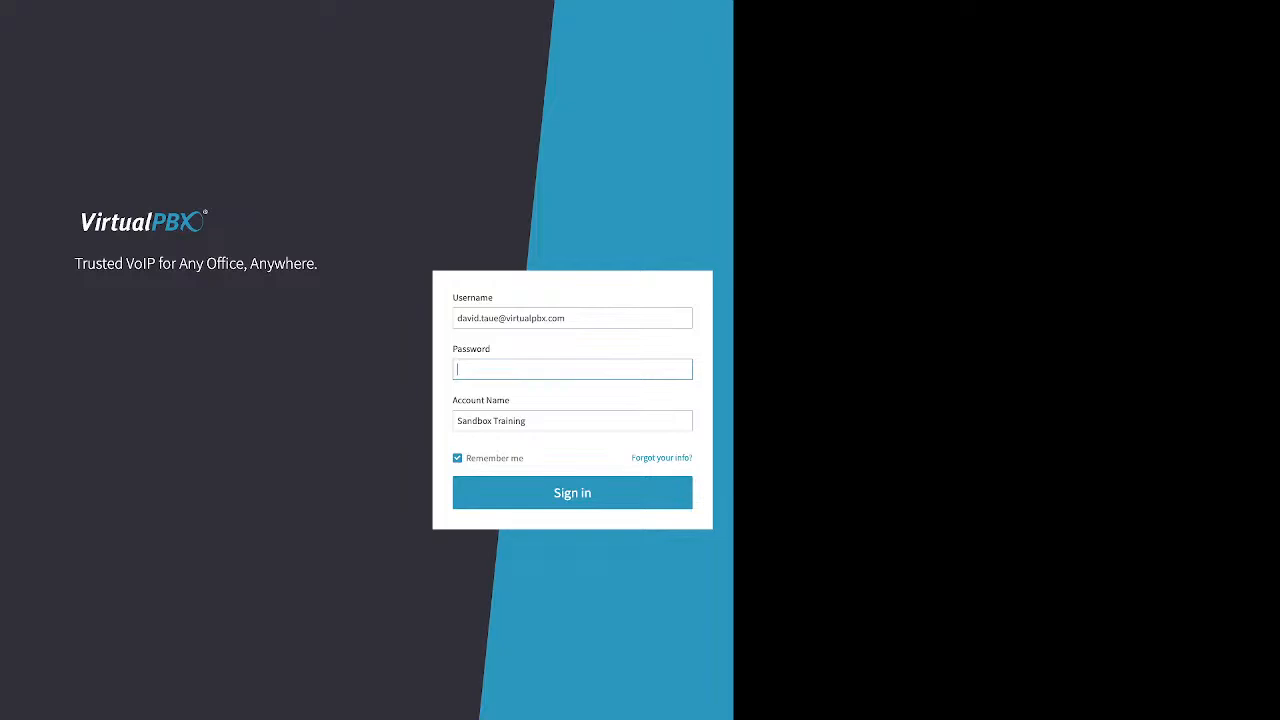
# Step: Enter 'VPBX New Hire Sandbox' as the account name and open the 'Forgot your info?' recovery form
pyautogui.press('Tab')
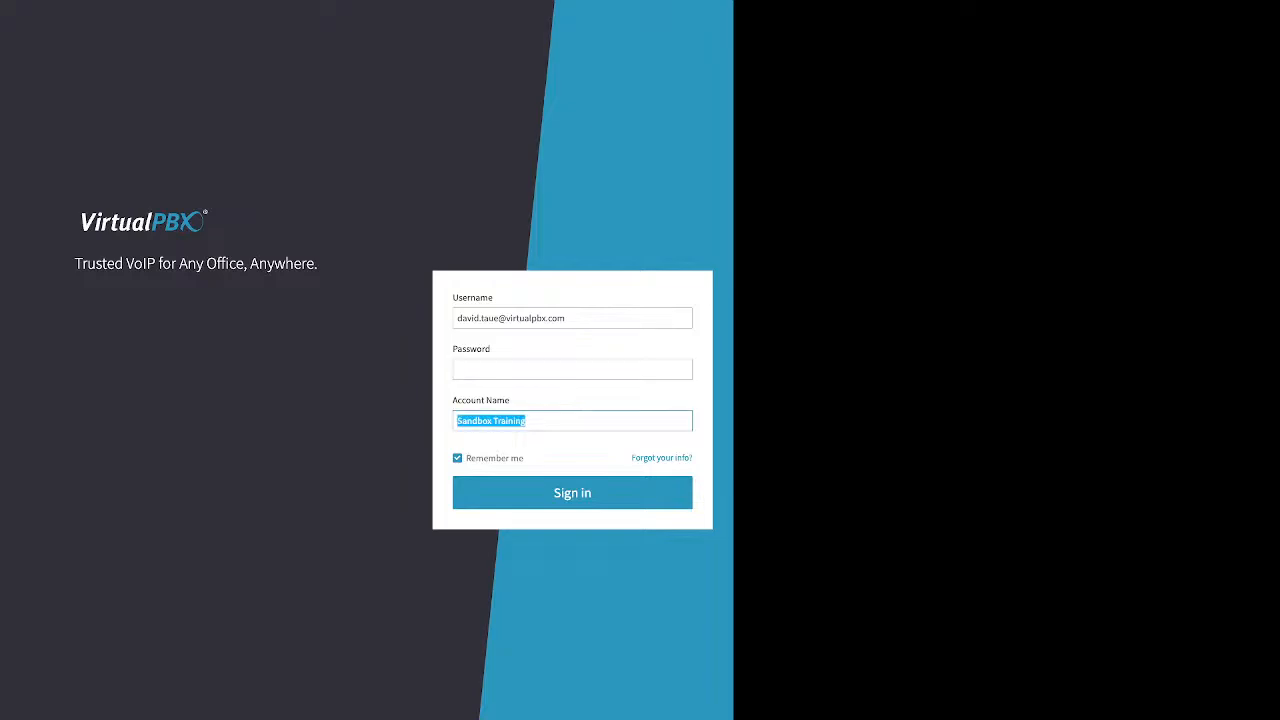
pyautogui.write('VPBX')
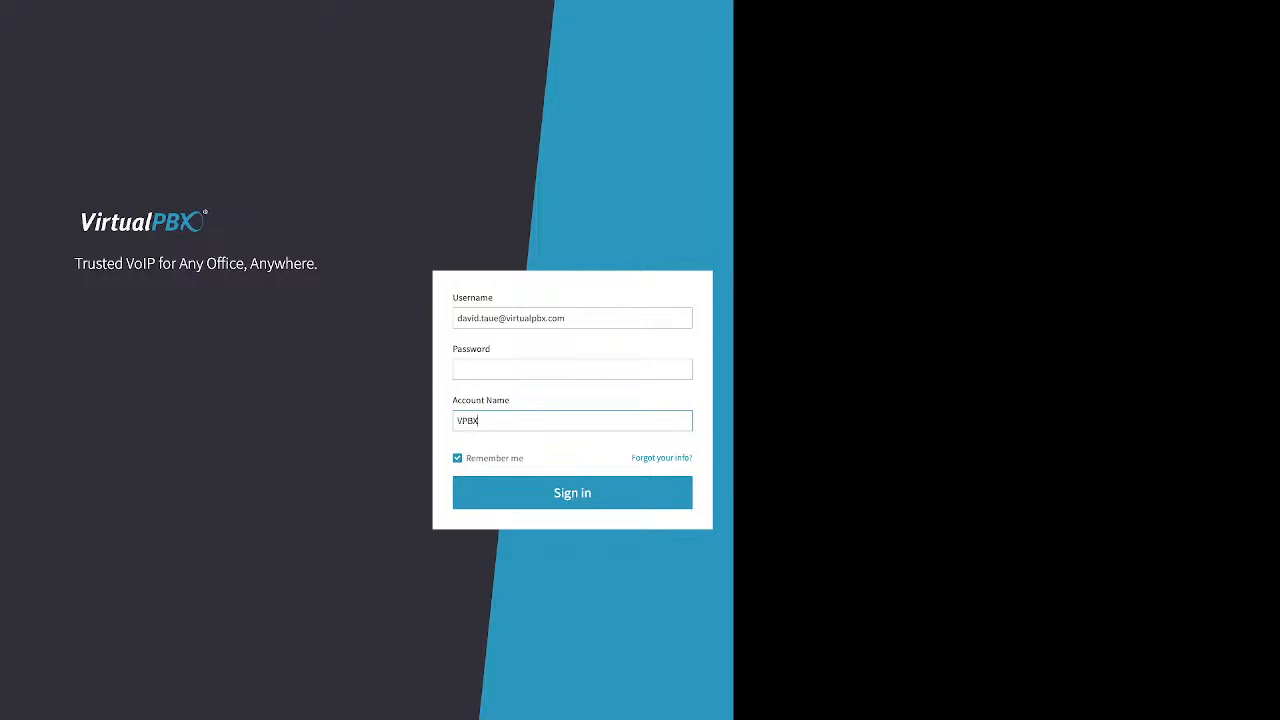
pyautogui.write(' New Hire Sandbox')
pyautogui.moveTo(693, 458); pyautogui.dragTo(632, 458)
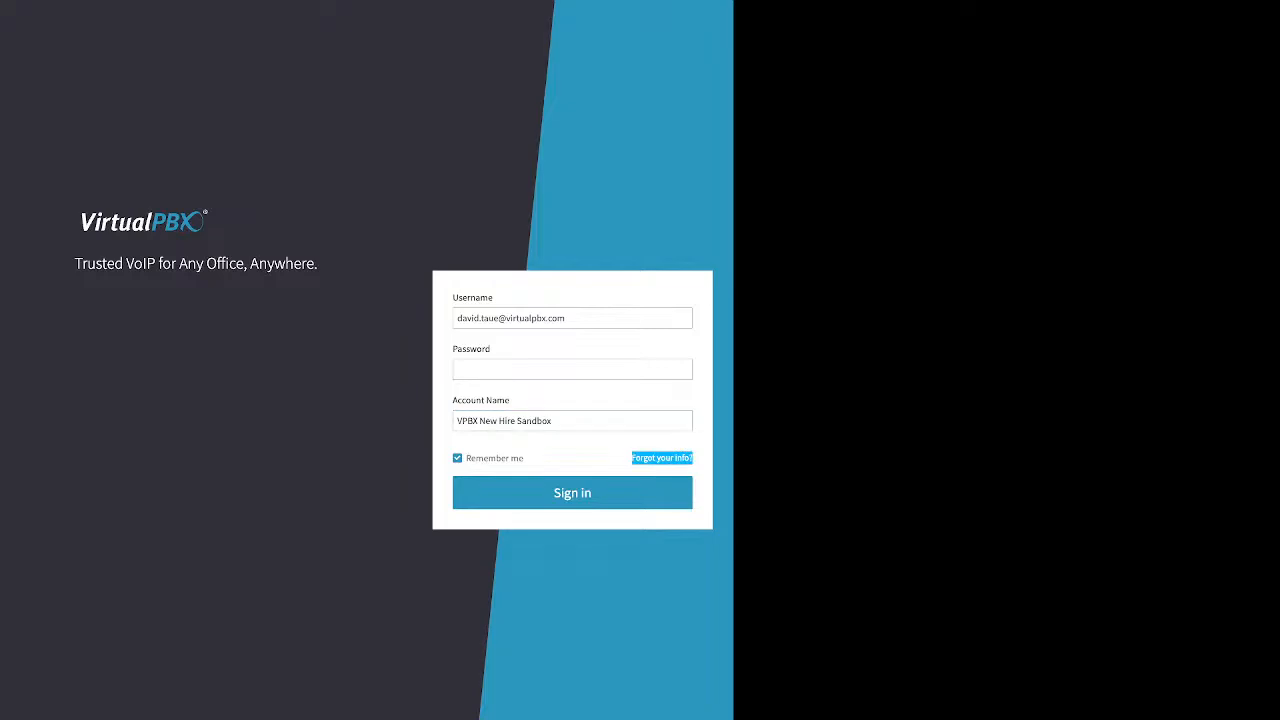
pyautogui.moveTo(555, 421); pyautogui.dragTo(456, 421)
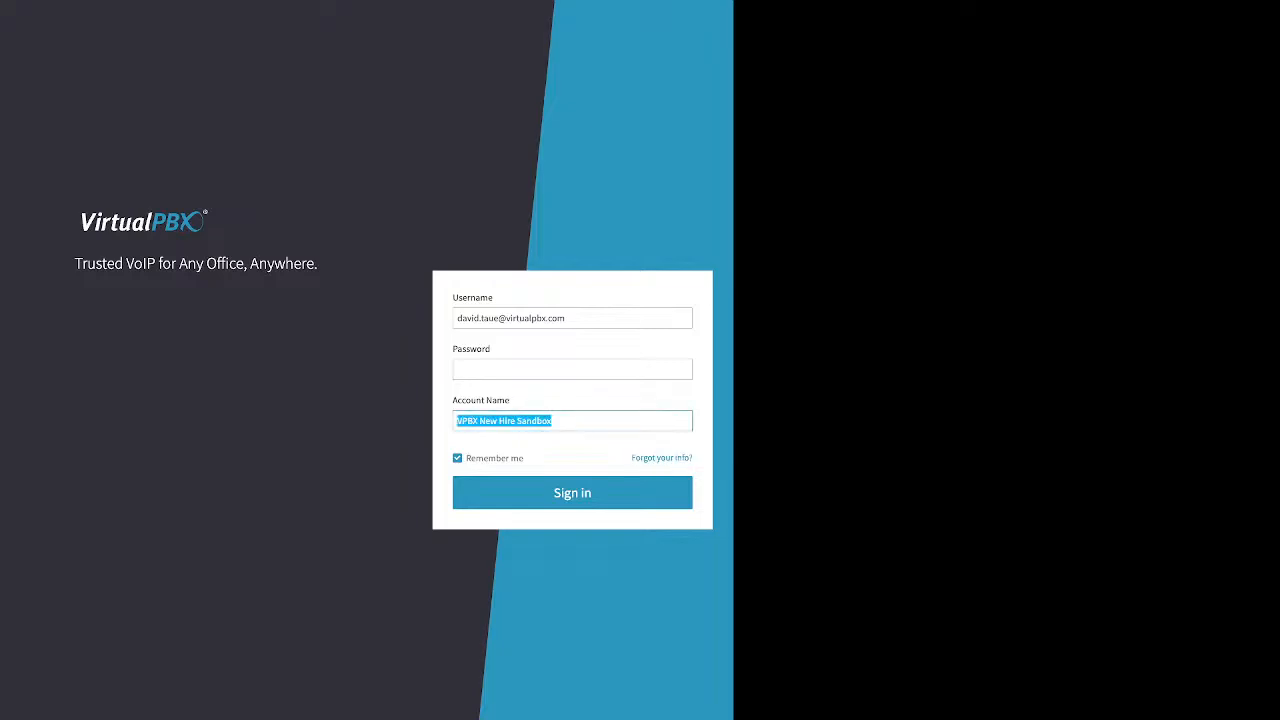
pyautogui.click(661, 457)
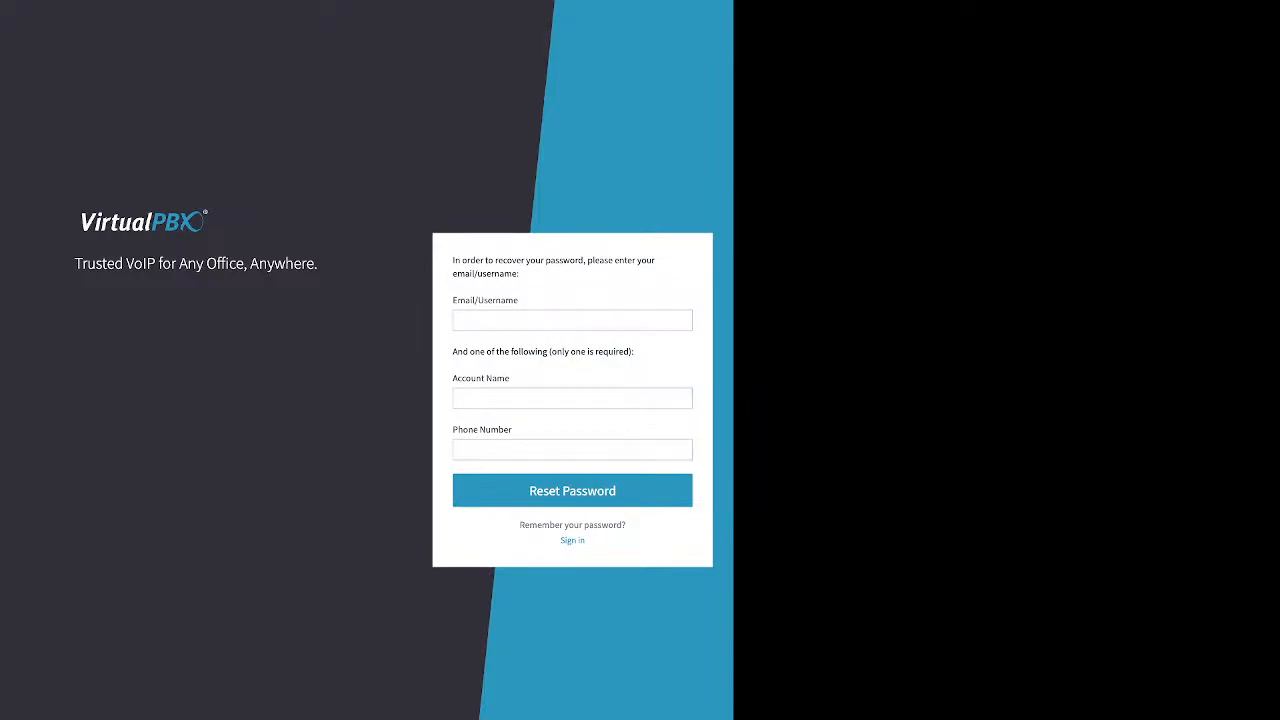
# Step: Highlight the recovery form's Email/Username requirement and its Account Name or Phone Number alternatives
pyautogui.moveTo(514, 301); pyautogui.dragTo(453, 301)
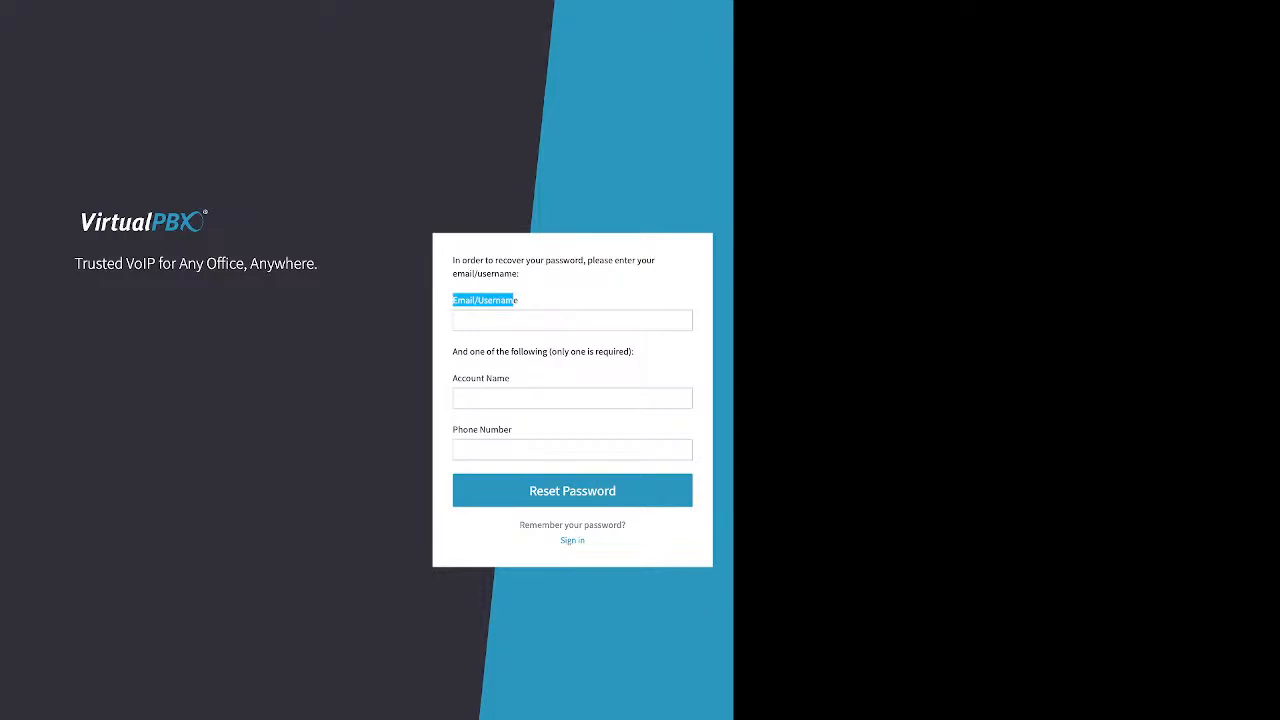
pyautogui.moveTo(453, 351); pyautogui.dragTo(634, 351)
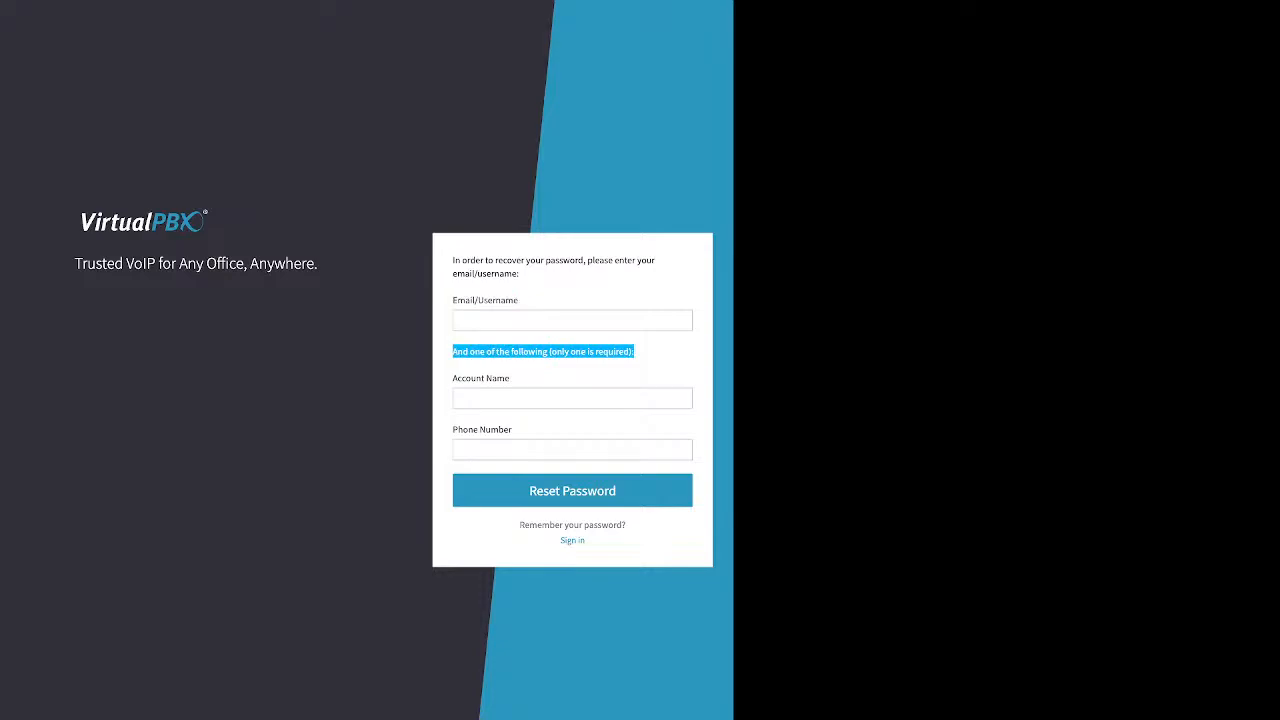
pyautogui.click(470, 397)
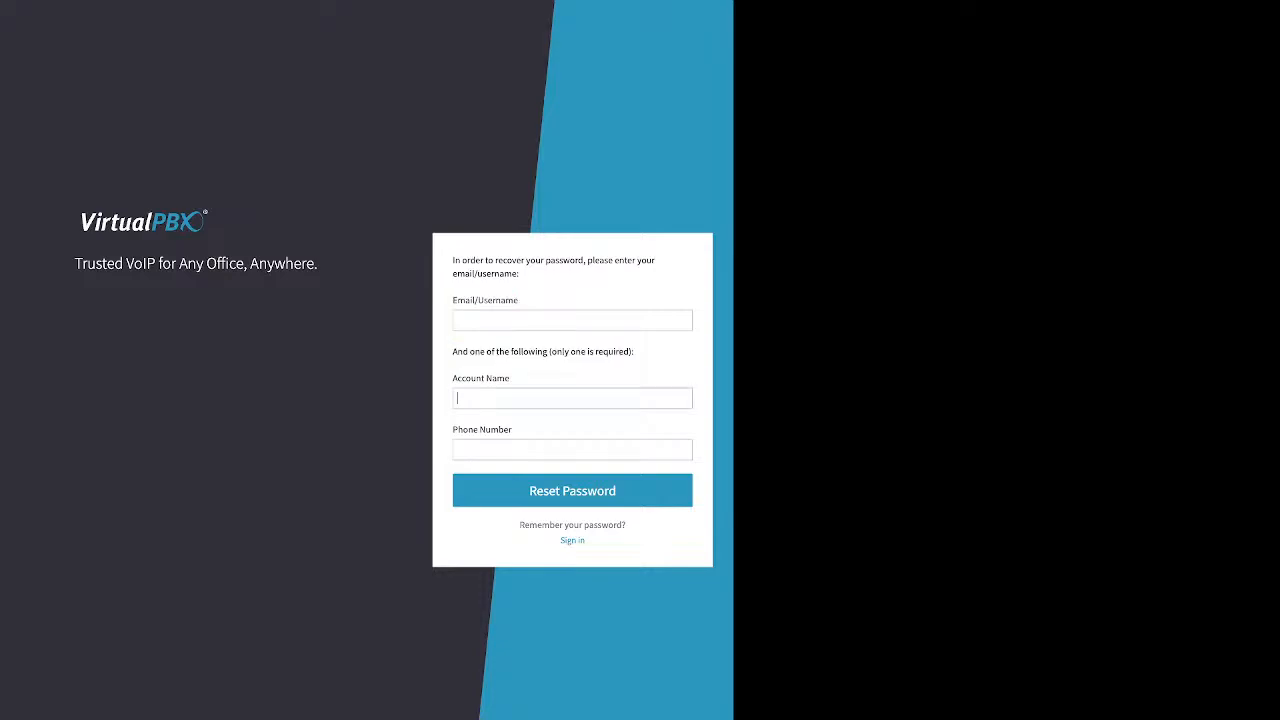
pyautogui.moveTo(453, 378); pyautogui.dragTo(510, 378)
pyautogui.moveTo(458, 429); pyautogui.dragTo(512, 429)
# Step: Back on the sign-in form, enter the account password, keep Remember me checked, and sign in
pyautogui.click(572, 540)
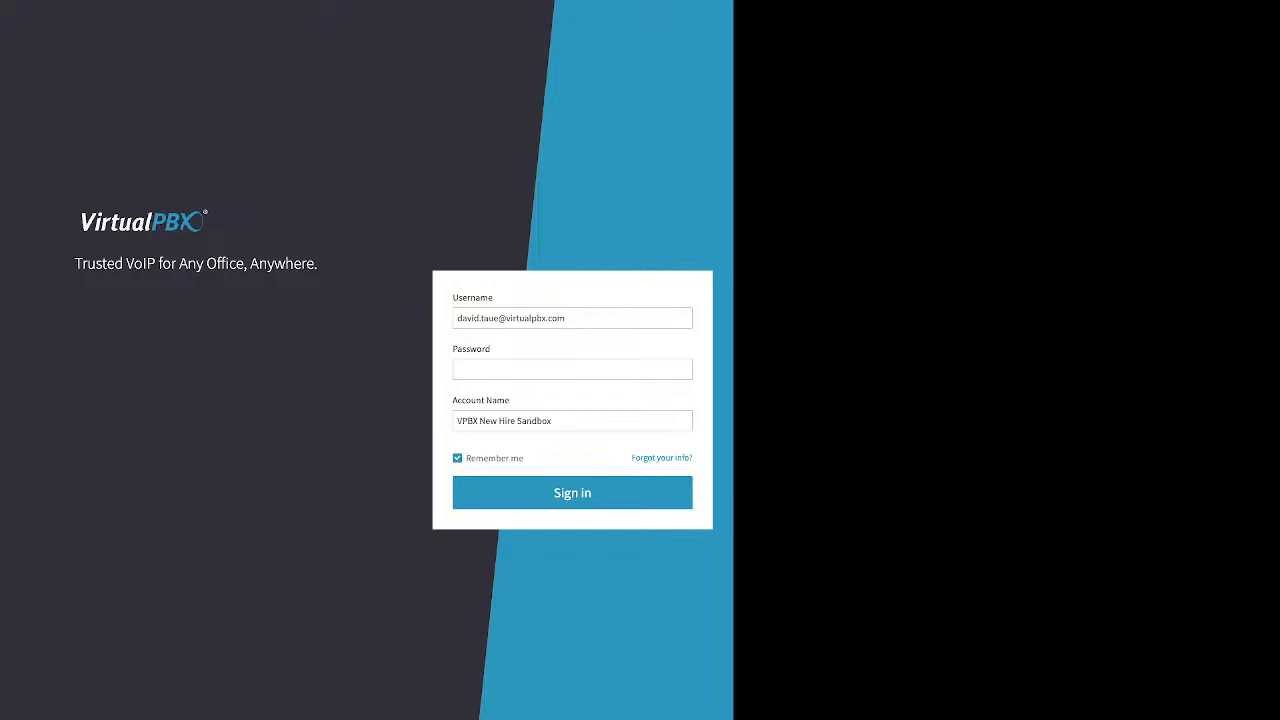
pyautogui.click(572, 370)
pyautogui.write('•••••••')
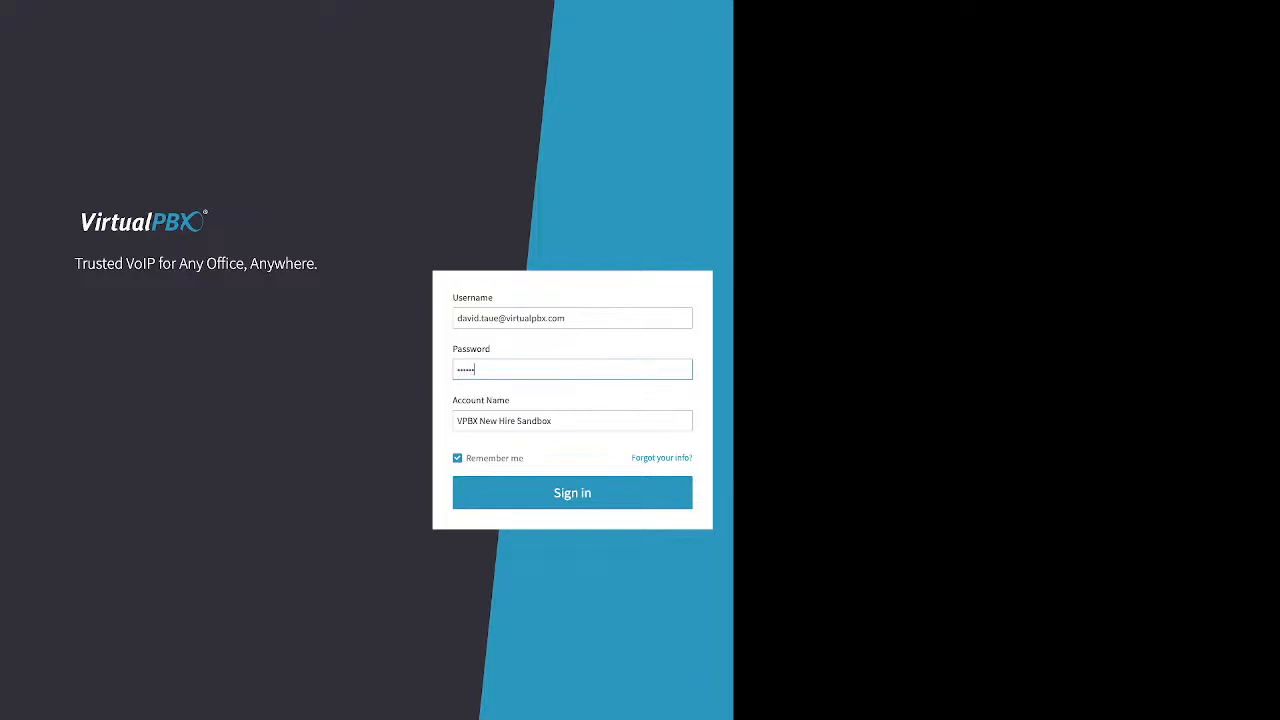
pyautogui.write('•')
pyautogui.doubleClick(494, 458)
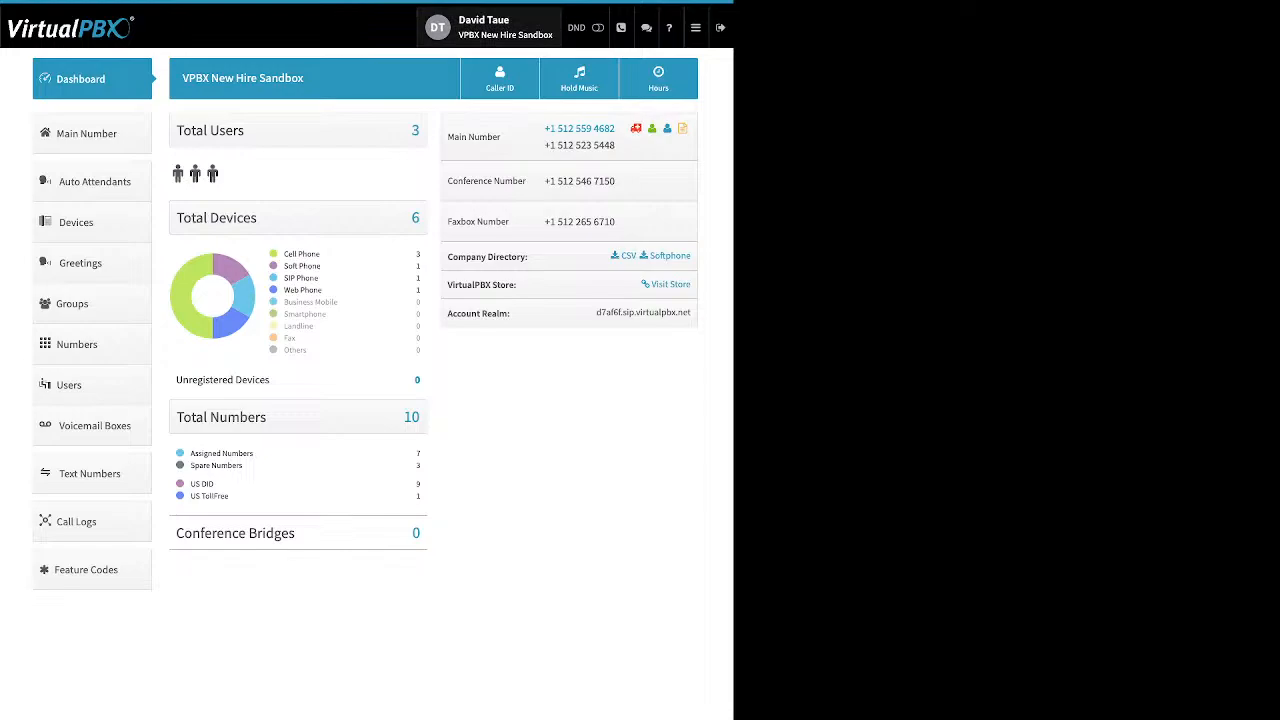
# Step: Open User settings, view the Password change fields, then switch to Account settings
pyautogui.click(490, 27)
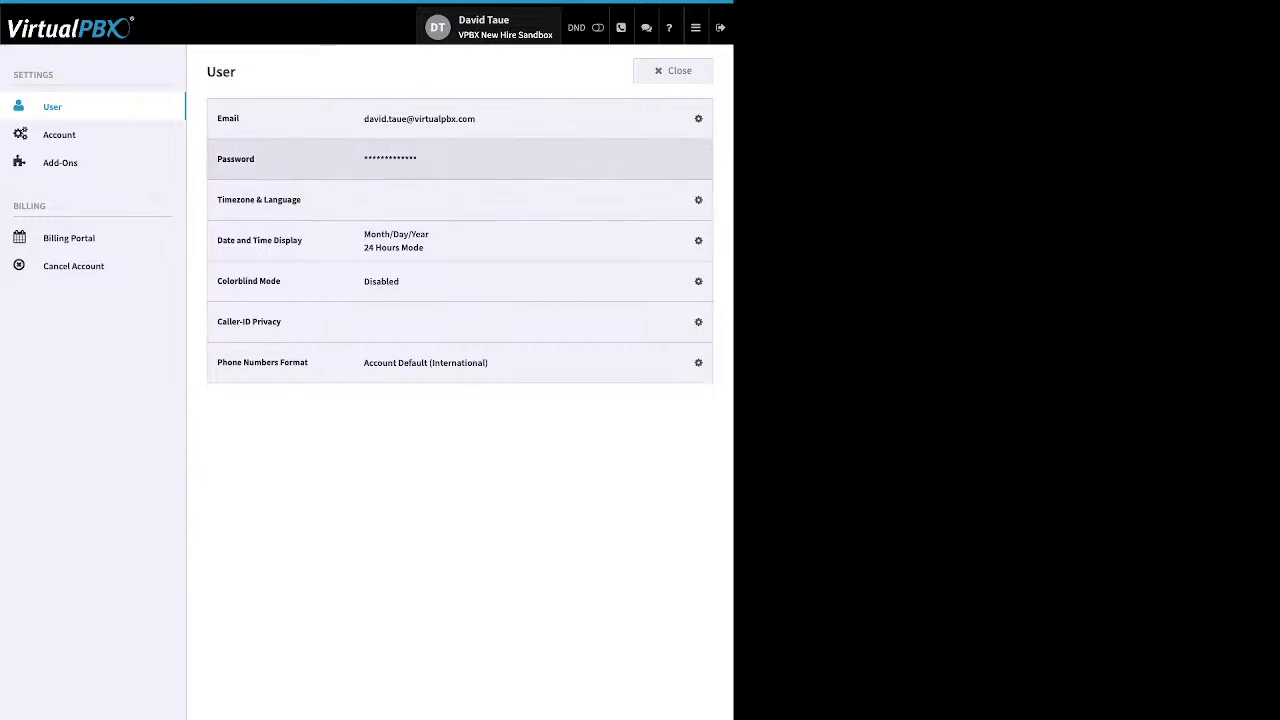
pyautogui.click(689, 160)
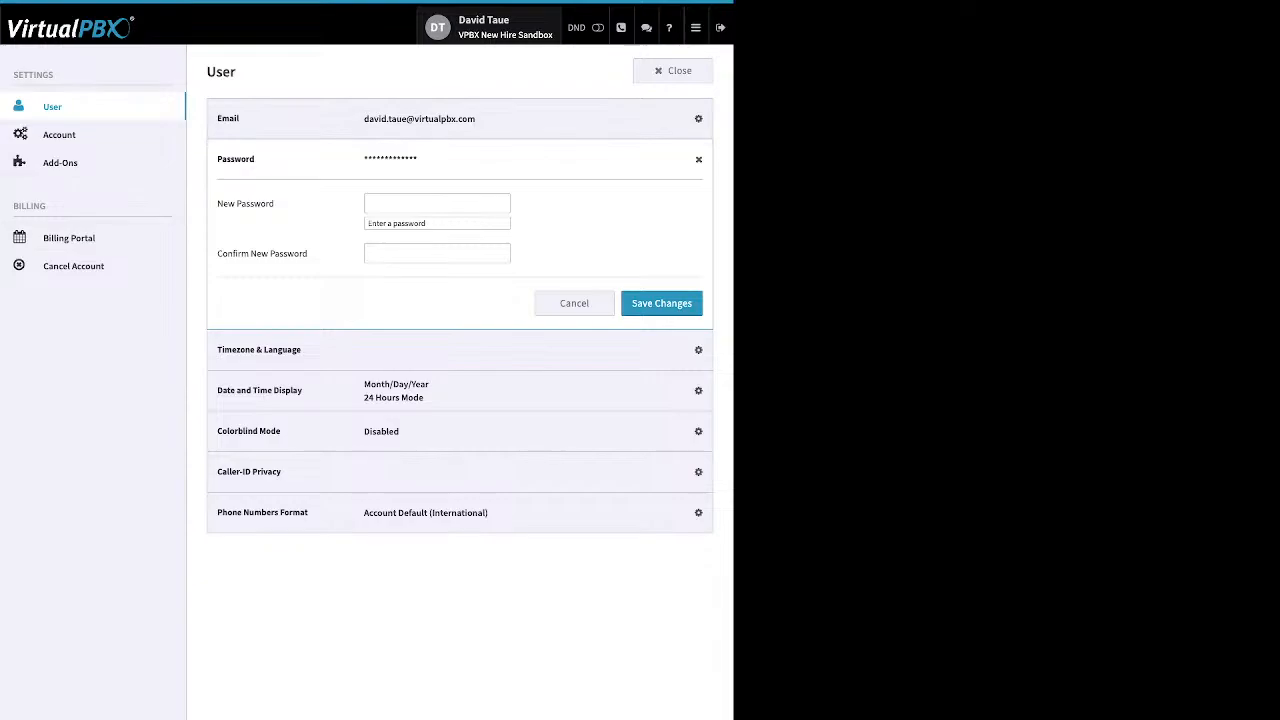
pyautogui.click(60, 135)
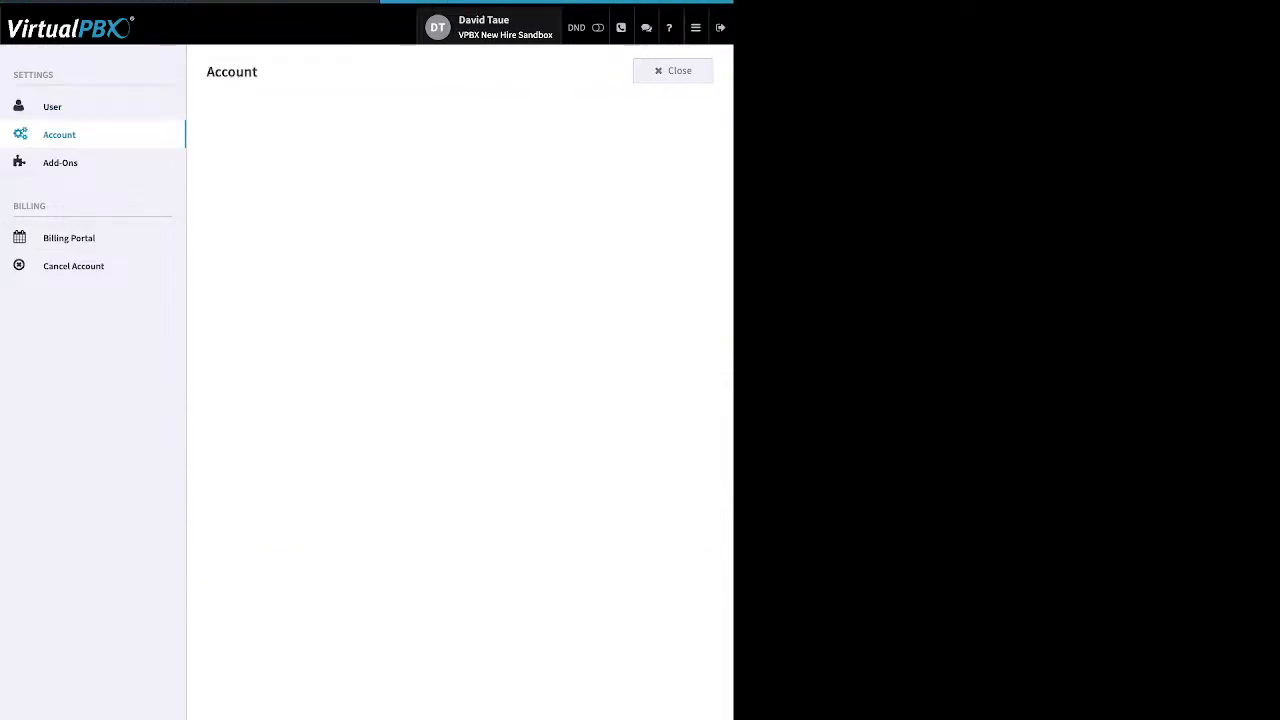
# Step: Expand the Timezone & Language settings, then view the Add-Ons page
pyautogui.click(690, 200)
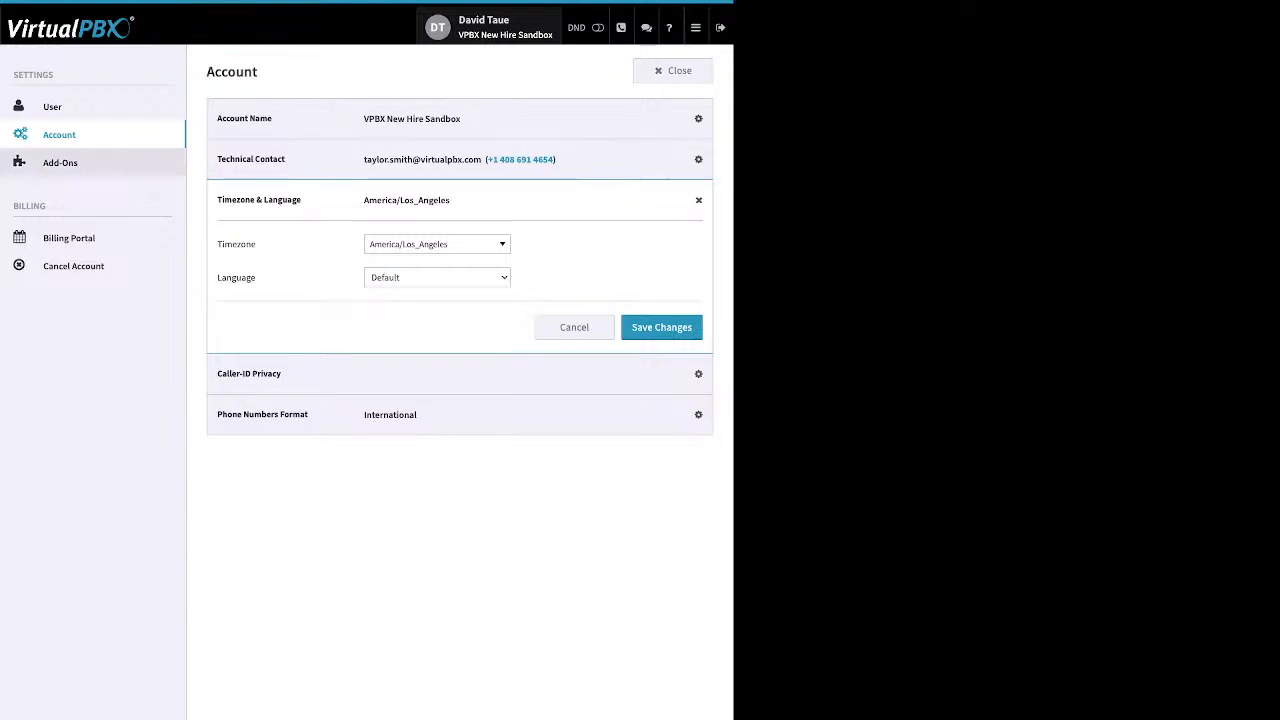
pyautogui.click(60, 163)
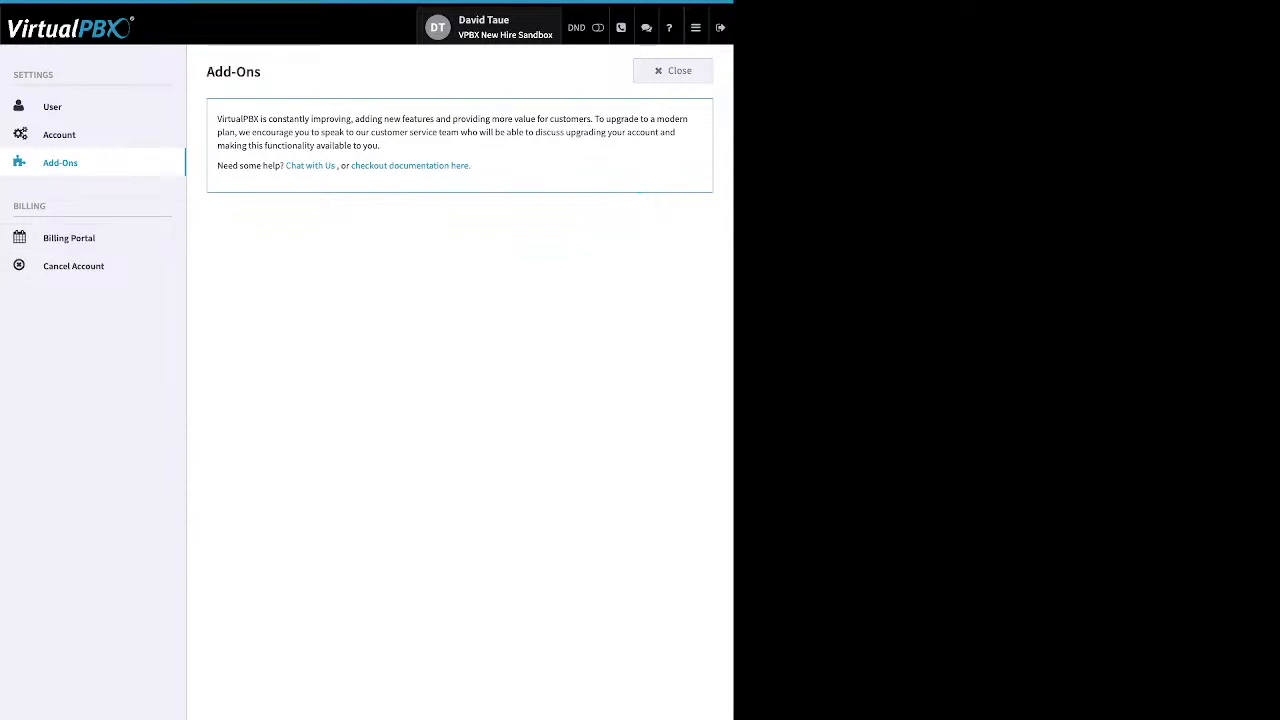
# Step: Close the Add-Ons settings page to return to the dashboard
pyautogui.click(673, 71)
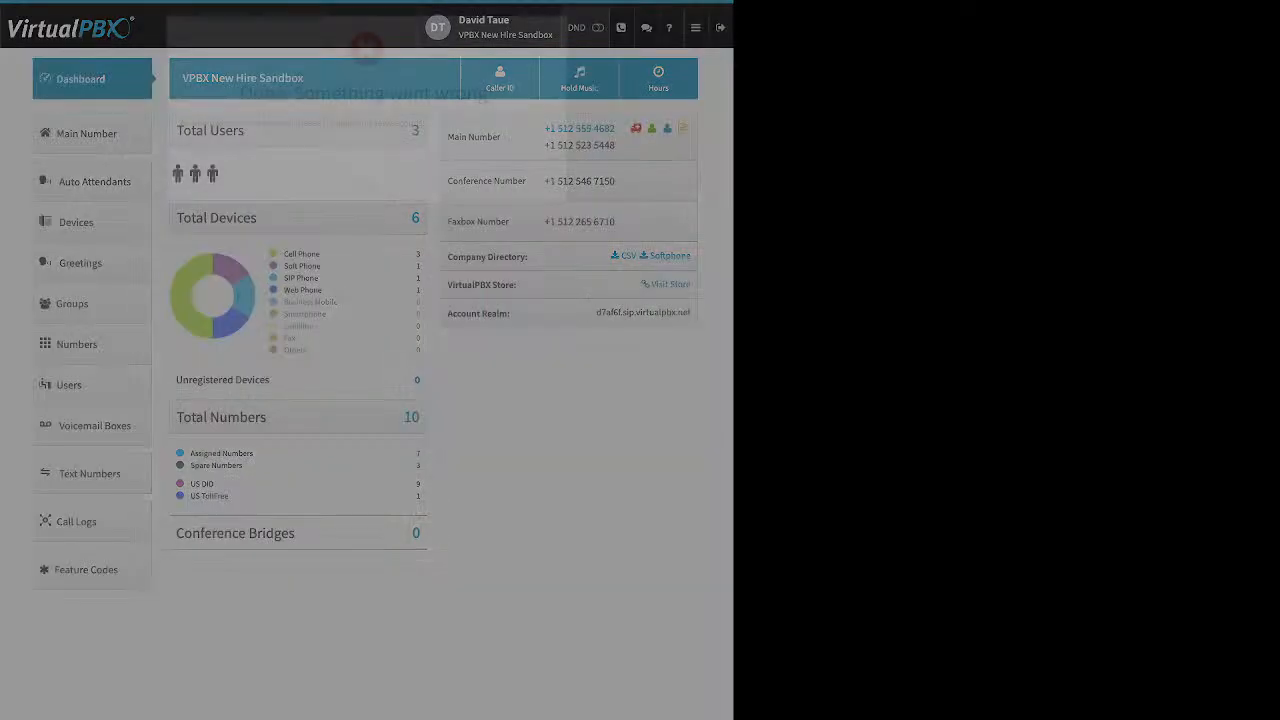
# Step: Dismiss the 'Oops! Something went wrong!' Webphone error notice
pyautogui.click(366, 187)
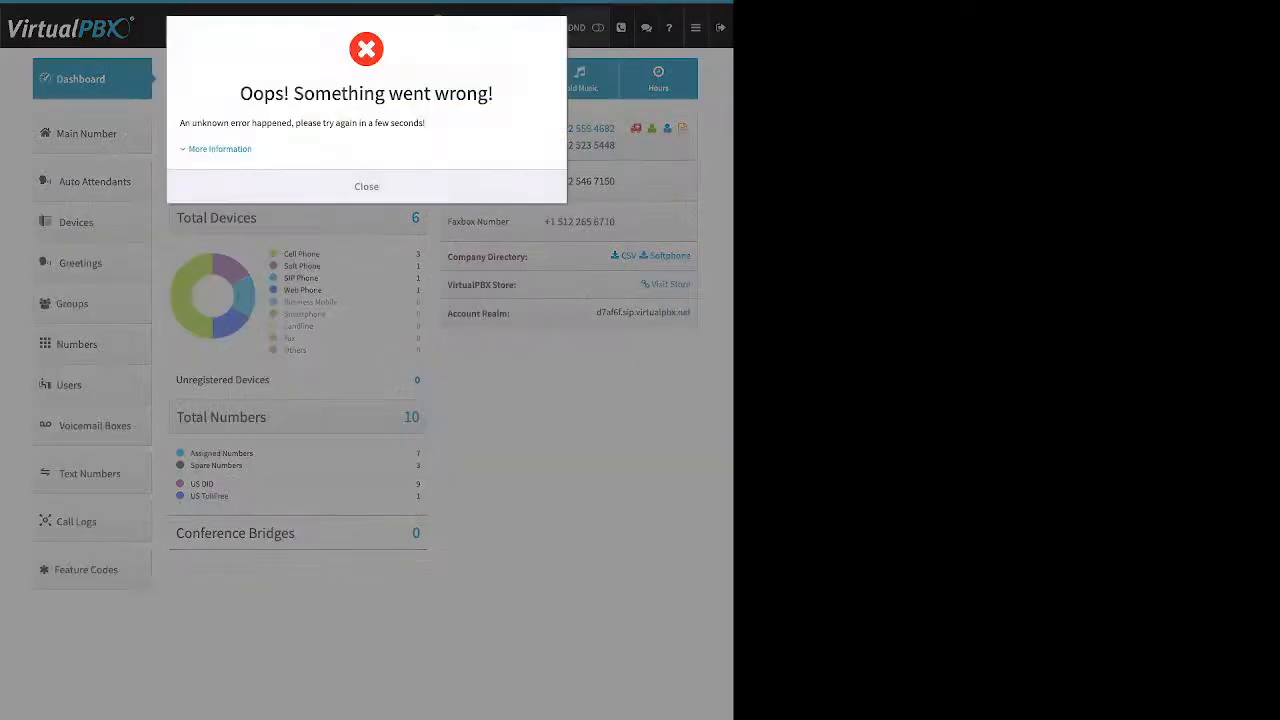
pyautogui.click(366, 187)
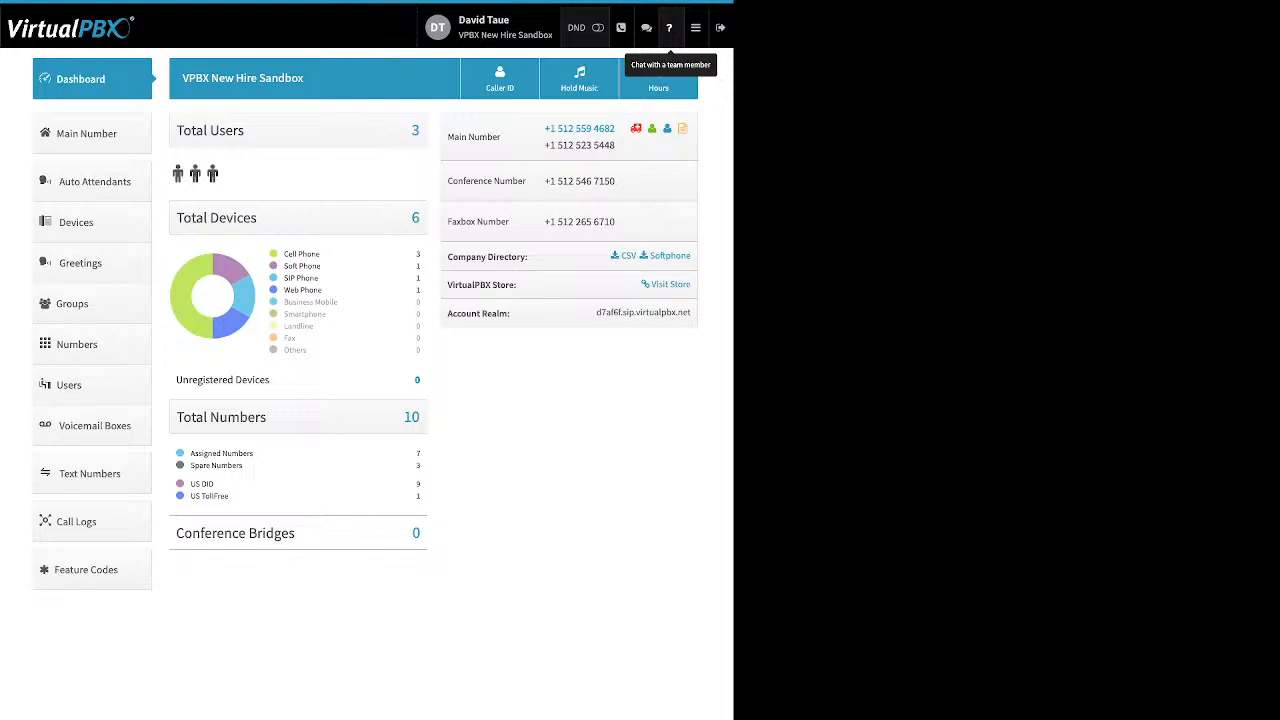
# Step: Open the hamburger apps menu listing Call Center, Faxes, Reports, Webhooks and more
pyautogui.click(695, 27)
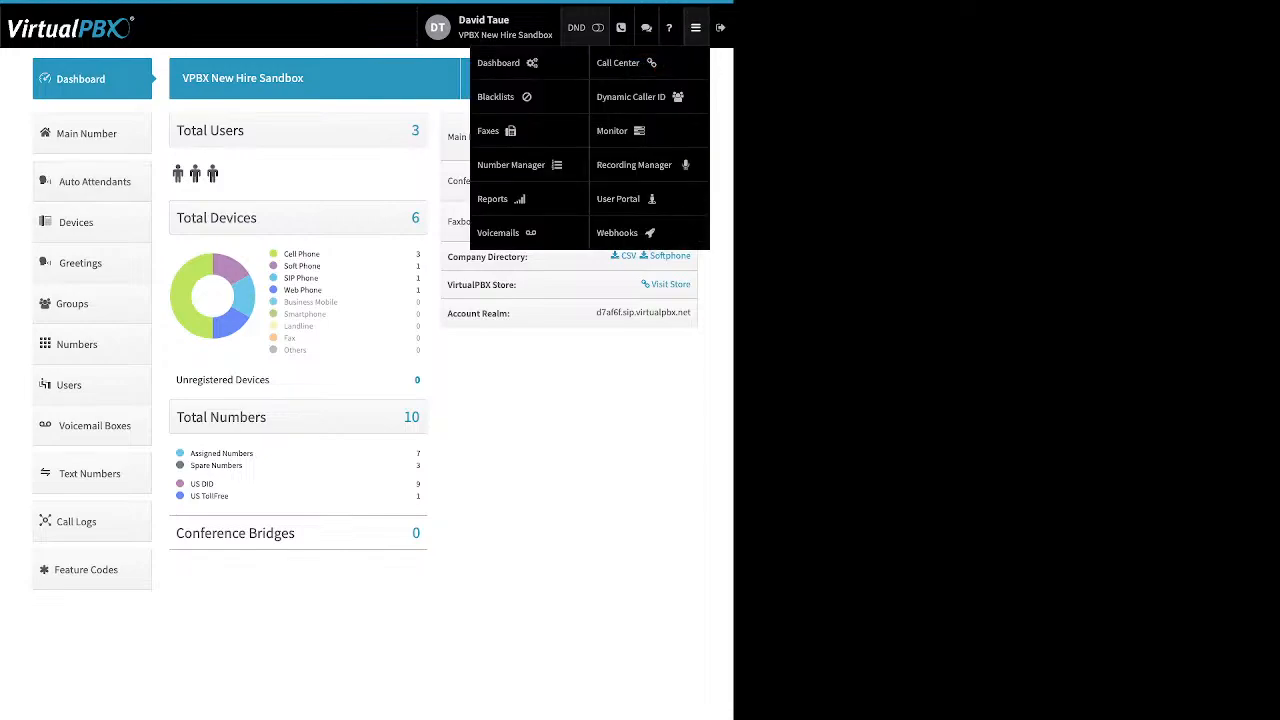
pyautogui.click(497, 27)
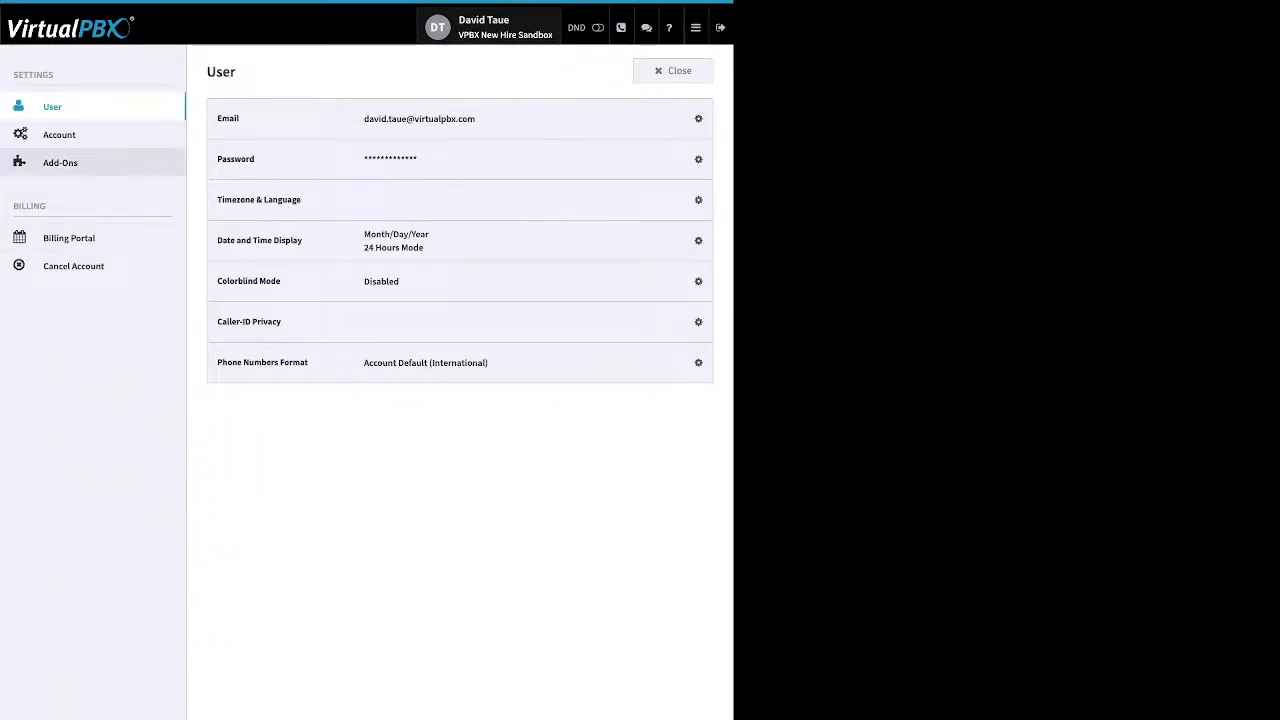
pyautogui.click(60, 162)
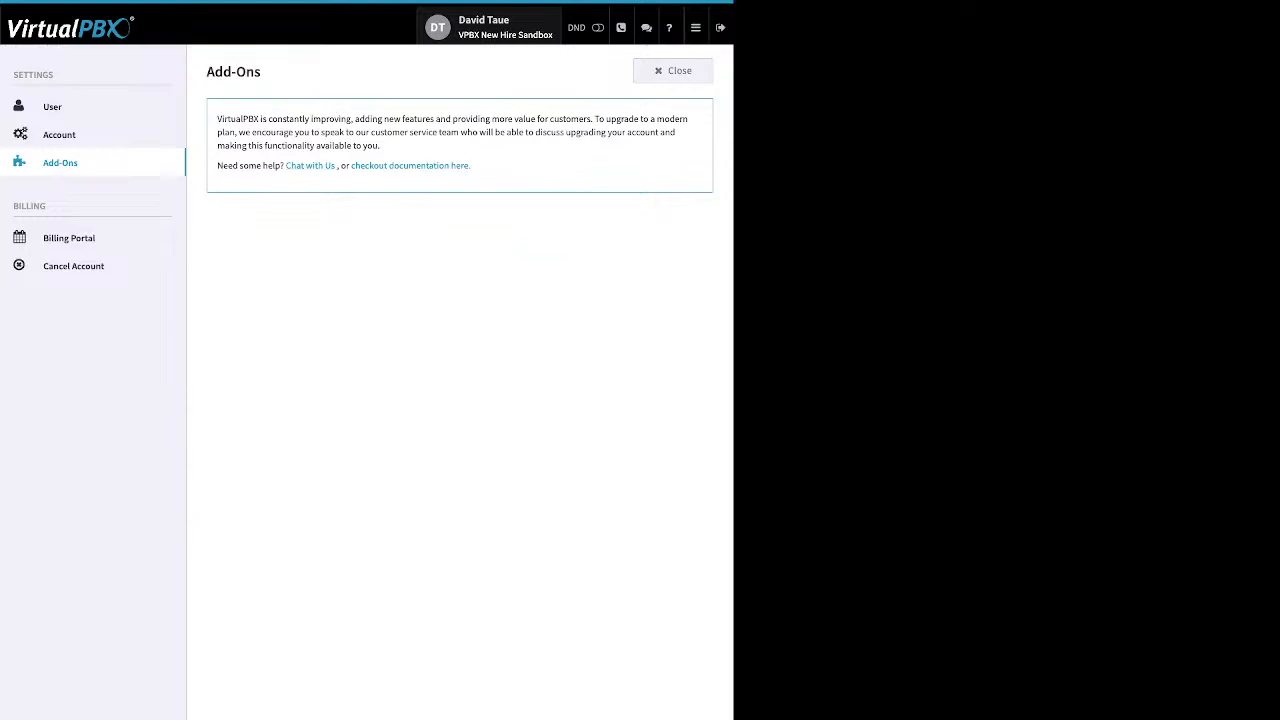
pyautogui.click(673, 71)
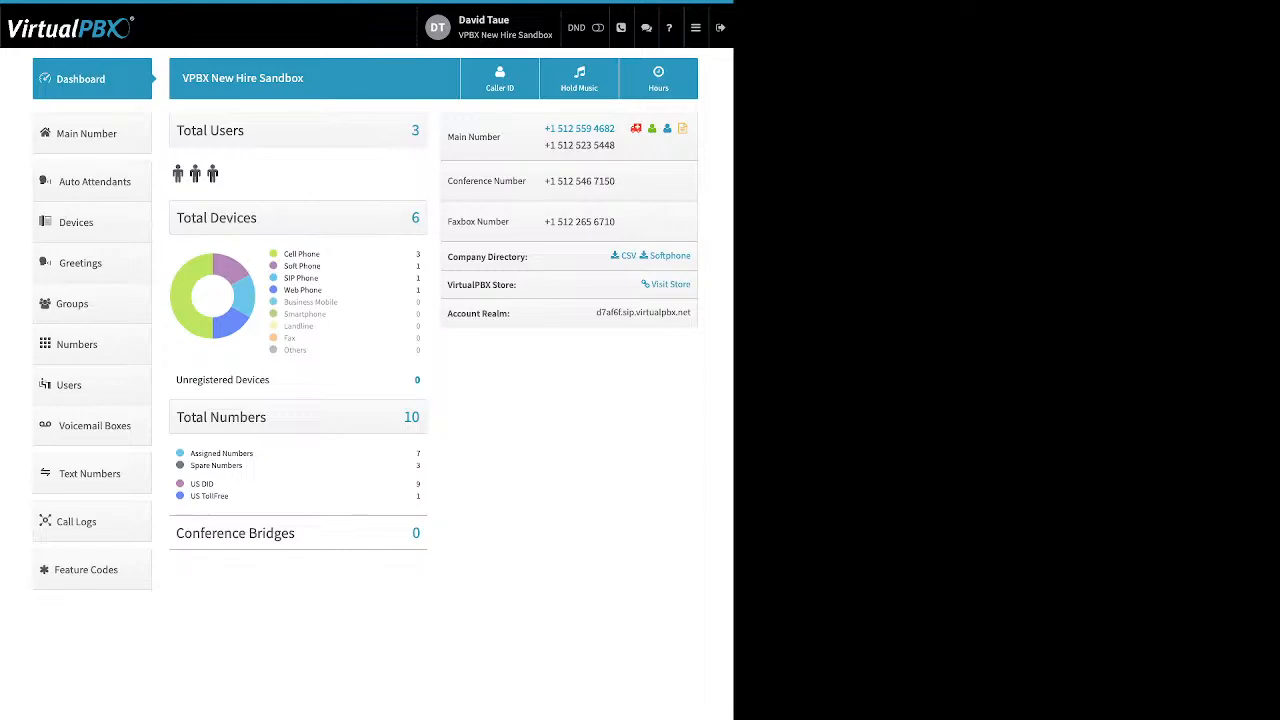
pyautogui.moveTo(320, 254); pyautogui.dragTo(284, 254)
pyautogui.moveTo(322, 266); pyautogui.dragTo(288, 266)
pyautogui.moveTo(319, 278); pyautogui.dragTo(291, 278)
pyautogui.moveTo(322, 290); pyautogui.dragTo(284, 289)
pyautogui.moveTo(270, 380); pyautogui.dragTo(192, 380)
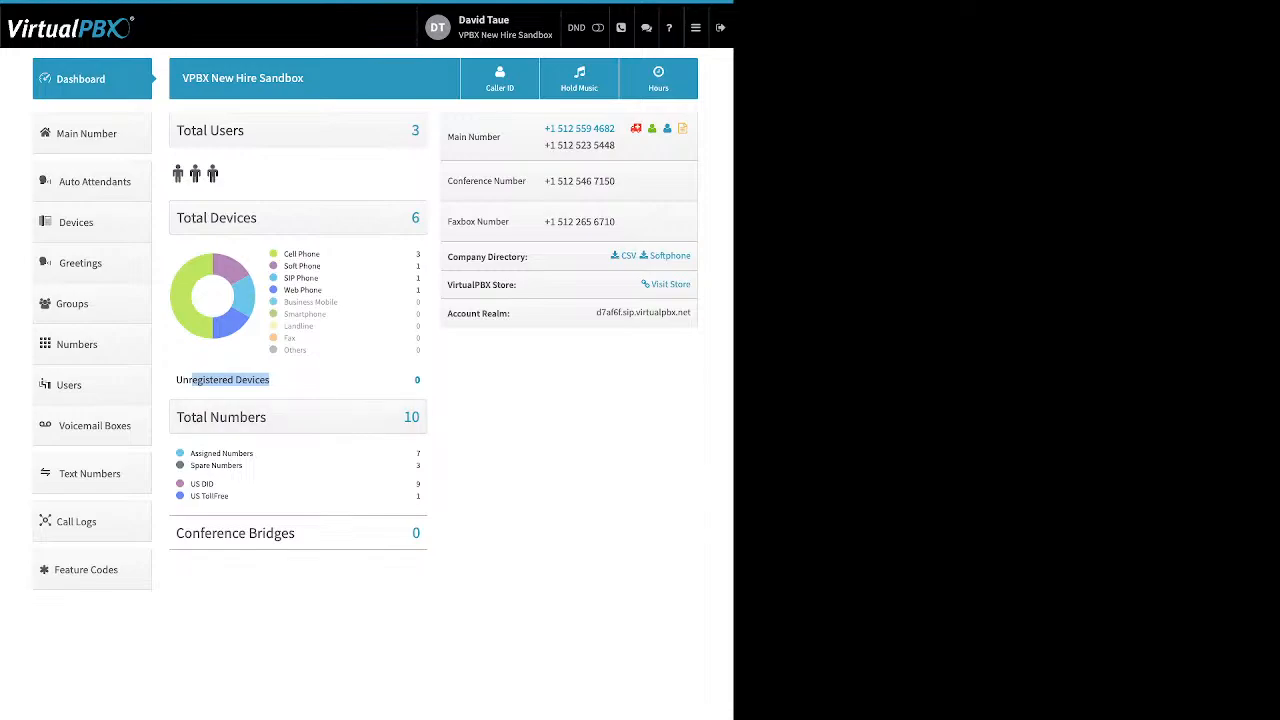
pyautogui.moveTo(246, 466); pyautogui.dragTo(190, 453)
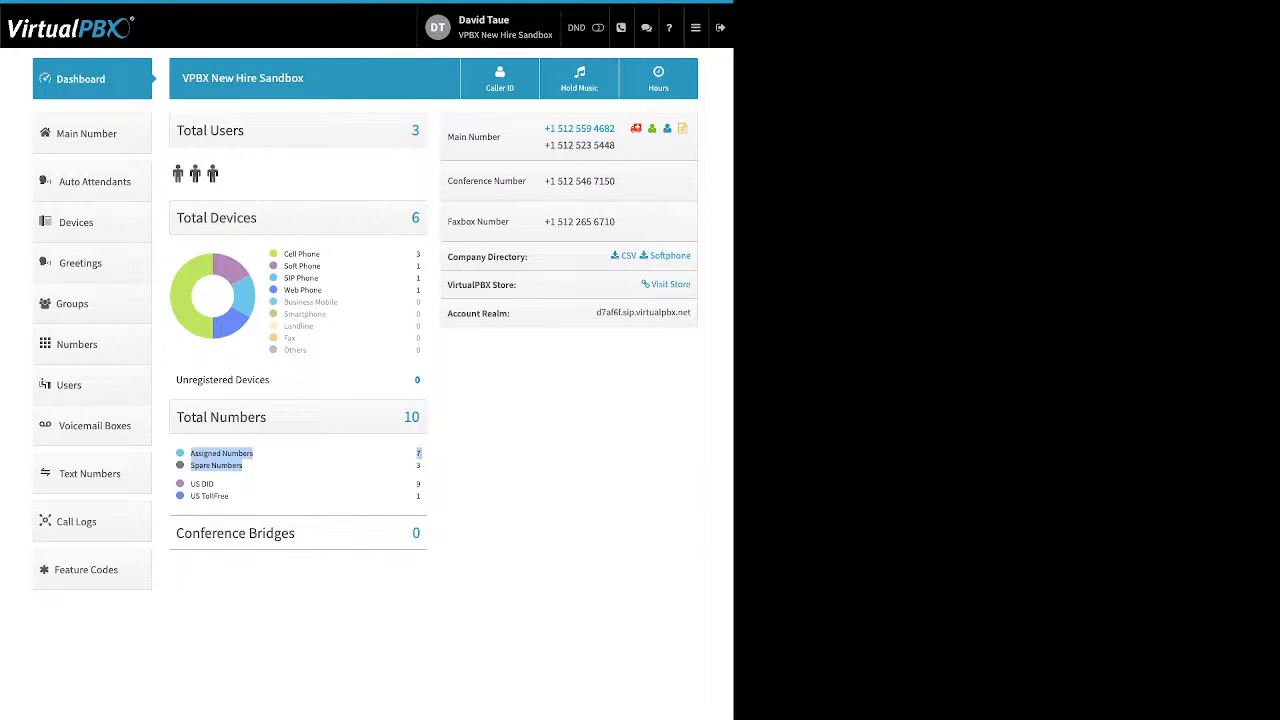
pyautogui.moveTo(231, 497); pyautogui.dragTo(189, 484)
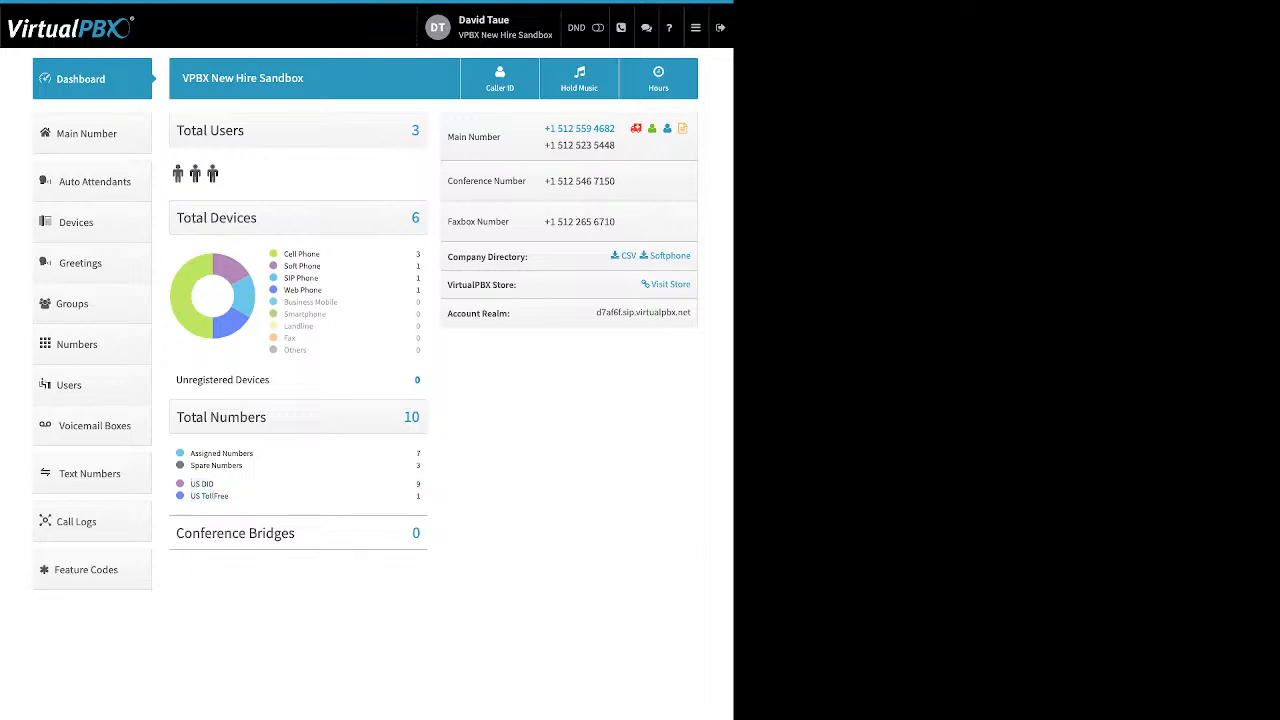
pyautogui.moveTo(296, 533); pyautogui.dragTo(192, 533)
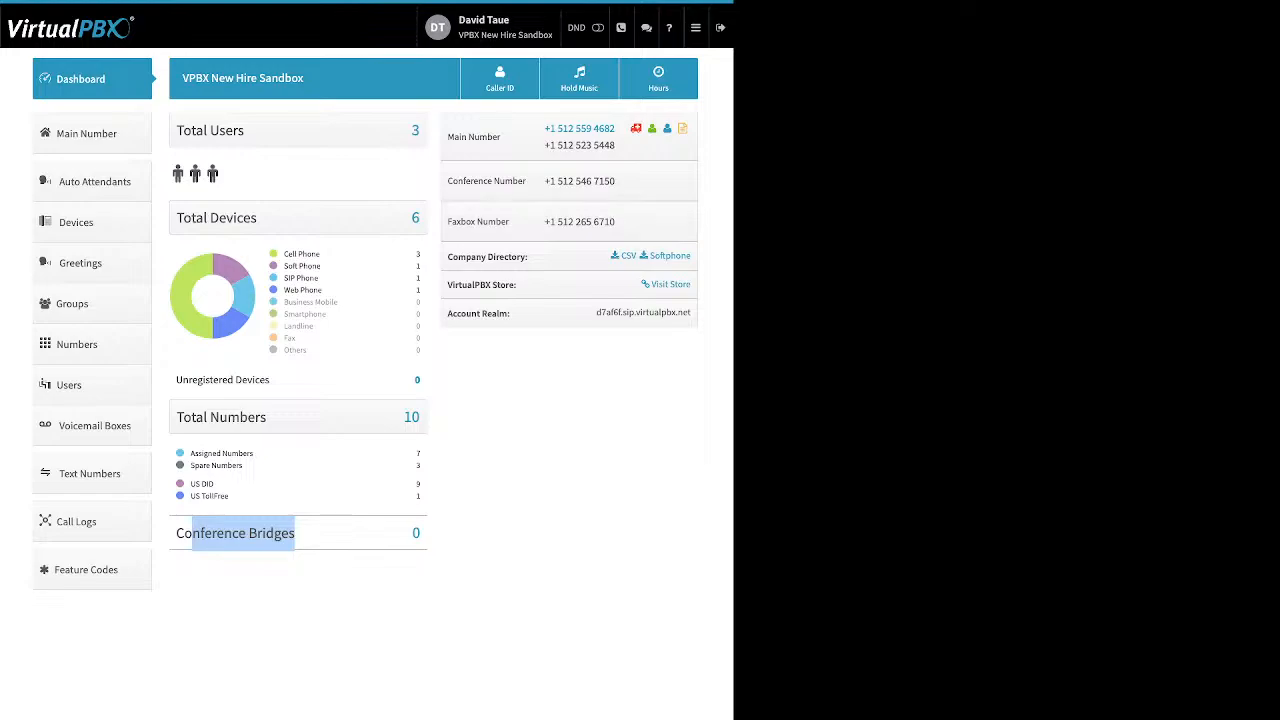
pyautogui.moveTo(528, 256); pyautogui.dragTo(447, 256)
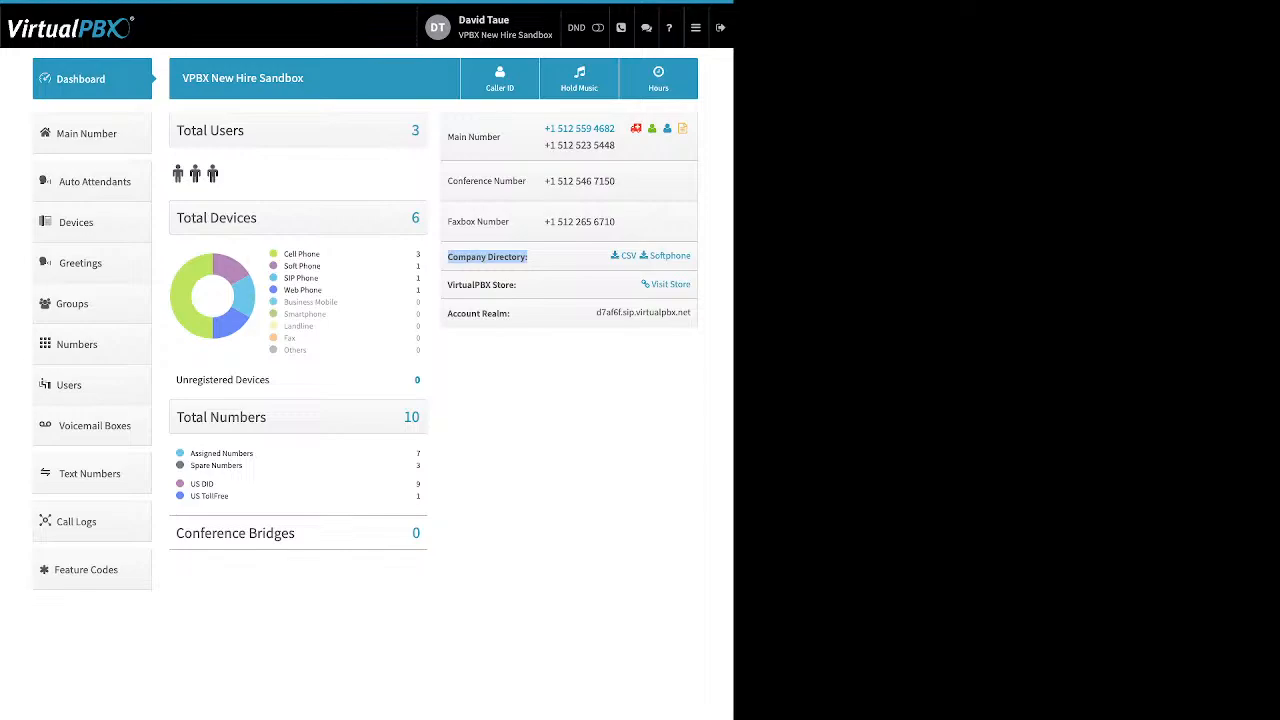
# Step: Point out the VirtualPBX Store and Account Realm entries, then open Company Caller ID
pyautogui.moveTo(517, 285); pyautogui.dragTo(447, 285)
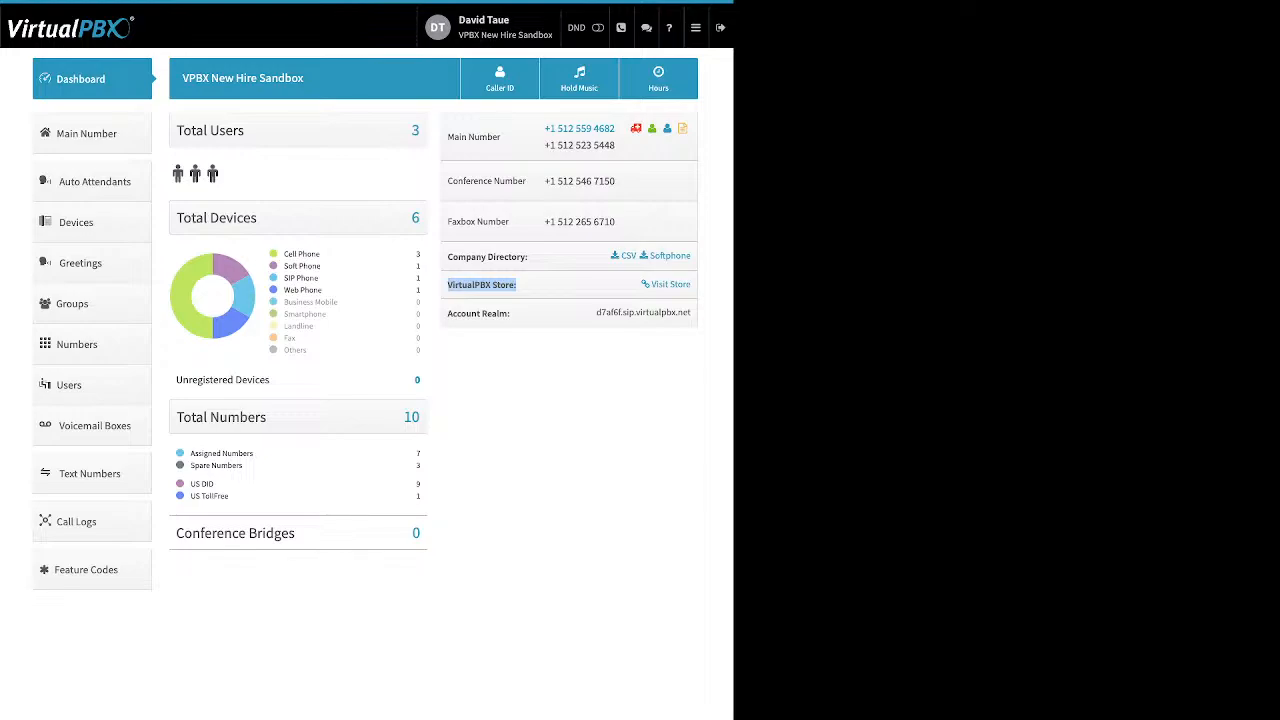
pyautogui.moveTo(512, 314); pyautogui.dragTo(447, 314)
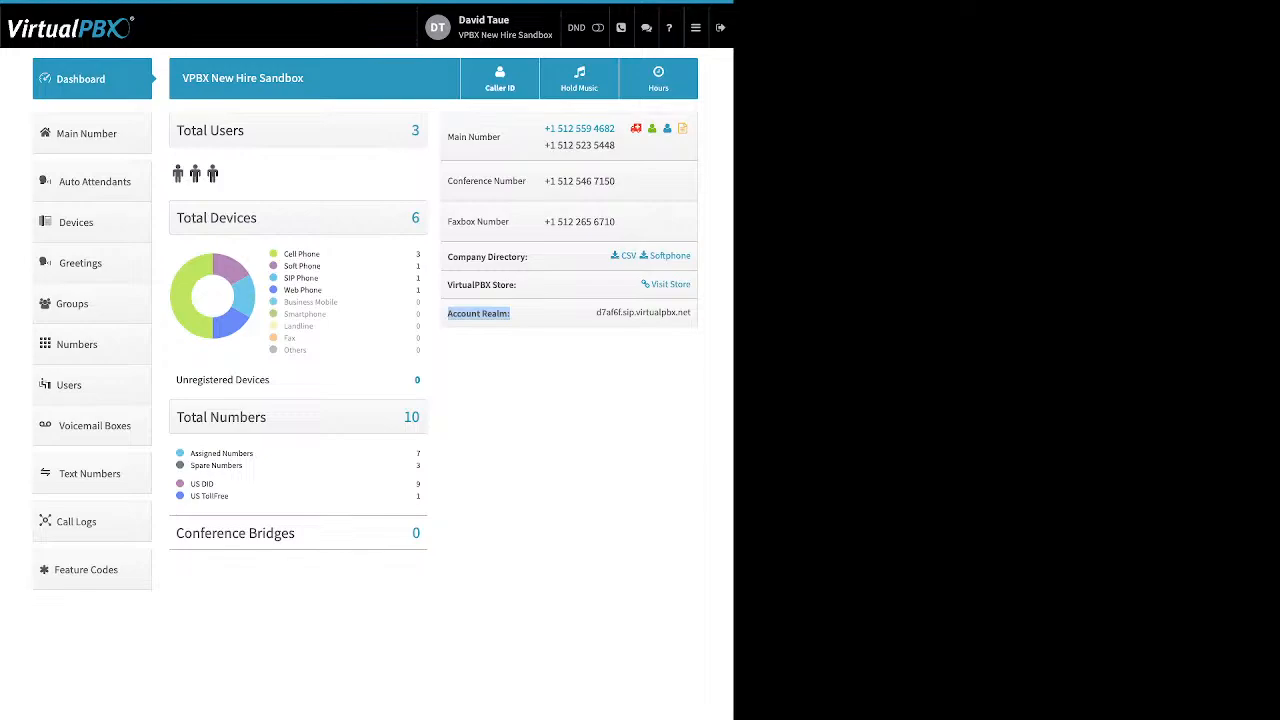
pyautogui.click(500, 79)
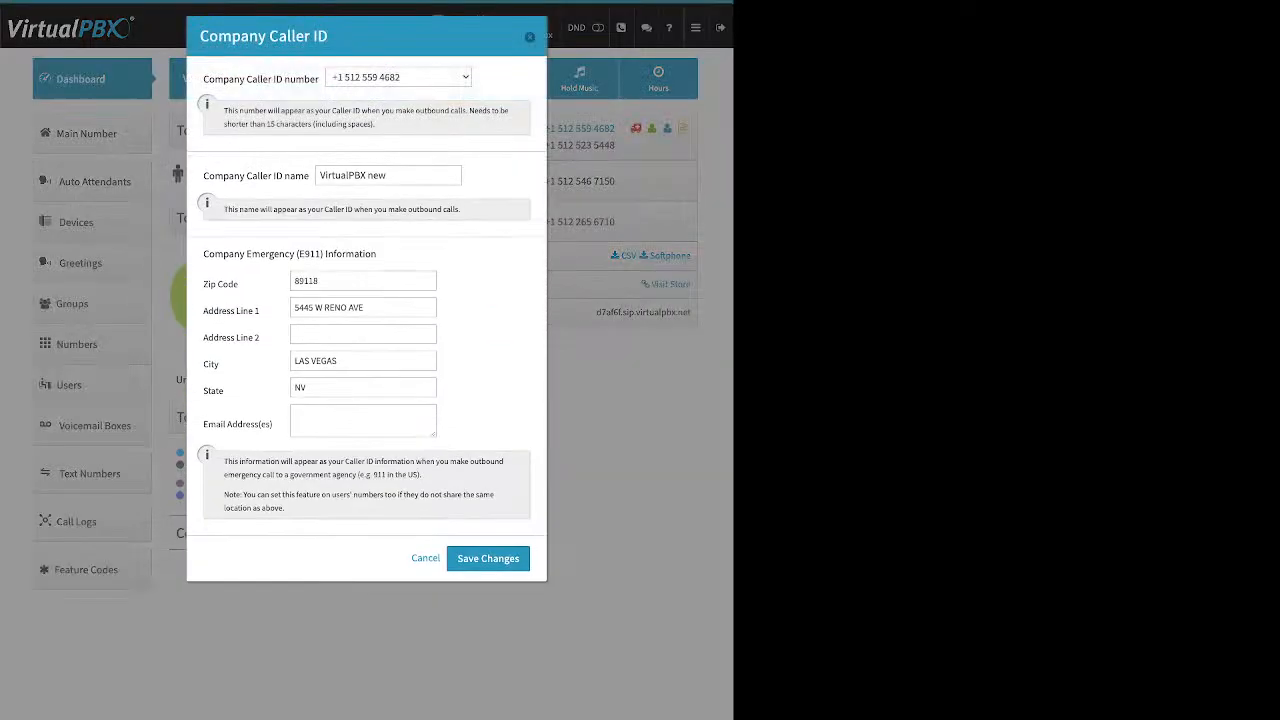
# Step: Highlight the caller ID number, name 'VirtualPBX new' and E911 Zip and State fields, then close unchanged
pyautogui.click(398, 77)
pyautogui.click(503, 79)
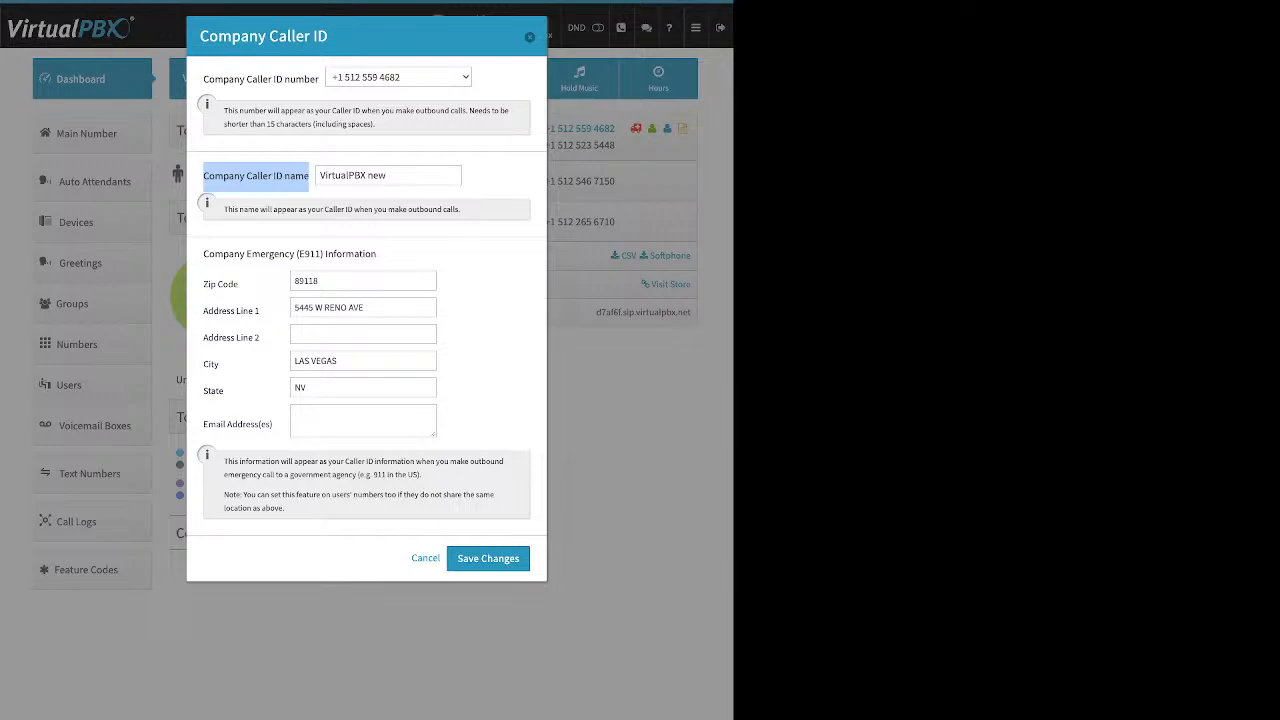
pyautogui.moveTo(394, 175); pyautogui.dragTo(319, 175)
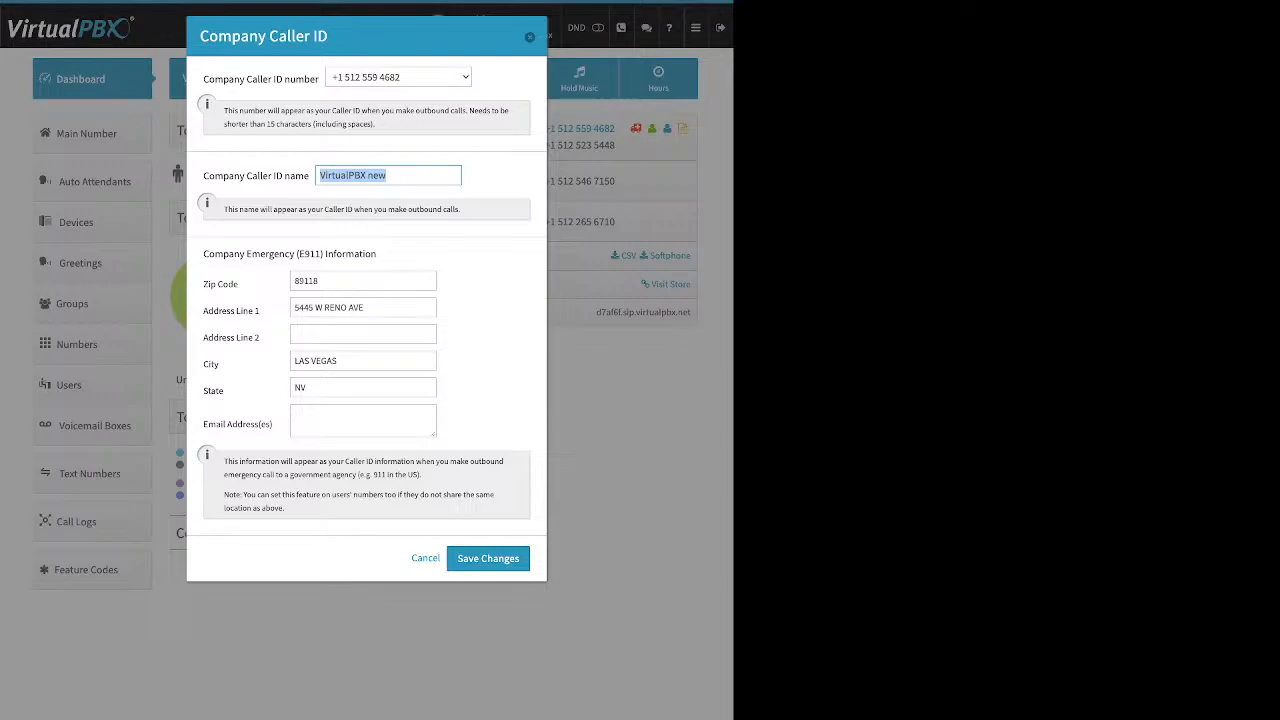
pyautogui.moveTo(203, 254); pyautogui.dragTo(376, 254)
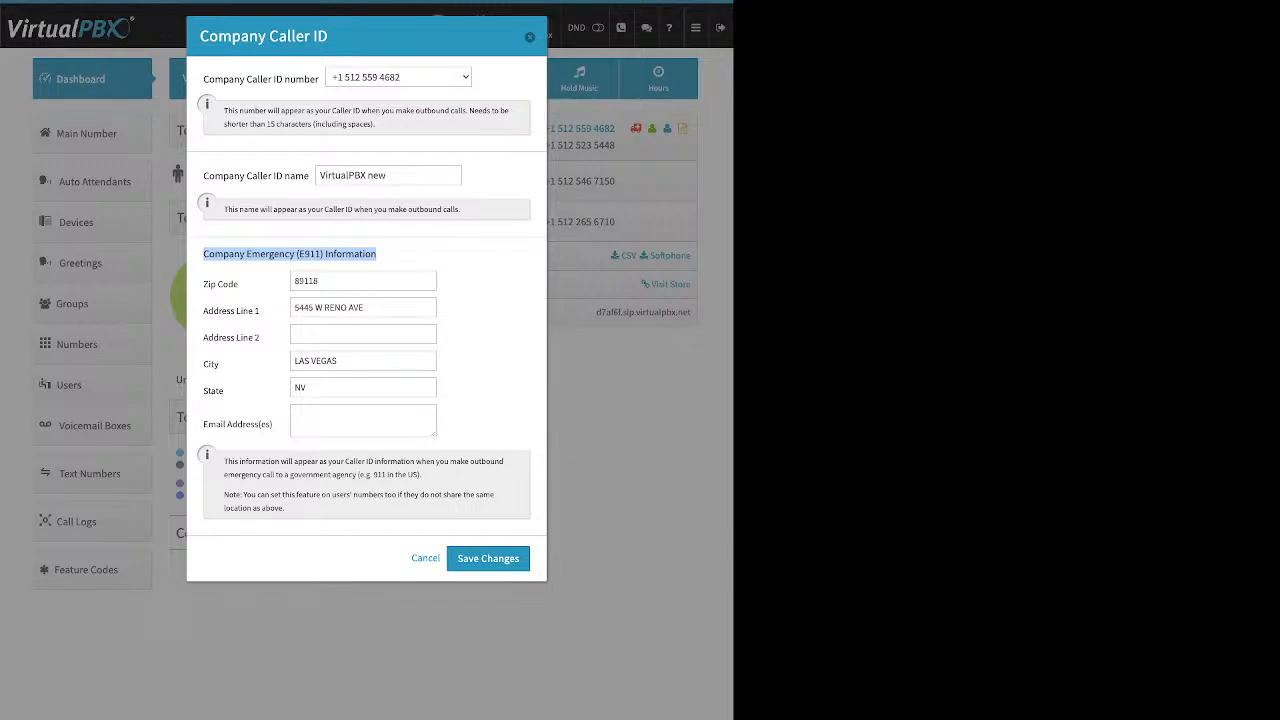
pyautogui.moveTo(203, 284); pyautogui.dragTo(239, 284)
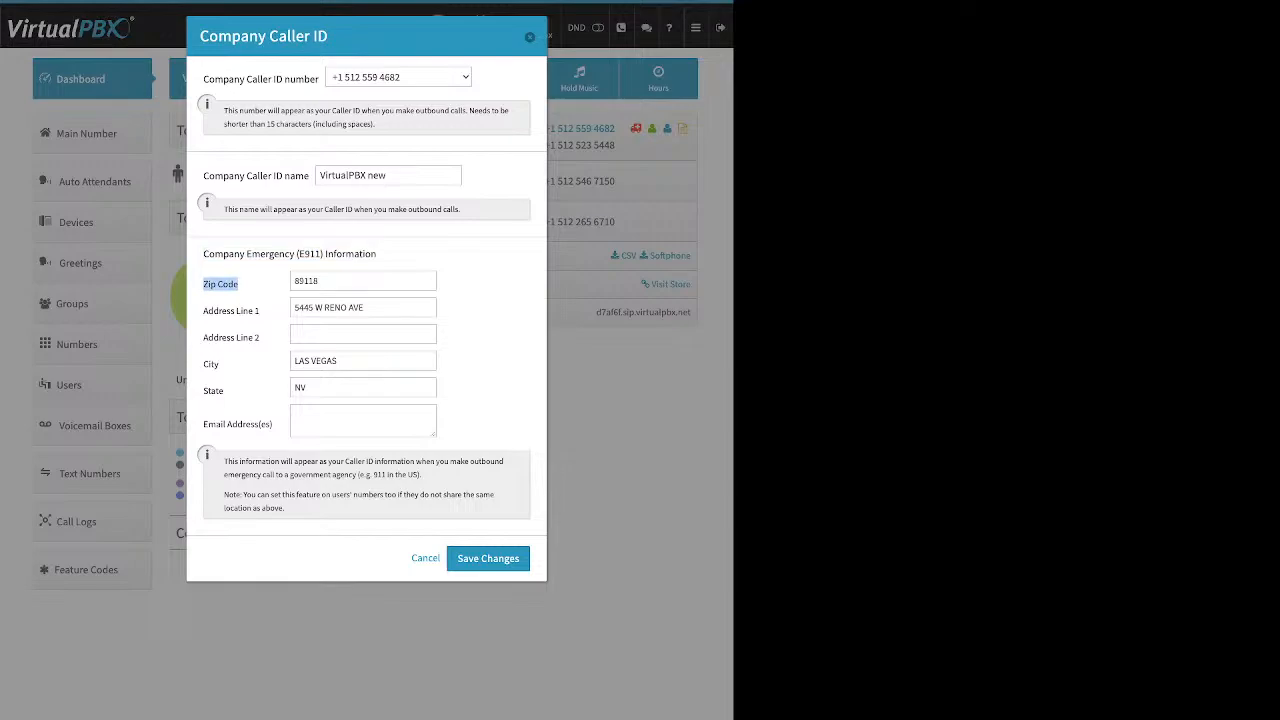
pyautogui.moveTo(225, 391); pyautogui.dragTo(202, 391)
pyautogui.moveTo(203, 176); pyautogui.dragTo(304, 176)
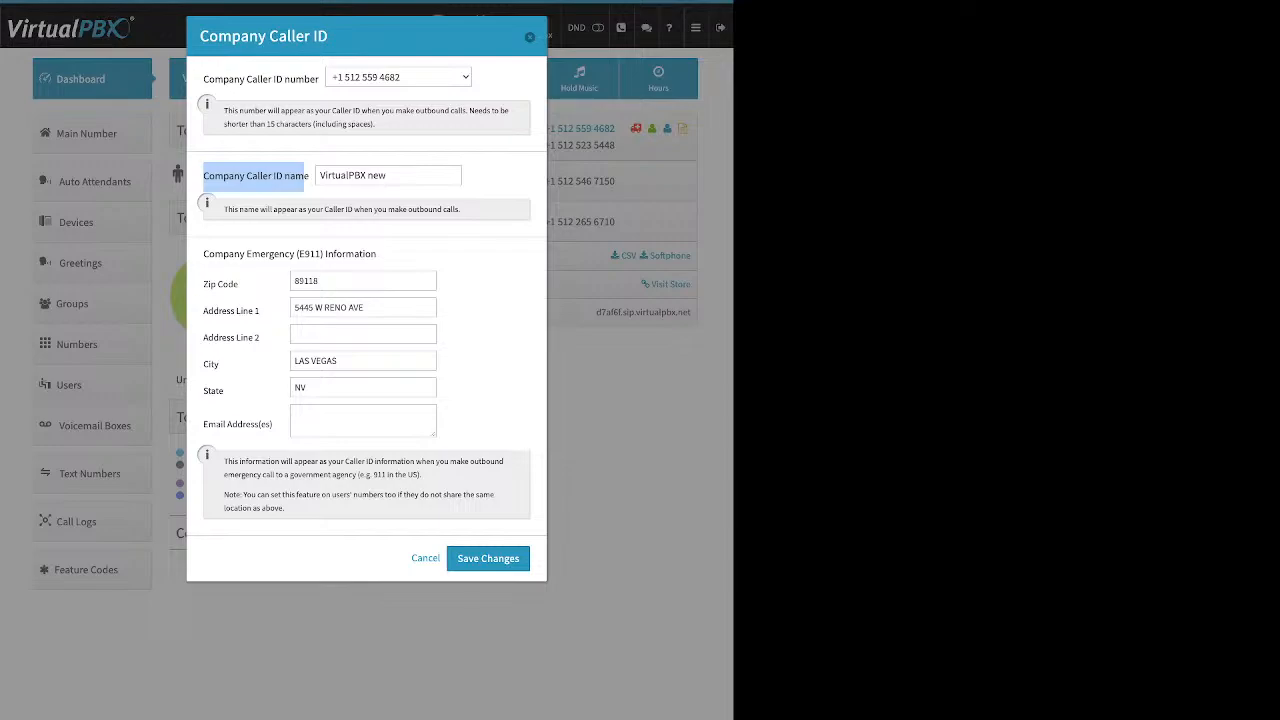
pyautogui.press('Escape')
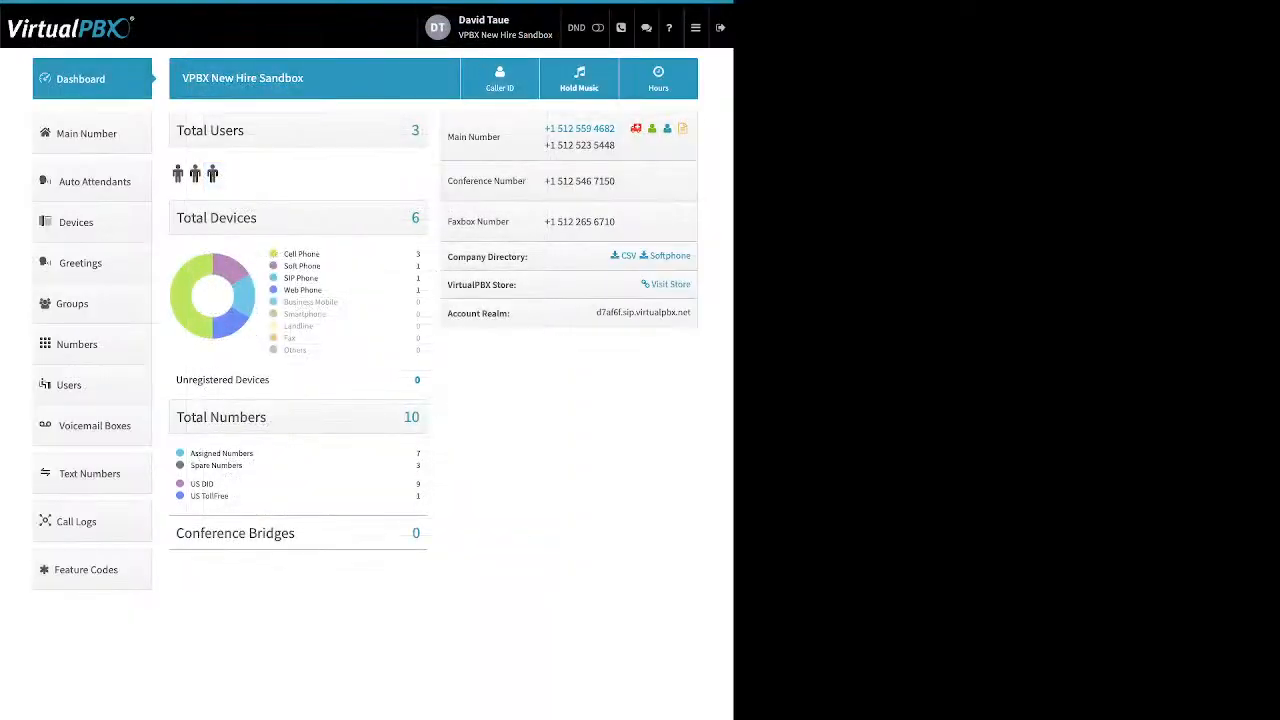
# Step: Open the account's Music-On-Hold settings, currently set to Default Music
pyautogui.click(579, 79)
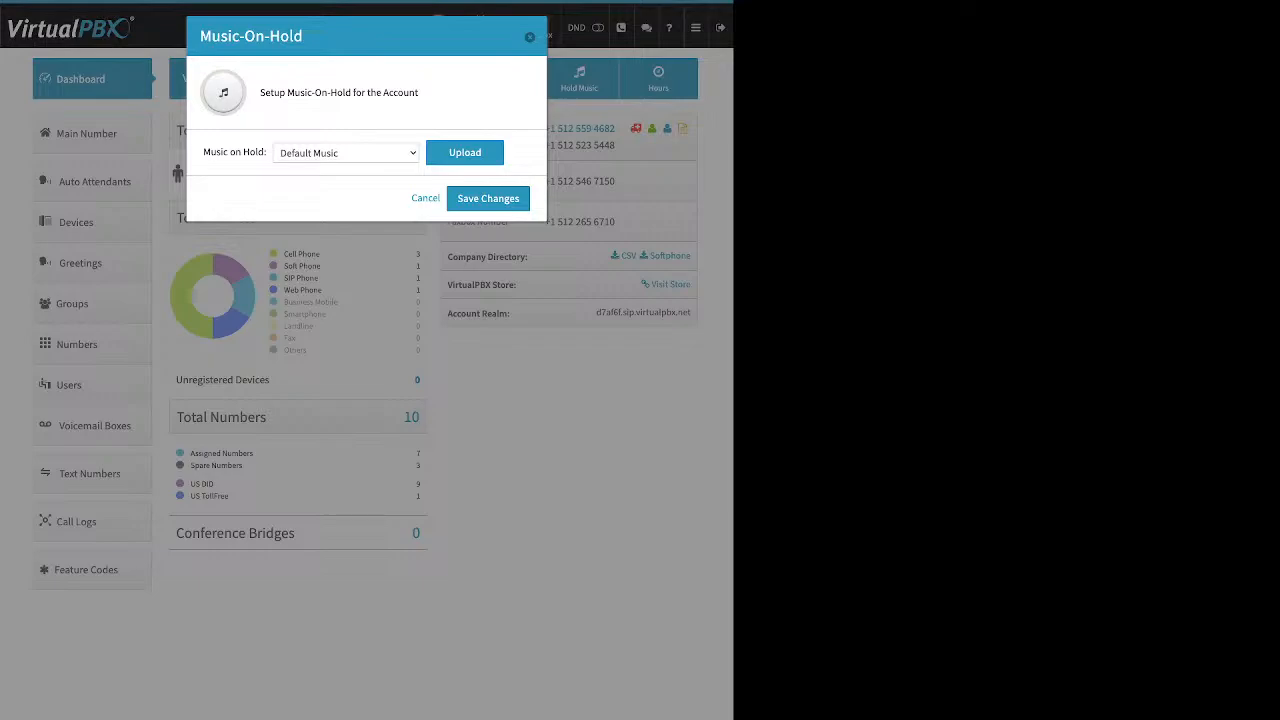
# Step: Reveal the custom hold music upload field, then cancel the Music-On-Hold dialog without saving
pyautogui.click(465, 153)
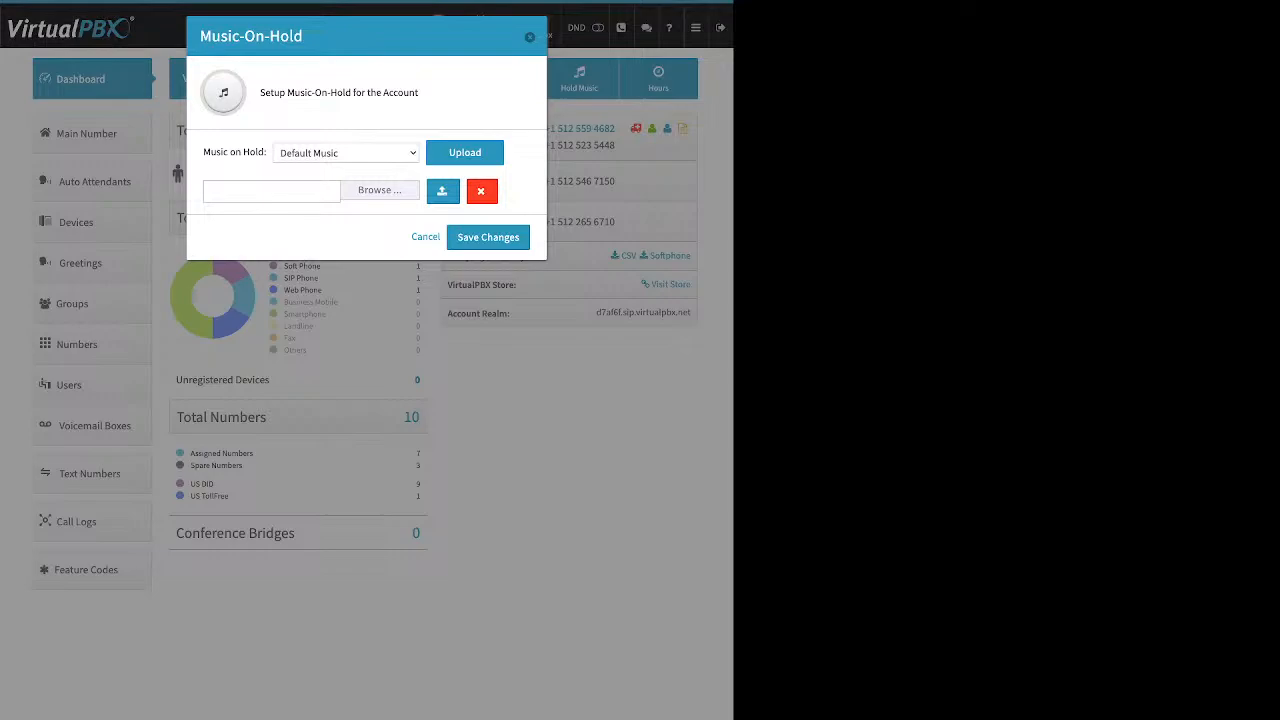
pyautogui.click(426, 237)
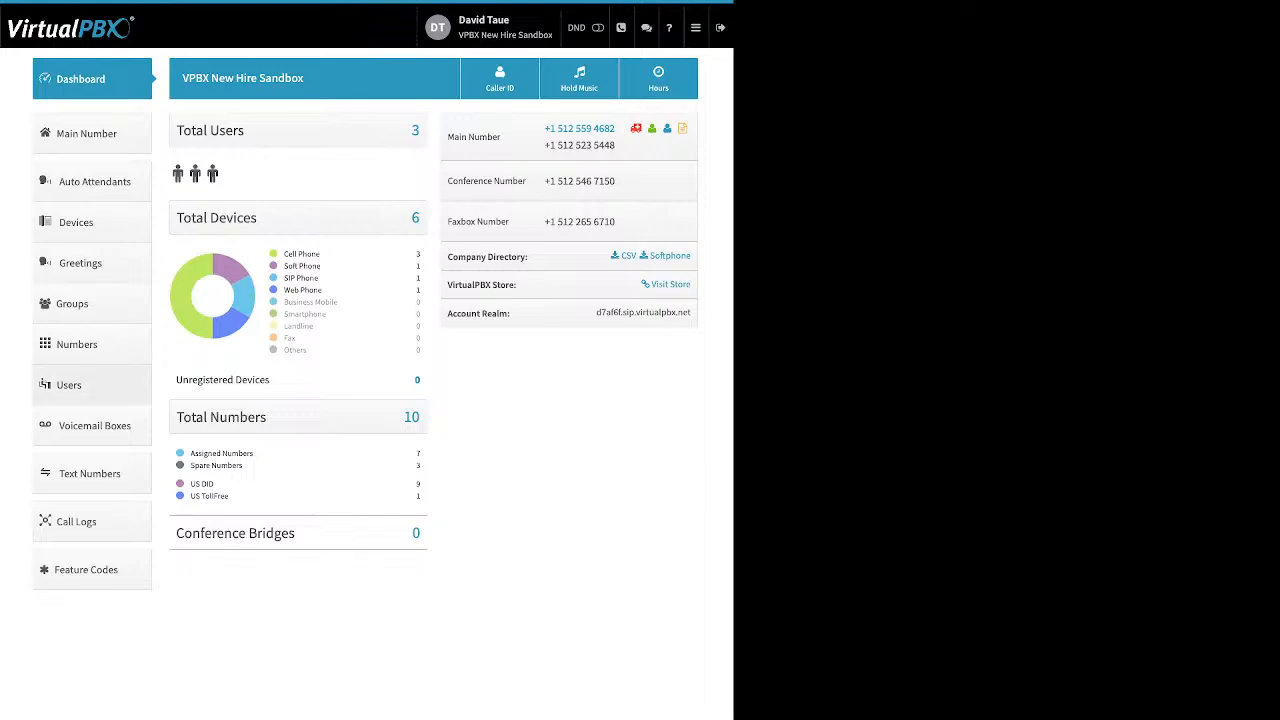
# Step: In Users' Add User and Device form, highlight the name, email, password and extension labels
pyautogui.click(69, 385)
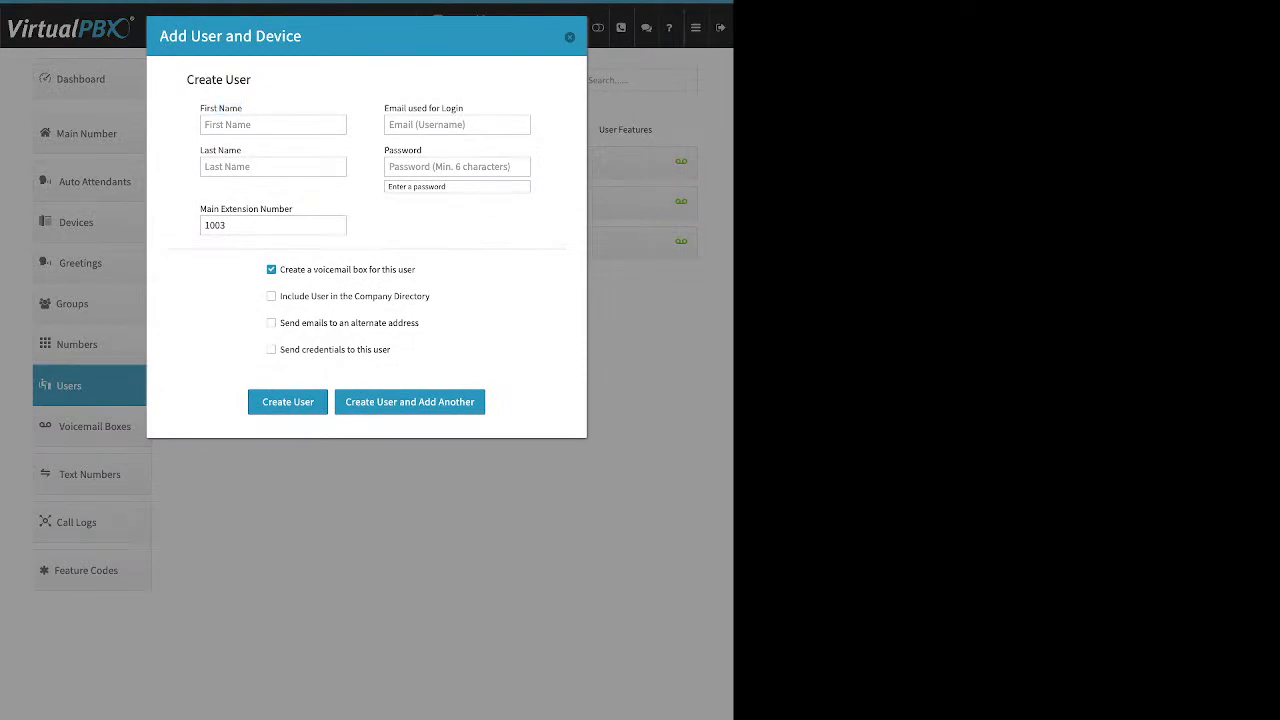
pyautogui.moveTo(204, 108); pyautogui.dragTo(243, 108)
pyautogui.click(243, 108)
pyautogui.click(243, 150)
pyautogui.moveTo(218, 150)
pyautogui.mouseDown()
pyautogui.moveTo(243, 150)
pyautogui.moveTo(216, 150)
pyautogui.mouseUp()
pyautogui.moveTo(464, 108); pyautogui.dragTo(384, 108)
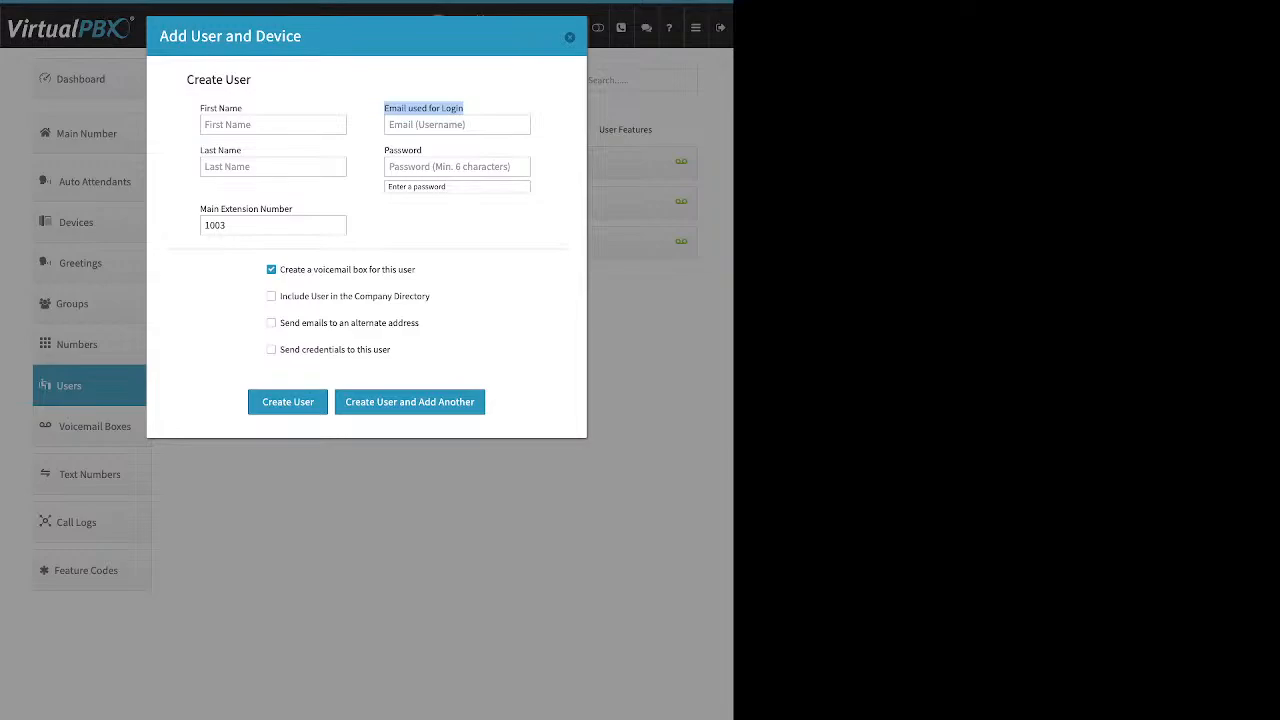
pyautogui.moveTo(424, 151); pyautogui.dragTo(384, 151)
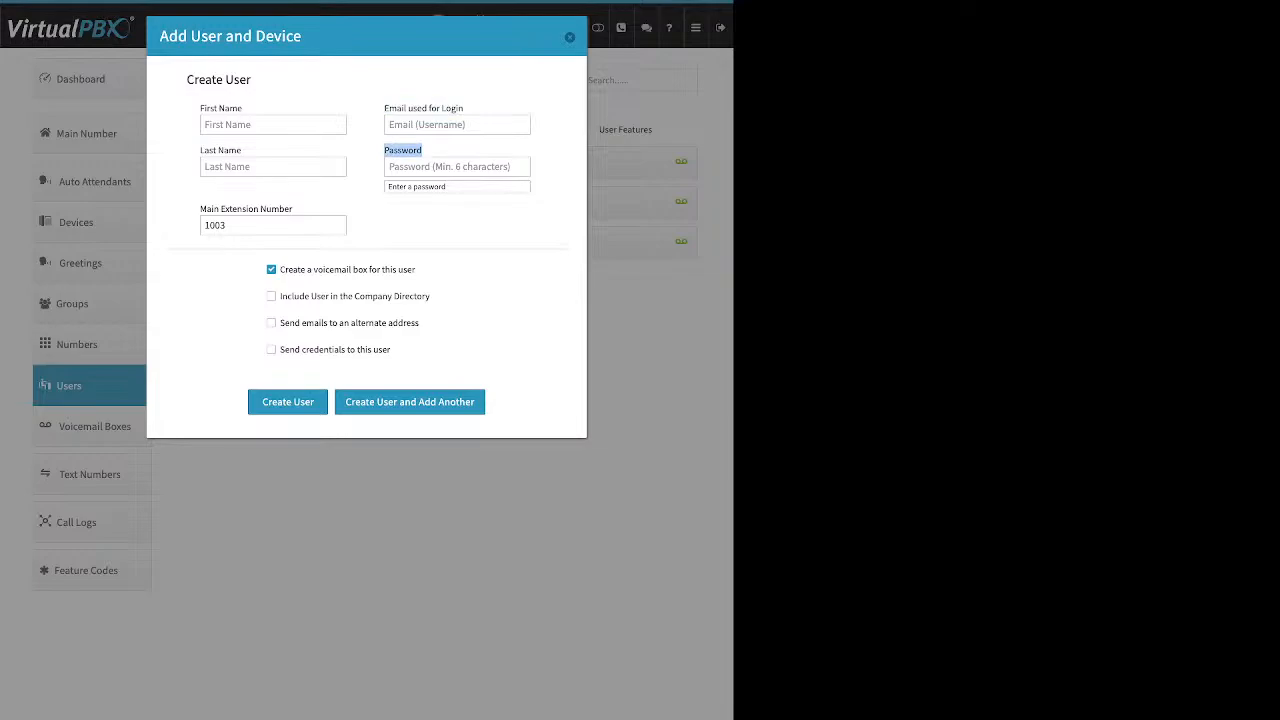
pyautogui.moveTo(293, 209); pyautogui.dragTo(200, 209)
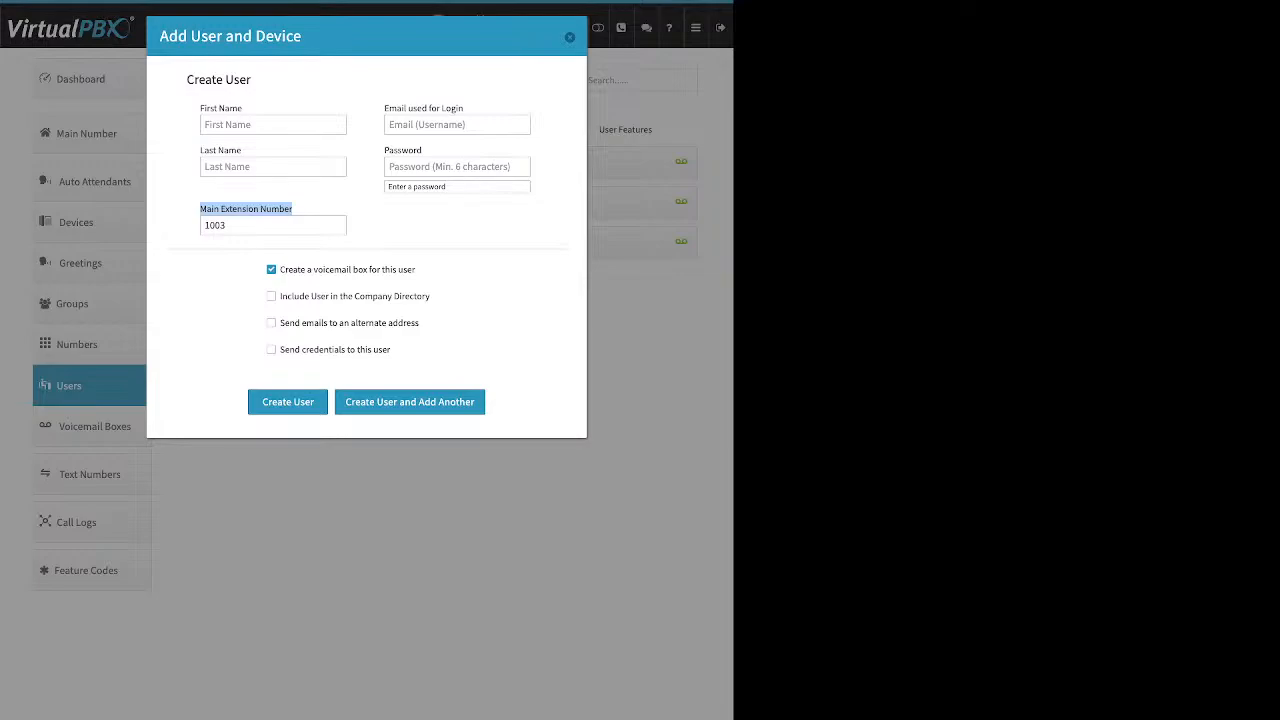
# Step: Change the main extension number from 1003 to 5000 and highlight the Create a voicemail box option
pyautogui.click(273, 226)
pyautogui.press('BackSpace')
pyautogui.press('BackSpace')
pyautogui.press('BackSpace')
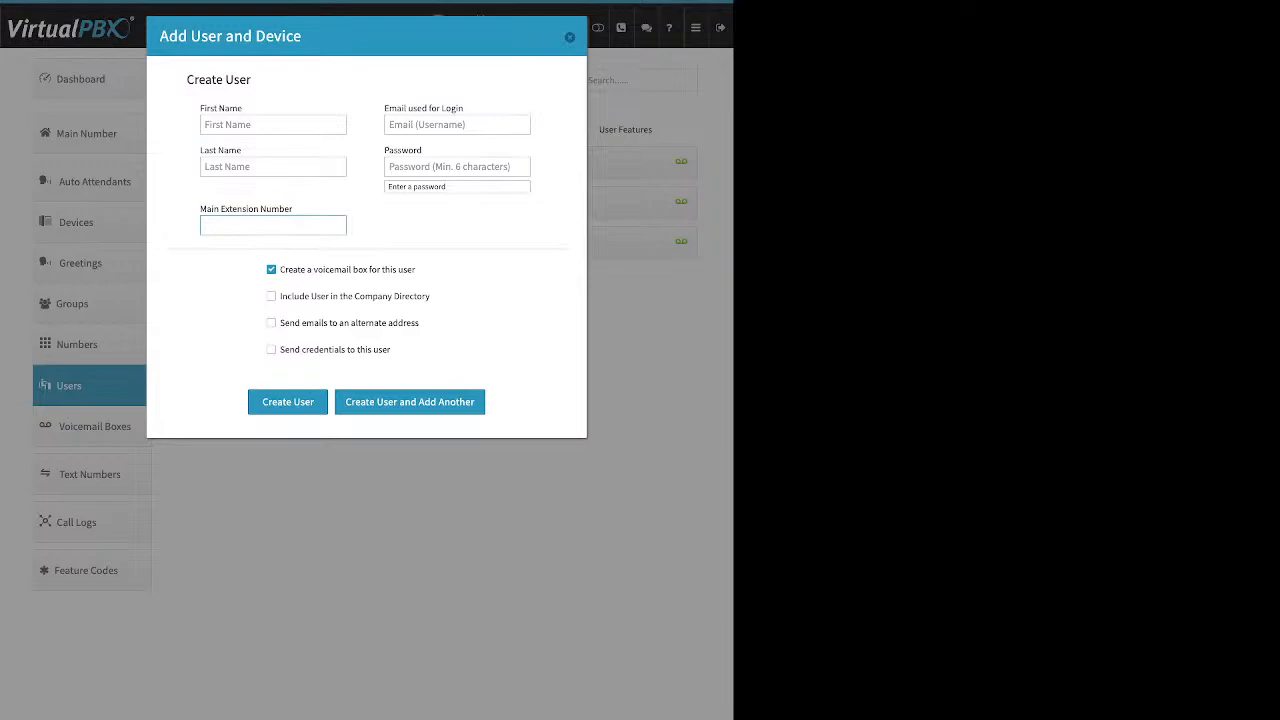
pyautogui.write('5000')
pyautogui.moveTo(415, 269); pyautogui.dragTo(280, 269)
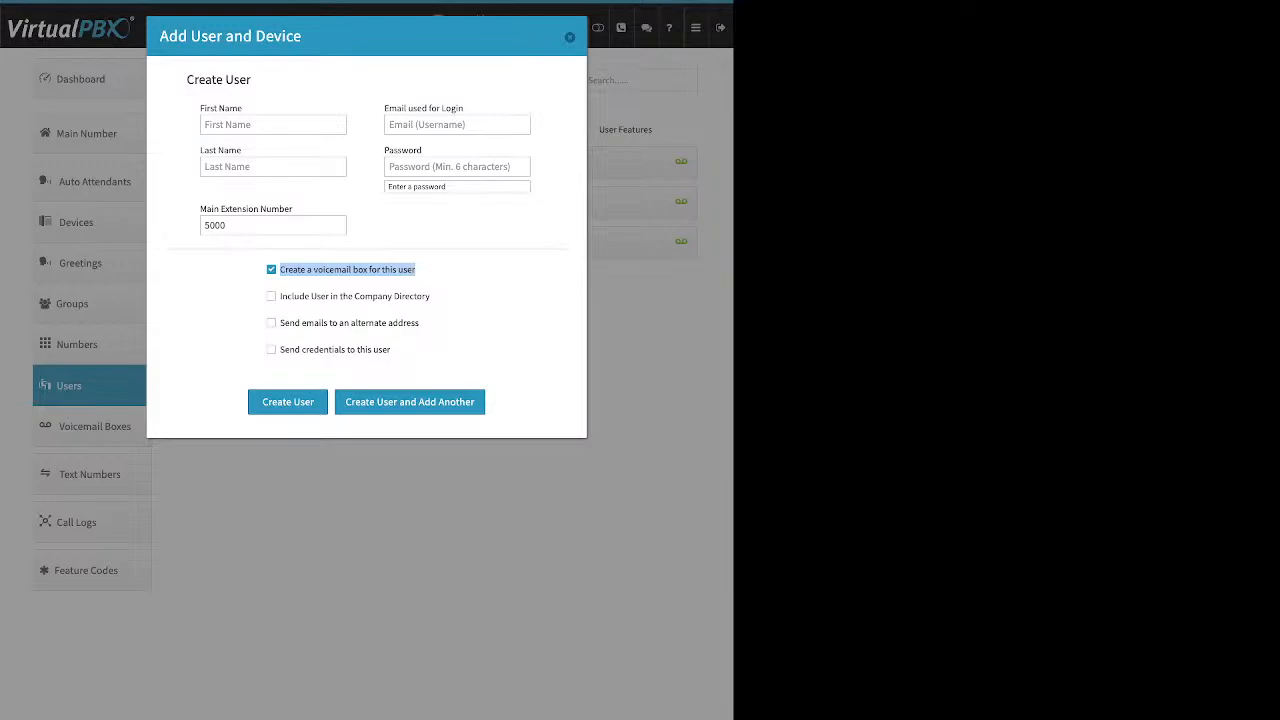
# Step: Highlight the Company Directory option and toggle alternate-address emails on, then off again
pyautogui.moveTo(431, 297); pyautogui.dragTo(279, 297)
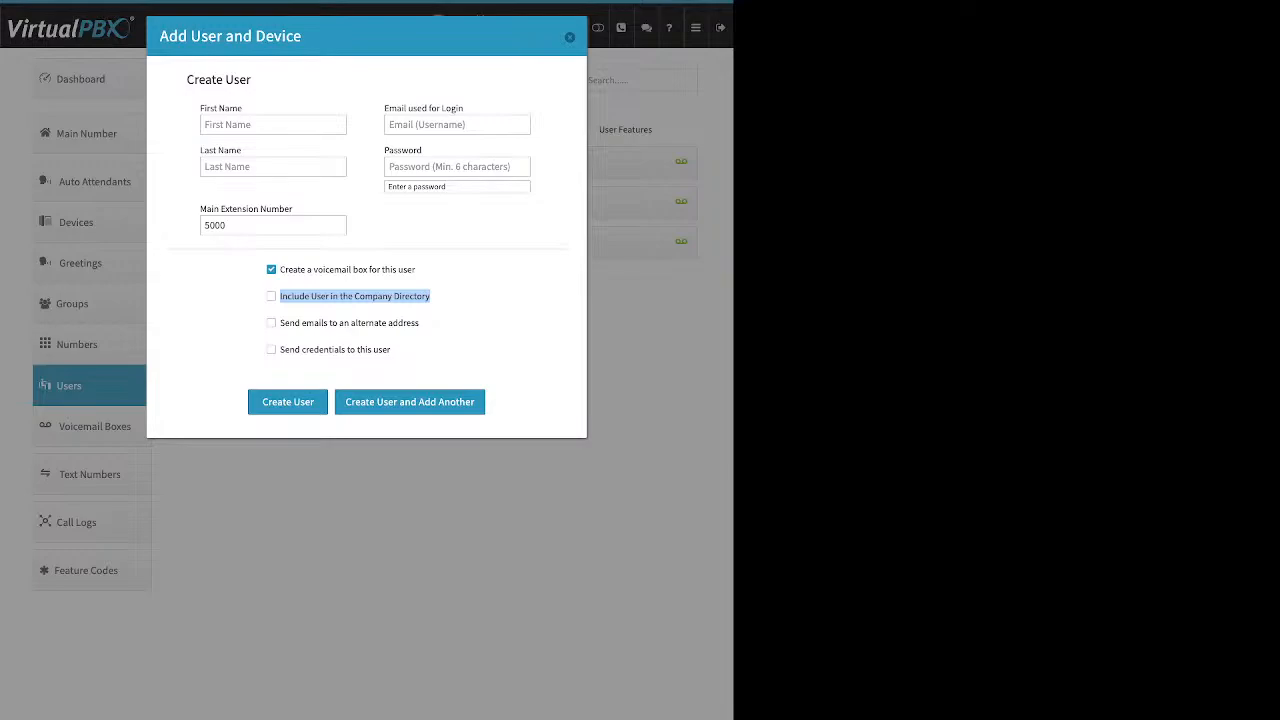
pyautogui.moveTo(421, 323); pyautogui.dragTo(285, 323)
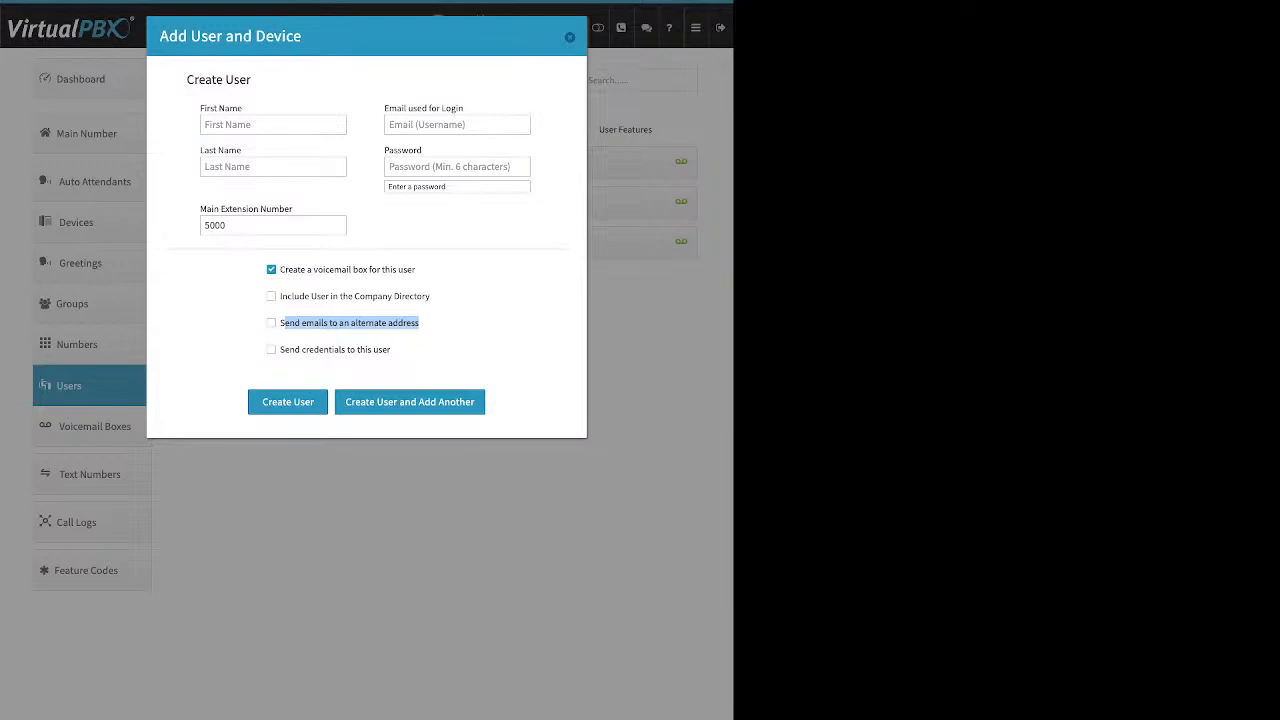
pyautogui.click(271, 323)
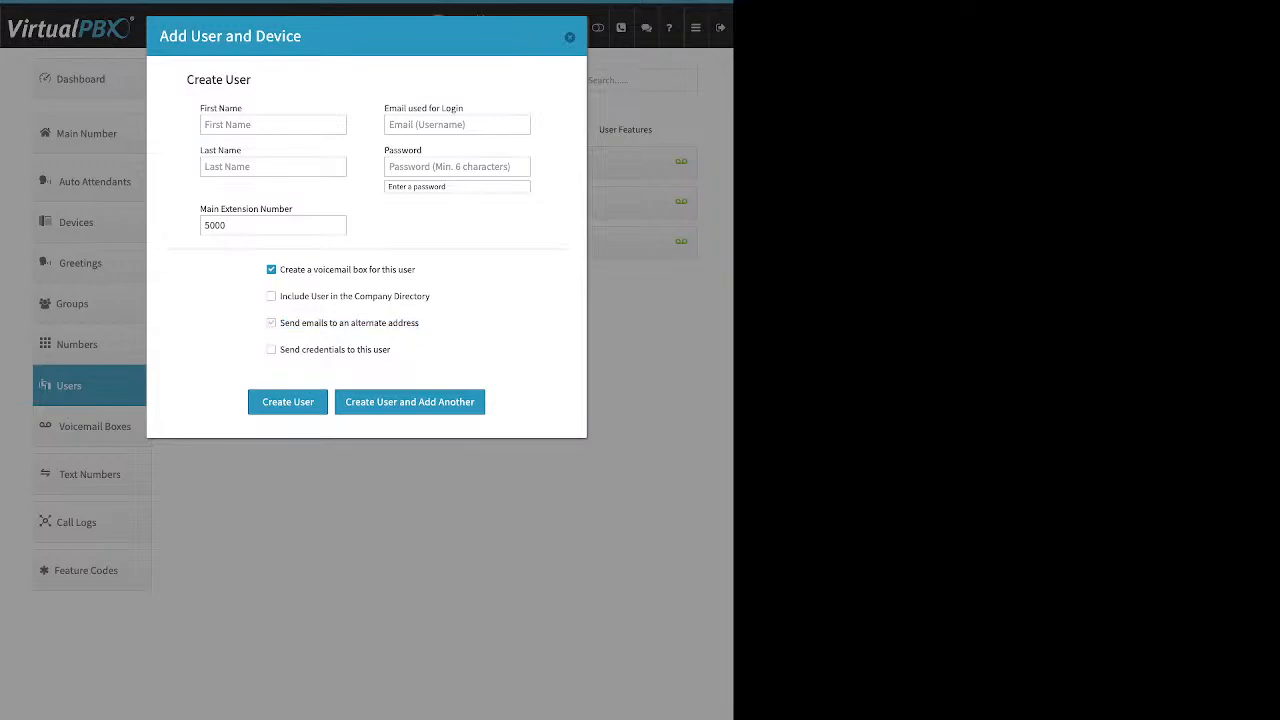
pyautogui.click(363, 353)
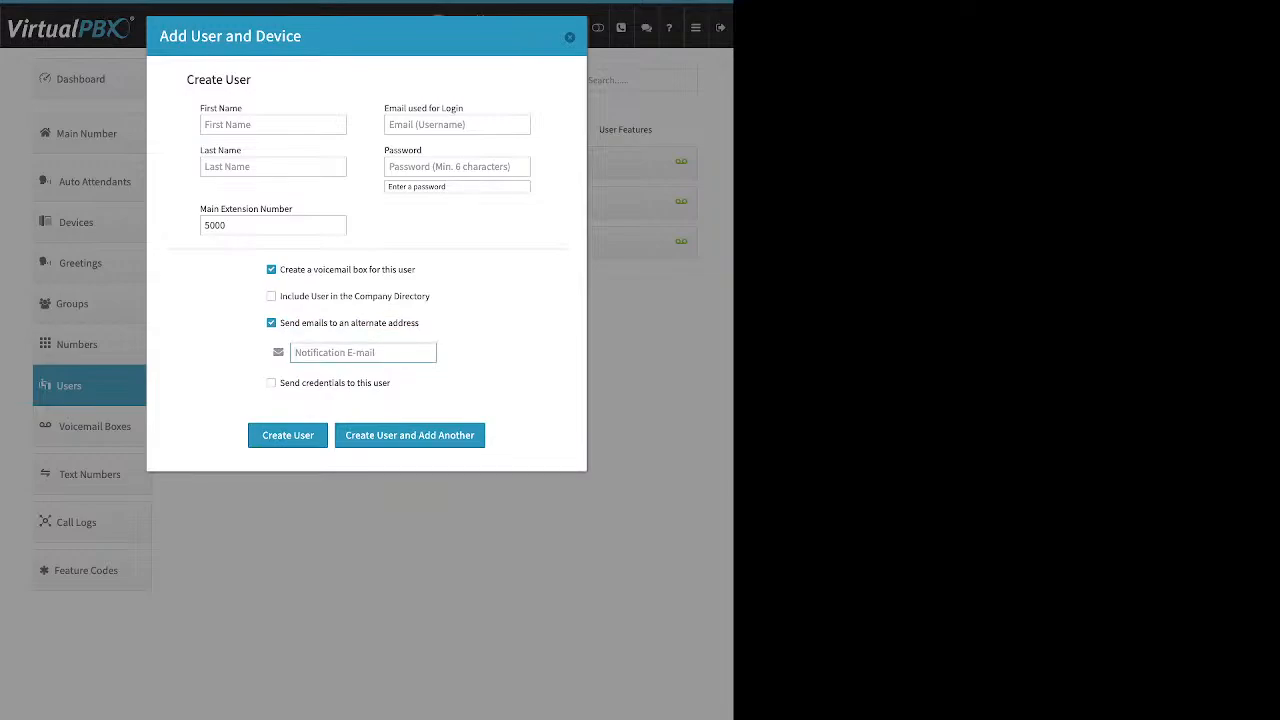
pyautogui.click(271, 323)
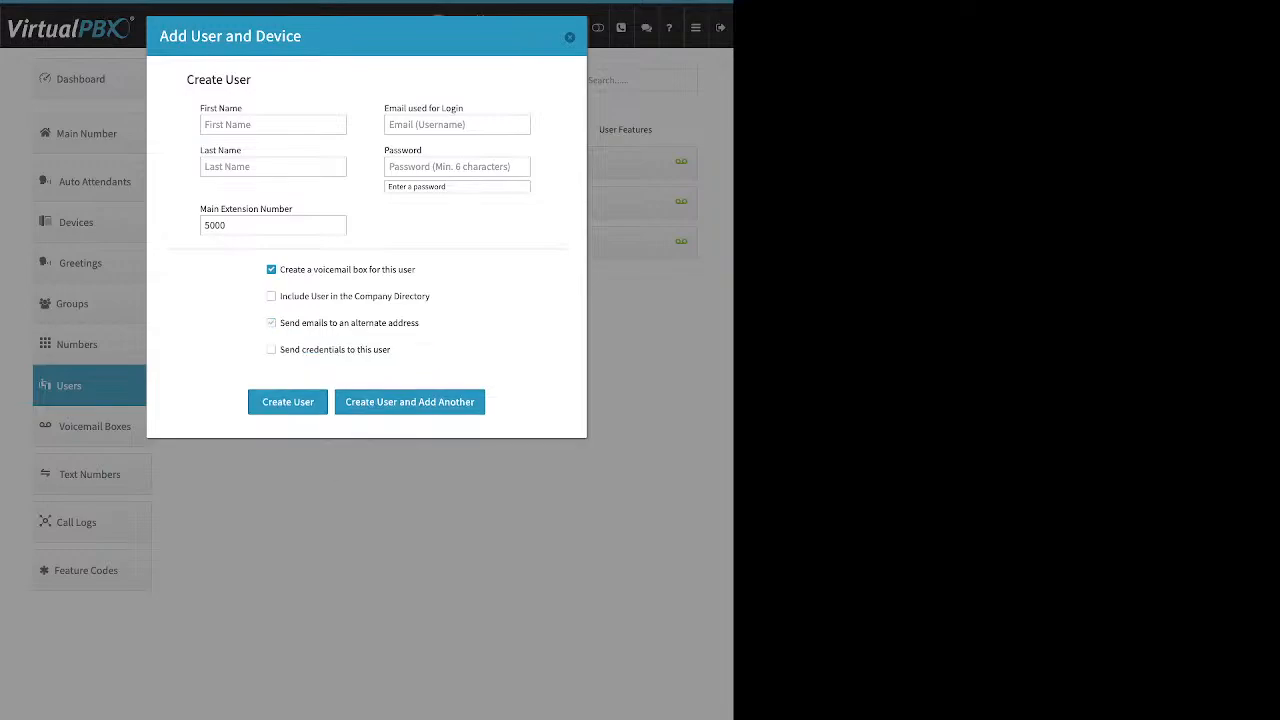
# Step: Highlight and turn on sending login credentials to the new user
pyautogui.moveTo(391, 349); pyautogui.dragTo(280, 349)
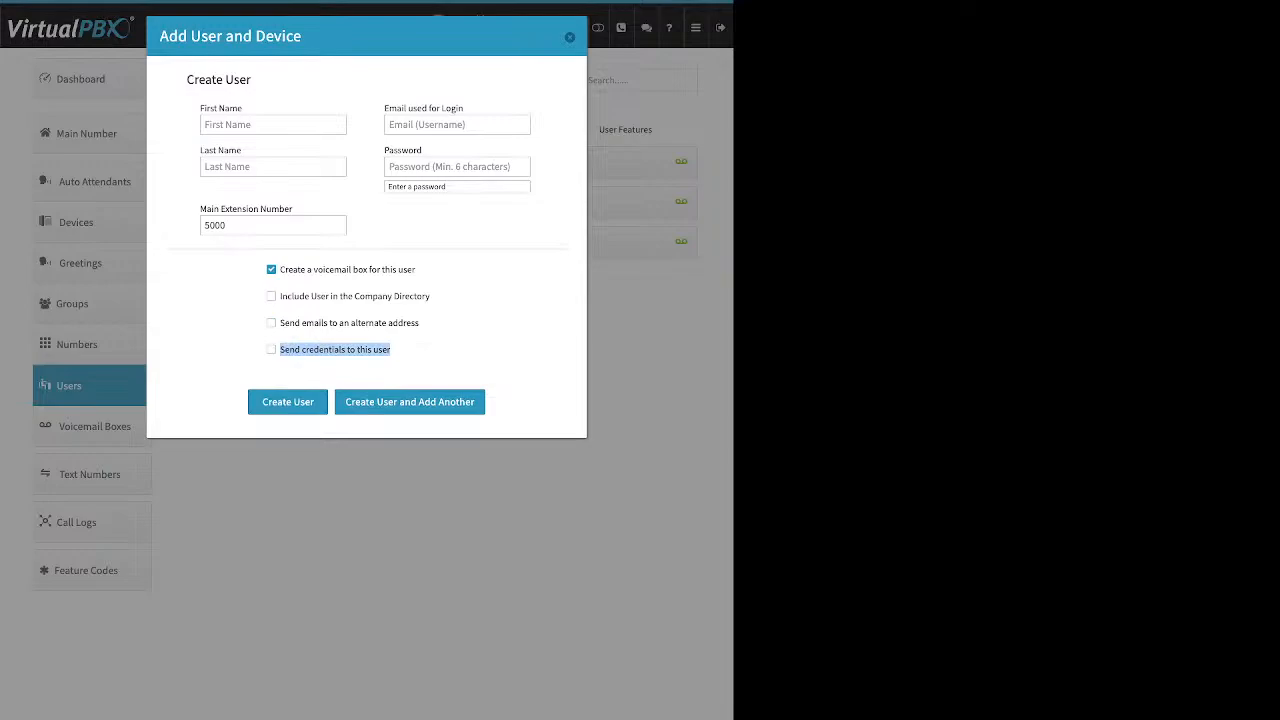
pyautogui.click(284, 362)
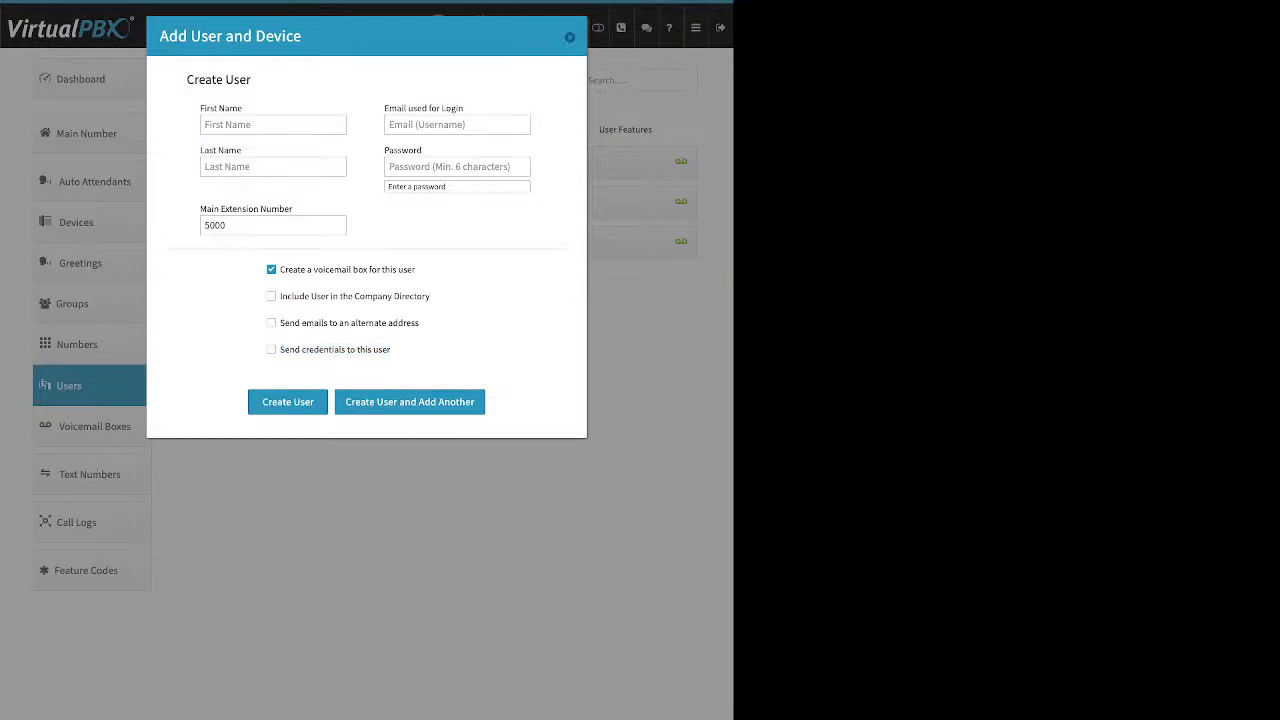
pyautogui.moveTo(280, 350); pyautogui.dragTo(295, 350)
pyautogui.click(290, 349)
pyautogui.moveTo(392, 349); pyautogui.dragTo(280, 349)
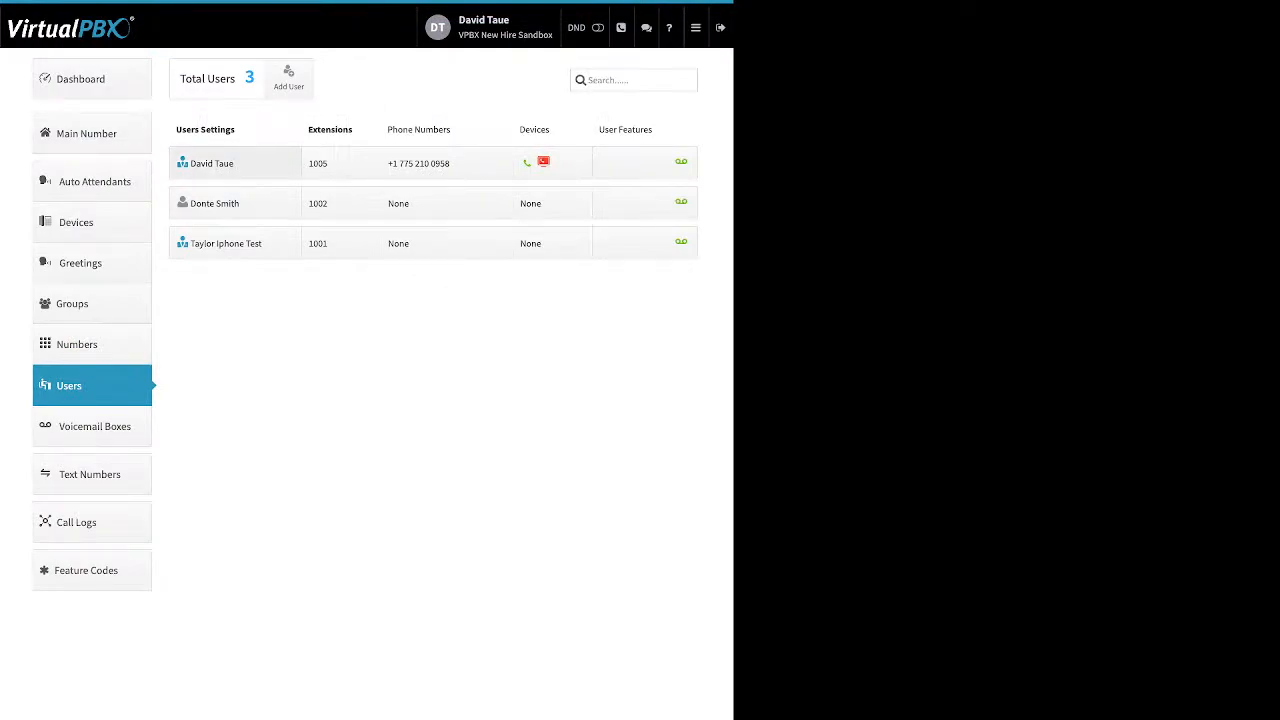
# Step: Expand the extension 1002 user's settings and highlight their first name and Change Credentials option
pyautogui.click(230, 203)
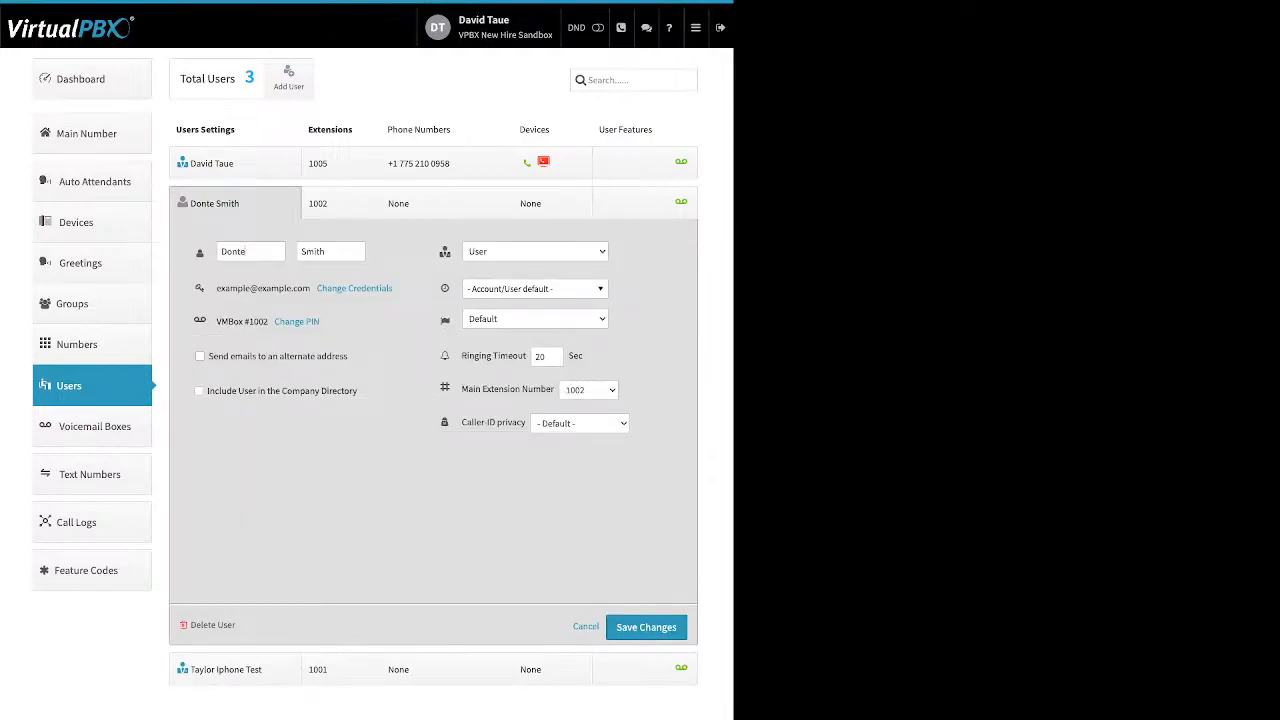
pyautogui.moveTo(245, 251); pyautogui.dragTo(192, 252)
pyautogui.moveTo(394, 288); pyautogui.dragTo(315, 288)
# Step: Review the Update Credentials password and reset-email options, cancel unchanged, then highlight Change PIN
pyautogui.click(318, 288)
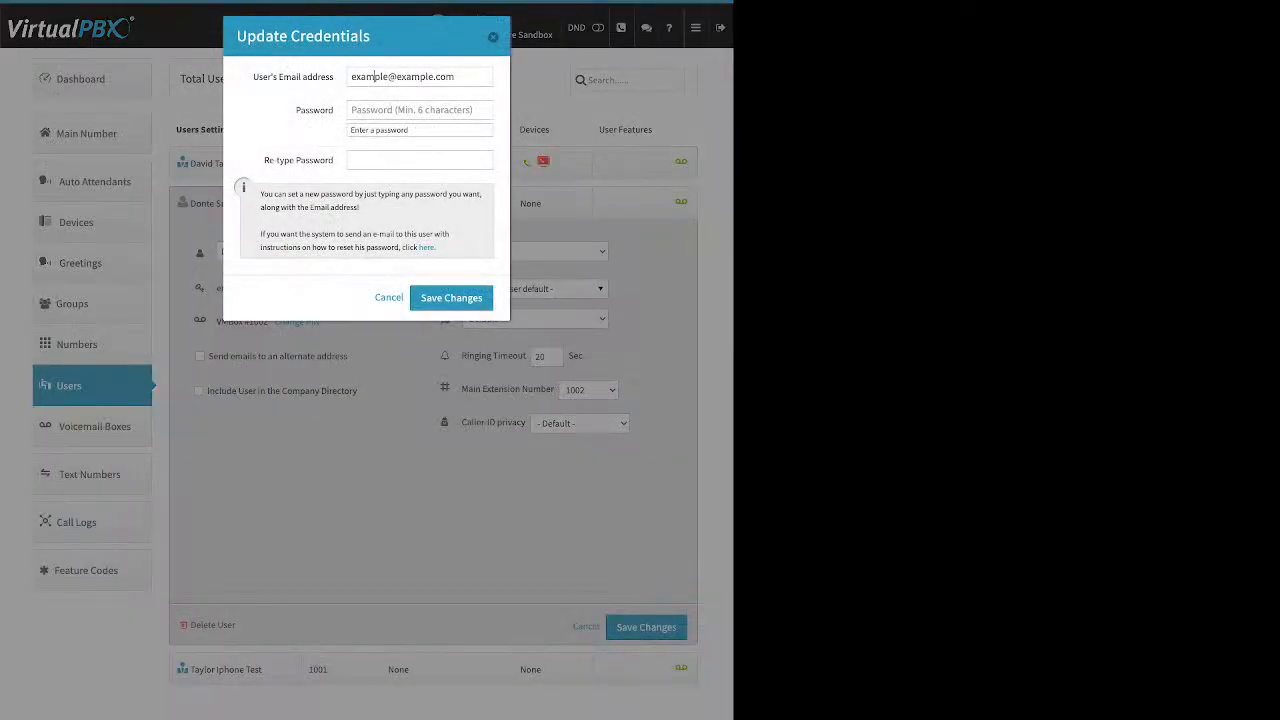
pyautogui.doubleClick(314, 110)
pyautogui.click(314, 110)
pyautogui.moveTo(437, 247); pyautogui.dragTo(419, 247)
pyautogui.click(389, 297)
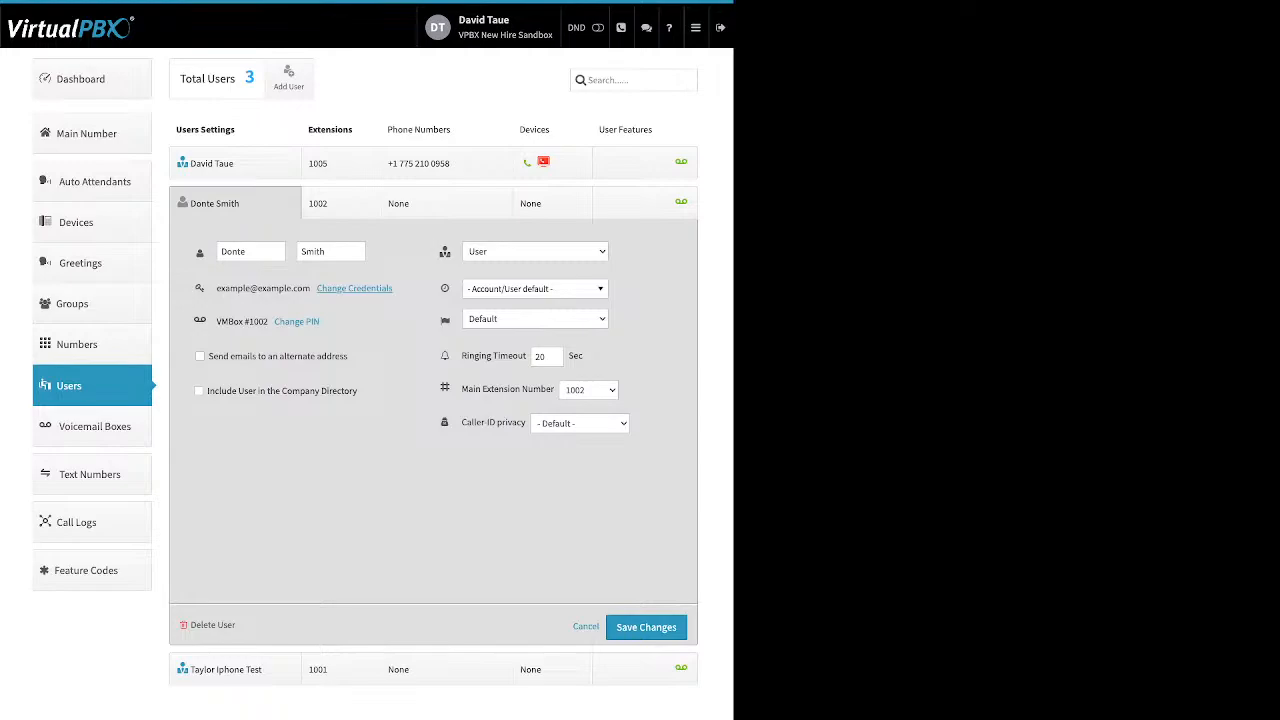
pyautogui.moveTo(321, 321); pyautogui.dragTo(274, 321)
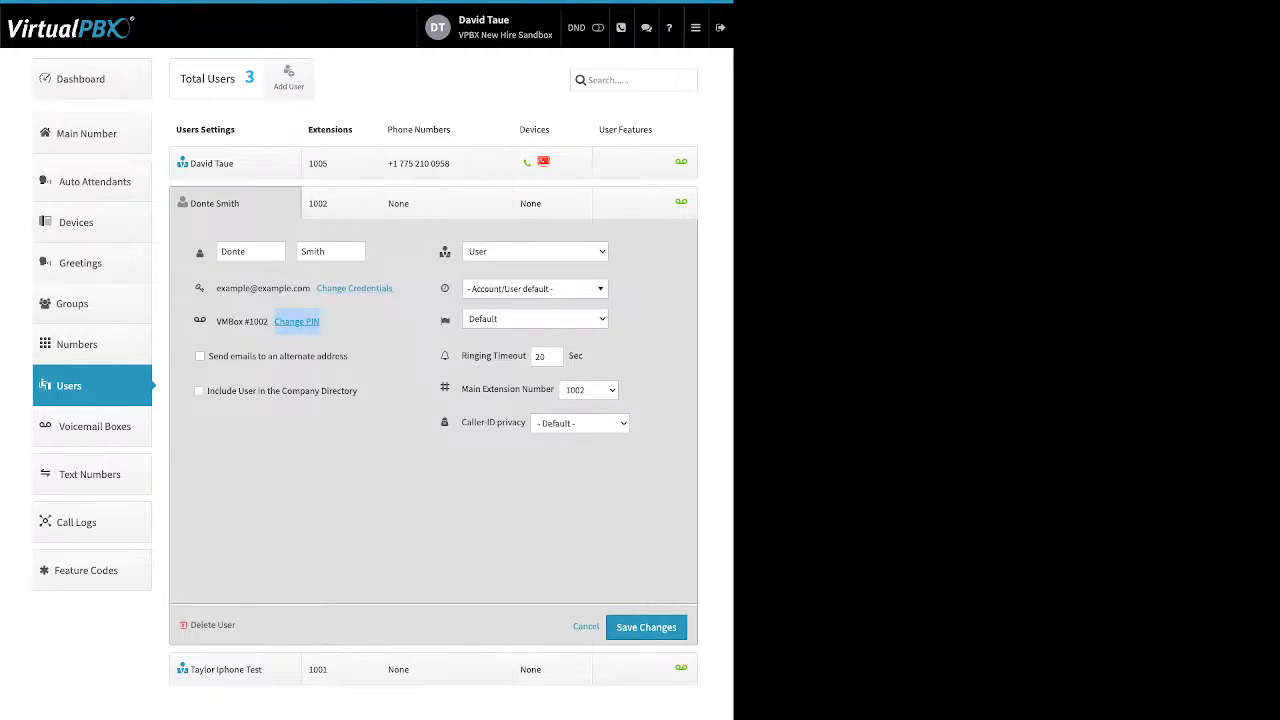
pyautogui.click(296, 338)
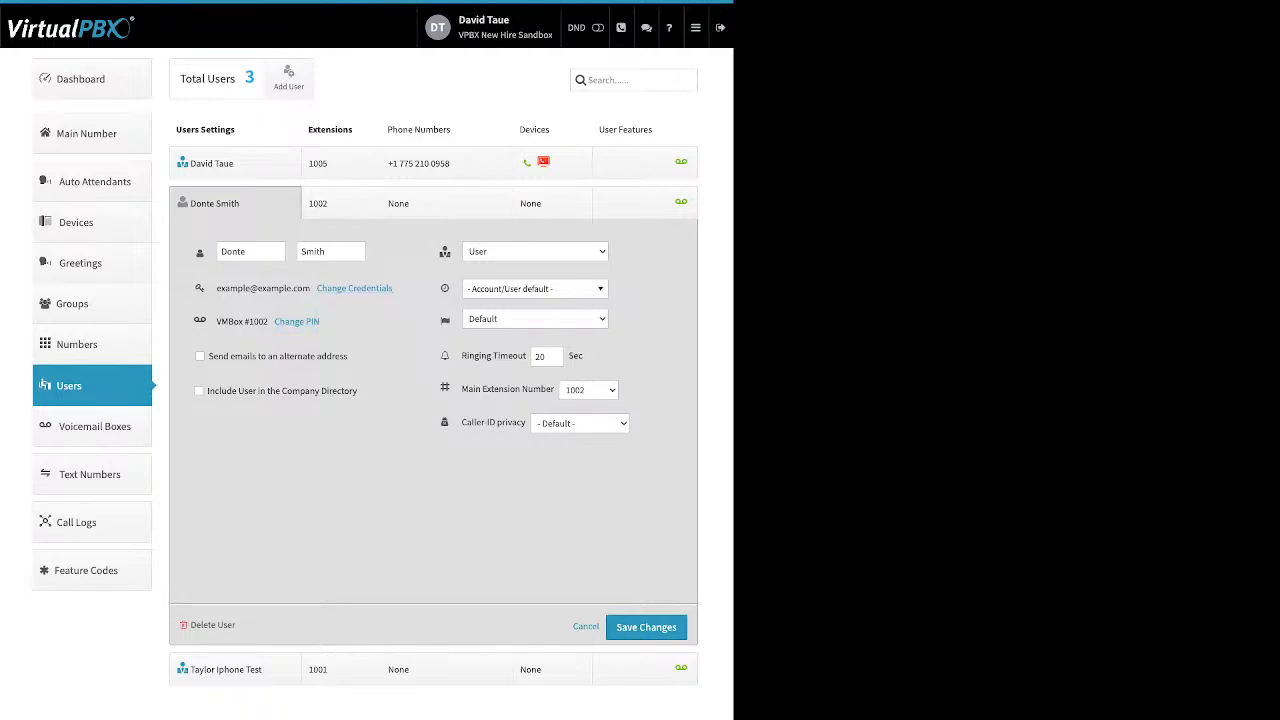
pyautogui.click(297, 322)
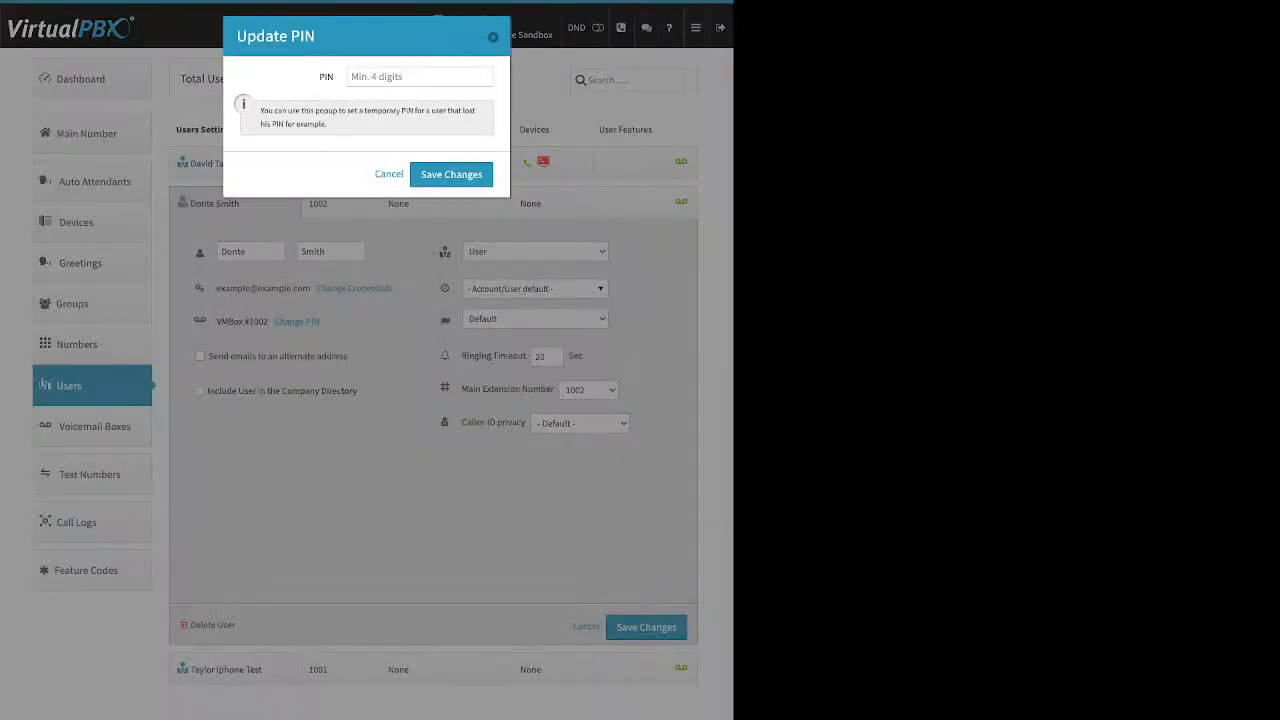
pyautogui.press('Escape')
pyautogui.moveTo(348, 356); pyautogui.dragTo(218, 356)
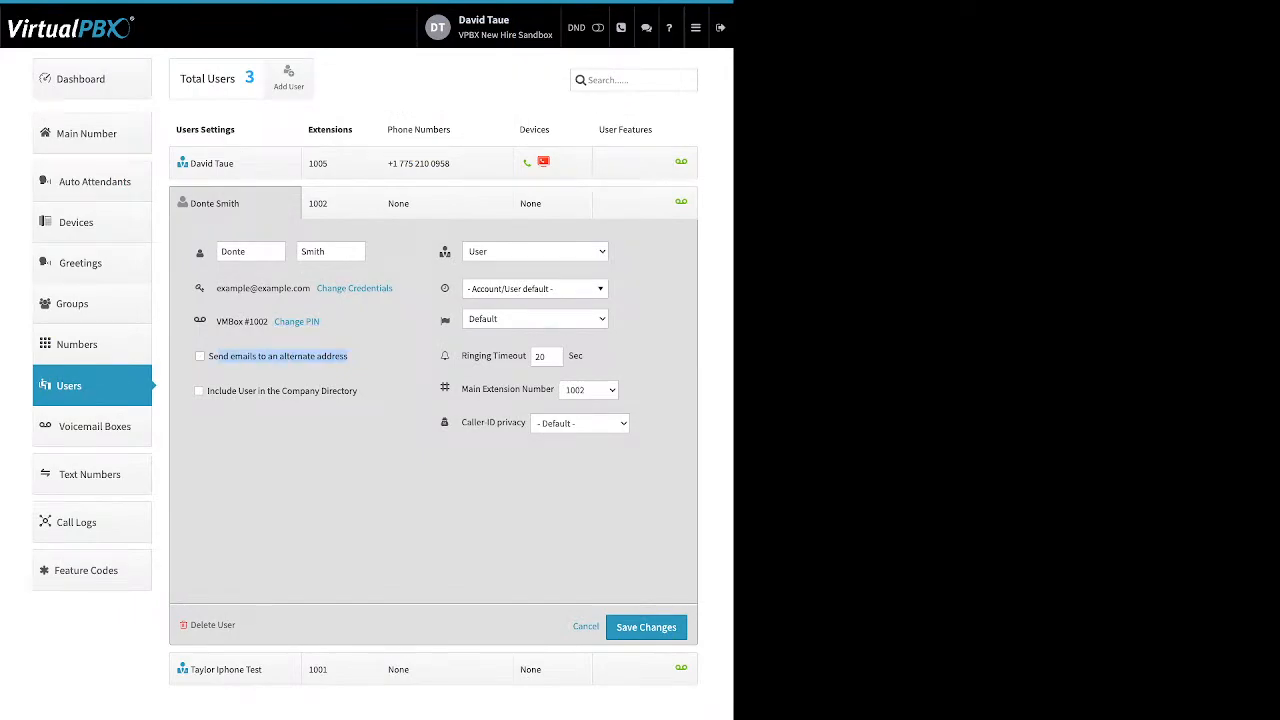
pyautogui.moveTo(360, 391); pyautogui.dragTo(221, 391)
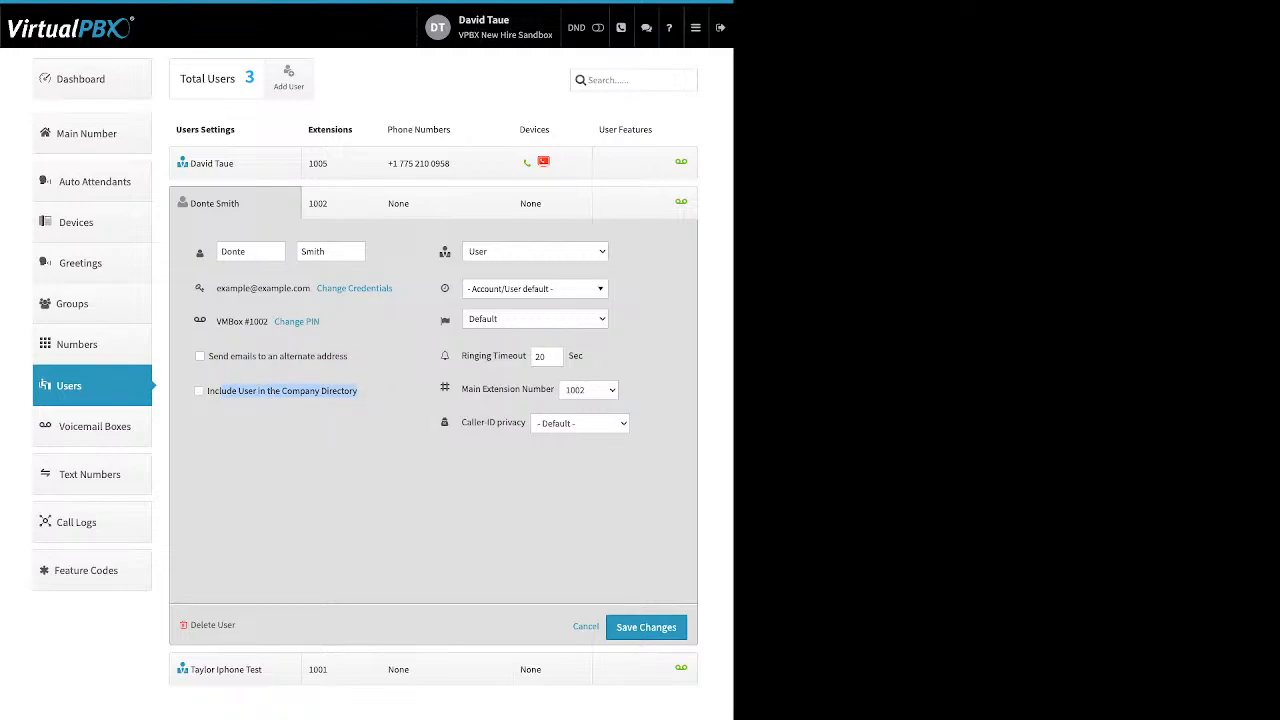
pyautogui.moveTo(445, 252)
pyautogui.moveTo(445, 288)
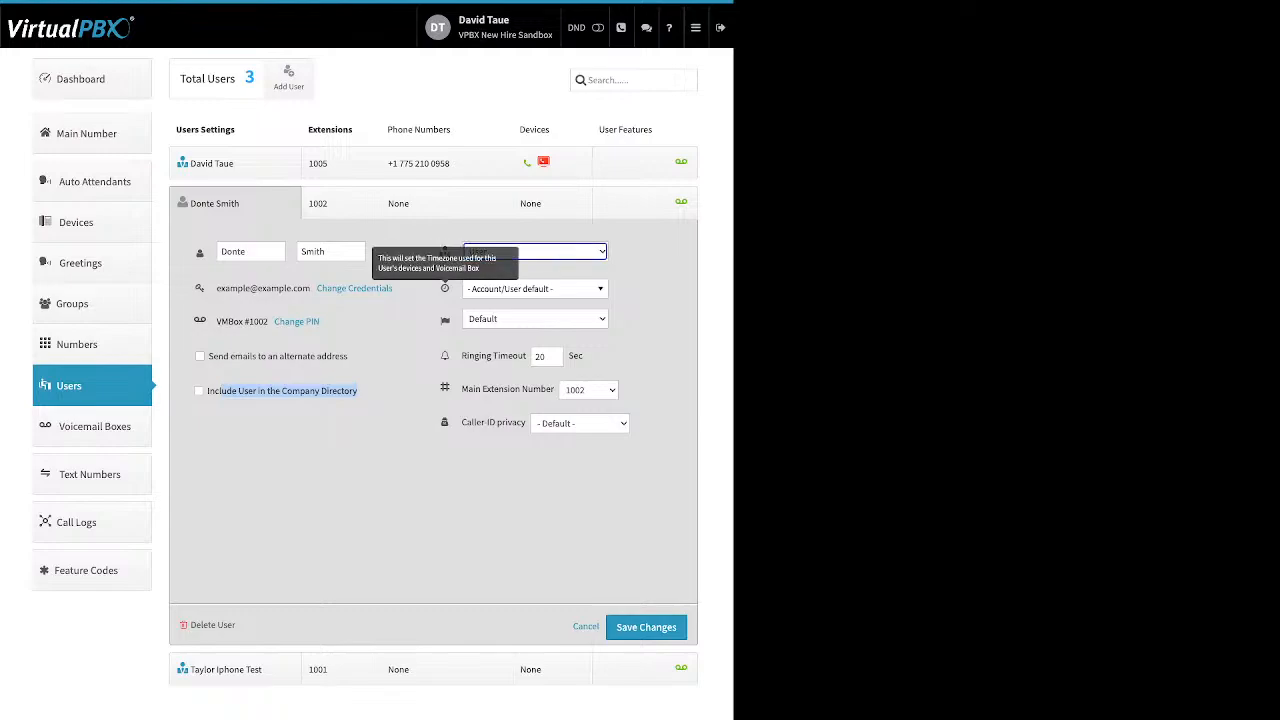
# Step: Keep the timezone, set language to French (fr-FR), and open the 1002 extension assignments
pyautogui.click(533, 288)
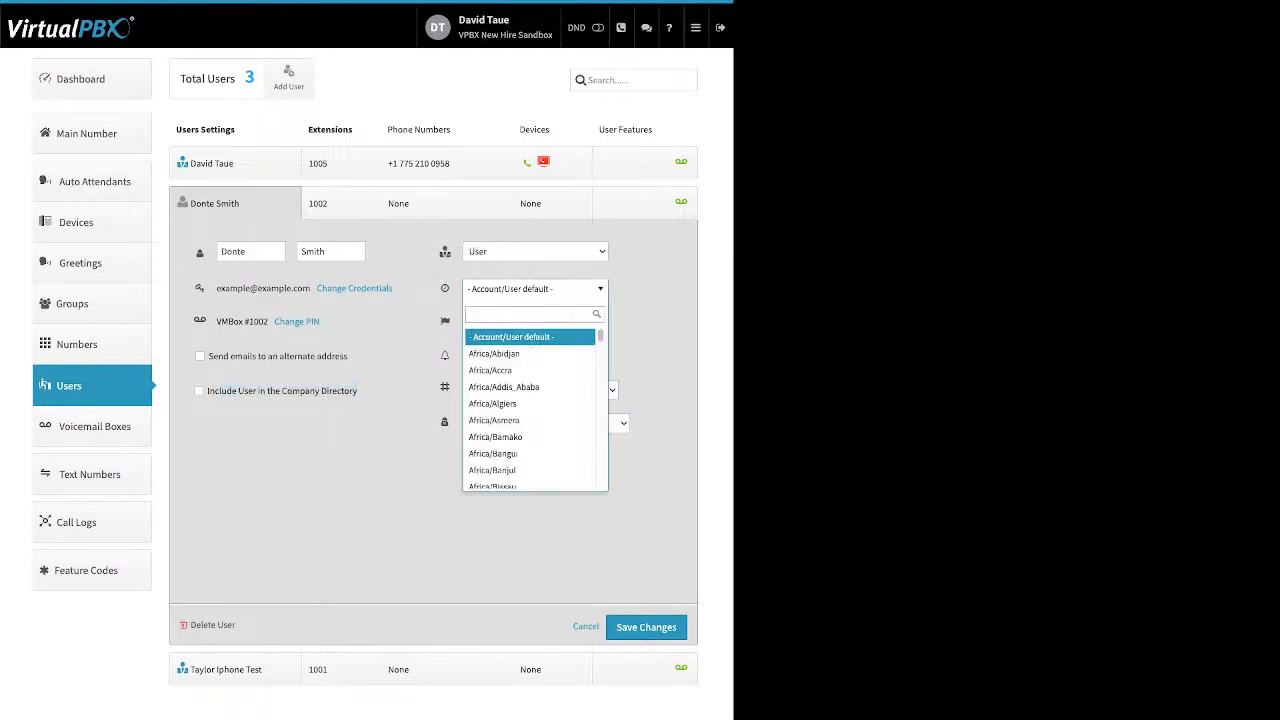
pyautogui.click(533, 289)
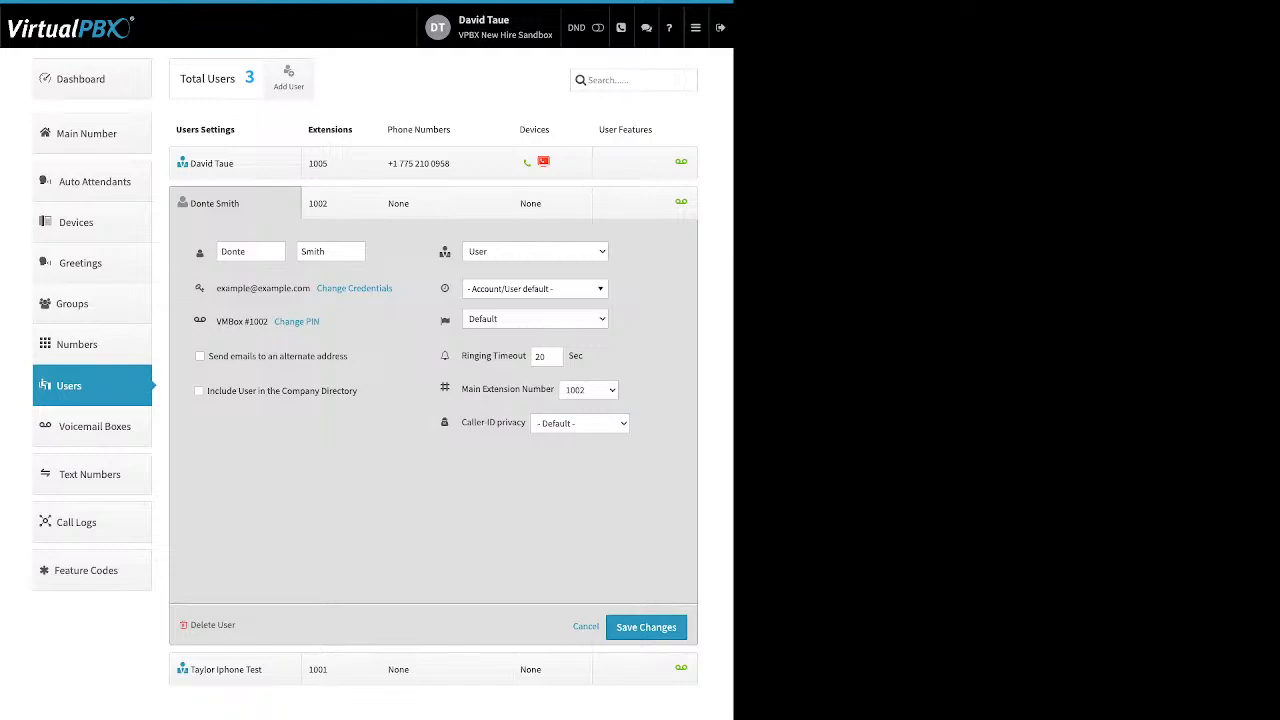
pyautogui.click(519, 353)
pyautogui.moveTo(519, 356); pyautogui.dragTo(446, 356)
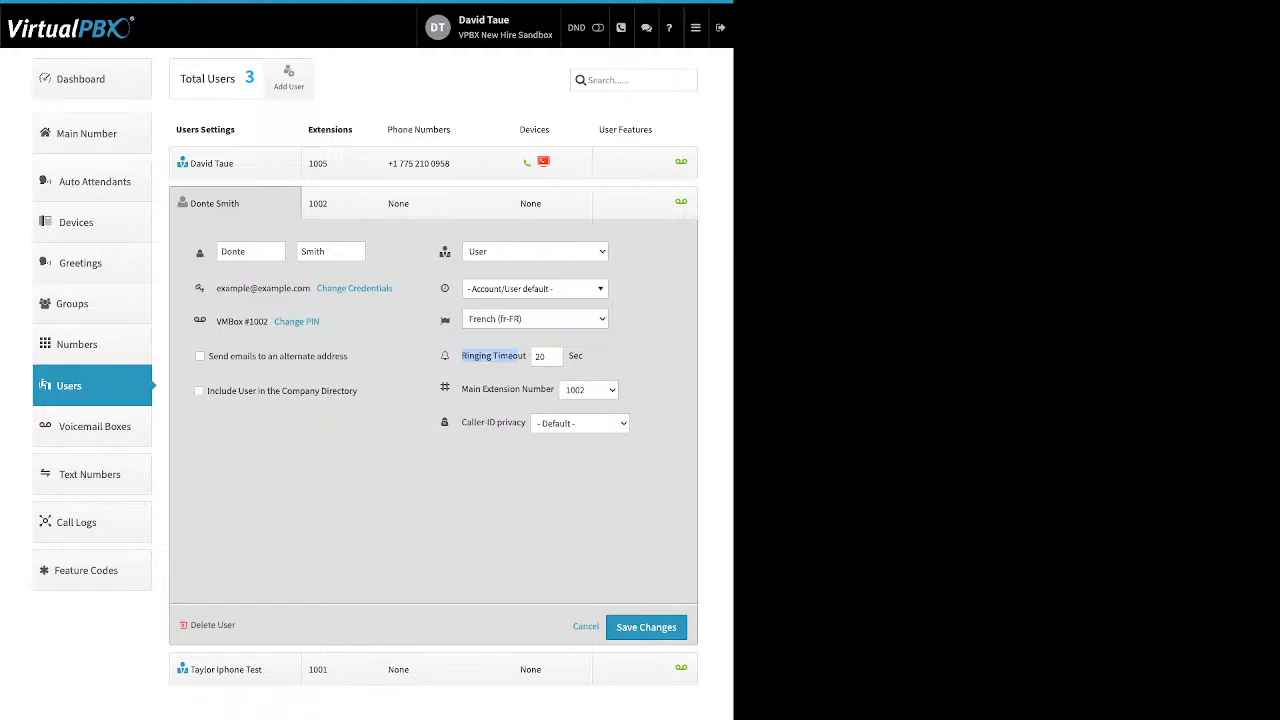
pyautogui.click(341, 203)
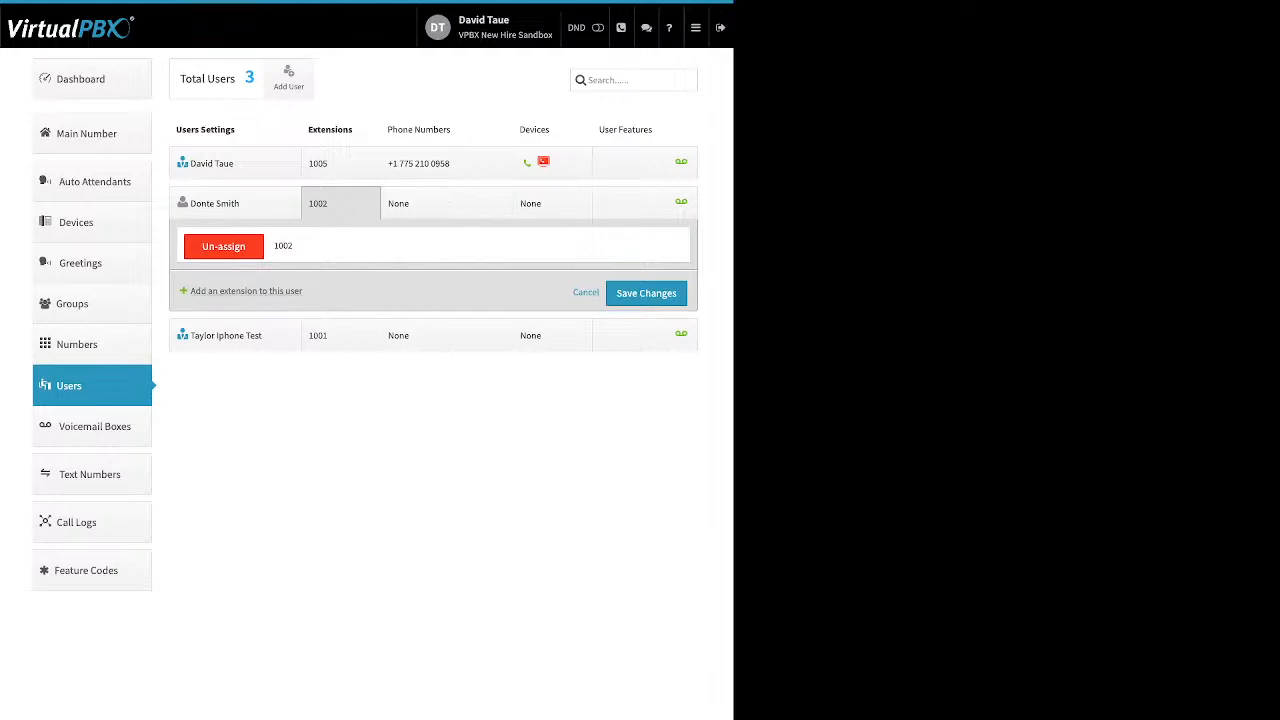
# Step: Add extension 1003, discard the change, and open the 1002 user's empty phone numbers panel
pyautogui.moveTo(304, 292); pyautogui.dragTo(196, 292)
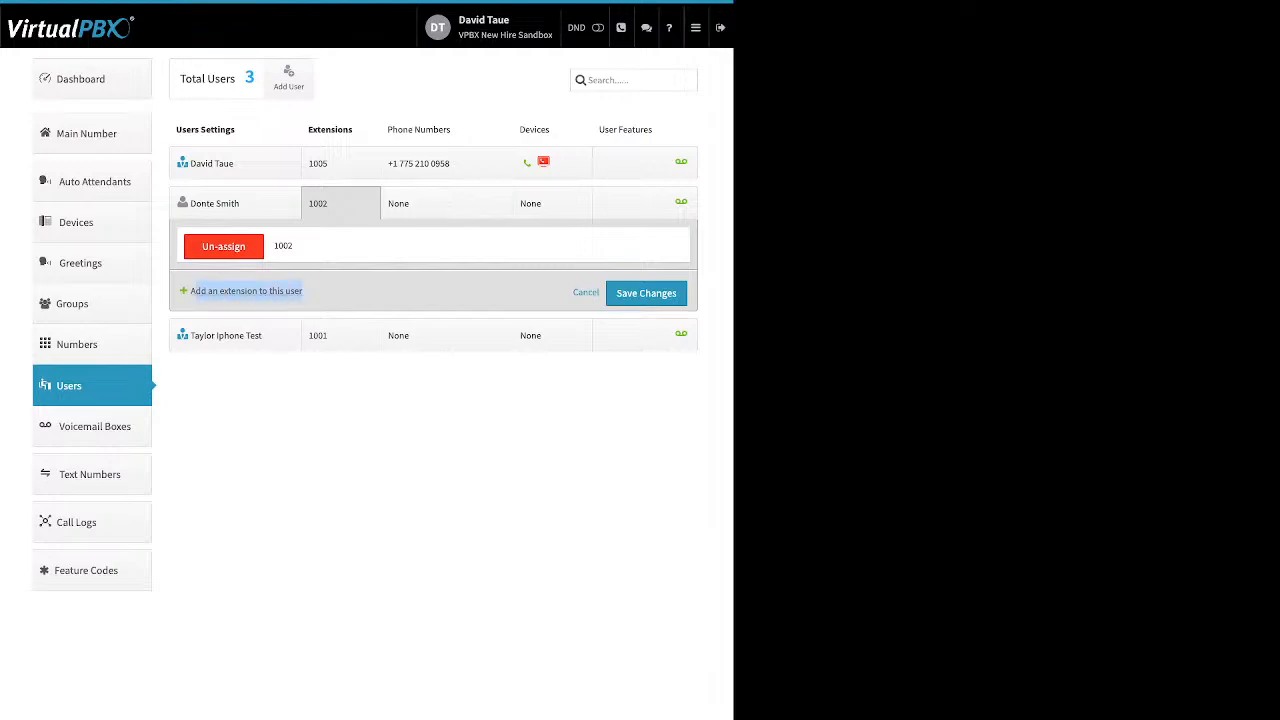
pyautogui.click(244, 291)
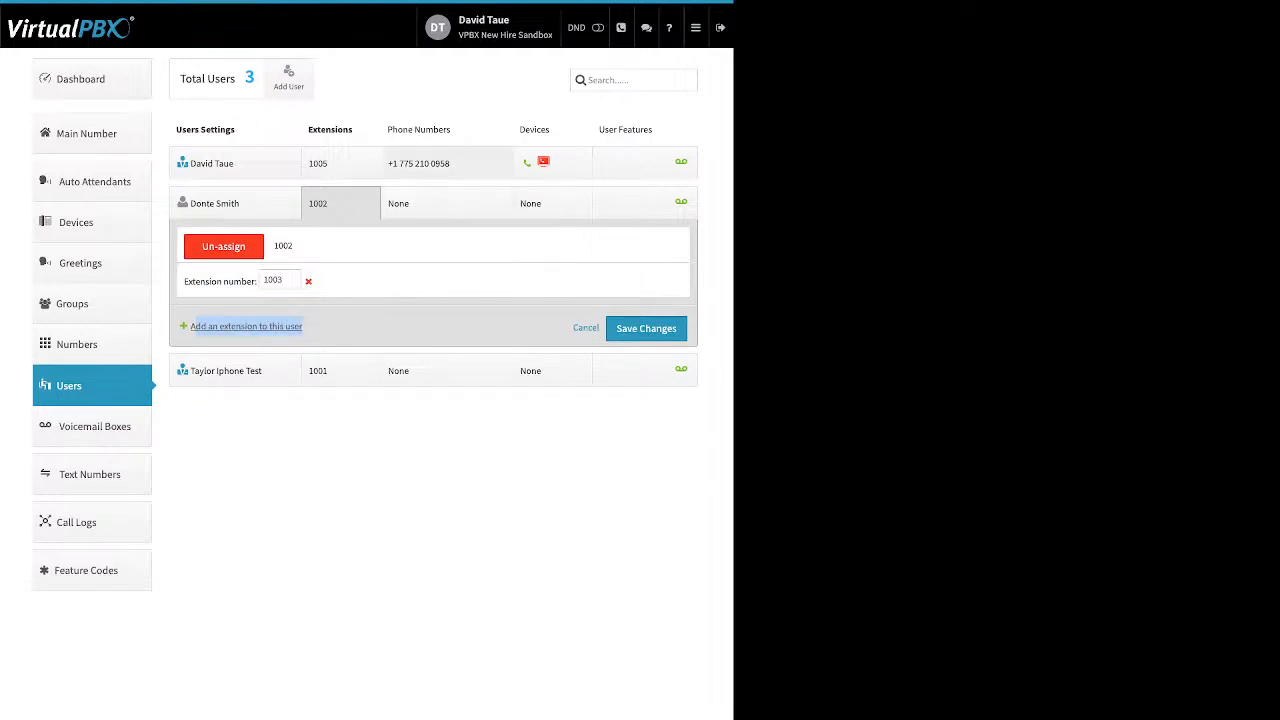
pyautogui.click(586, 328)
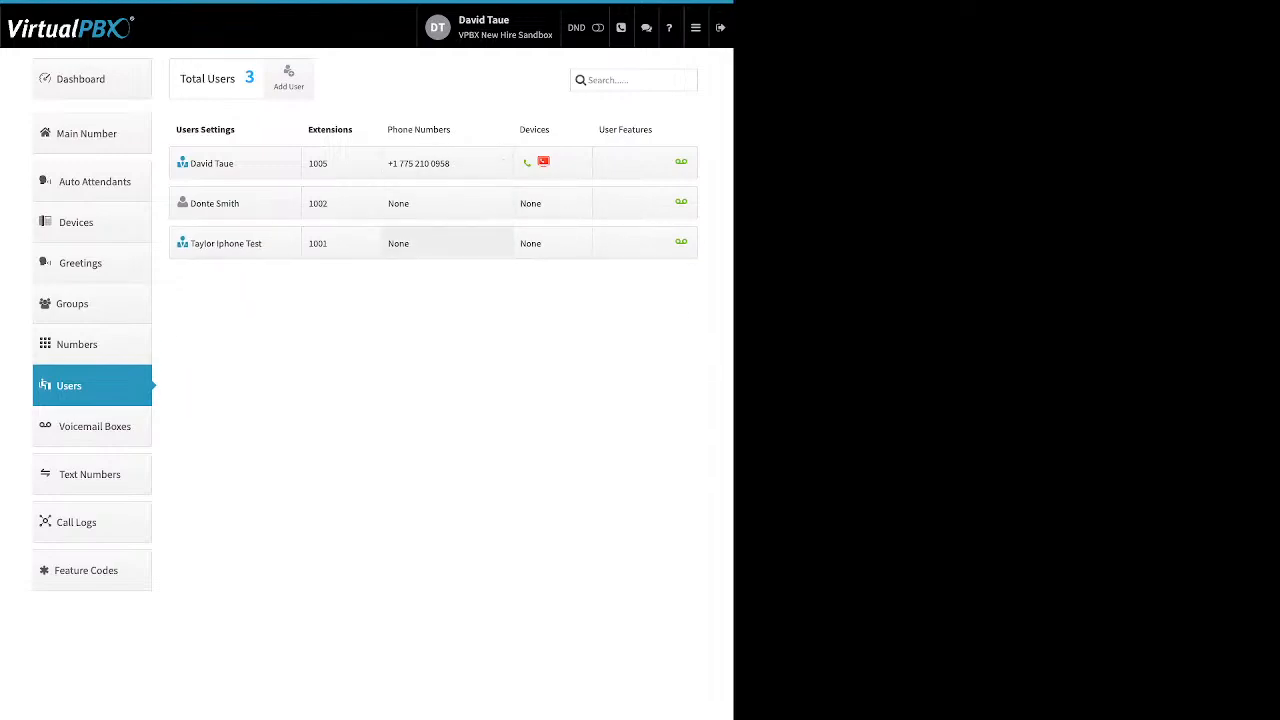
pyautogui.click(446, 203)
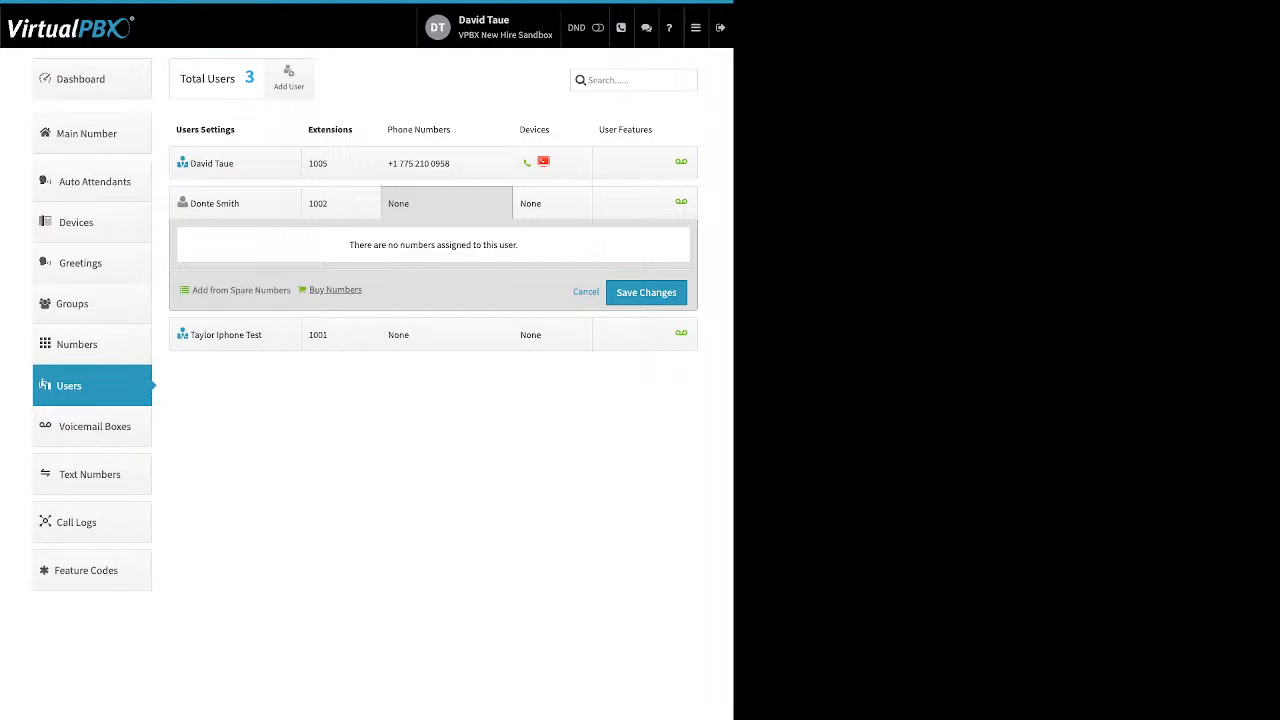
pyautogui.moveTo(365, 291)
pyautogui.mouseDown()
pyautogui.moveTo(191, 291)
pyautogui.moveTo(350, 291)
pyautogui.mouseUp()
pyautogui.click(191, 291)
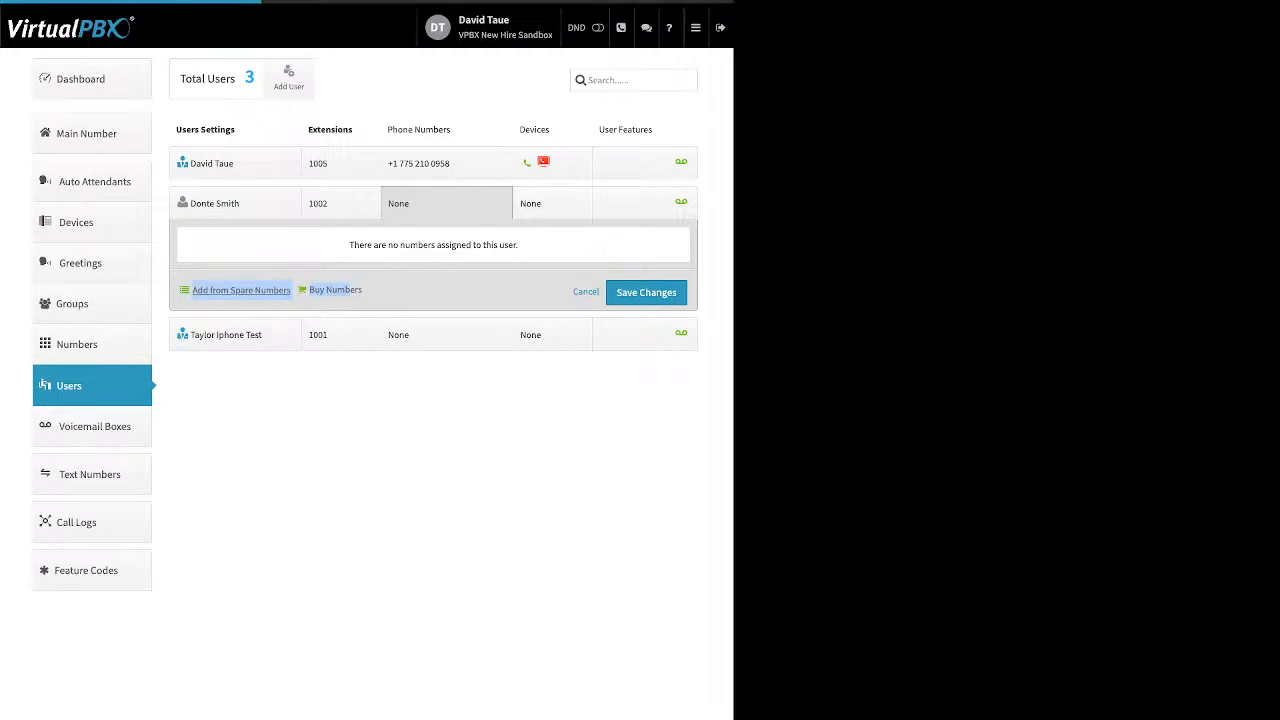
pyautogui.click(241, 290)
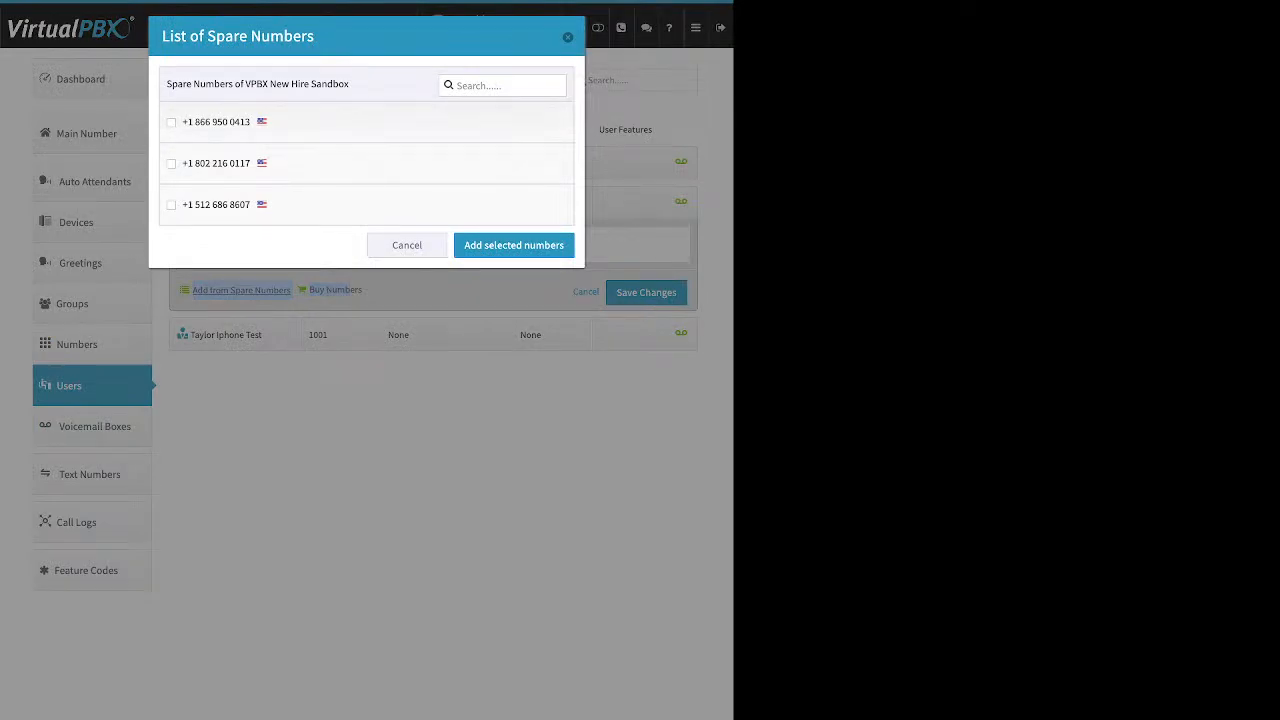
pyautogui.click(171, 122)
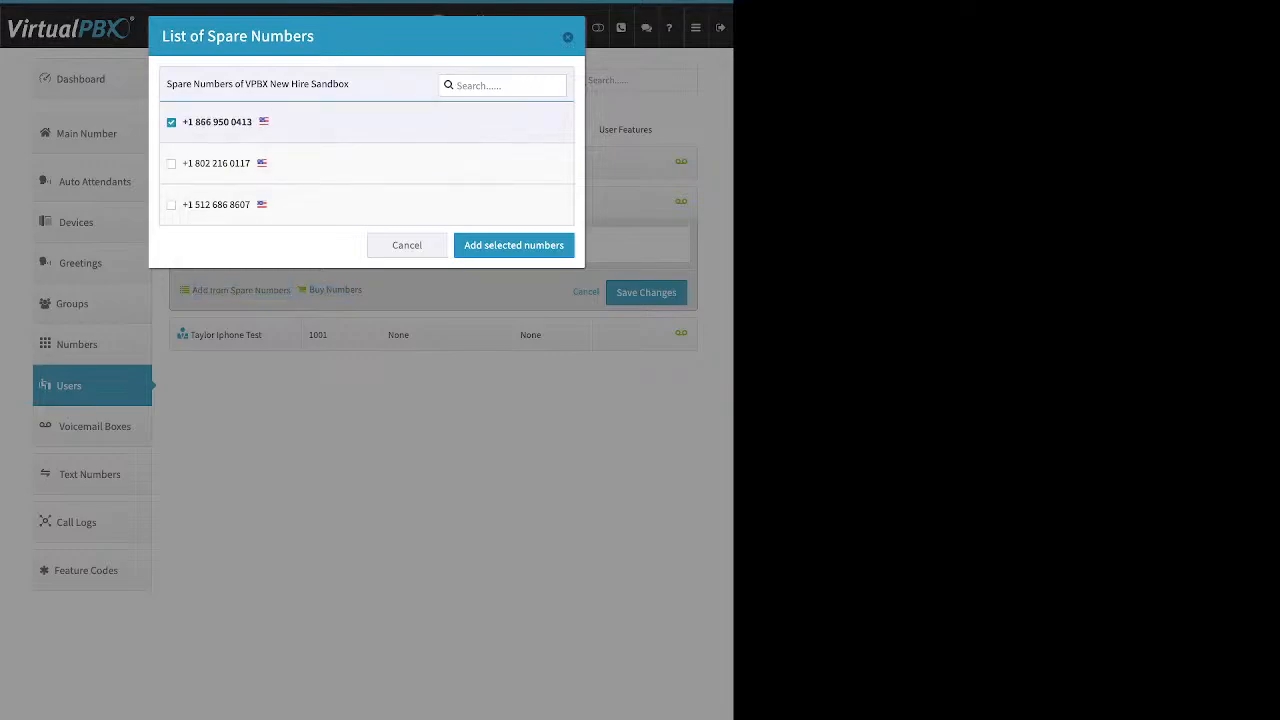
pyautogui.click(513, 245)
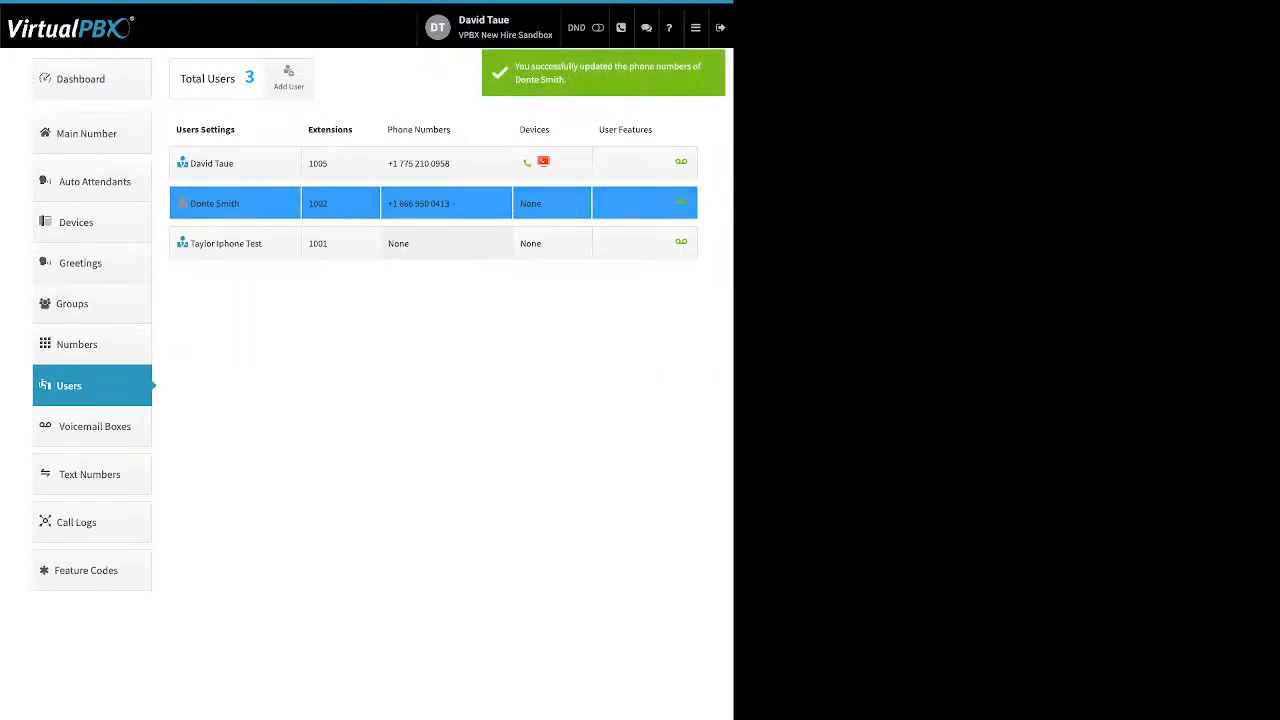
pyautogui.click(446, 203)
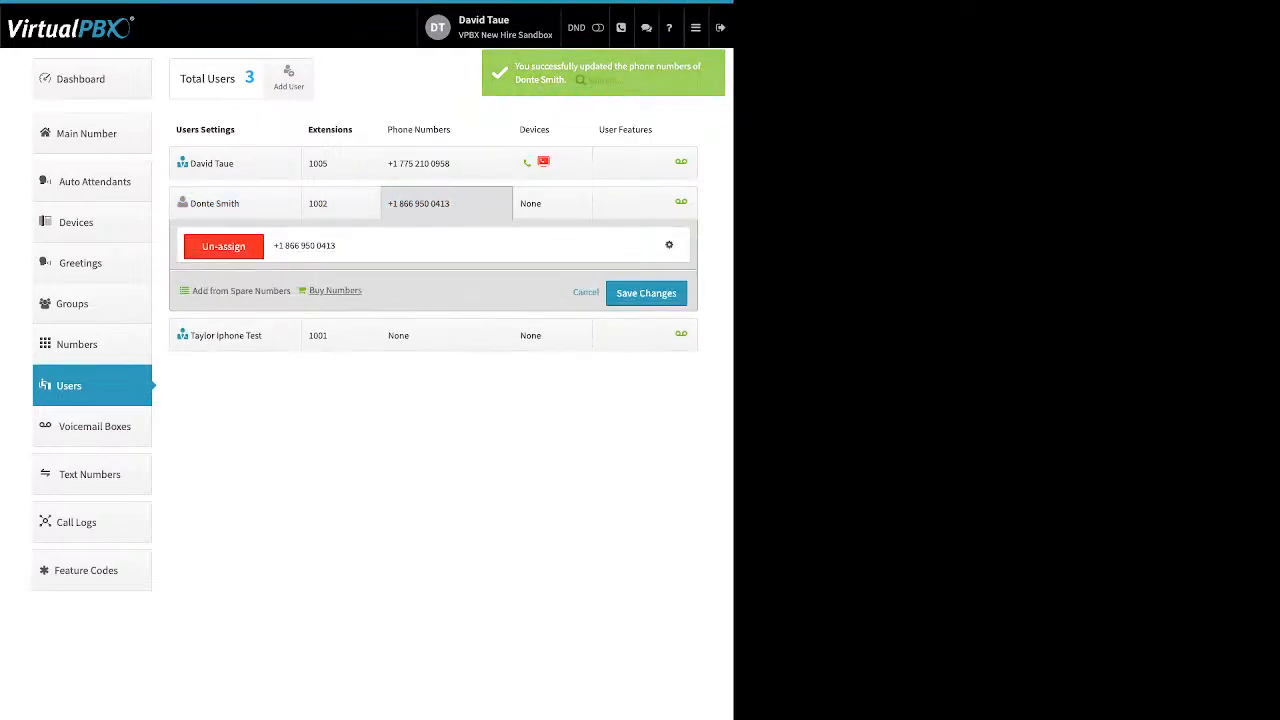
pyautogui.click(335, 291)
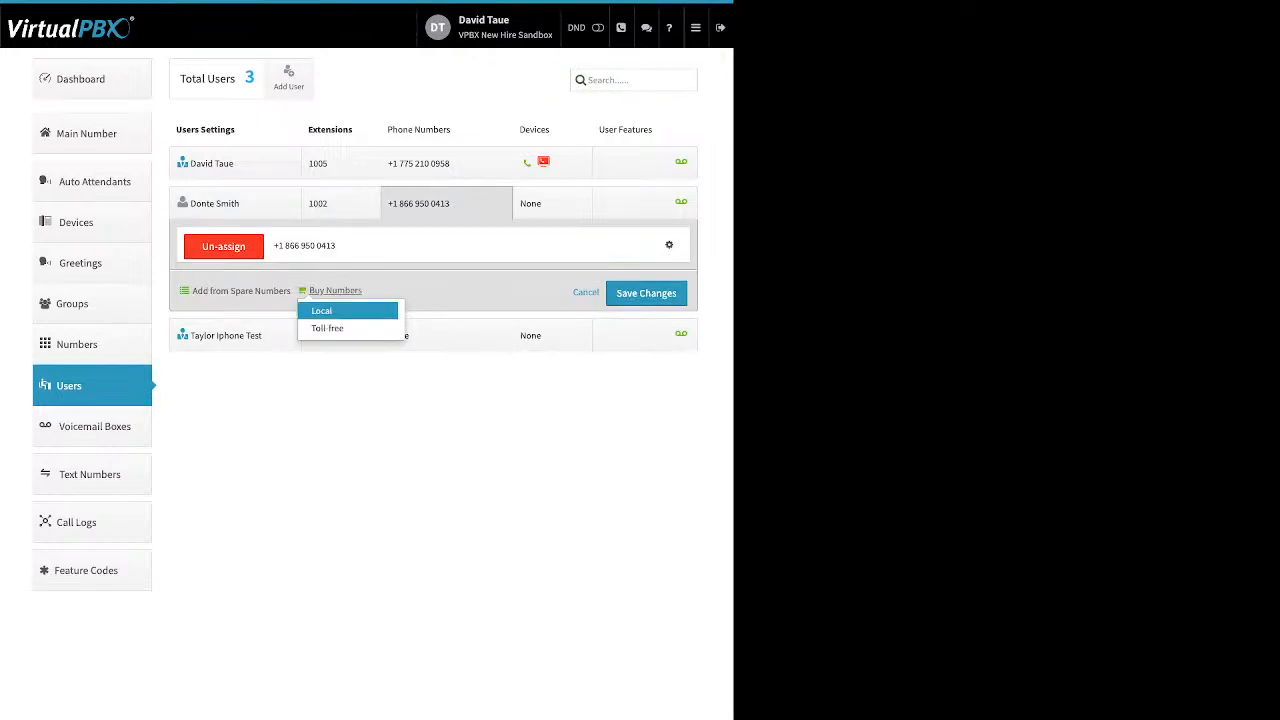
pyautogui.click(327, 328)
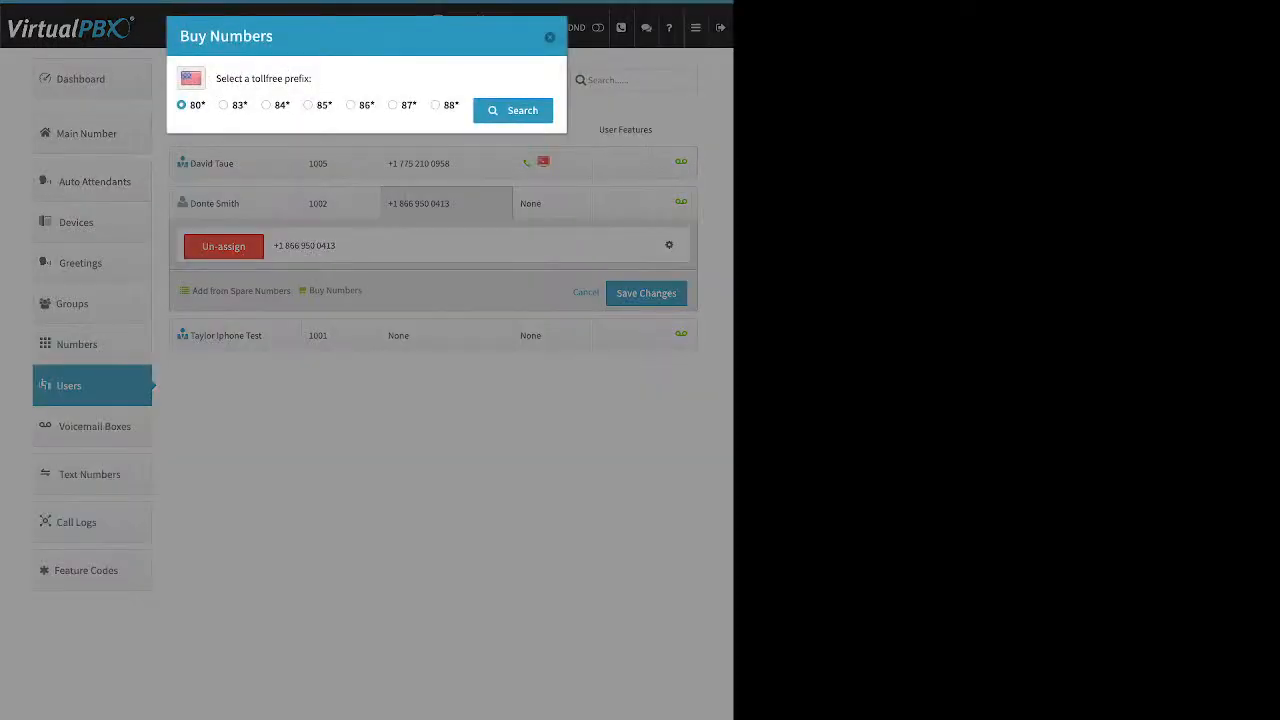
pyautogui.click(308, 105)
pyautogui.click(513, 110)
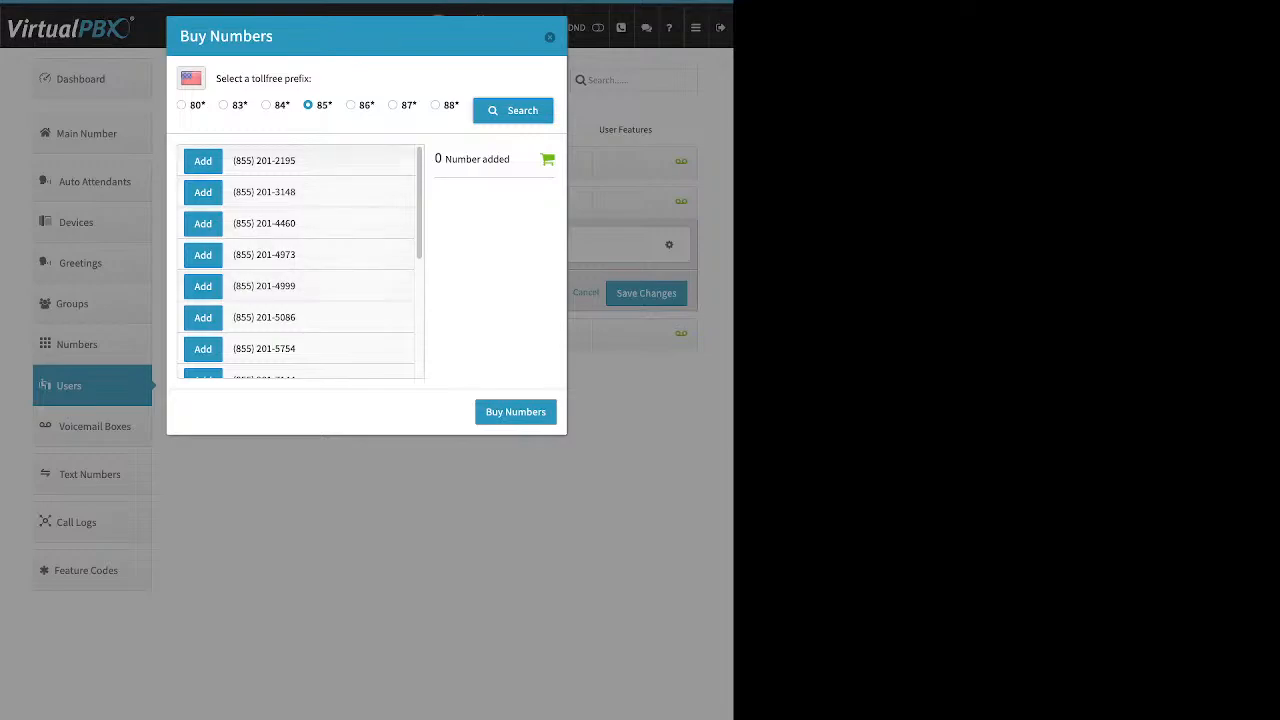
pyautogui.click(203, 160)
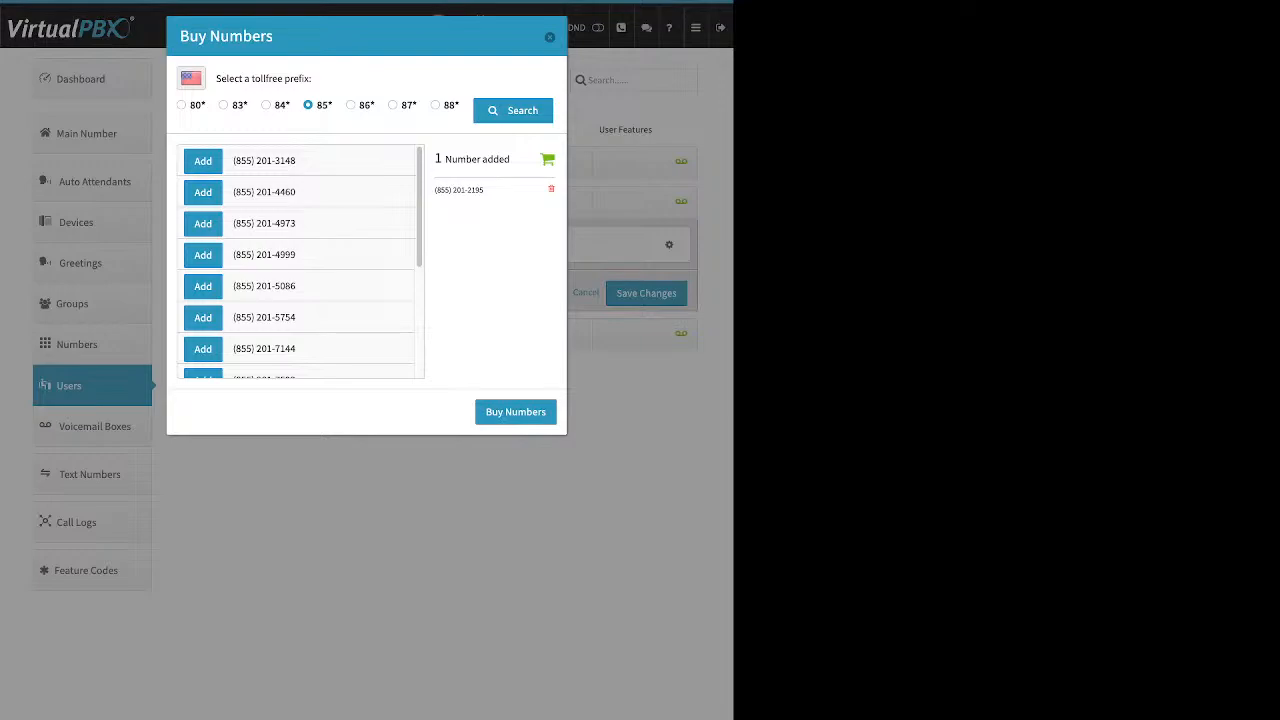
pyautogui.click(516, 412)
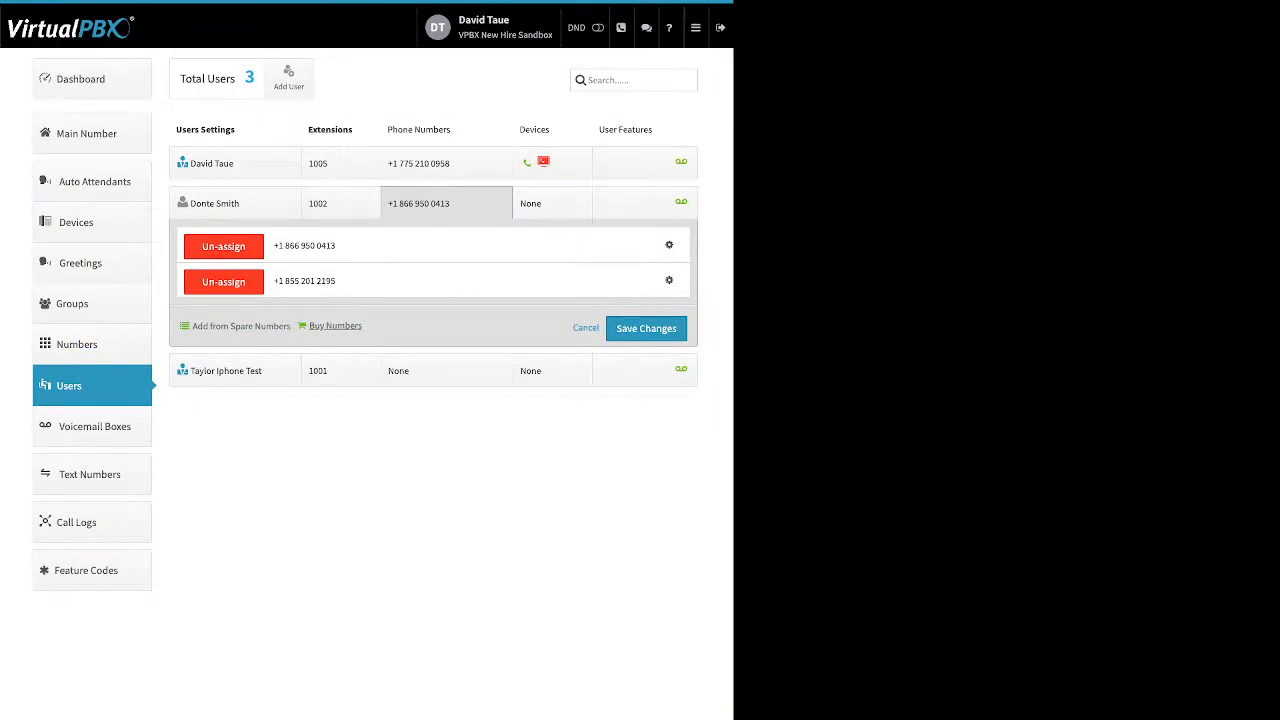
# Step: Search local numbers in area code 310, which finds no numbers available
pyautogui.click(335, 326)
pyautogui.click(320, 346)
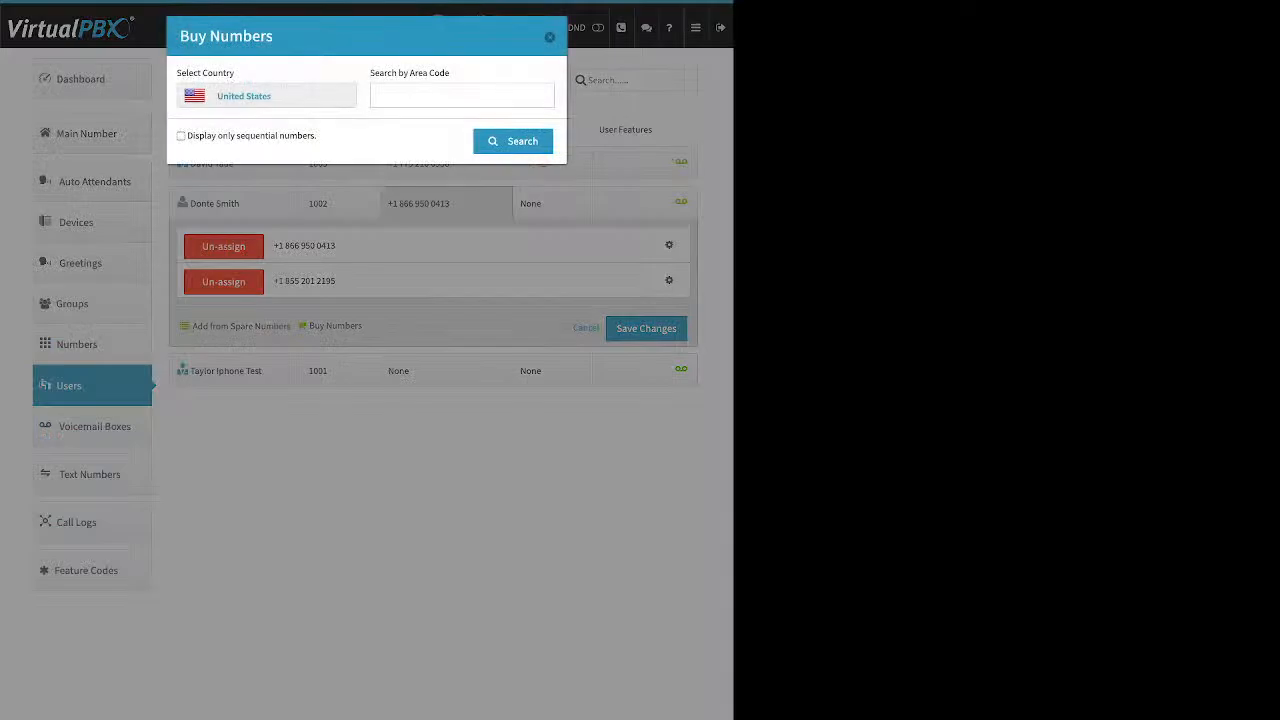
pyautogui.click(462, 96)
pyautogui.write('310')
pyautogui.press('Return')
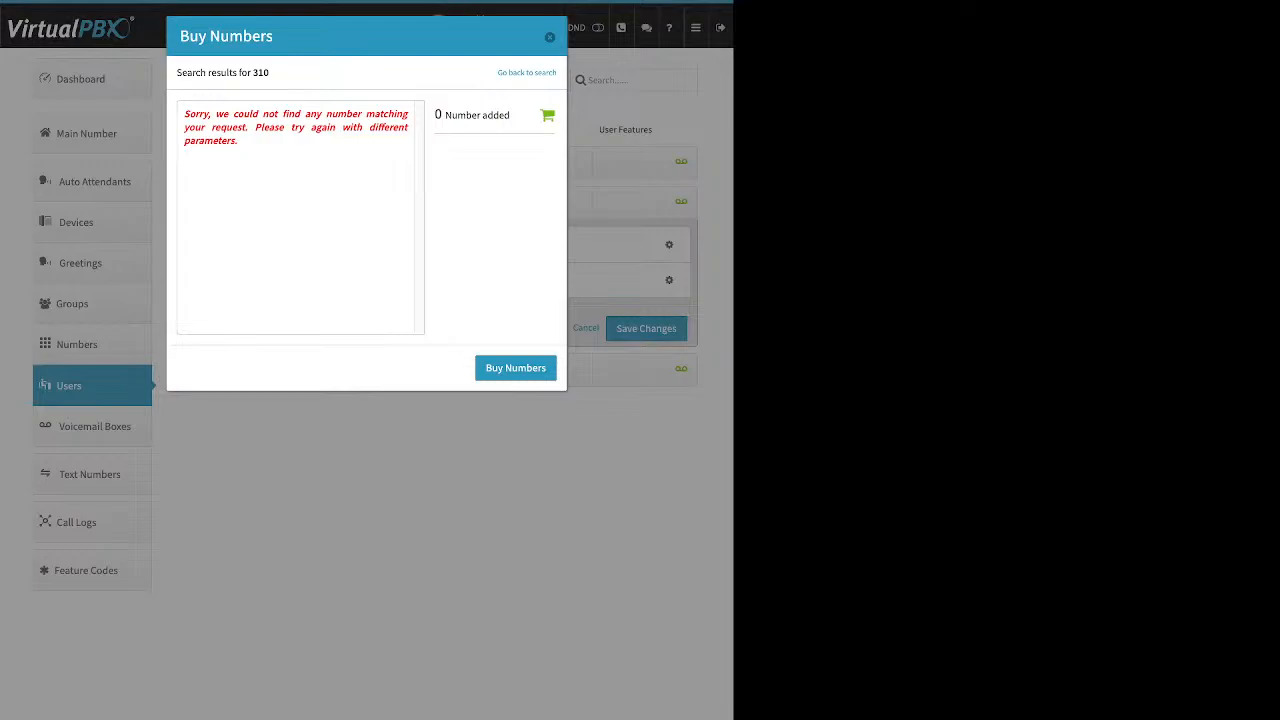
pyautogui.moveTo(255, 128)
pyautogui.mouseDown()
pyautogui.moveTo(195, 128)
pyautogui.moveTo(240, 142)
pyautogui.mouseUp()
pyautogui.click(195, 128)
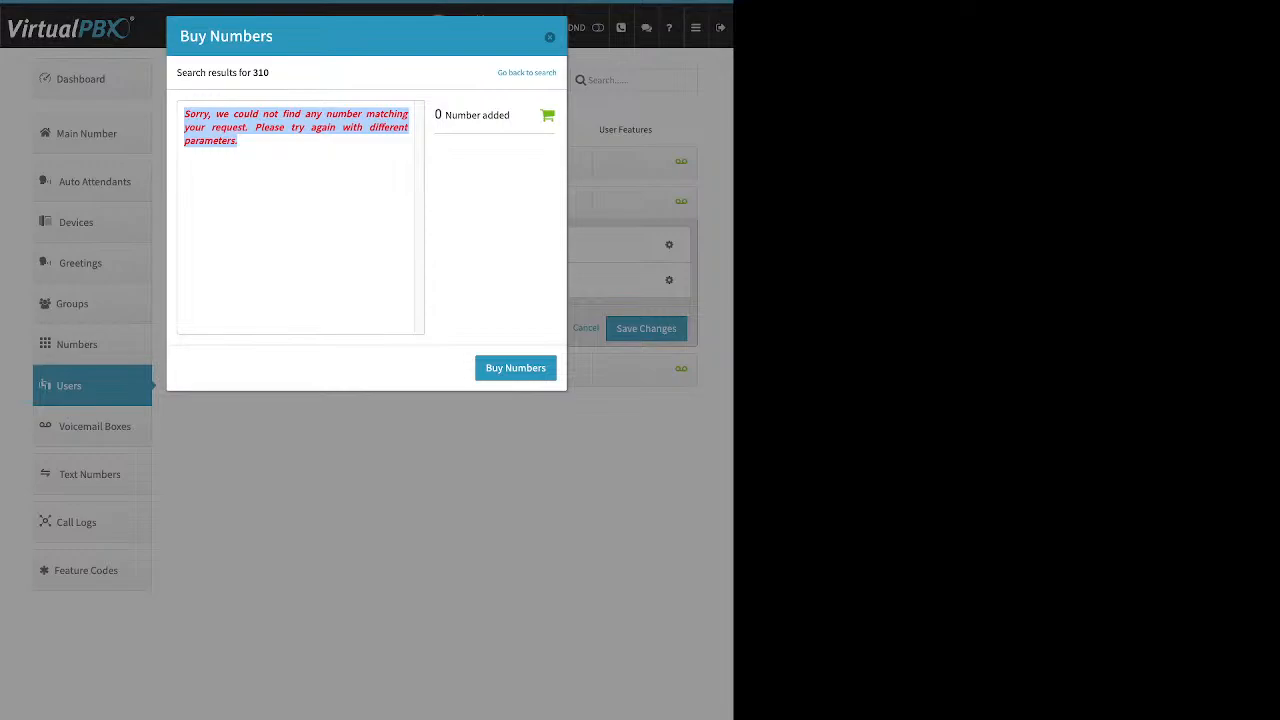
pyautogui.click(527, 73)
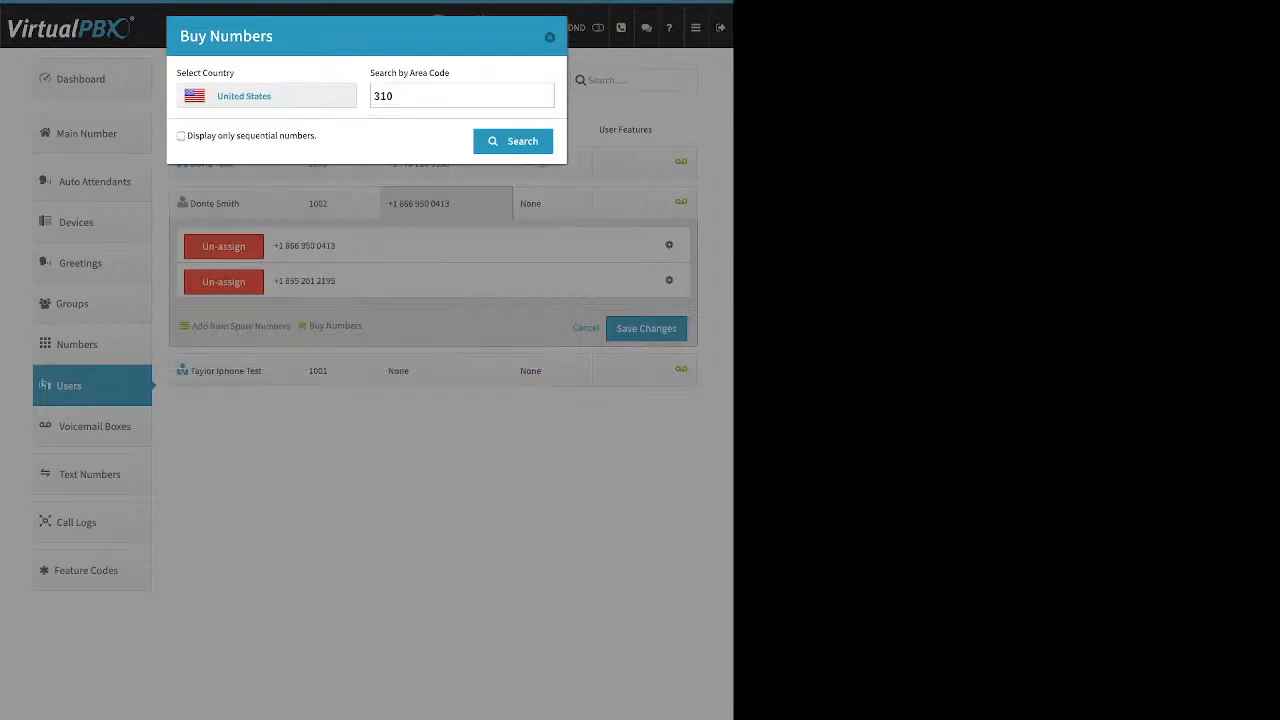
pyautogui.doubleClick(383, 96)
pyautogui.write('424')
pyautogui.press('Return')
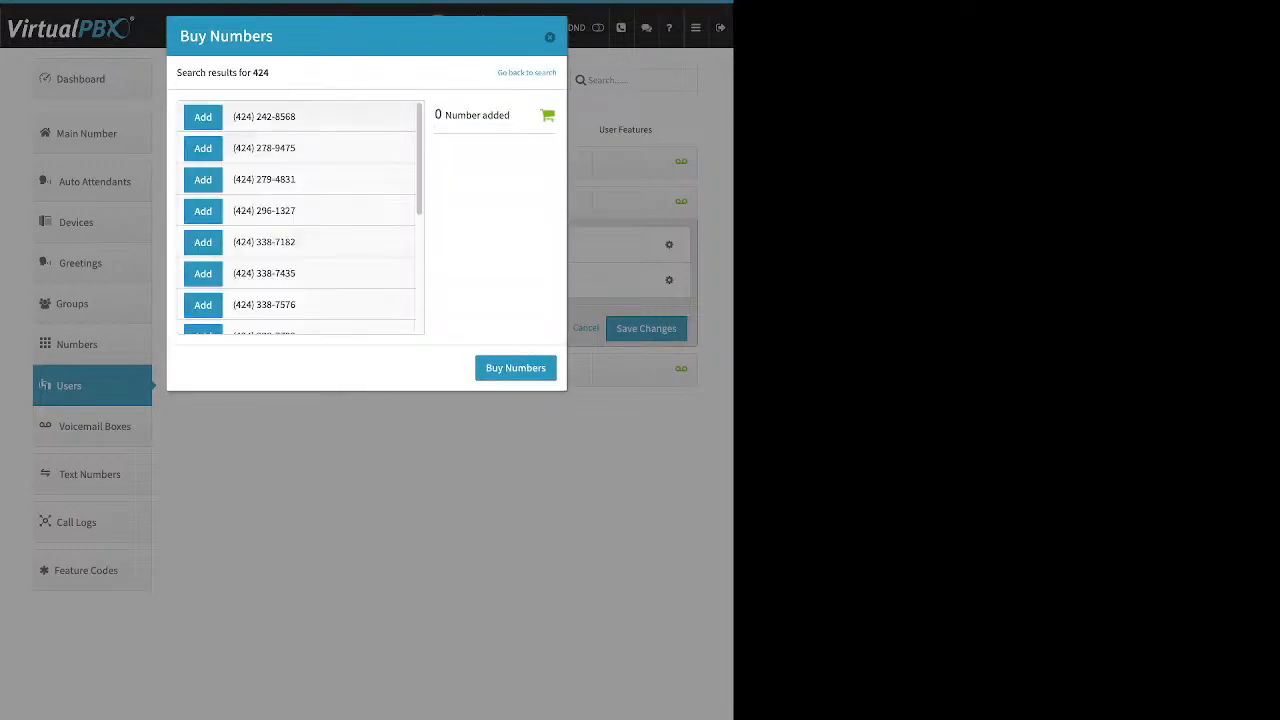
pyautogui.click(203, 117)
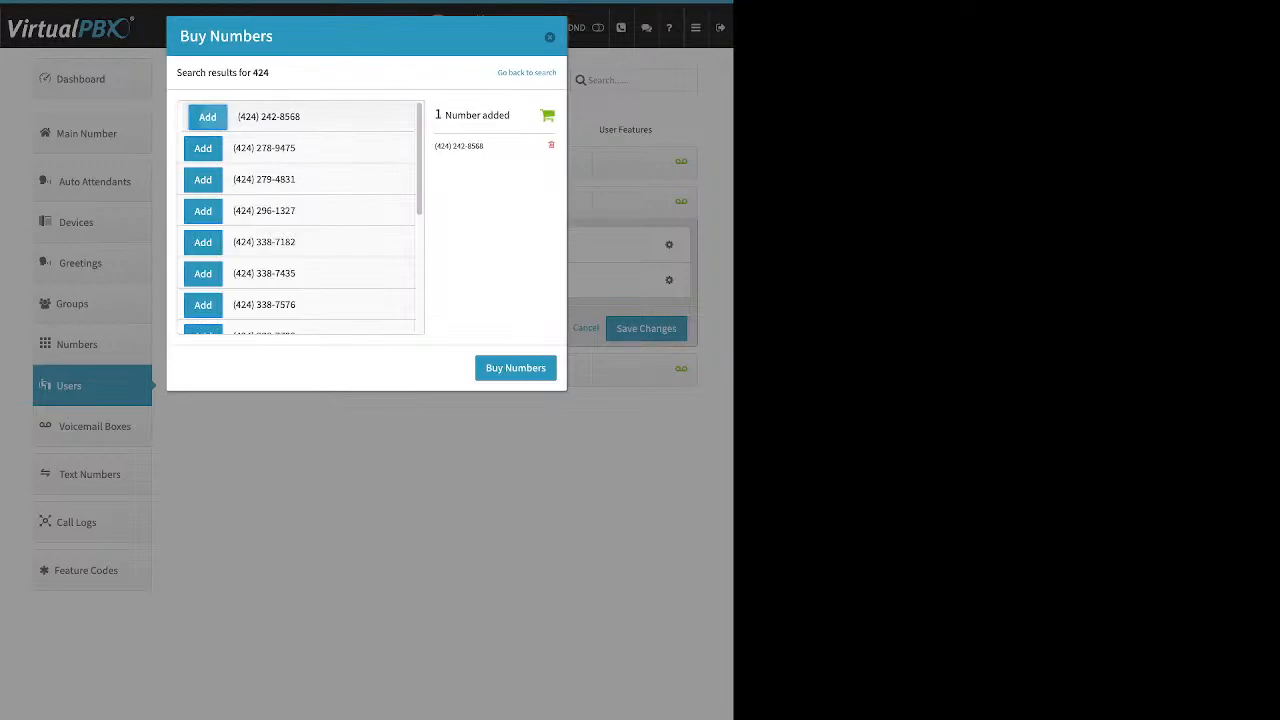
pyautogui.click(516, 368)
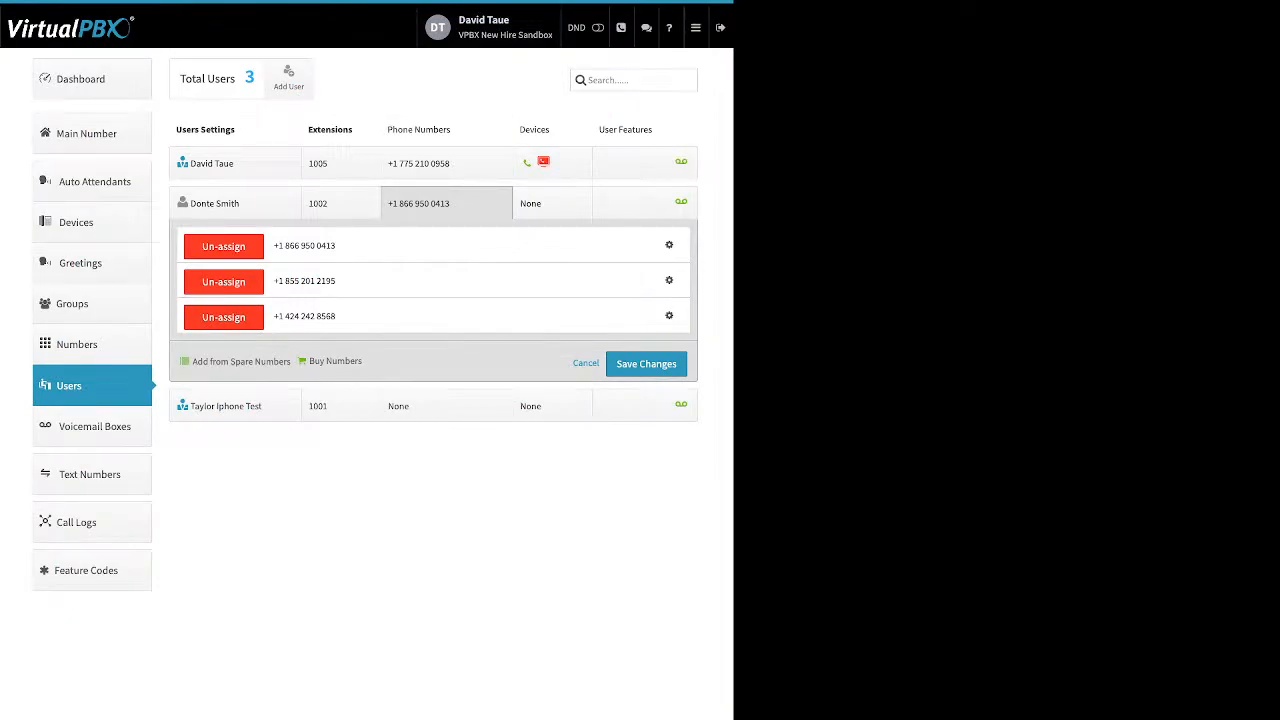
pyautogui.click(224, 282)
pyautogui.click(223, 248)
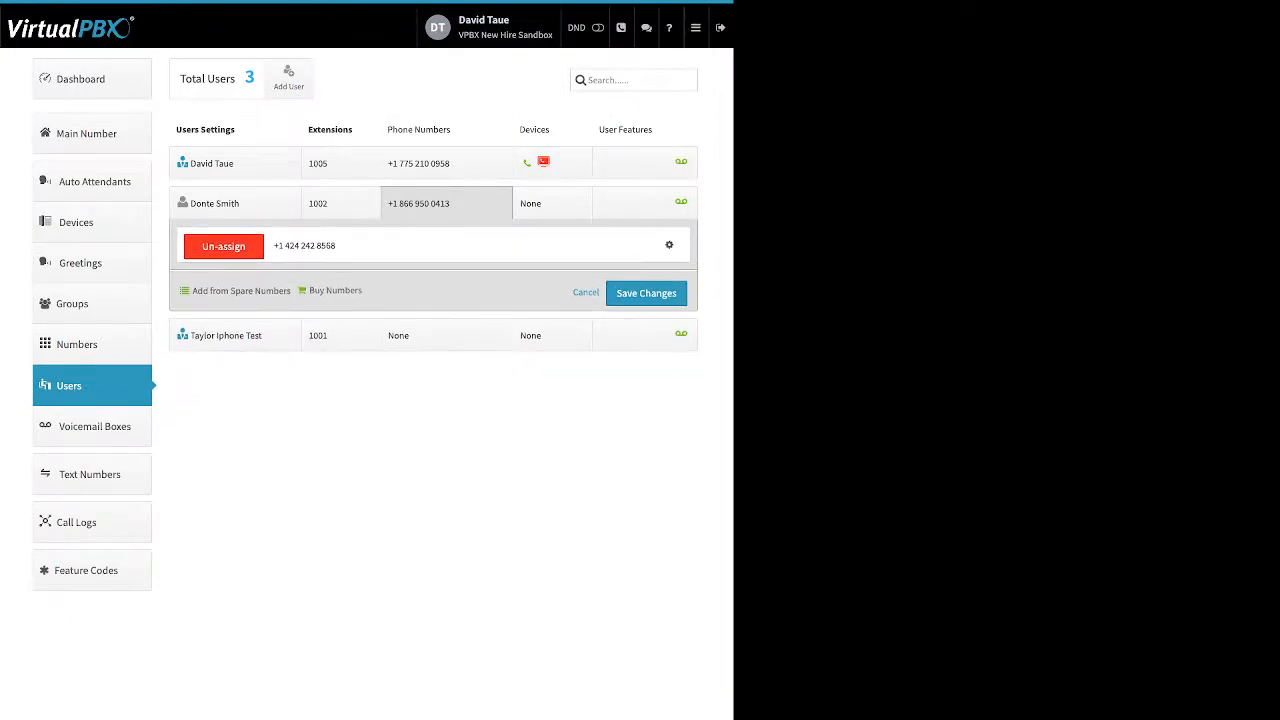
pyautogui.click(646, 293)
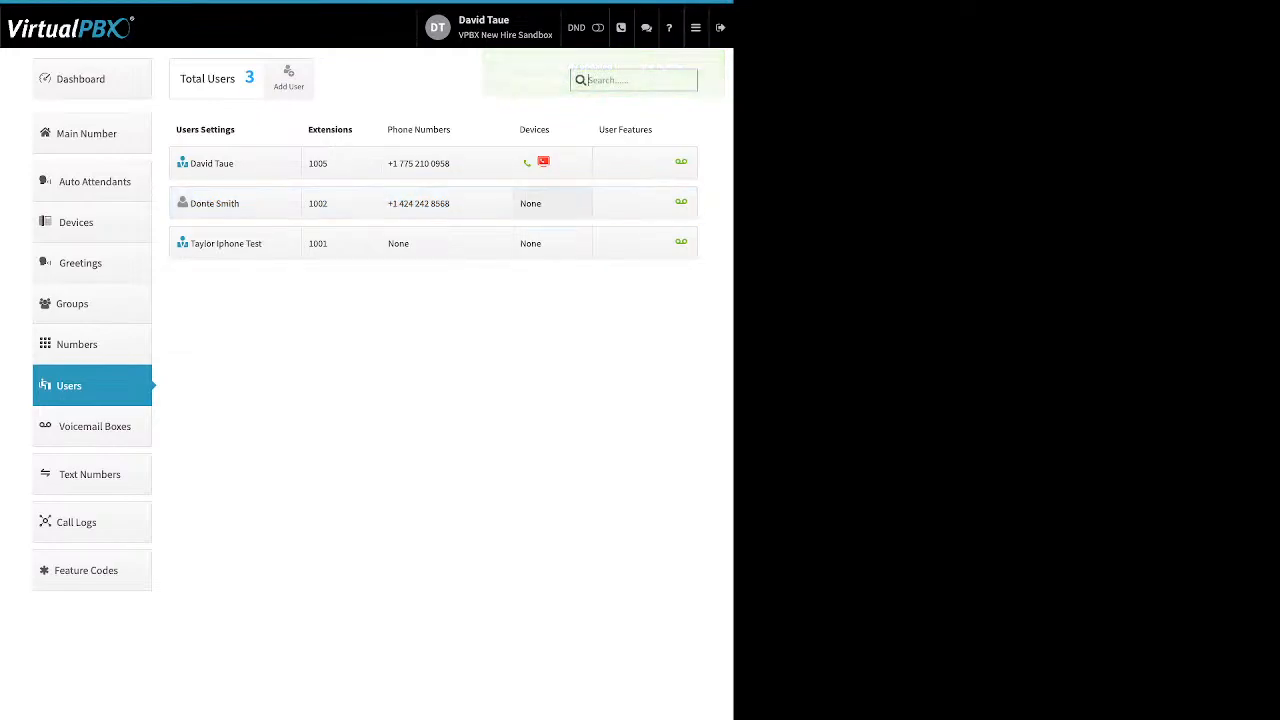
pyautogui.click(552, 203)
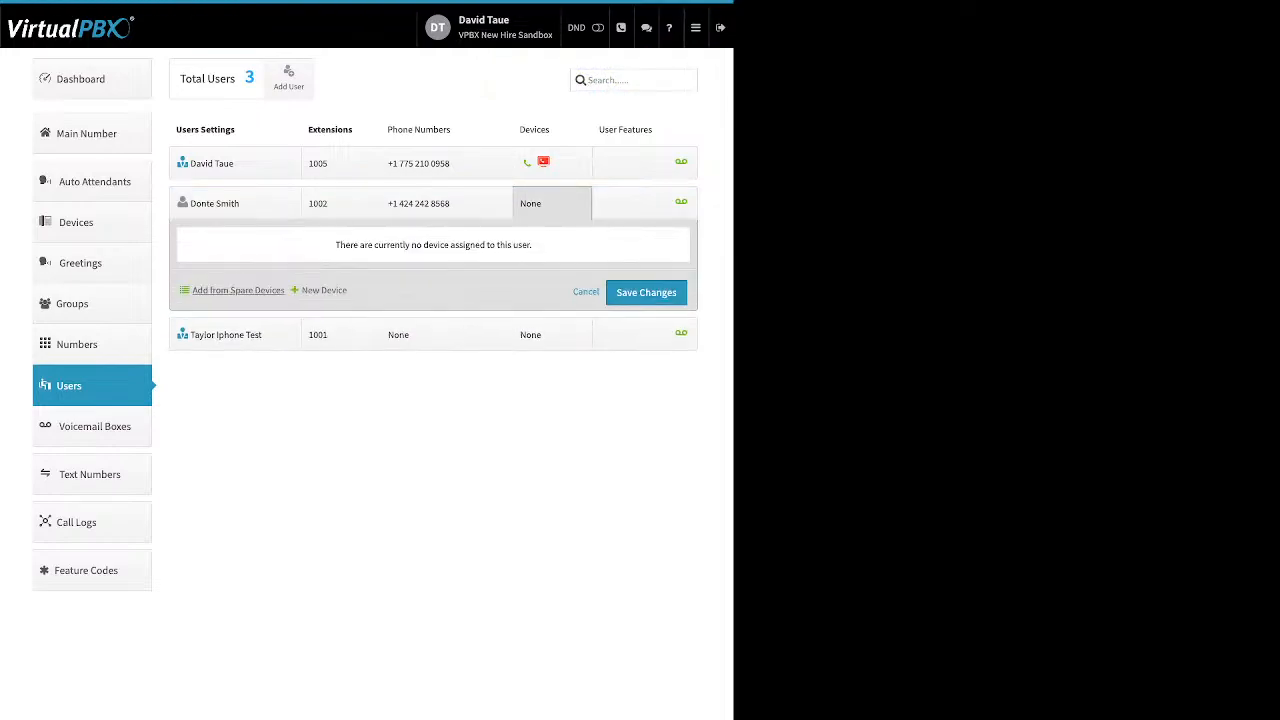
# Step: Add spare device Test 57W to the extension 1002 user, save, and reopen their devices
pyautogui.moveTo(192, 290); pyautogui.dragTo(319, 291)
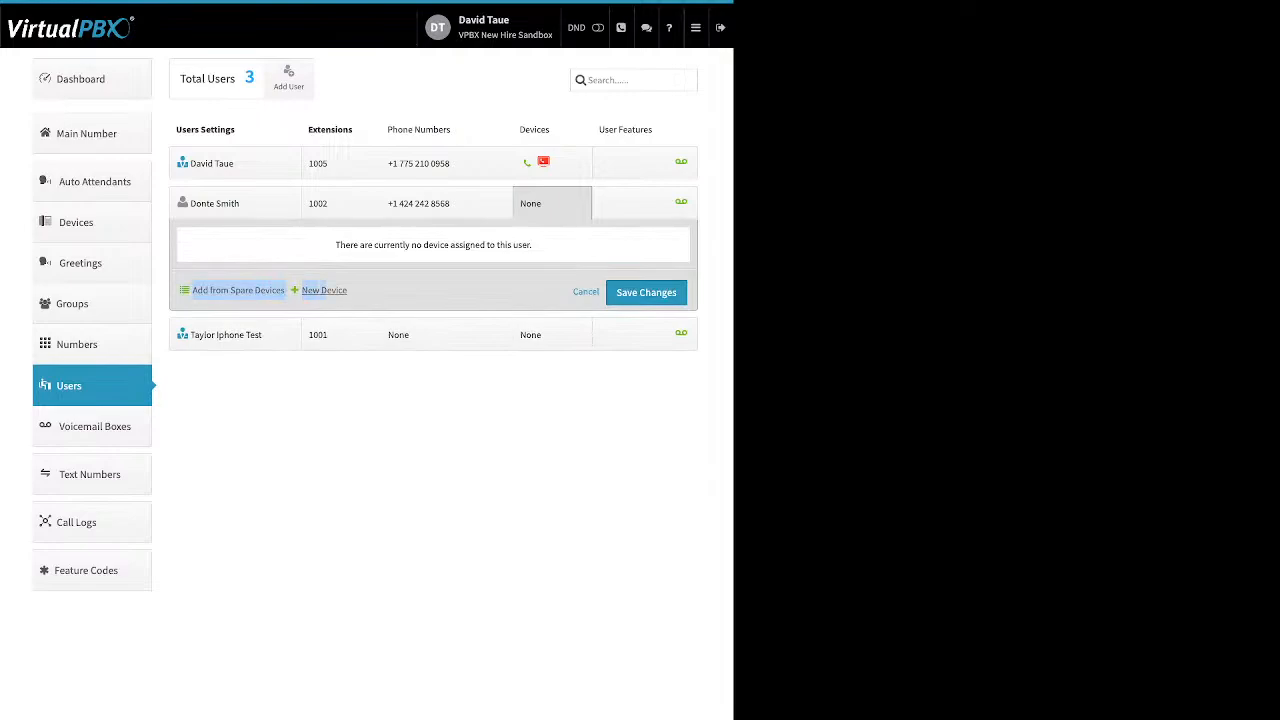
pyautogui.click(260, 290)
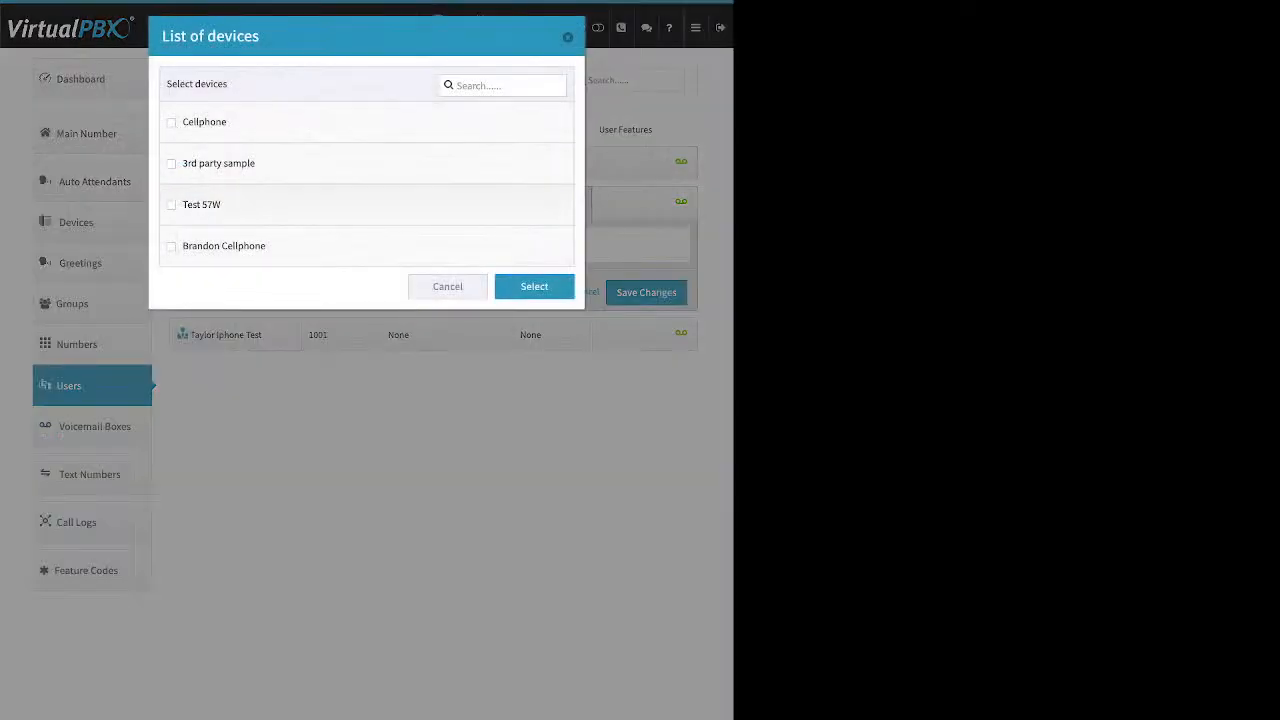
pyautogui.click(171, 205)
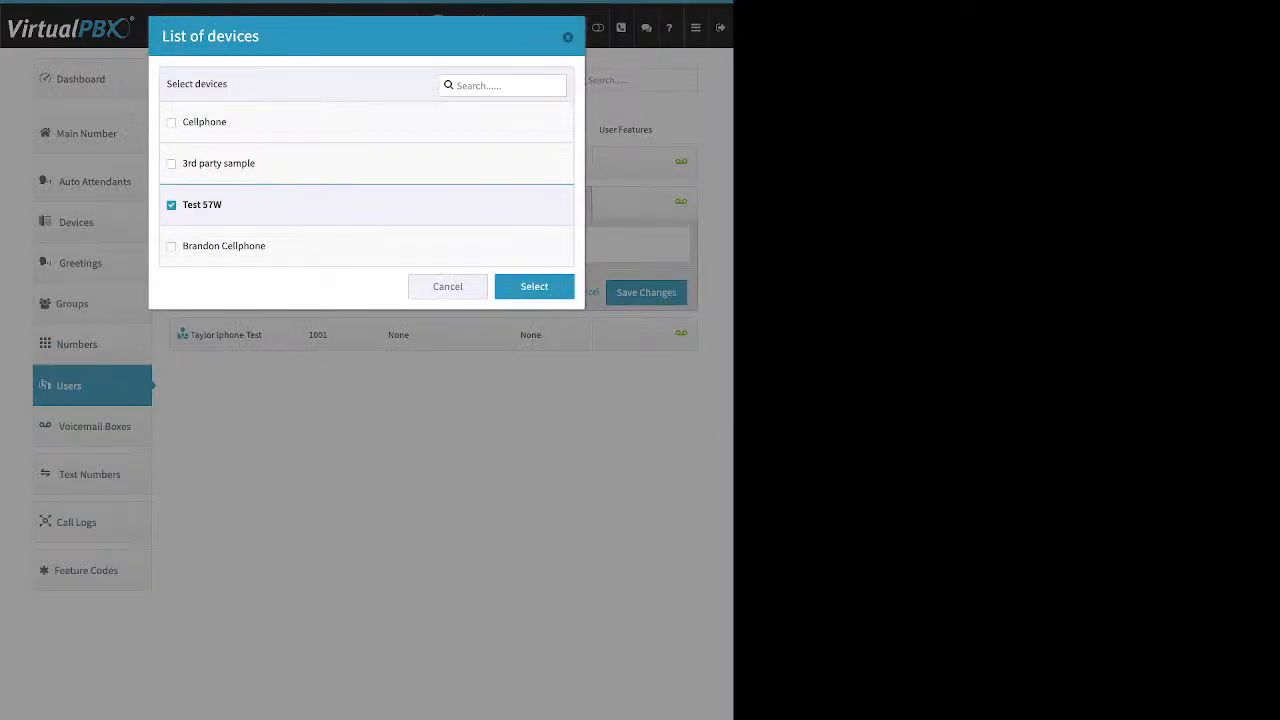
pyautogui.click(534, 287)
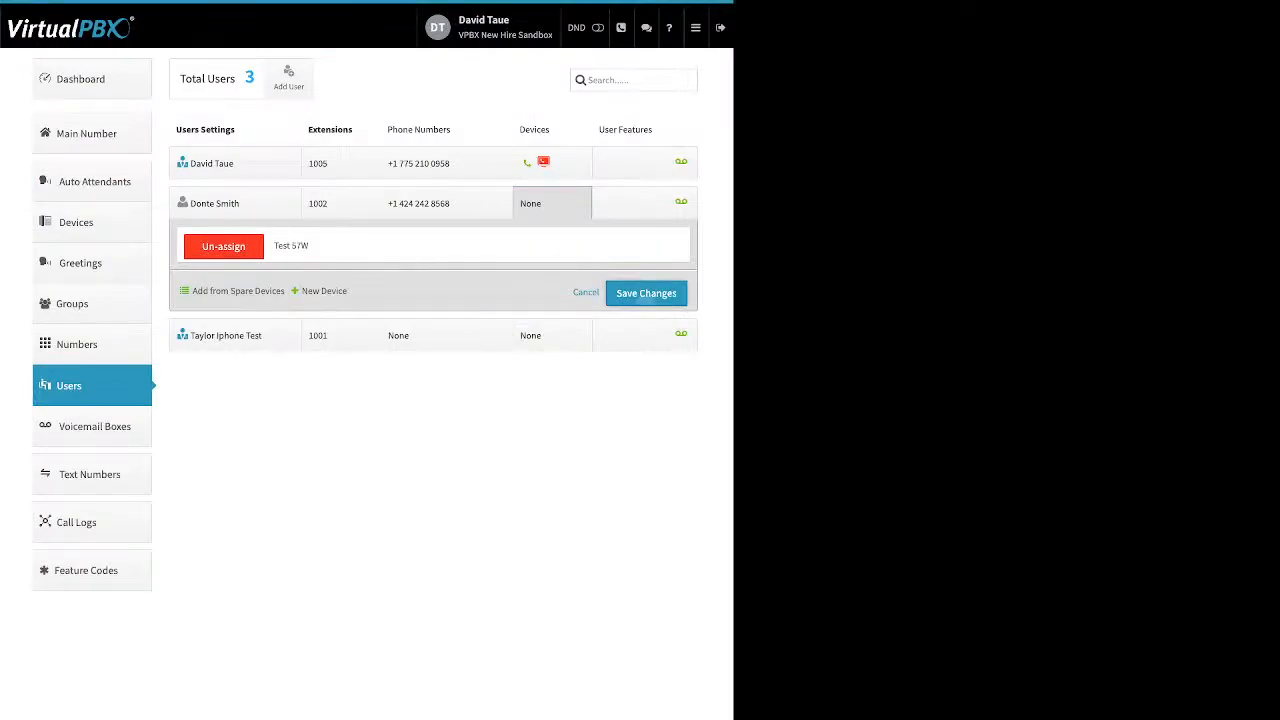
pyautogui.click(649, 296)
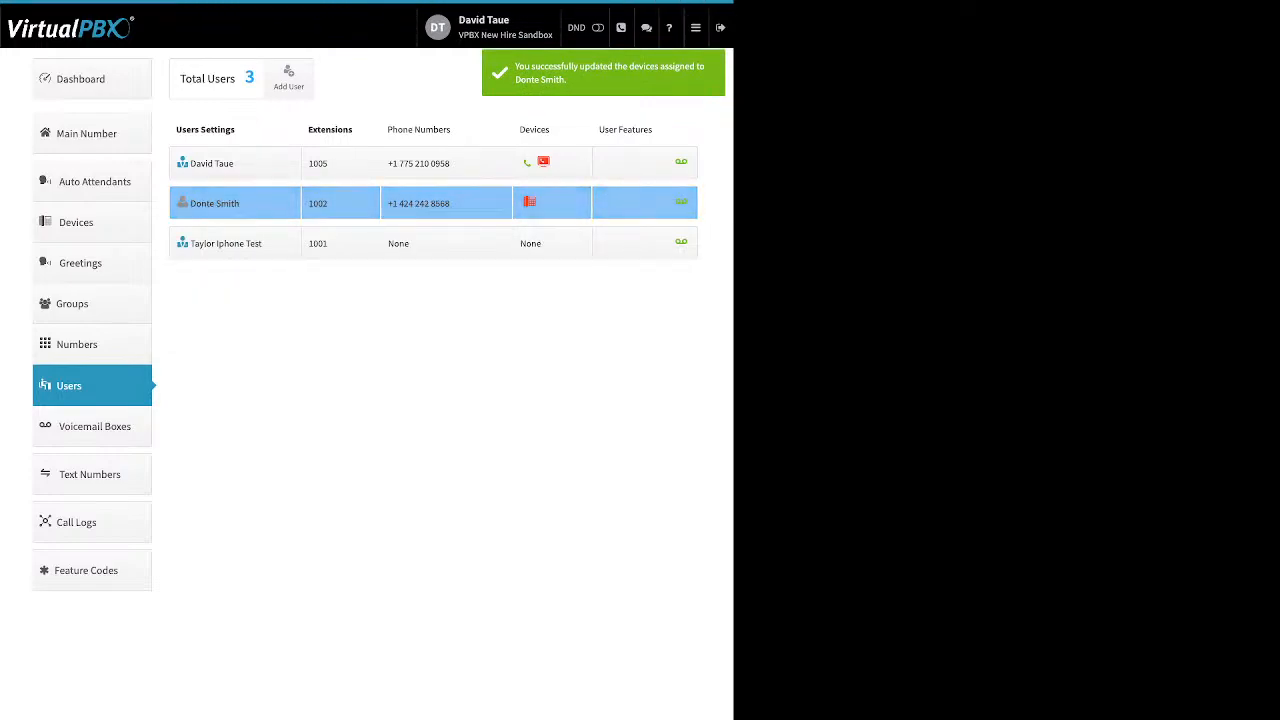
pyautogui.click(551, 203)
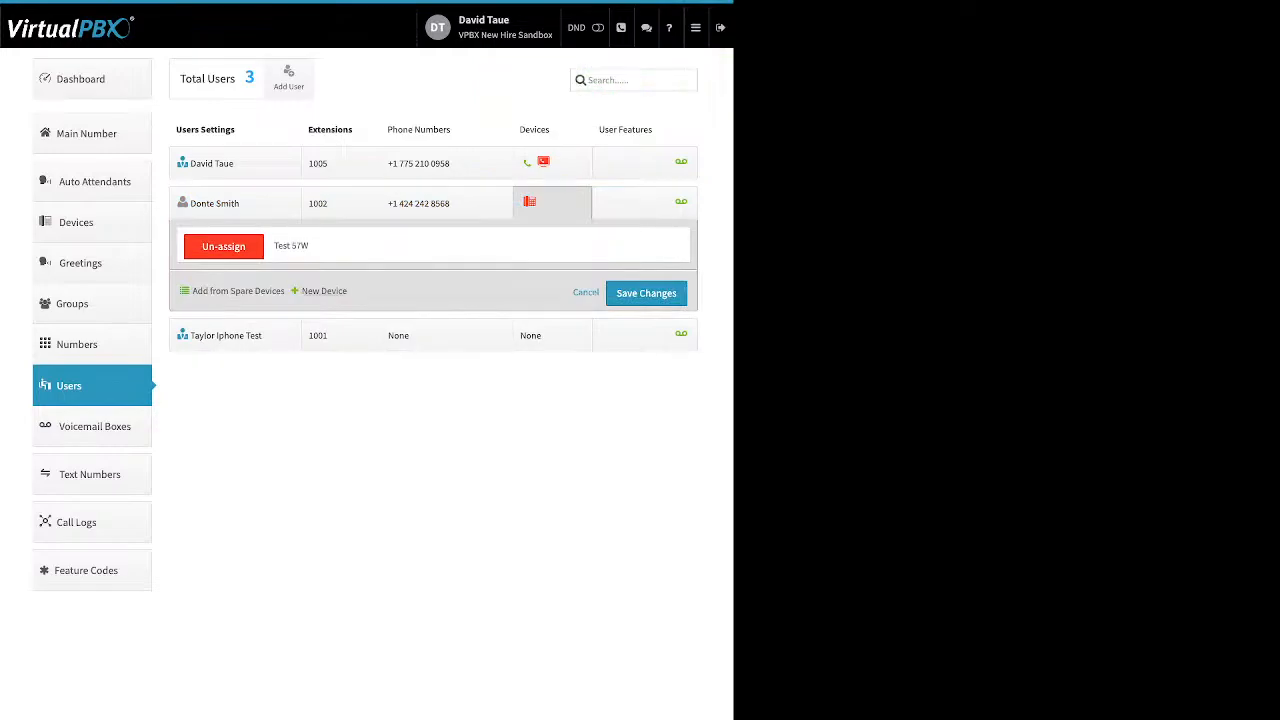
# Step: Start a new SIP phone, browse Yealink, Obihai and Grandstream models, then choose Cisco 962
pyautogui.click(324, 291)
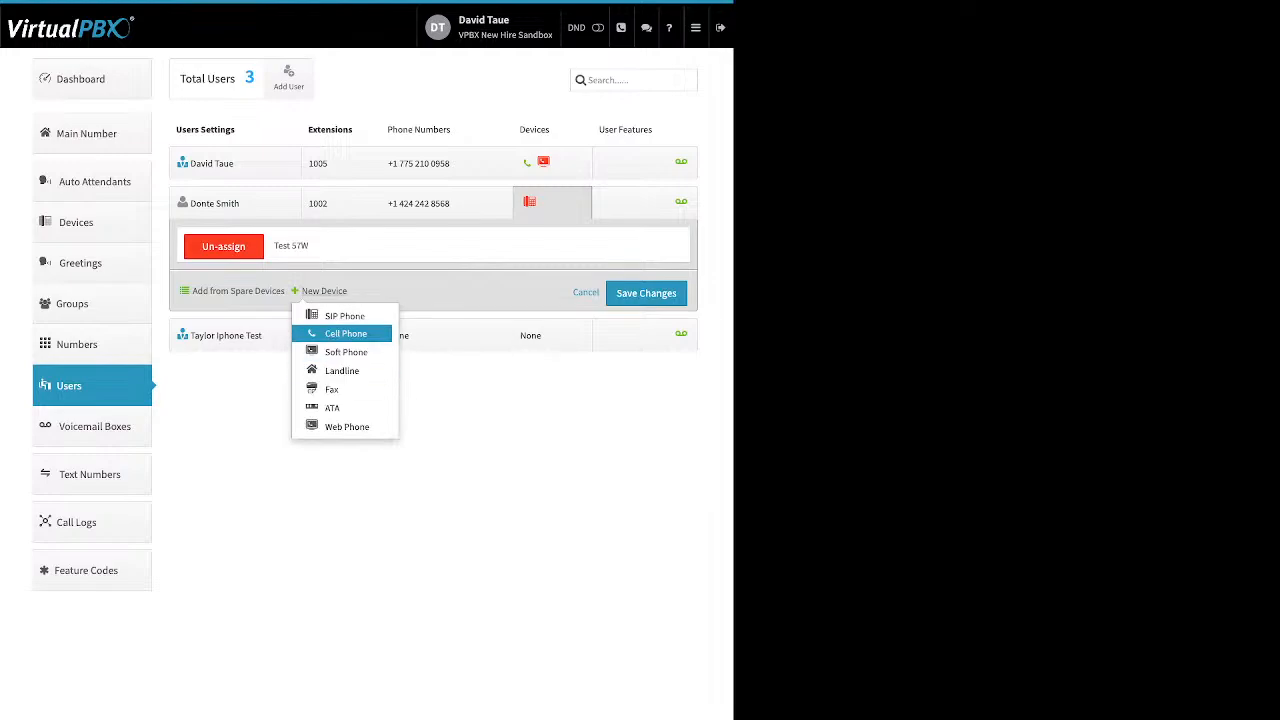
pyautogui.click(345, 316)
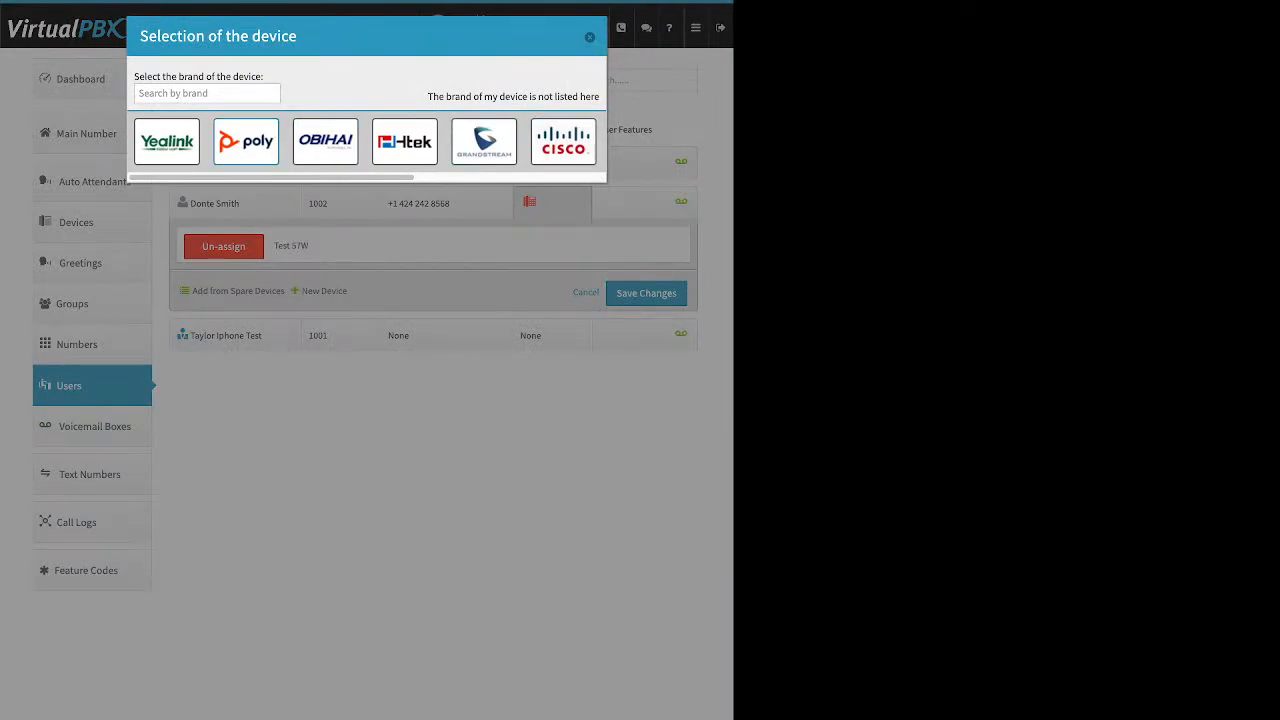
pyautogui.click(167, 141)
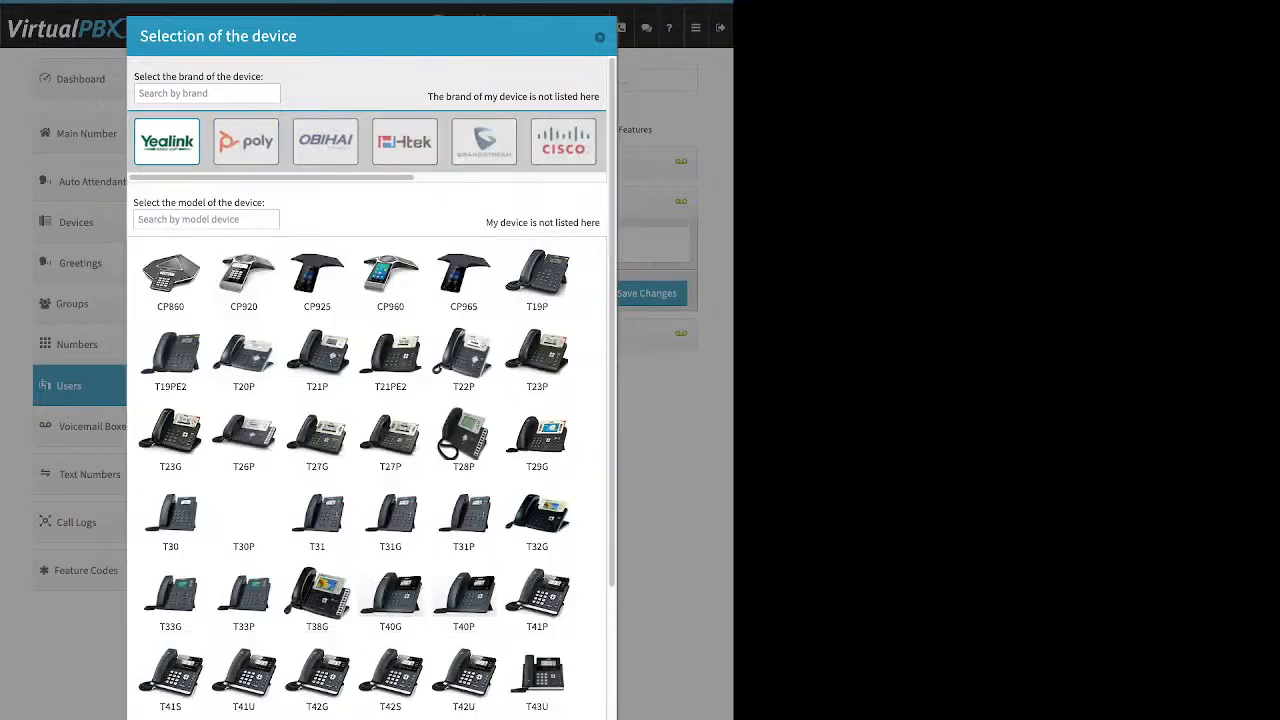
pyautogui.scroll(-1, 390, 300)
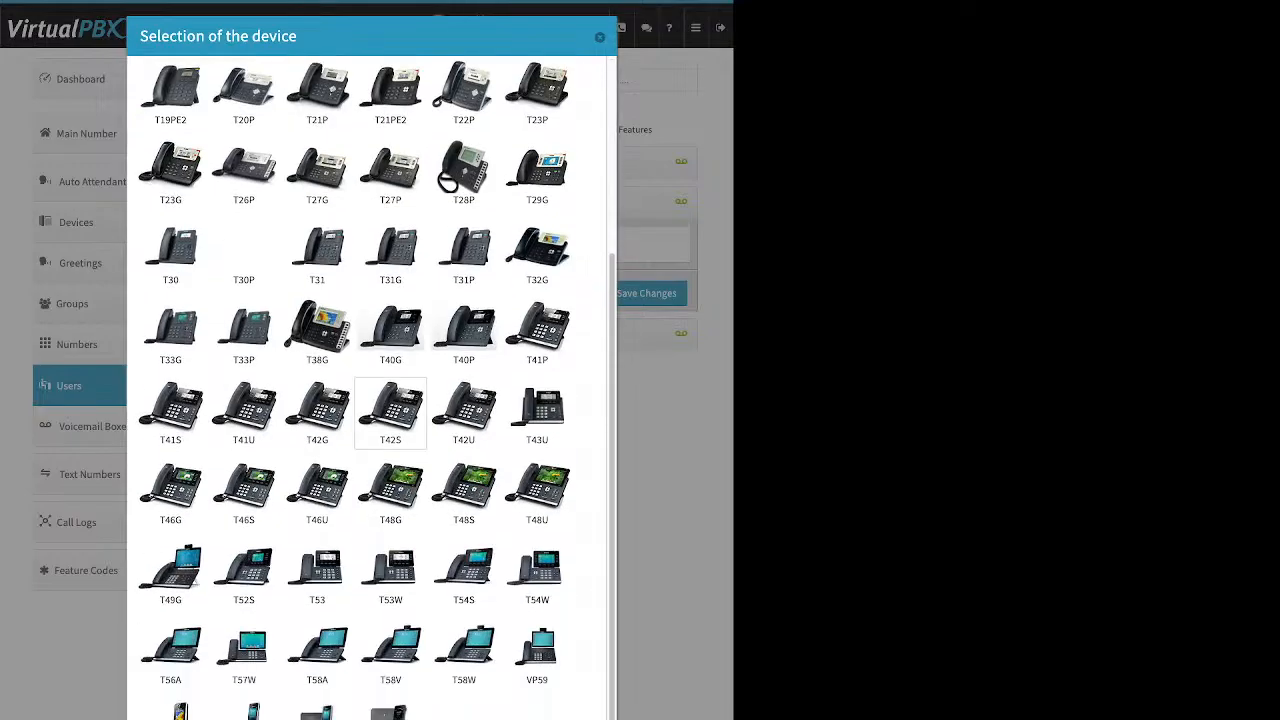
pyautogui.scroll(2, 390, 420)
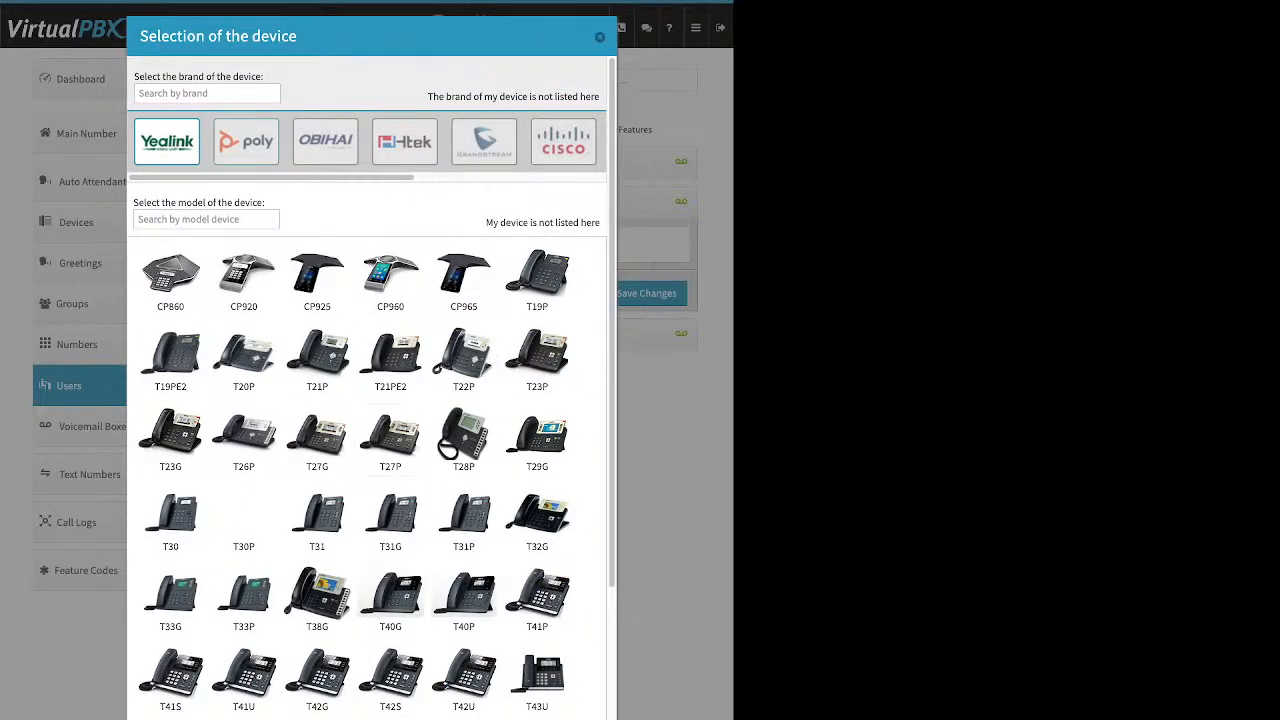
pyautogui.click(325, 141)
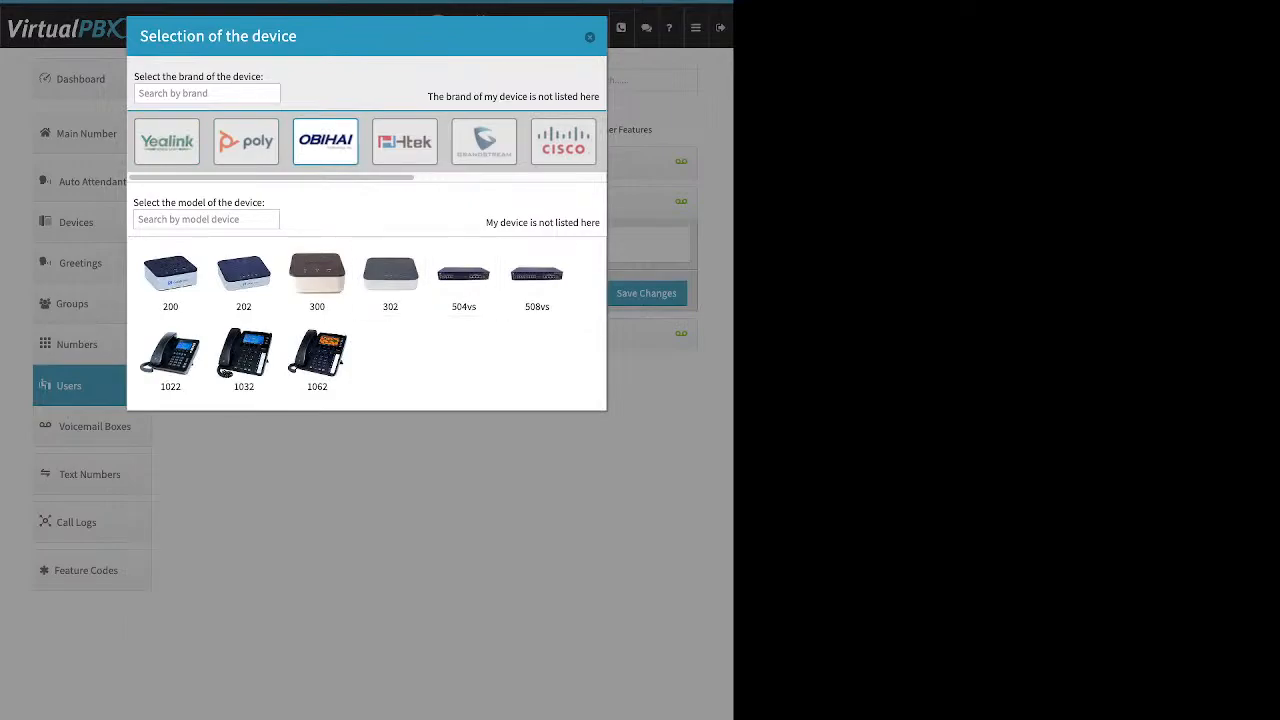
pyautogui.click(484, 141)
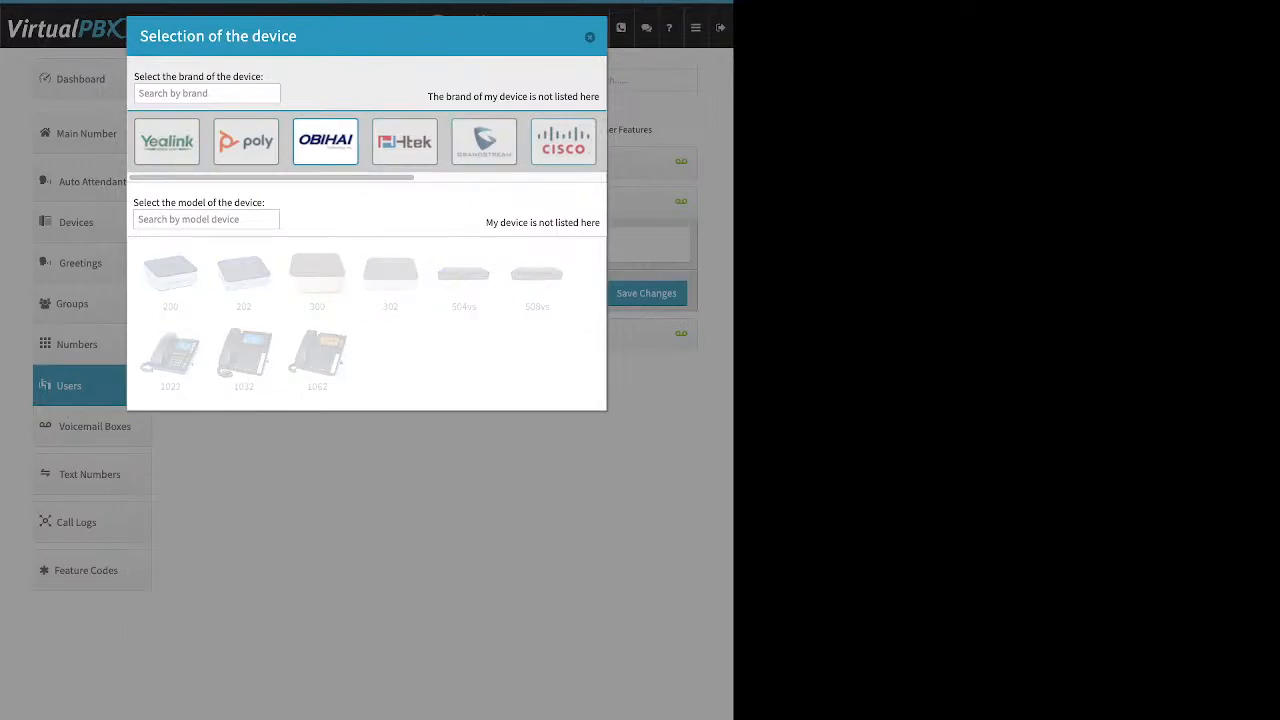
pyautogui.click(563, 141)
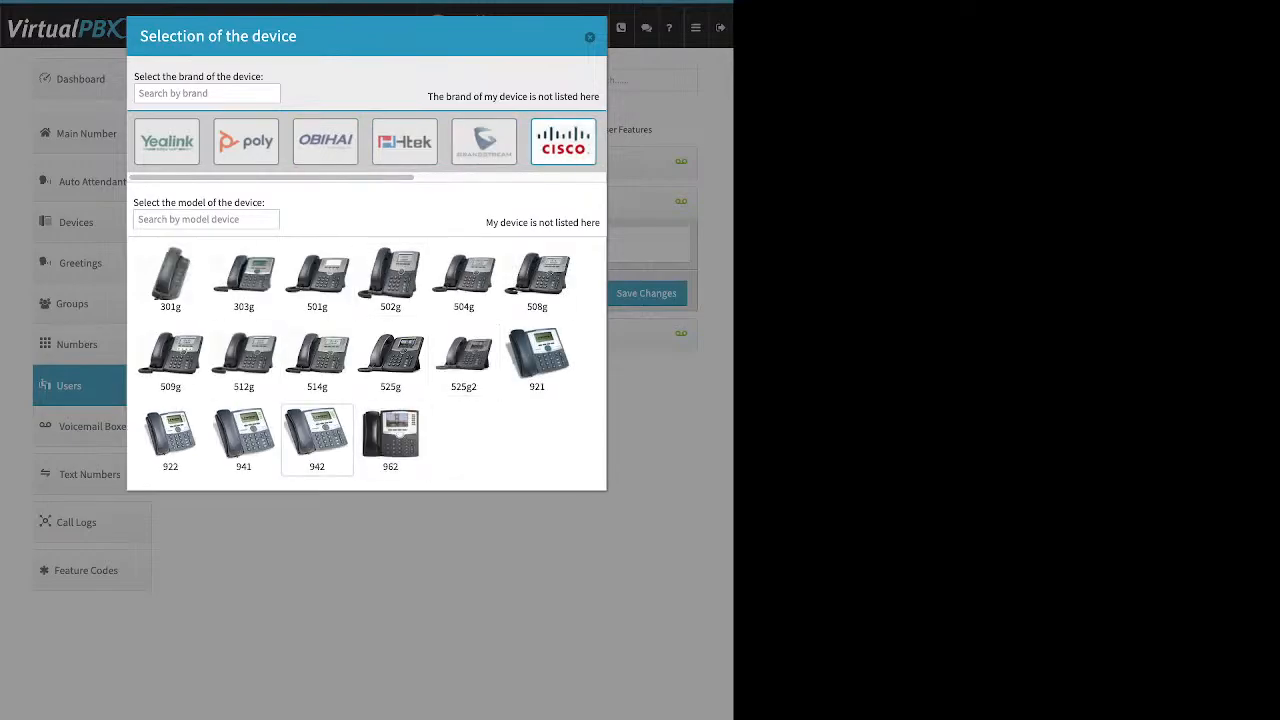
pyautogui.click(390, 439)
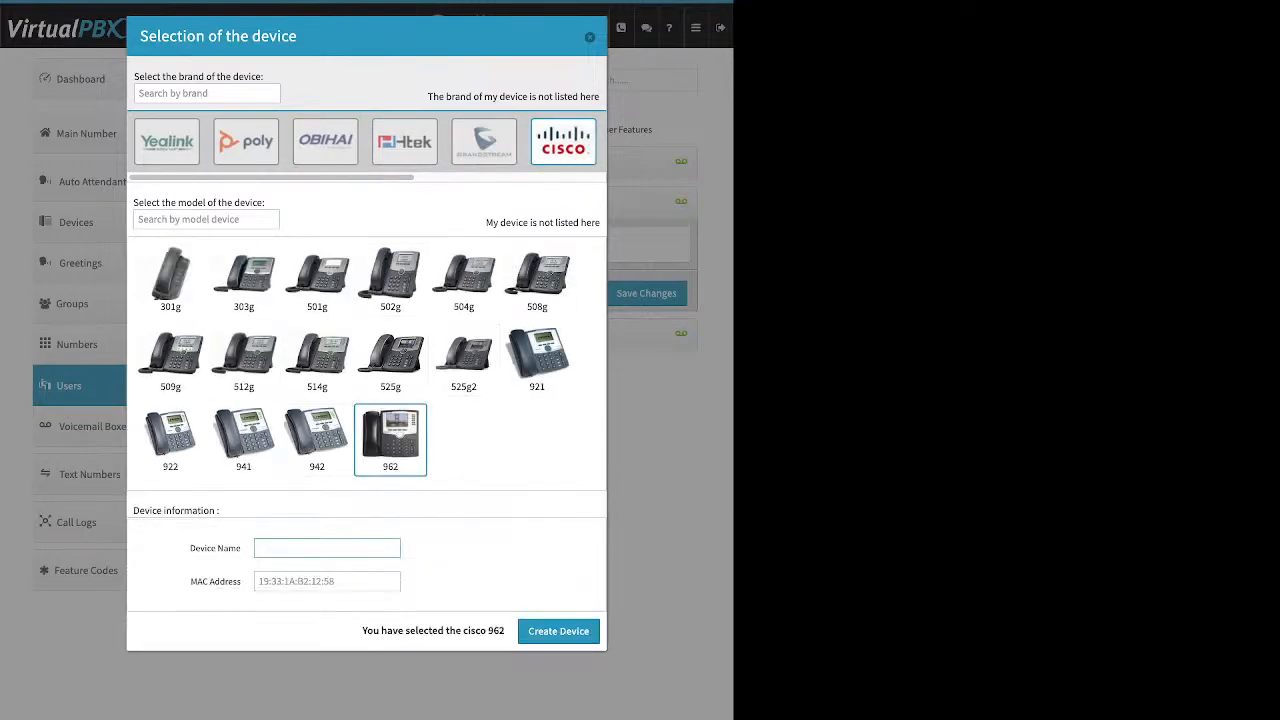
# Step: Review the empty device name and MAC fields, then close the Cisco 962 setup uncreated
pyautogui.tripleClick(215, 548)
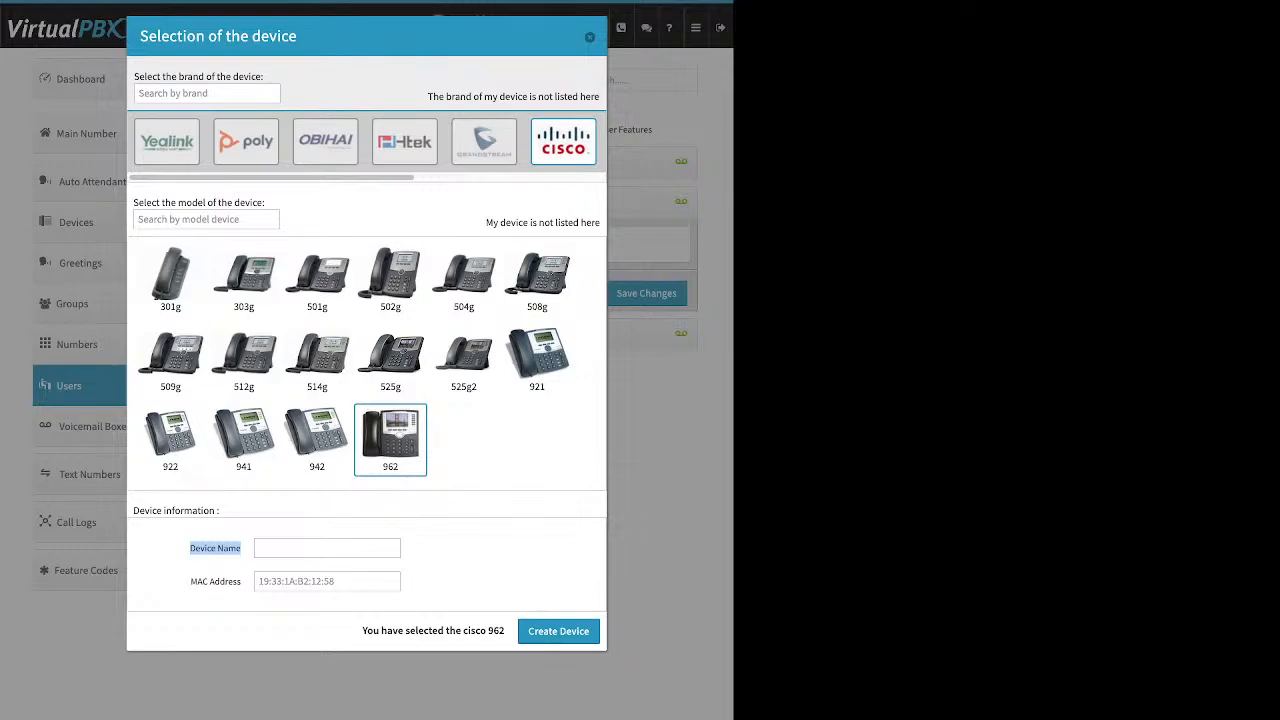
pyautogui.moveTo(190, 582); pyautogui.dragTo(242, 582)
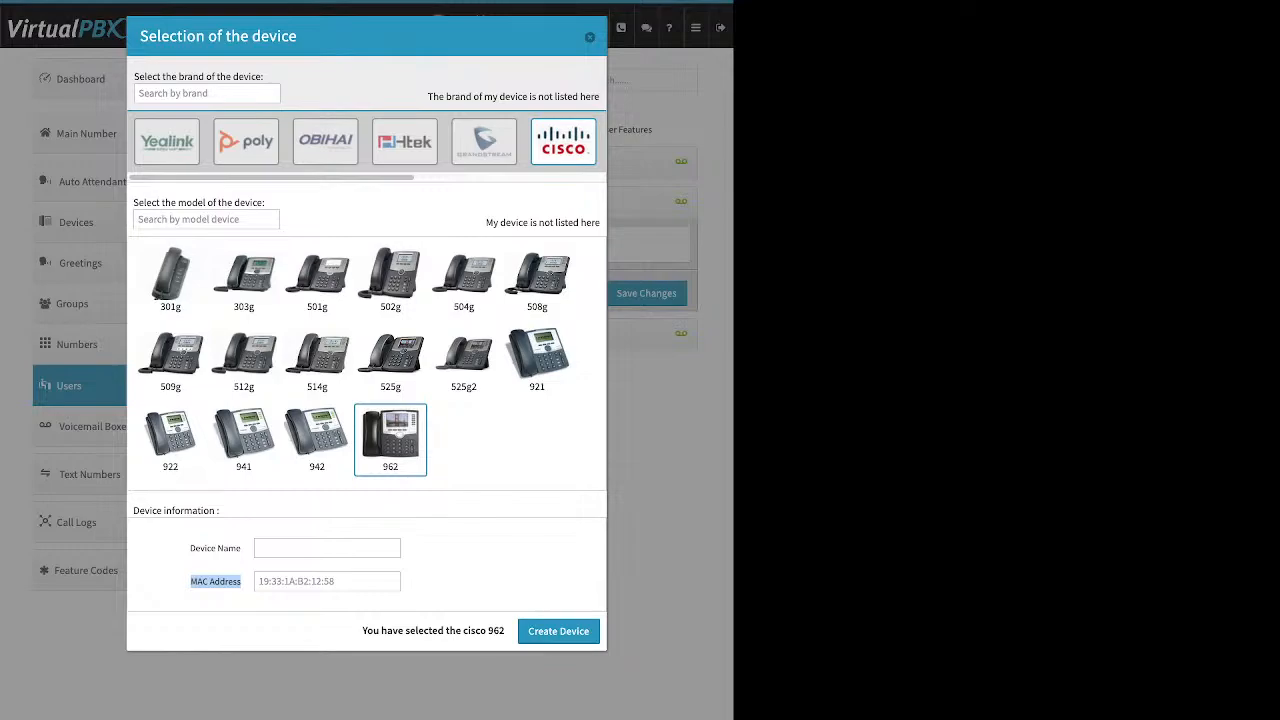
pyautogui.click(590, 37)
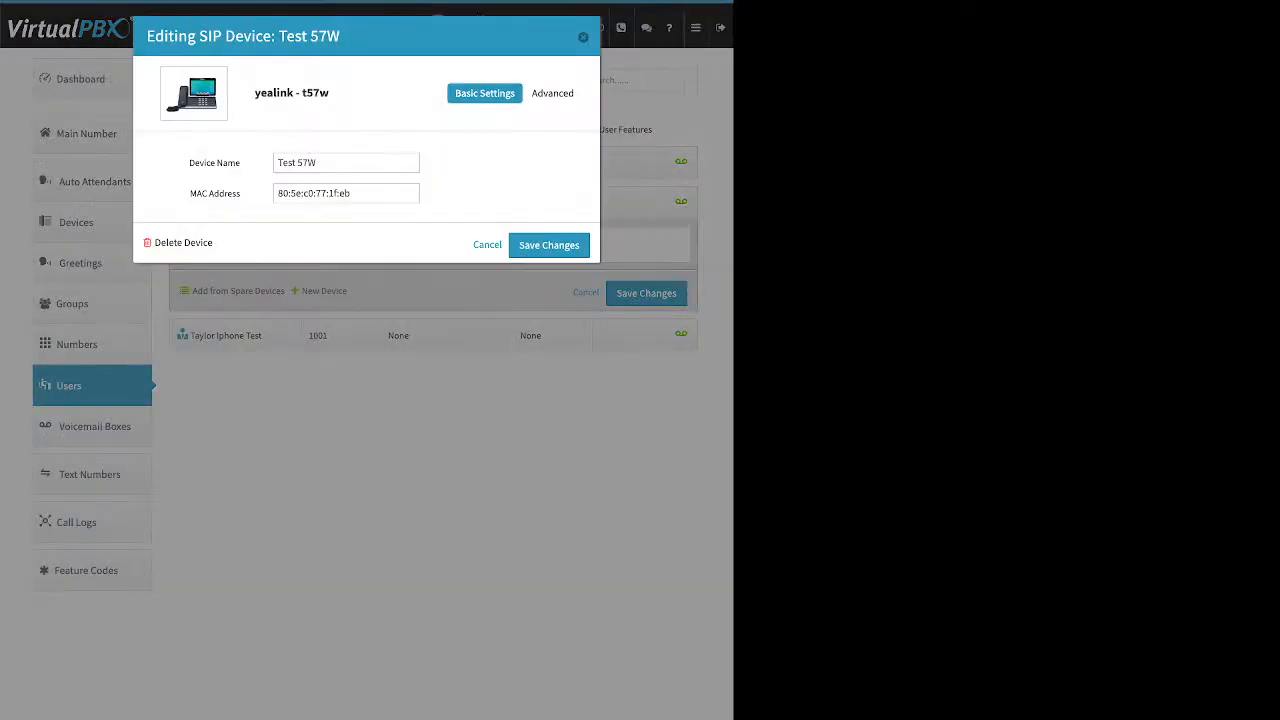
# Step: Review Test 57W's Advanced > Miscellaneous options, close without saving, and re-save the device assignment
pyautogui.click(556, 93)
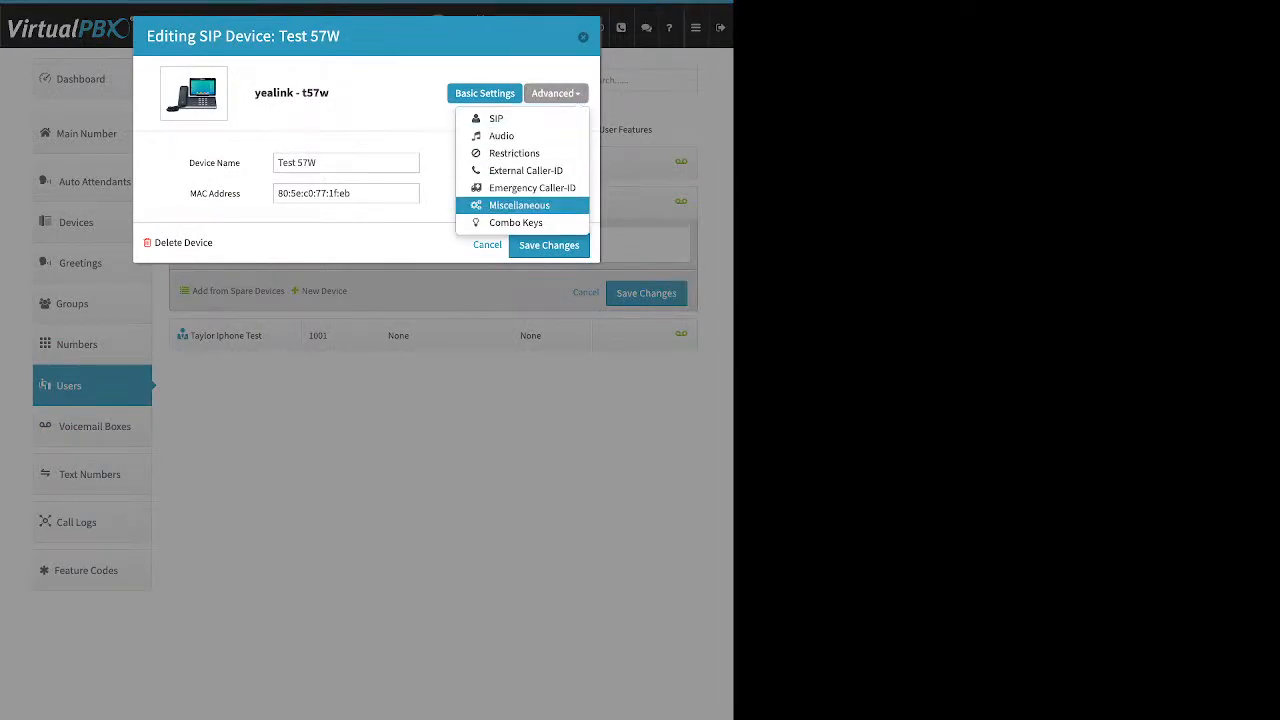
pyautogui.click(519, 205)
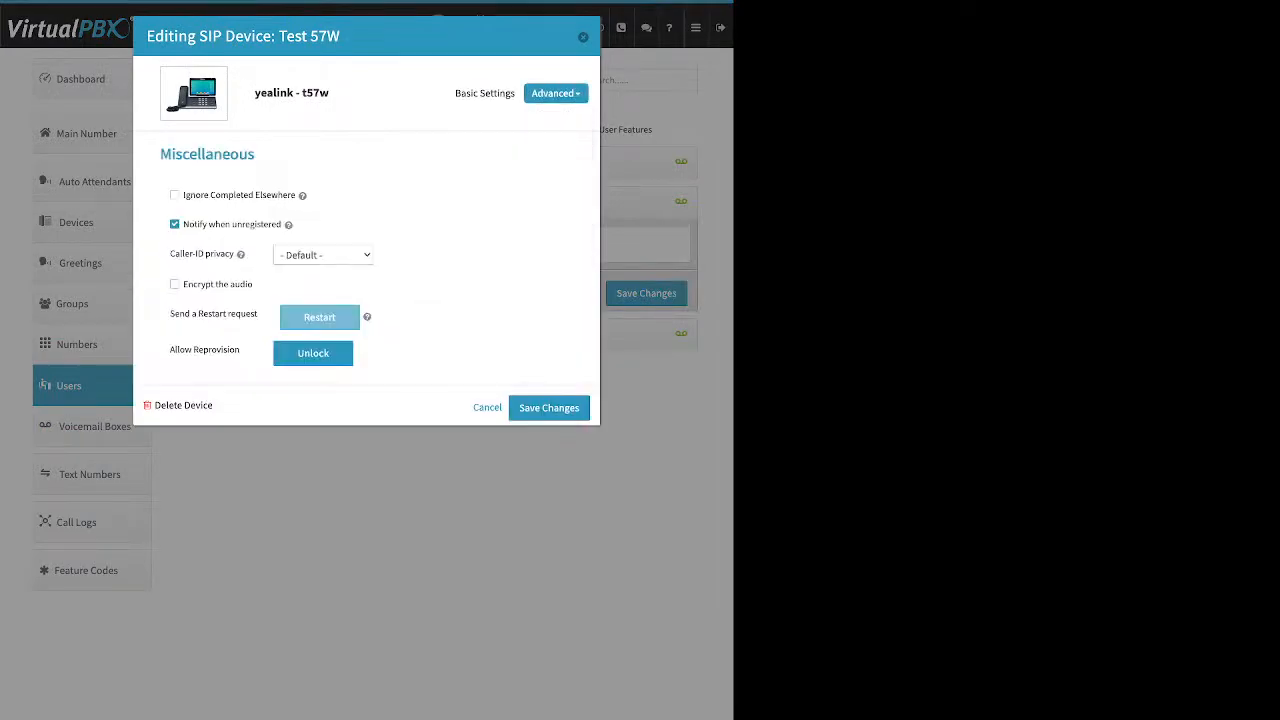
pyautogui.moveTo(170, 349); pyautogui.dragTo(239, 349)
pyautogui.click(583, 37)
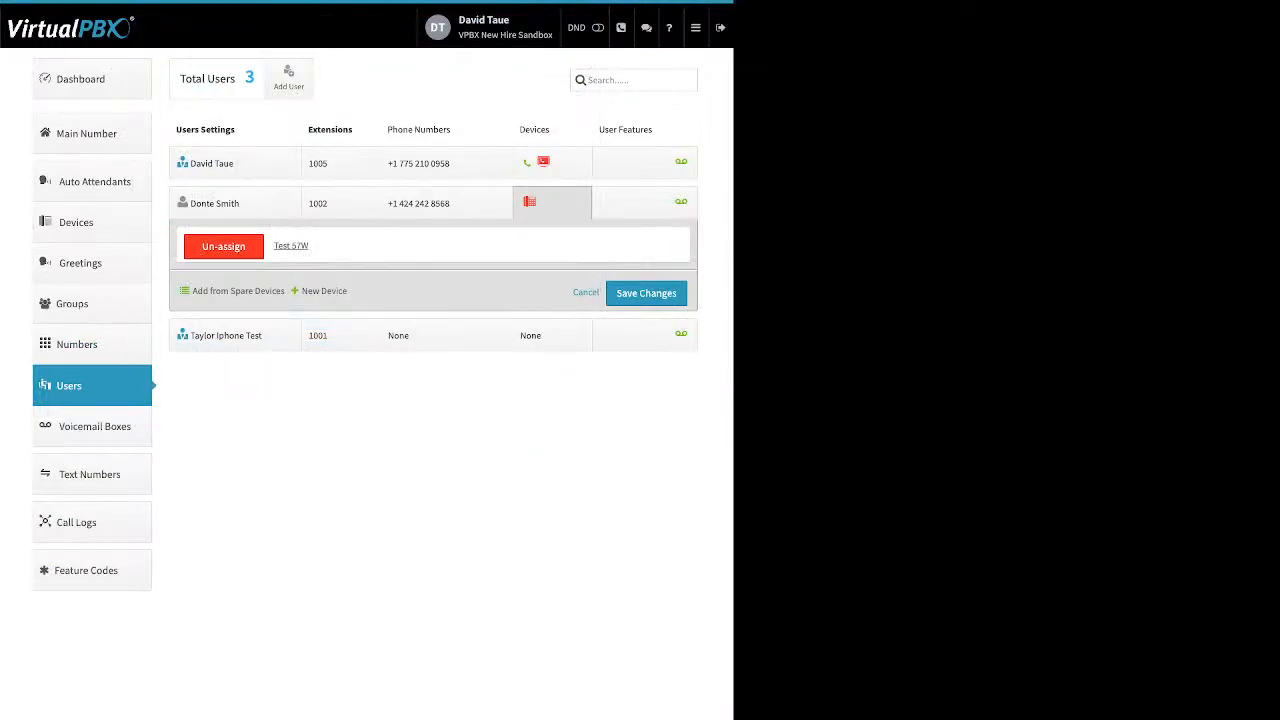
pyautogui.click(646, 293)
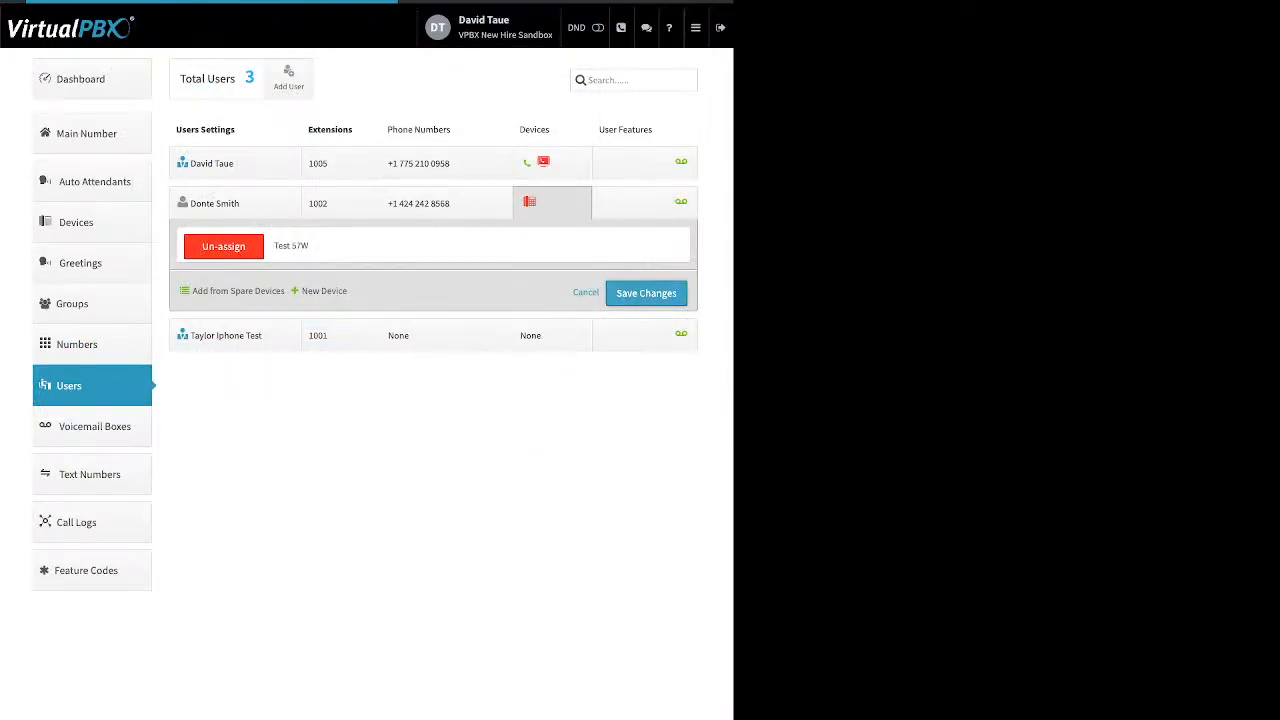
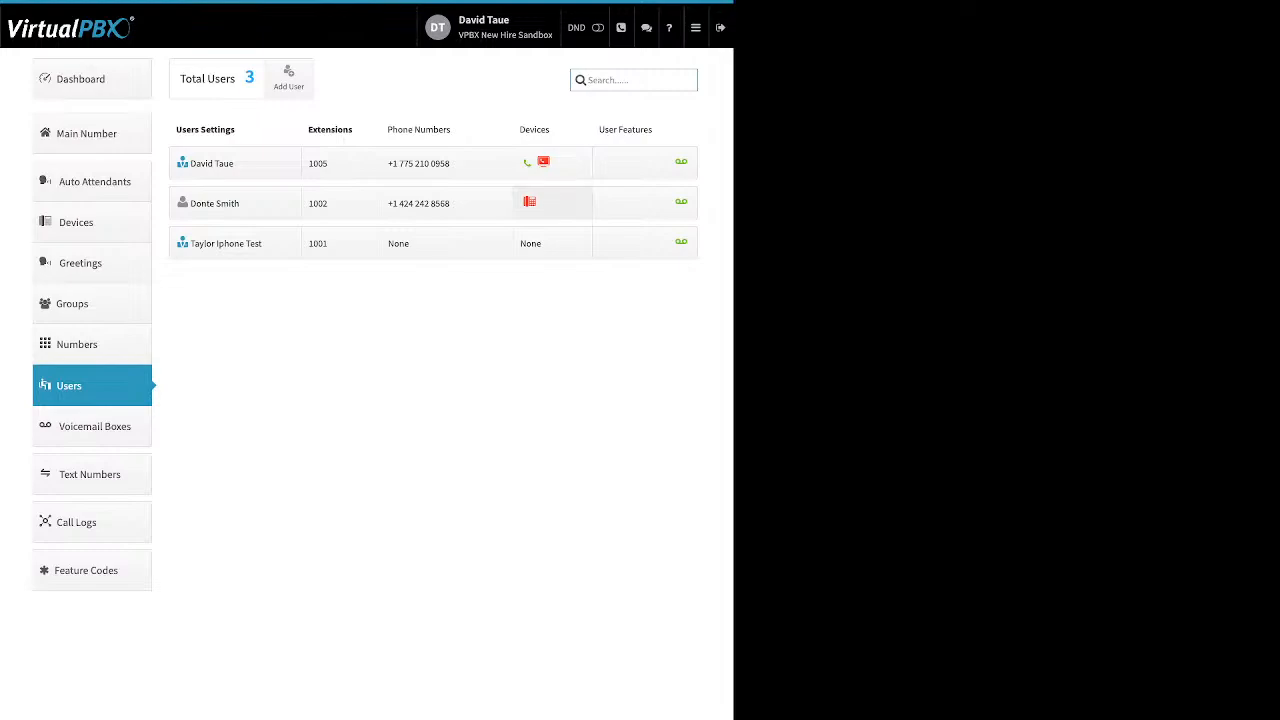
# Step: Show extension 1005's cell and web phones, then preview a new Cell Phone's name and number fields
pyautogui.click(552, 163)
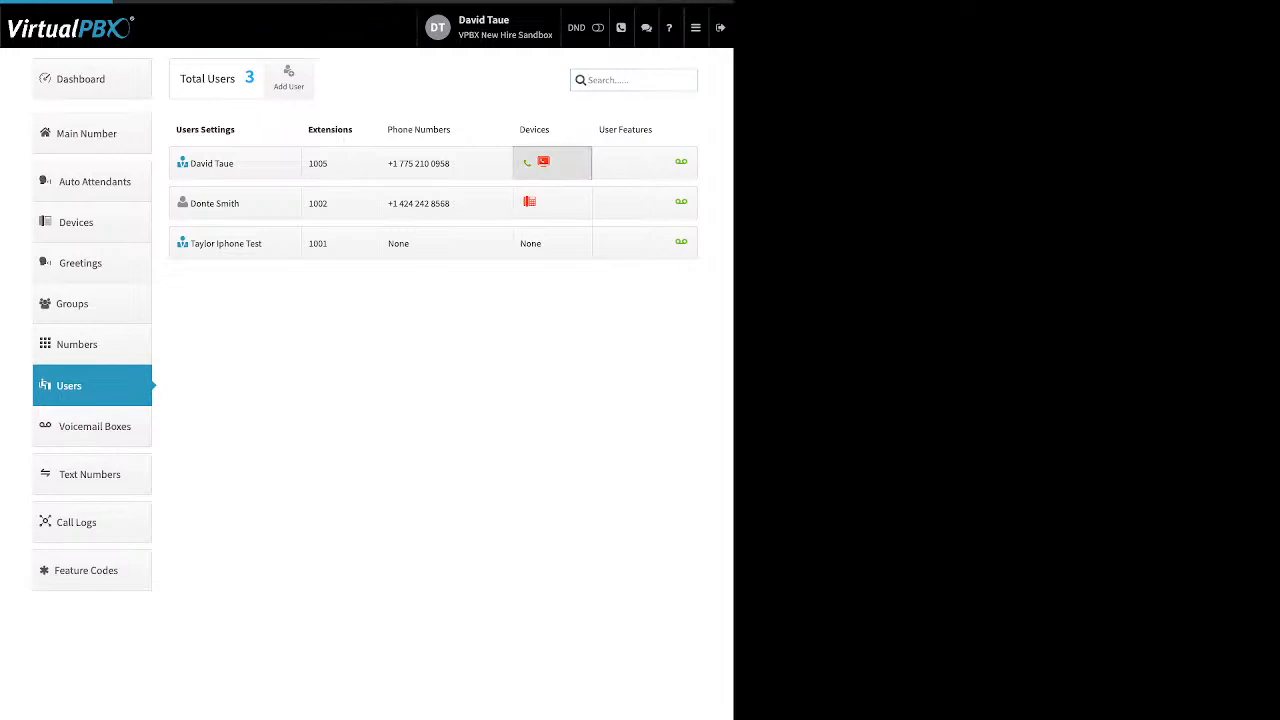
pyautogui.click(324, 286)
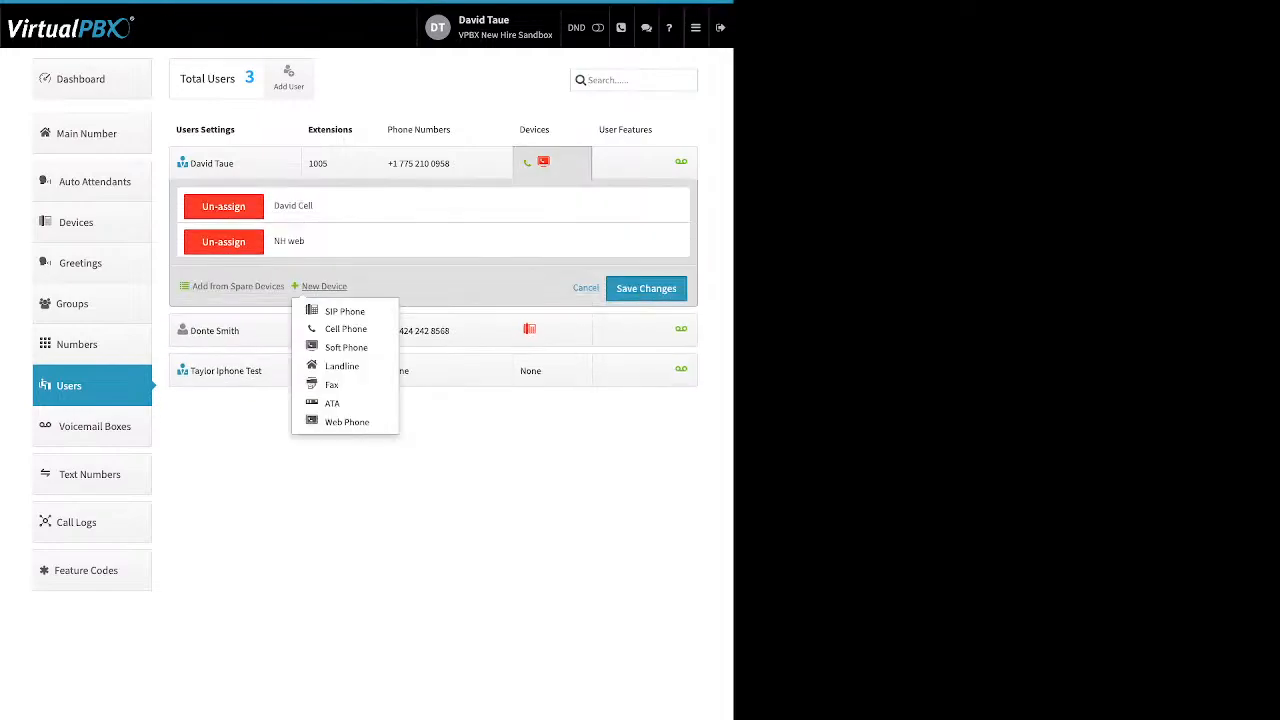
pyautogui.click(345, 329)
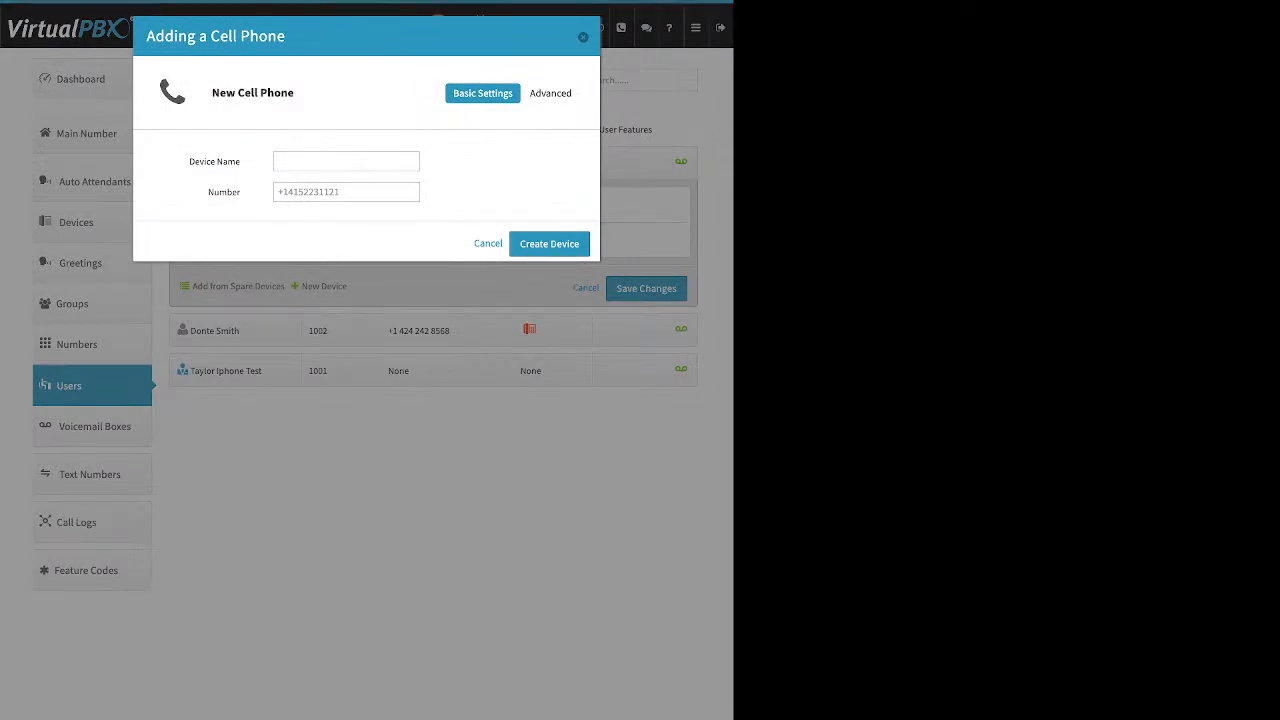
pyautogui.moveTo(189, 162); pyautogui.dragTo(235, 162)
pyautogui.moveTo(208, 192); pyautogui.dragTo(270, 192)
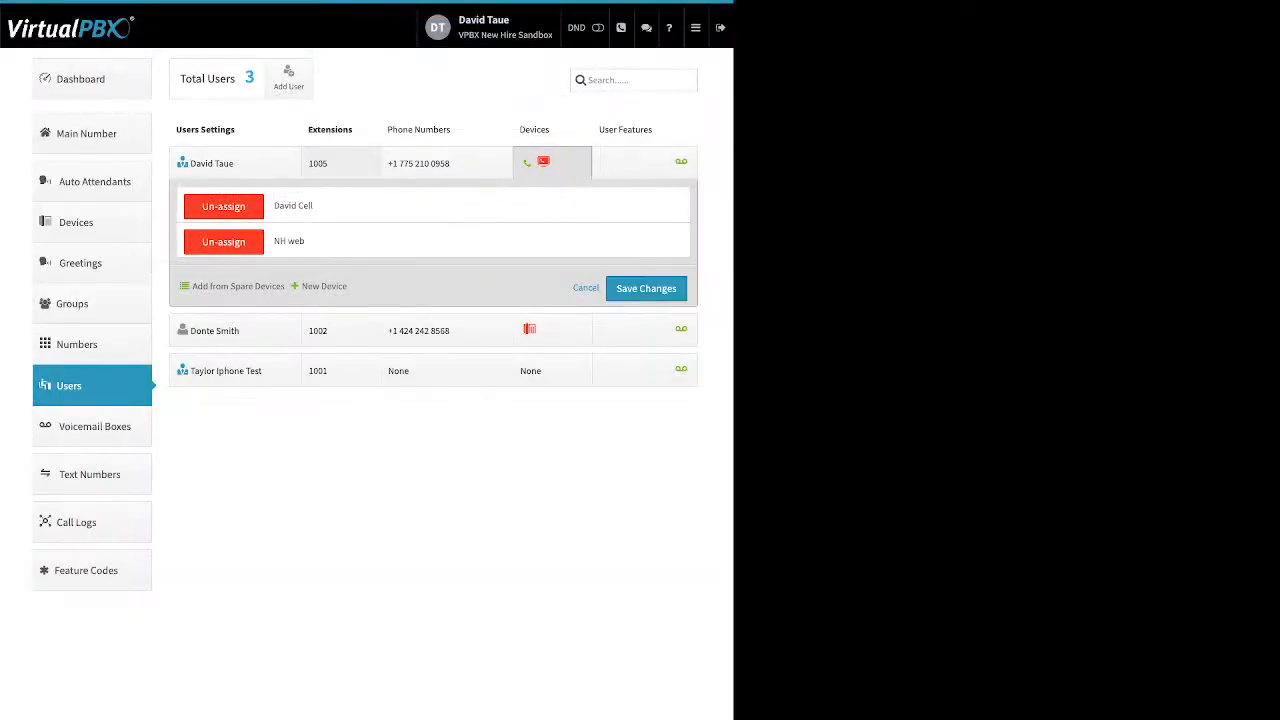
# Step: Open extension 1005's cell phone device and view its Advanced > Options settings
pyautogui.click(293, 206)
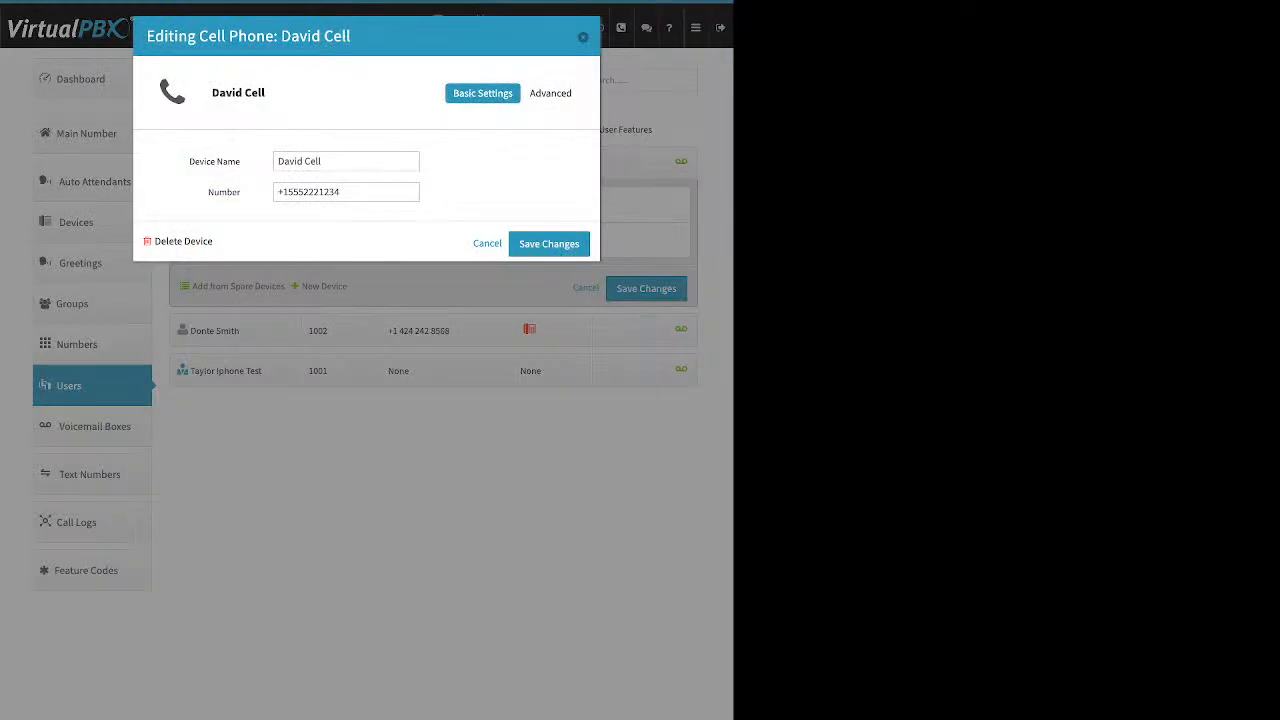
pyautogui.click(554, 93)
pyautogui.click(535, 119)
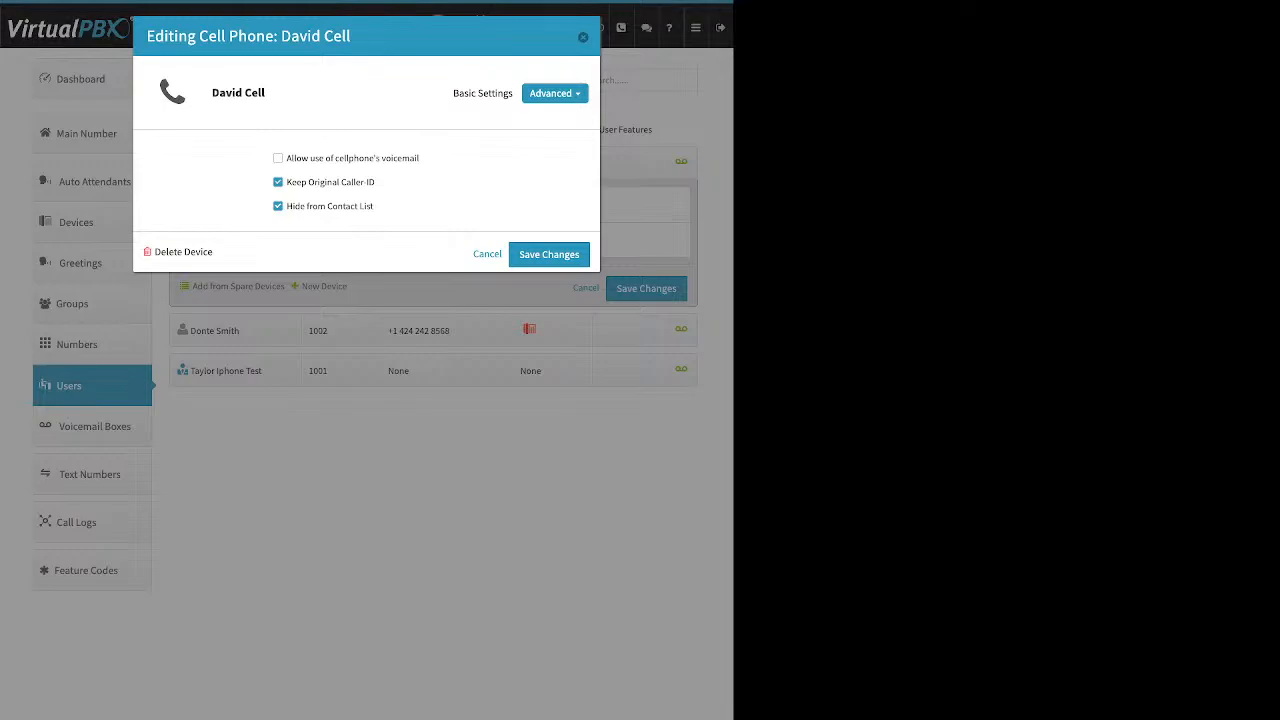
# Step: Review the cell phone's Device Name and Number under Basic Settings
pyautogui.click(483, 93)
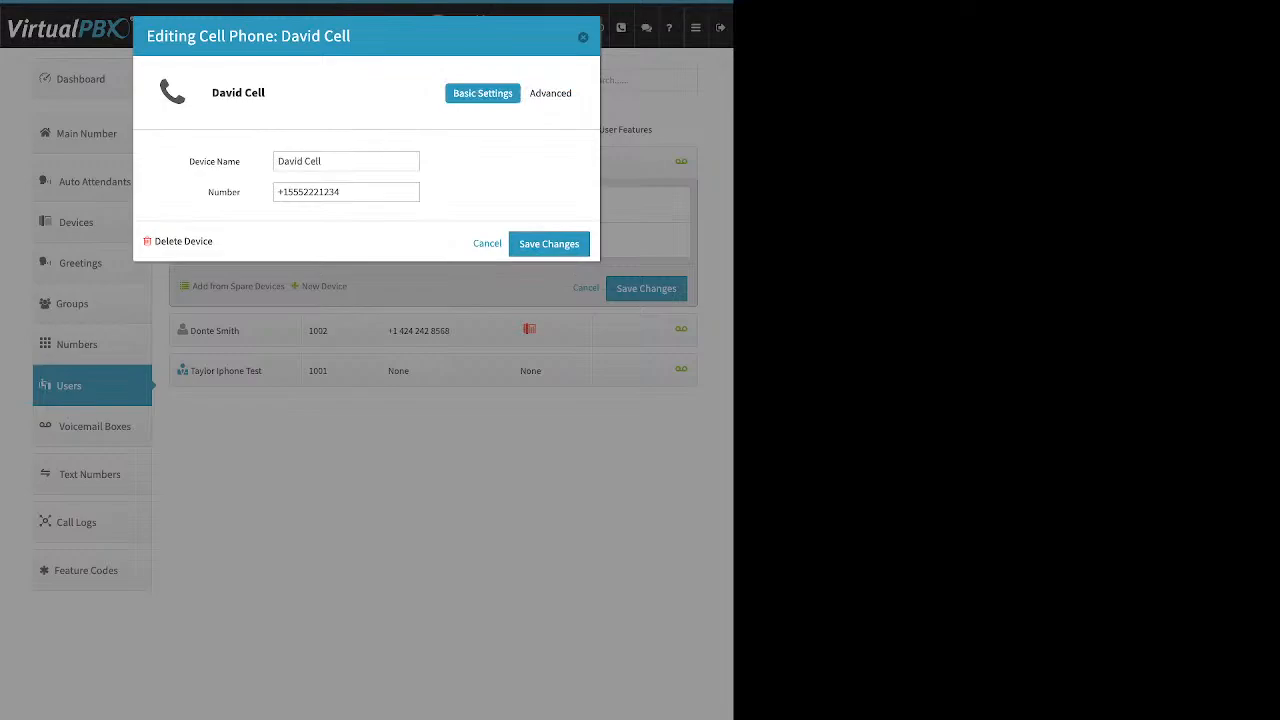
pyautogui.press('Tab')
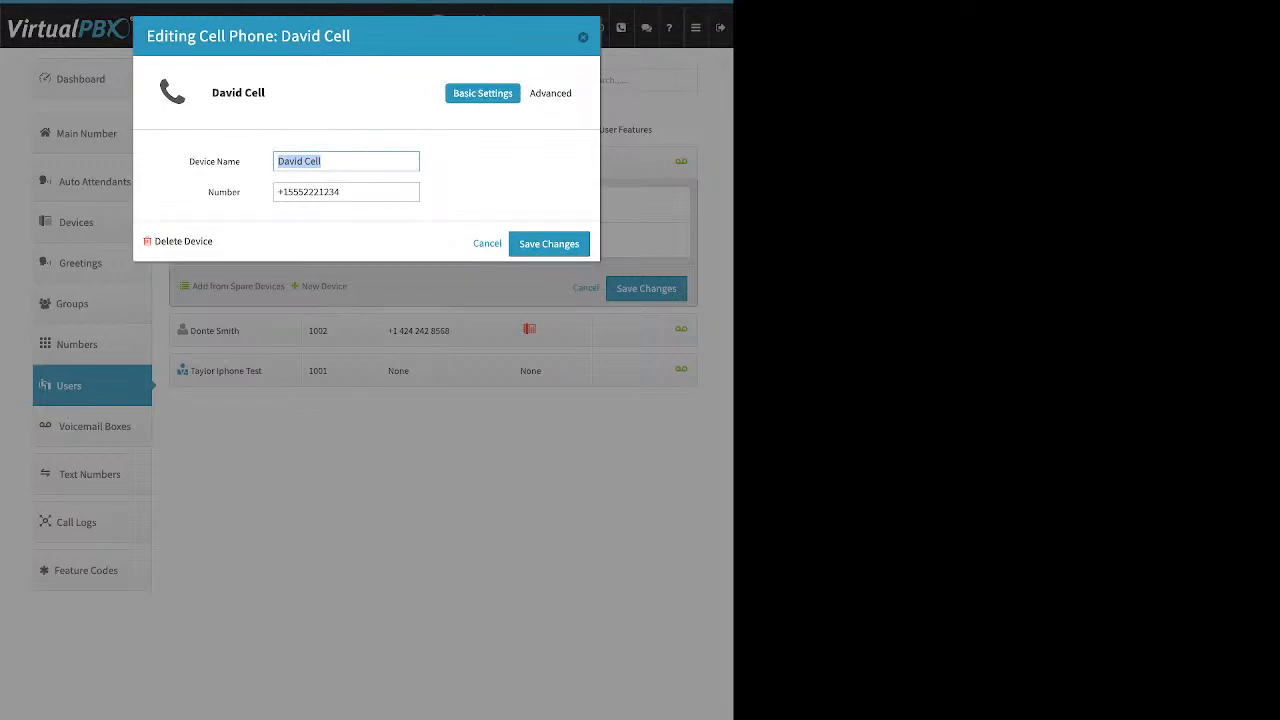
pyautogui.click(330, 192)
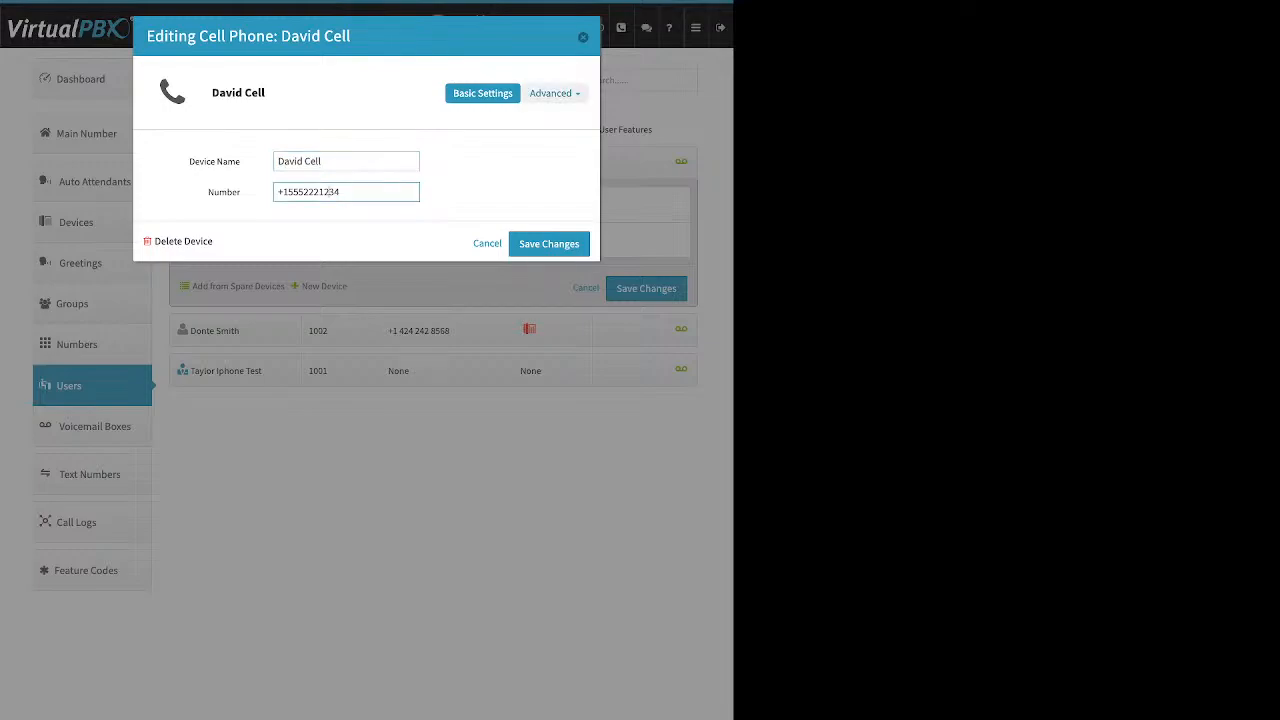
# Step: Turn on Allow use of cellphone's voicemail in the Advanced Options
pyautogui.click(554, 93)
pyautogui.click(538, 118)
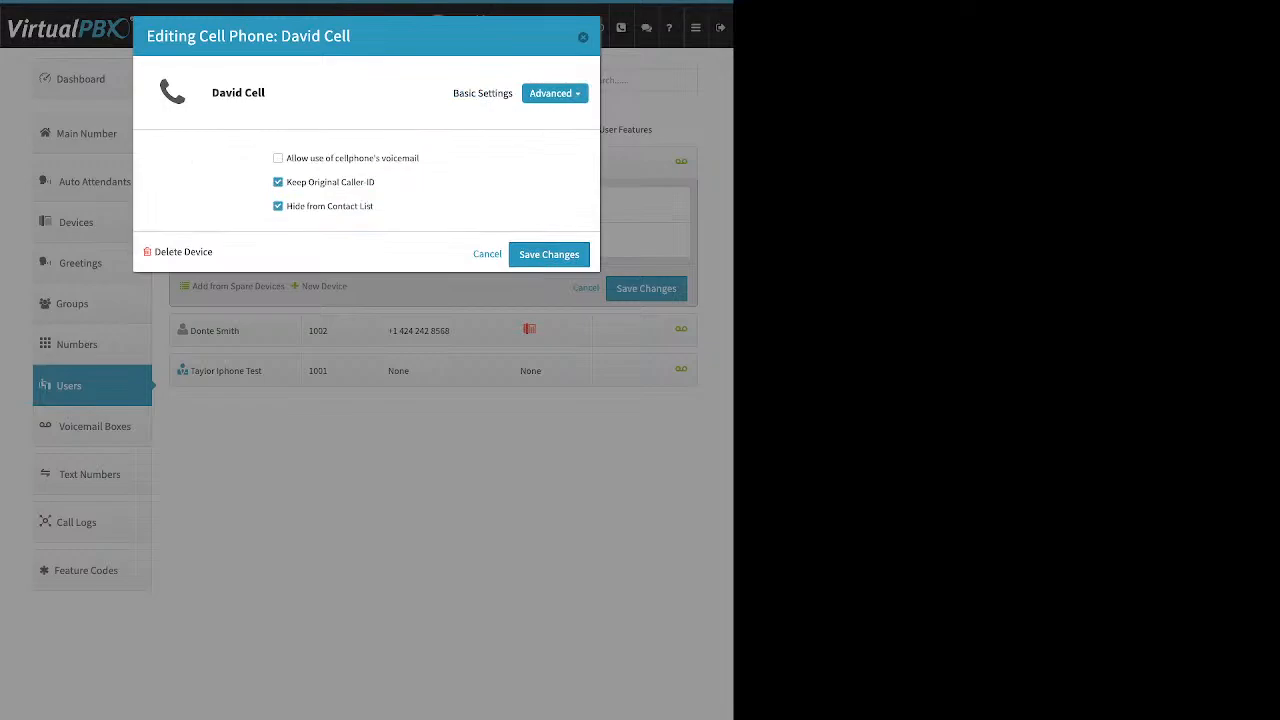
pyautogui.moveTo(420, 158); pyautogui.dragTo(286, 158)
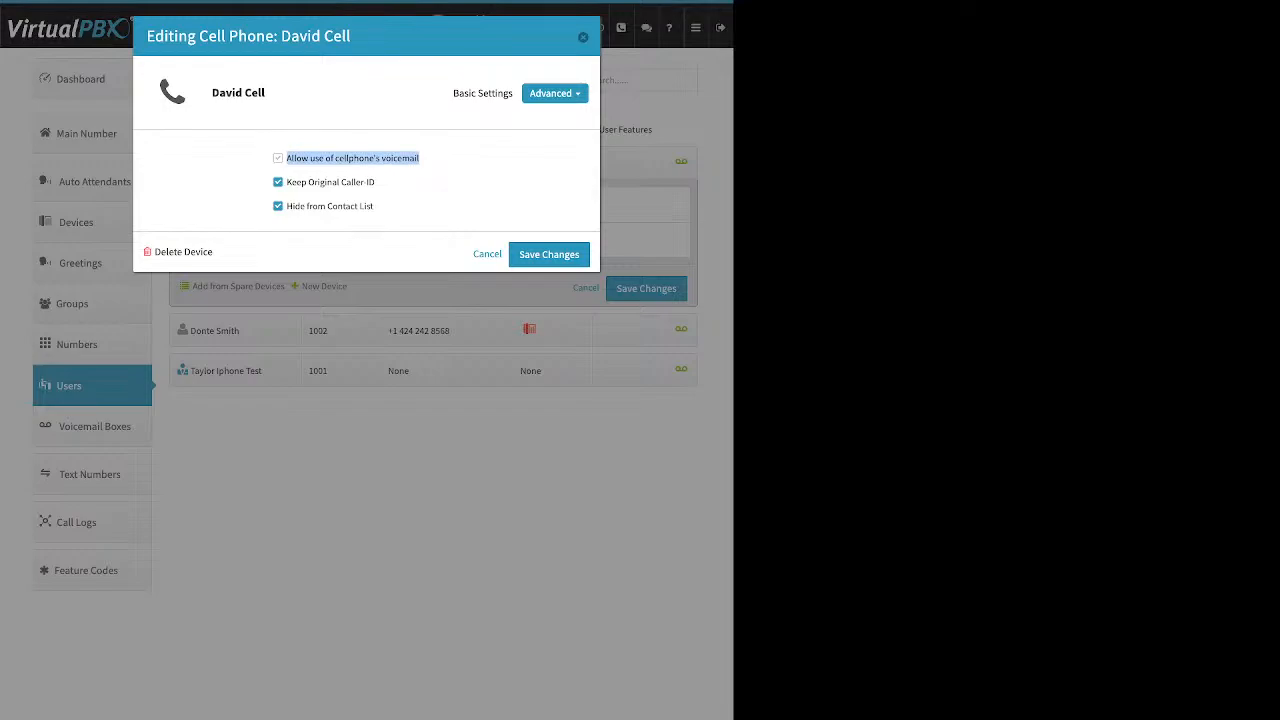
pyautogui.click(278, 158)
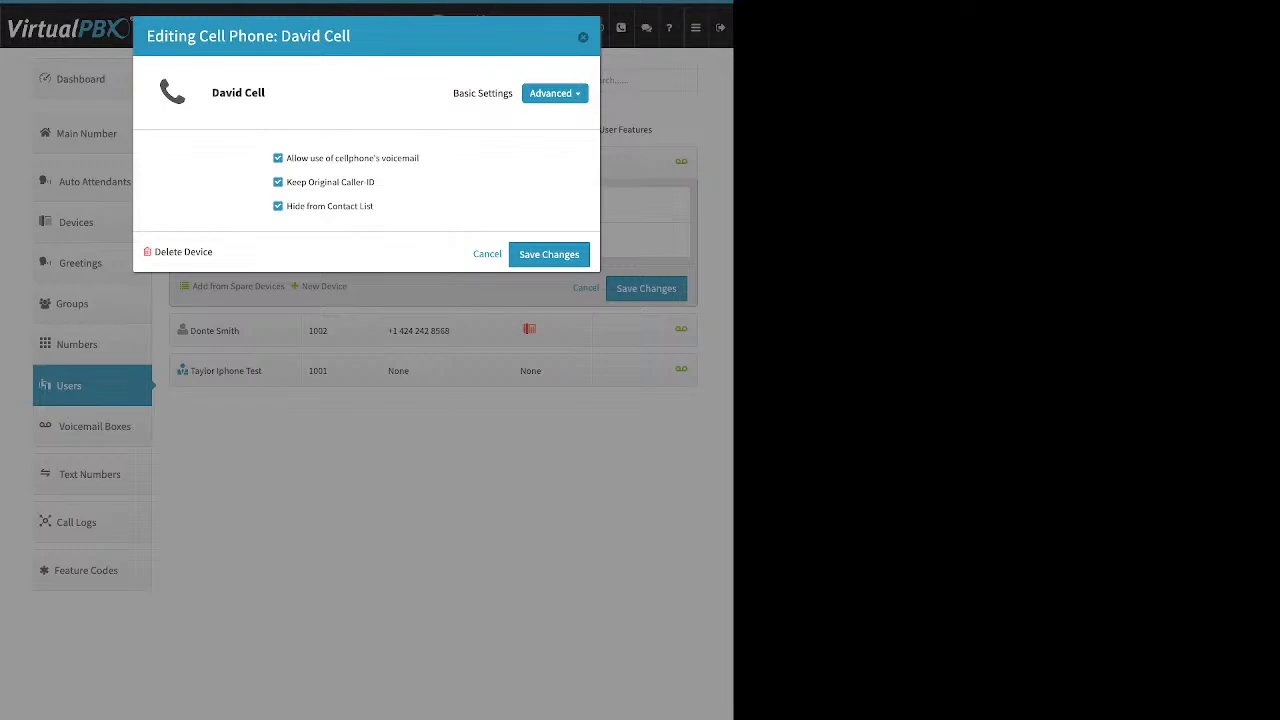
# Step: Turn off cellphone voicemail and Keep Original Caller-ID, then close the Editing Cell Phone dialog
pyautogui.click(278, 158)
pyautogui.tripleClick(331, 182)
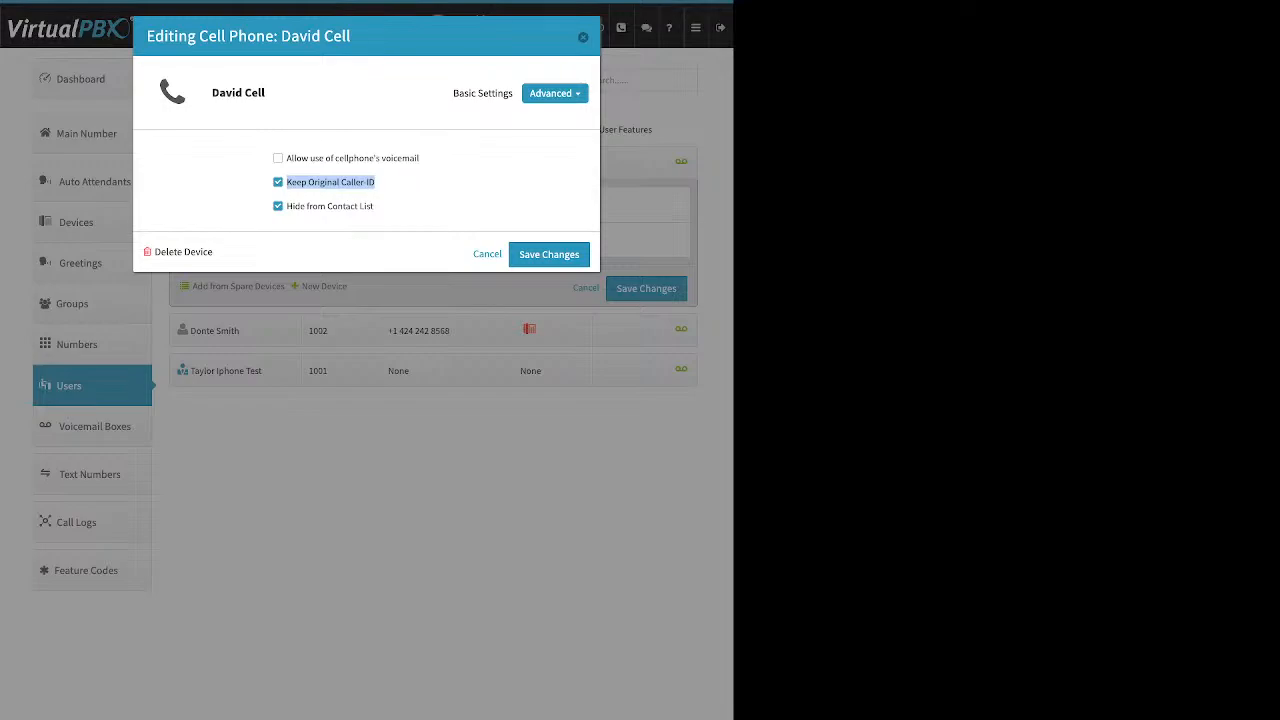
pyautogui.click(278, 182)
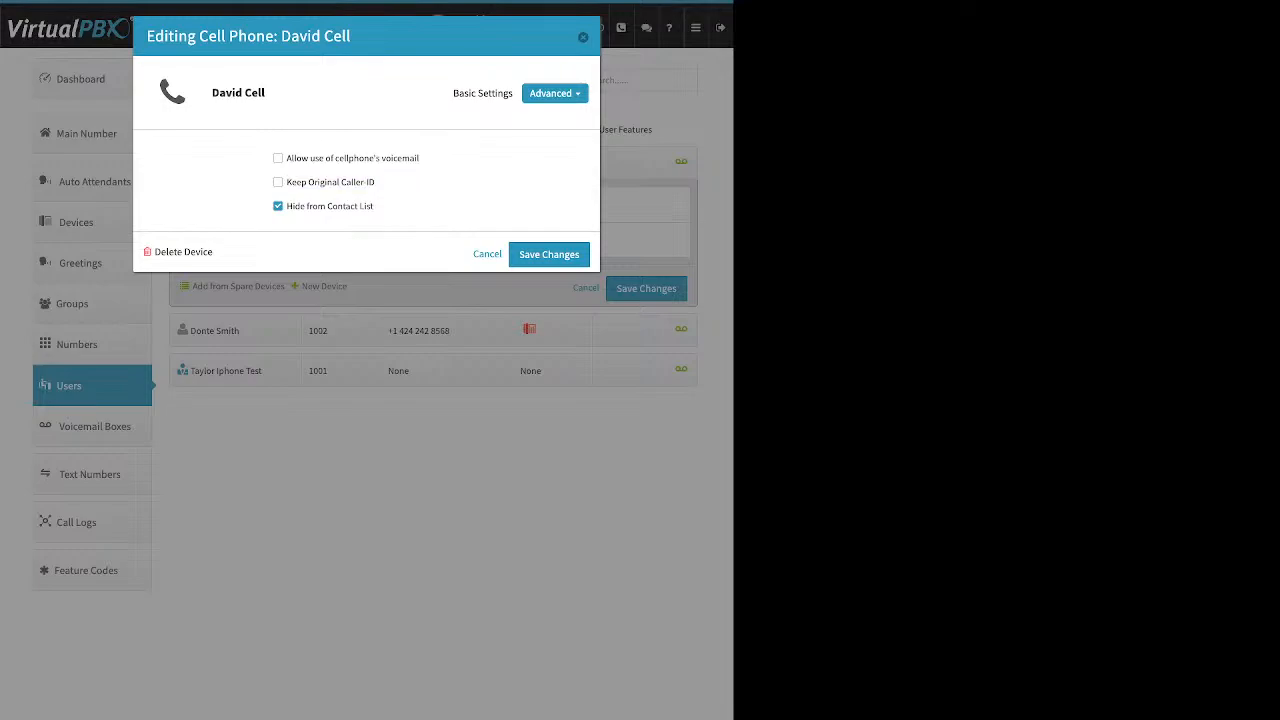
pyautogui.press('Escape')
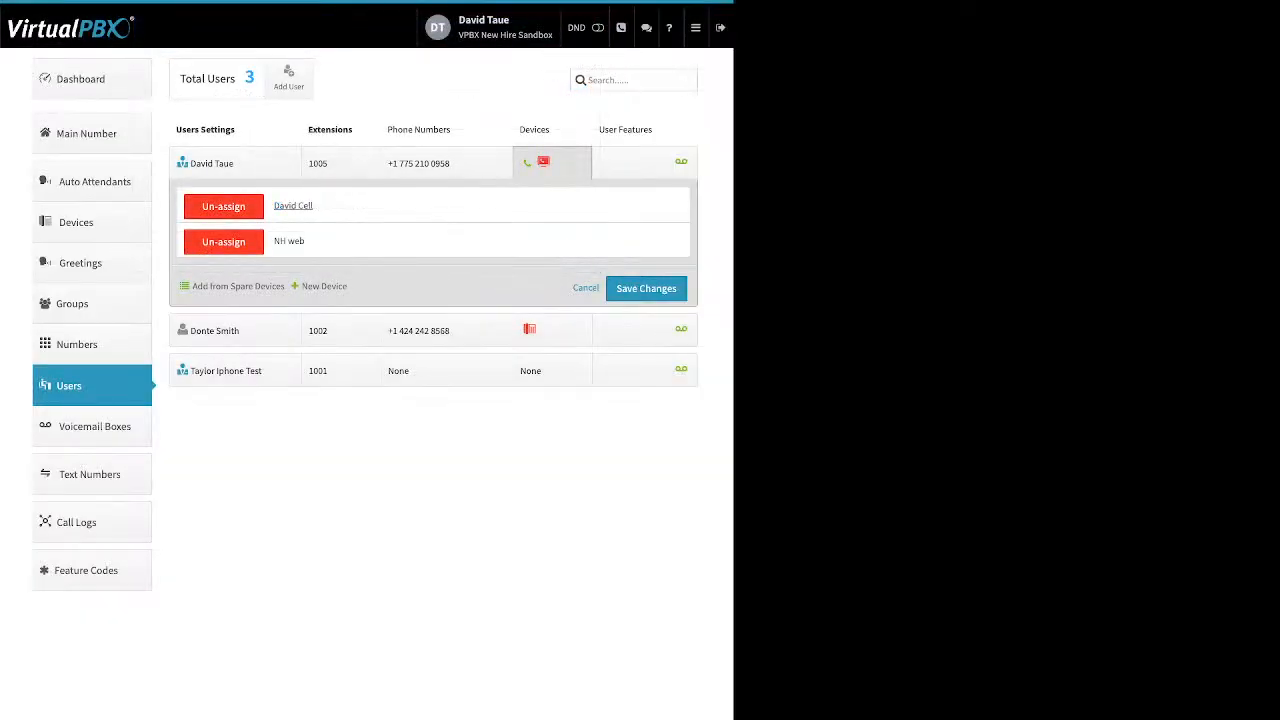
# Step: View the Company Caller ID number from the Dashboard, close it unchanged, and return to Users
pyautogui.click(92, 79)
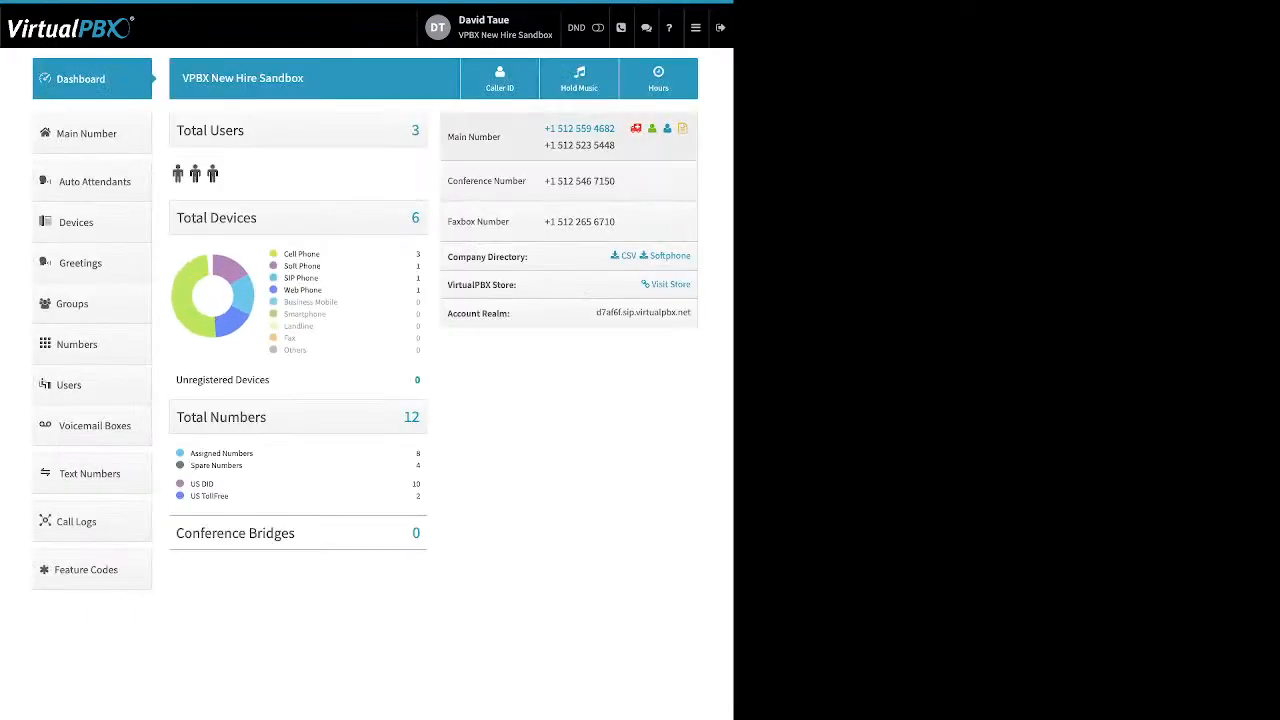
pyautogui.click(499, 79)
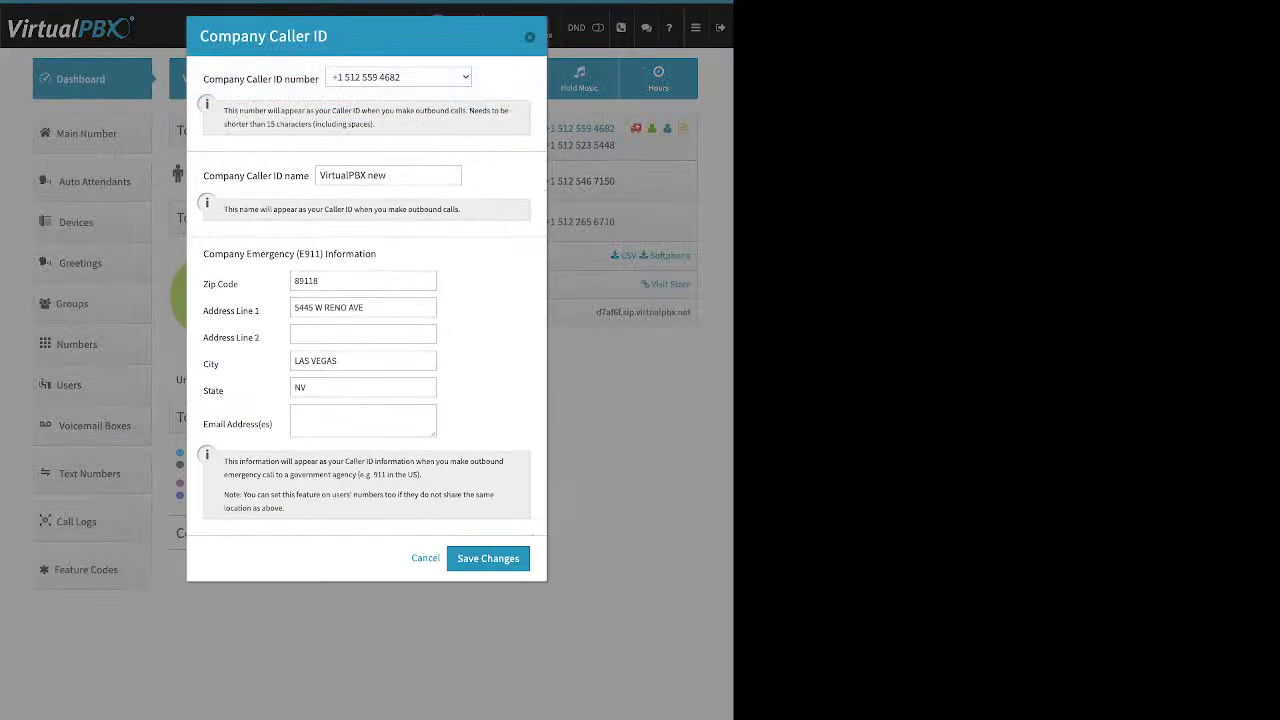
pyautogui.moveTo(228, 79); pyautogui.dragTo(319, 79)
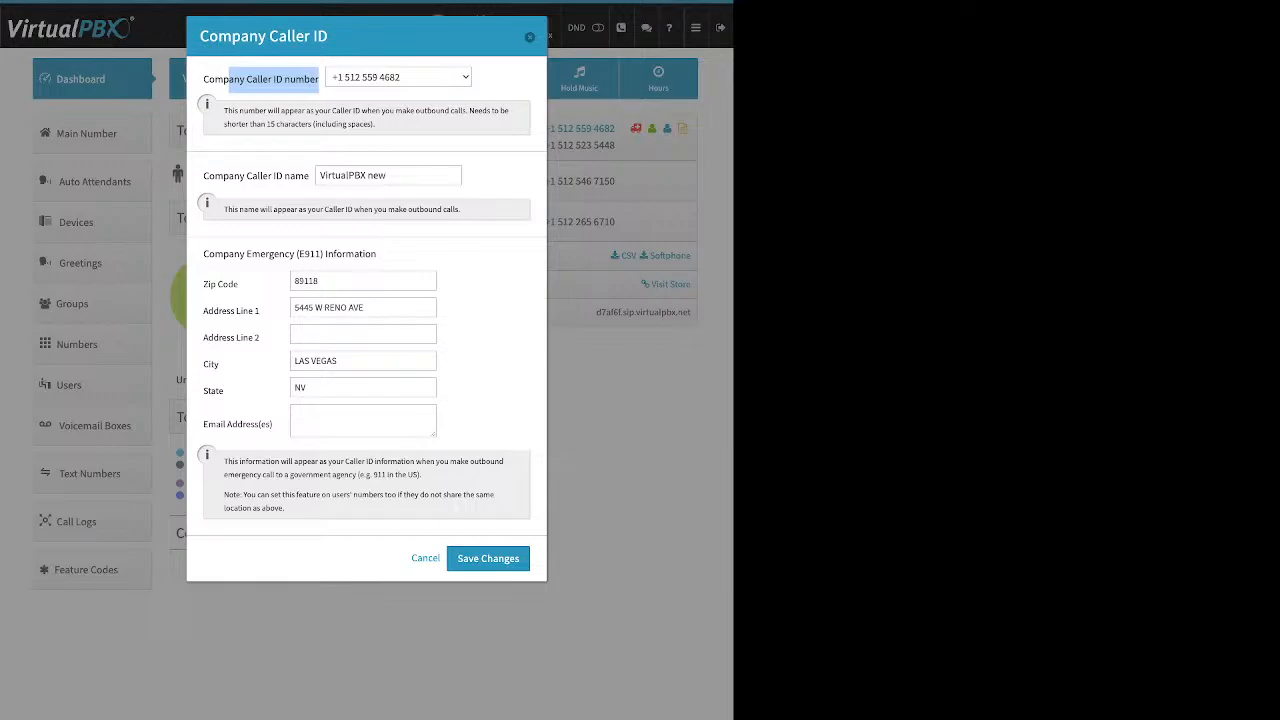
pyautogui.click(530, 37)
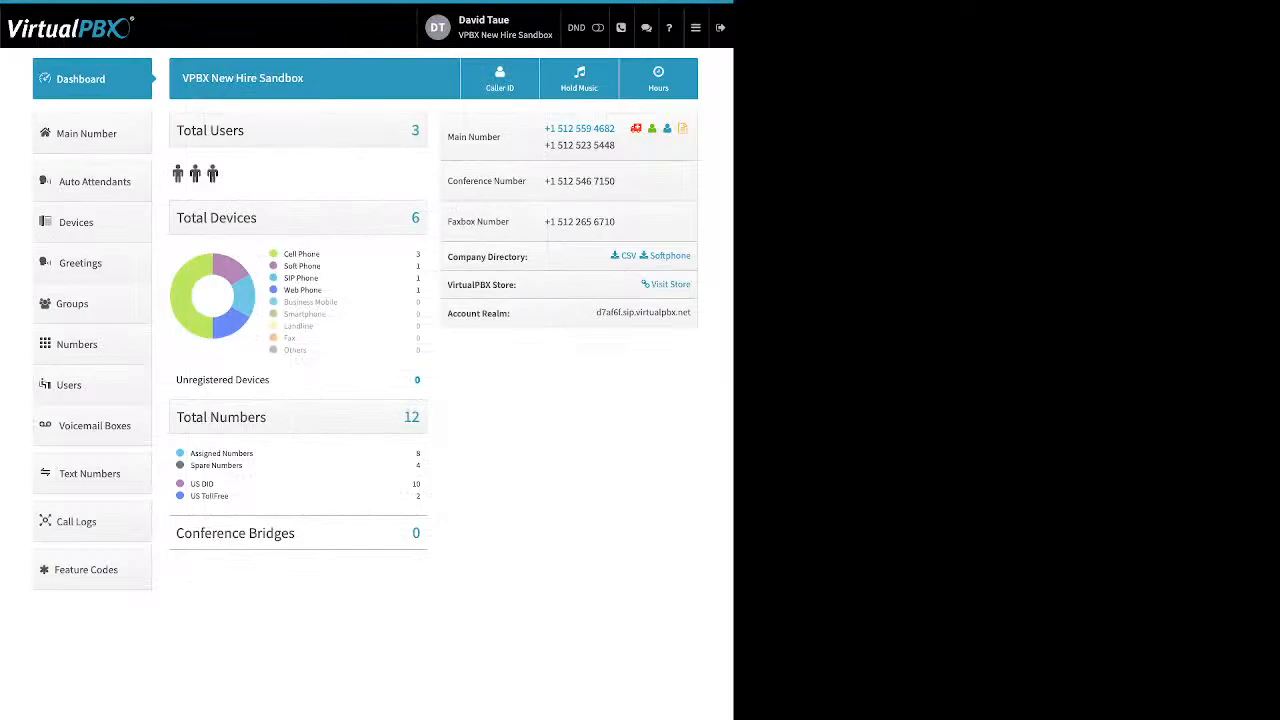
pyautogui.click(69, 385)
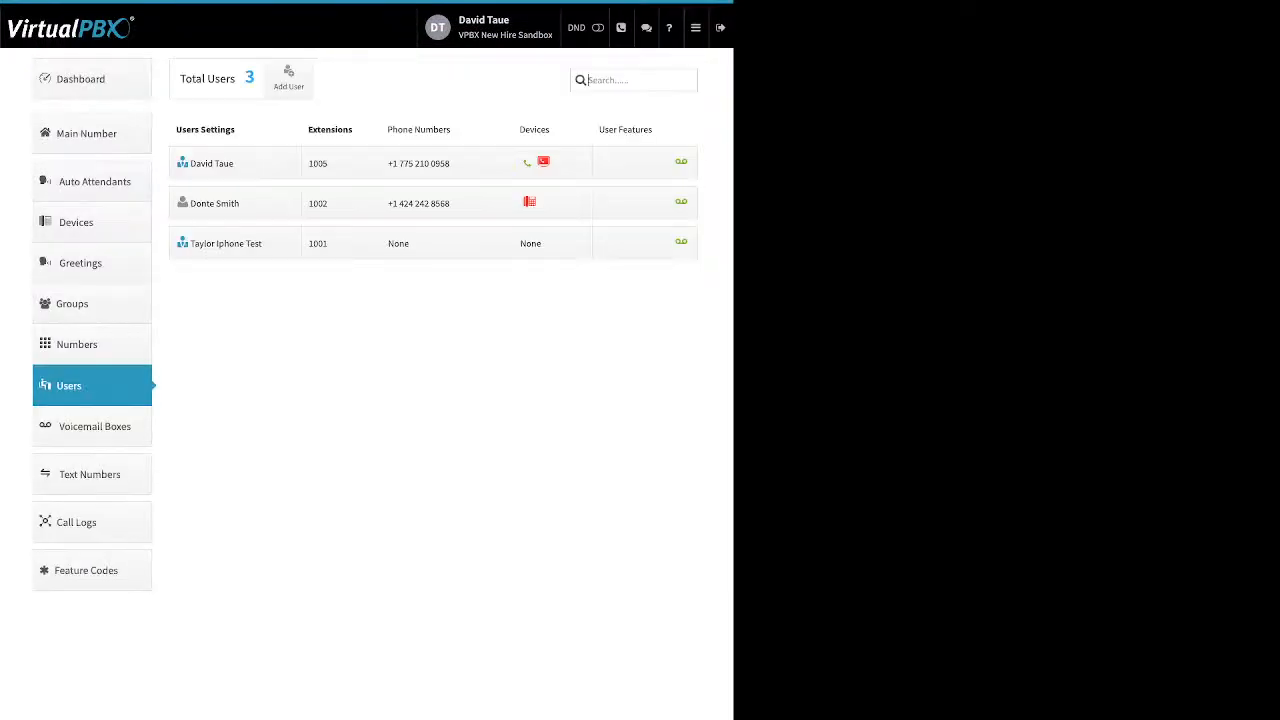
# Step: Collapse extension 1005's devices and begin adding a Soft Phone for extension 1002
pyautogui.click(551, 163)
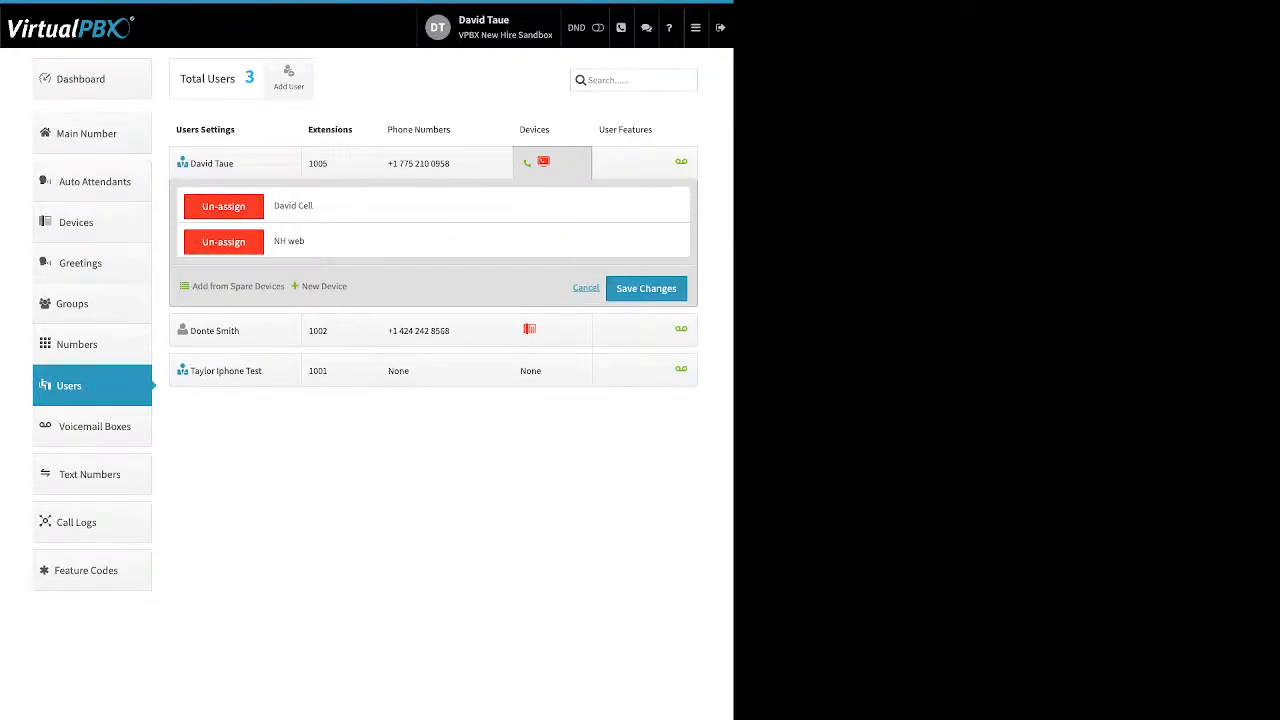
pyautogui.click(586, 287)
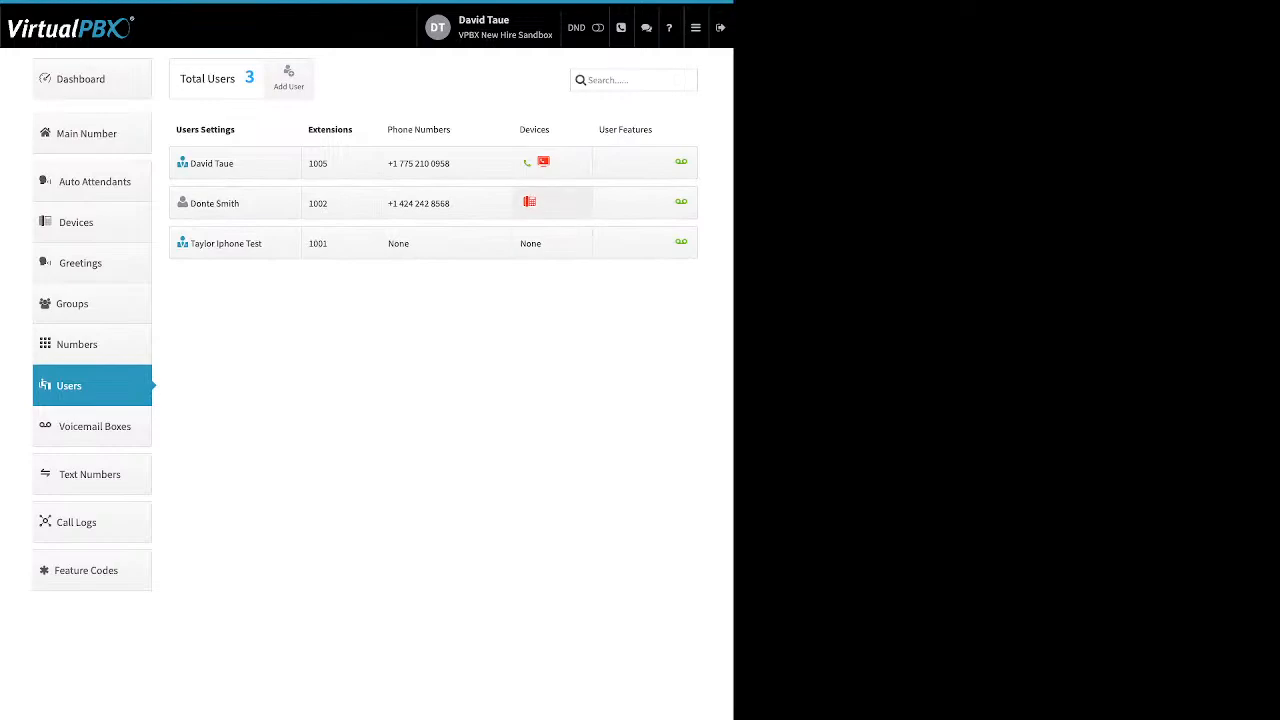
pyautogui.click(551, 203)
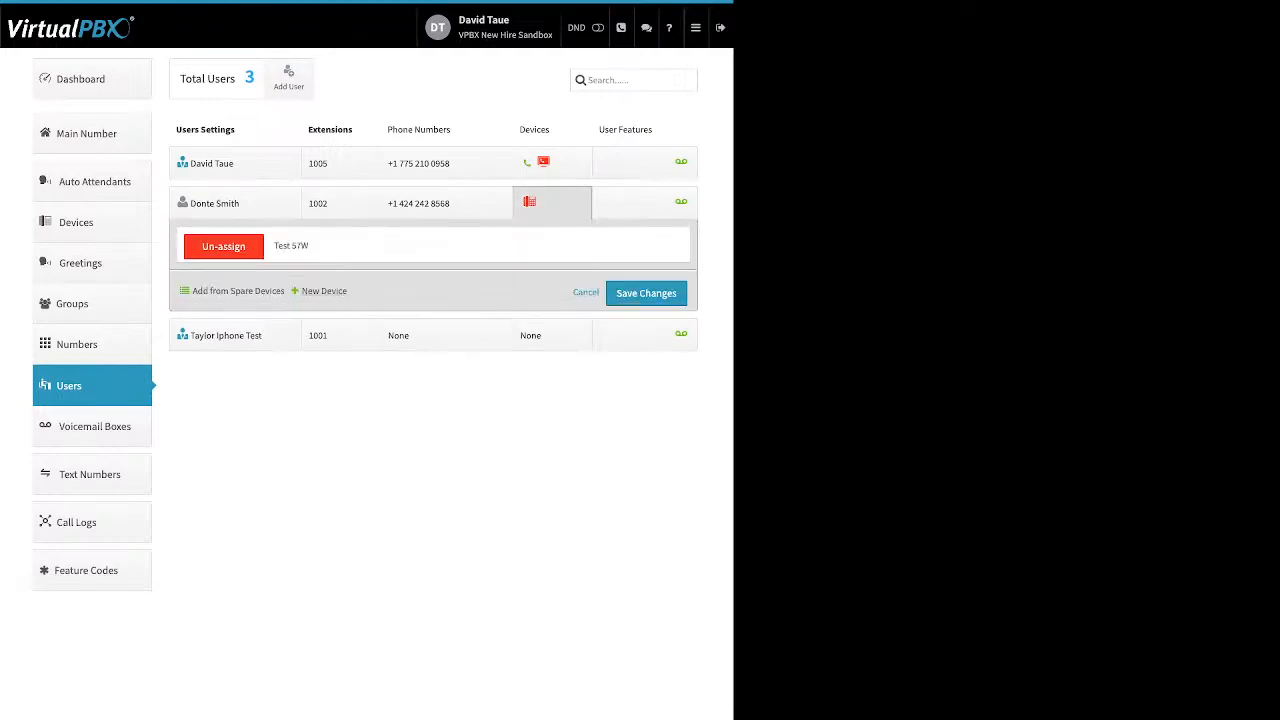
pyautogui.click(324, 291)
pyautogui.click(346, 352)
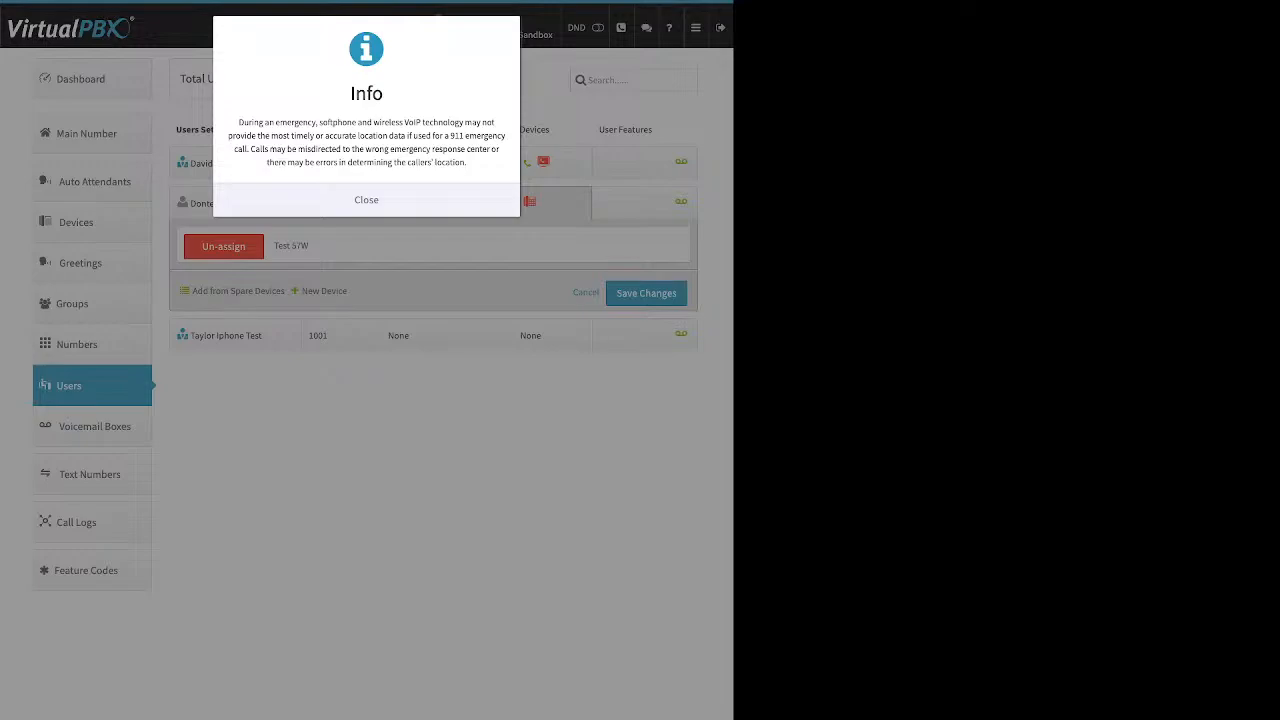
# Step: Dismiss the softphone 911 limitations notice
pyautogui.click(366, 200)
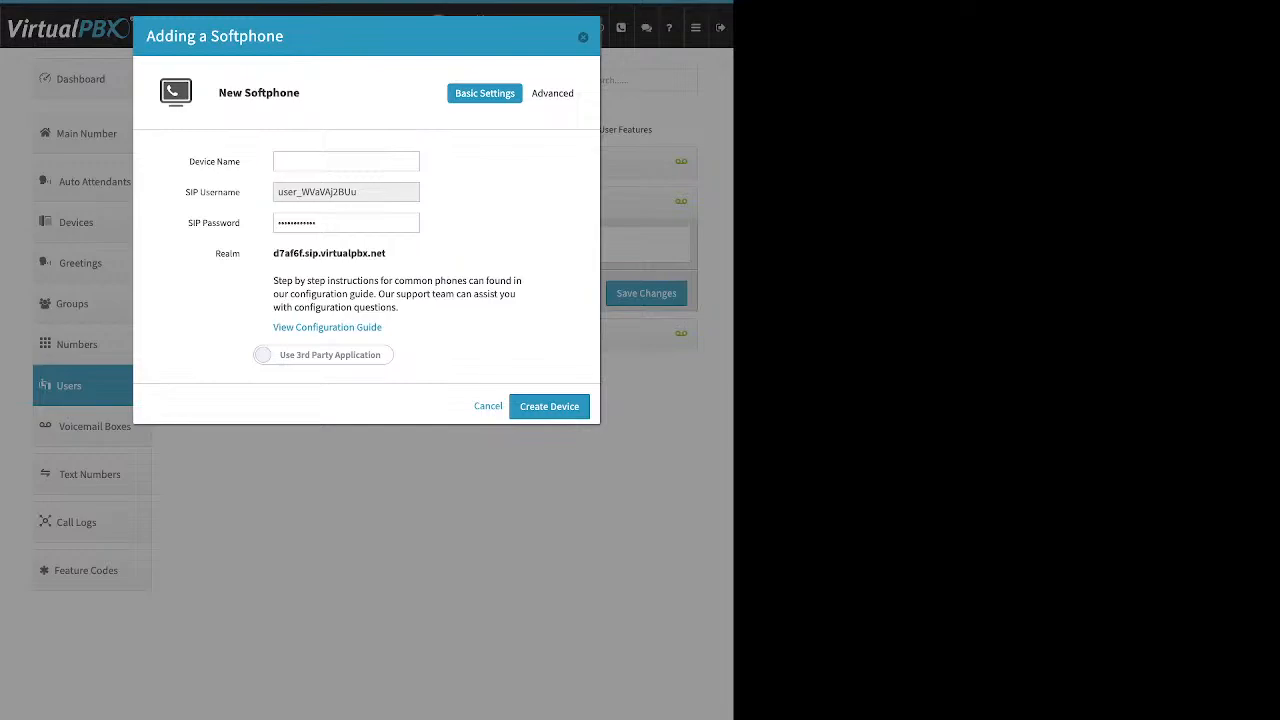
# Step: Review the softphone's pre-filled SIP username, password and realm, then switch to Use VirtualPBX Application
pyautogui.moveTo(189, 161); pyautogui.dragTo(241, 162)
pyautogui.moveTo(360, 192); pyautogui.dragTo(277, 192)
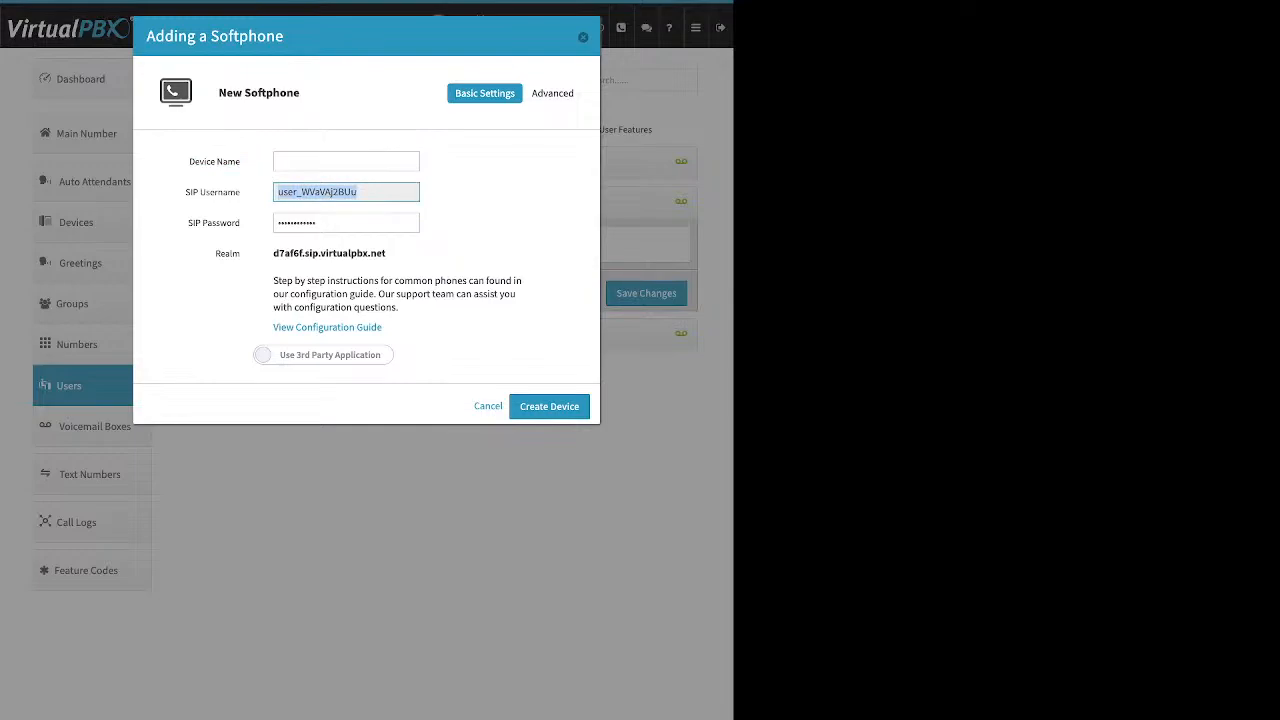
pyautogui.click(350, 223)
pyautogui.moveTo(350, 223); pyautogui.dragTo(277, 223)
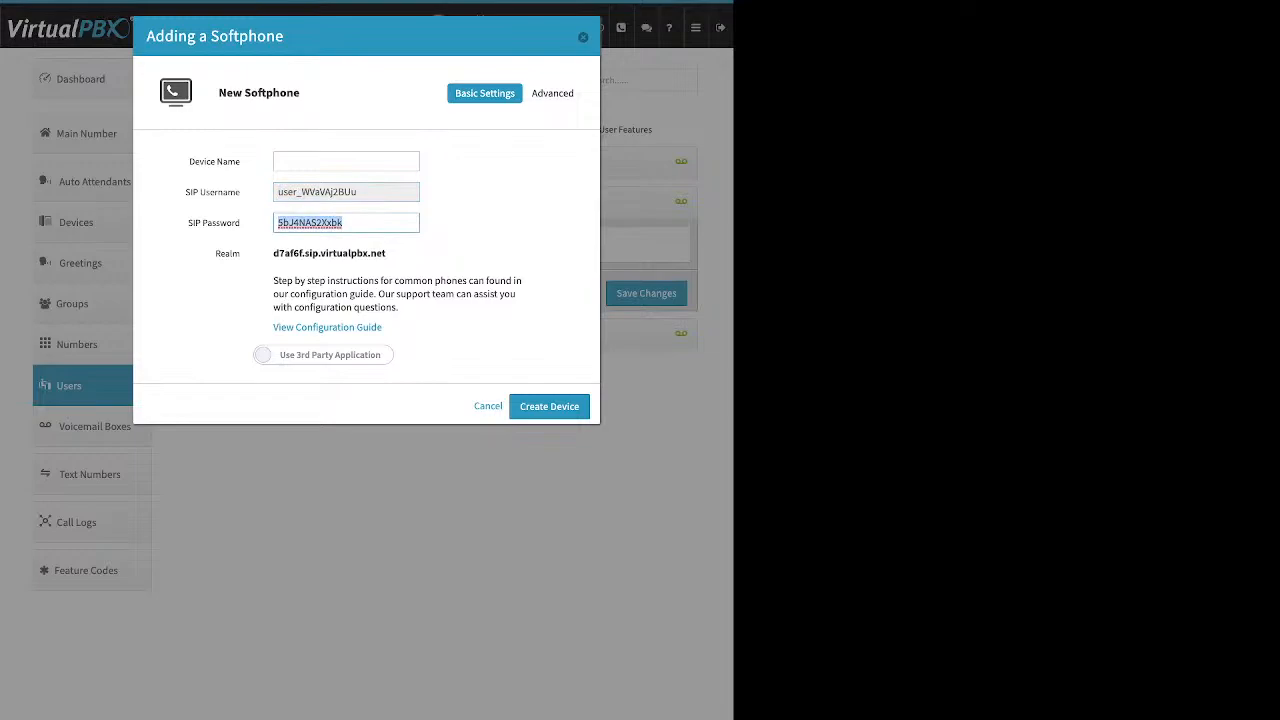
pyautogui.moveTo(386, 253); pyautogui.dragTo(272, 253)
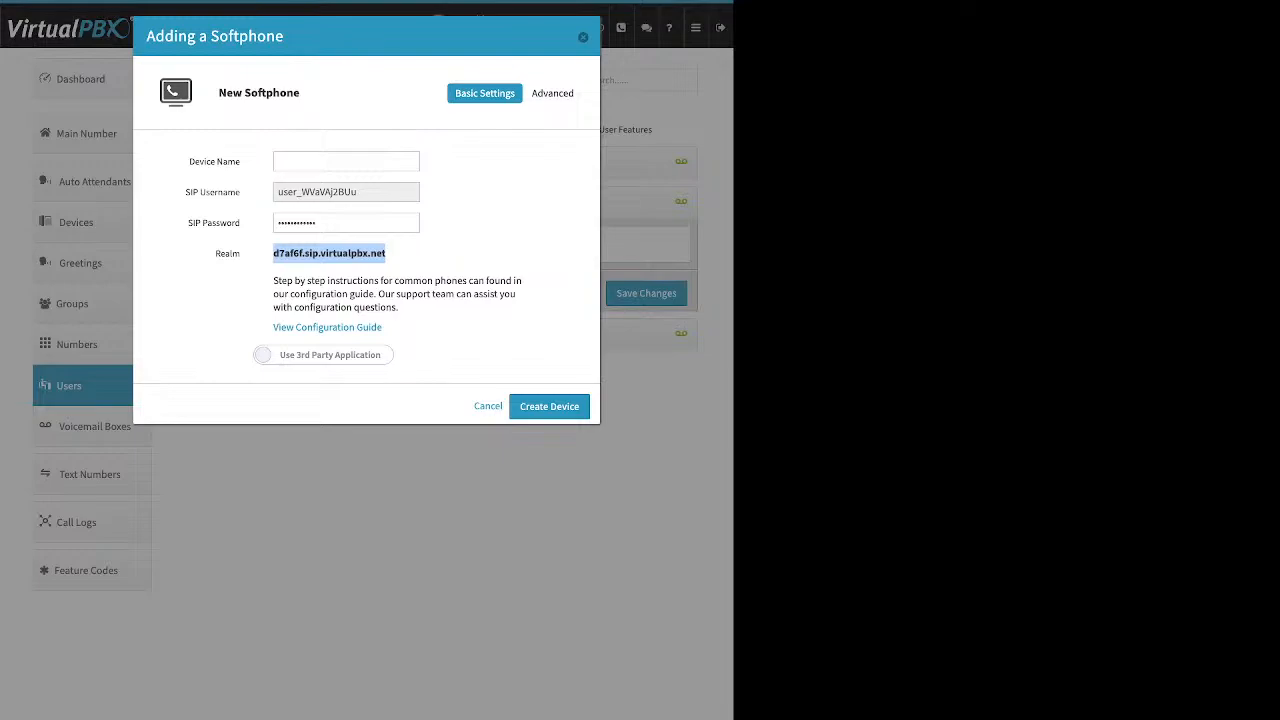
pyautogui.click(420, 256)
pyautogui.moveTo(384, 328); pyautogui.dragTo(272, 328)
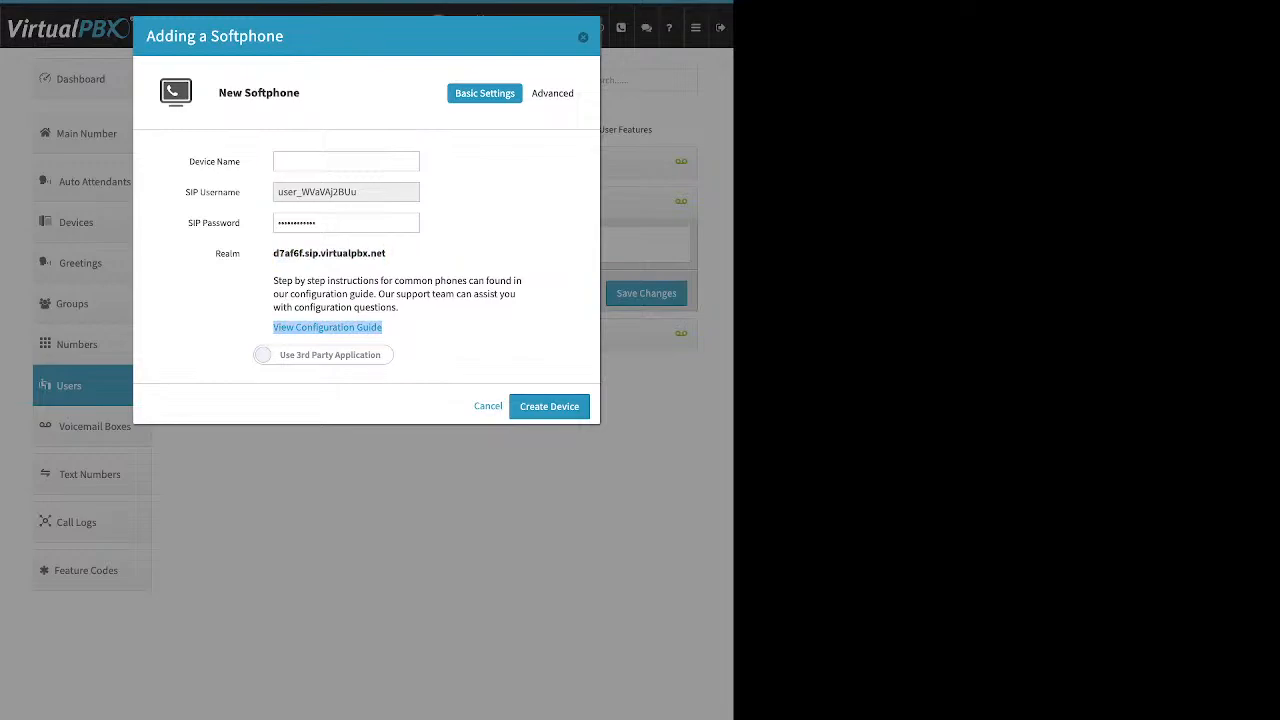
pyautogui.click(264, 329)
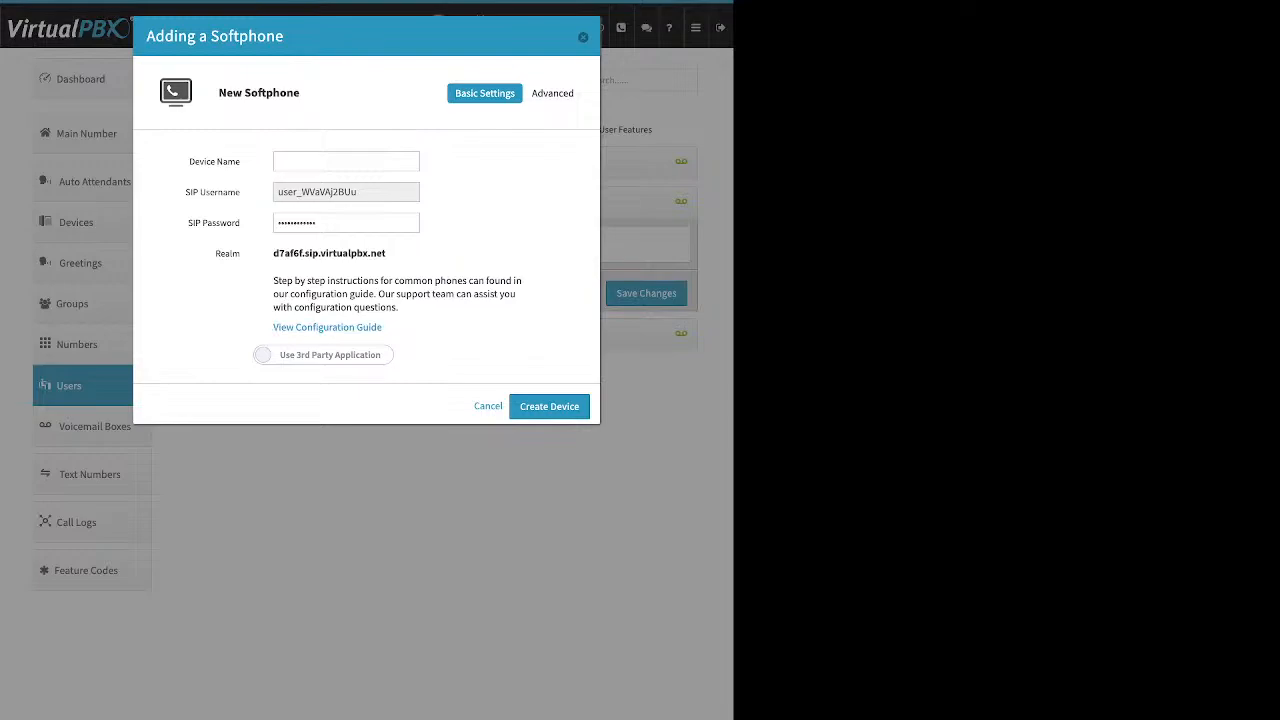
pyautogui.click(323, 355)
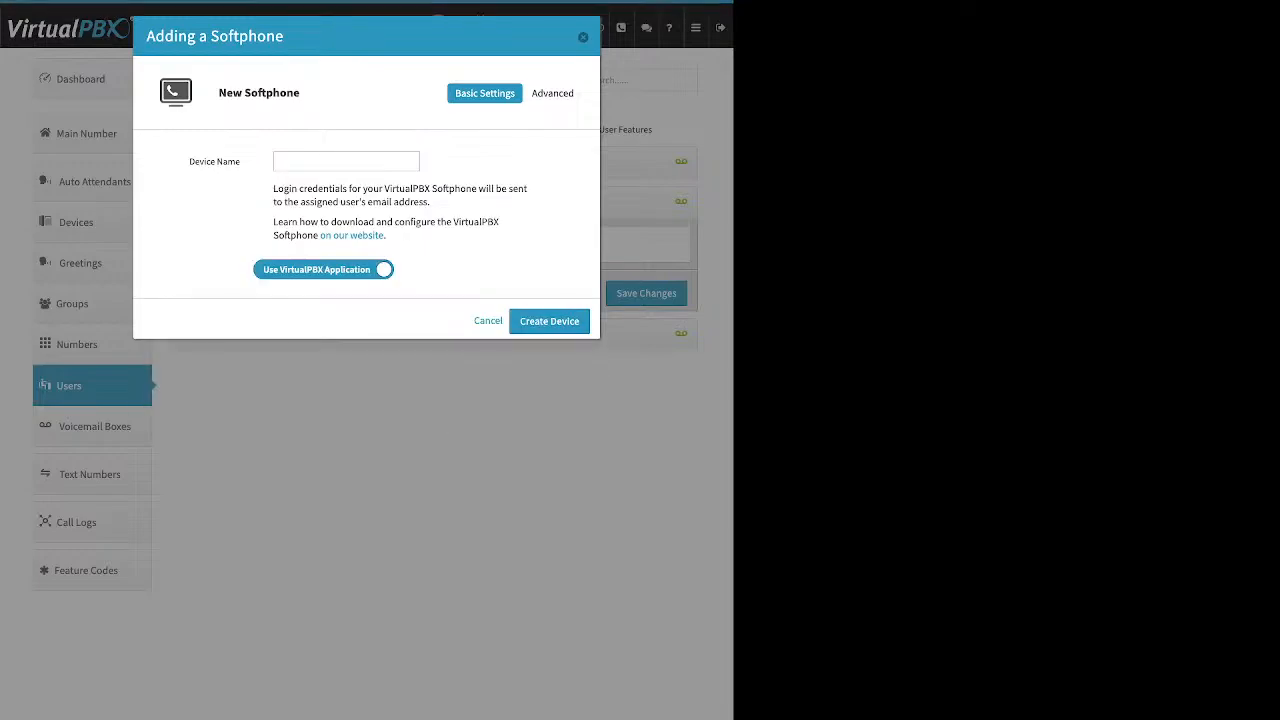
# Step: Create the softphone named 'test softphone', then cancel the device panel's unsaved changes
pyautogui.click(346, 161)
pyautogui.click(549, 321)
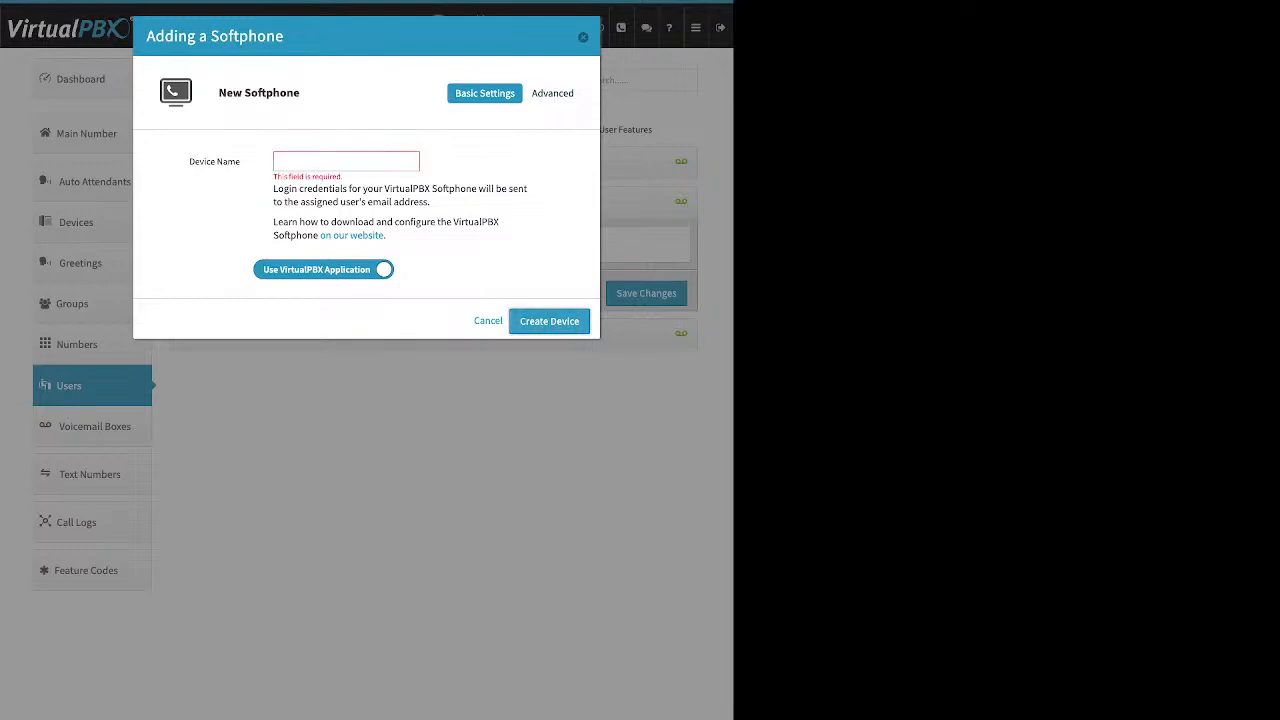
pyautogui.write('test softphone')
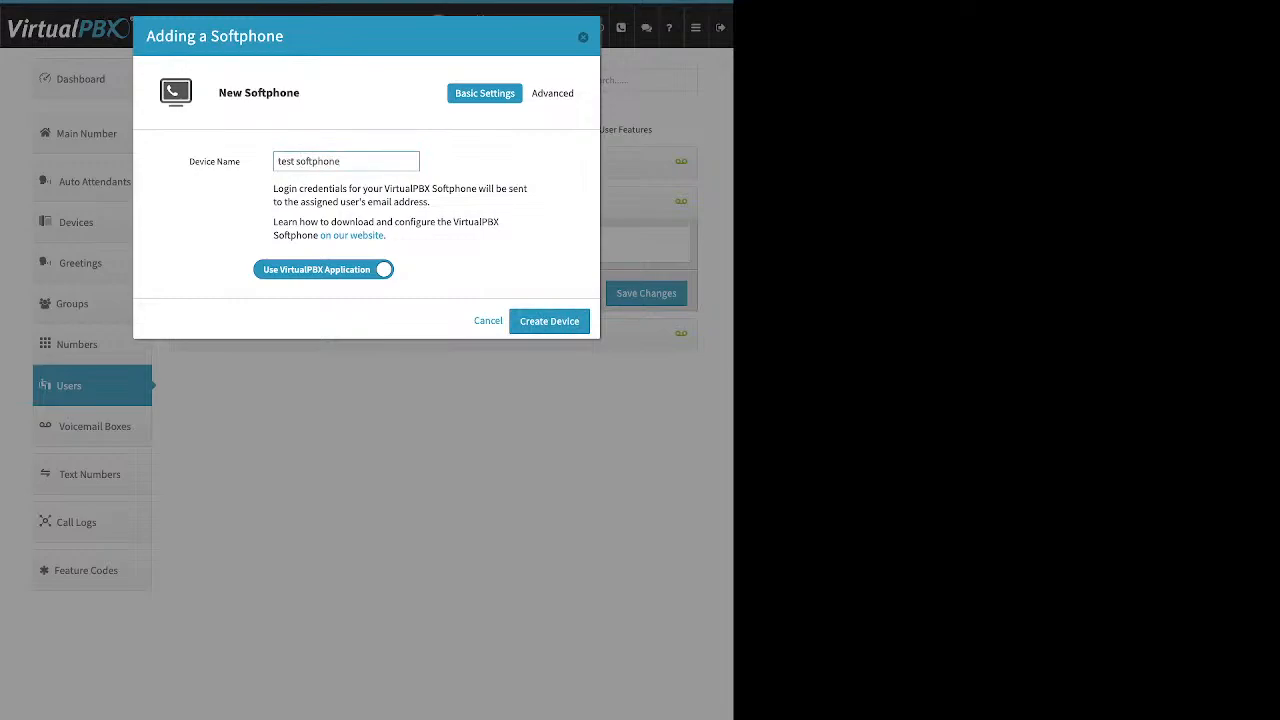
pyautogui.press('Return')
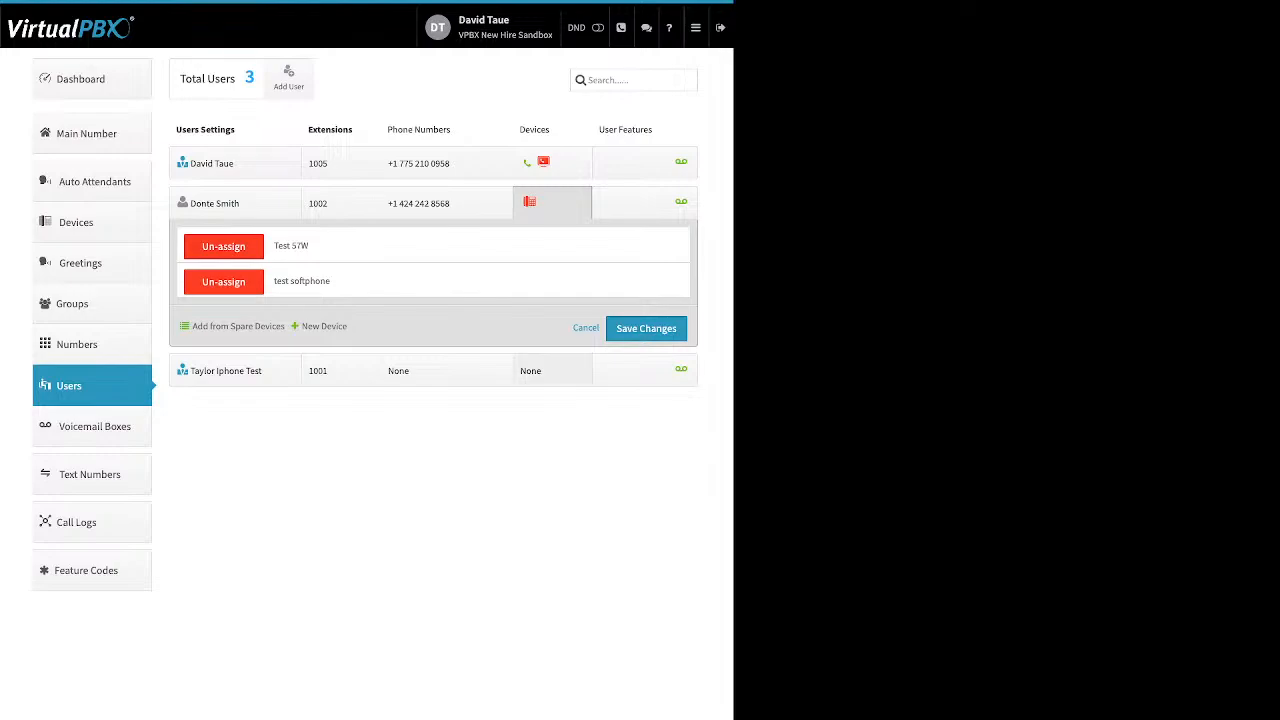
pyautogui.click(586, 328)
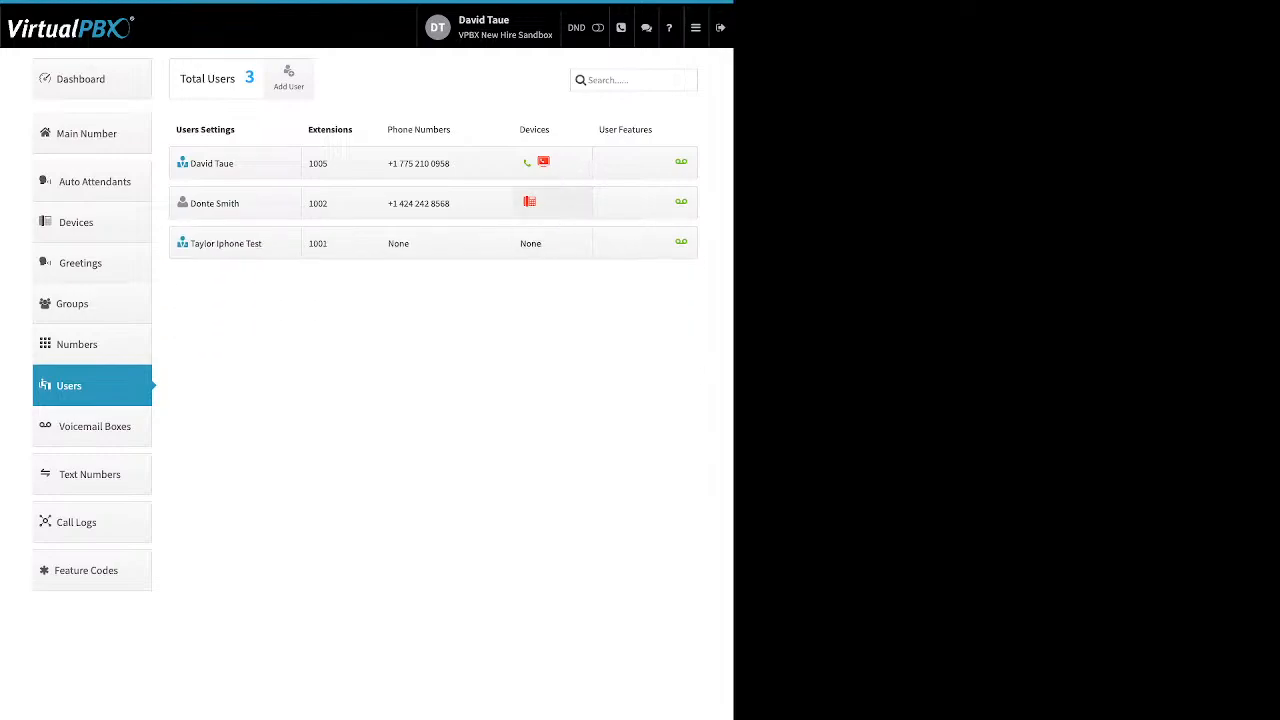
# Step: Expand extension 1002's devices, choose a new Web Phone, and dismiss the 911 warning
pyautogui.click(550, 203)
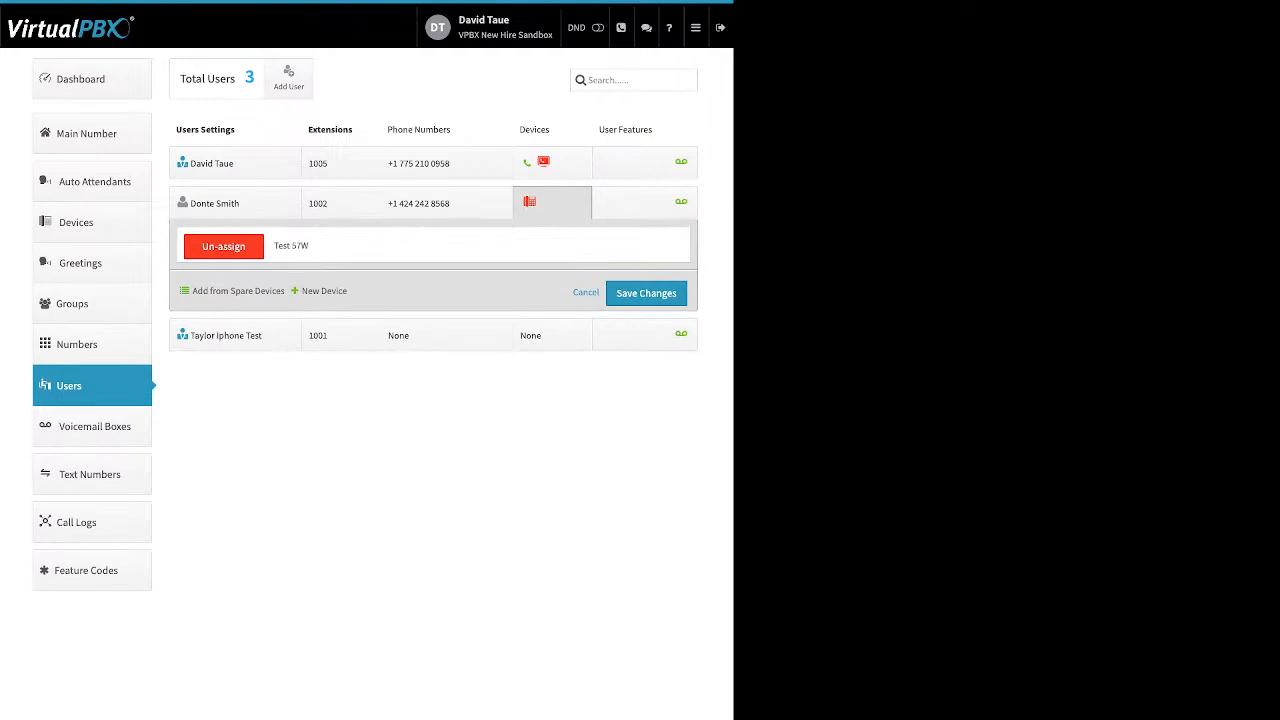
pyautogui.click(324, 291)
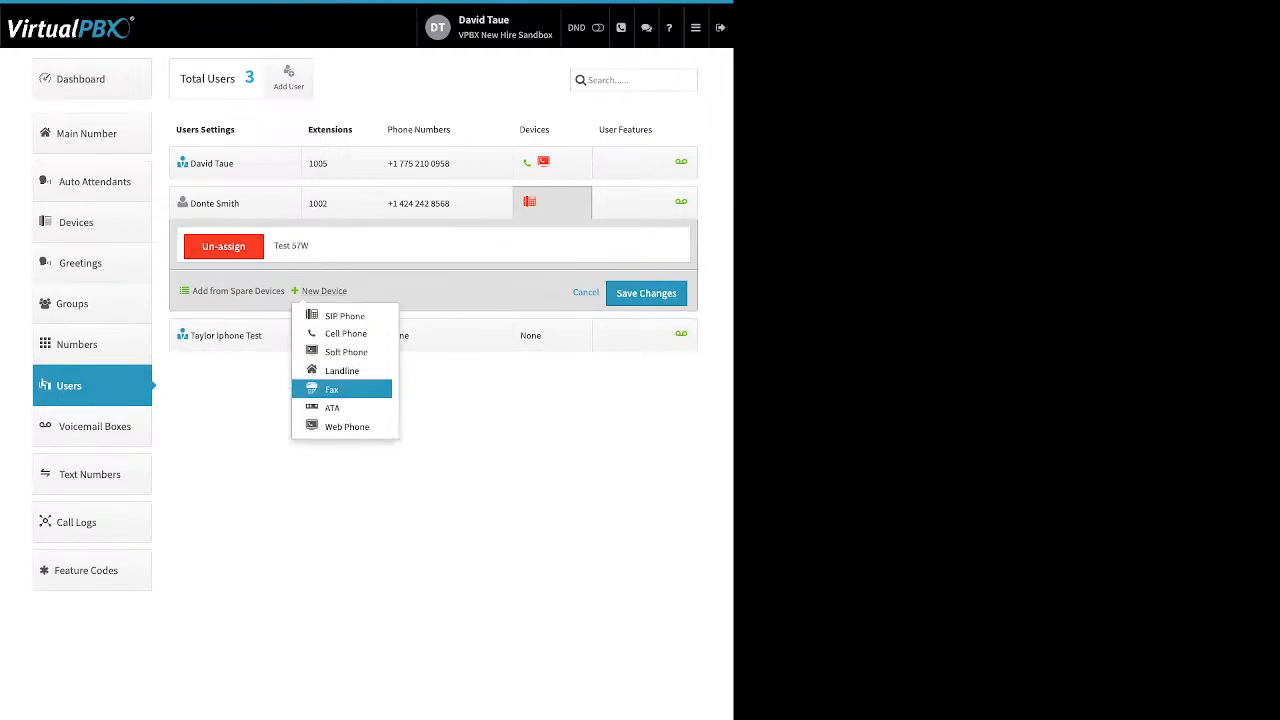
pyautogui.click(346, 426)
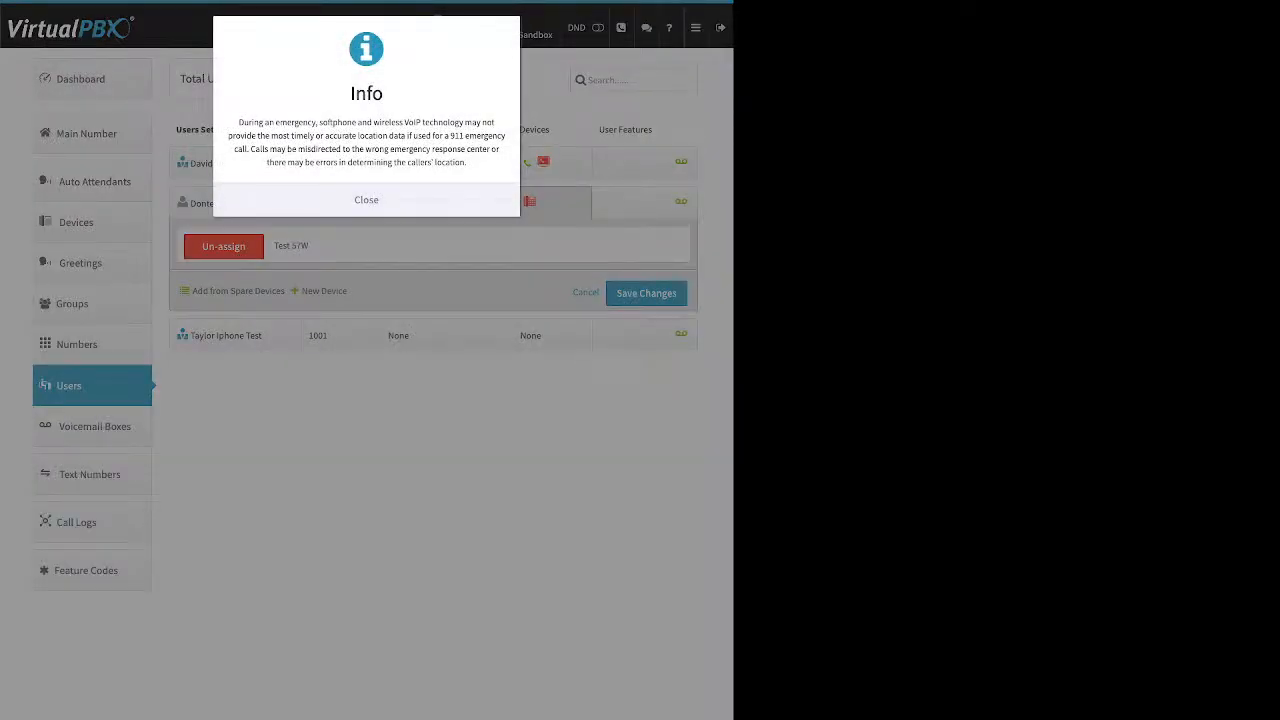
pyautogui.click(366, 200)
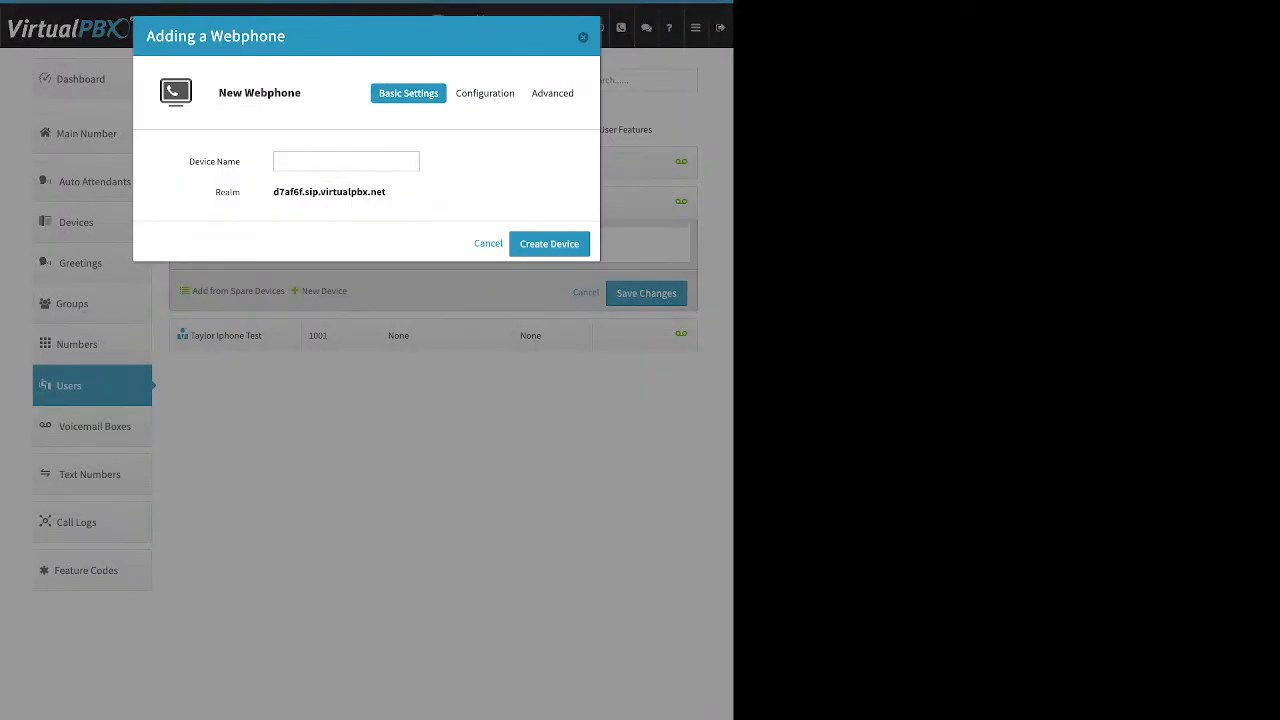
# Step: Add a device named 'webphone', cancel it, and show extension 1005's user features
pyautogui.click(346, 161)
pyautogui.write('webphone')
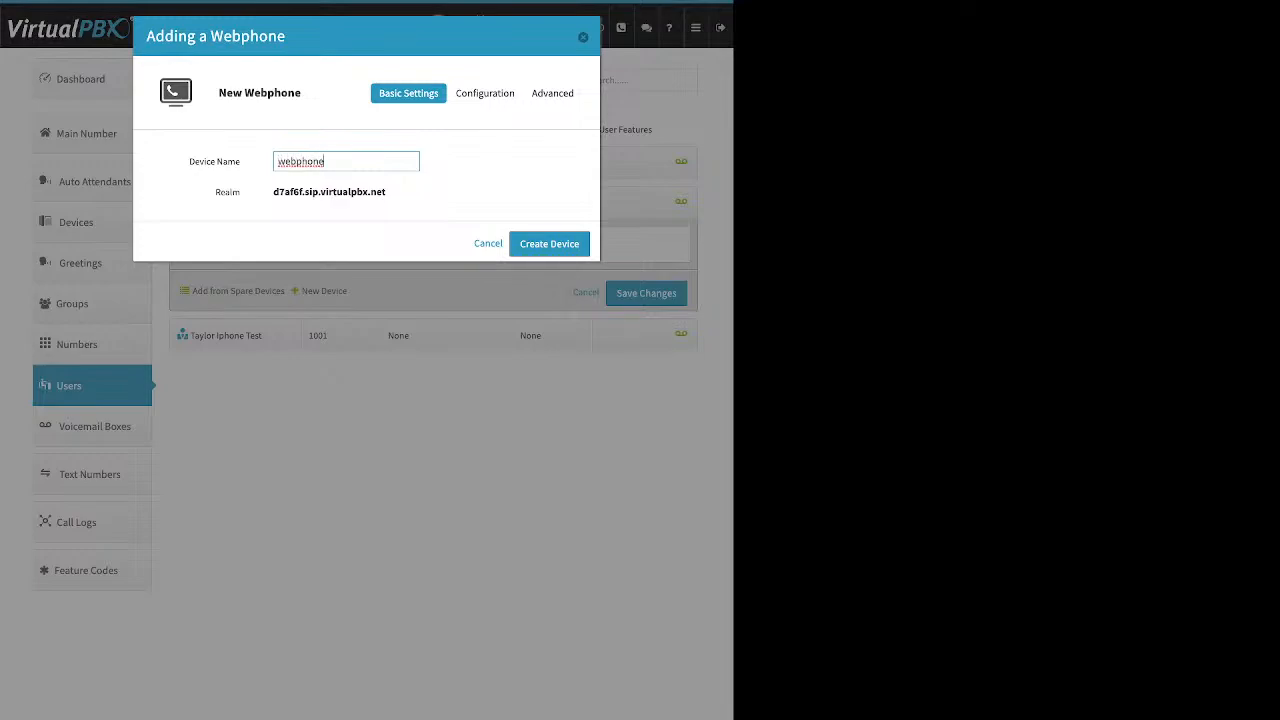
pyautogui.press('Return')
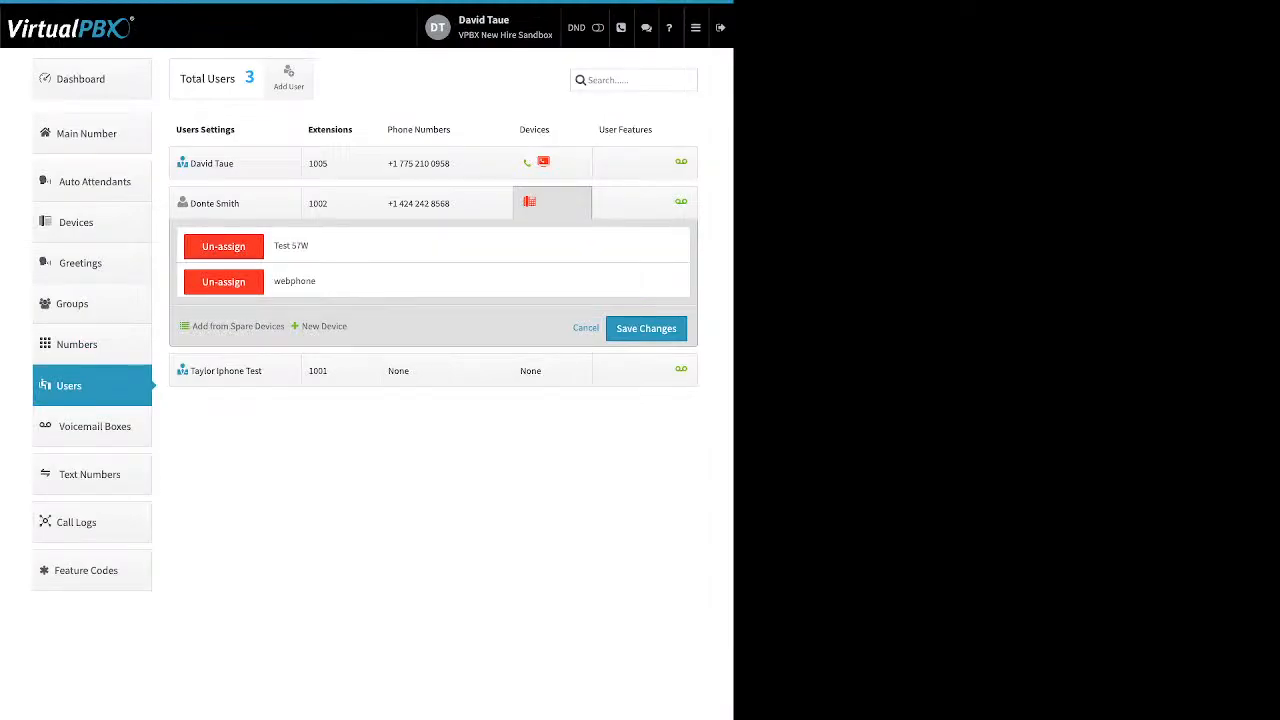
pyautogui.click(586, 328)
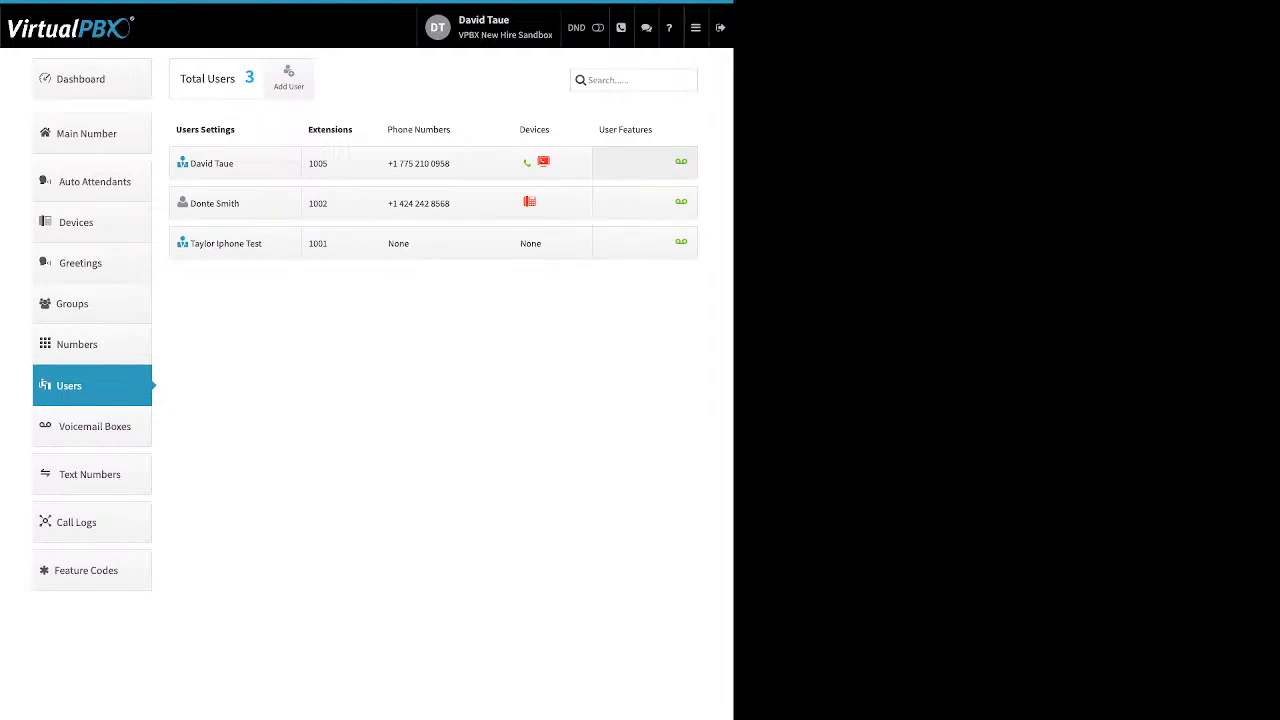
pyautogui.click(645, 163)
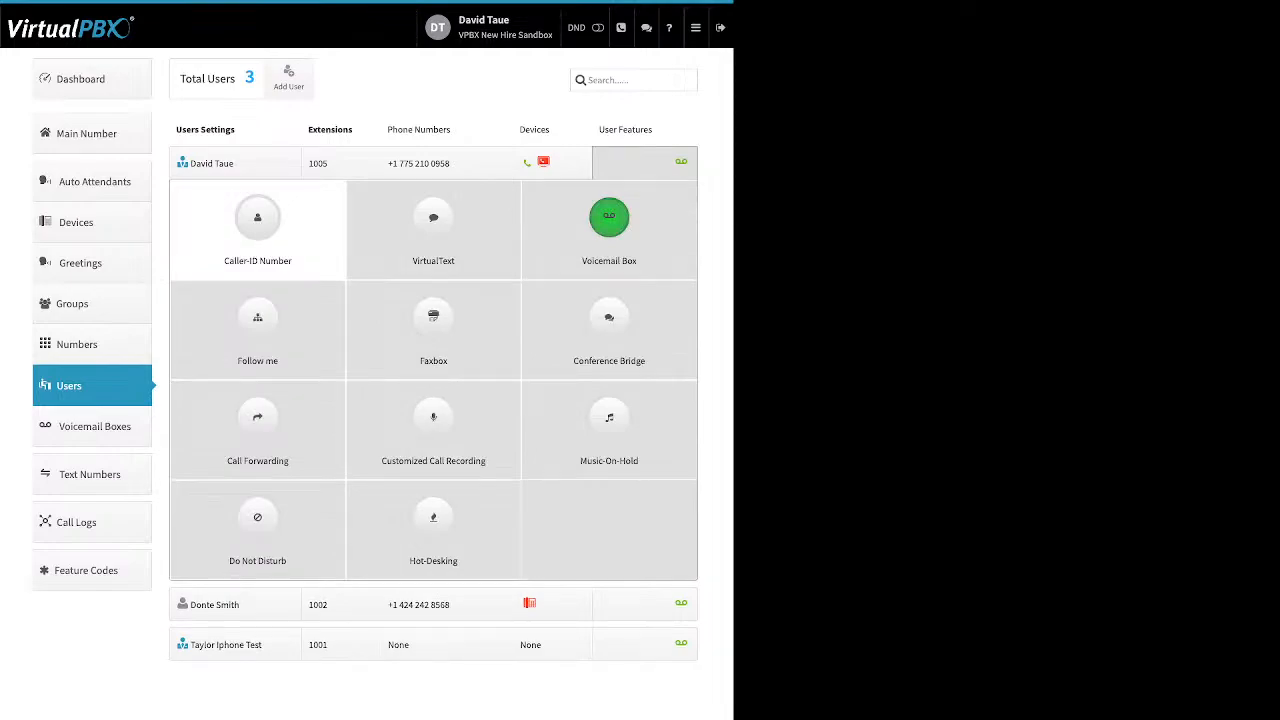
# Step: Turn on Caller-ID Number for extension 1005, keep the user's existing number, and close the dialog
pyautogui.click(257, 225)
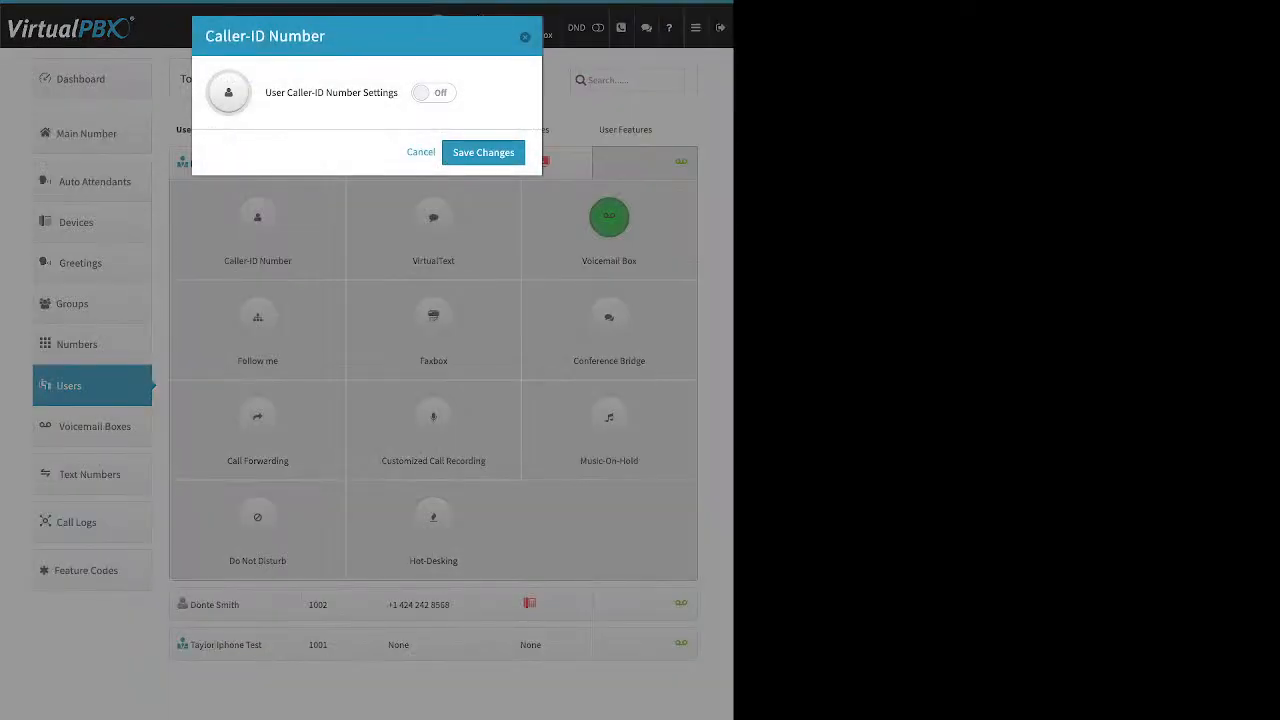
pyautogui.click(434, 93)
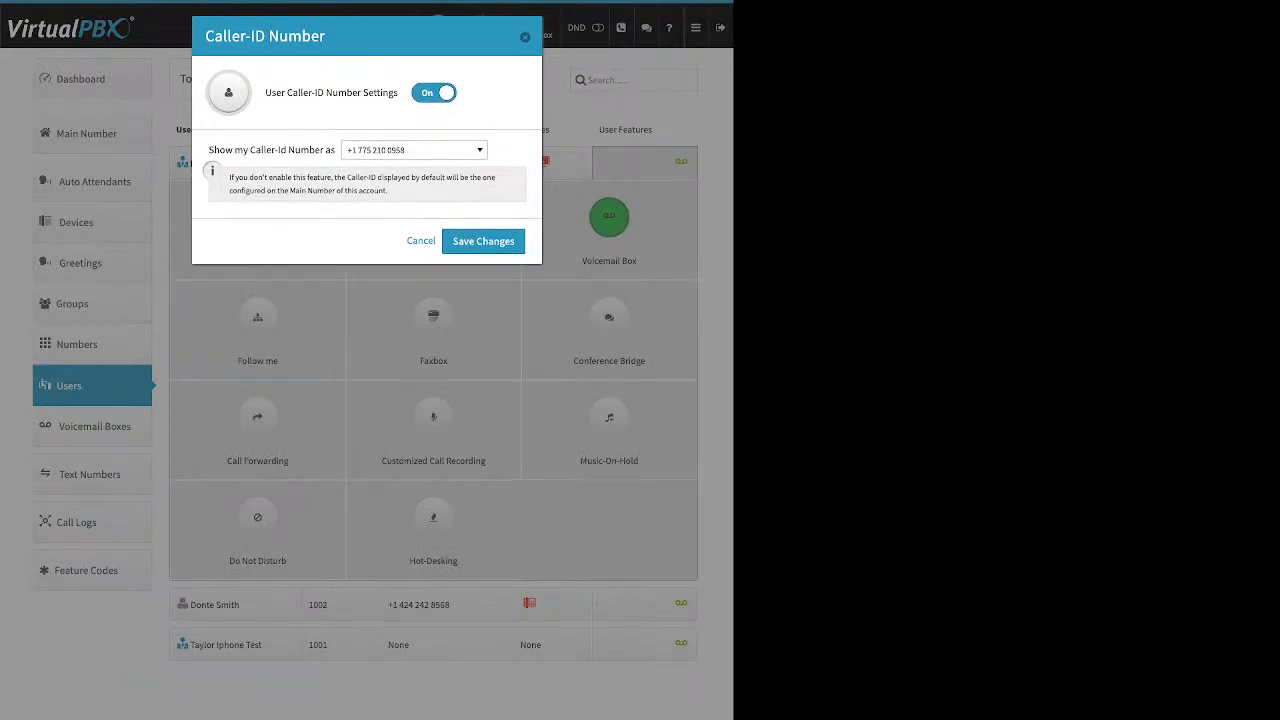
pyautogui.click(414, 150)
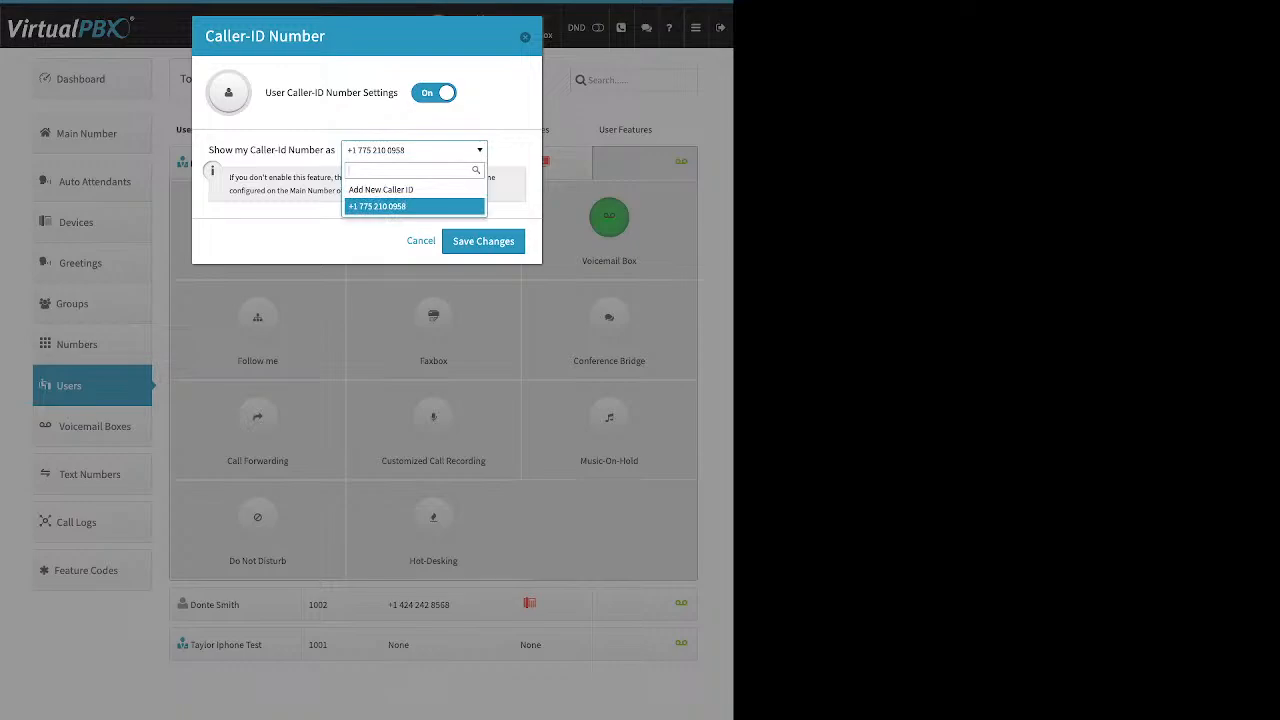
pyautogui.click(414, 206)
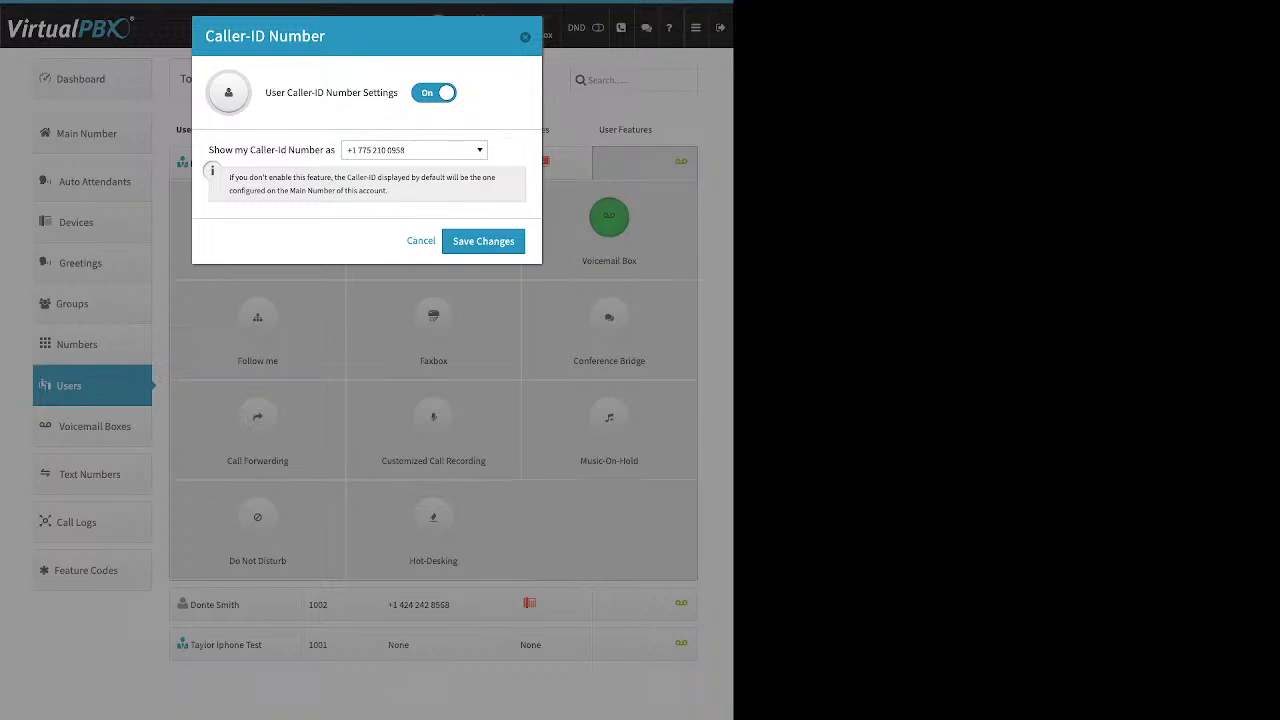
pyautogui.click(525, 37)
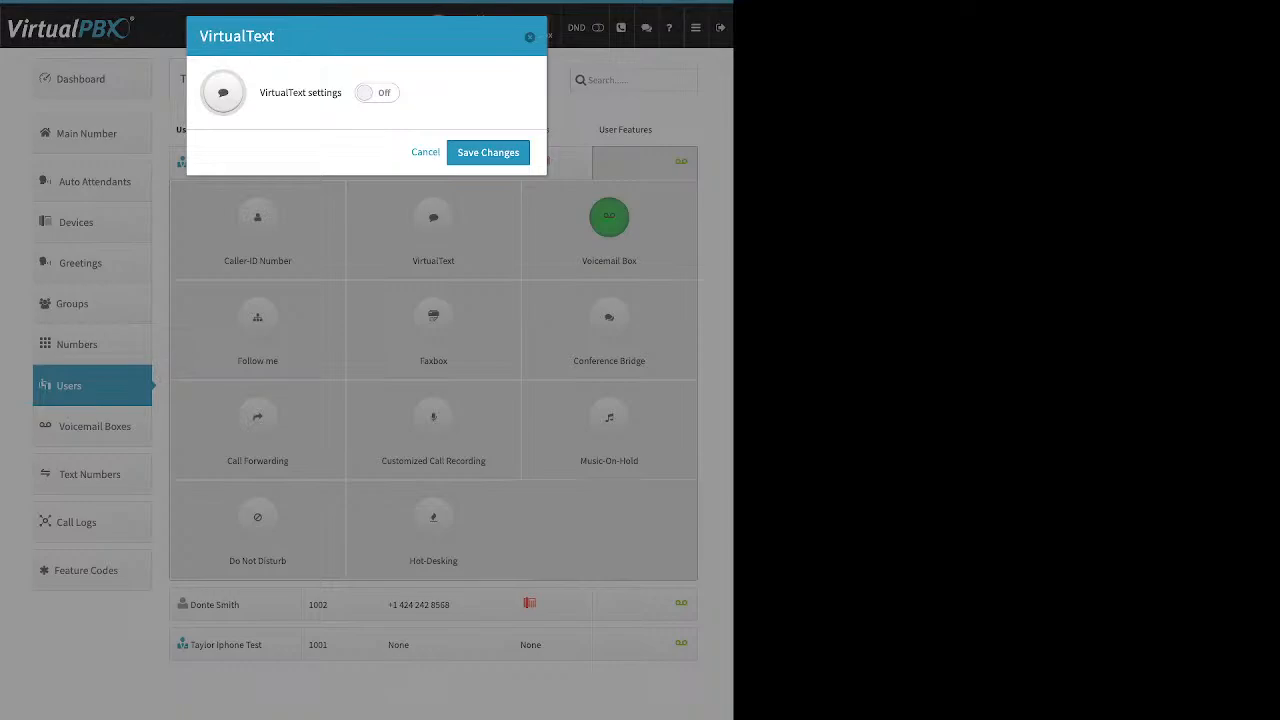
# Step: Toggle VirtualText on, check the Virtual Text number choice, then close the dialog
pyautogui.click(377, 93)
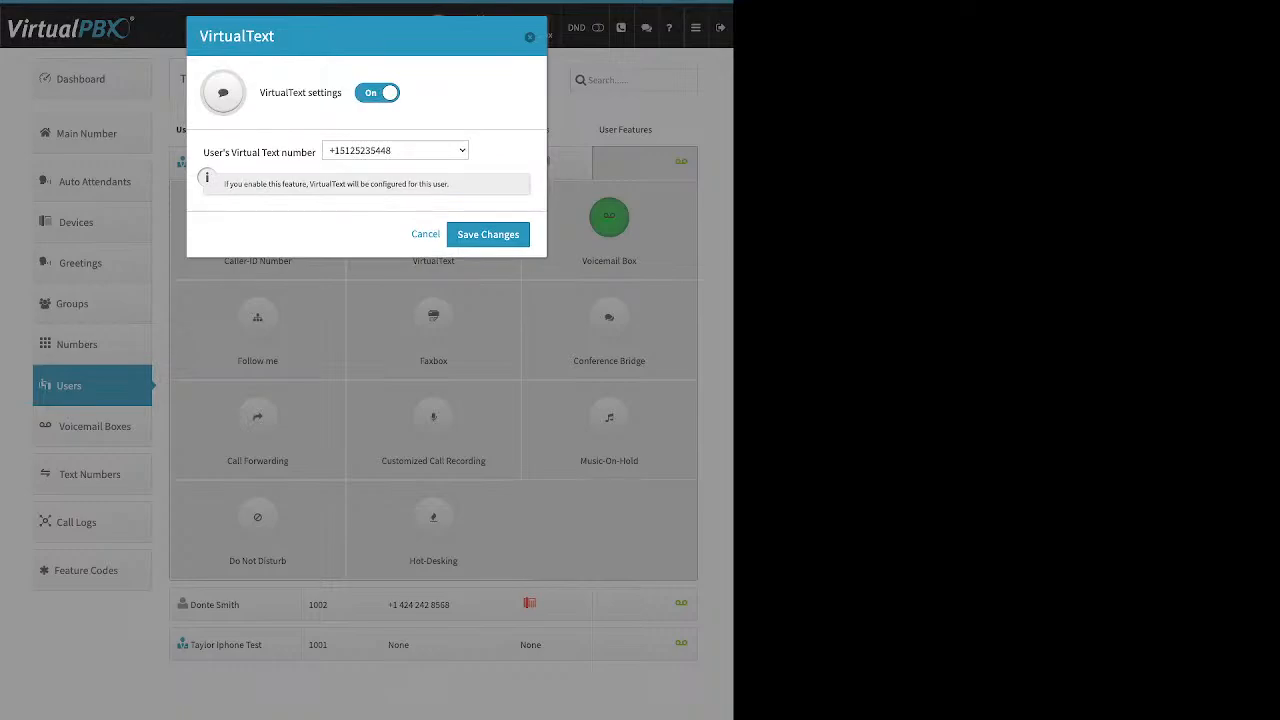
pyautogui.click(395, 150)
pyautogui.click(488, 235)
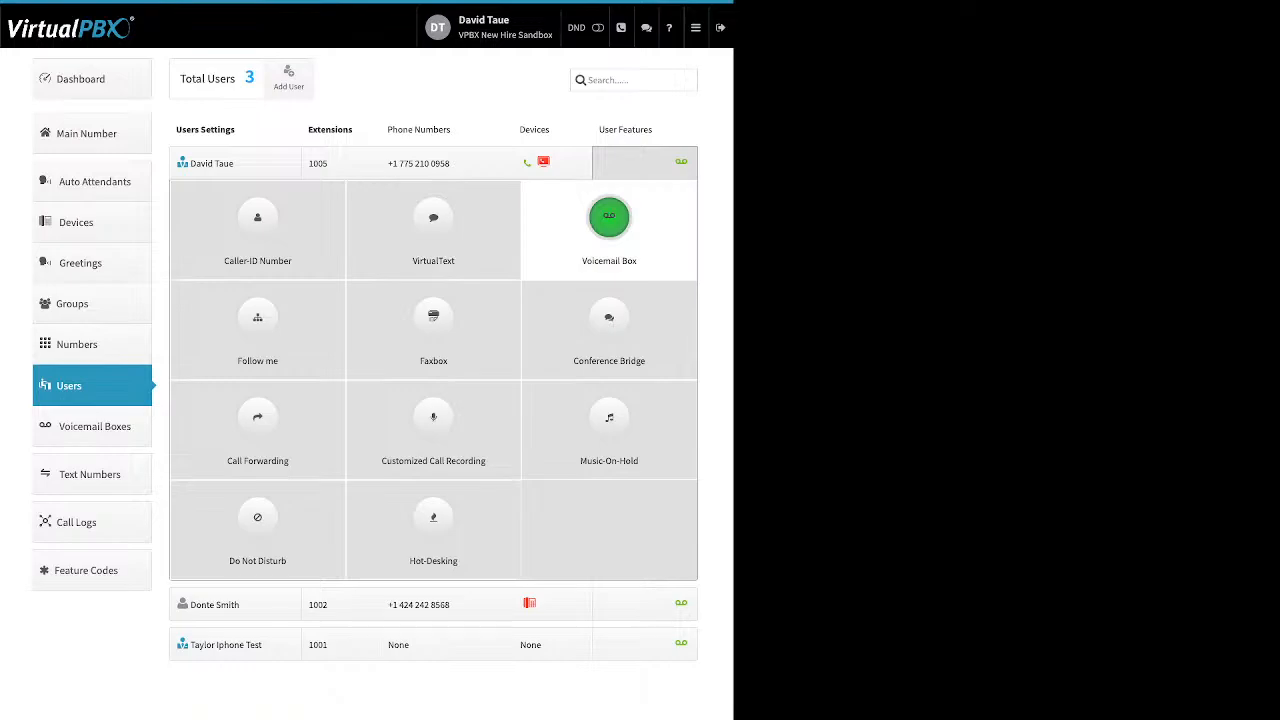
pyautogui.click(609, 230)
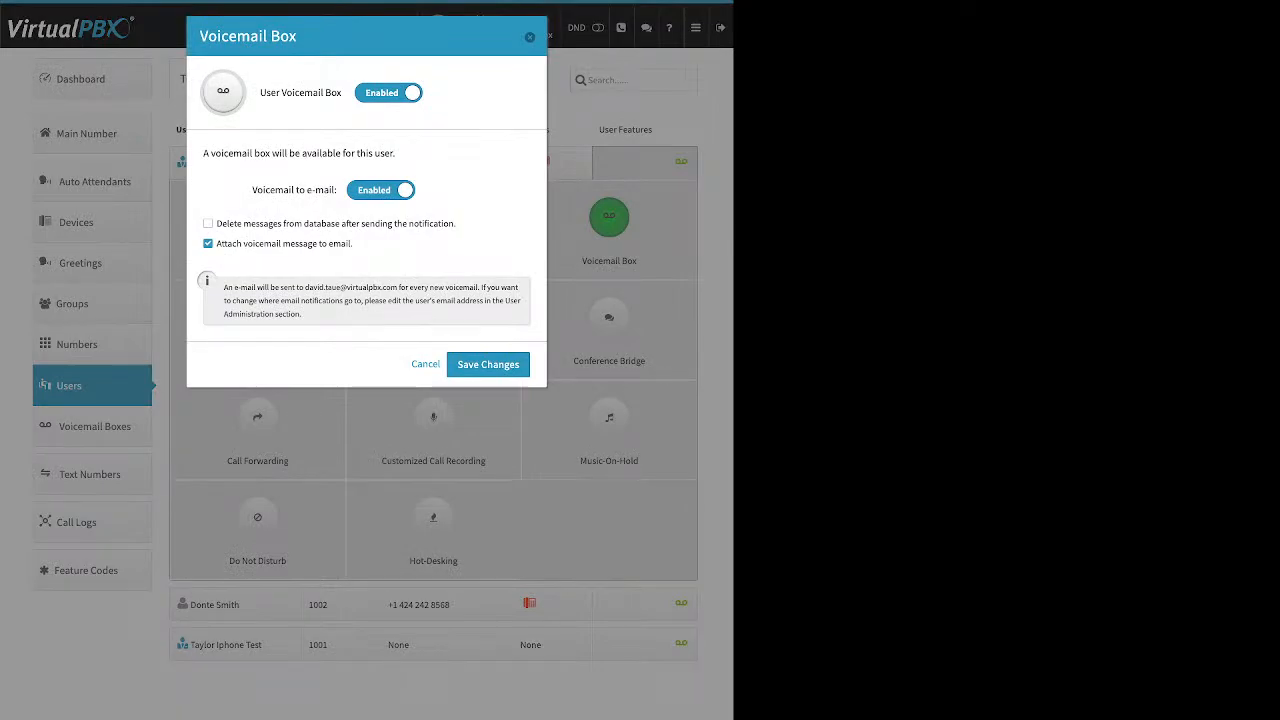
pyautogui.moveTo(354, 244); pyautogui.dragTo(277, 244)
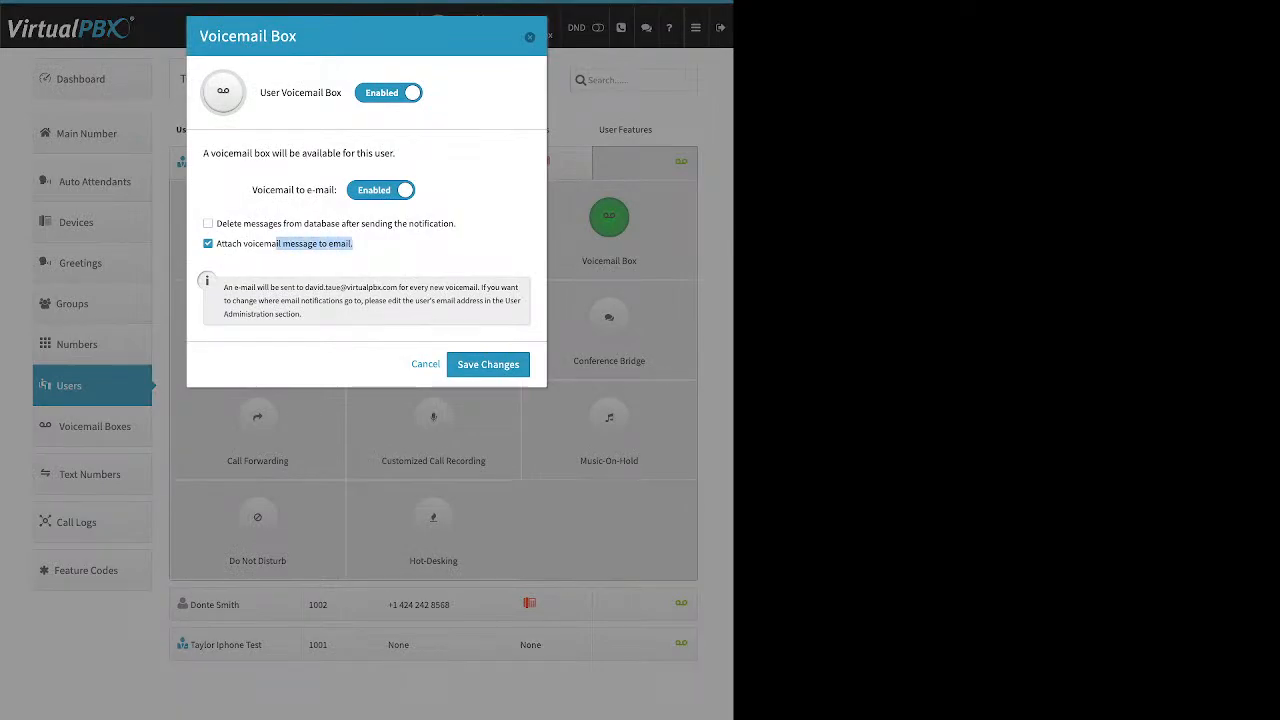
pyautogui.click(355, 244)
pyautogui.moveTo(355, 244); pyautogui.dragTo(216, 244)
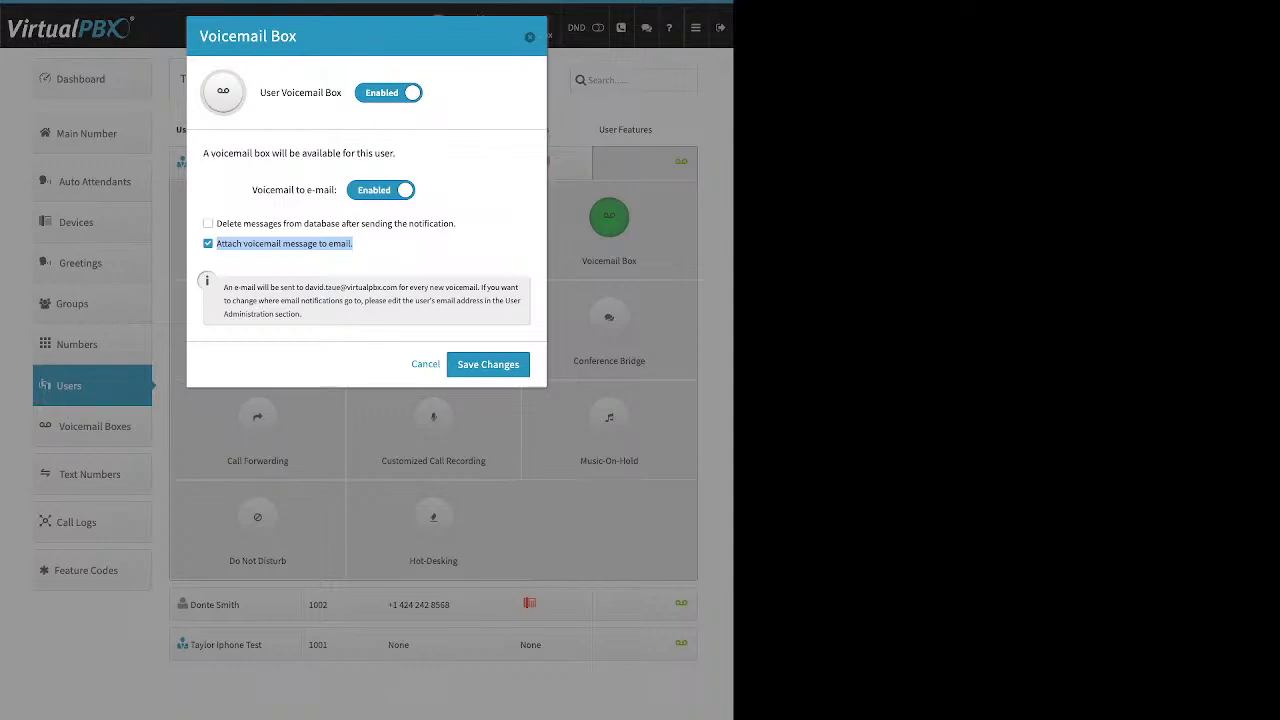
pyautogui.click(392, 252)
# Step: Close the Voicemail Box settings and bring up extension 1005's Follow me settings
pyautogui.click(530, 37)
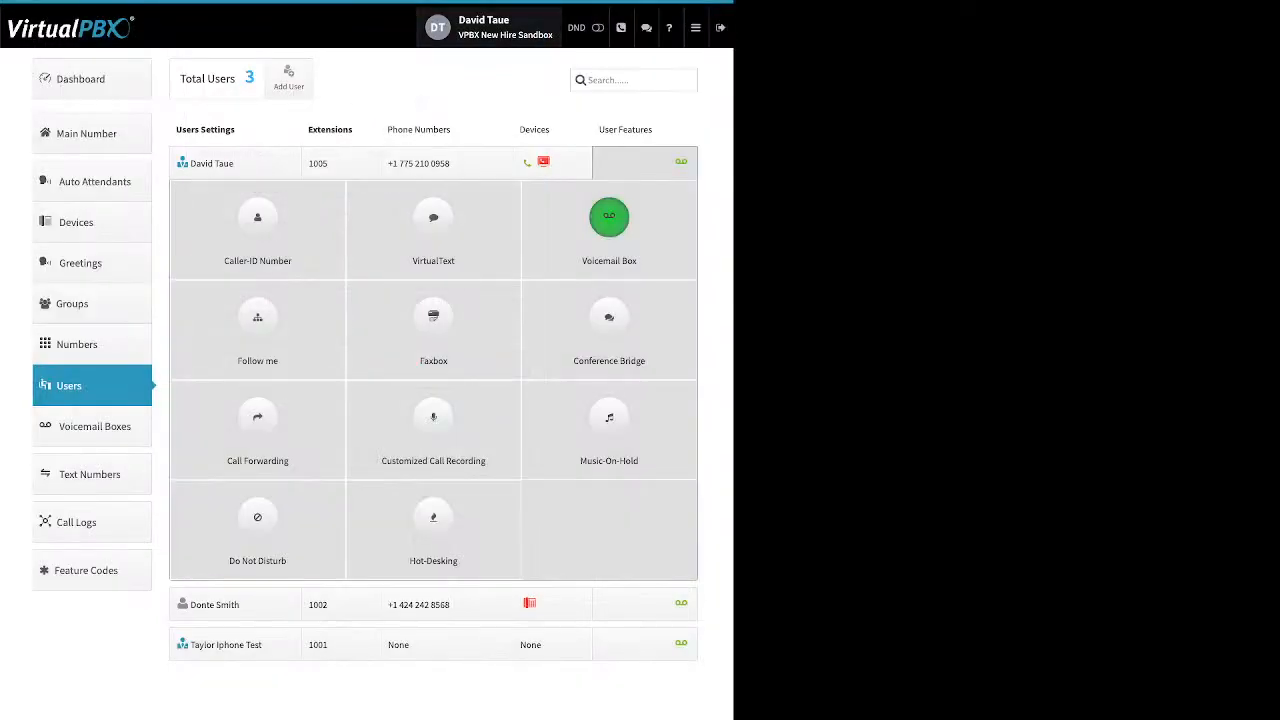
pyautogui.moveTo(696, 28)
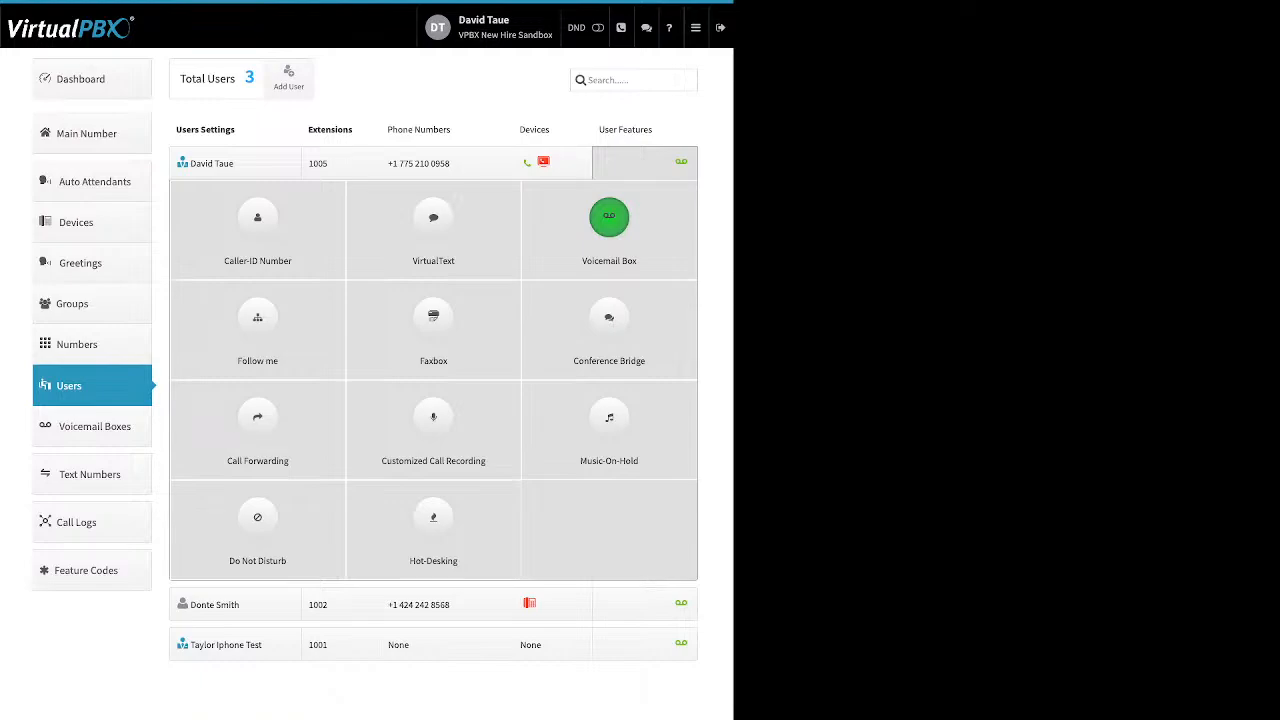
pyautogui.click(257, 320)
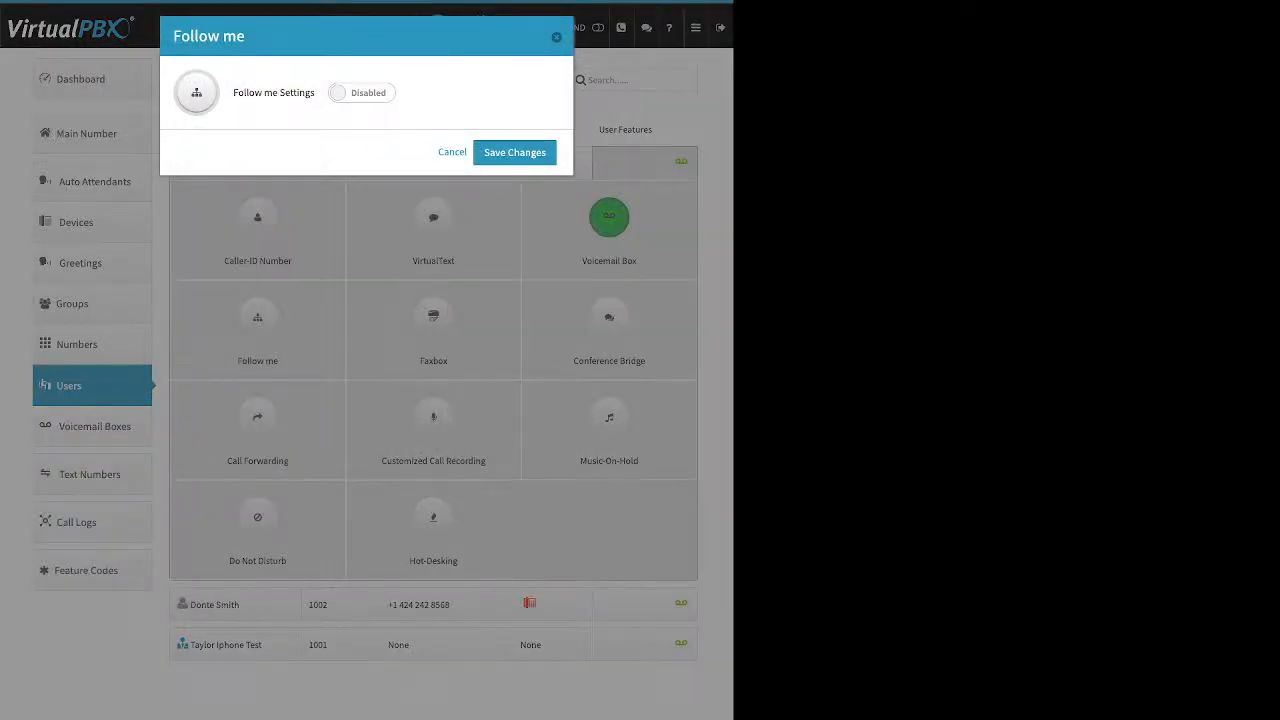
# Step: Enable Follow me and let both the web phone and cell phone ring
pyautogui.click(362, 93)
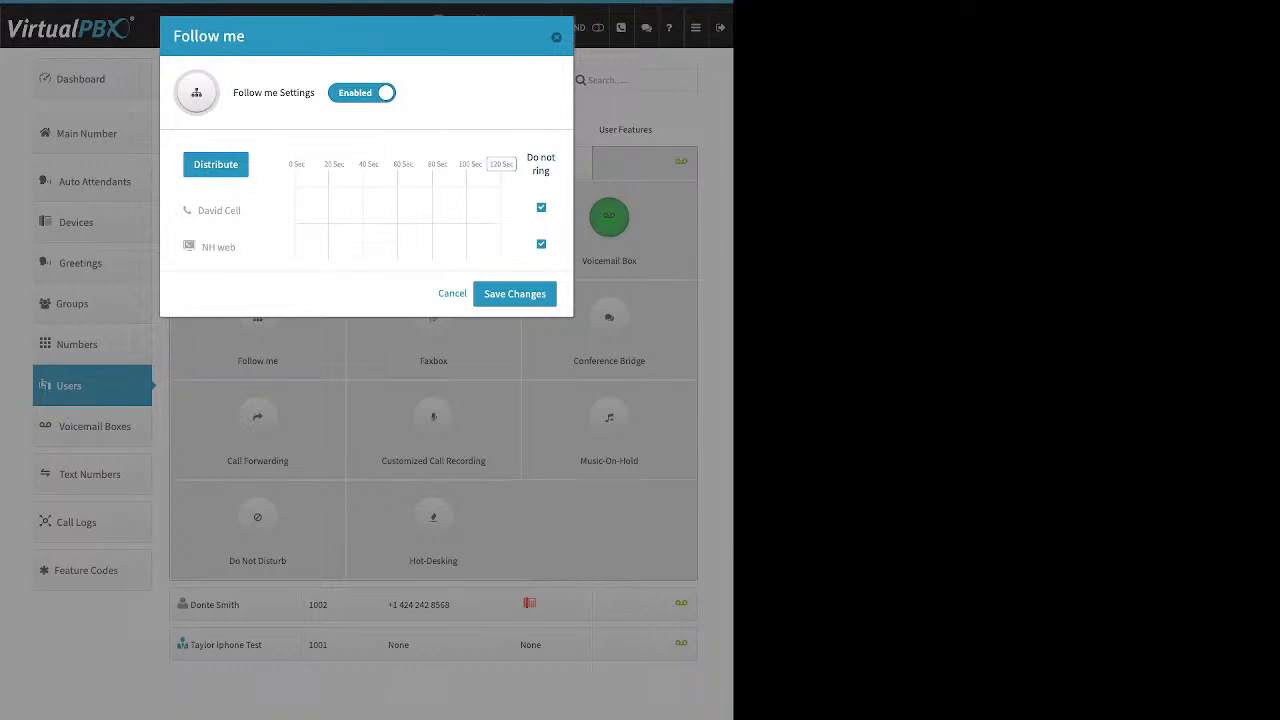
pyautogui.click(541, 244)
pyautogui.click(541, 208)
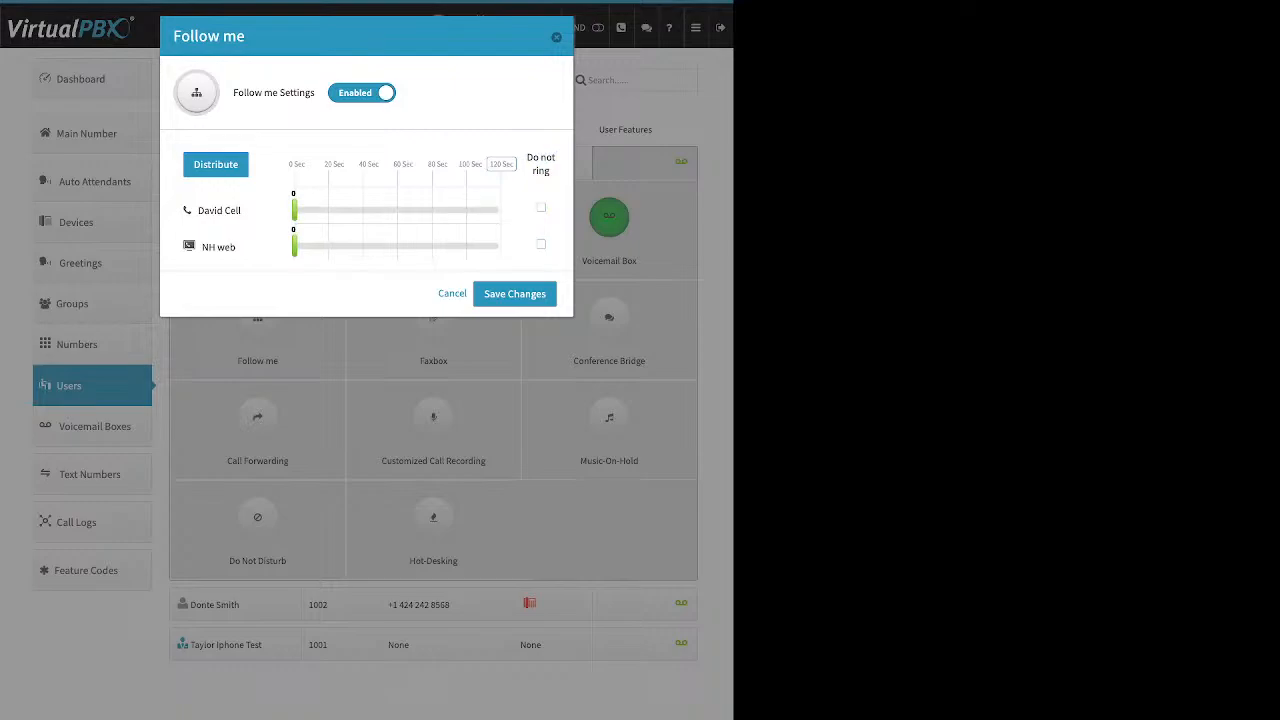
pyautogui.moveTo(294, 247); pyautogui.dragTo(388, 247)
pyautogui.moveTo(294, 210); pyautogui.dragTo(413, 210)
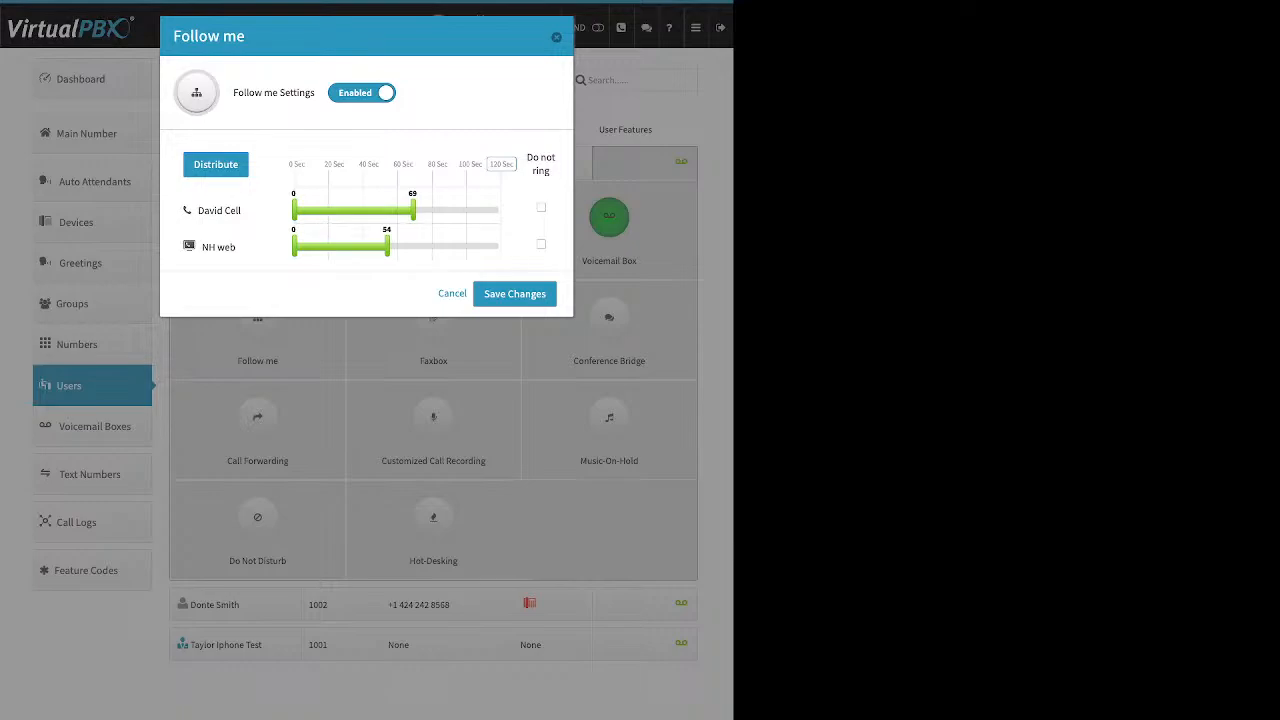
# Step: Set a 60-second maximum, put the web phone first, split ring time evenly, and save
pyautogui.click(502, 164)
pyautogui.write('60')
pyautogui.press('Return')
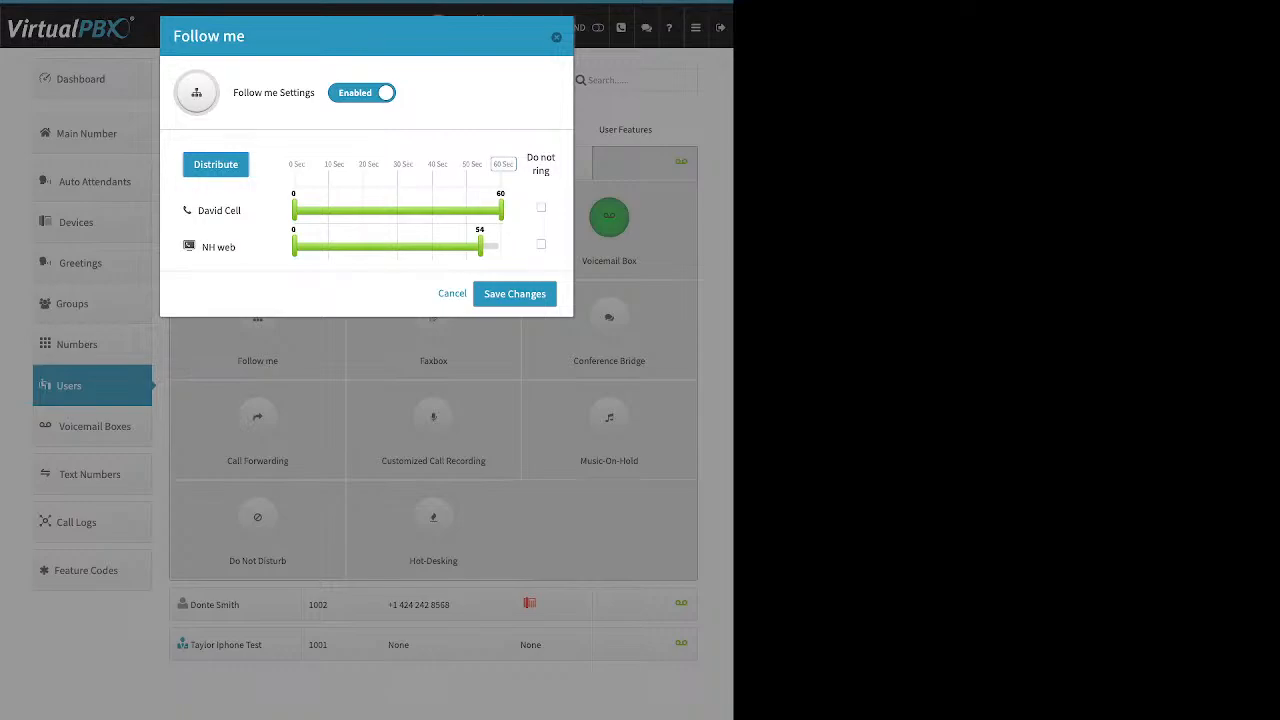
pyautogui.click(216, 165)
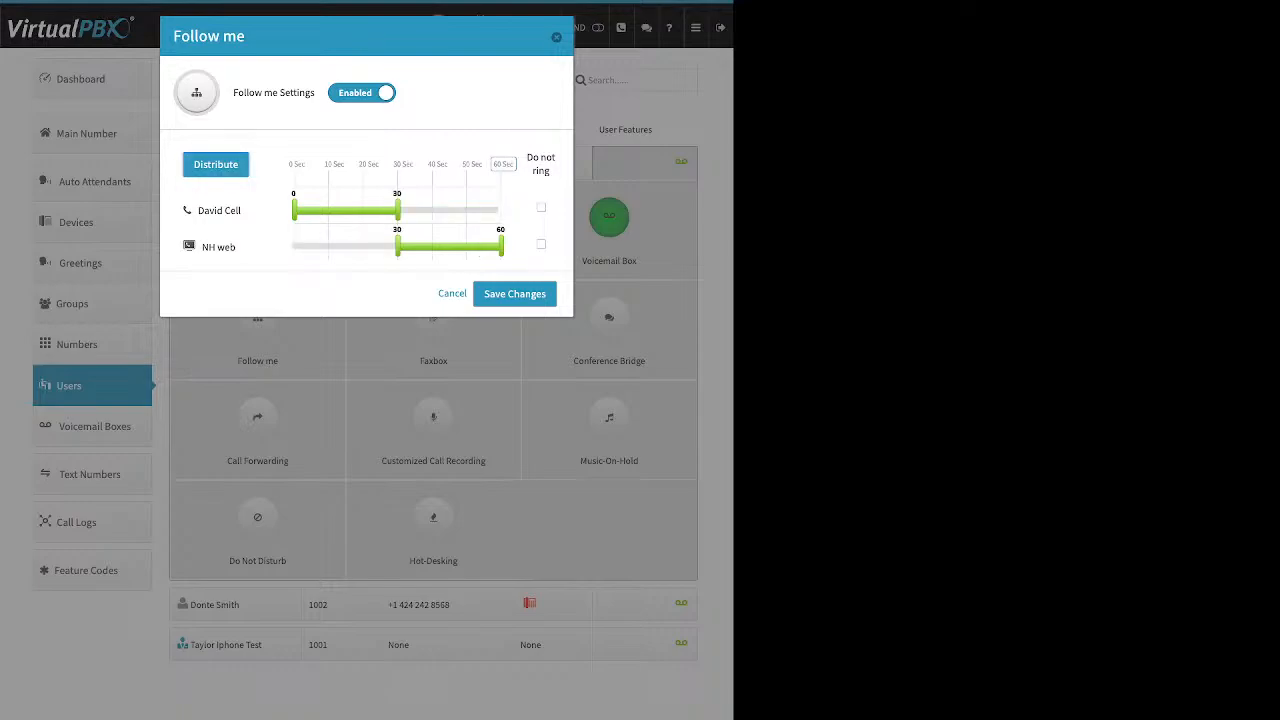
pyautogui.moveTo(216, 247); pyautogui.dragTo(242, 189)
pyautogui.click(216, 165)
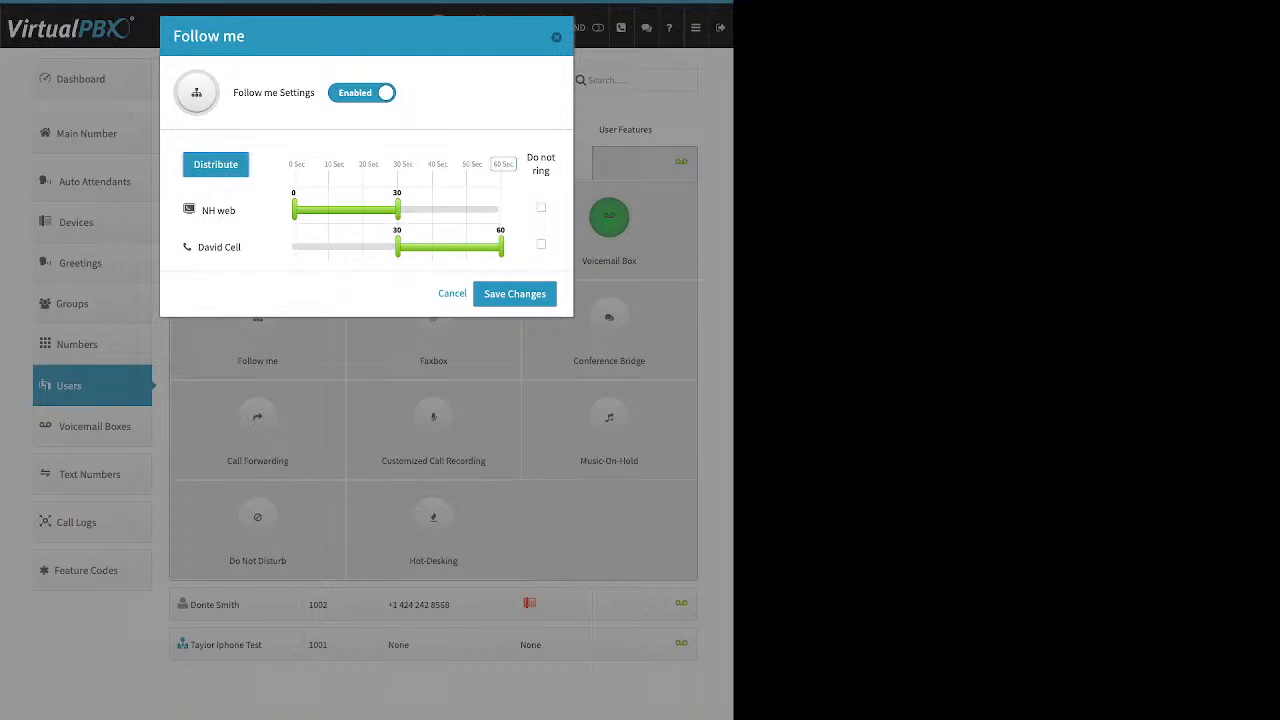
pyautogui.click(514, 293)
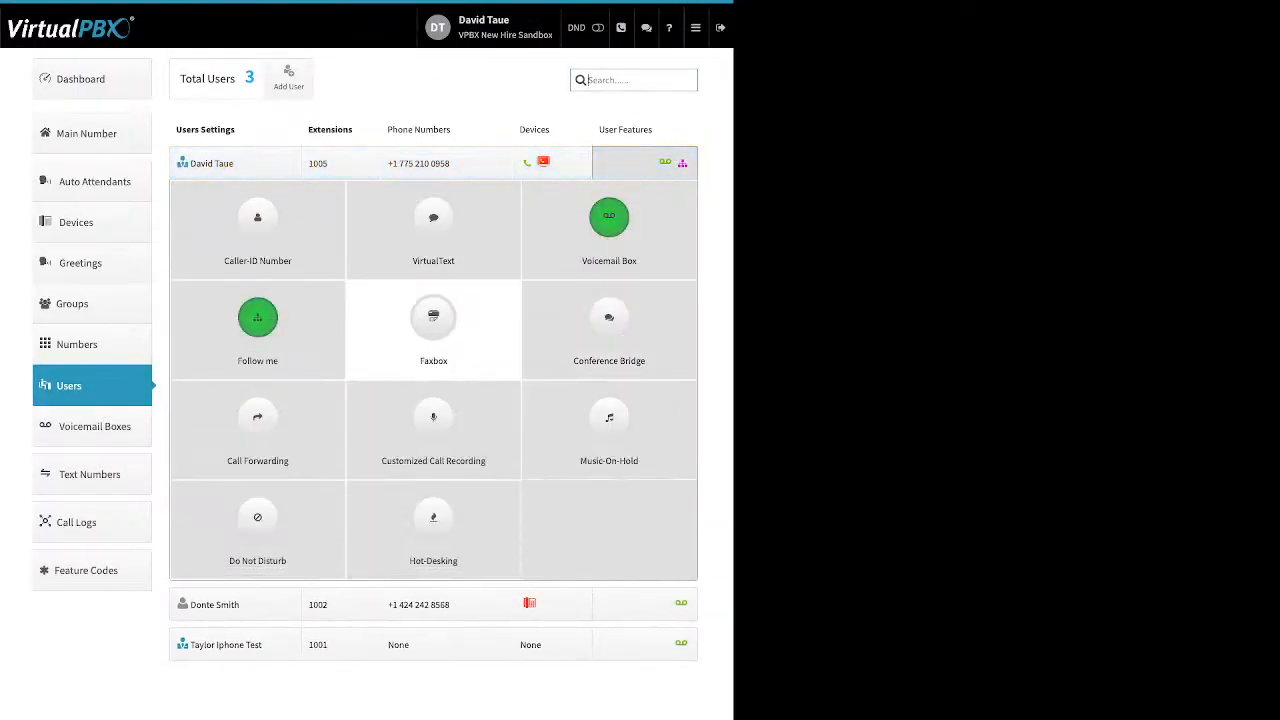
pyautogui.click(433, 320)
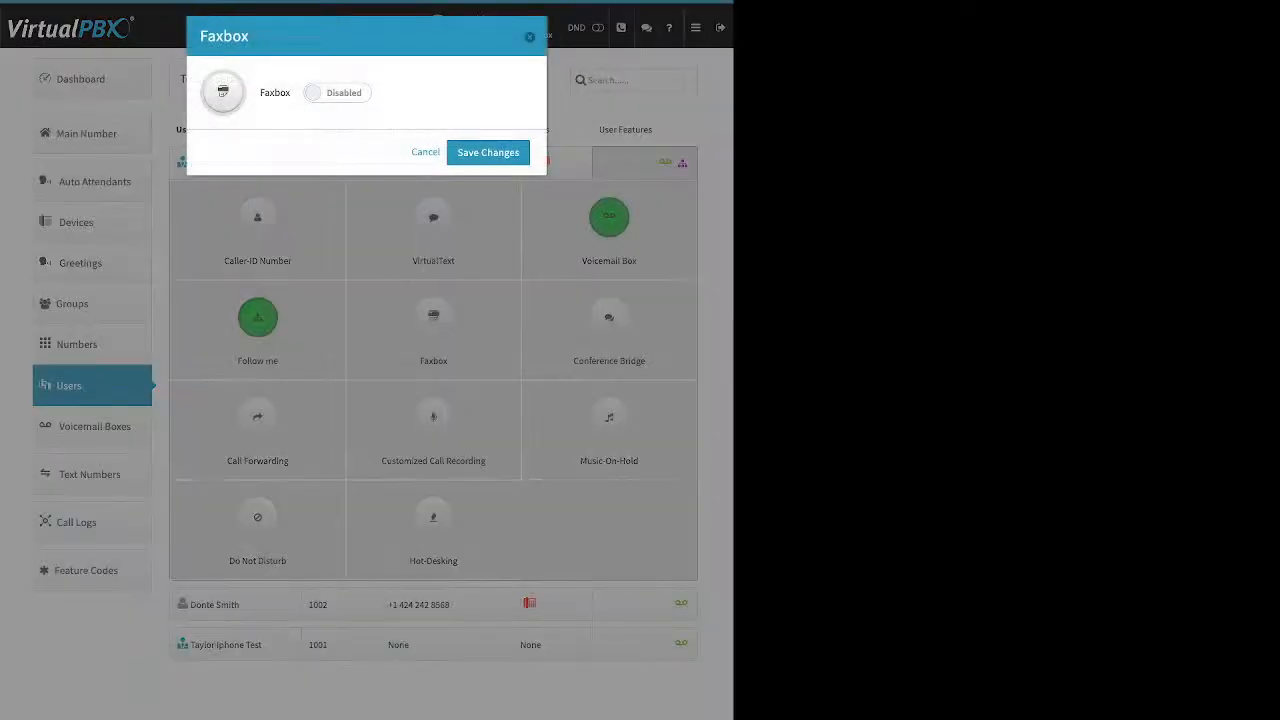
pyautogui.click(337, 93)
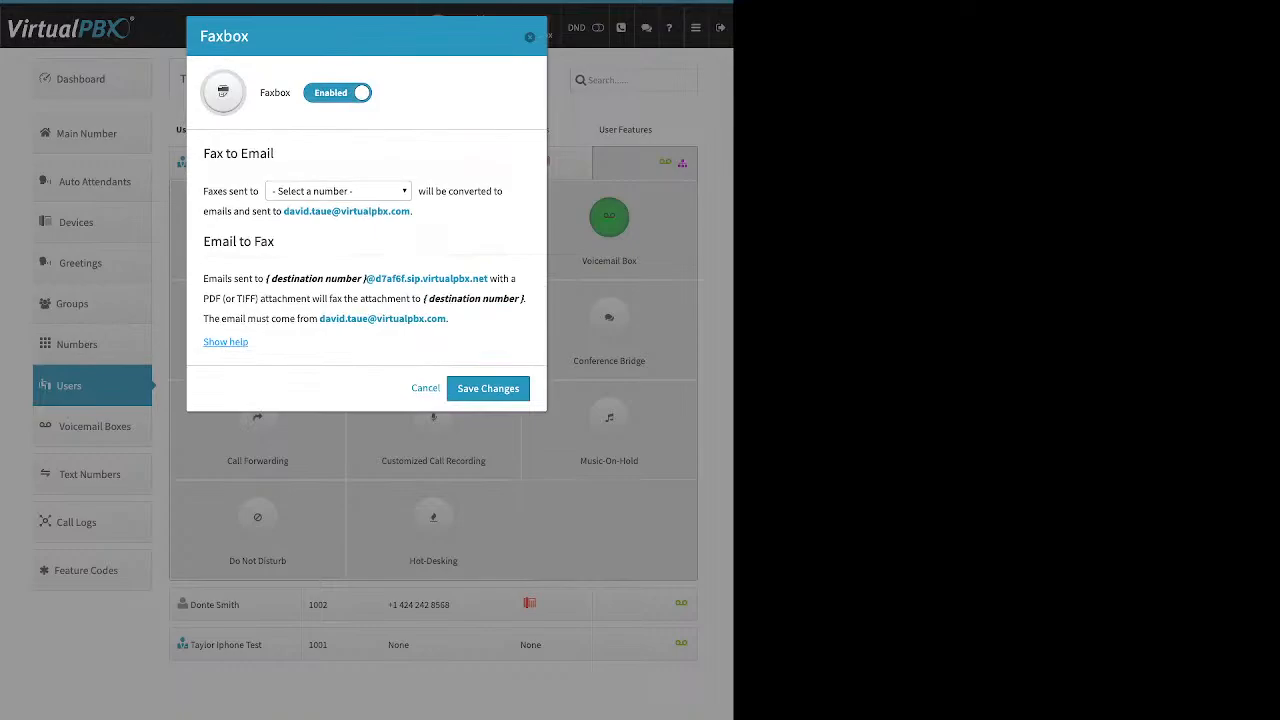
pyautogui.click(338, 191)
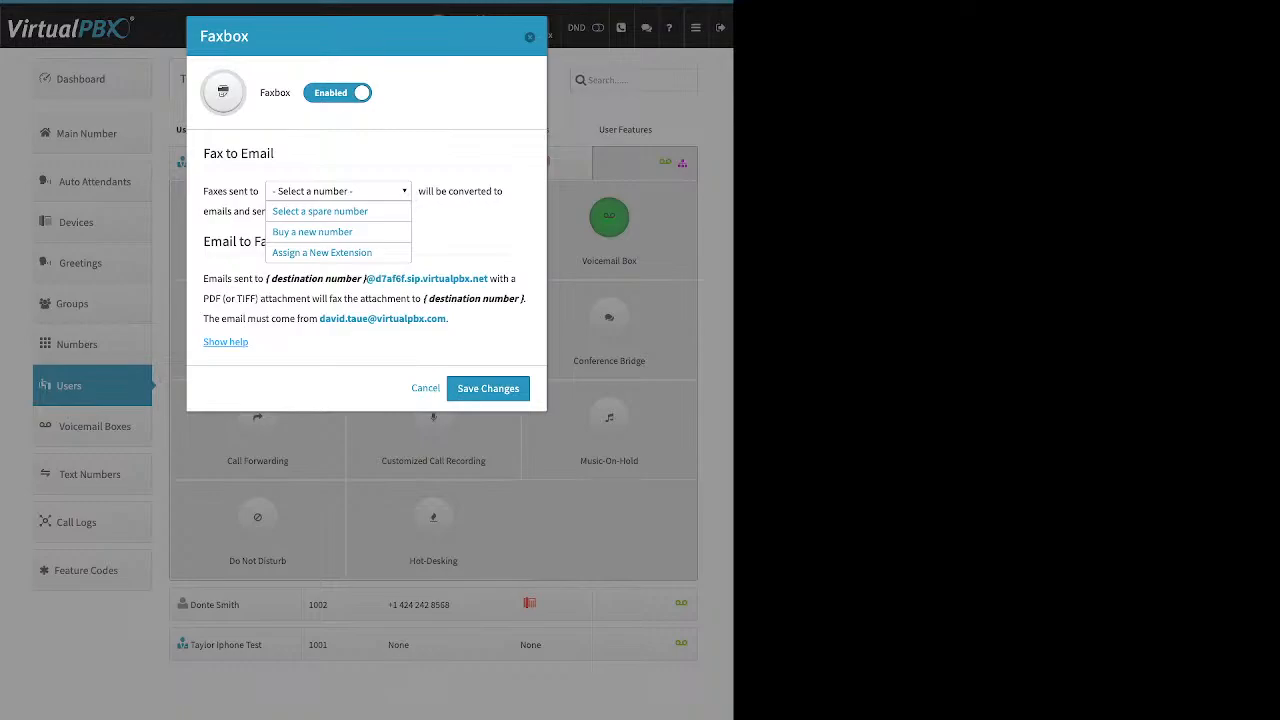
pyautogui.press('Escape')
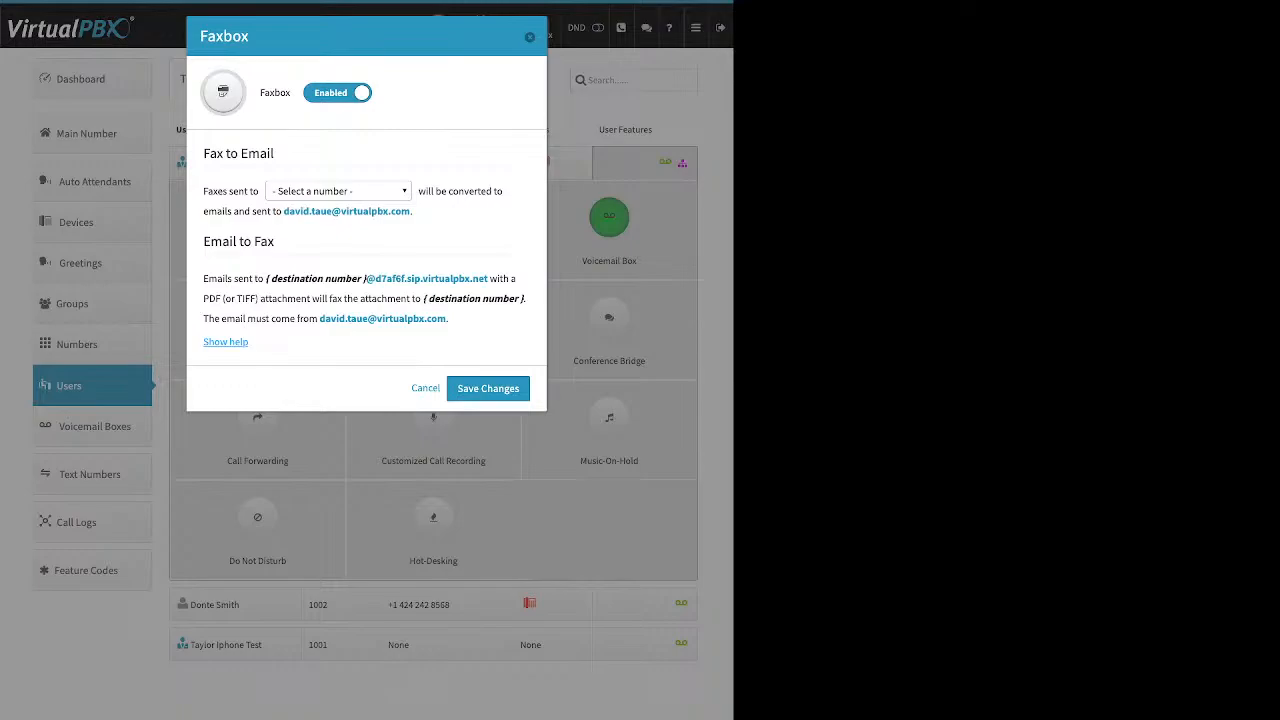
pyautogui.press('Escape')
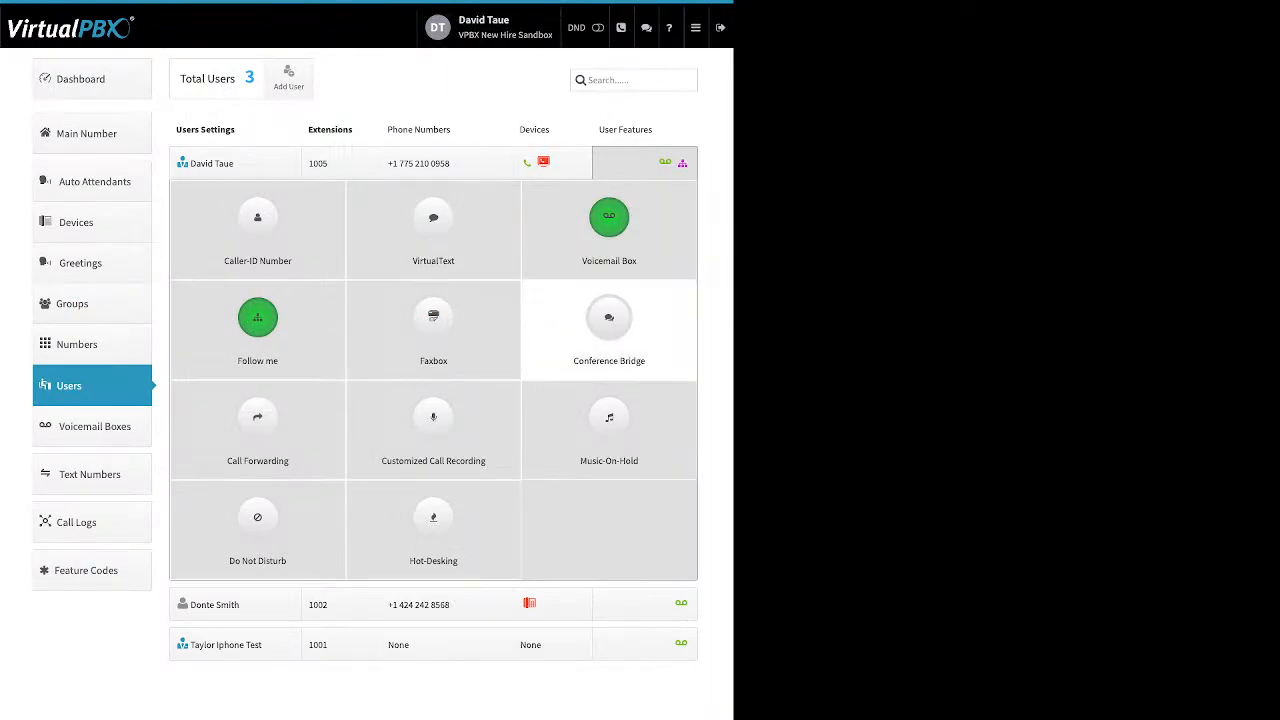
# Step: Enable the personal conference bridge for room 1005, set a room PIN, and save
pyautogui.click(609, 320)
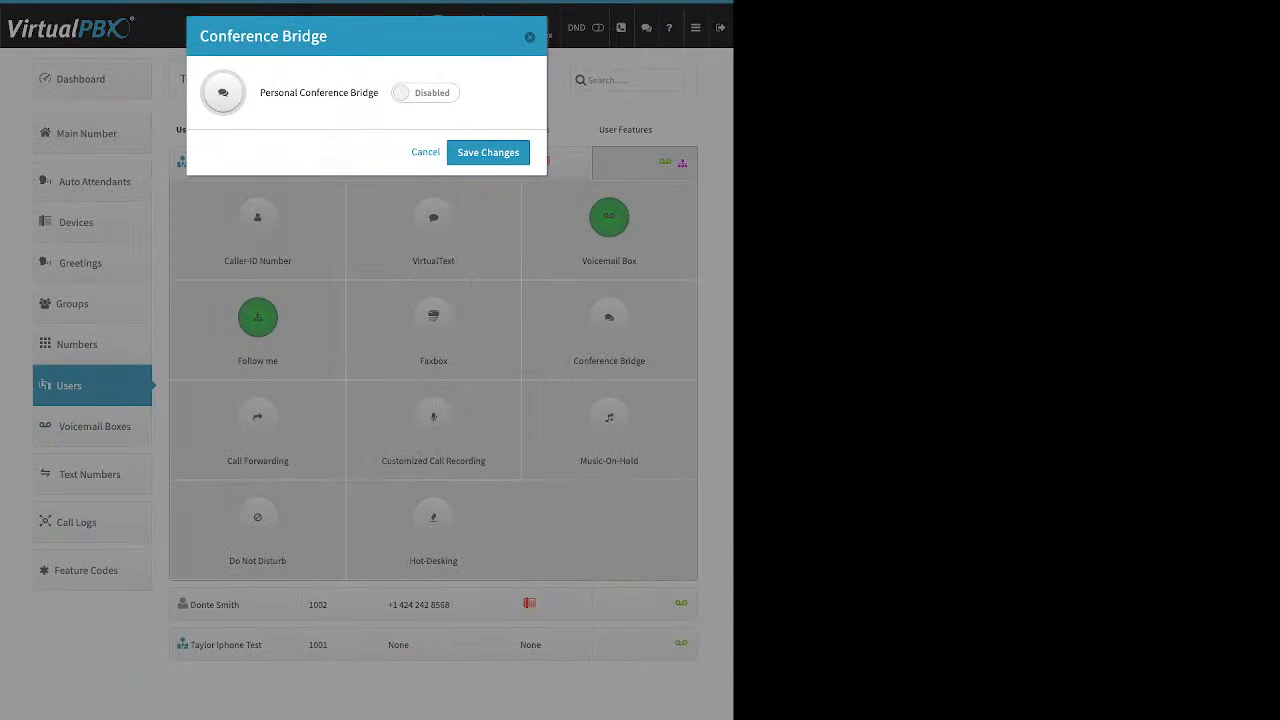
pyautogui.click(425, 93)
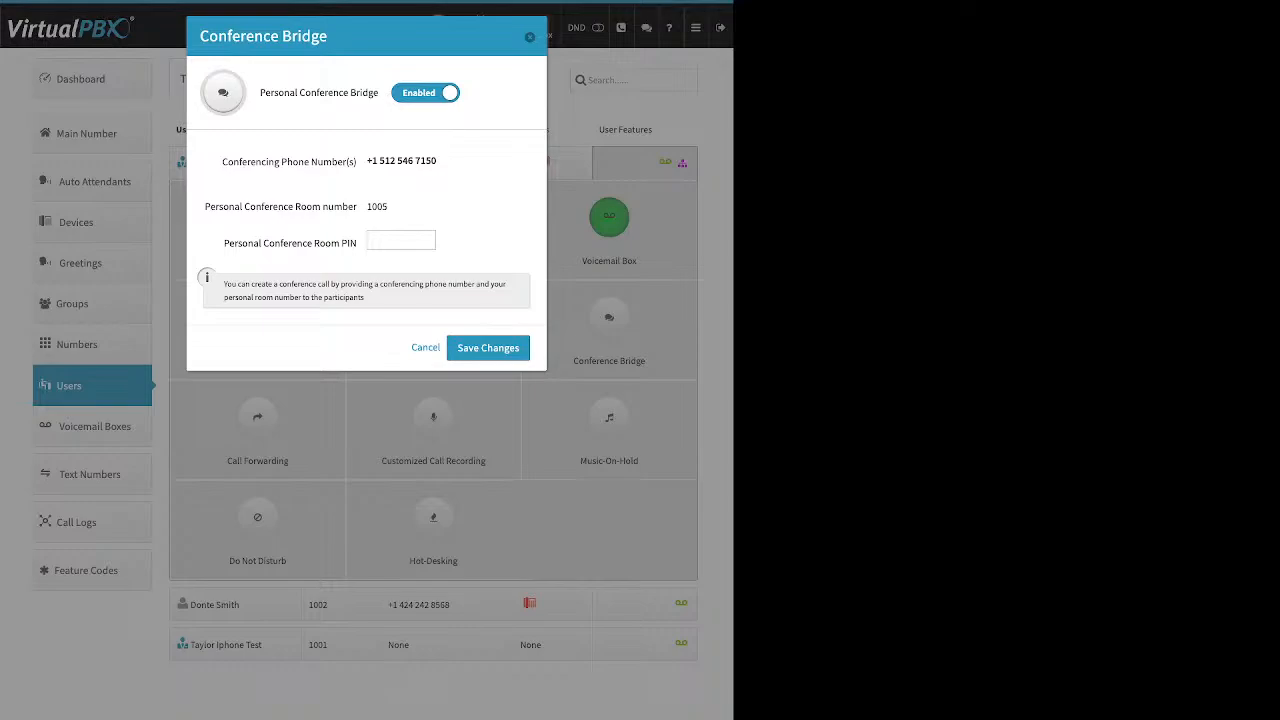
pyautogui.doubleClick(377, 207)
pyautogui.click(401, 240)
pyautogui.click(488, 348)
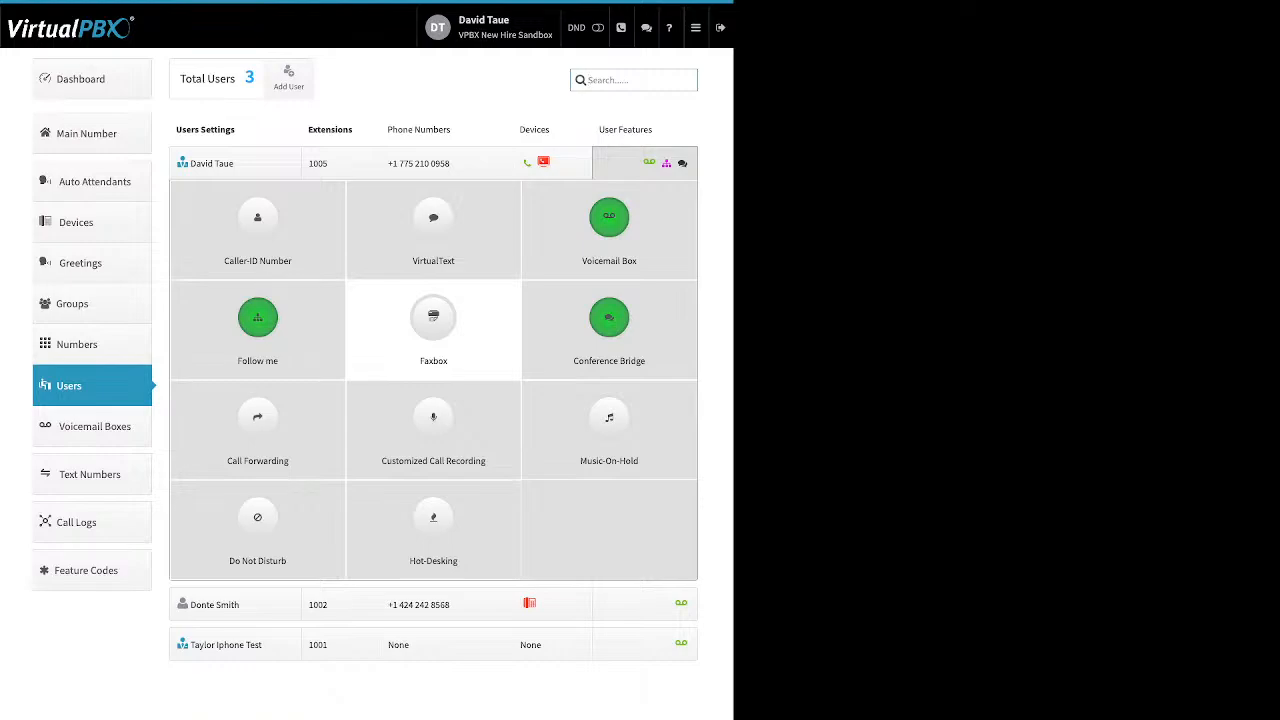
pyautogui.click(257, 425)
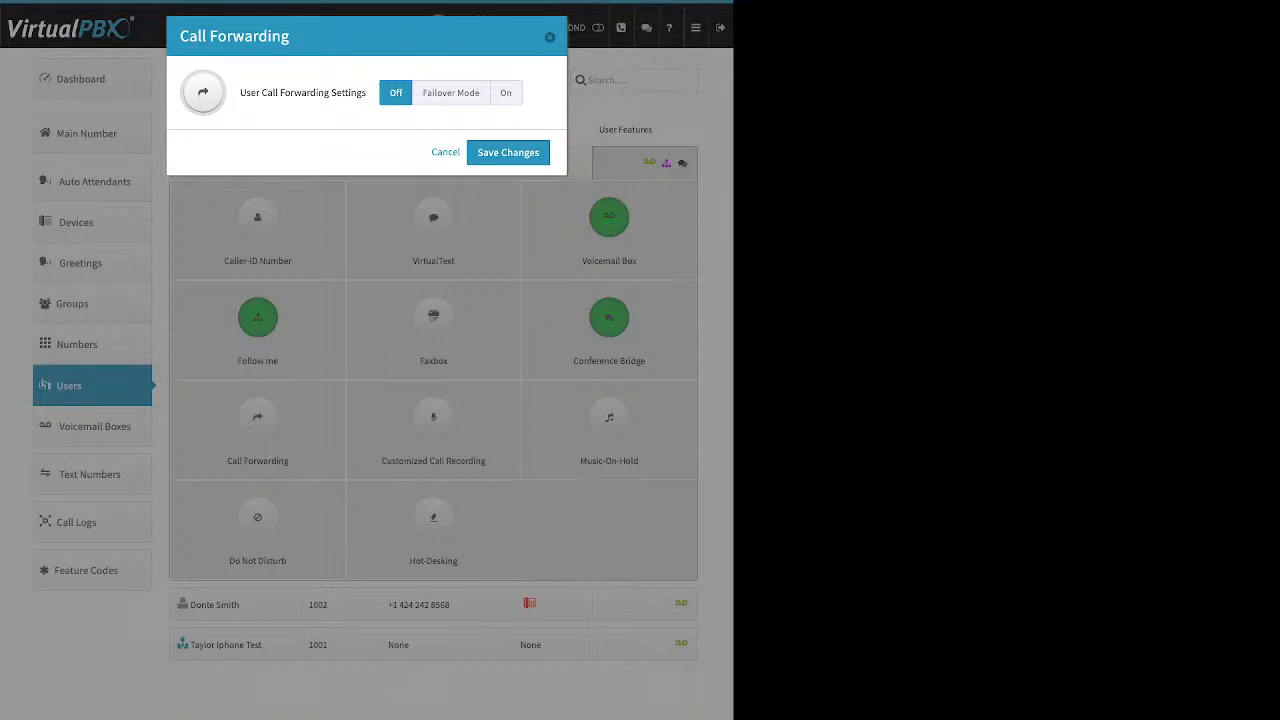
pyautogui.click(451, 93)
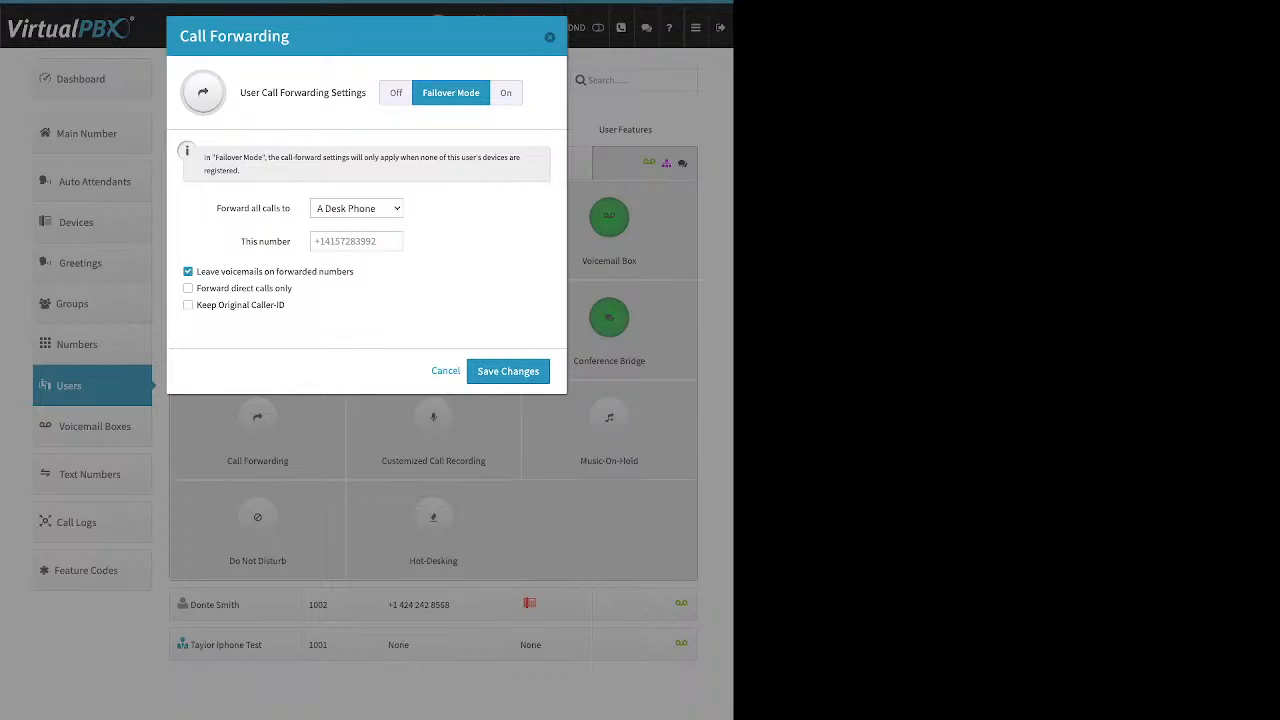
pyautogui.press('Escape')
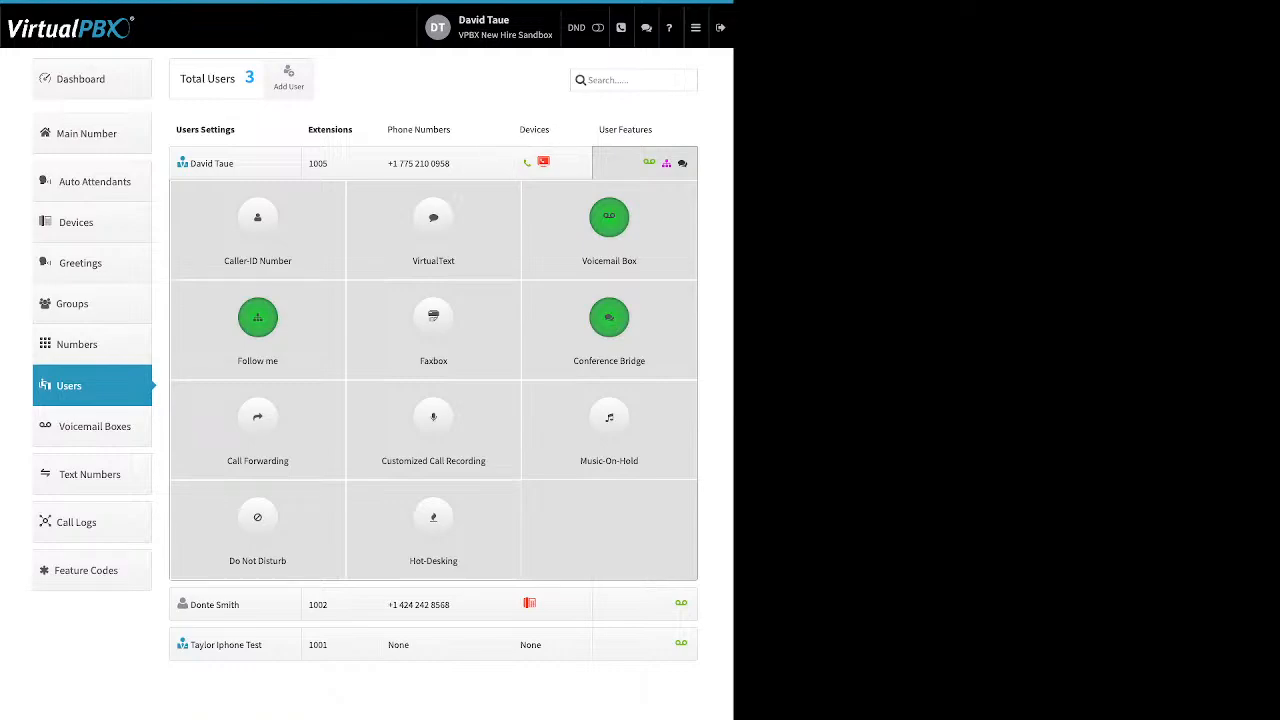
# Step: Switch from the first user's features to the second user's Call Forwarding settings
pyautogui.click(644, 163)
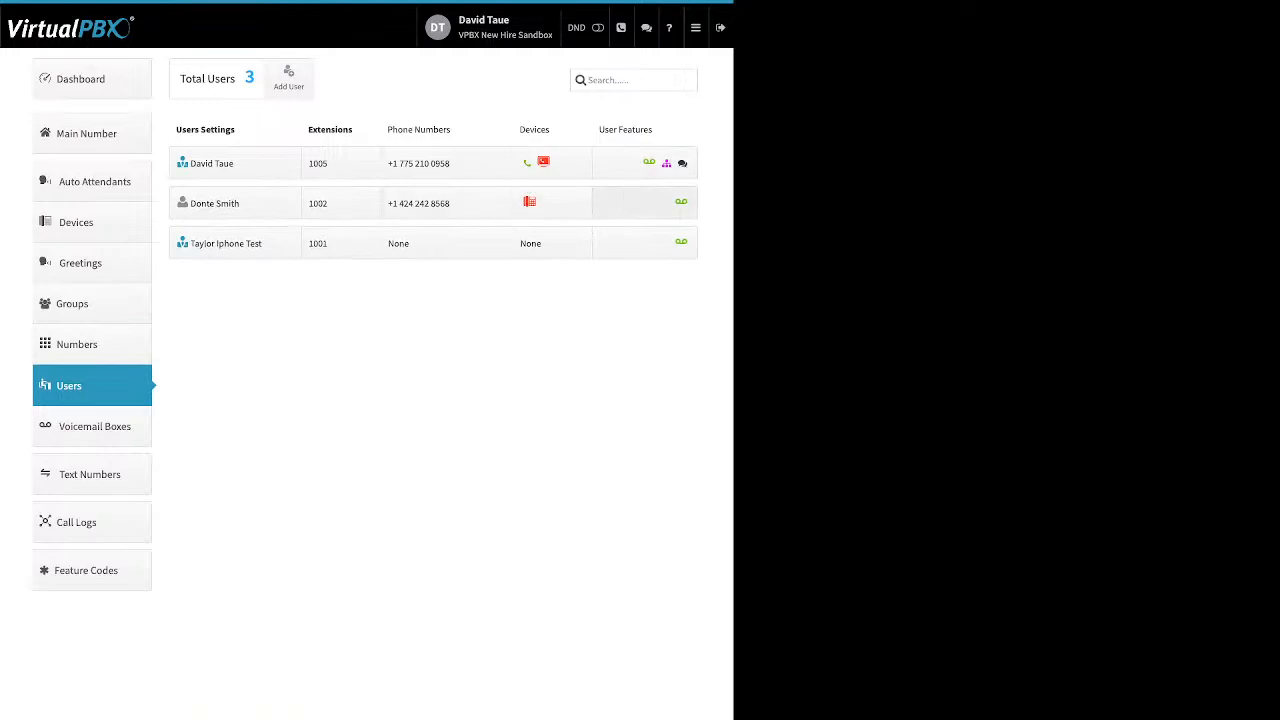
pyautogui.click(644, 203)
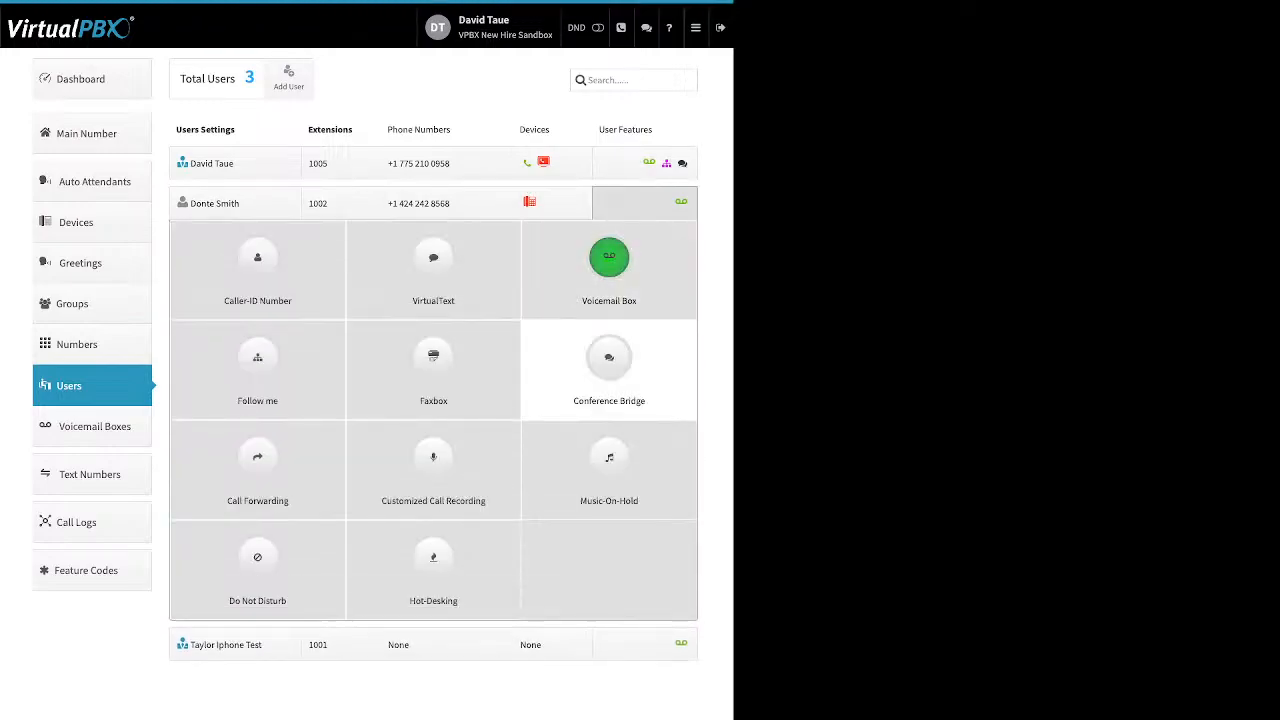
pyautogui.click(257, 465)
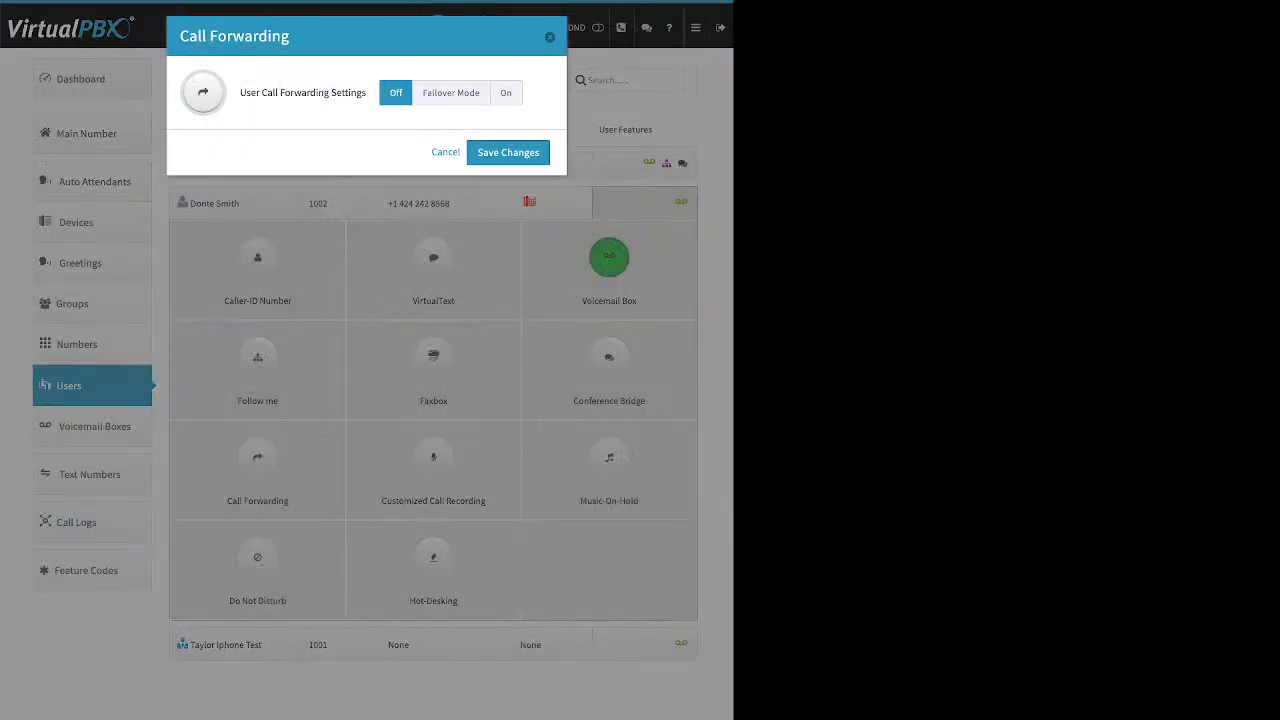
# Step: Set Failover Mode forwarding to the desk phone number, save, and reopen the first user's features
pyautogui.click(451, 93)
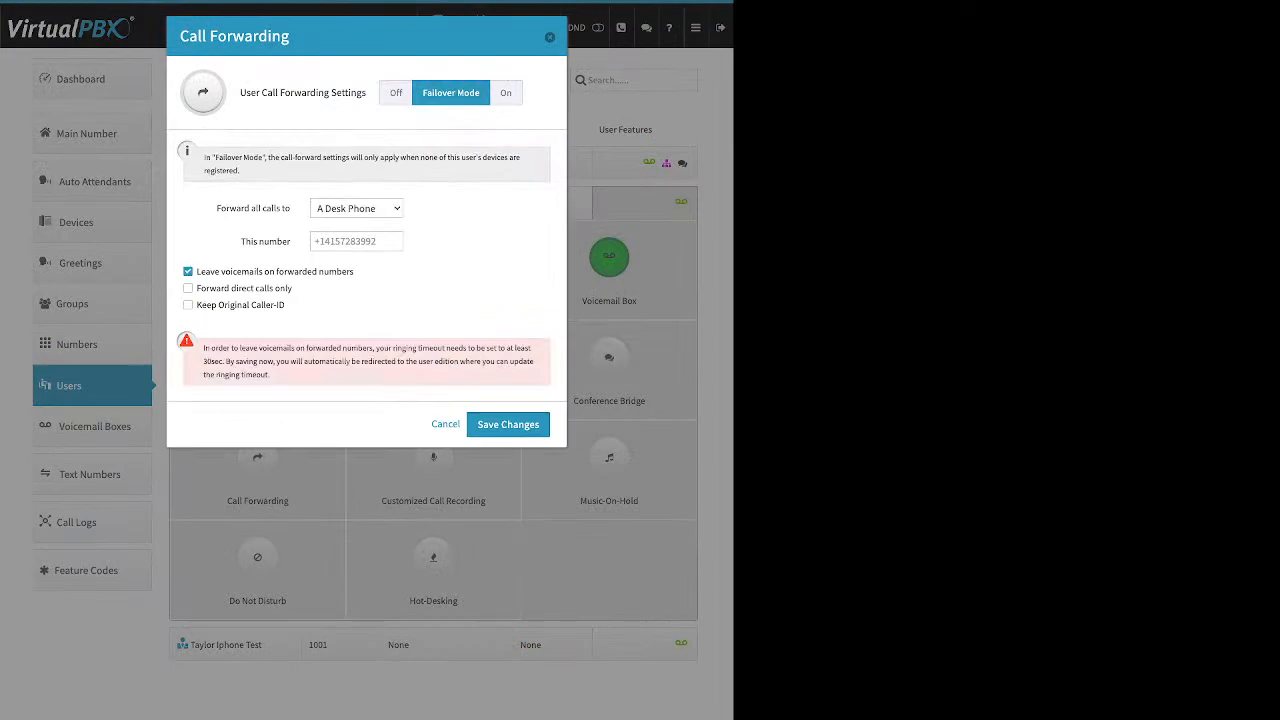
pyautogui.click(356, 208)
pyautogui.click(356, 241)
pyautogui.write('+14085551234')
pyautogui.click(508, 424)
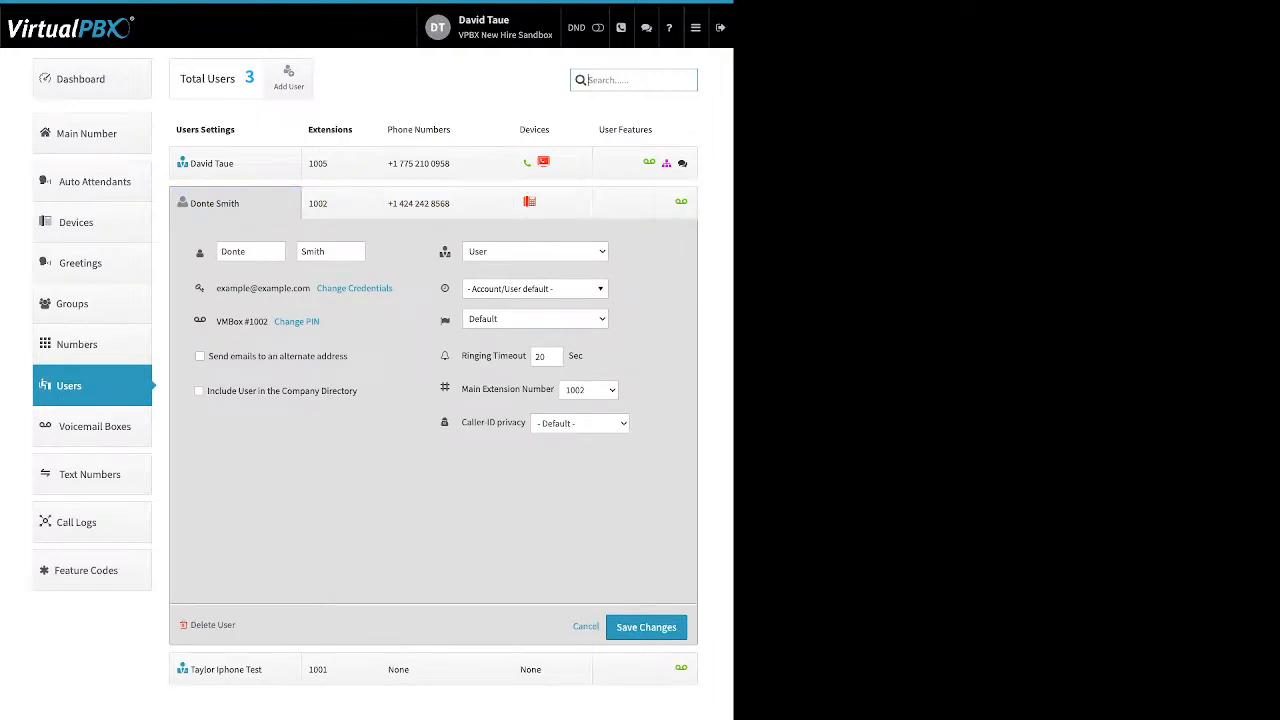
pyautogui.click(645, 163)
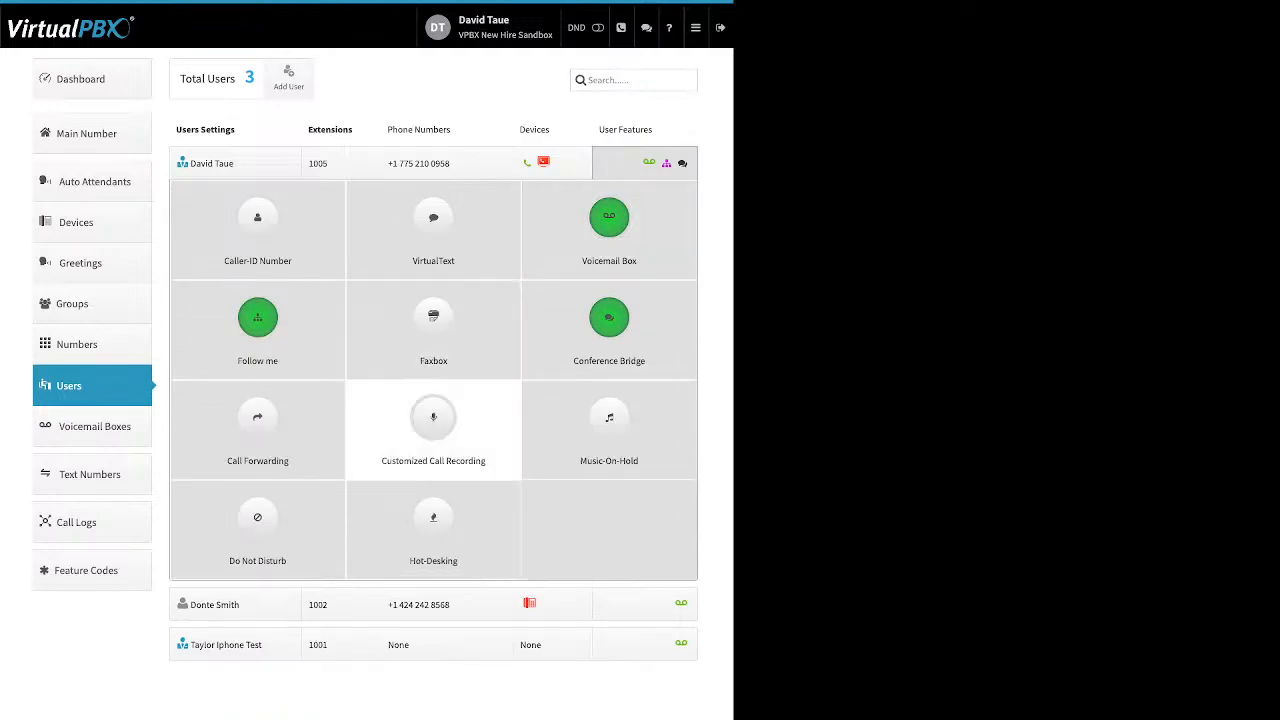
# Step: Turn on customized call recording for extension 1005 and review its four recording options
pyautogui.click(433, 420)
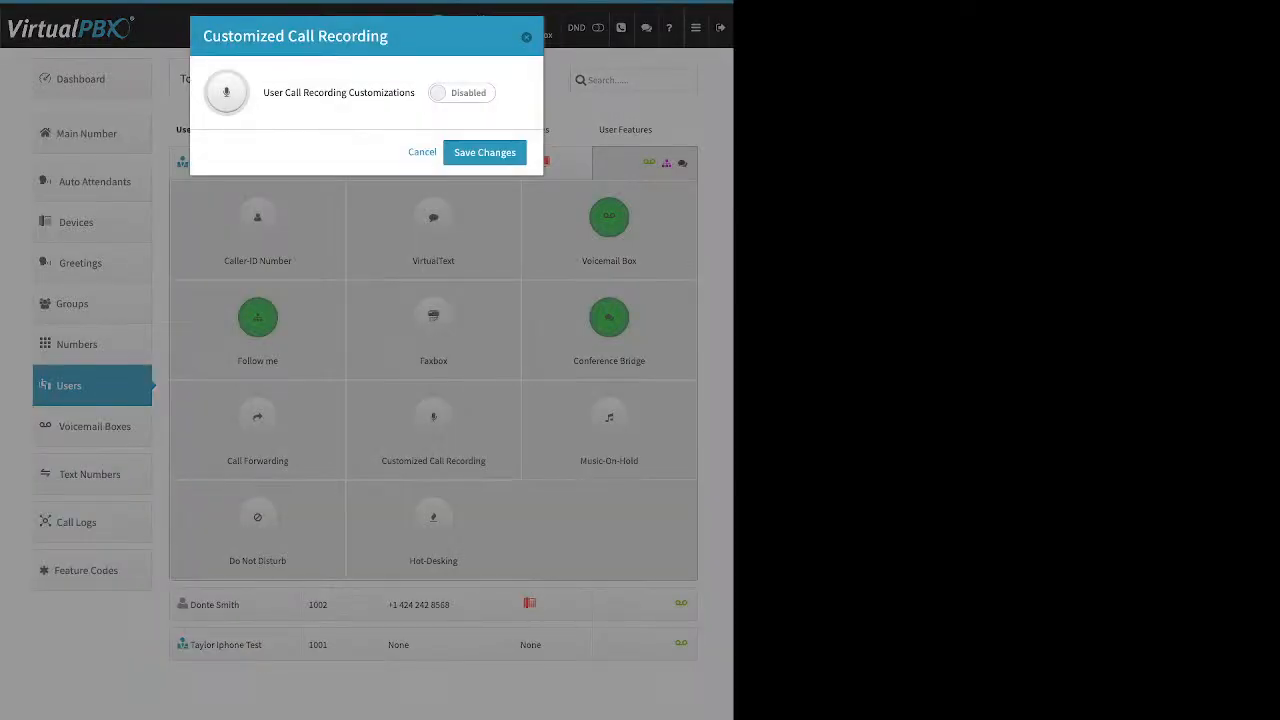
pyautogui.click(462, 93)
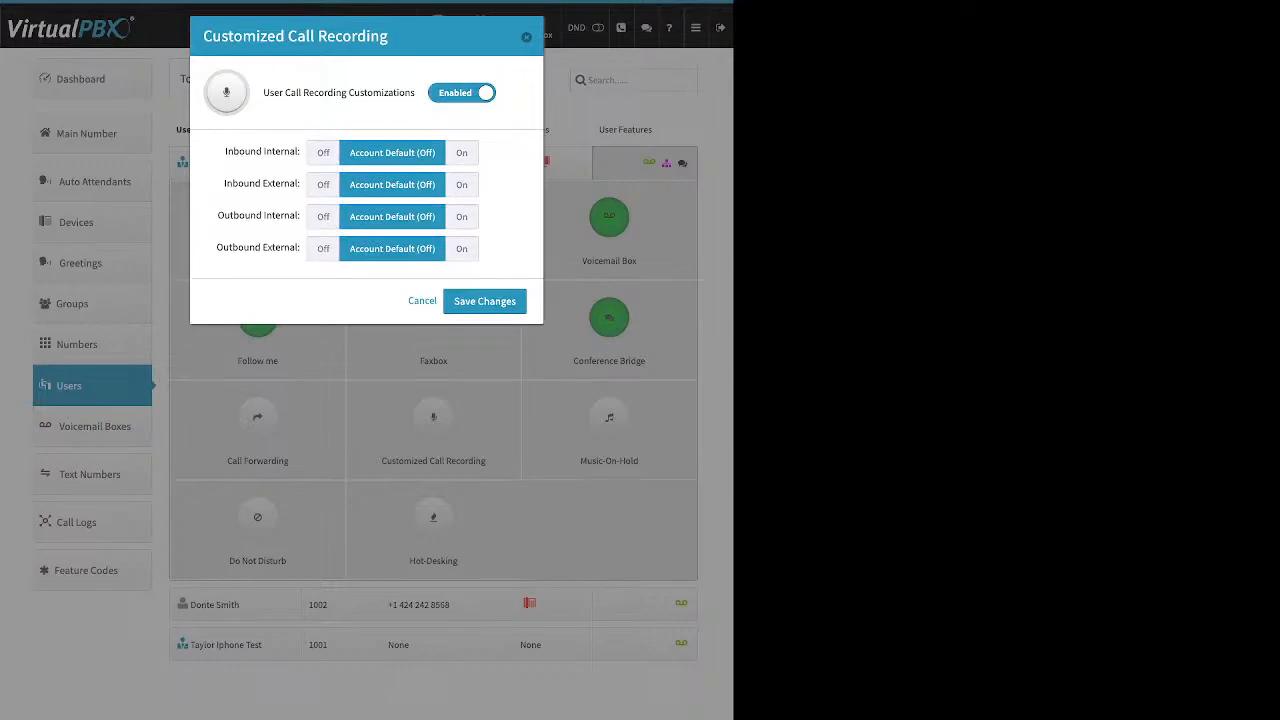
pyautogui.moveTo(224, 151); pyautogui.dragTo(296, 151)
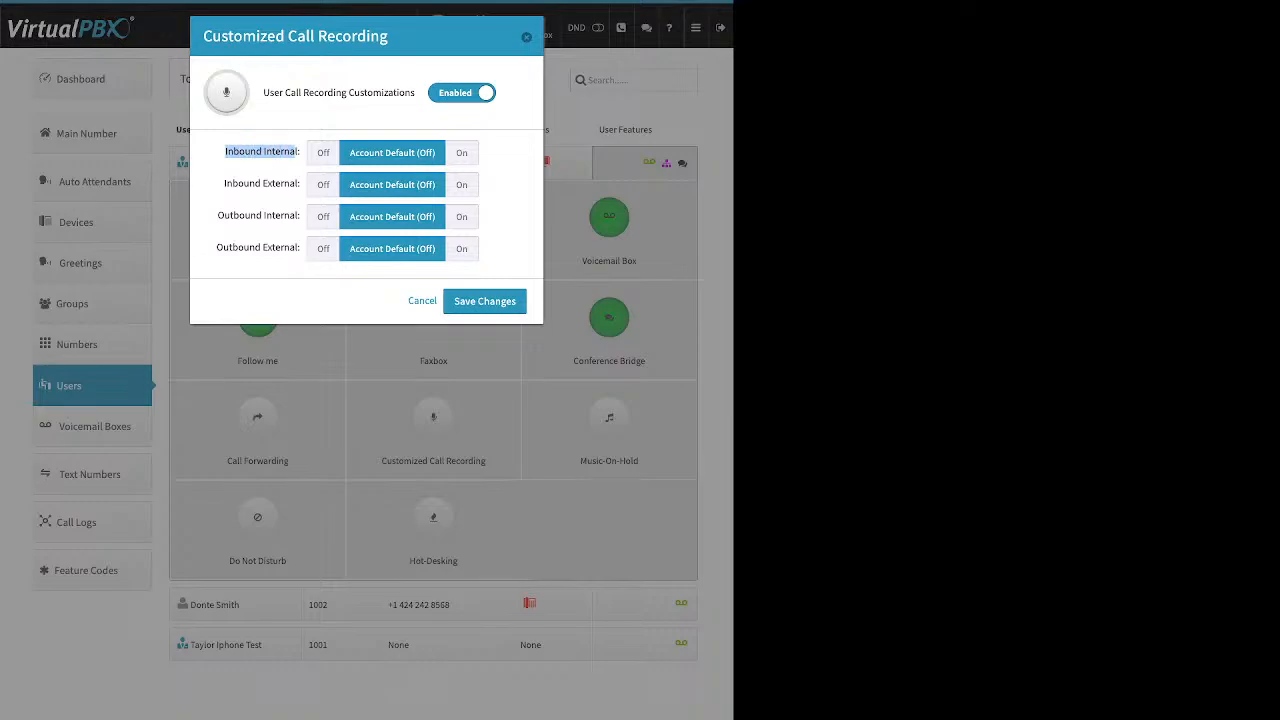
pyautogui.moveTo(224, 183); pyautogui.dragTo(299, 183)
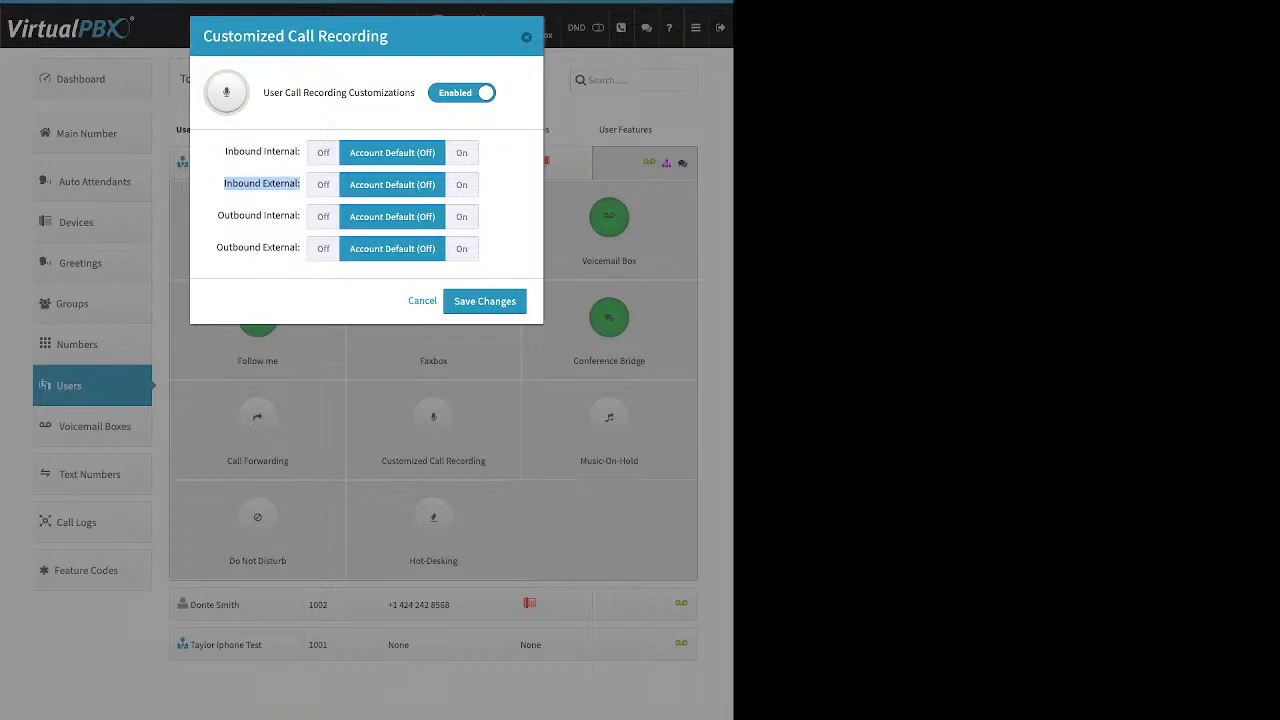
pyautogui.click(218, 216)
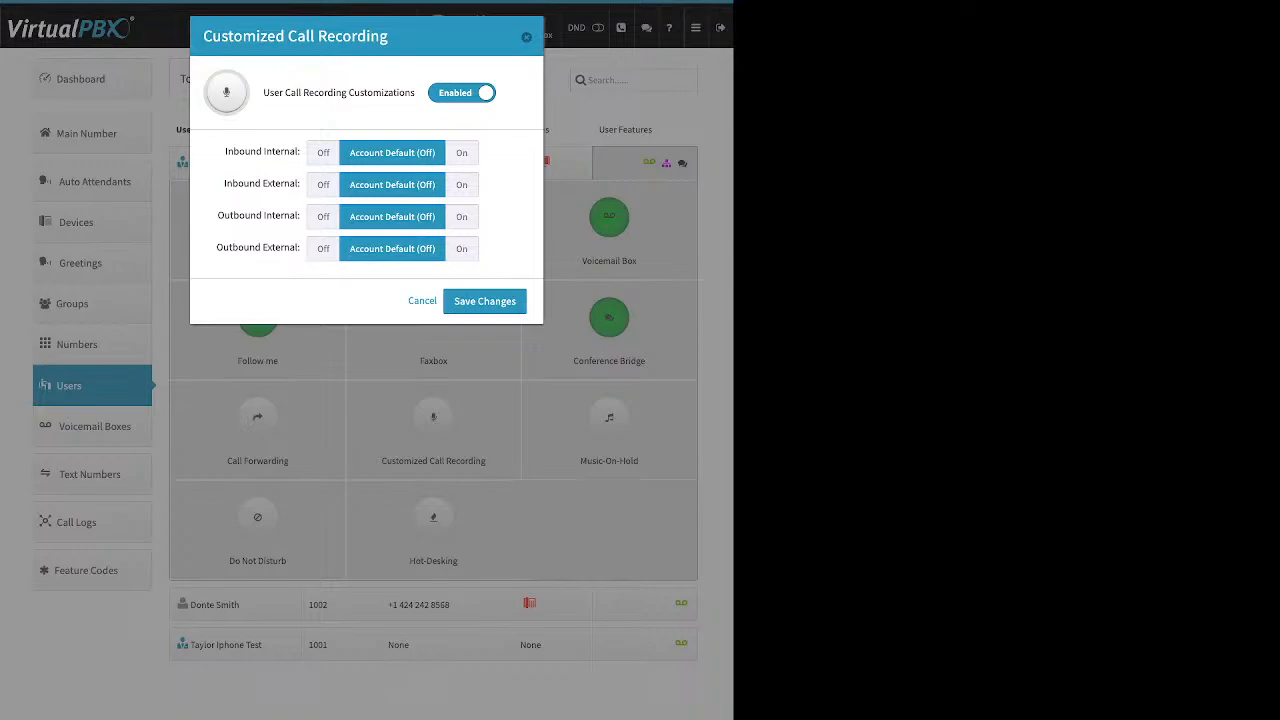
pyautogui.moveTo(218, 216); pyautogui.dragTo(299, 216)
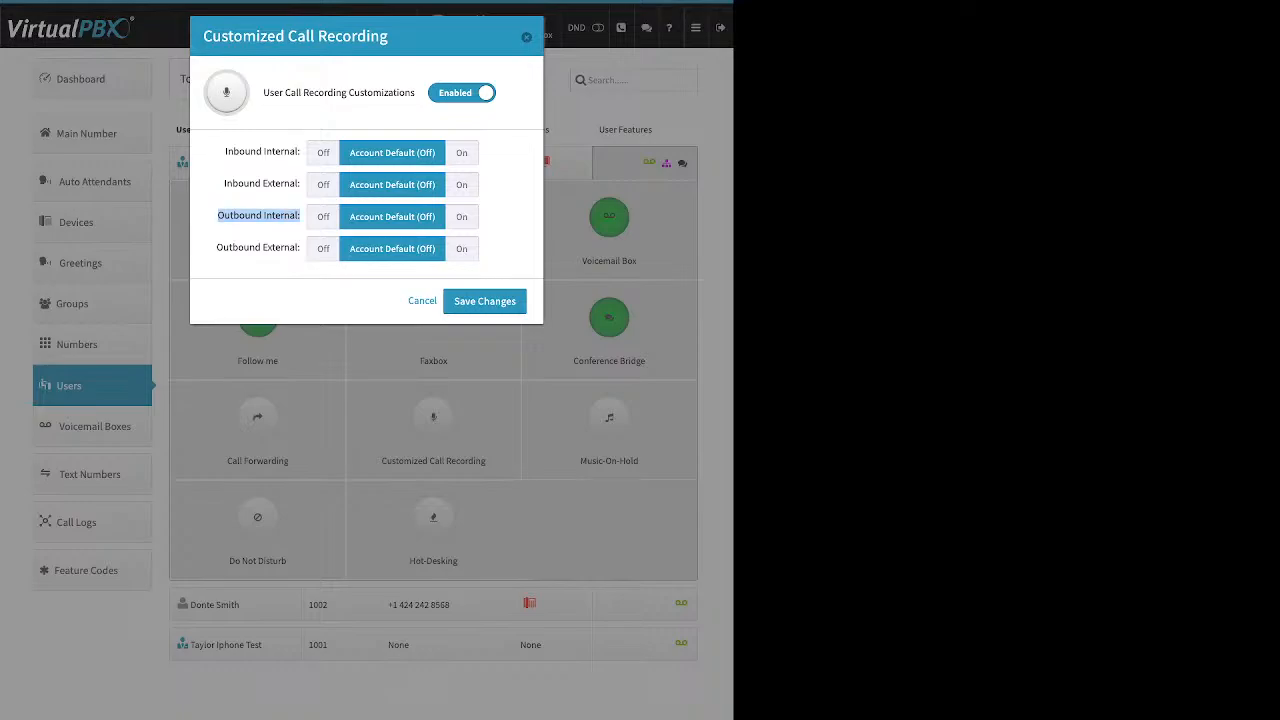
pyautogui.moveTo(217, 248); pyautogui.dragTo(297, 248)
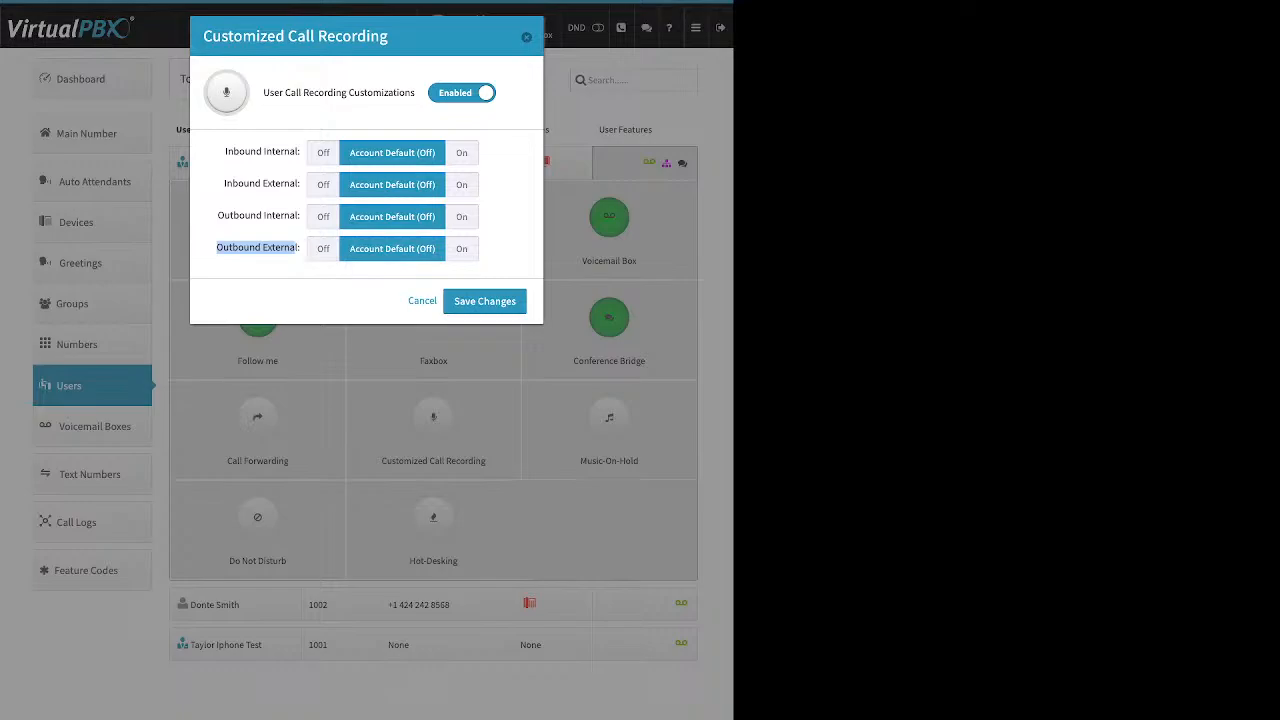
# Step: Set Inbound and Outbound, Internal and External recording all to On, and save
pyautogui.click(462, 185)
pyautogui.click(462, 249)
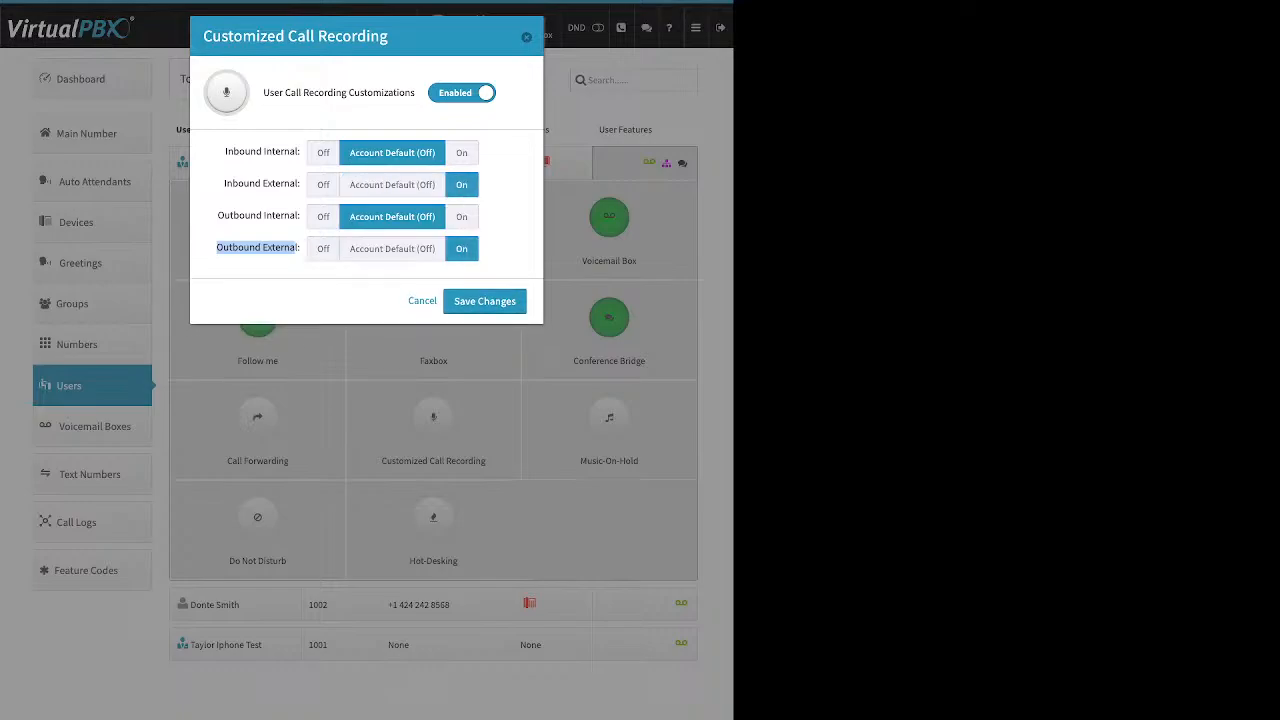
pyautogui.click(462, 153)
pyautogui.click(462, 217)
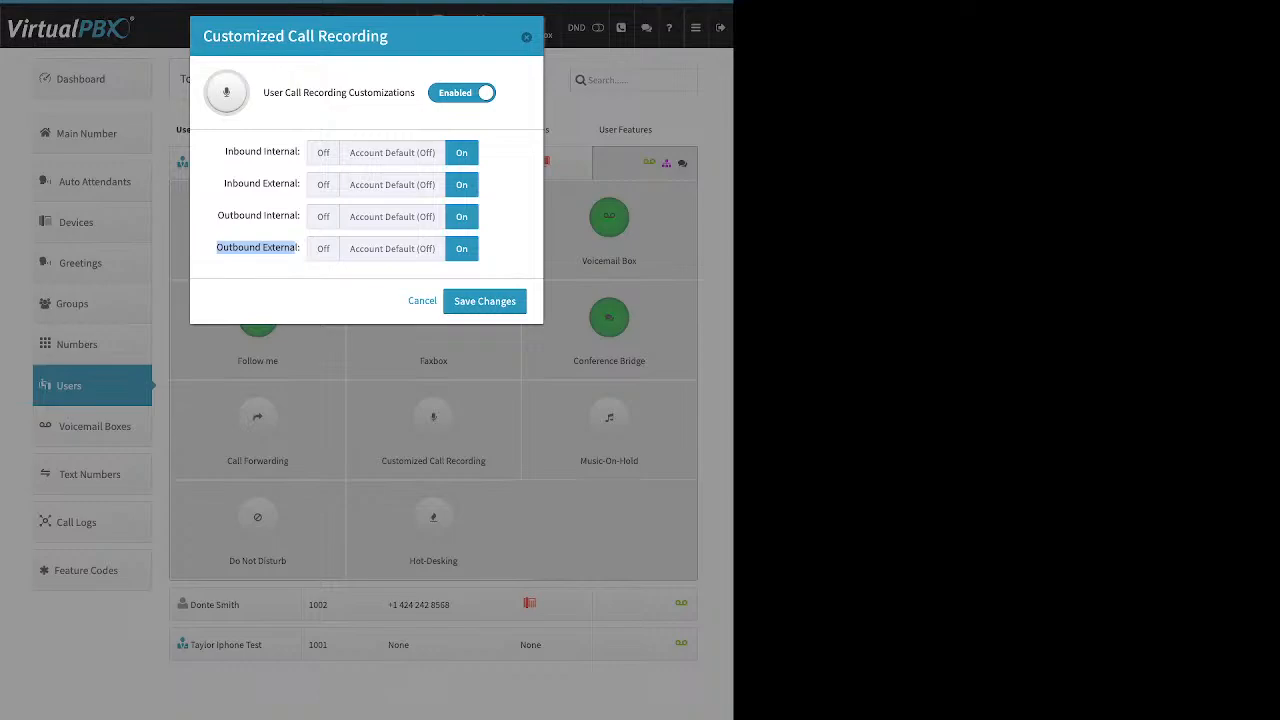
pyautogui.click(484, 301)
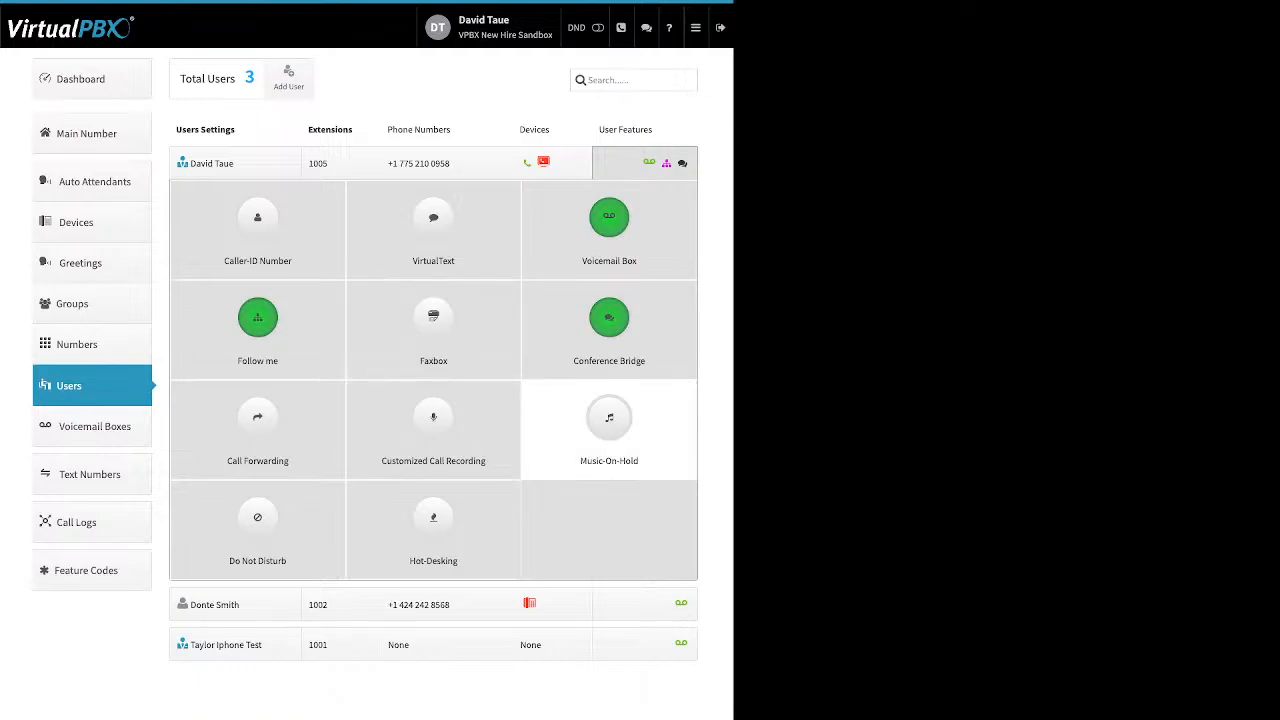
pyautogui.click(609, 425)
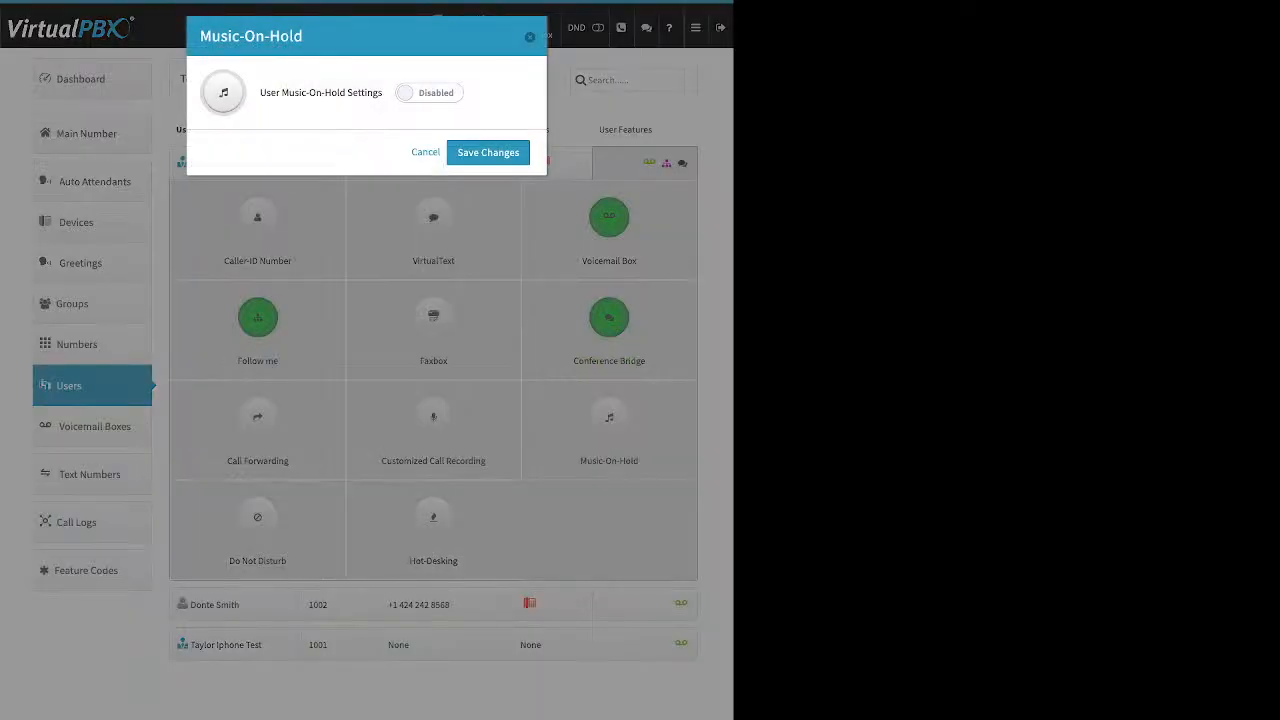
pyautogui.click(429, 92)
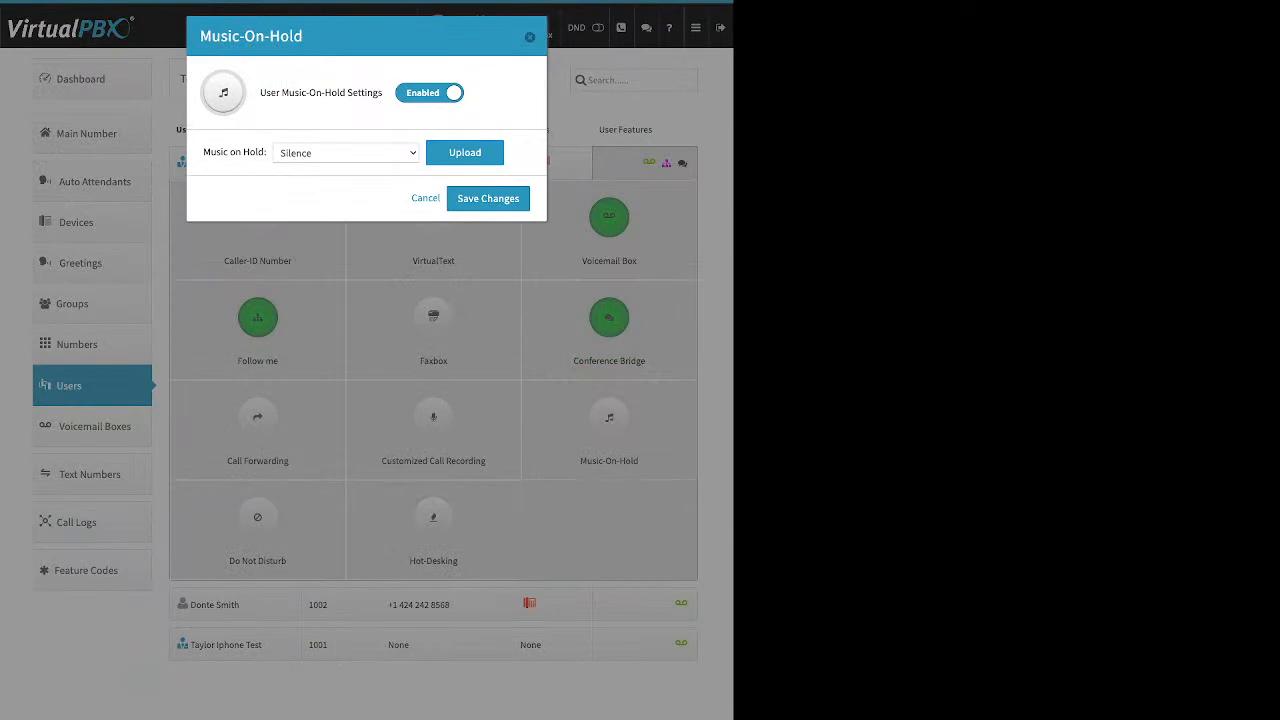
pyautogui.click(464, 152)
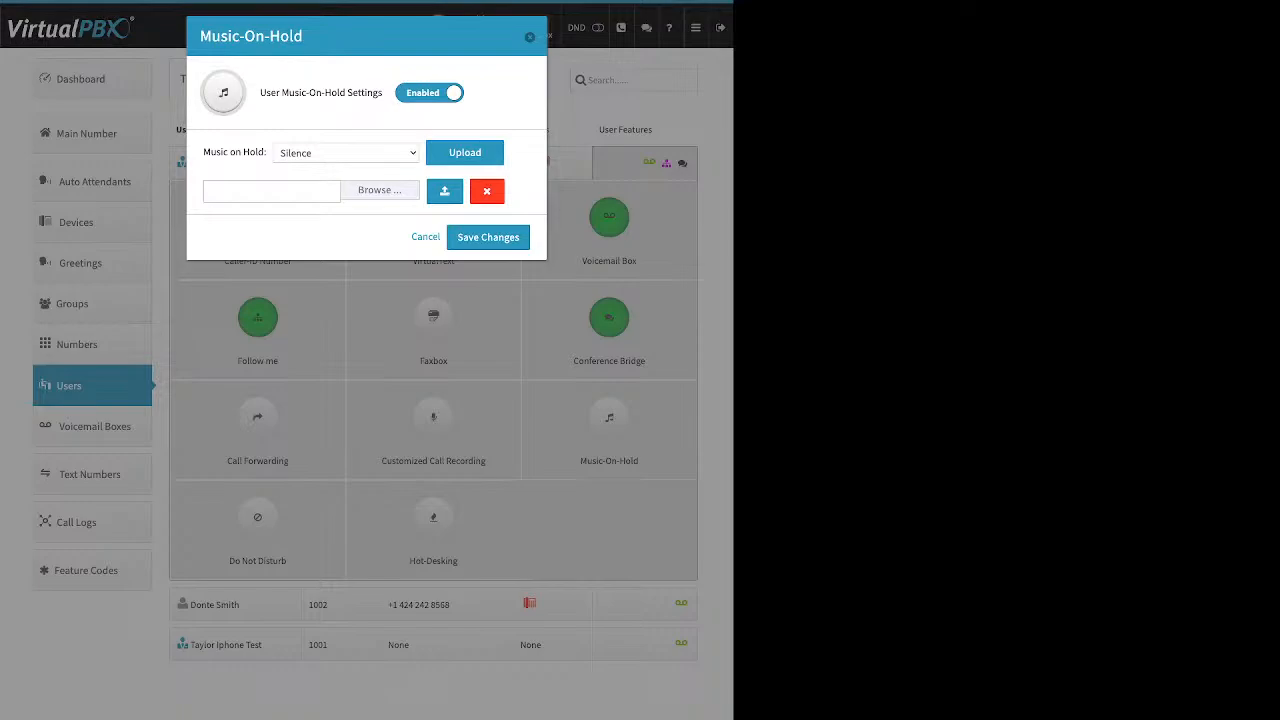
pyautogui.click(530, 37)
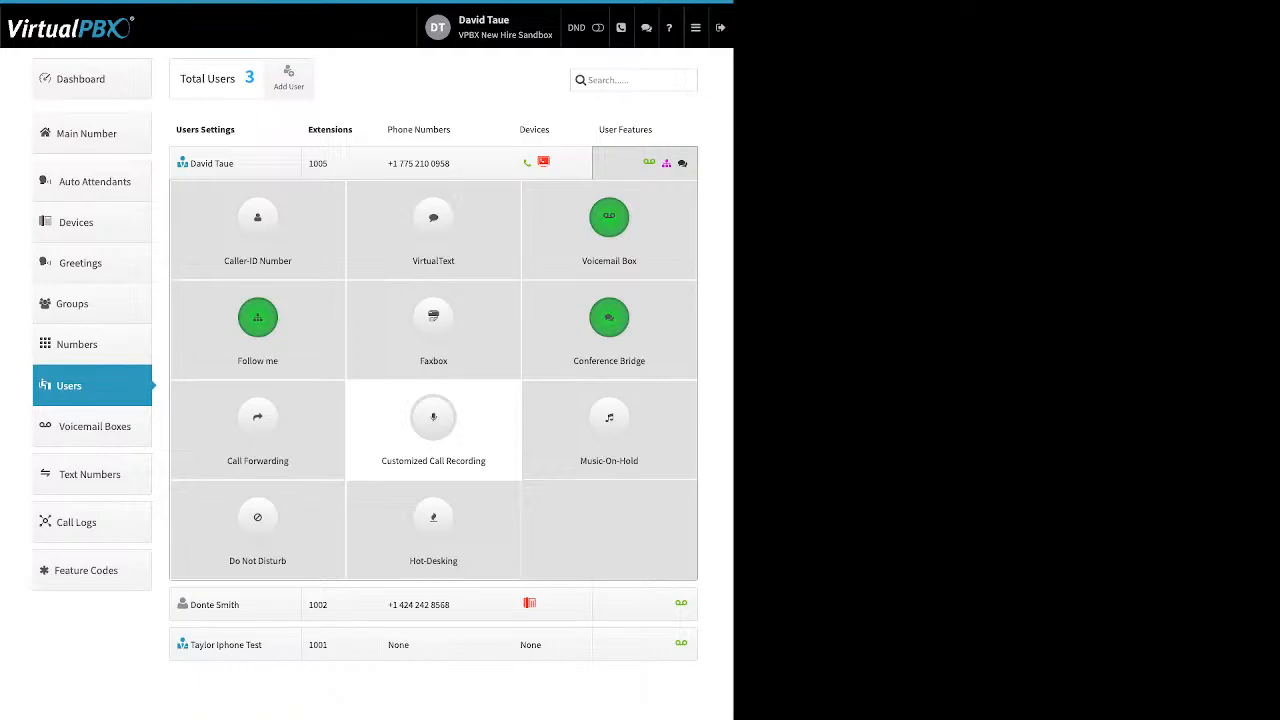
pyautogui.click(257, 520)
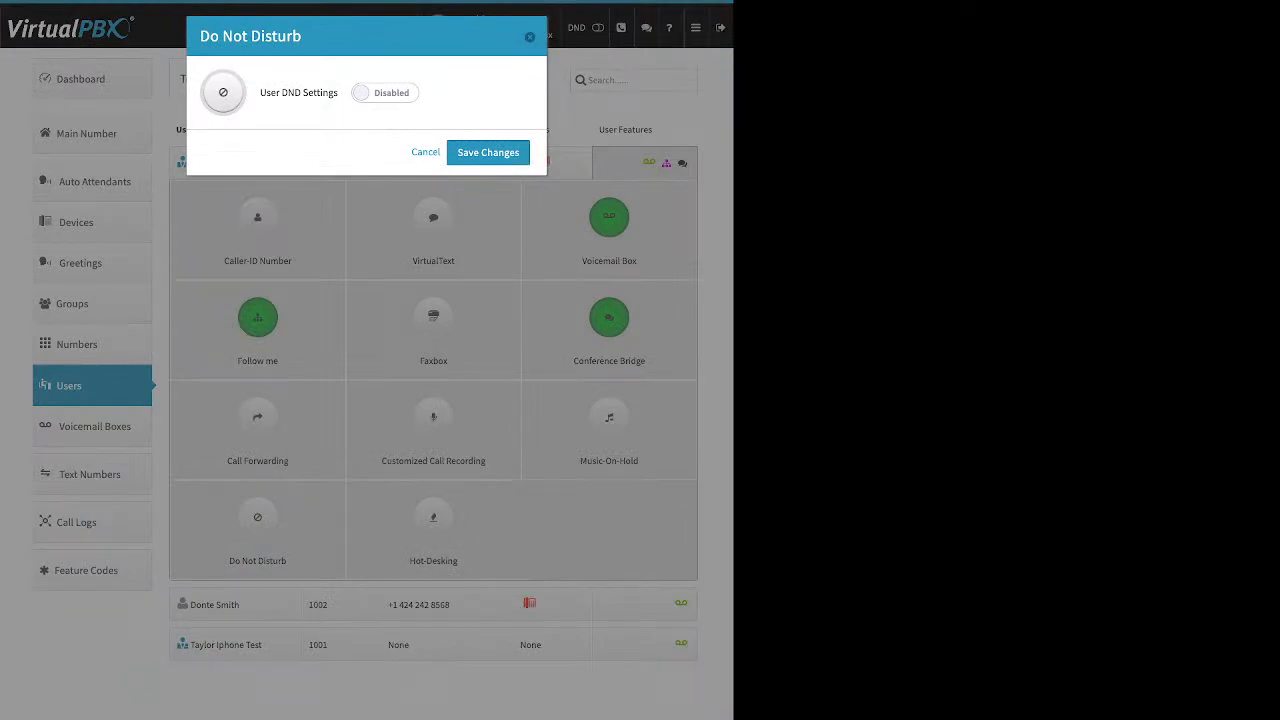
pyautogui.click(530, 37)
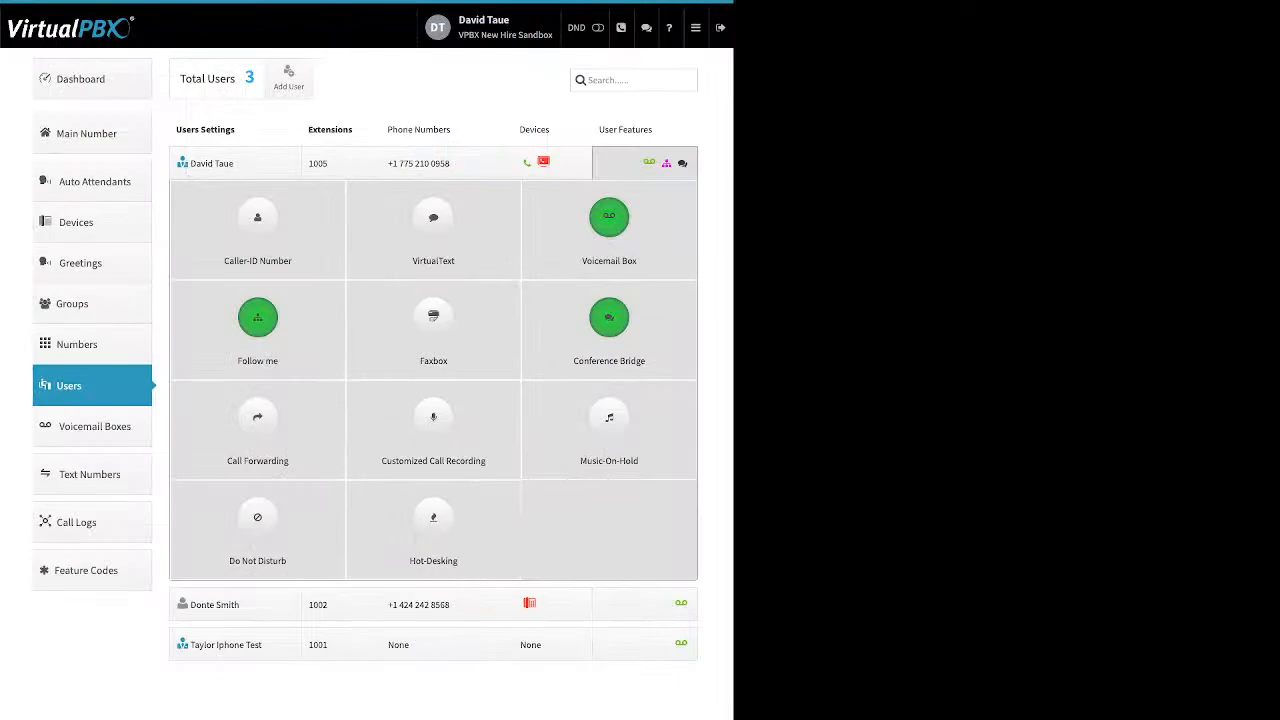
pyautogui.click(433, 525)
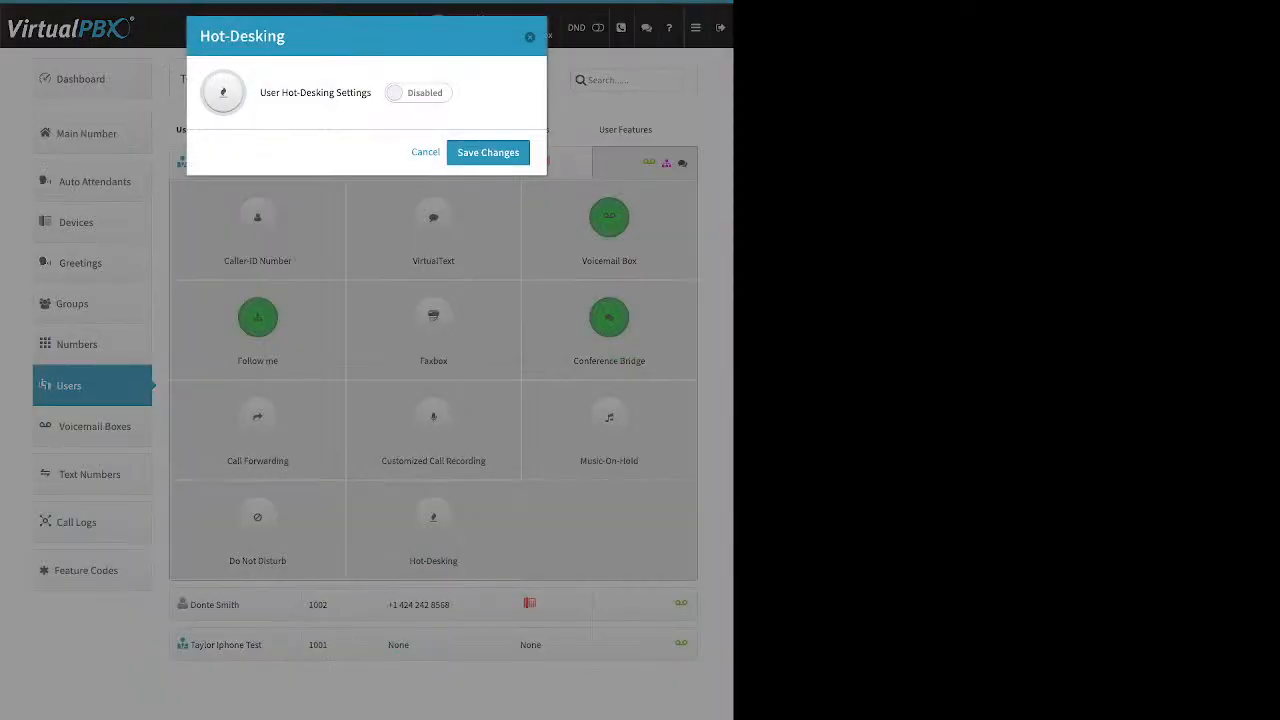
pyautogui.click(418, 93)
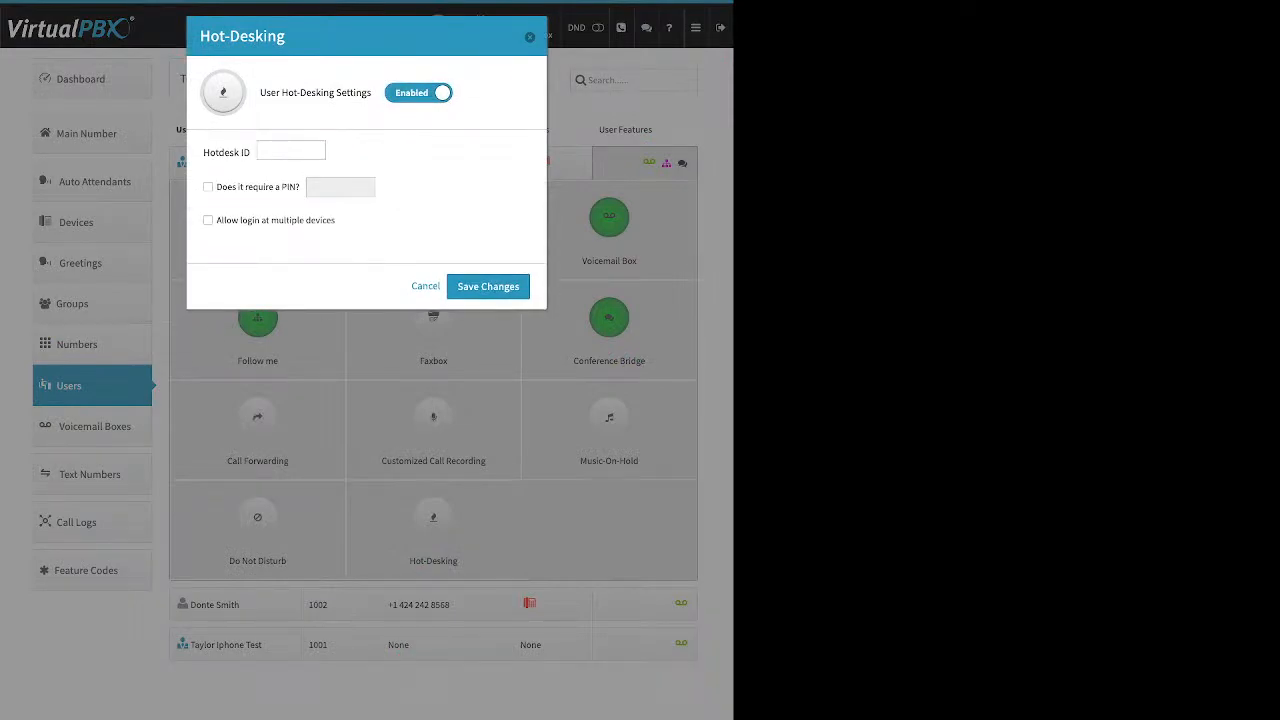
pyautogui.moveTo(203, 152); pyautogui.dragTo(250, 152)
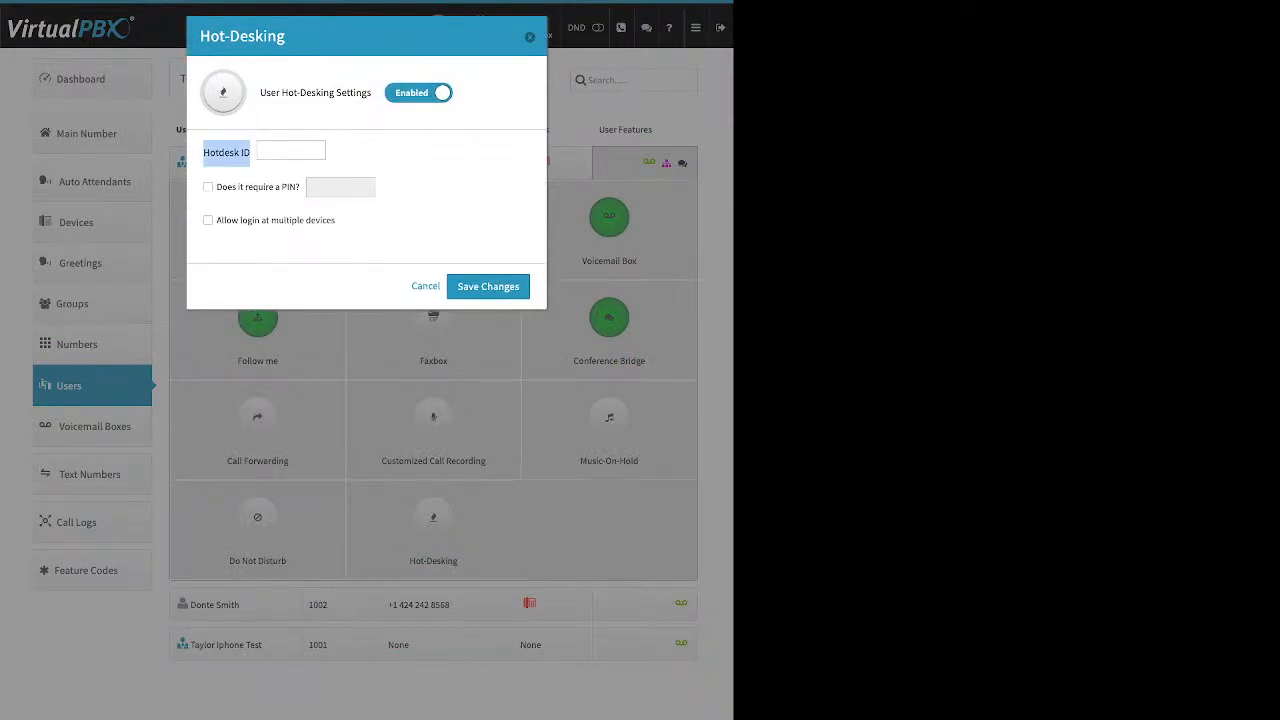
pyautogui.click(291, 150)
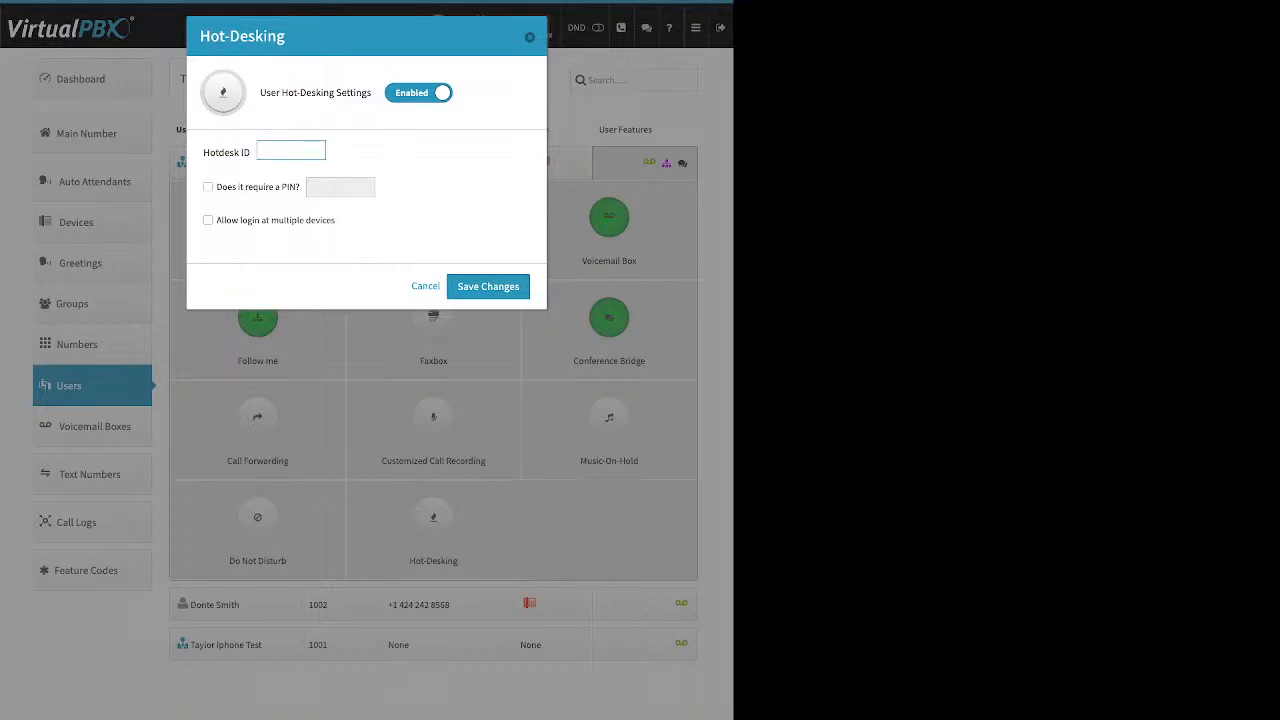
pyautogui.click(425, 286)
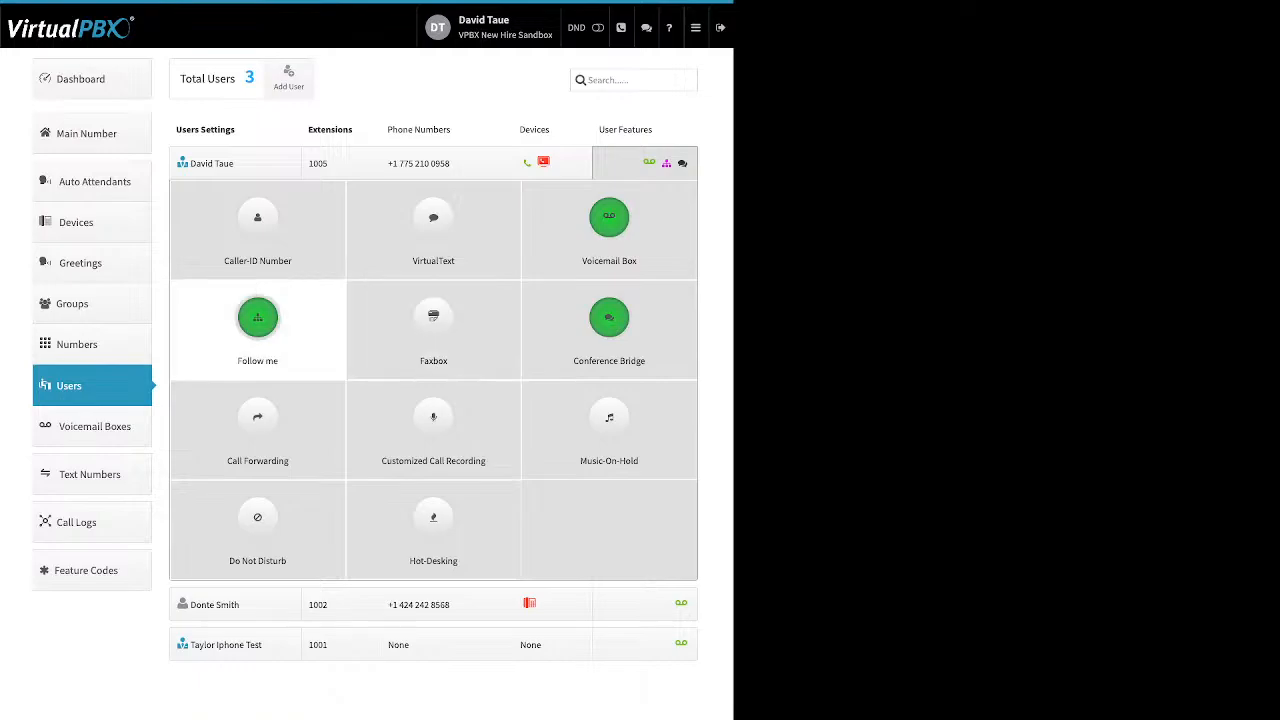
# Step: Open and close this user's Follow me settings, then show the Groups list
pyautogui.click(433, 318)
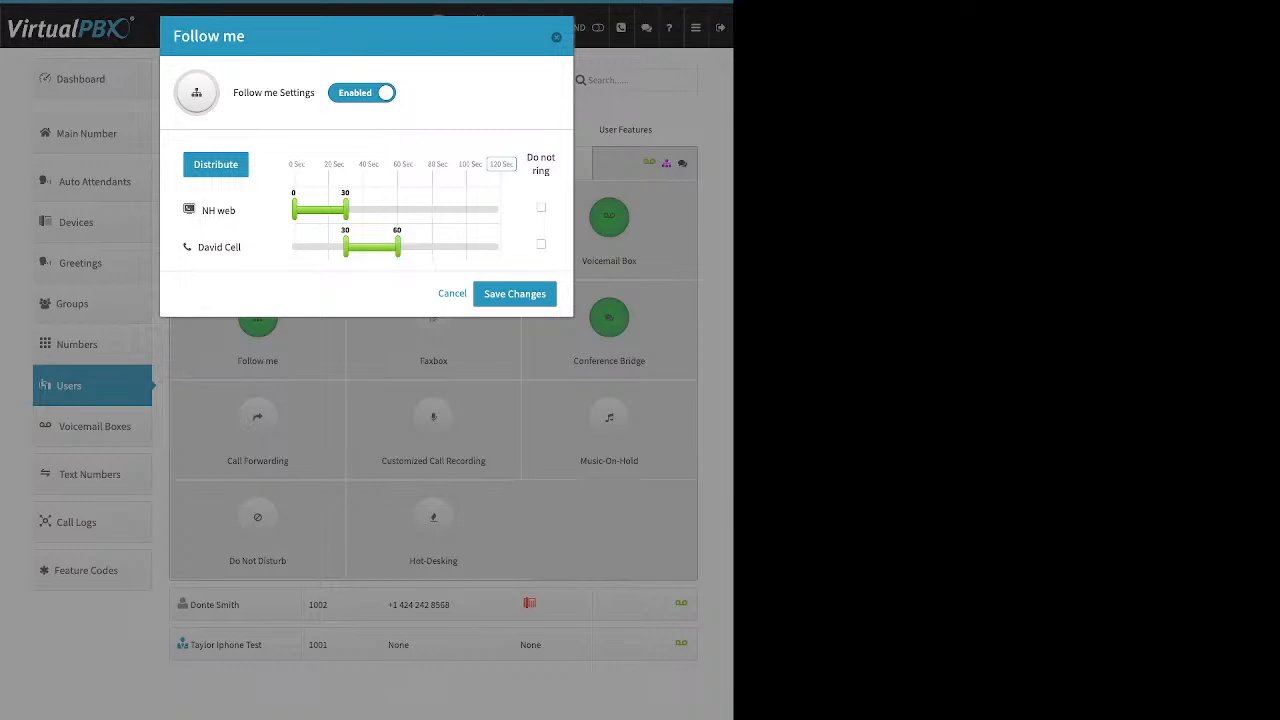
pyautogui.click(556, 37)
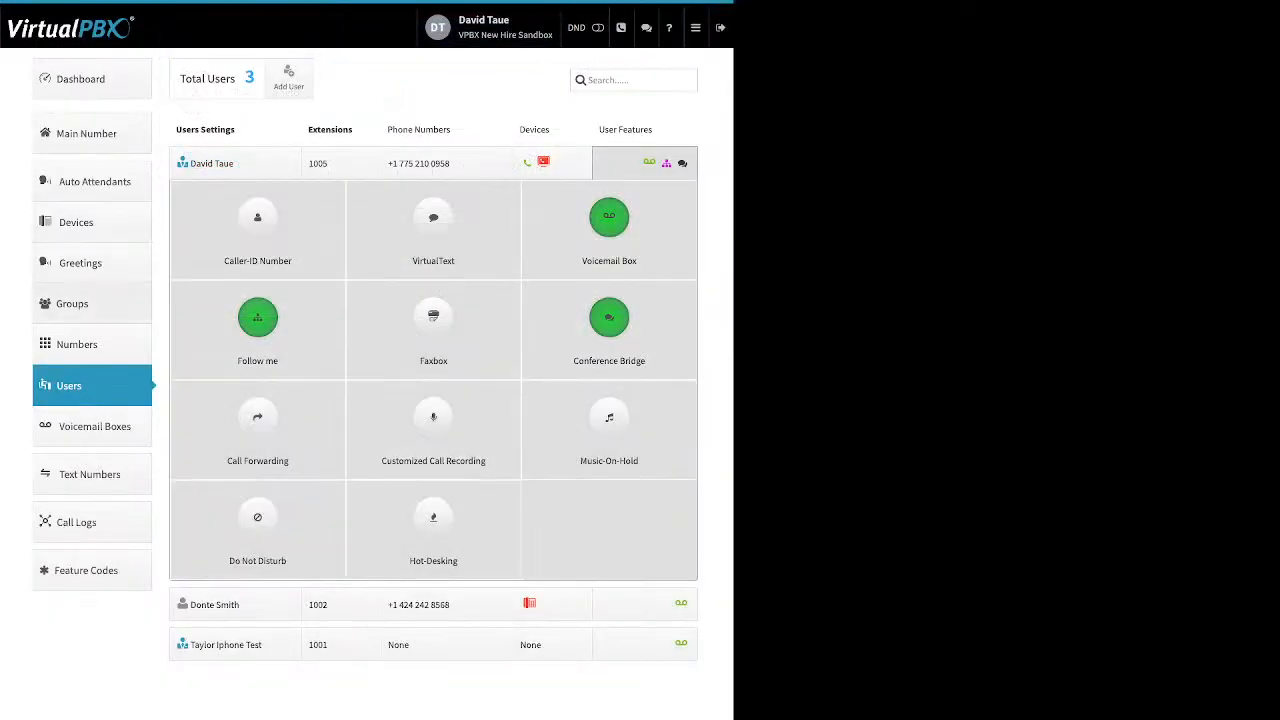
pyautogui.click(72, 304)
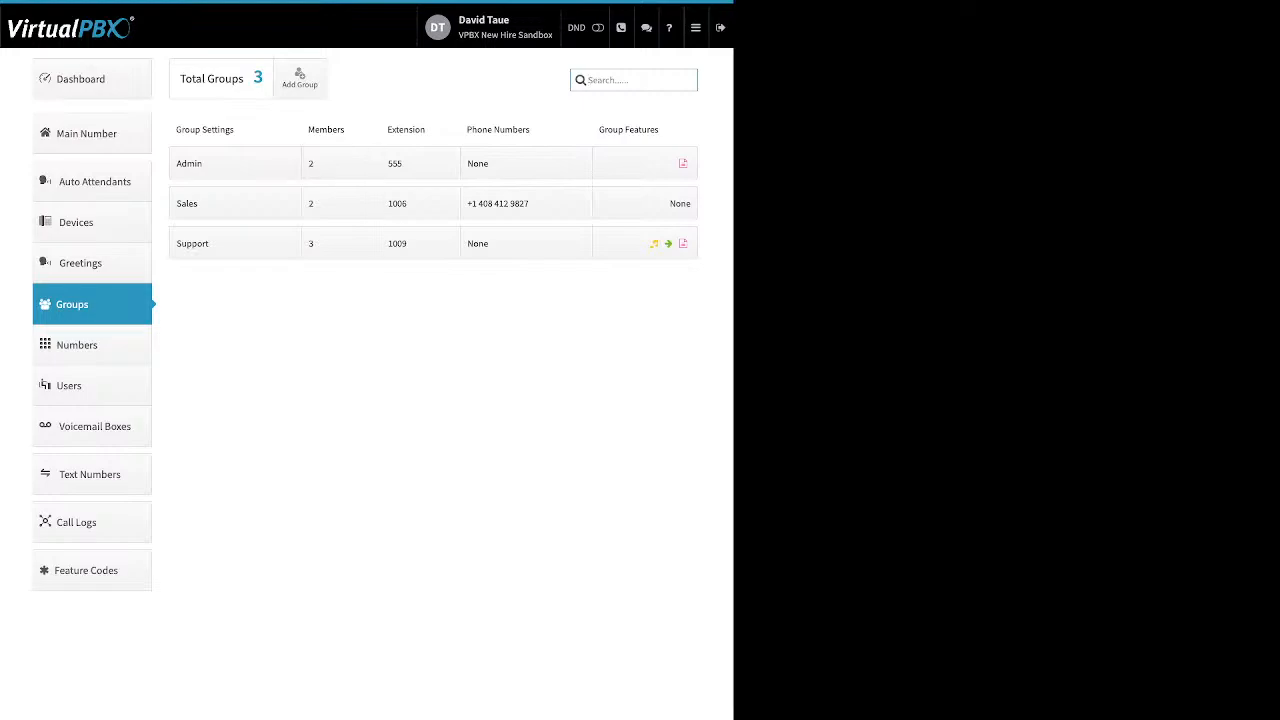
pyautogui.click(299, 78)
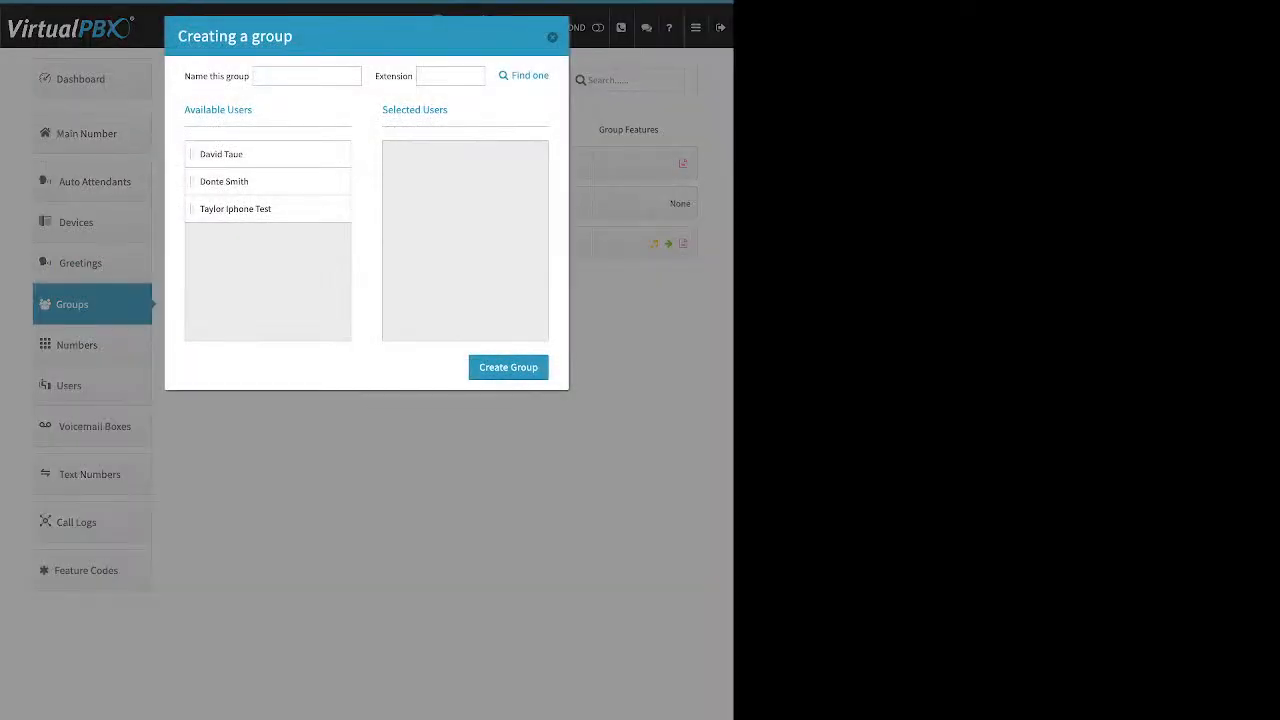
pyautogui.moveTo(185, 76); pyautogui.dragTo(248, 76)
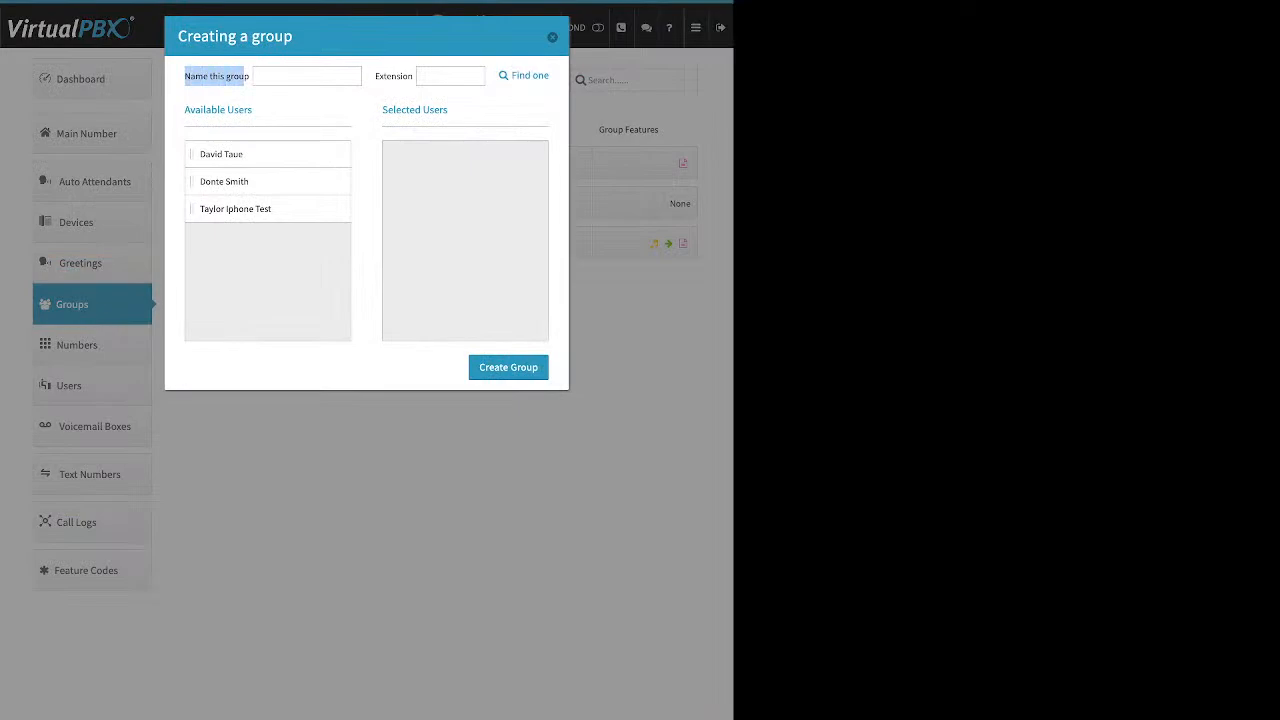
pyautogui.moveTo(376, 76); pyautogui.dragTo(413, 76)
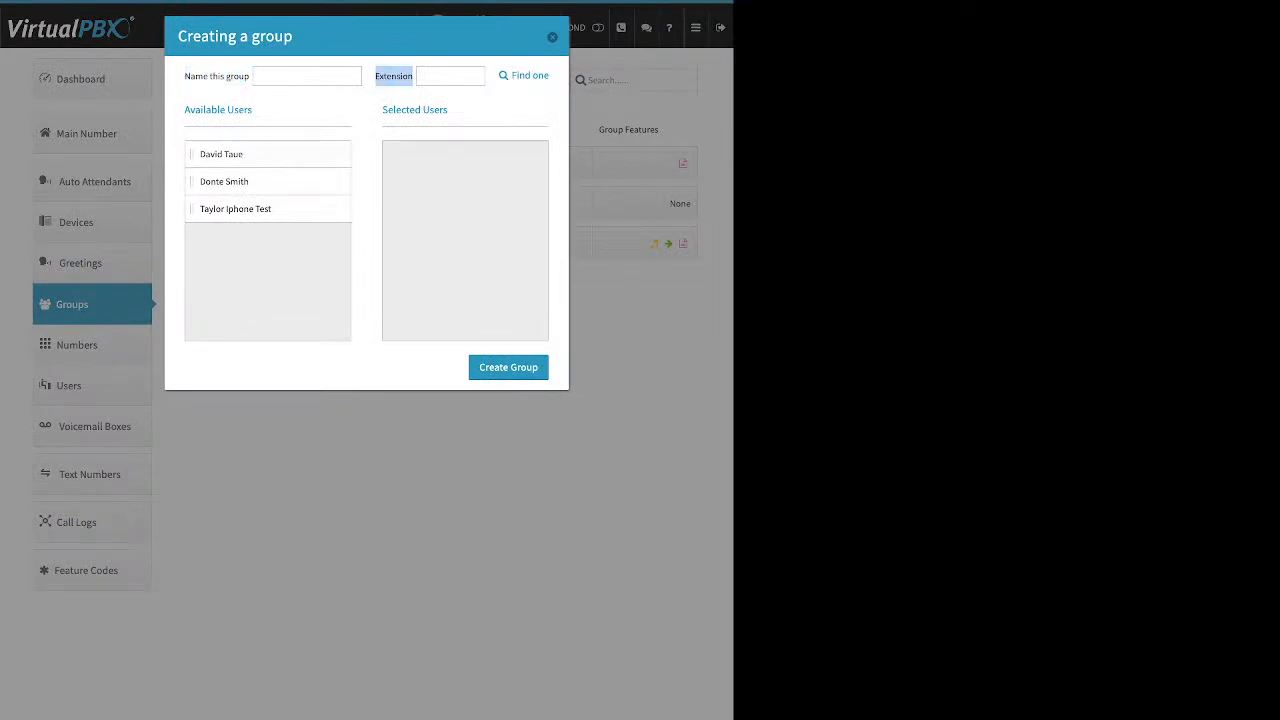
pyautogui.moveTo(221, 154); pyautogui.dragTo(462, 156)
pyautogui.moveTo(235, 209); pyautogui.dragTo(462, 154)
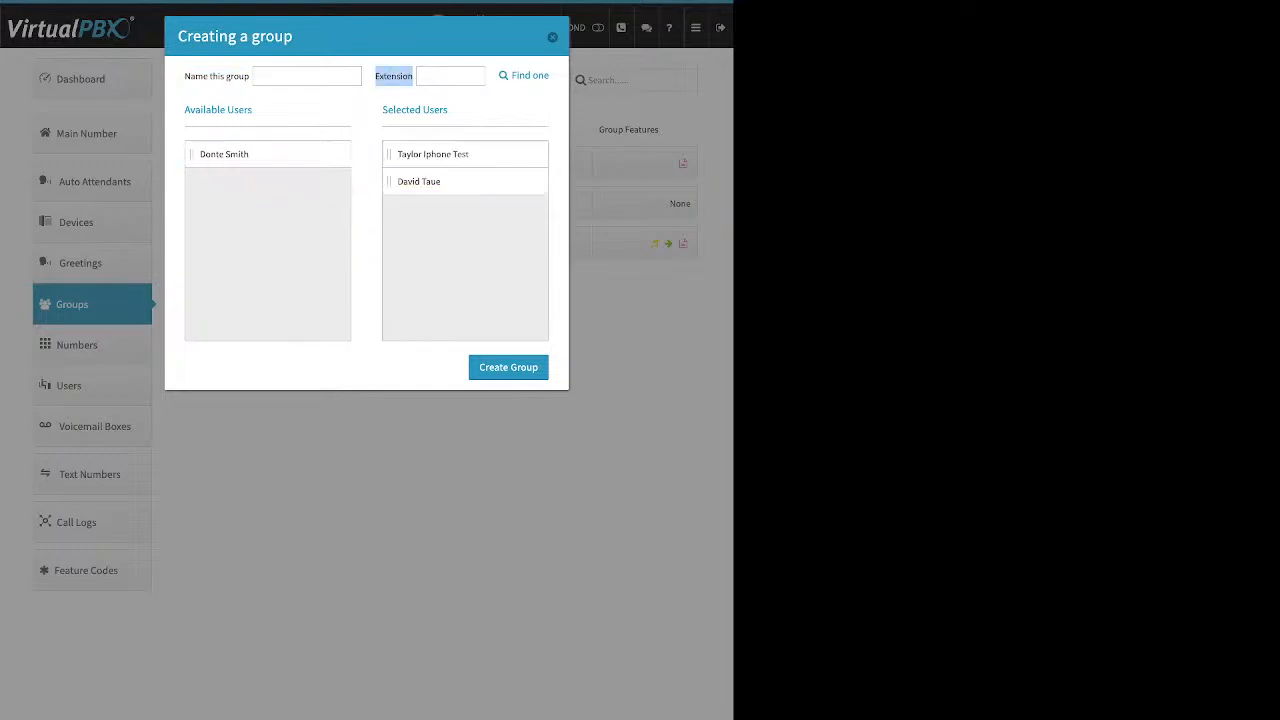
pyautogui.moveTo(224, 154); pyautogui.dragTo(364, 200)
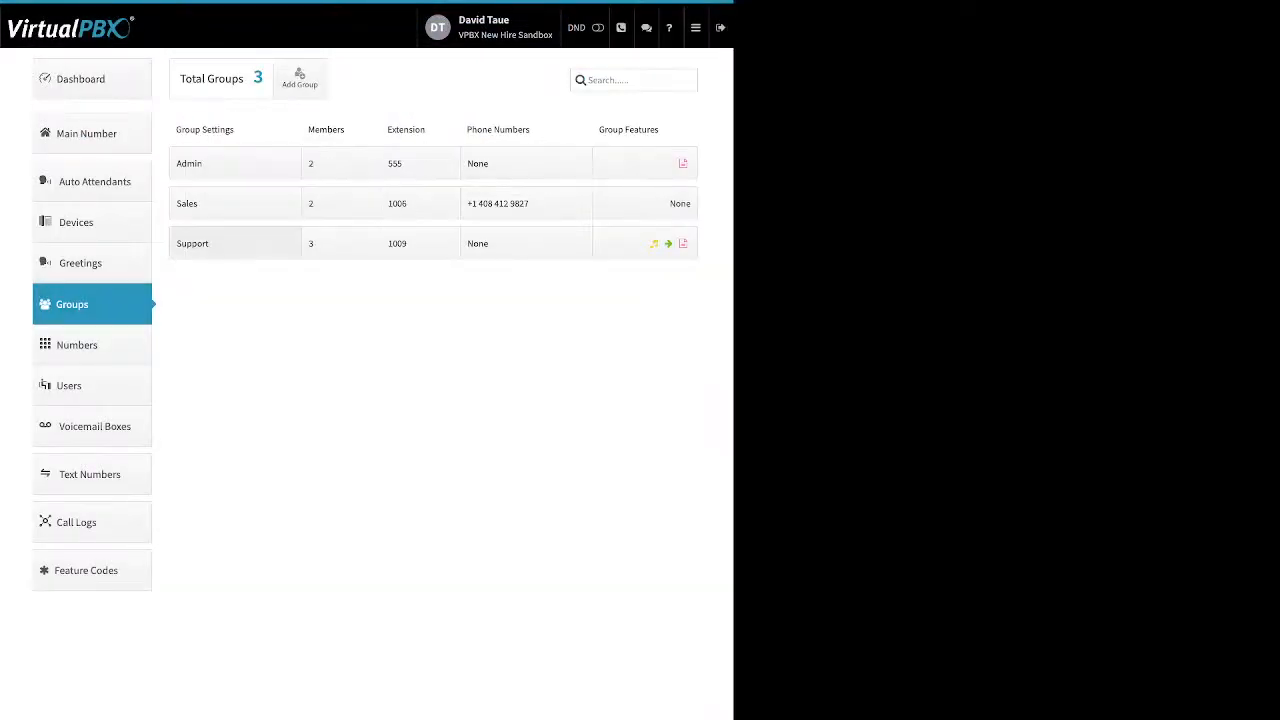
pyautogui.click(235, 243)
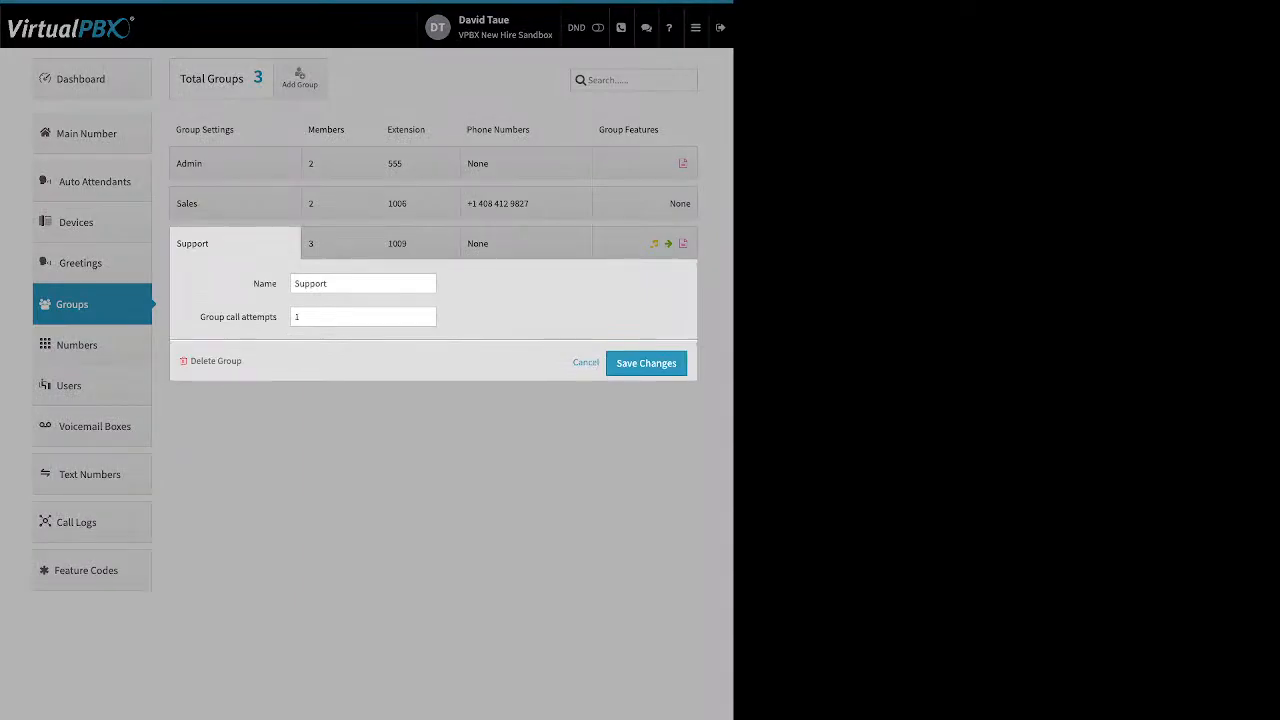
# Step: Review the Support group's name and call attempts, trying 2 before settling back on 1
pyautogui.doubleClick(265, 284)
pyautogui.moveTo(228, 317); pyautogui.dragTo(199, 317)
pyautogui.click(480, 318)
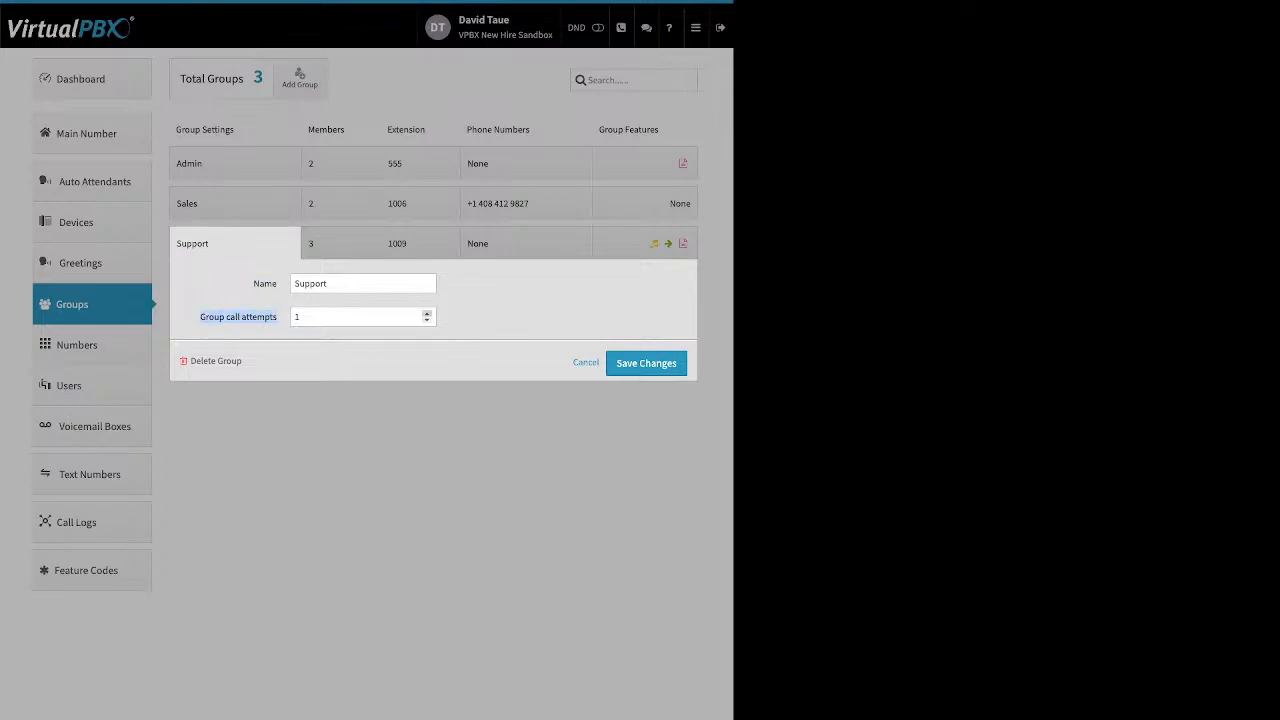
pyautogui.click(427, 313)
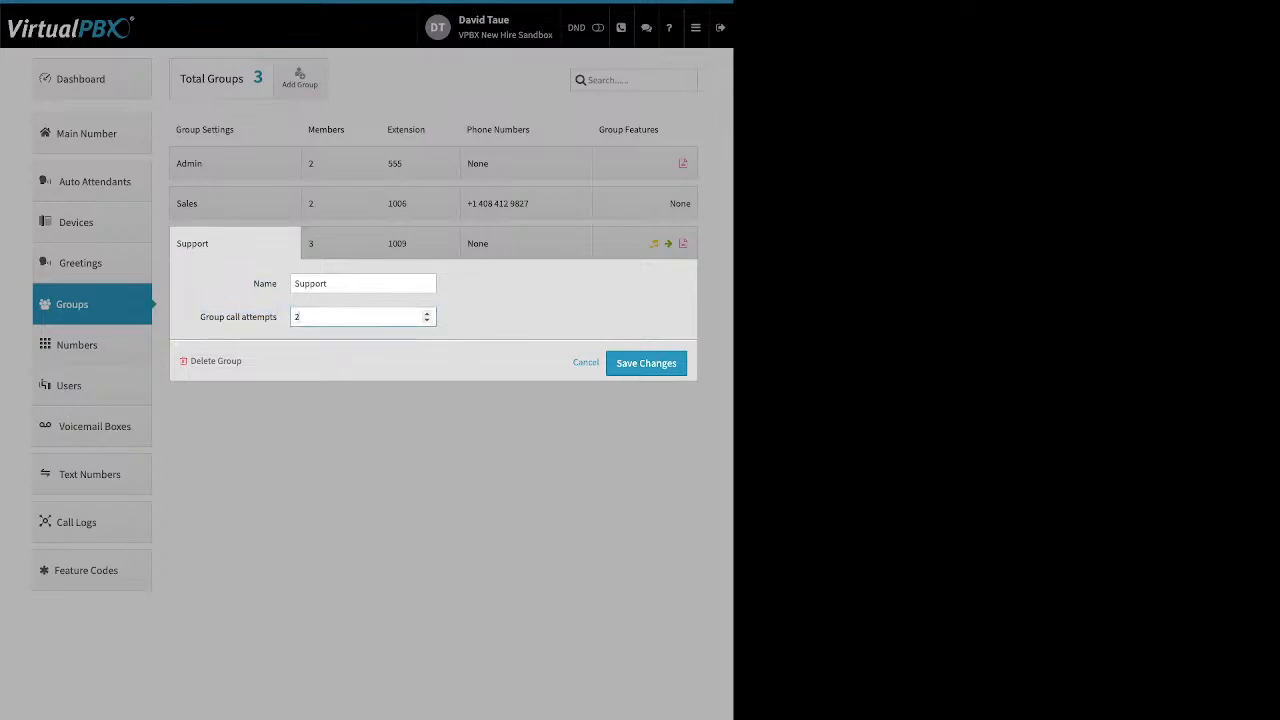
pyautogui.click(427, 320)
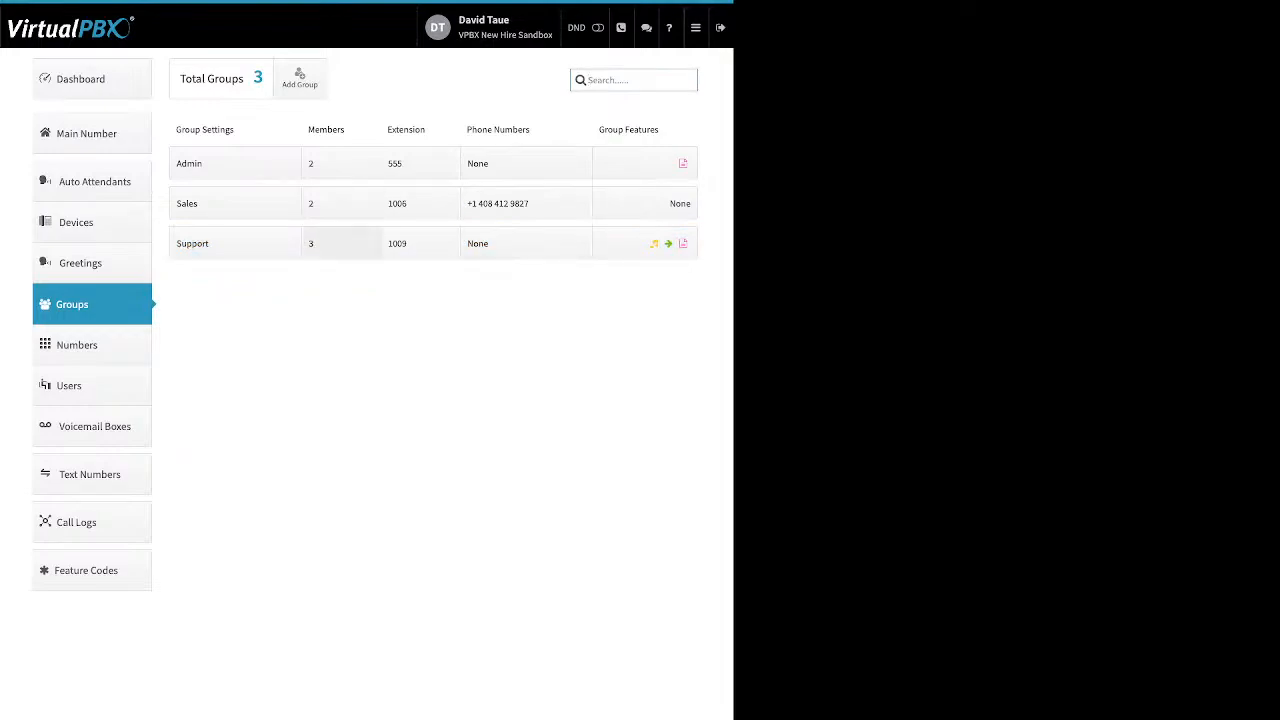
# Step: Cut the Support group's ring timeout from 120 to 60 seconds and distribute it among members
pyautogui.click(340, 243)
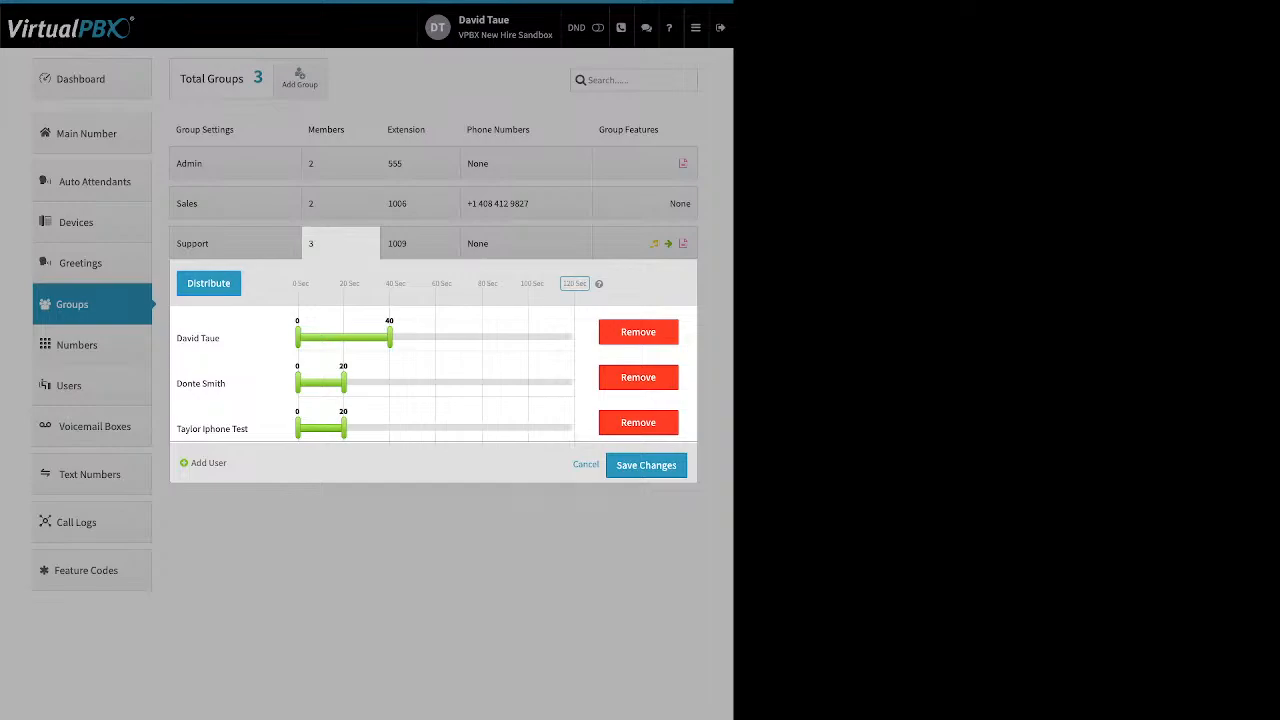
pyautogui.moveTo(343, 383); pyautogui.dragTo(391, 383)
pyautogui.moveTo(343, 428); pyautogui.dragTo(391, 428)
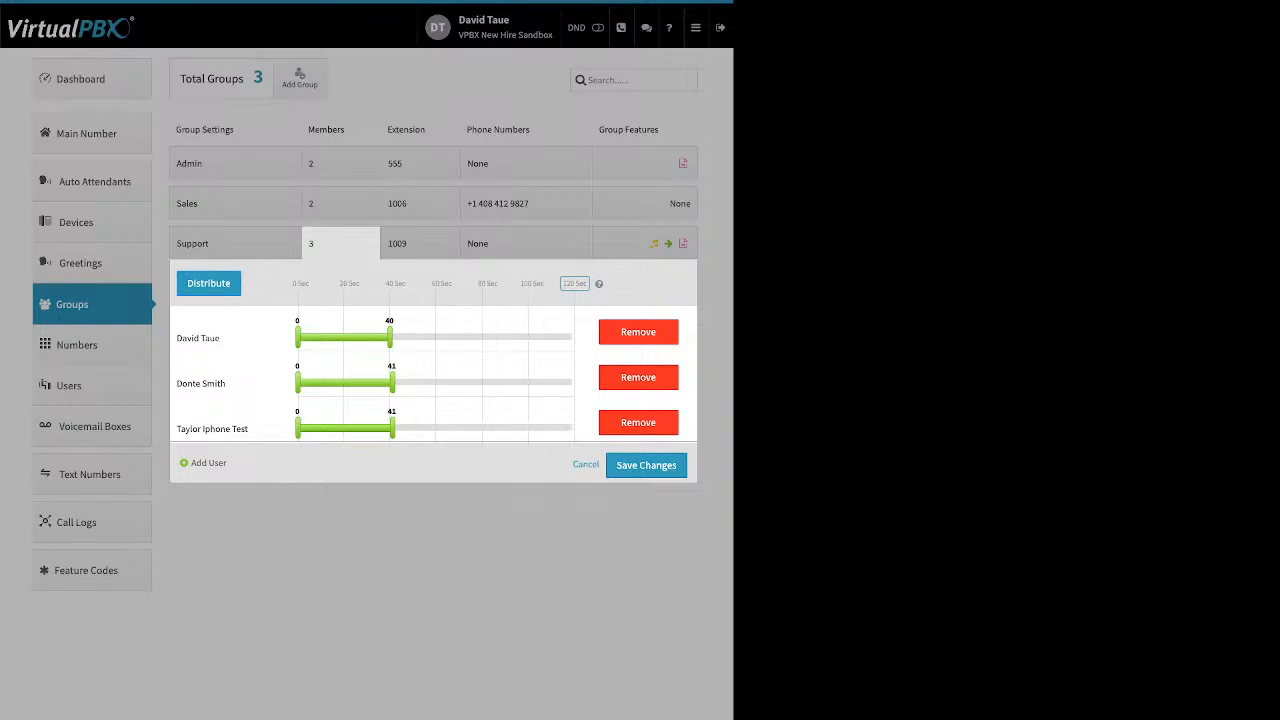
pyautogui.moveTo(520, 284); pyautogui.dragTo(588, 284)
pyautogui.doubleClick(574, 284)
pyautogui.write('60')
pyautogui.press('Return')
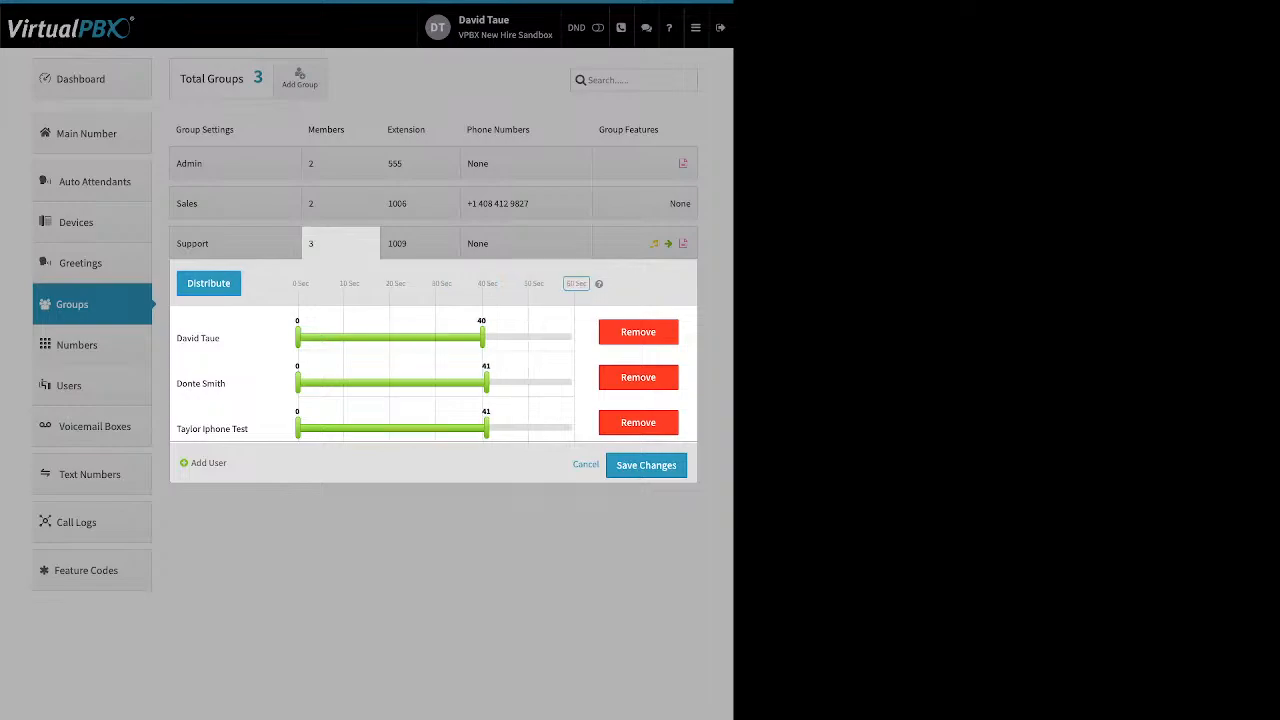
pyautogui.click(208, 283)
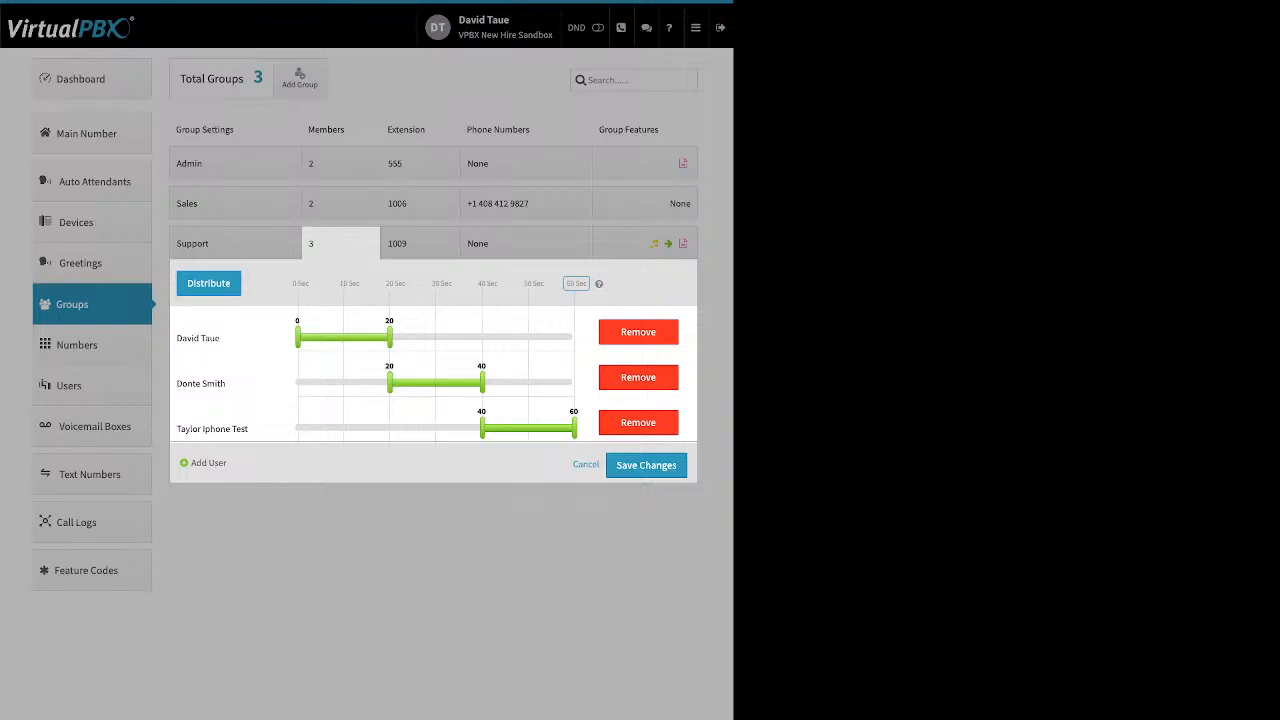
# Step: Restagger the second and third members into consecutive 20-second turns: 0–20, 20–40, 40–60 sec
pyautogui.moveTo(482, 428); pyautogui.dragTo(422, 428)
pyautogui.moveTo(390, 382); pyautogui.dragTo(339, 382)
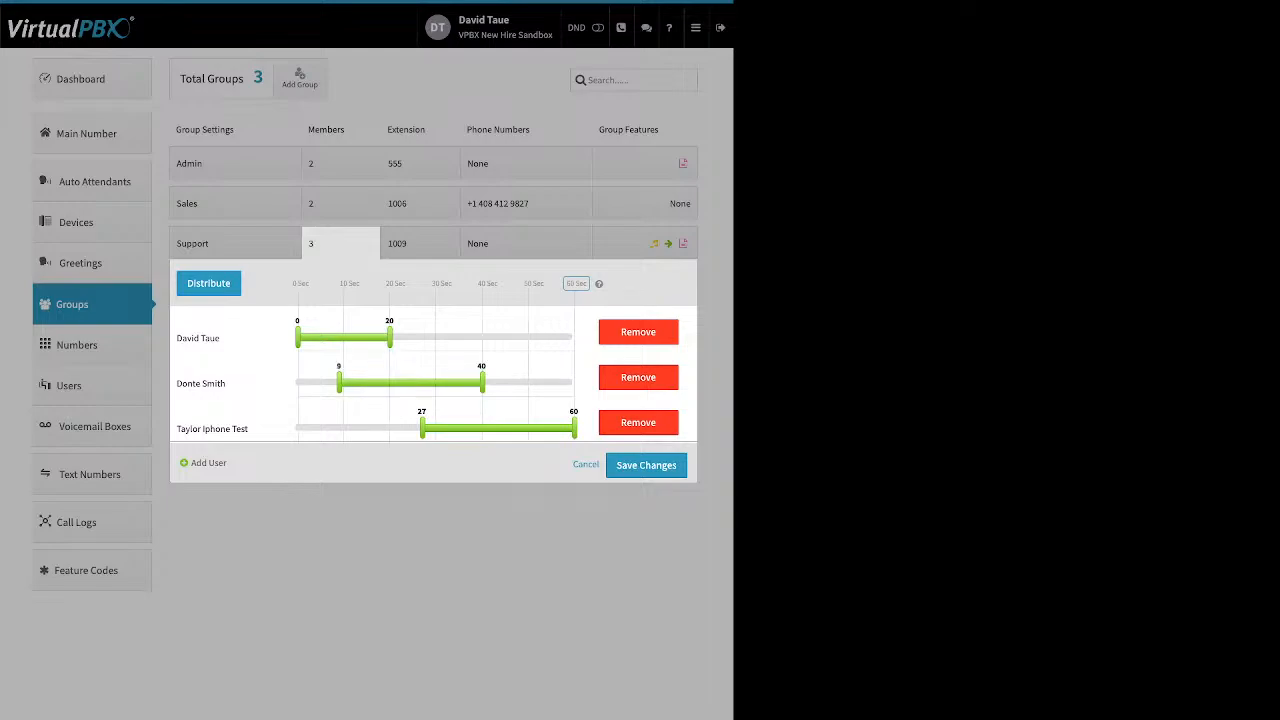
pyautogui.moveTo(422, 428); pyautogui.dragTo(301, 428)
pyautogui.moveTo(339, 382); pyautogui.dragTo(301, 382)
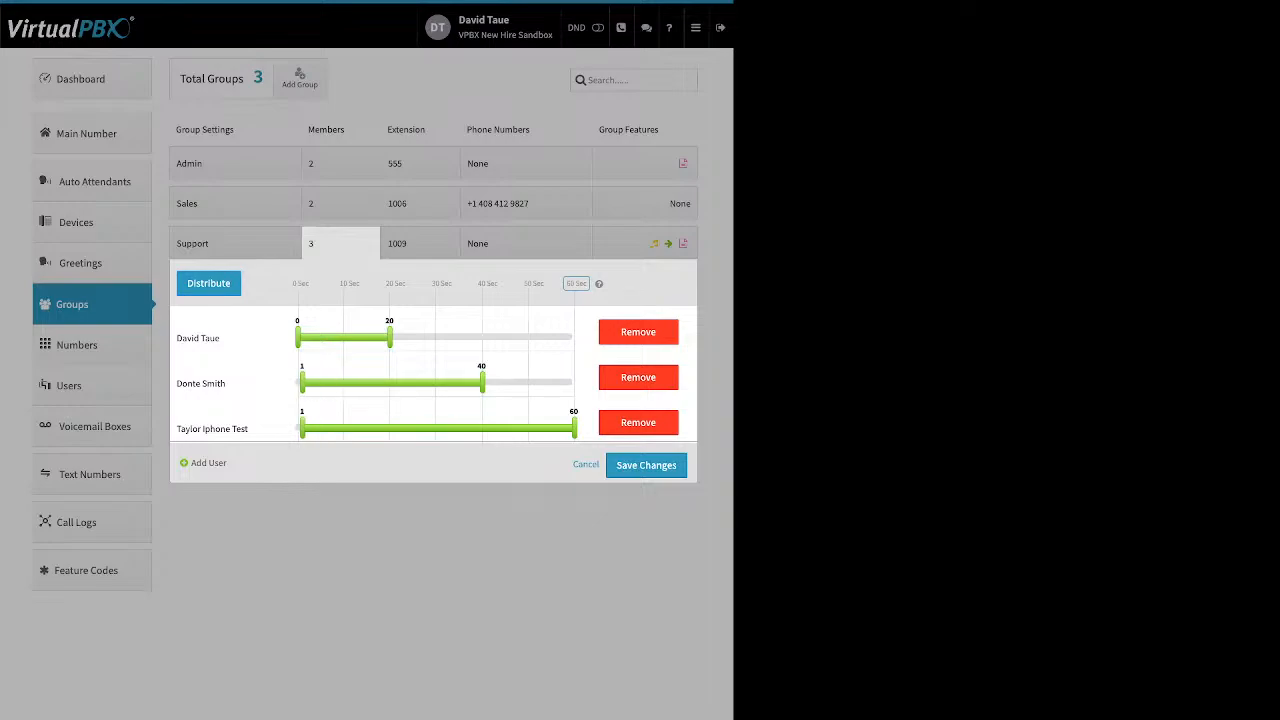
pyautogui.click(208, 283)
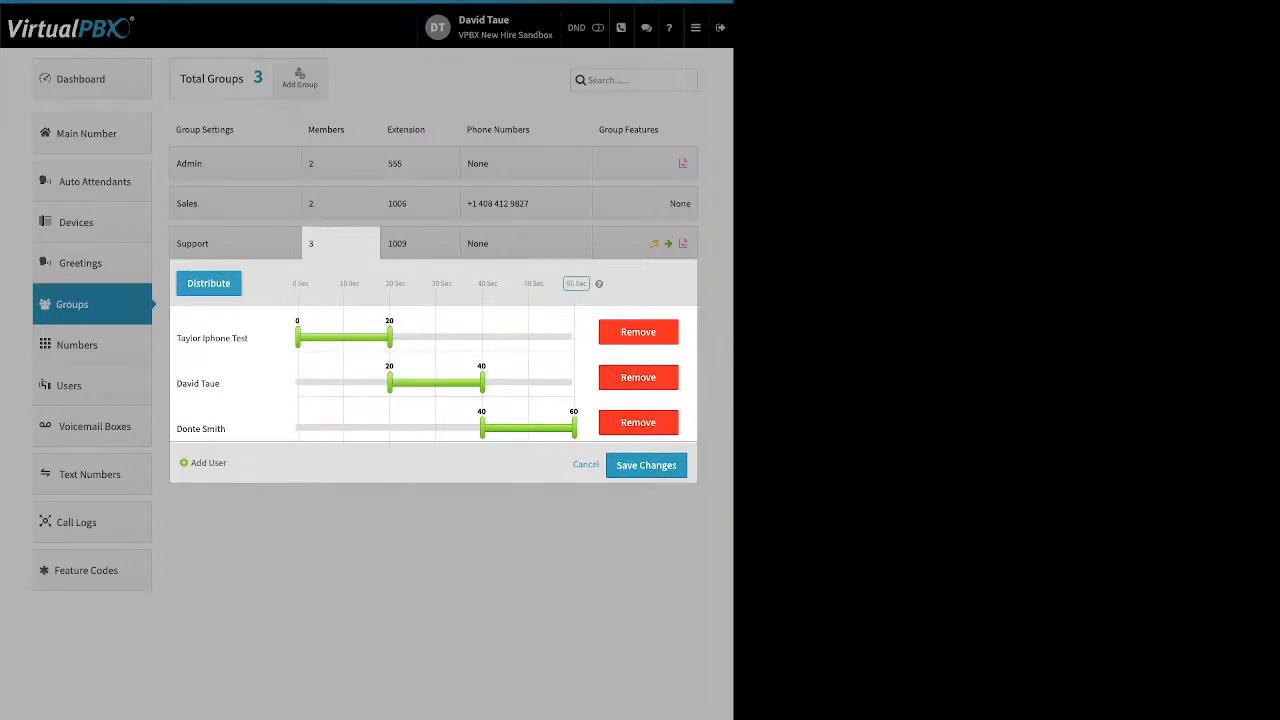
pyautogui.moveTo(192, 463); pyautogui.dragTo(224, 463)
pyautogui.click(230, 464)
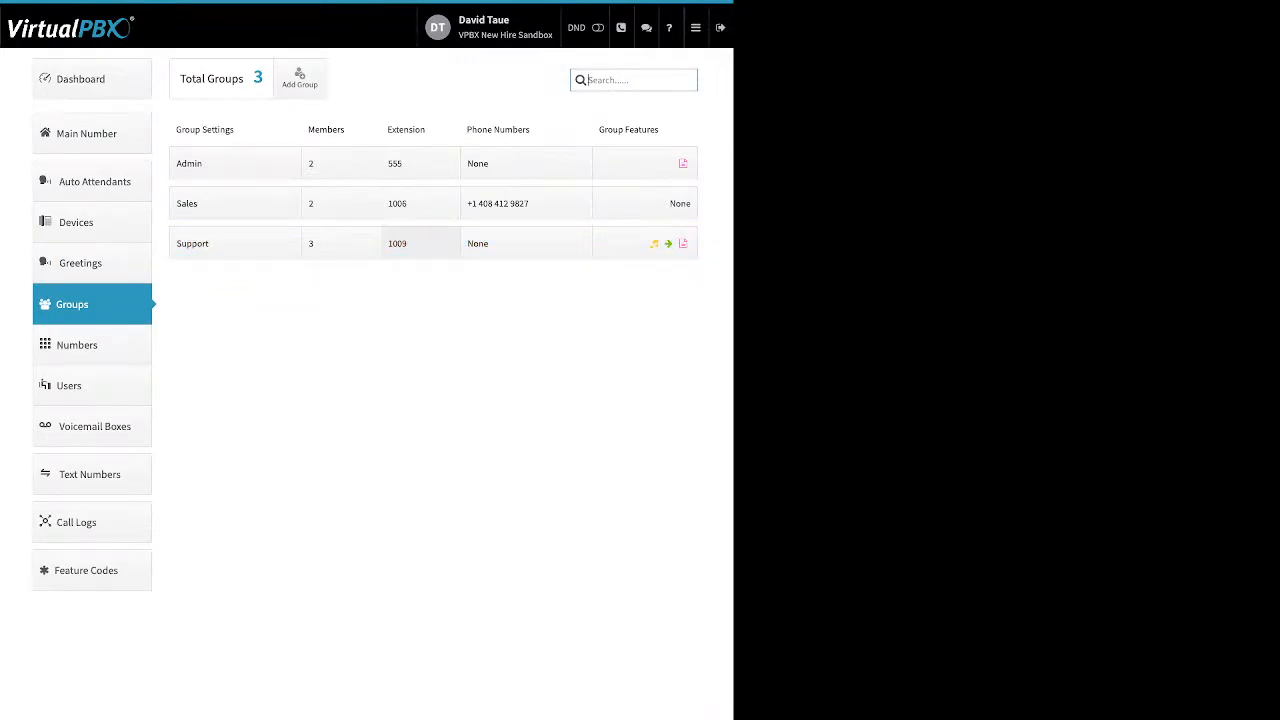
pyautogui.click(420, 243)
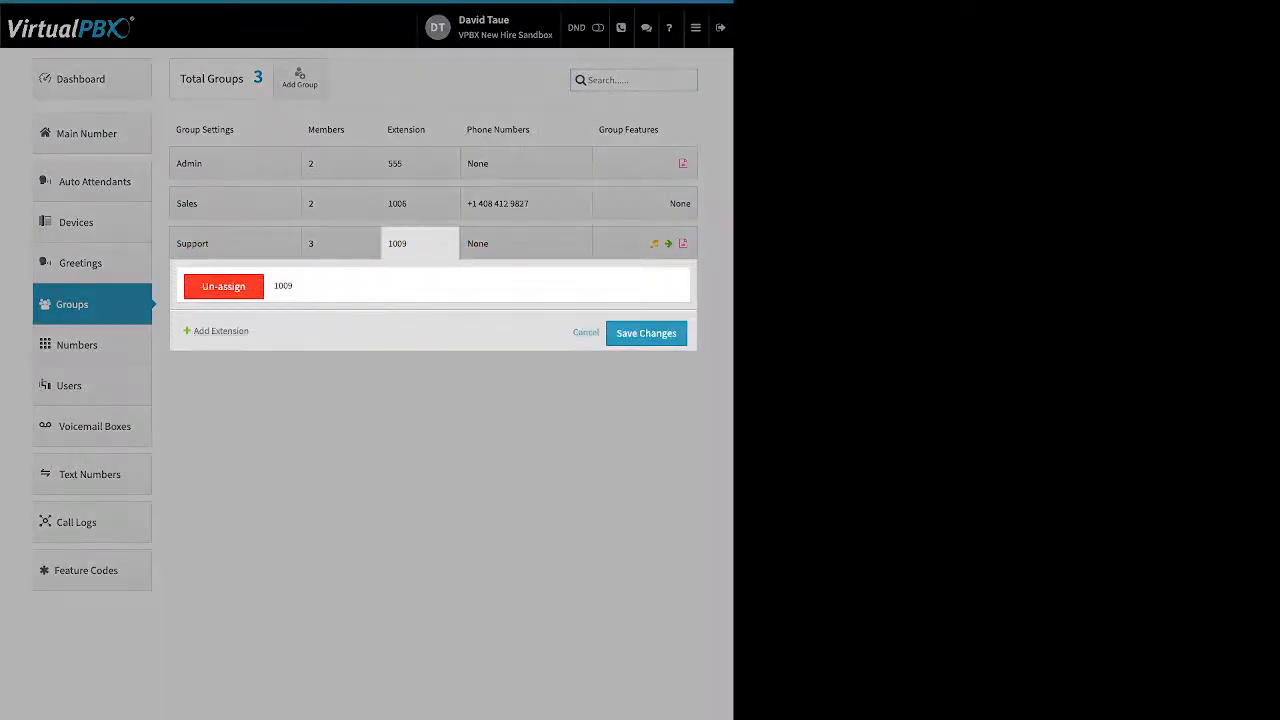
pyautogui.doubleClick(231, 331)
pyautogui.click(586, 332)
pyautogui.click(520, 203)
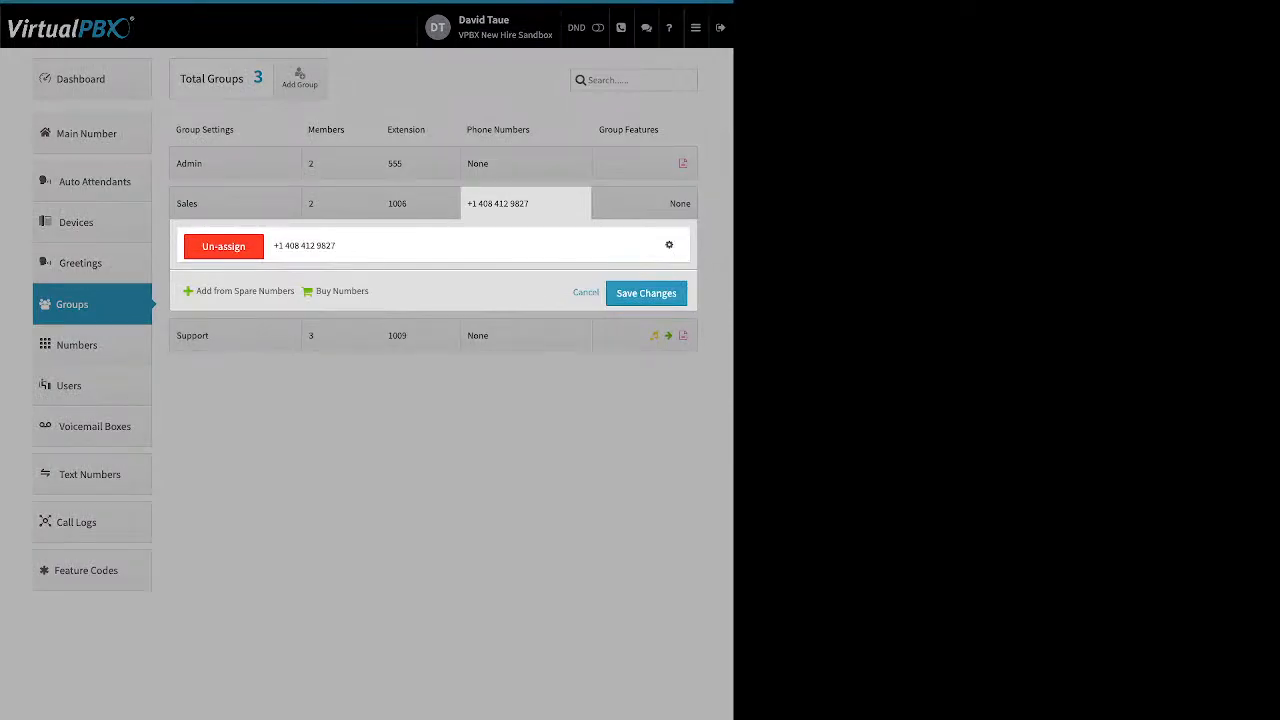
pyautogui.moveTo(196, 291); pyautogui.dragTo(361, 291)
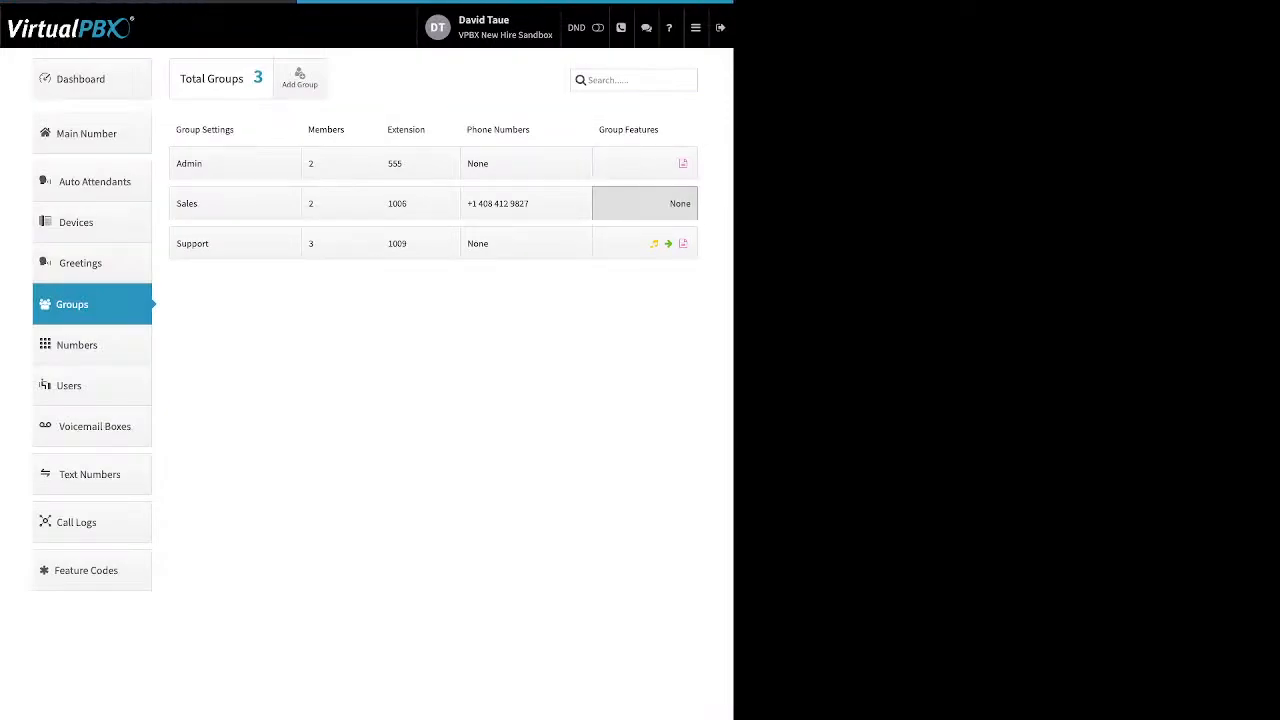
pyautogui.click(645, 203)
pyautogui.click(645, 203)
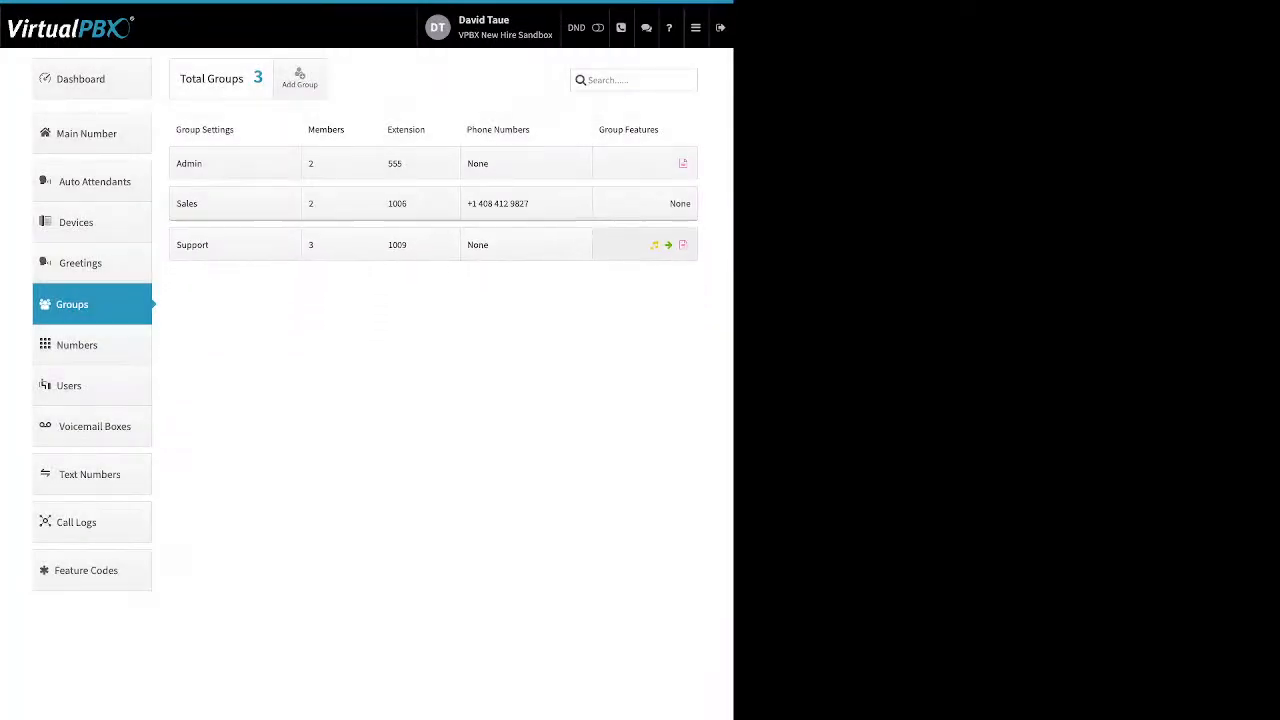
# Step: Review the Support group's Ringback upload option, then bring up its no-answer Next Action settings
pyautogui.click(645, 243)
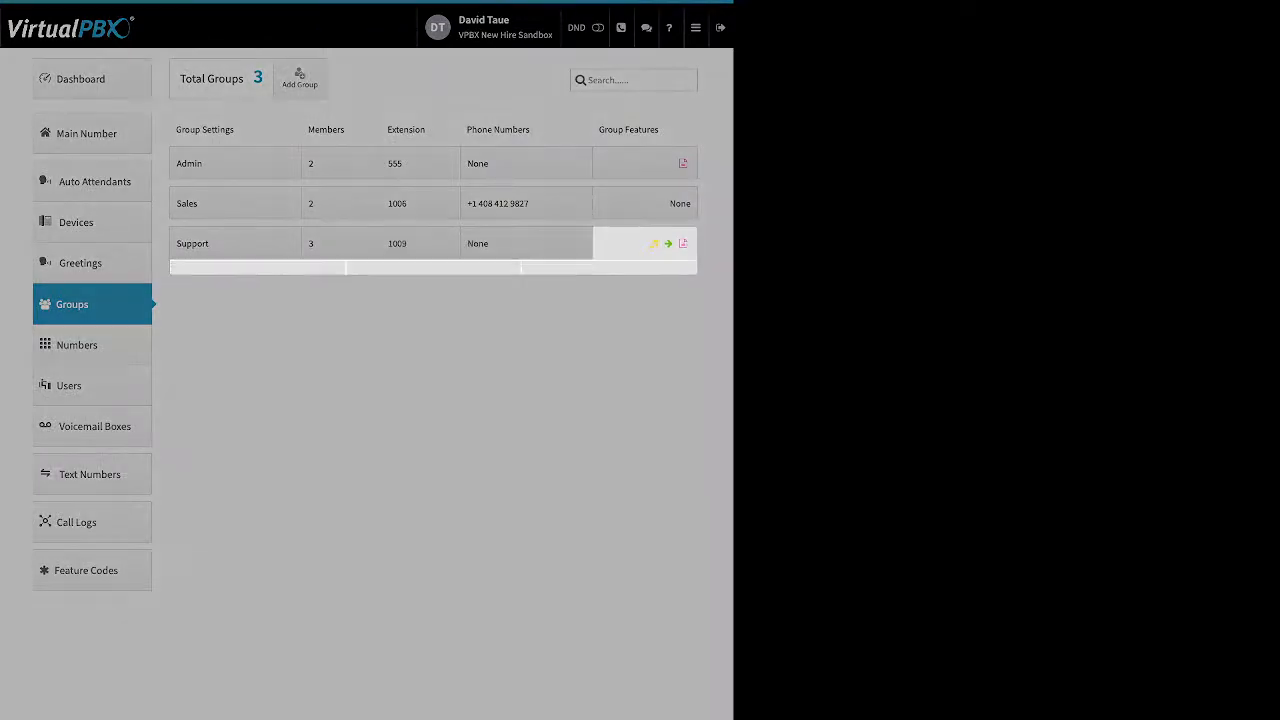
pyautogui.click(258, 298)
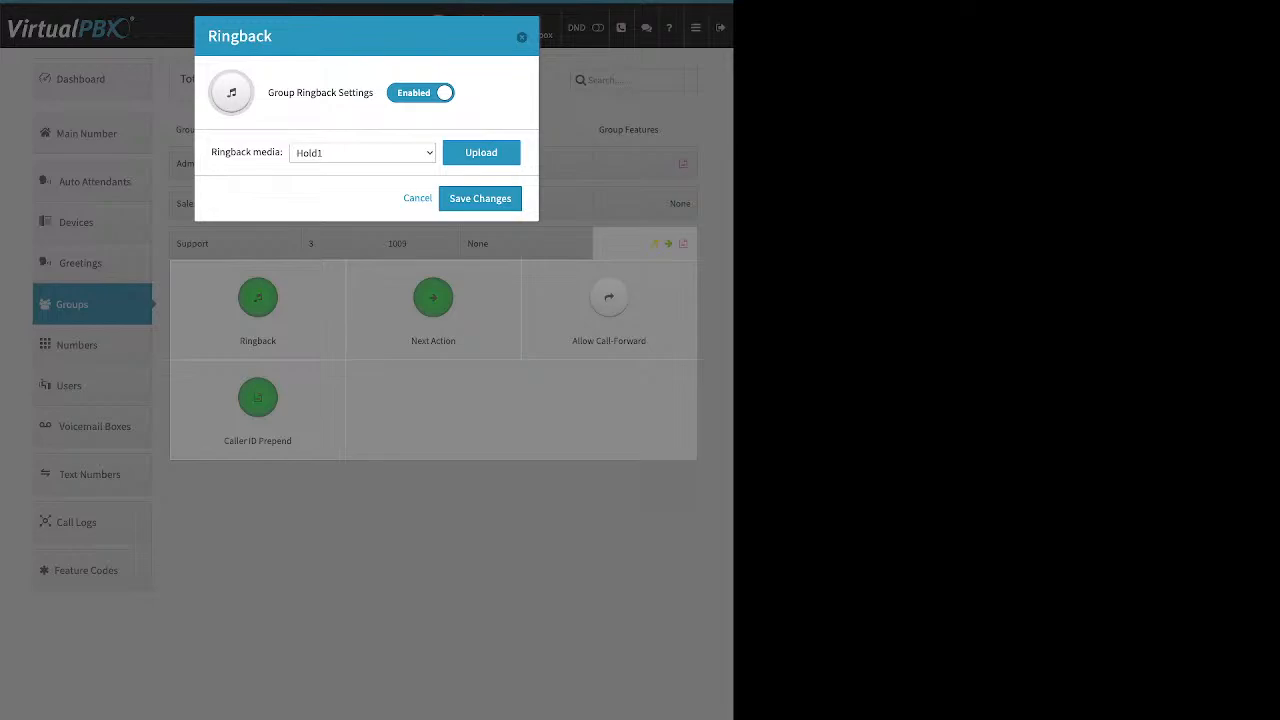
pyautogui.click(481, 153)
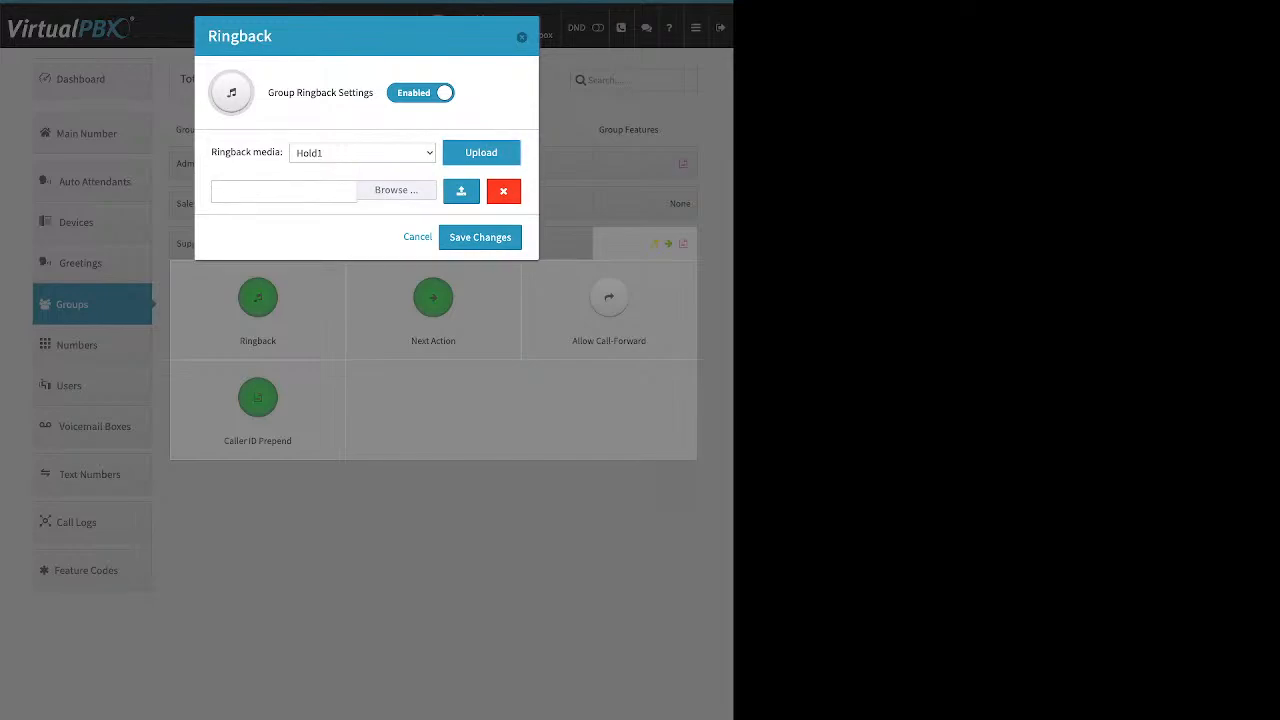
pyautogui.click(418, 237)
pyautogui.click(433, 300)
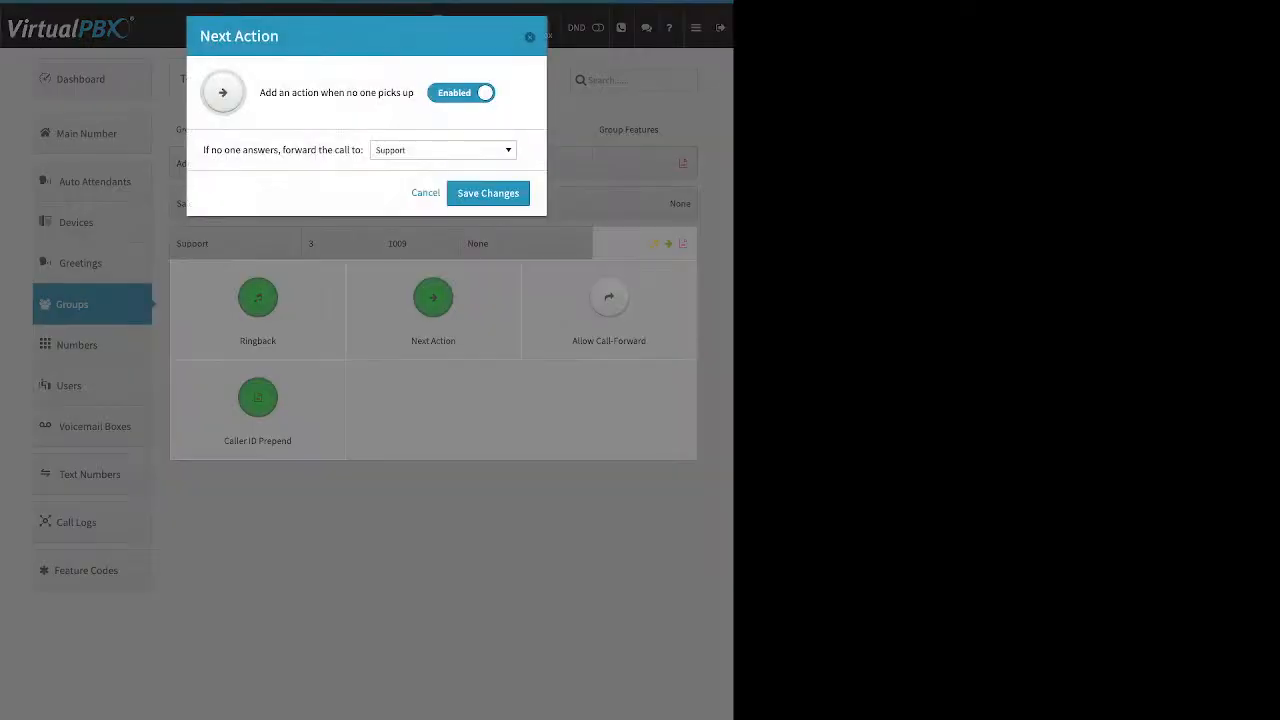
# Step: Forward unanswered Support group calls to Main Voicemail Box and save the change
pyautogui.moveTo(203, 150); pyautogui.dragTo(364, 150)
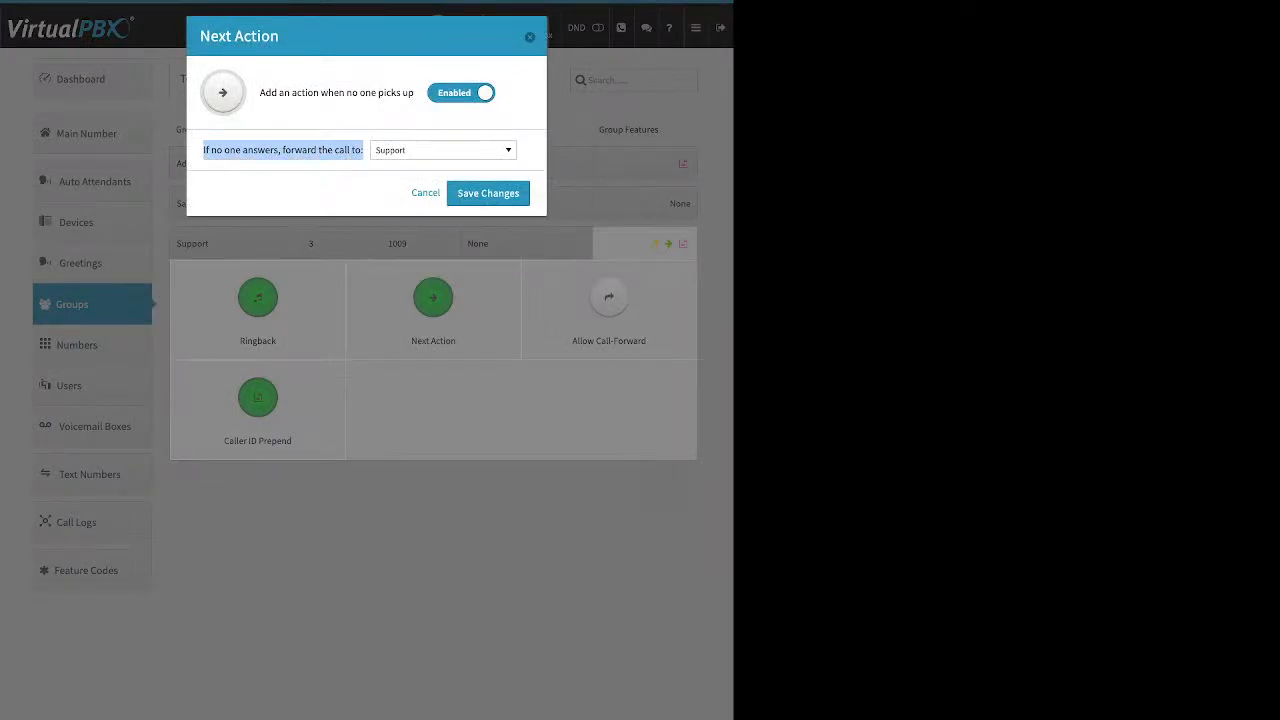
pyautogui.click(362, 161)
pyautogui.click(443, 150)
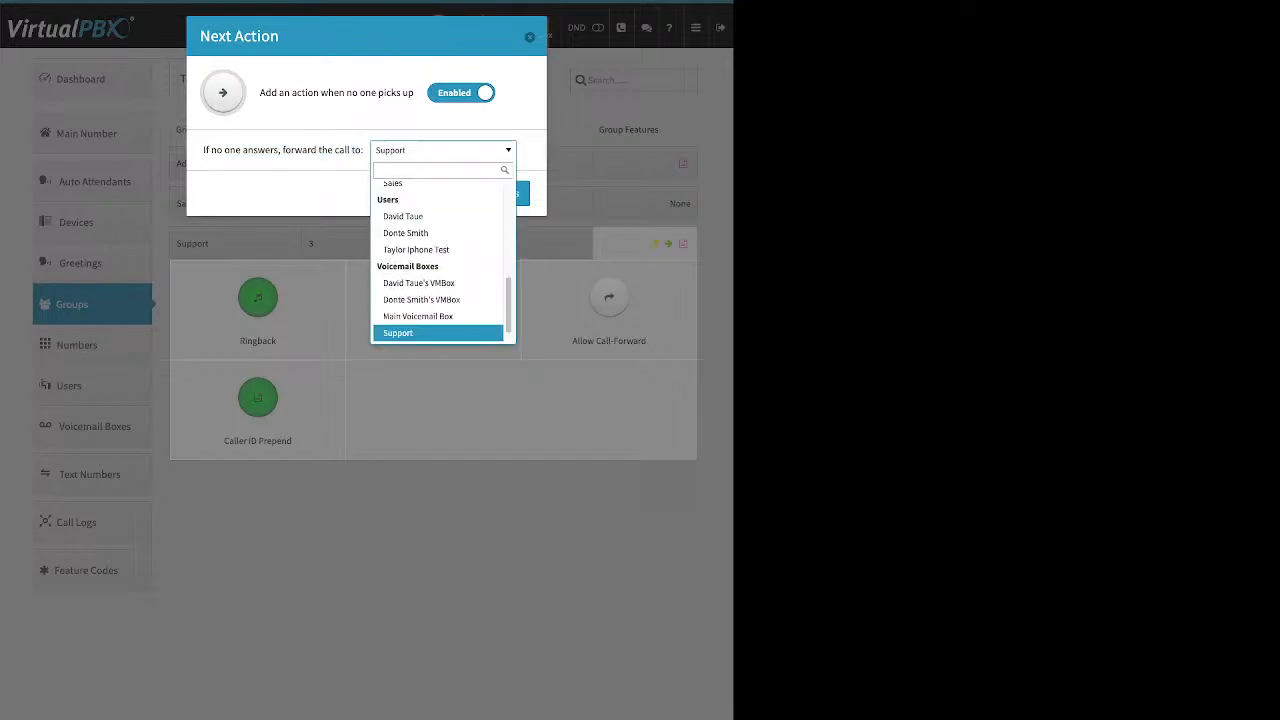
pyautogui.scroll(1, 438, 293)
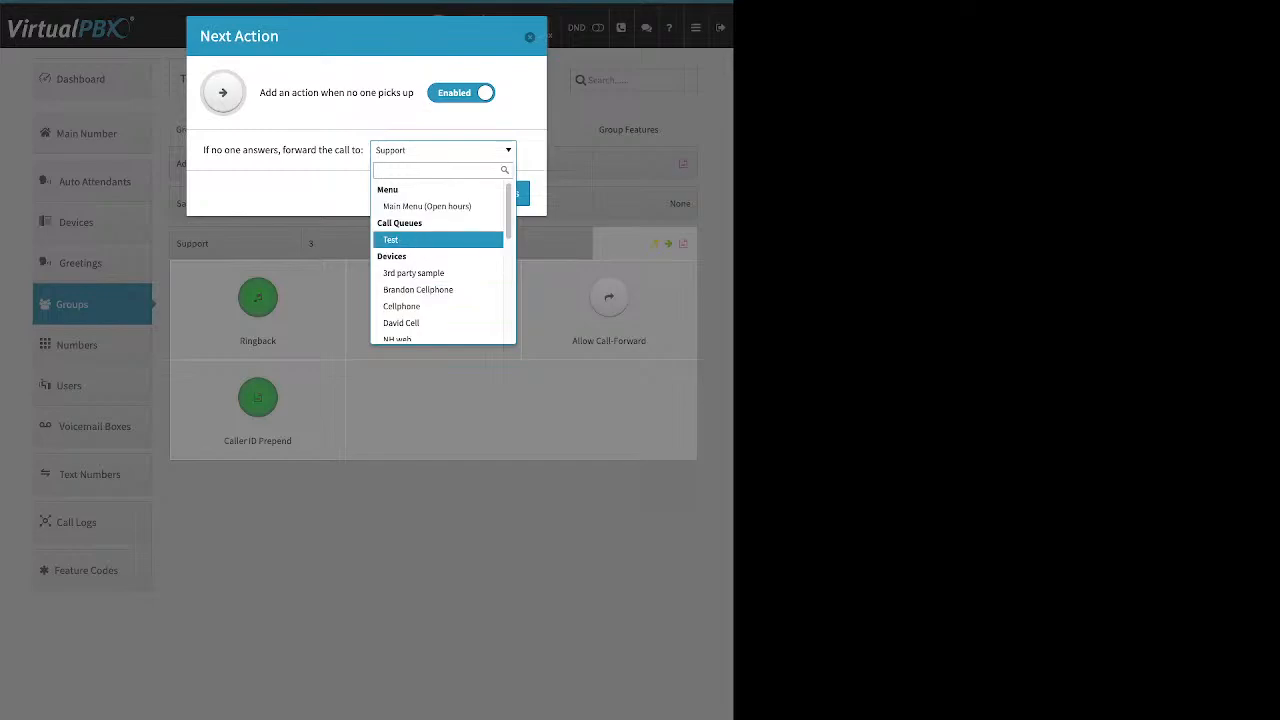
pyautogui.scroll(-1, 438, 237)
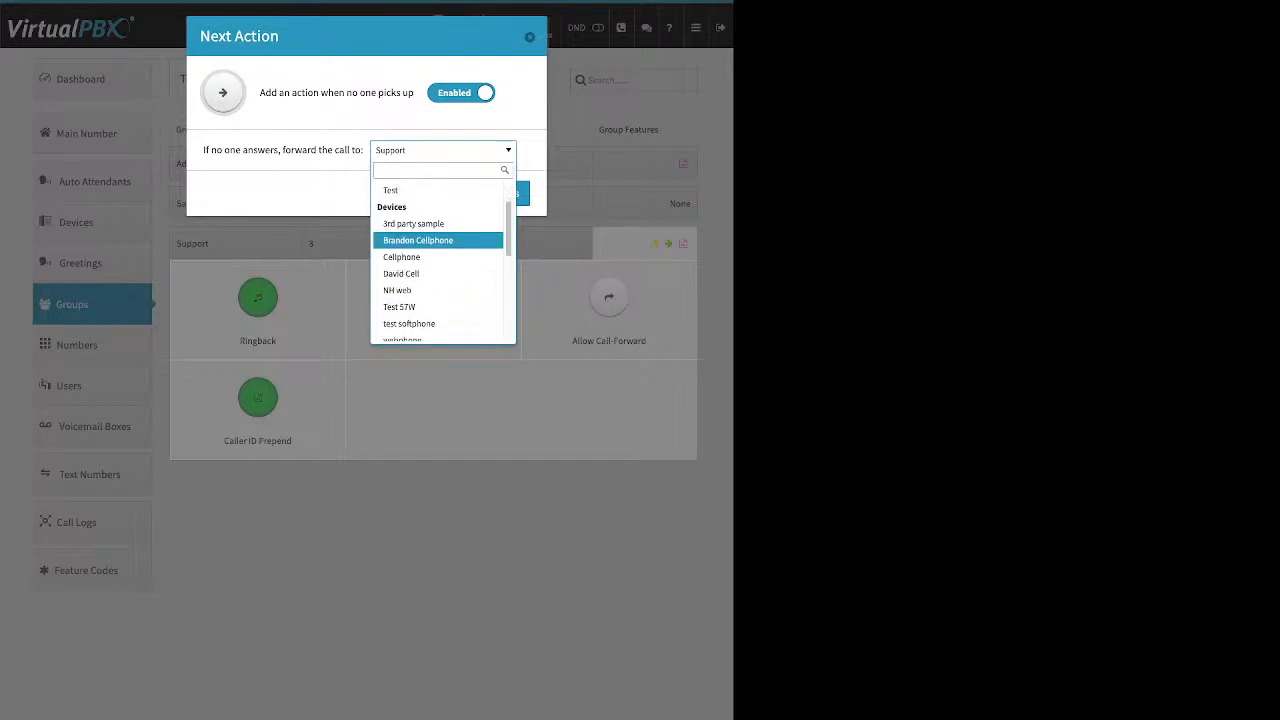
pyautogui.scroll(-1, 438, 240)
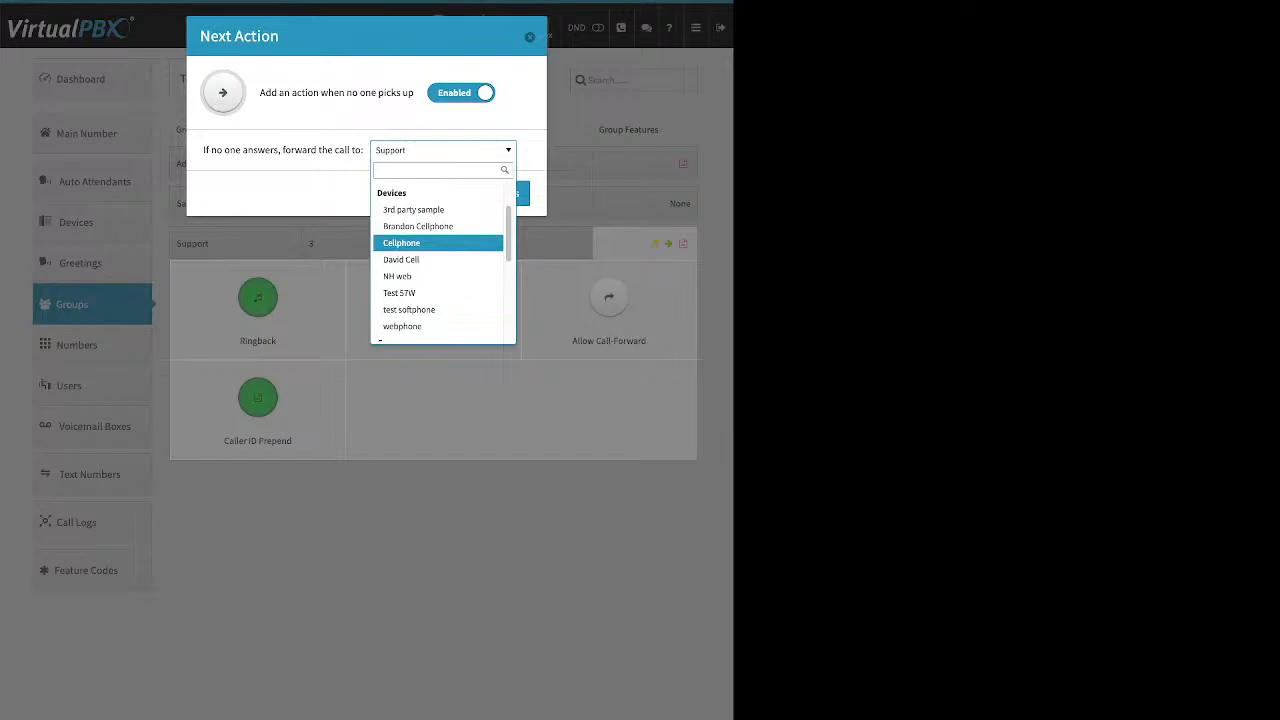
pyautogui.scroll(-1, 438, 244)
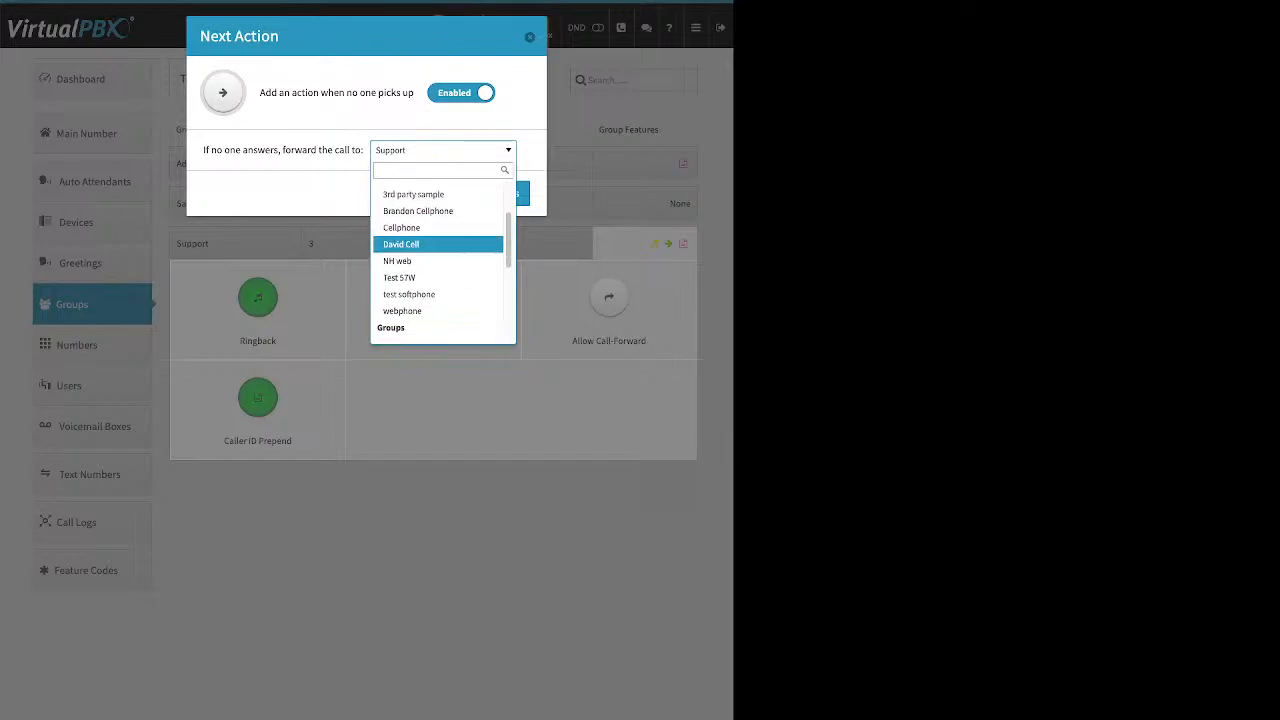
pyautogui.scroll(-3, 438, 244)
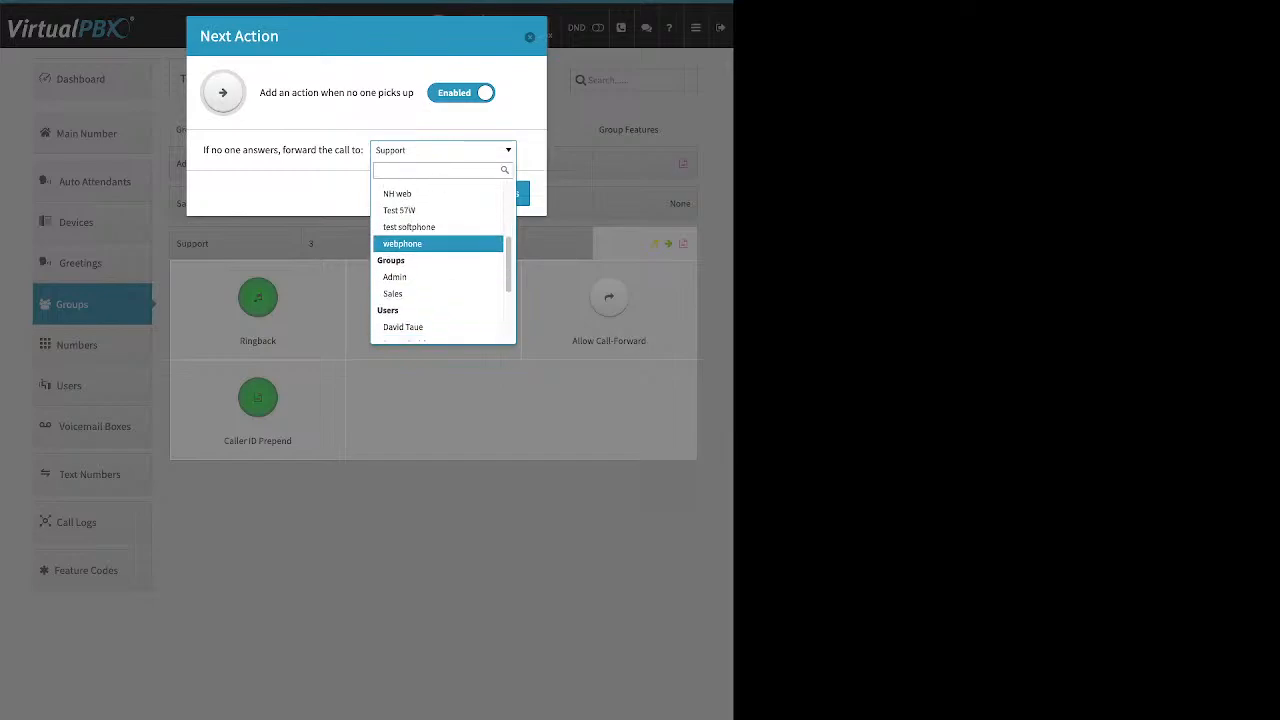
pyautogui.scroll(-4, 438, 253)
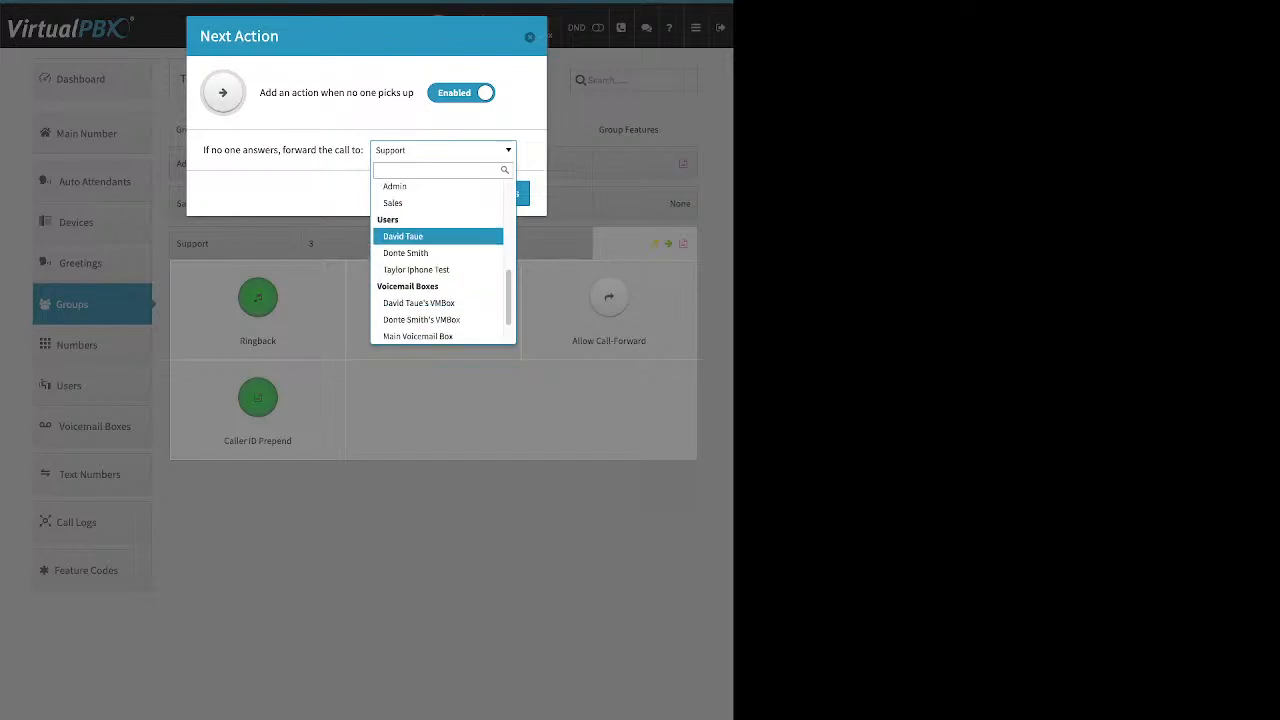
pyautogui.scroll(-2, 438, 235)
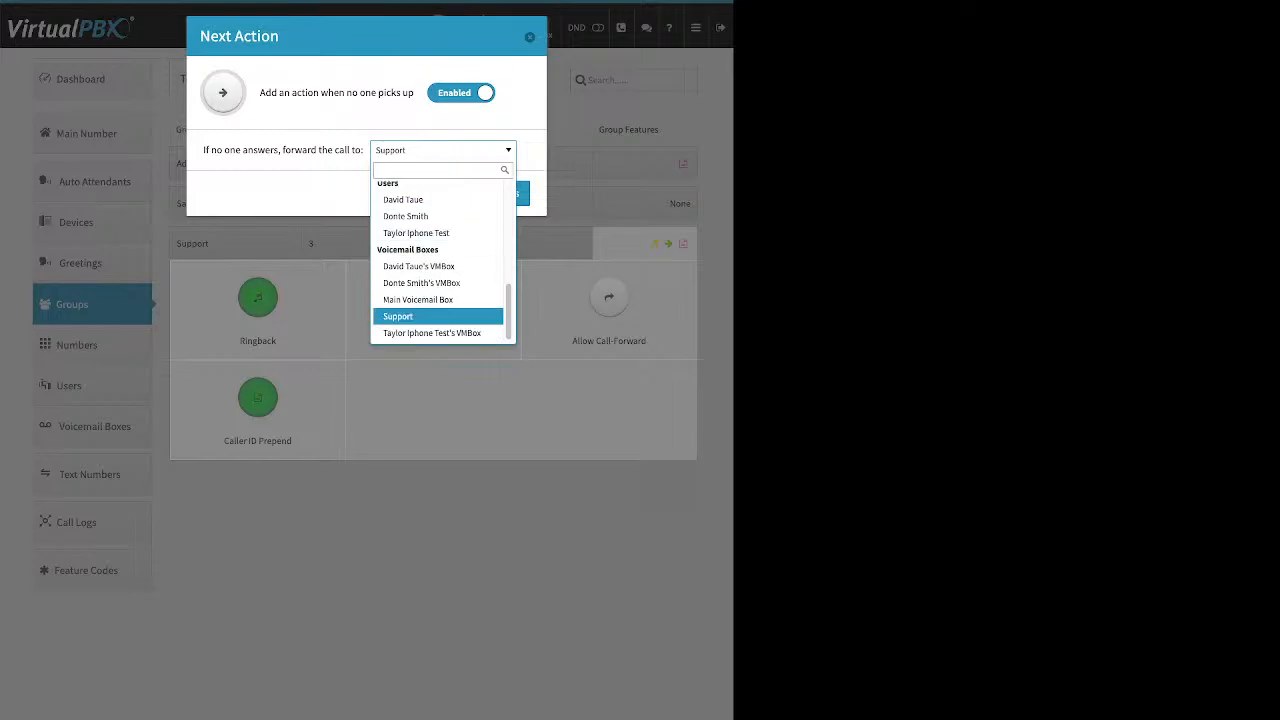
pyautogui.click(418, 299)
pyautogui.click(488, 193)
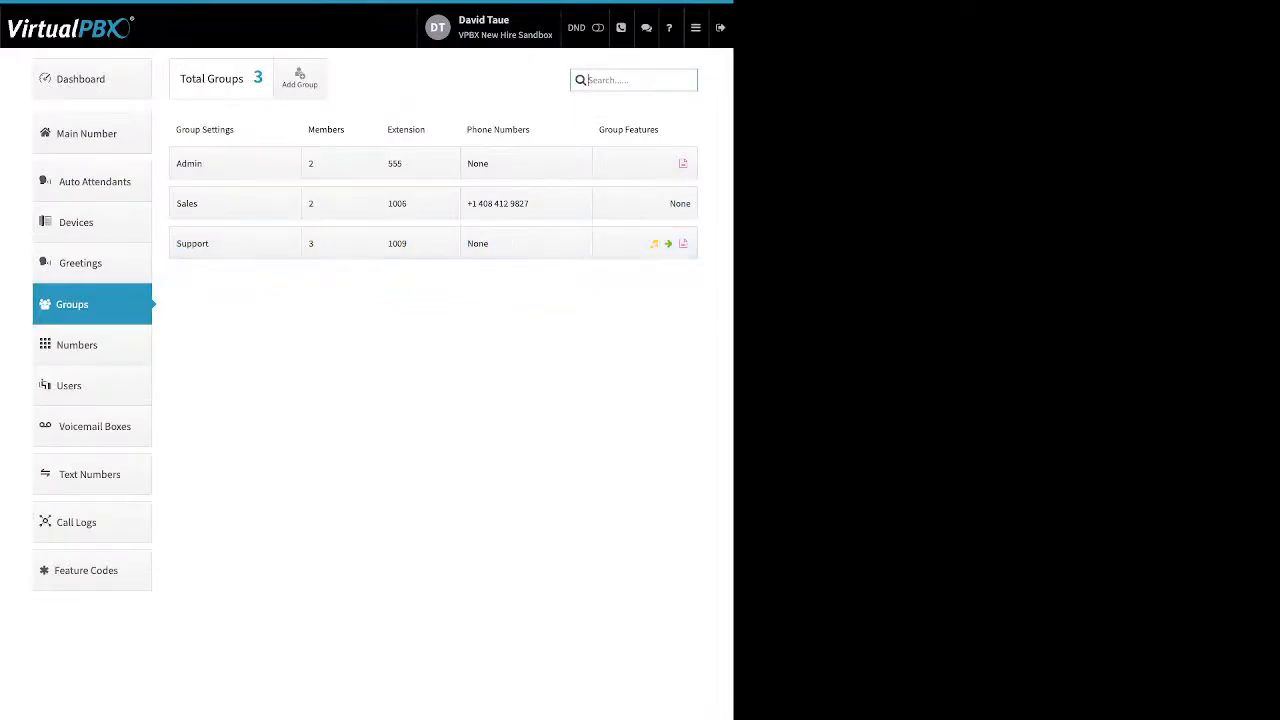
# Step: Toggle the Support group's Allow Call-Forward setting and close the dialog without enabling it
pyautogui.click(645, 243)
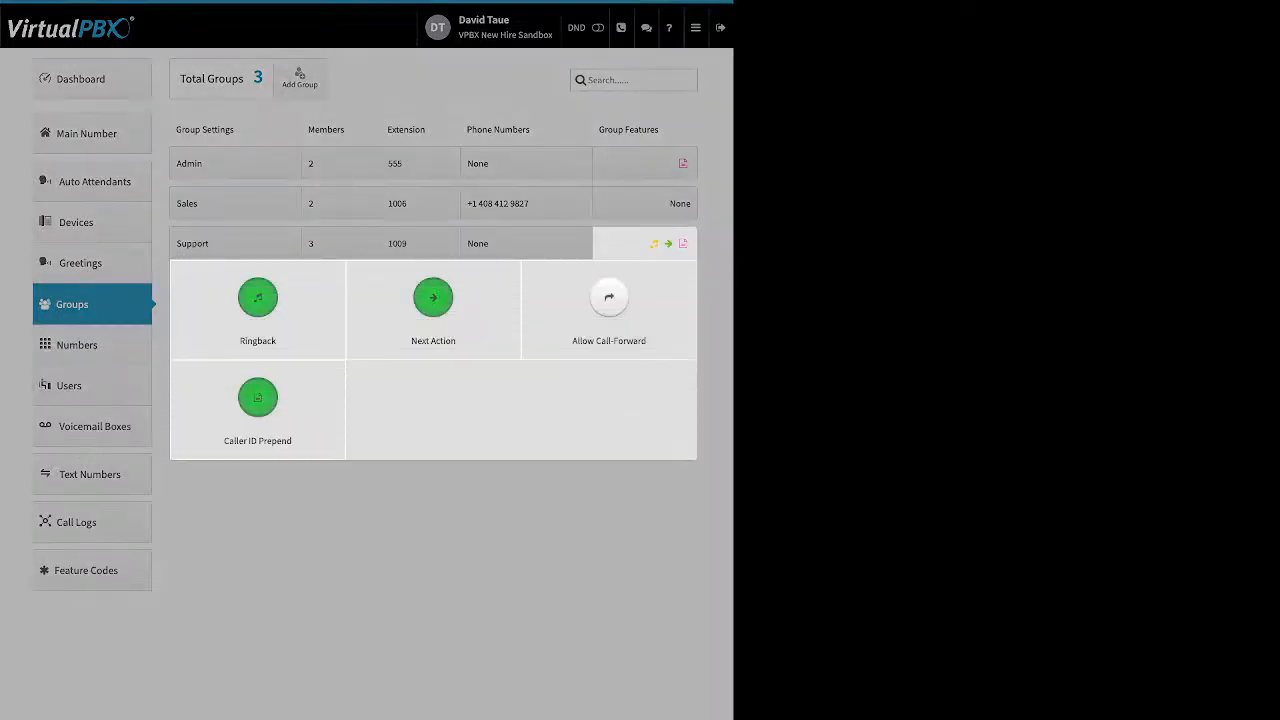
pyautogui.click(609, 297)
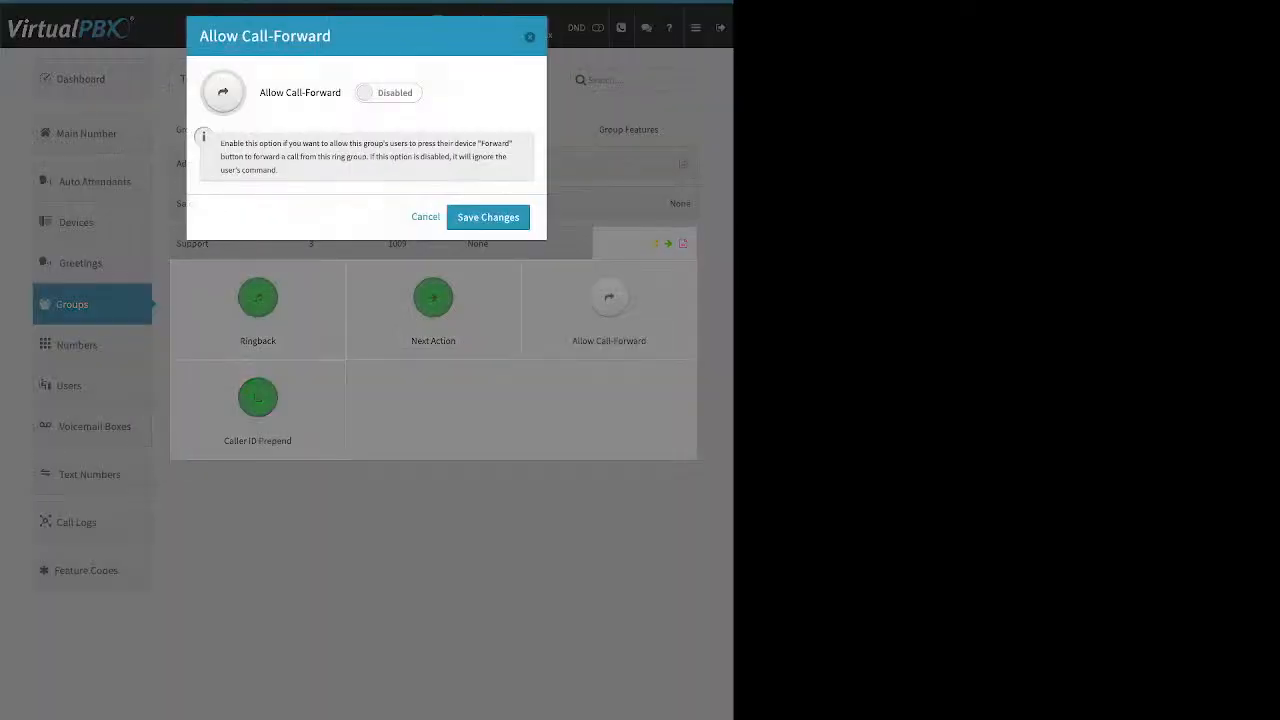
pyautogui.click(388, 93)
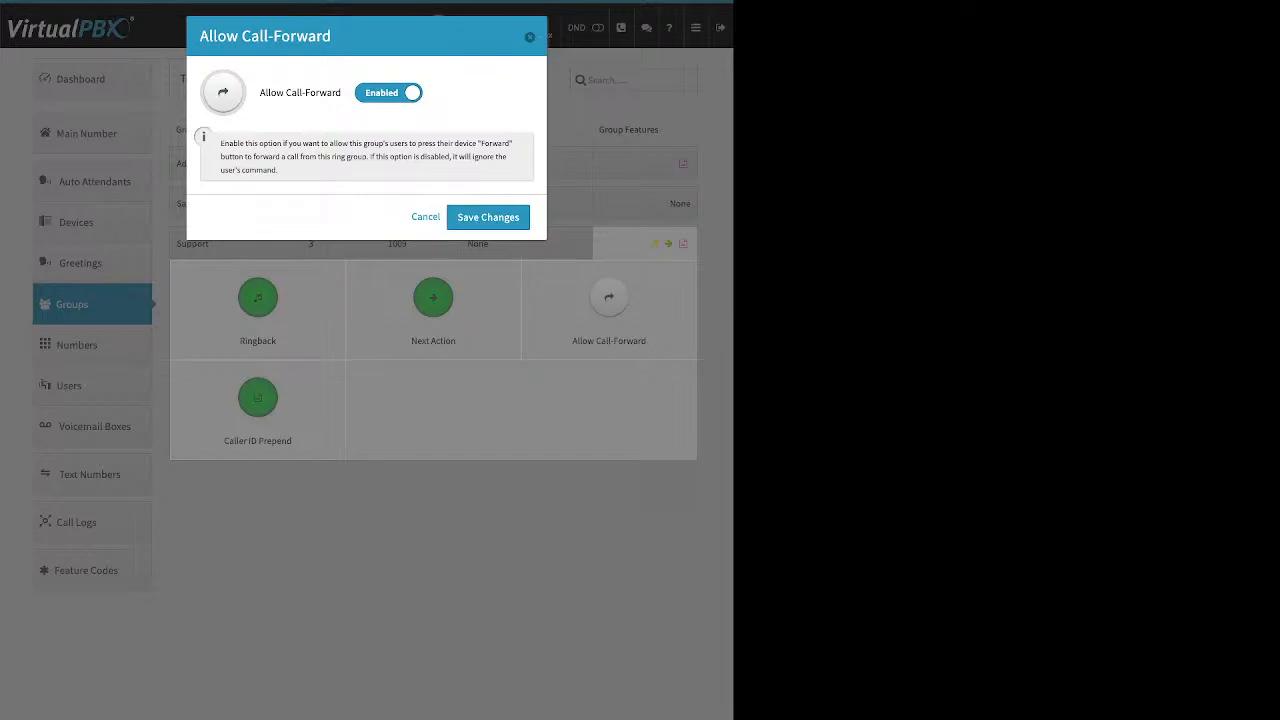
pyautogui.click(488, 217)
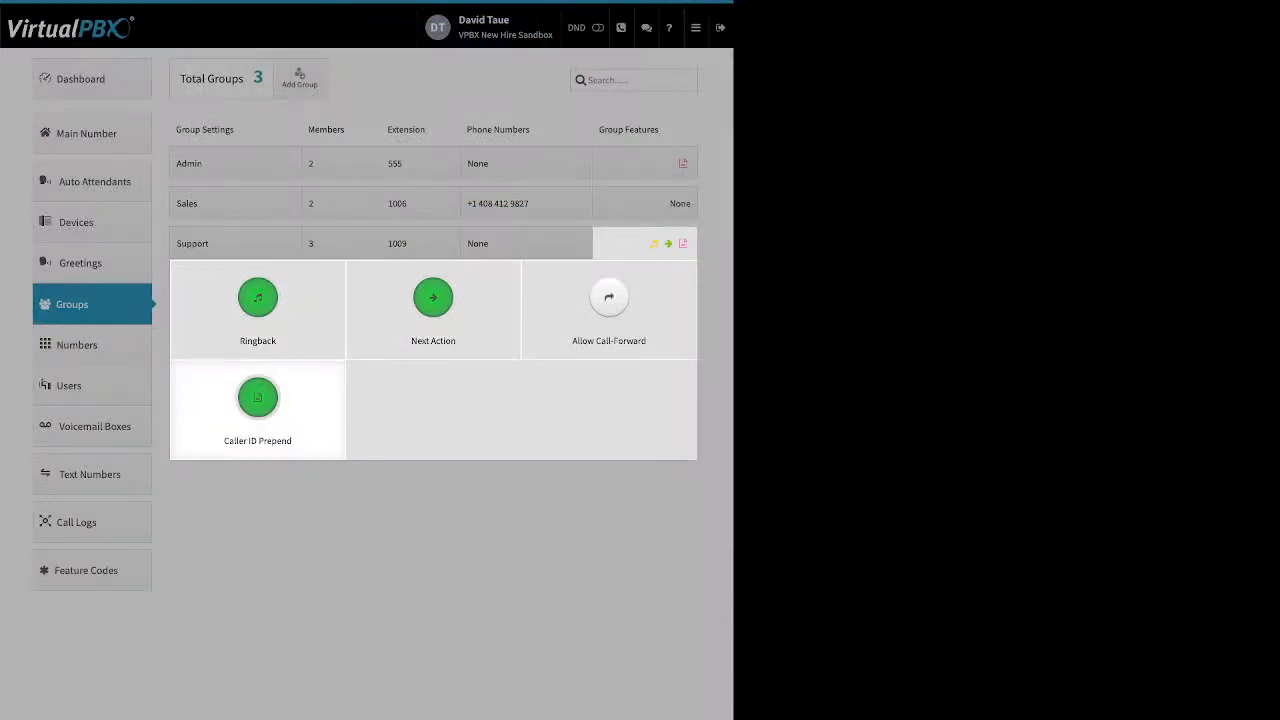
# Step: Remove '123' from the Support caller ID name prefix, empty the number prefix, and save
pyautogui.click(257, 400)
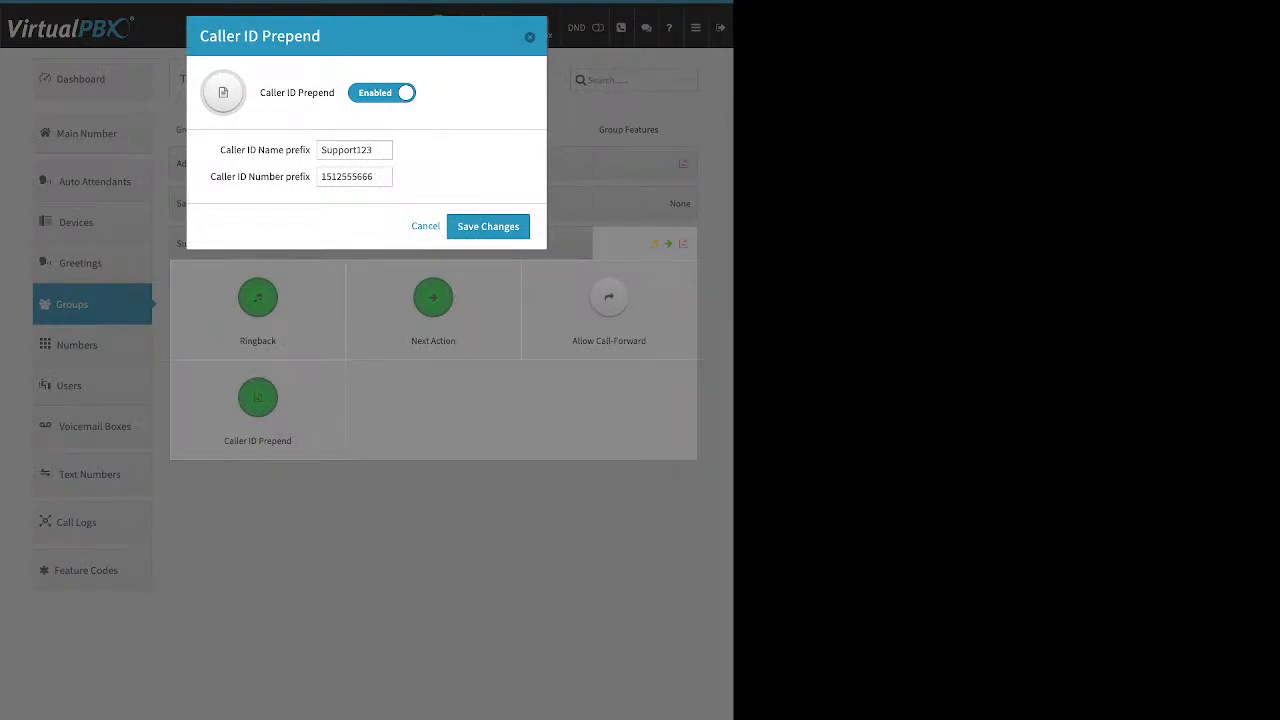
pyautogui.moveTo(241, 150); pyautogui.dragTo(275, 177)
pyautogui.moveTo(374, 150); pyautogui.dragTo(357, 150)
pyautogui.press('BackSpace')
pyautogui.press('Tab')
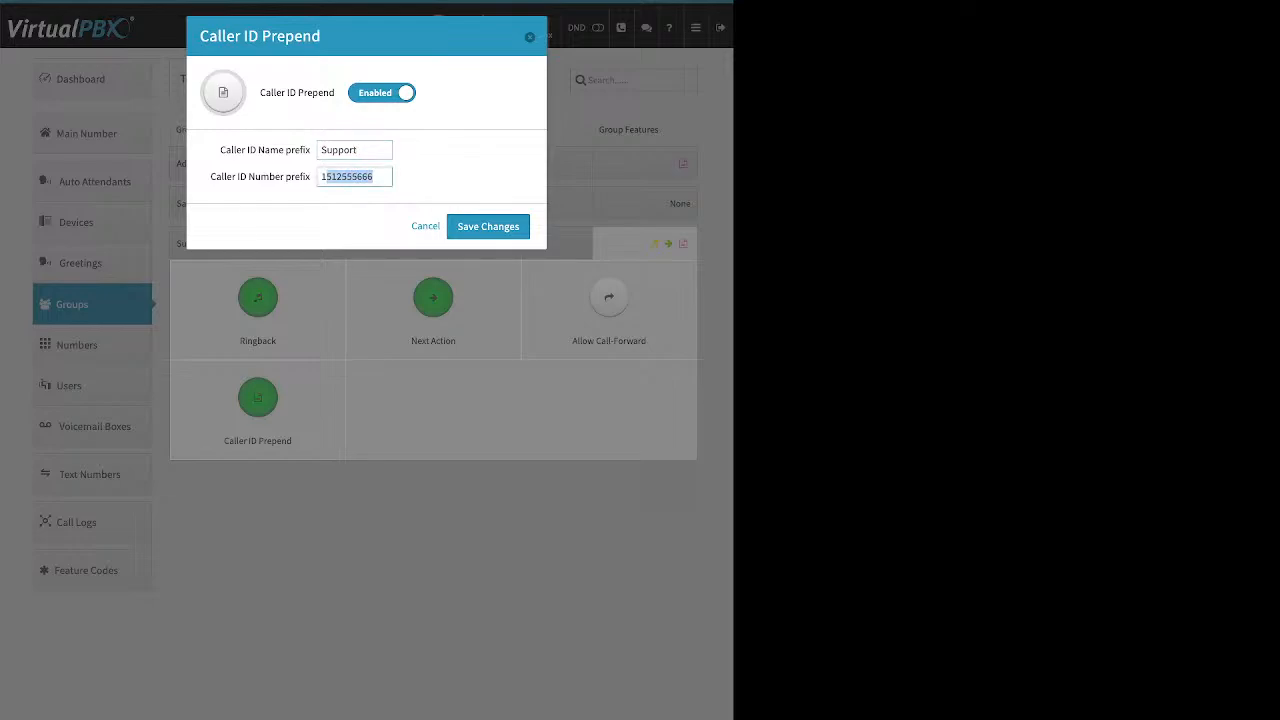
pyautogui.write('115')
pyautogui.hotkey('ctrl', 'a')
pyautogui.press('BackSpace')
pyautogui.click(488, 227)
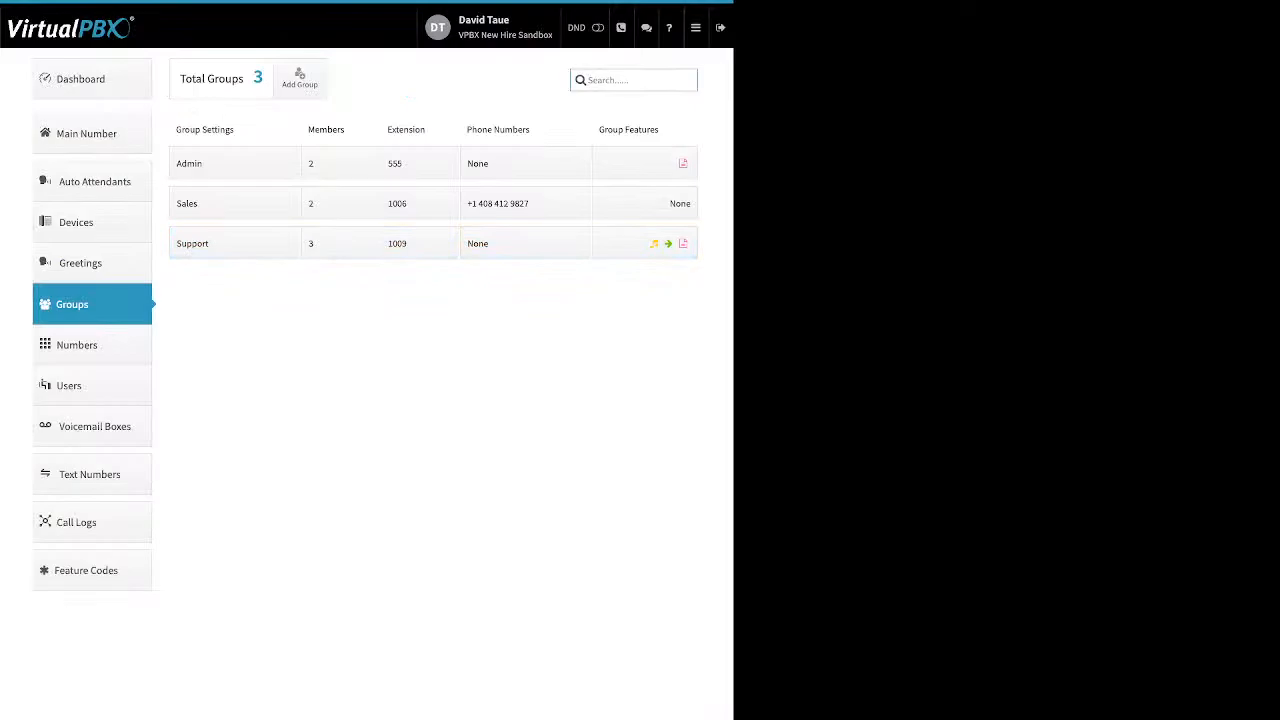
# Step: Go to Main Number and expand the Main Company Numbers list
pyautogui.click(92, 133)
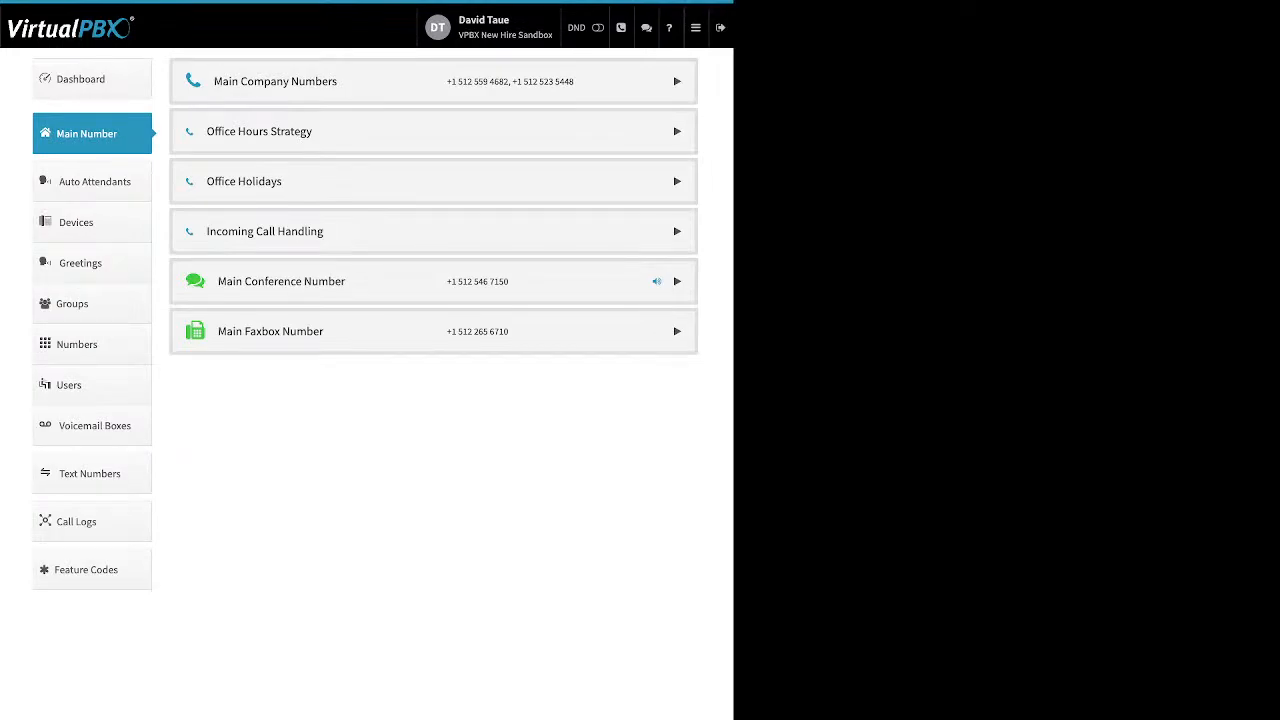
pyautogui.click(275, 81)
pyautogui.moveTo(370, 220); pyautogui.dragTo(197, 220)
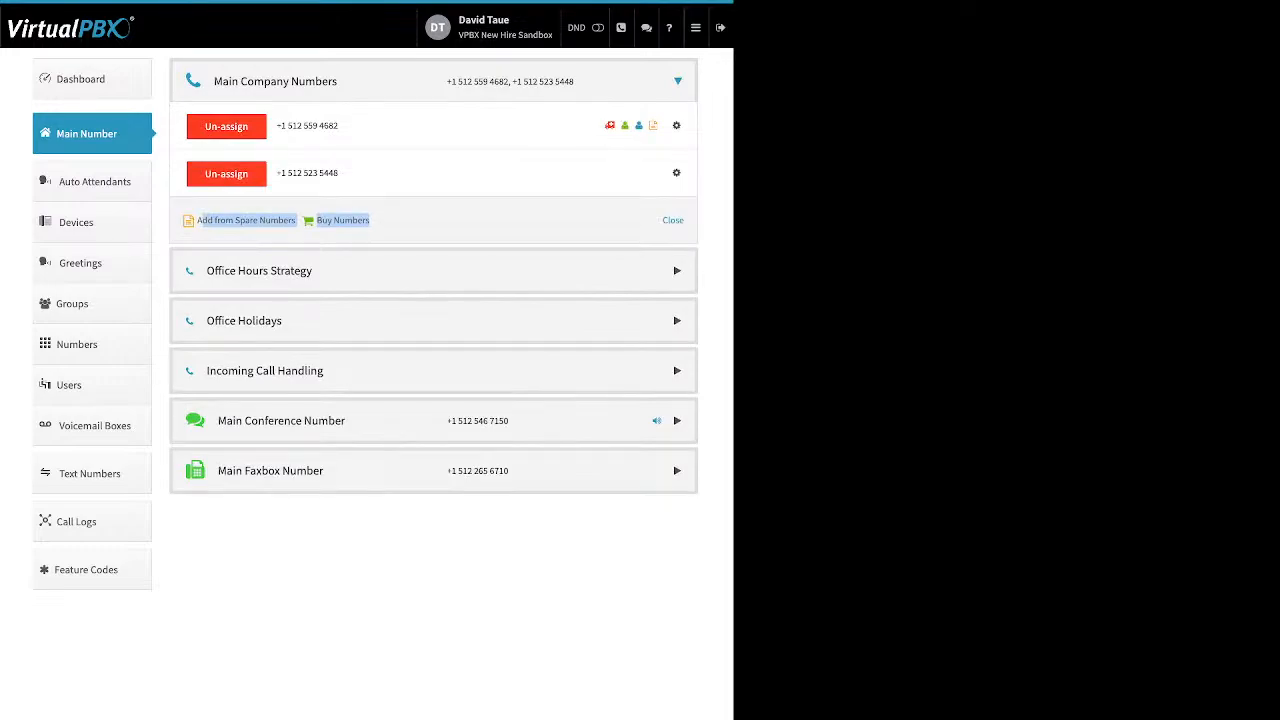
pyautogui.click(677, 126)
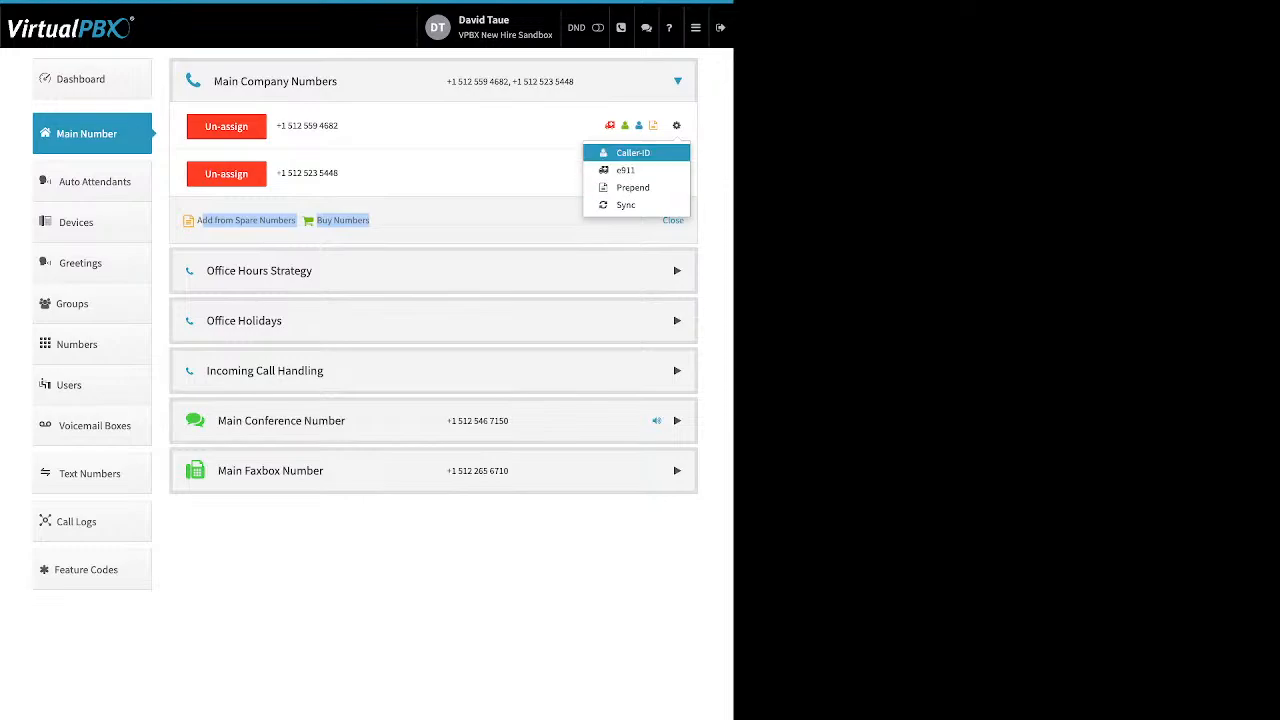
pyautogui.click(633, 152)
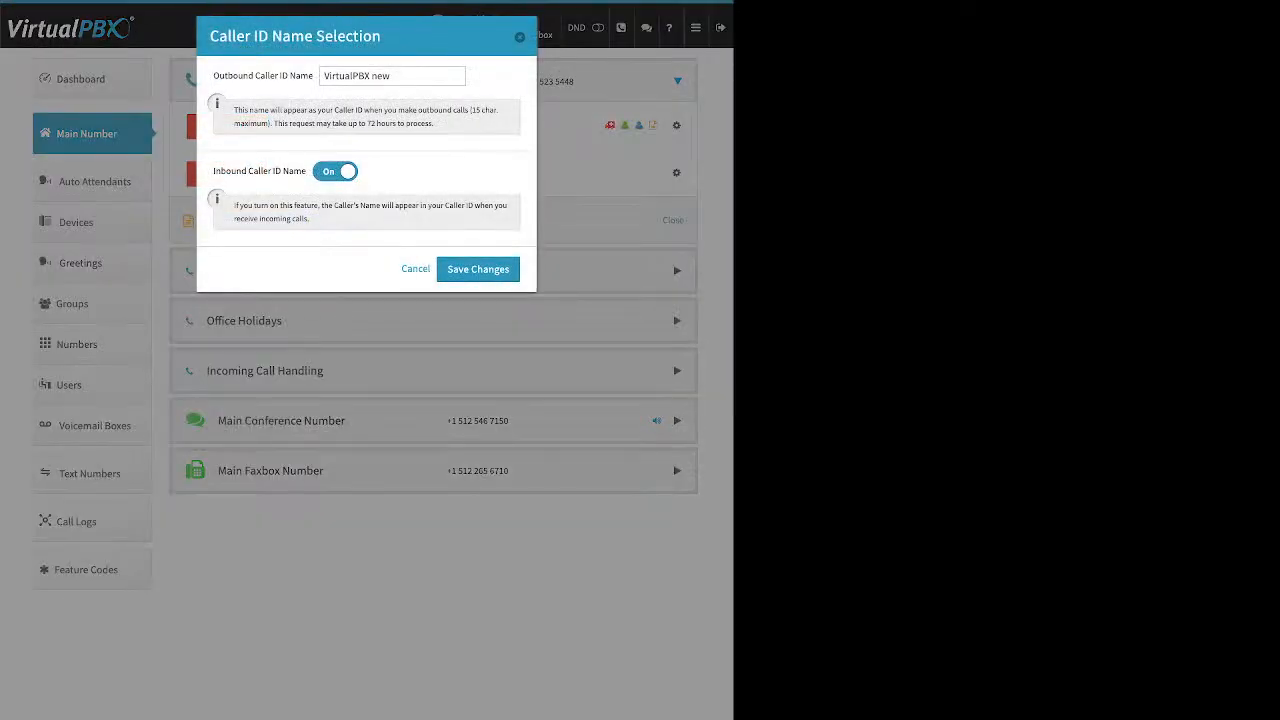
pyautogui.moveTo(213, 75); pyautogui.dragTo(312, 75)
pyautogui.moveTo(213, 171); pyautogui.dragTo(272, 171)
pyautogui.press('Escape')
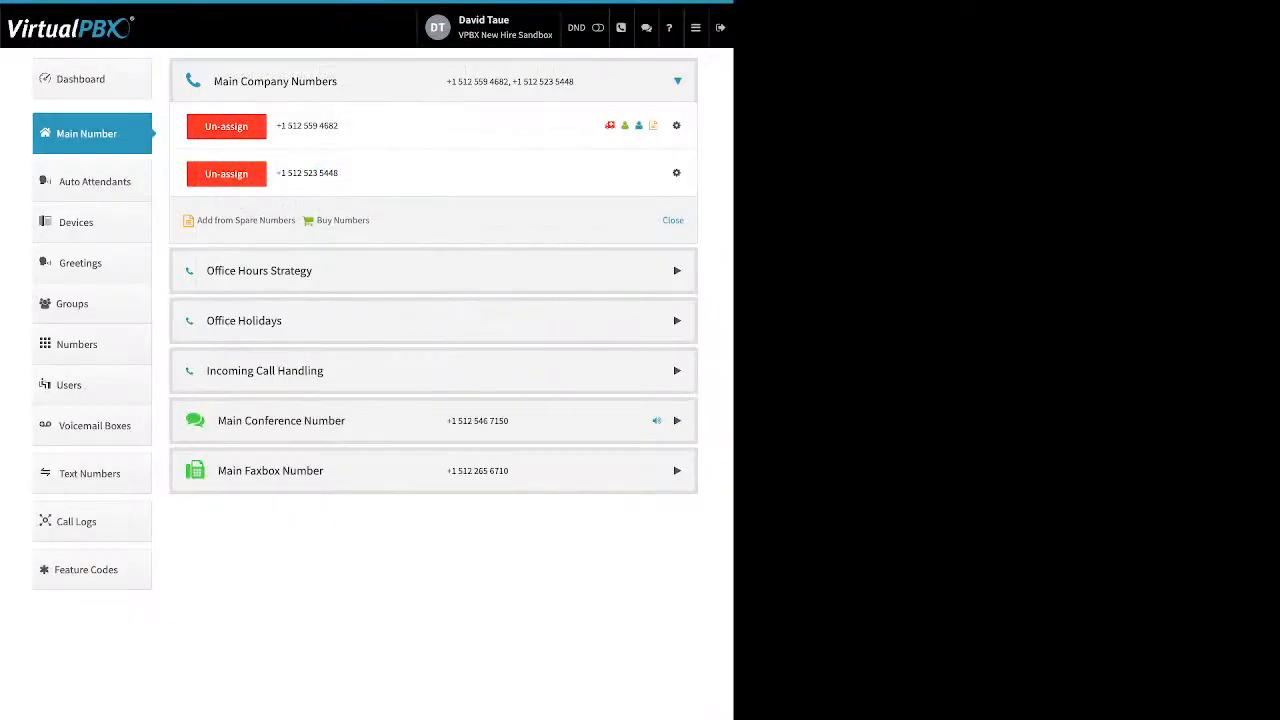
pyautogui.click(676, 126)
pyautogui.click(628, 170)
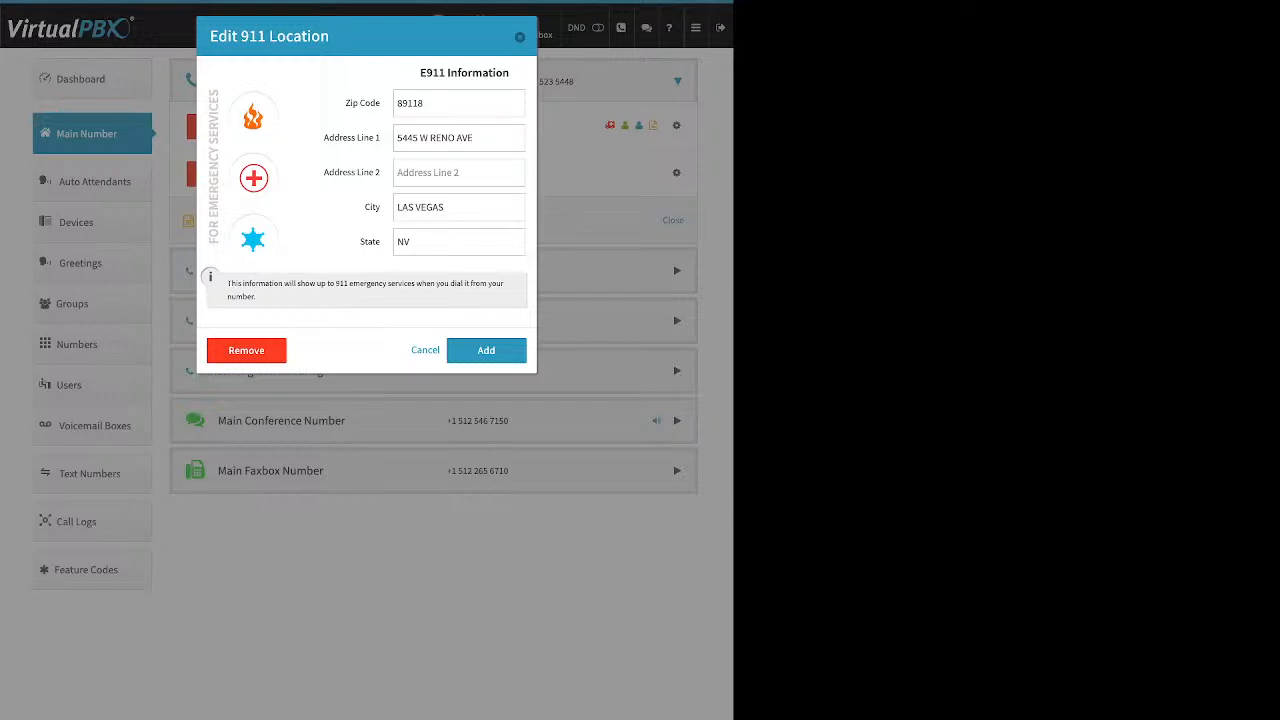
pyautogui.press('Escape')
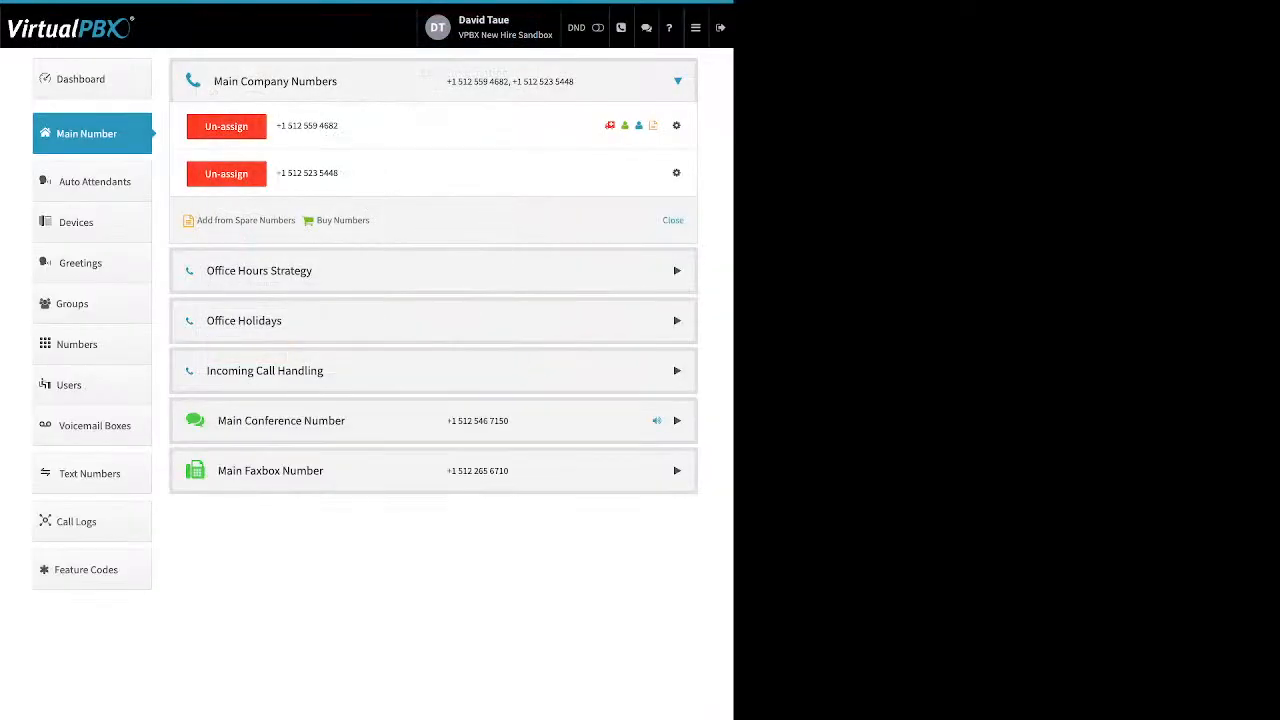
pyautogui.click(676, 126)
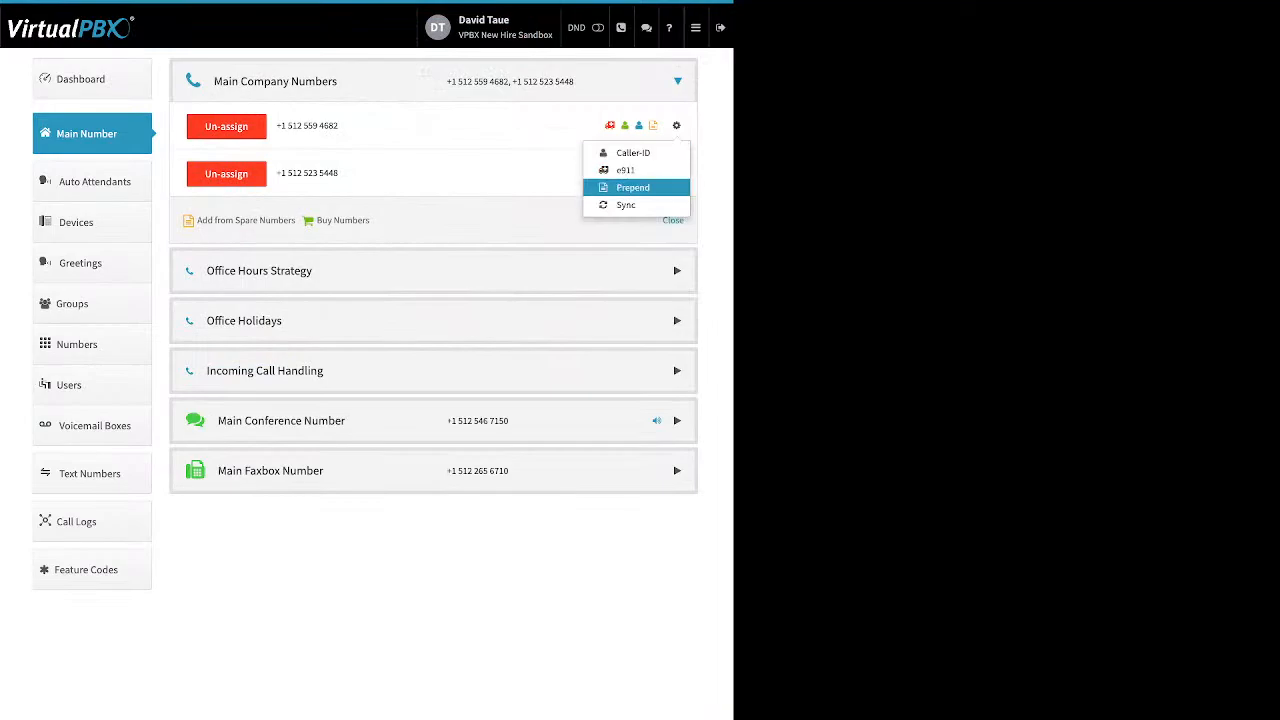
pyautogui.click(632, 187)
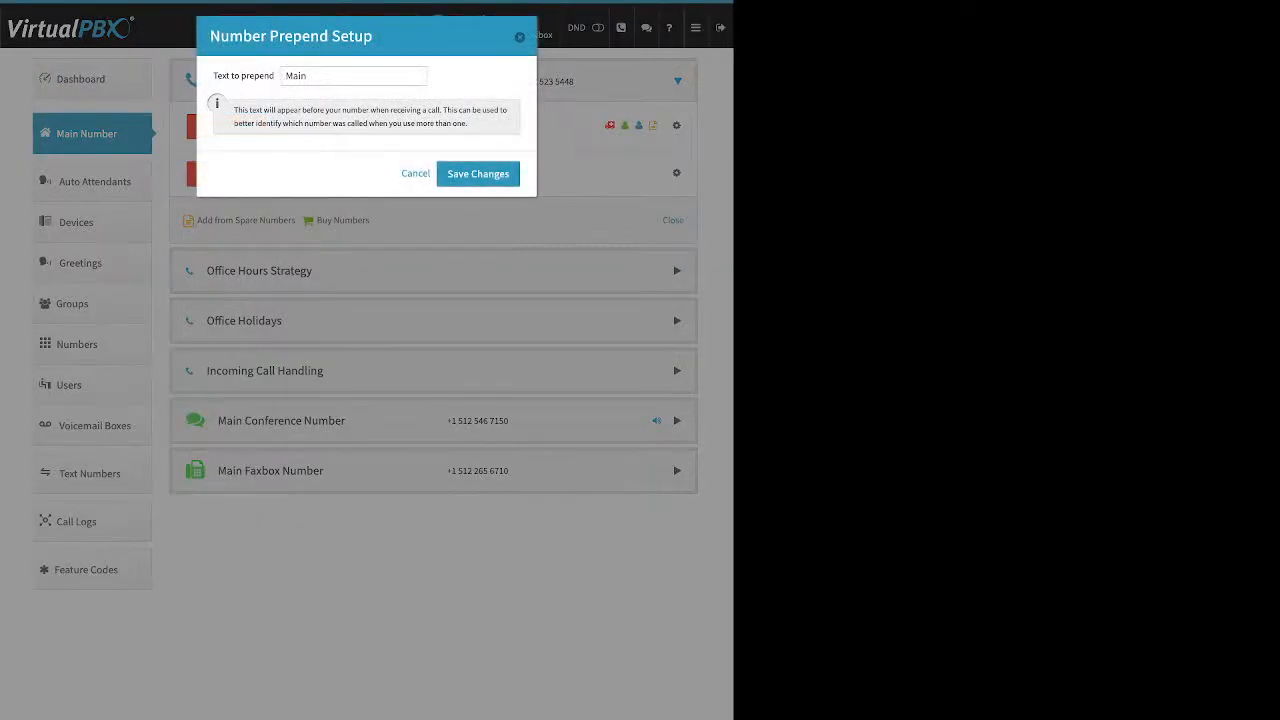
pyautogui.moveTo(222, 76); pyautogui.dragTo(264, 76)
pyautogui.press('Escape')
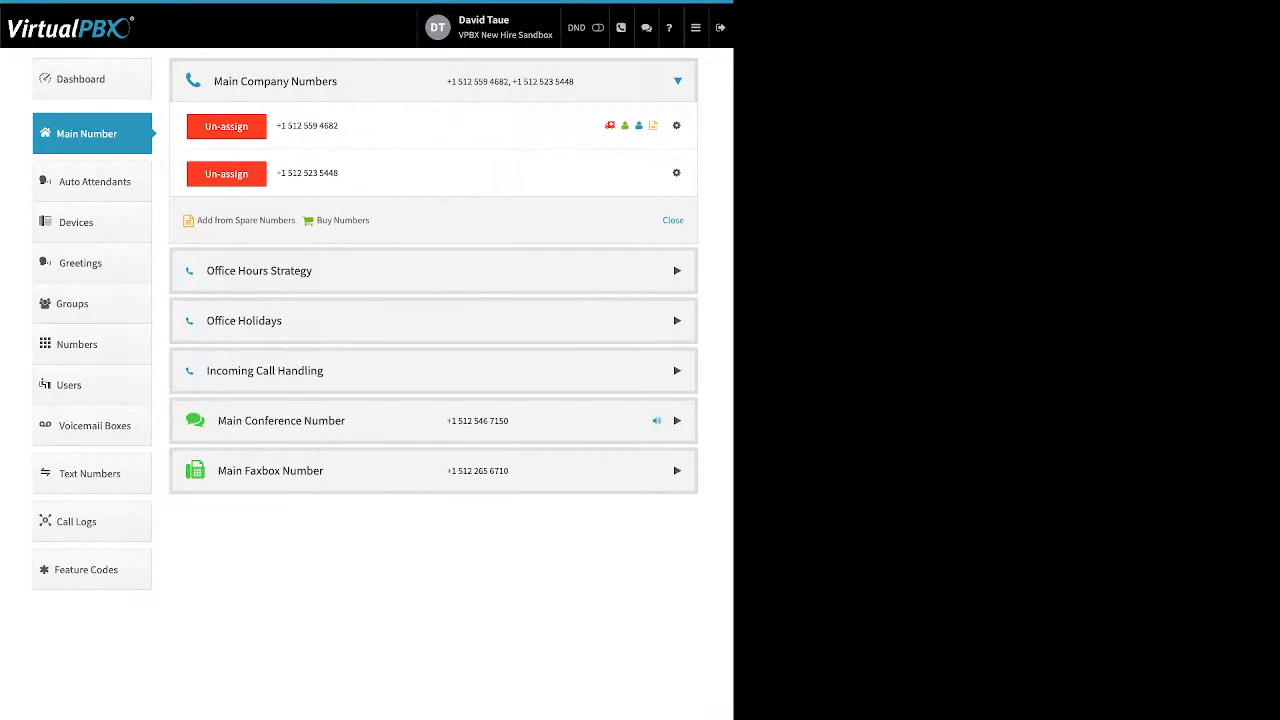
pyautogui.click(259, 271)
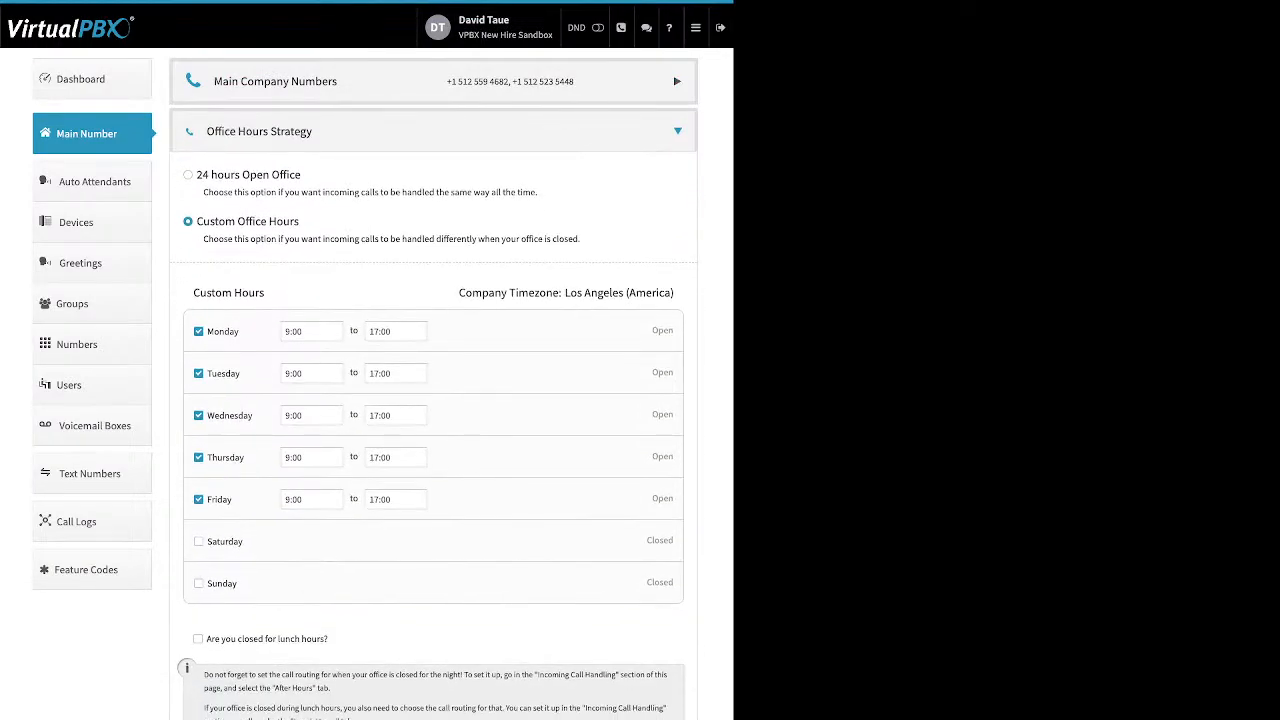
# Step: Keep Monday's 9:00 start in custom office hours and mark the office closed for lunch 12:00–13:00
pyautogui.moveTo(197, 175); pyautogui.dragTo(301, 175)
pyautogui.moveTo(300, 221); pyautogui.dragTo(197, 221)
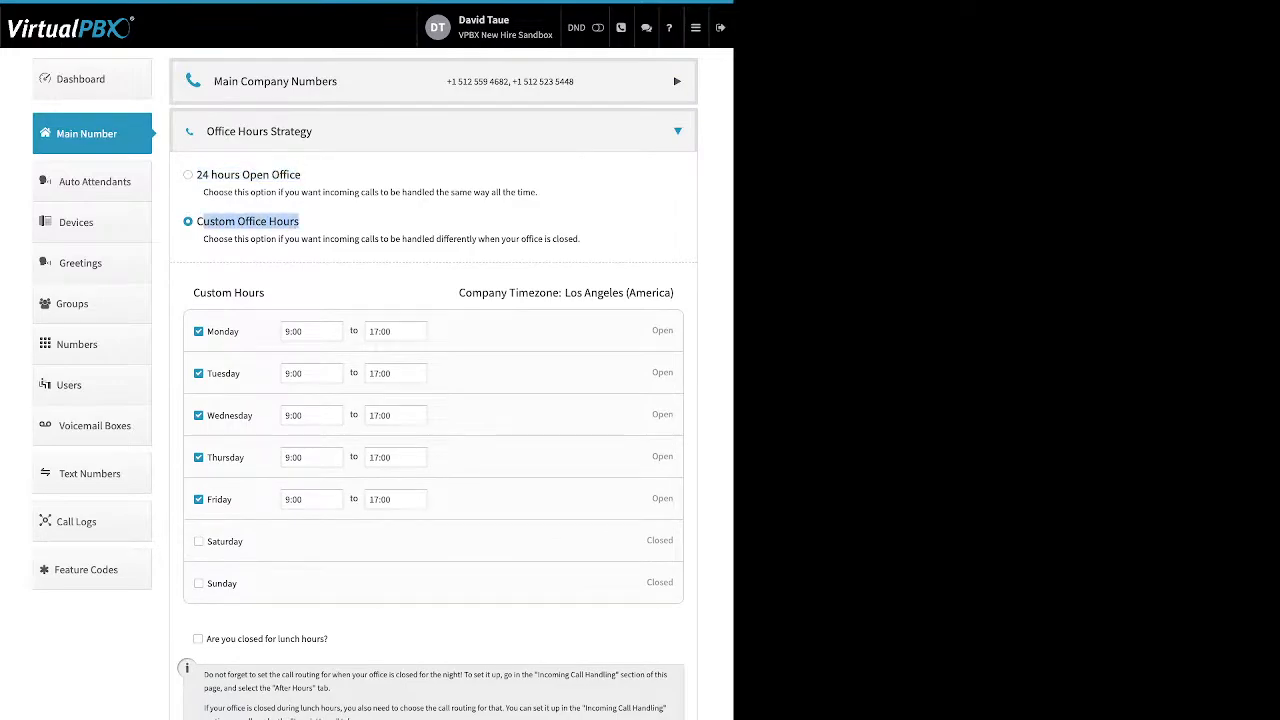
pyautogui.moveTo(240, 331); pyautogui.dragTo(207, 331)
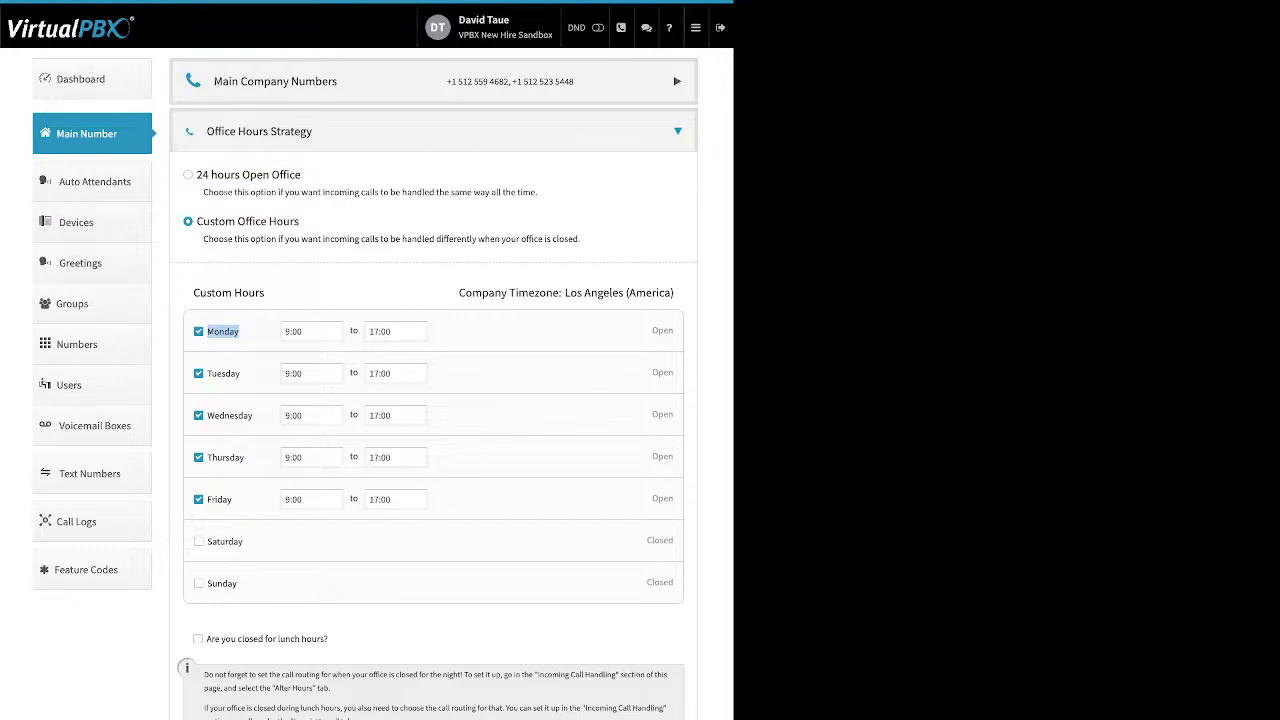
pyautogui.click(308, 331)
pyautogui.click(306, 368)
pyautogui.moveTo(328, 639); pyautogui.dragTo(206, 639)
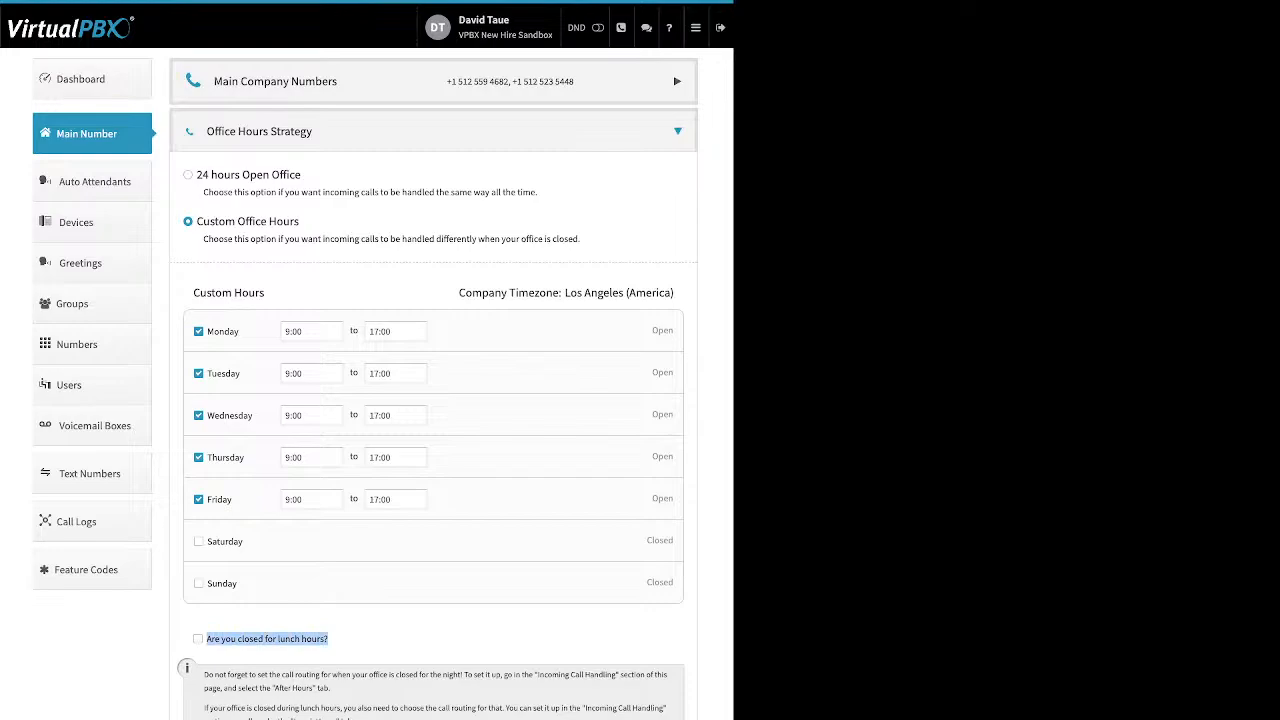
pyautogui.click(198, 639)
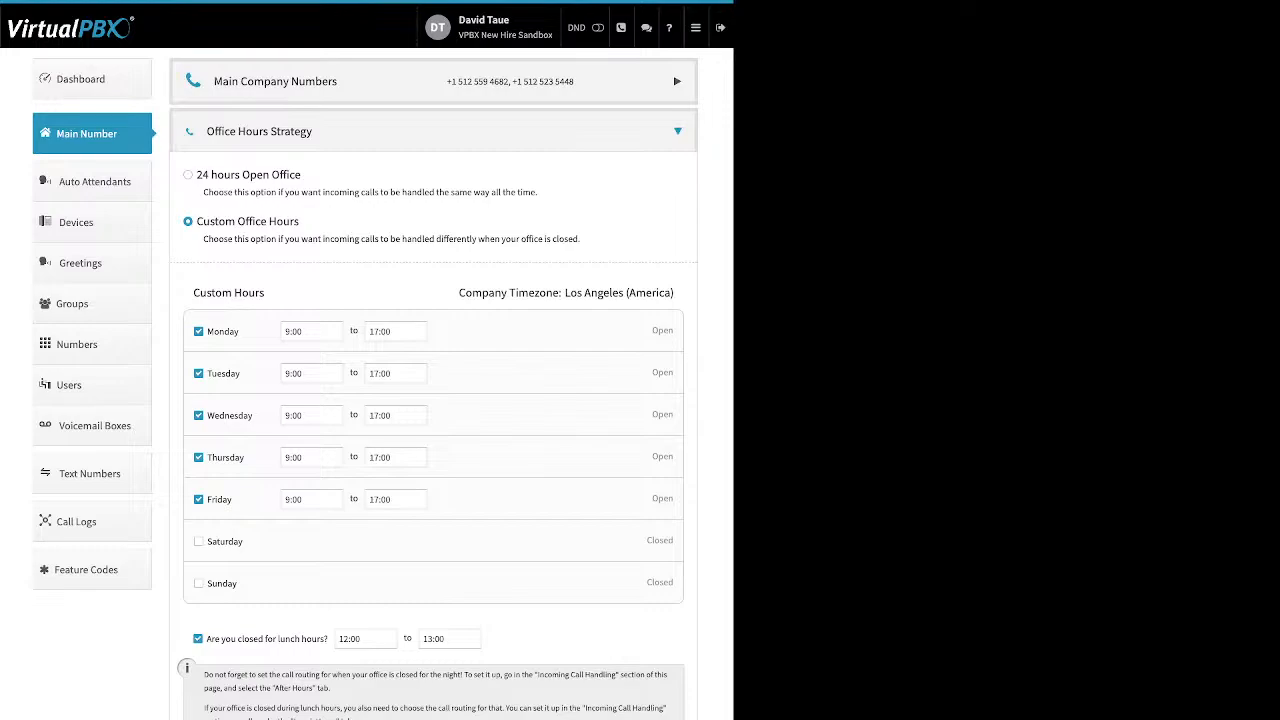
pyautogui.click(677, 131)
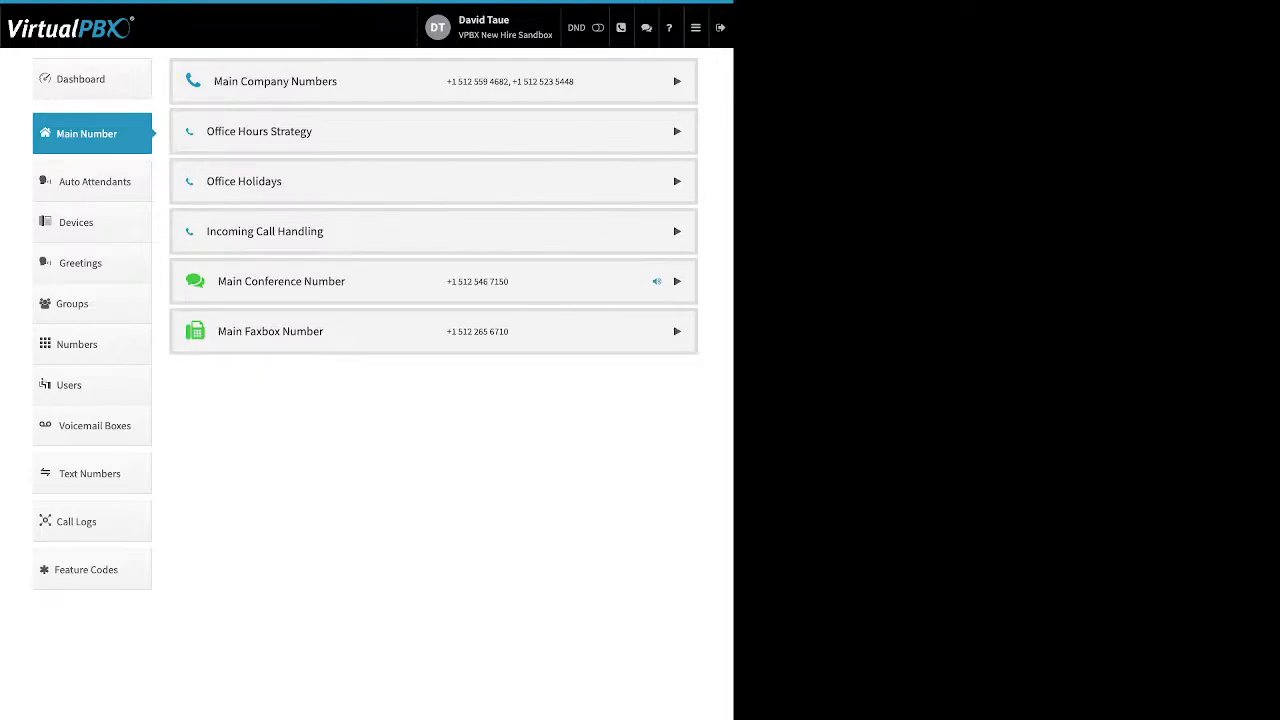
# Step: In Office Holidays, add a new Date Range holiday
pyautogui.click(677, 181)
pyautogui.moveTo(306, 223); pyautogui.dragTo(197, 223)
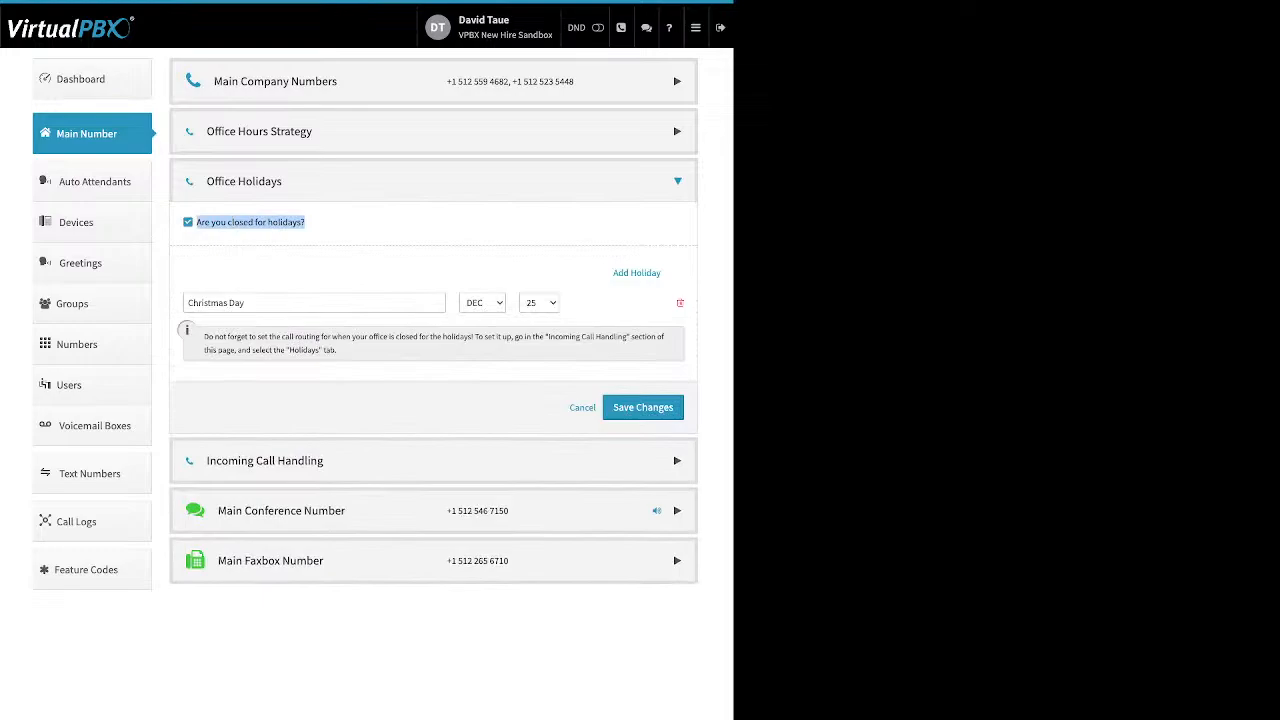
pyautogui.click(370, 232)
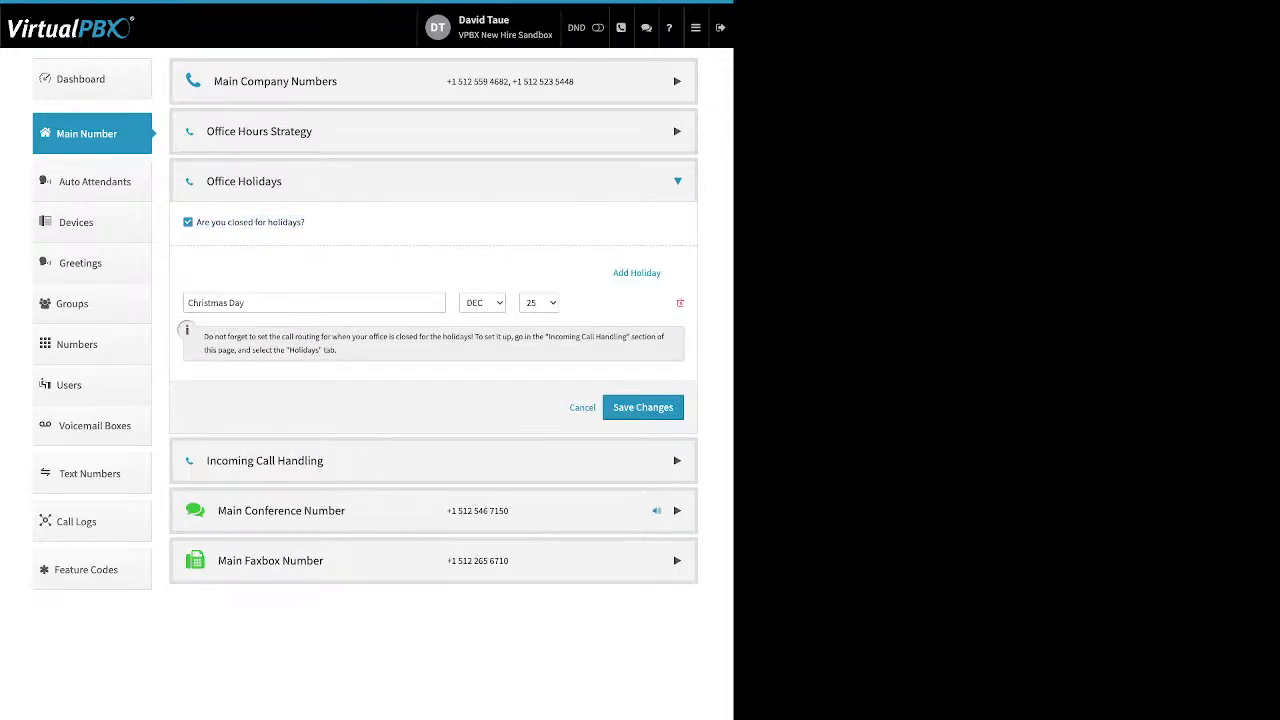
pyautogui.click(637, 273)
pyautogui.click(637, 273)
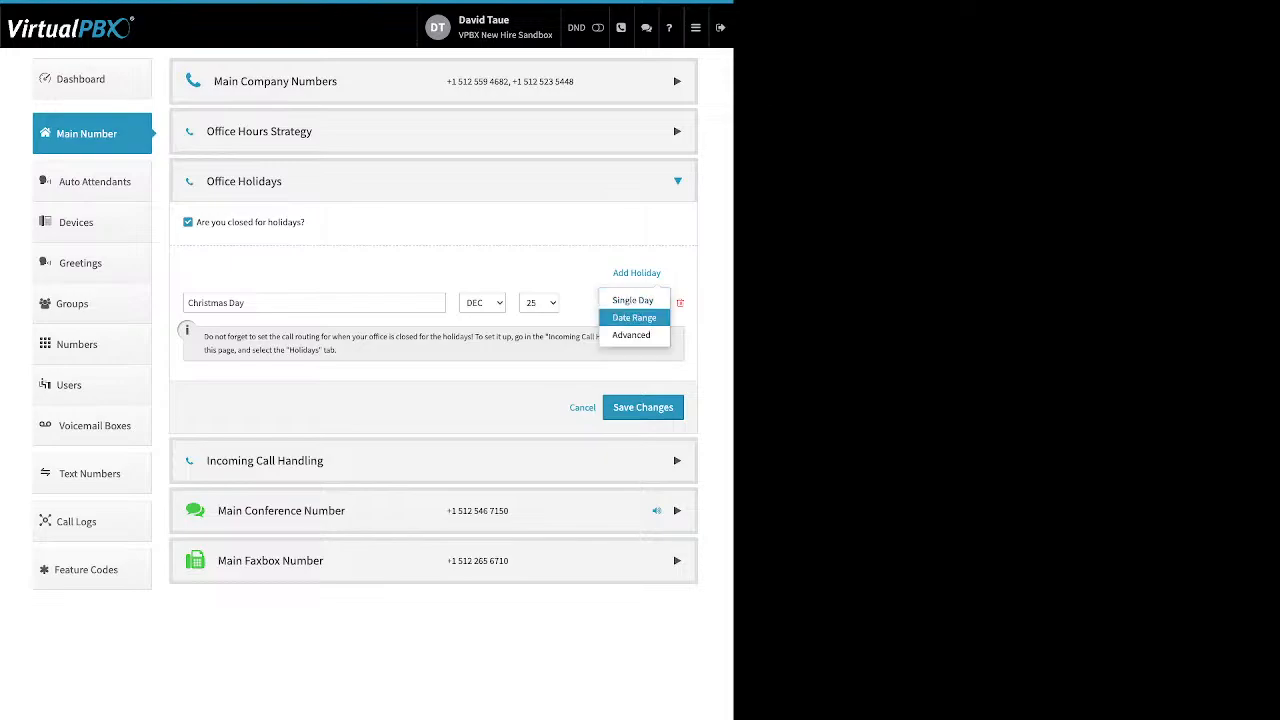
pyautogui.click(634, 317)
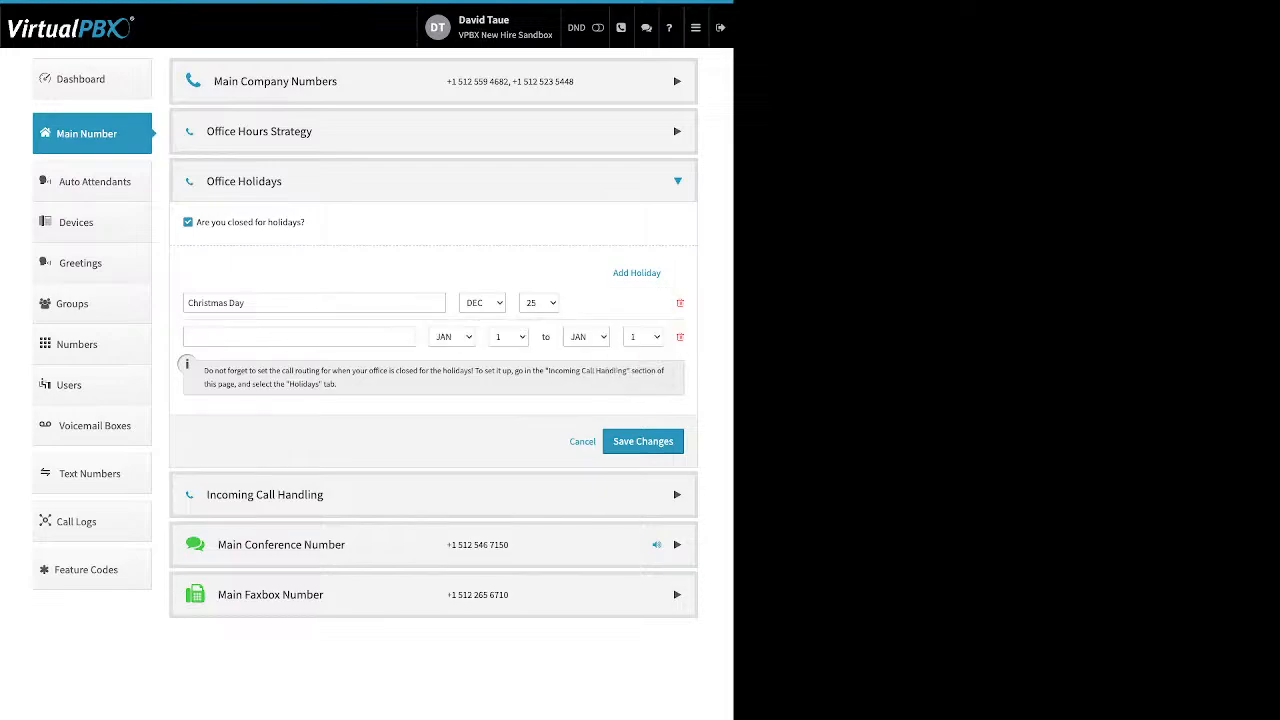
# Step: Name the holiday 'holiday', span JAN 1 to JAN 5, save, and expand Incoming Call Handling
pyautogui.click(299, 337)
pyautogui.write('holiday')
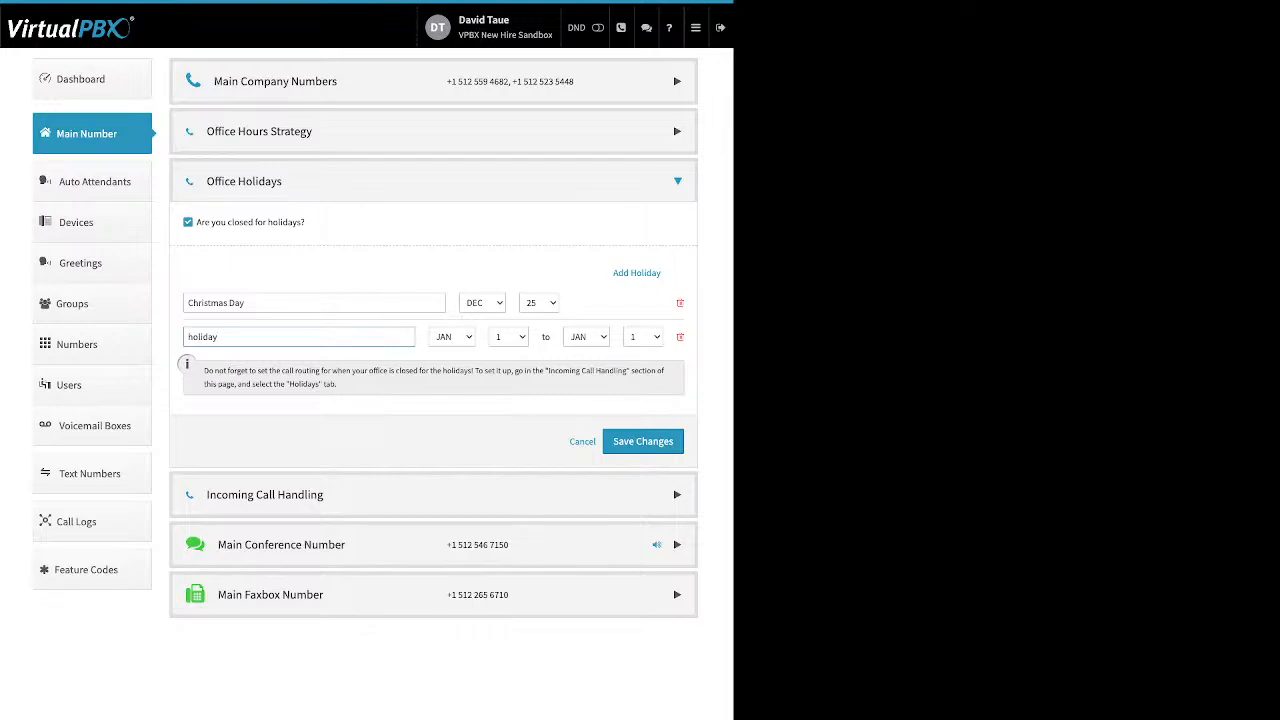
pyautogui.click(452, 337)
pyautogui.click(643, 337)
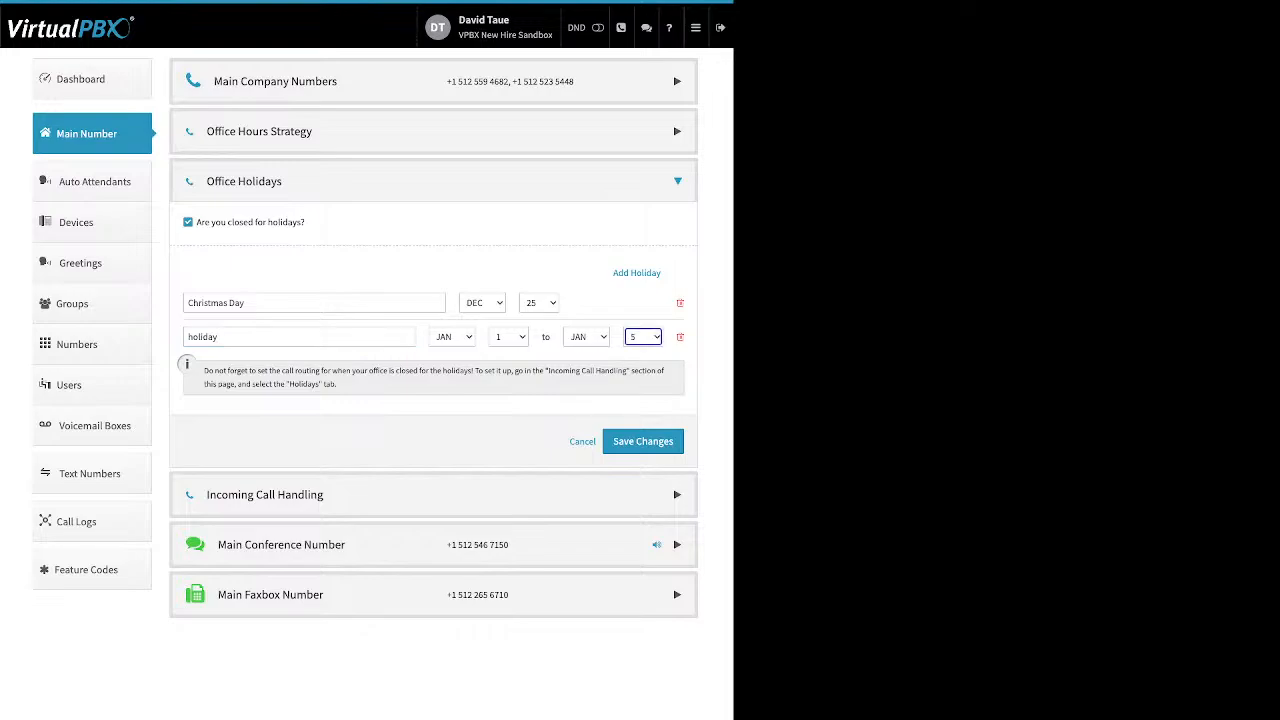
pyautogui.click(643, 441)
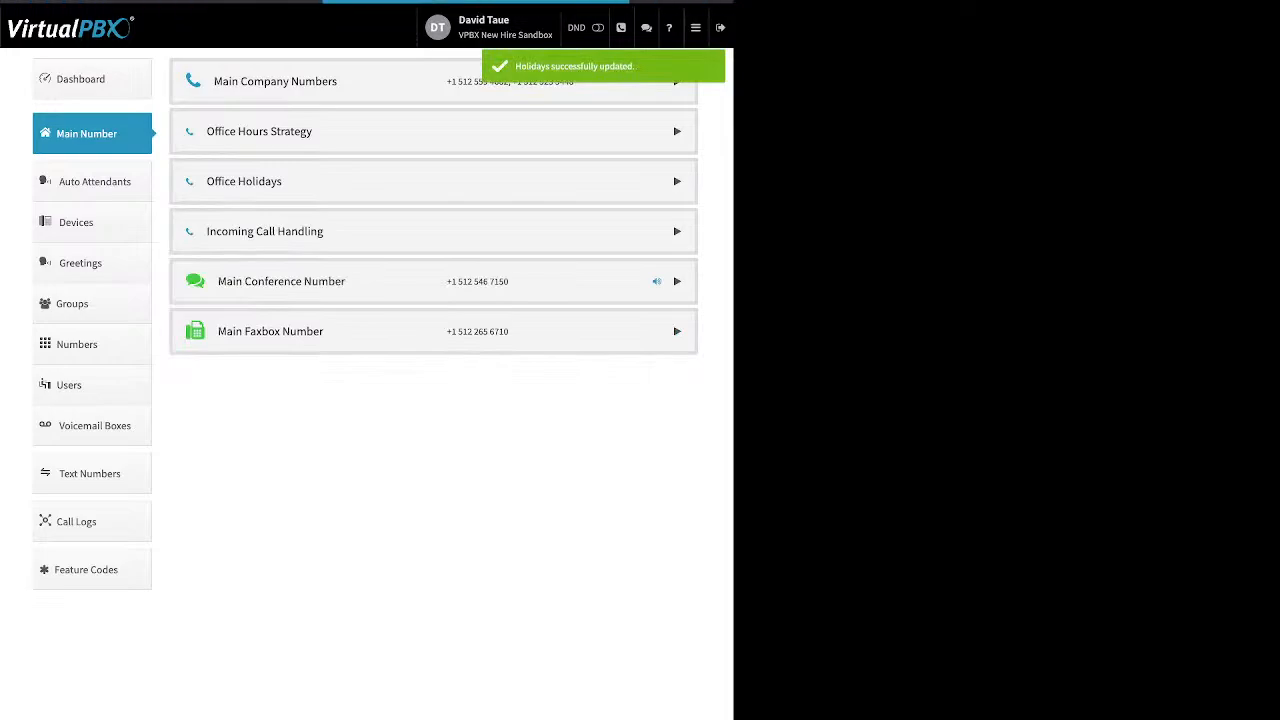
pyautogui.click(677, 231)
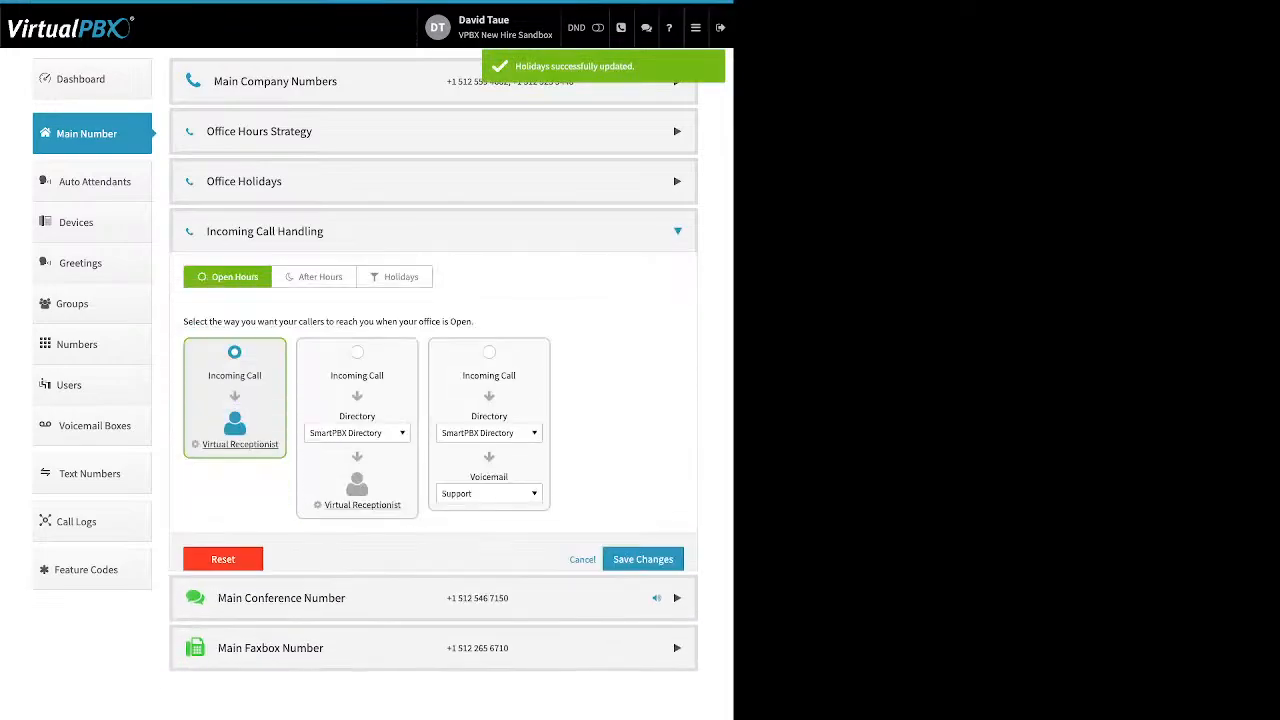
# Step: Add an advanced holiday 'Memorial day' on the last Monday of MAR and save the holiday list
pyautogui.click(677, 181)
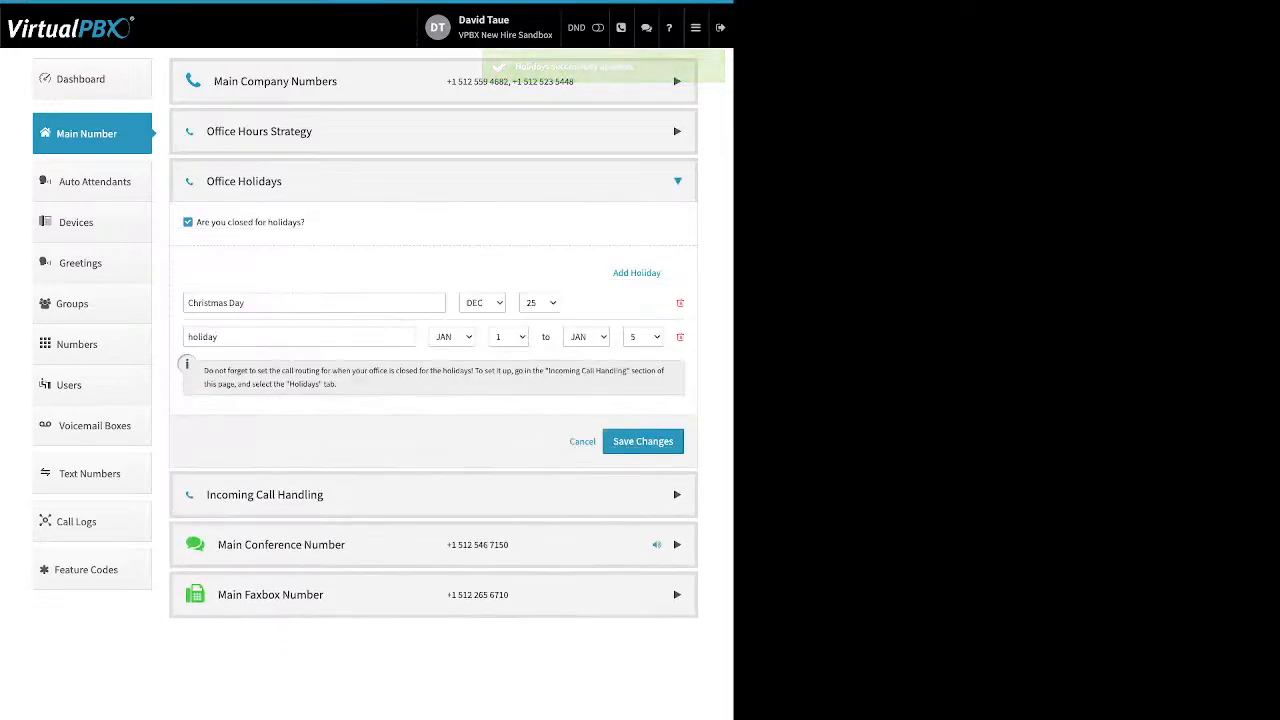
pyautogui.click(637, 273)
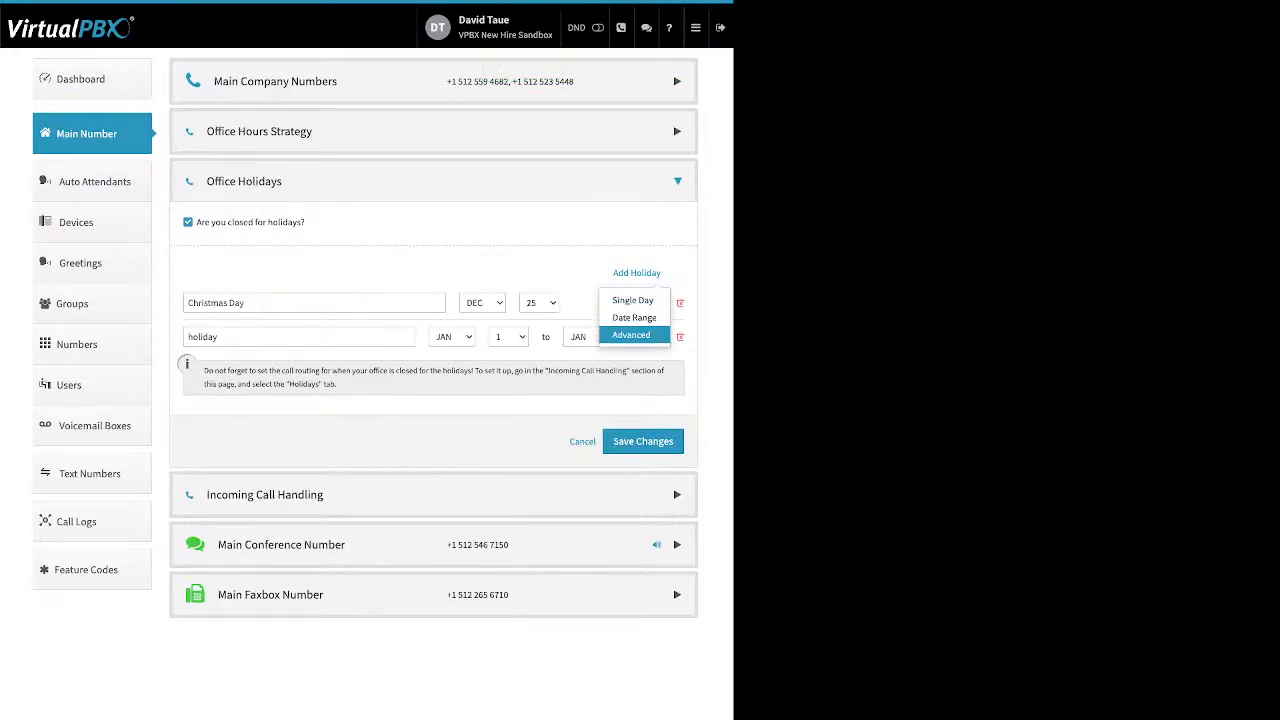
pyautogui.click(631, 335)
pyautogui.click(314, 371)
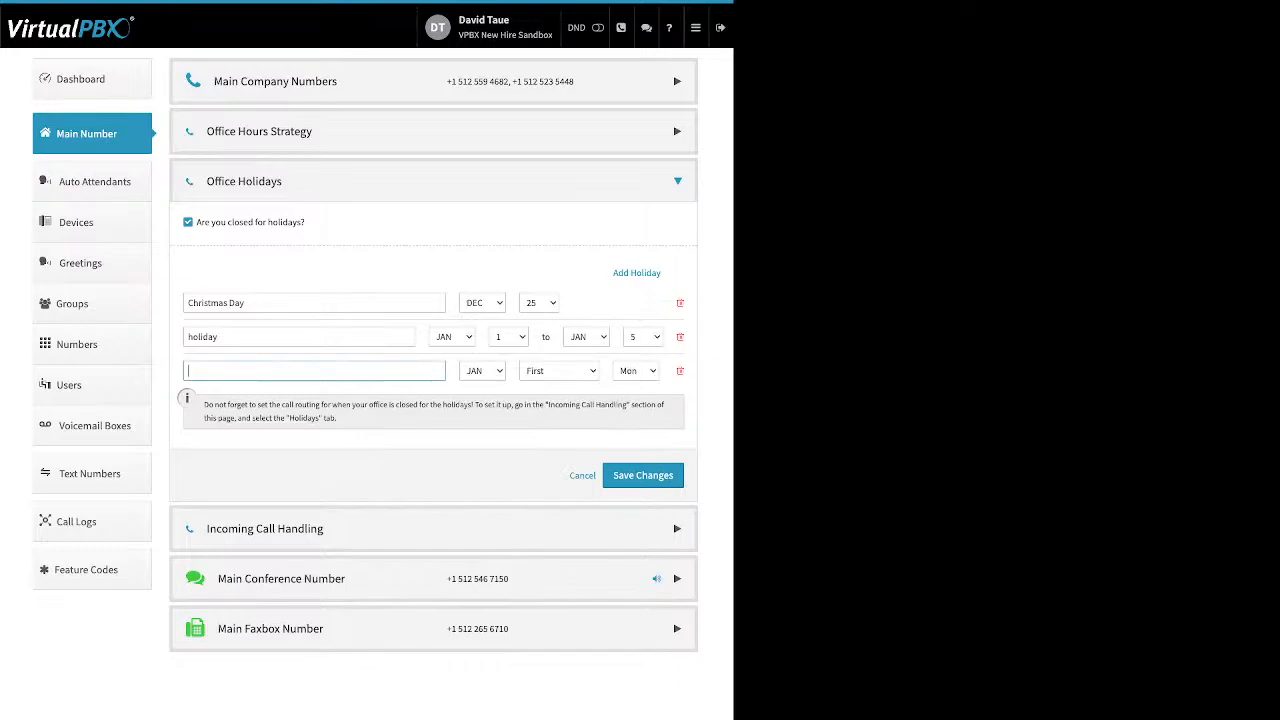
pyautogui.write('Memorial day')
pyautogui.click(482, 371)
pyautogui.press('m')
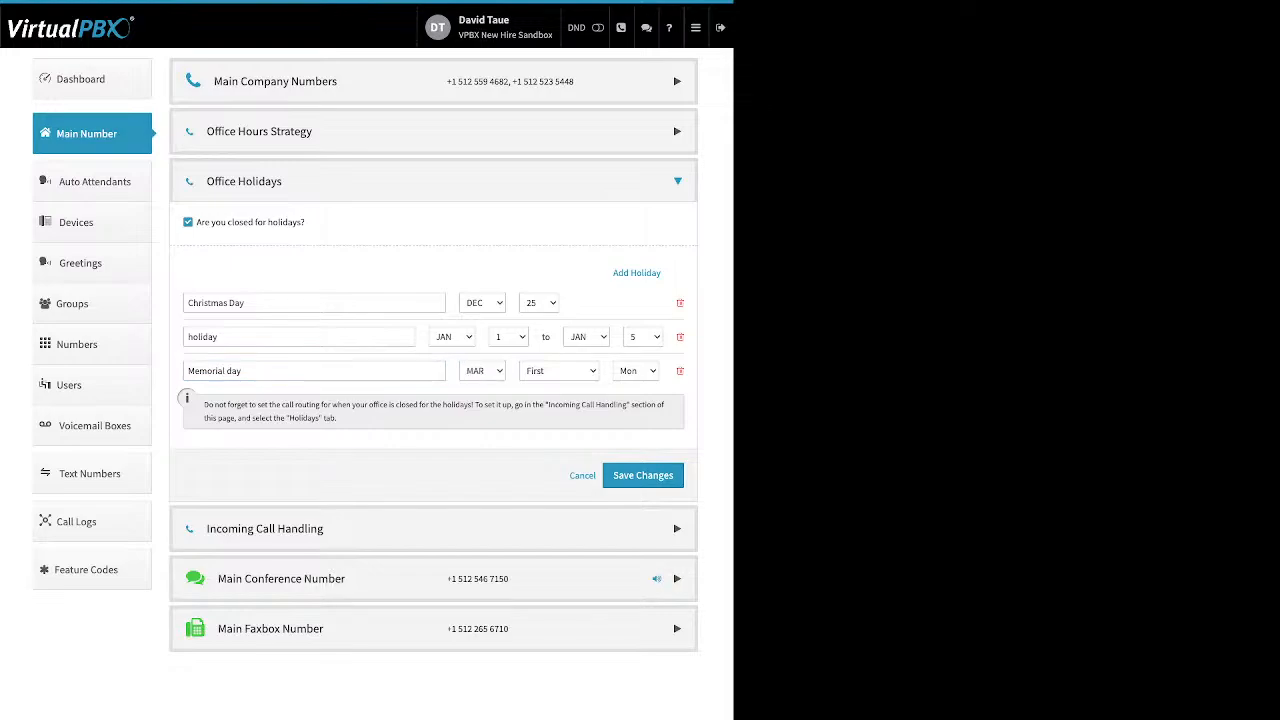
pyautogui.press('l')
pyautogui.click(643, 475)
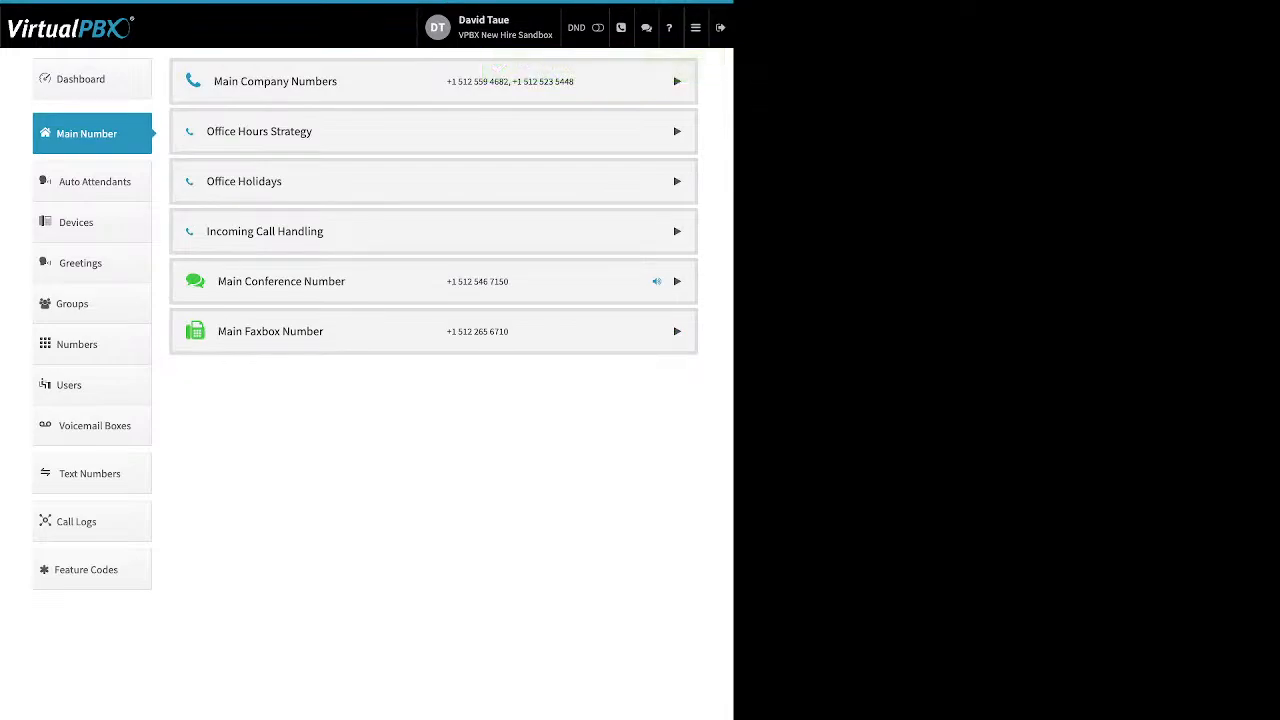
# Step: Expand Incoming Call Handling and compare the After Hours, Holidays and Open Hours call routing
pyautogui.click(677, 231)
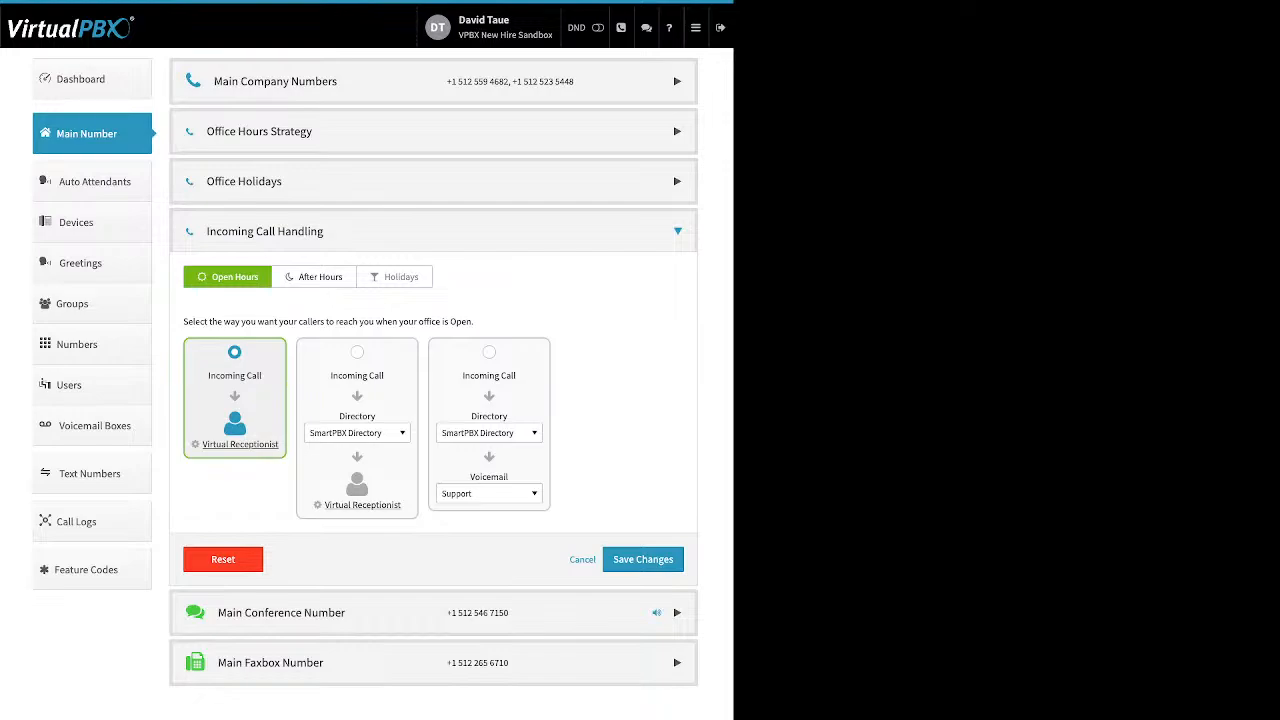
pyautogui.click(314, 277)
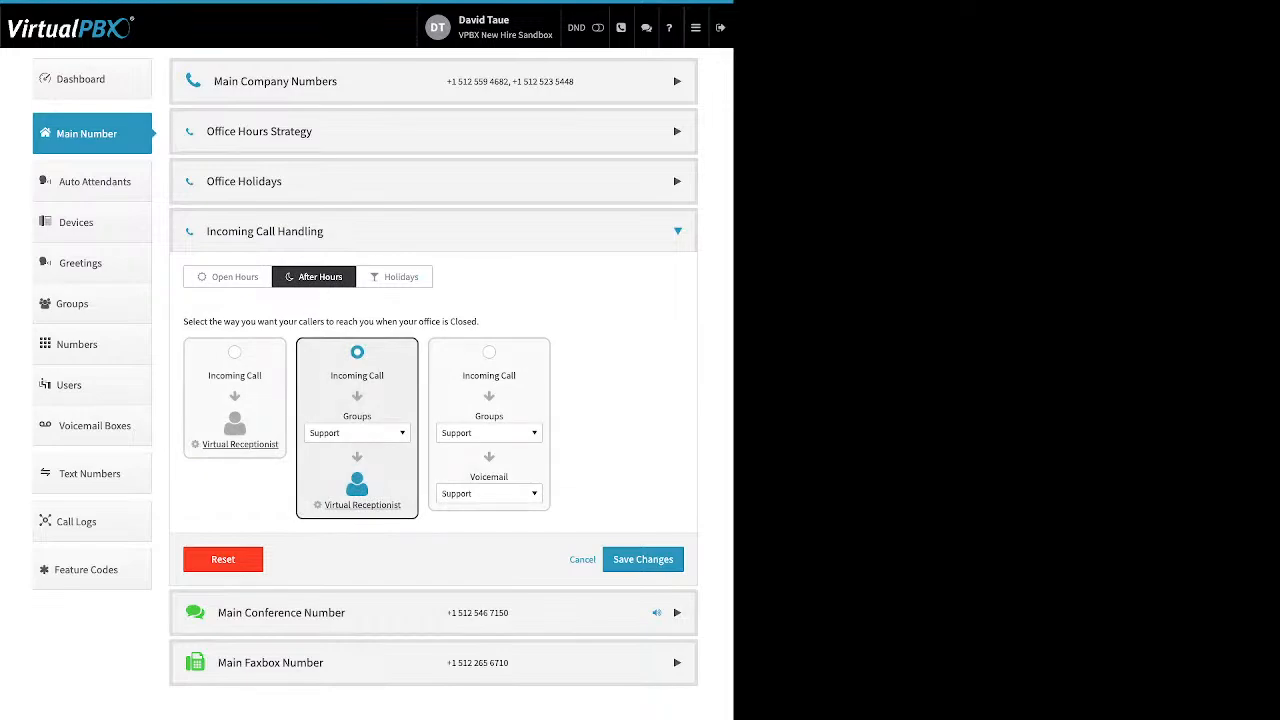
pyautogui.click(394, 277)
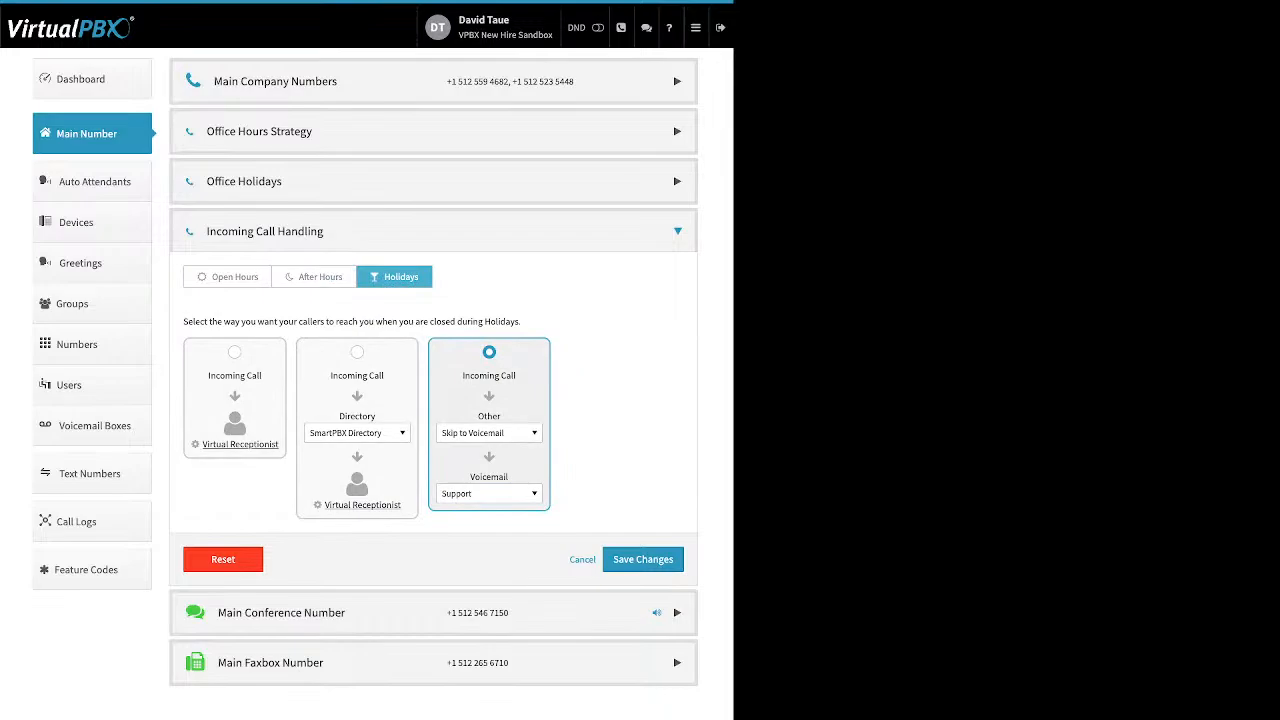
pyautogui.click(228, 277)
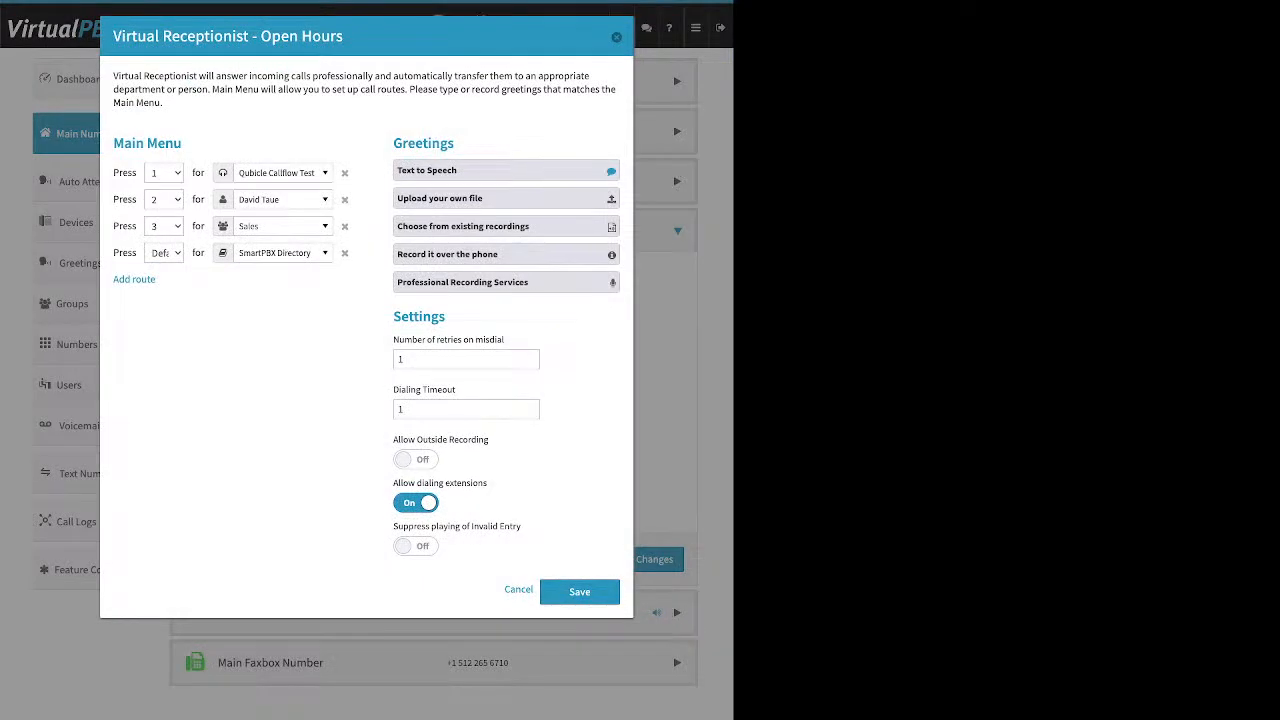
# Step: Add a fifth menu route sending Press 5 callers to the test iPhone user
pyautogui.moveTo(182, 143); pyautogui.dragTo(113, 143)
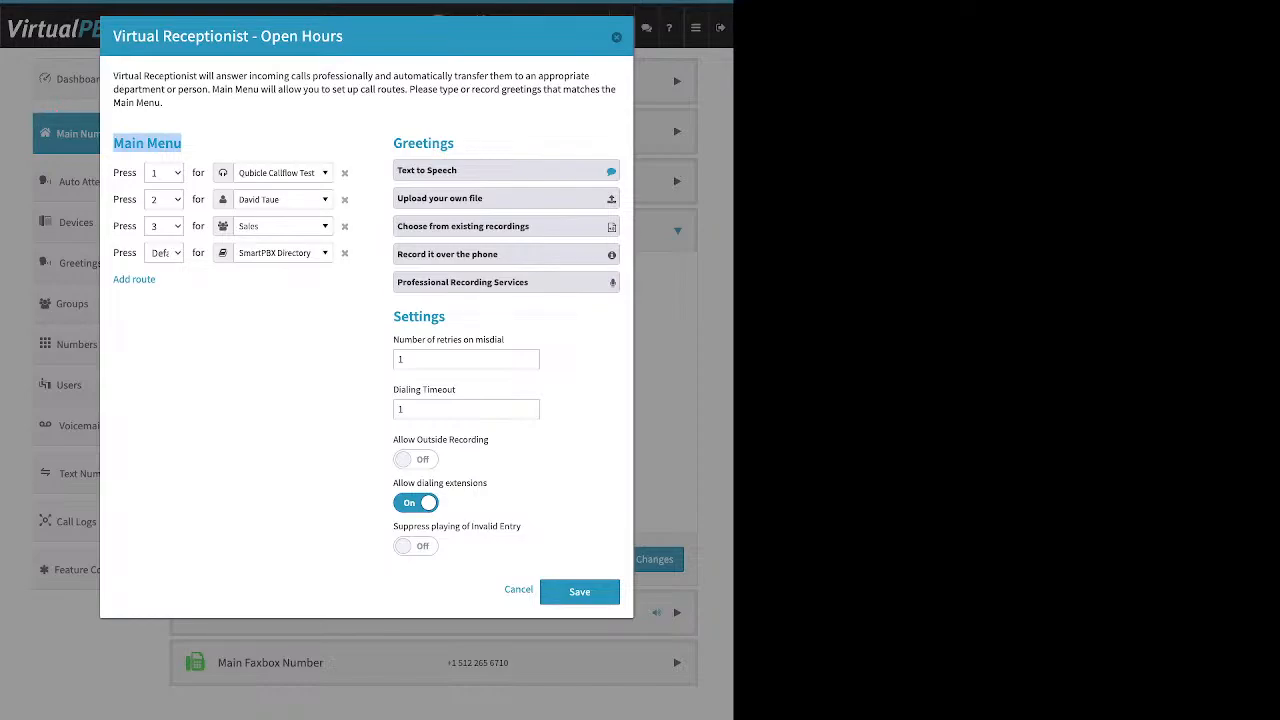
pyautogui.moveTo(160, 280); pyautogui.dragTo(119, 280)
pyautogui.click(134, 280)
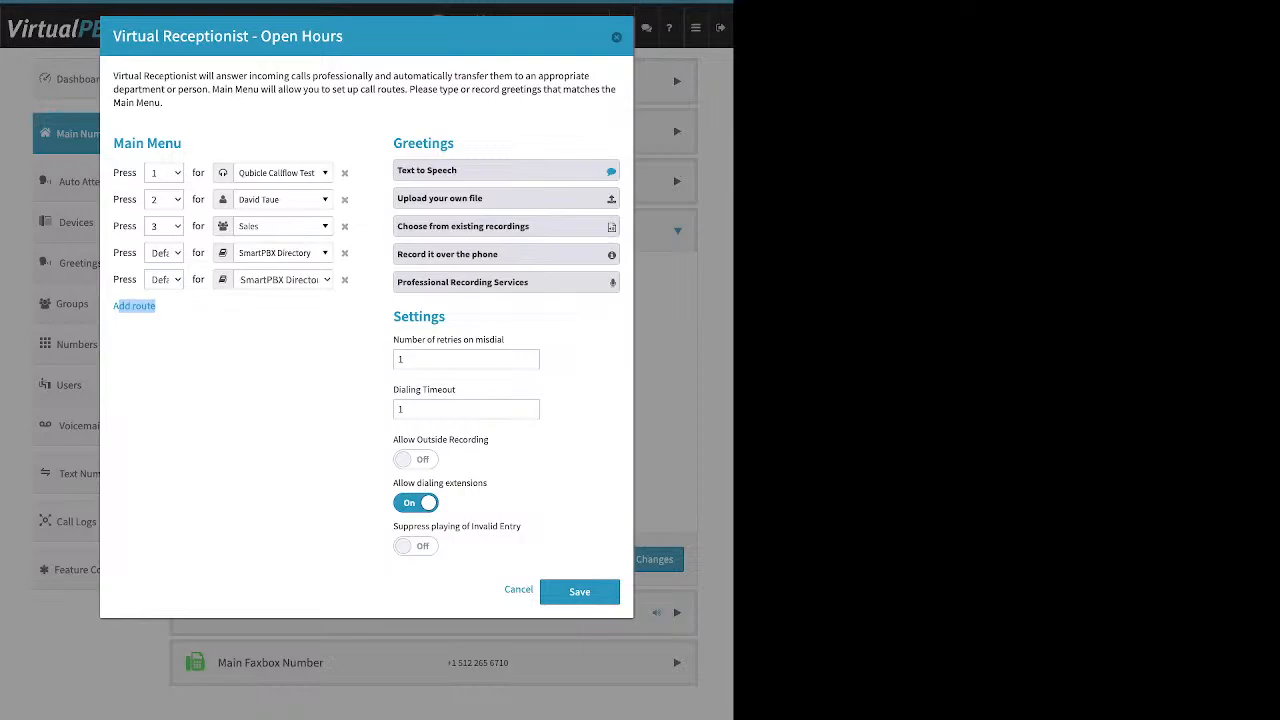
pyautogui.click(164, 280)
pyautogui.press('5')
pyautogui.click(283, 280)
pyautogui.click(283, 280)
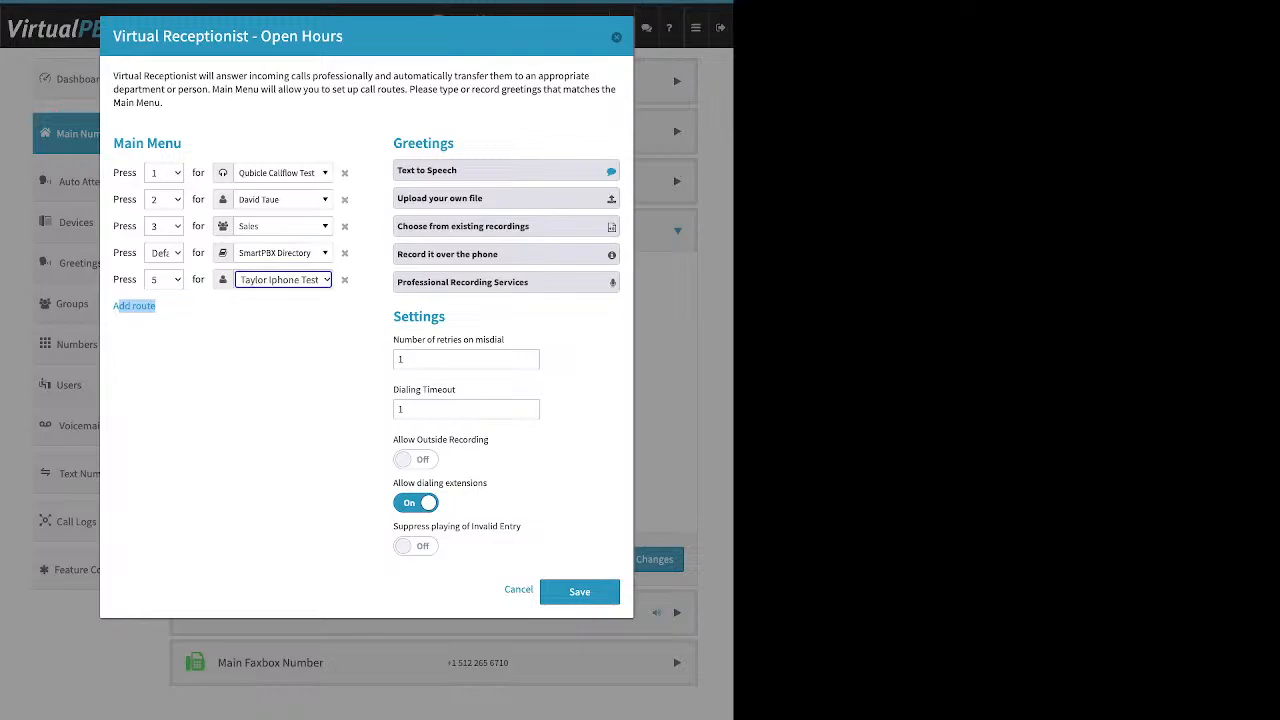
pyautogui.click(262, 360)
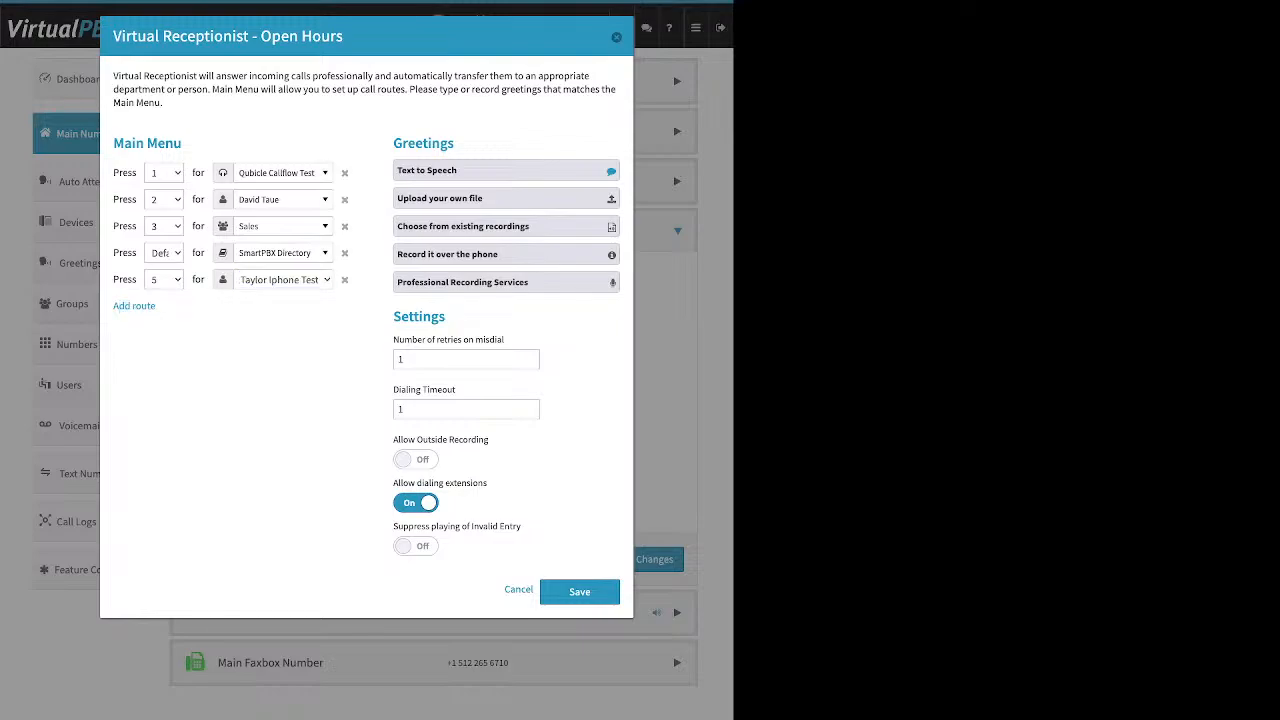
# Step: Browse the first route's destination list without changing it, then show the text-to-speech greeting
pyautogui.click(283, 173)
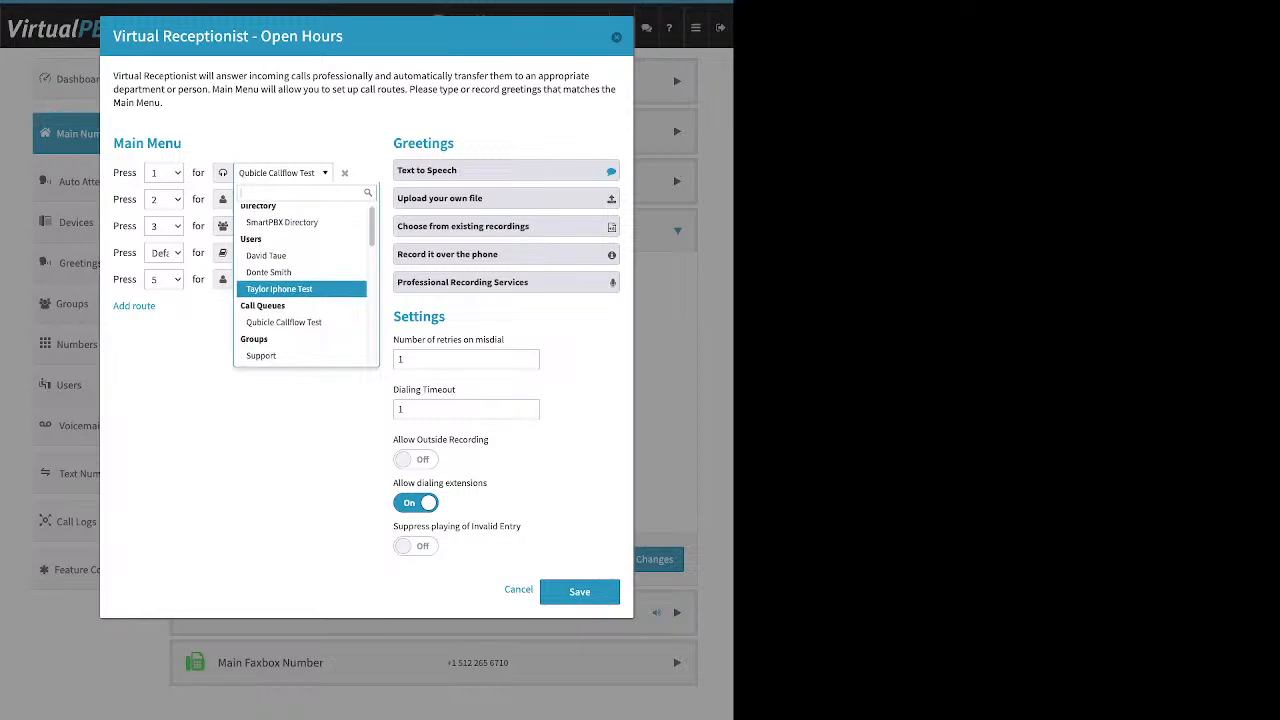
pyautogui.scroll(-1, 301, 290)
pyautogui.scroll(-3, 301, 290)
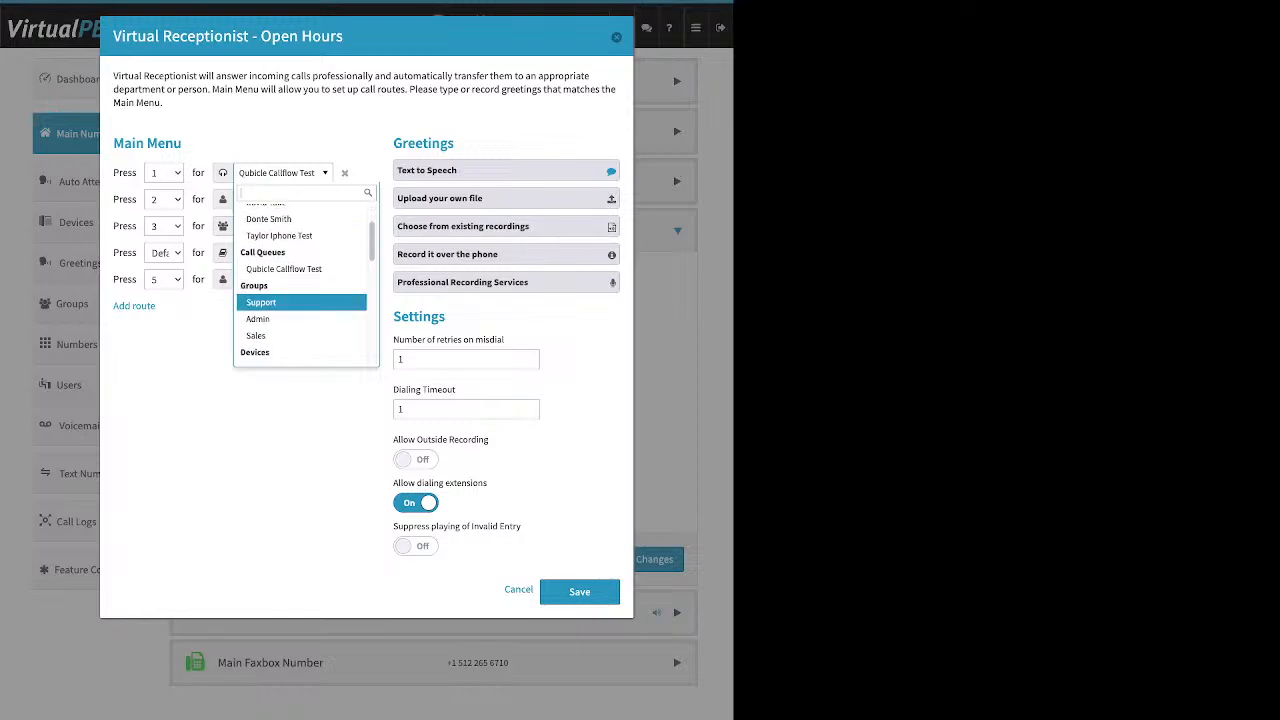
pyautogui.scroll(-8, 301, 297)
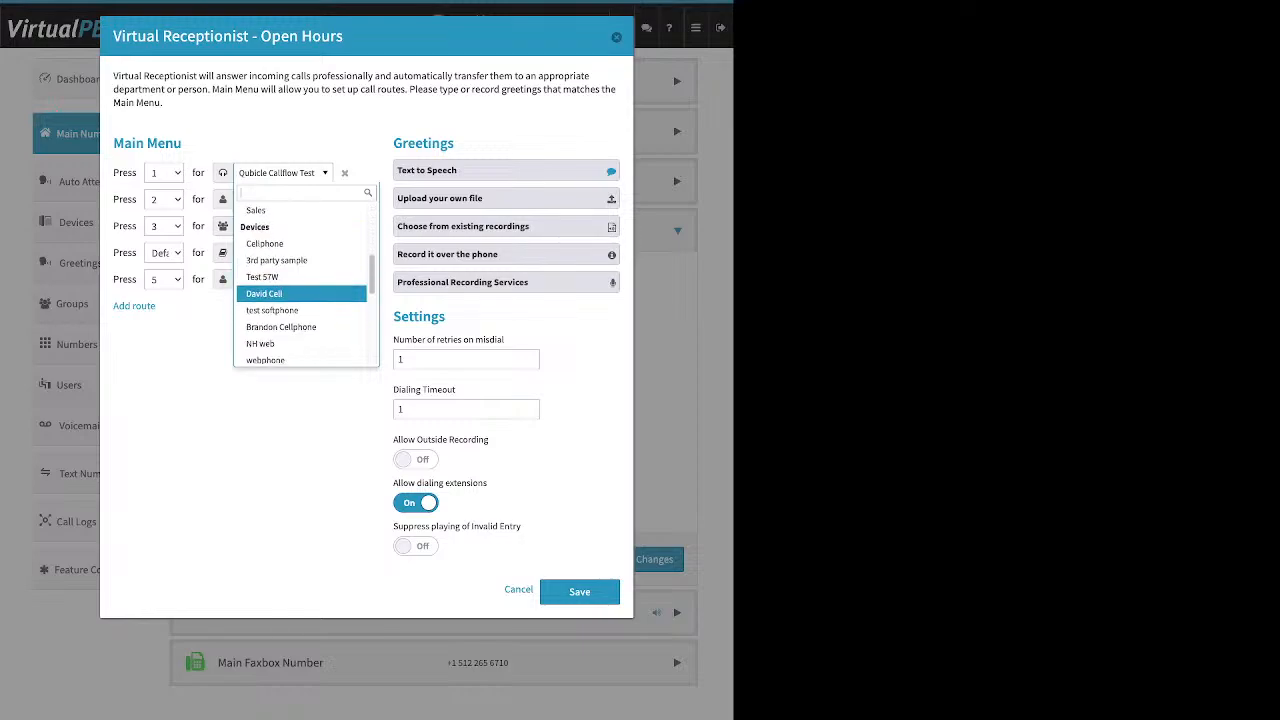
pyautogui.scroll(-5, 301, 292)
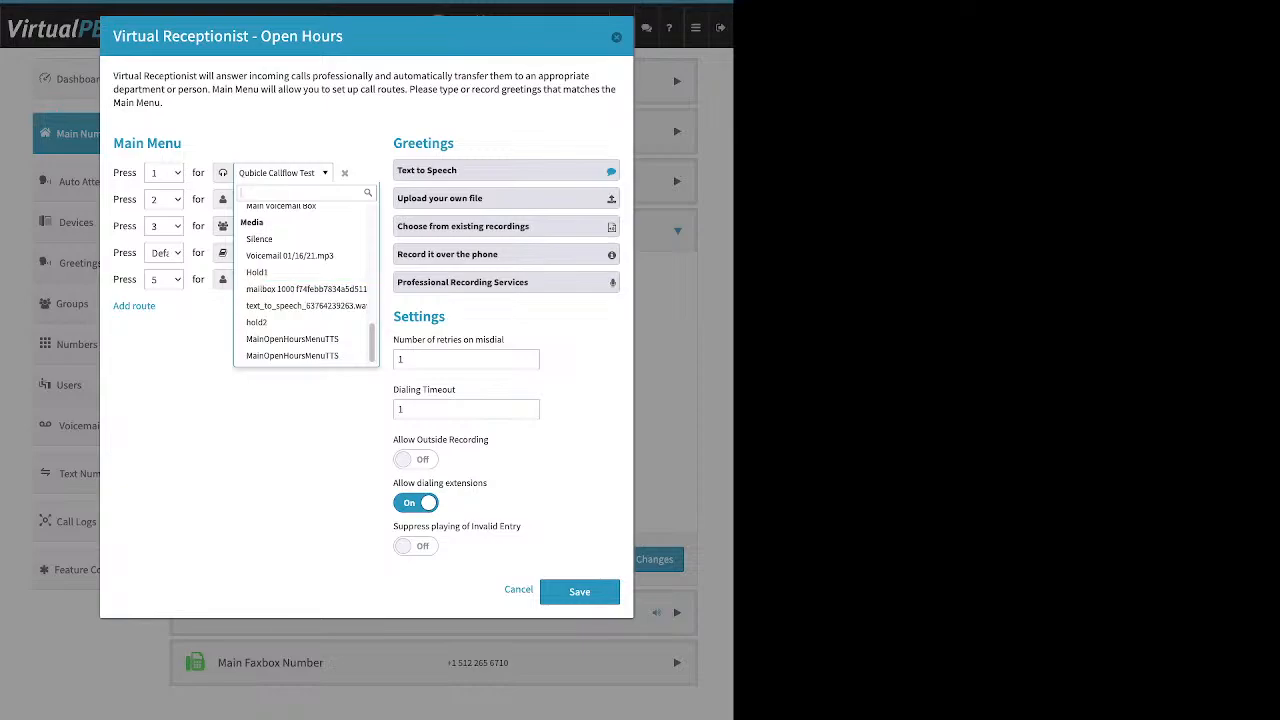
pyautogui.press('Escape')
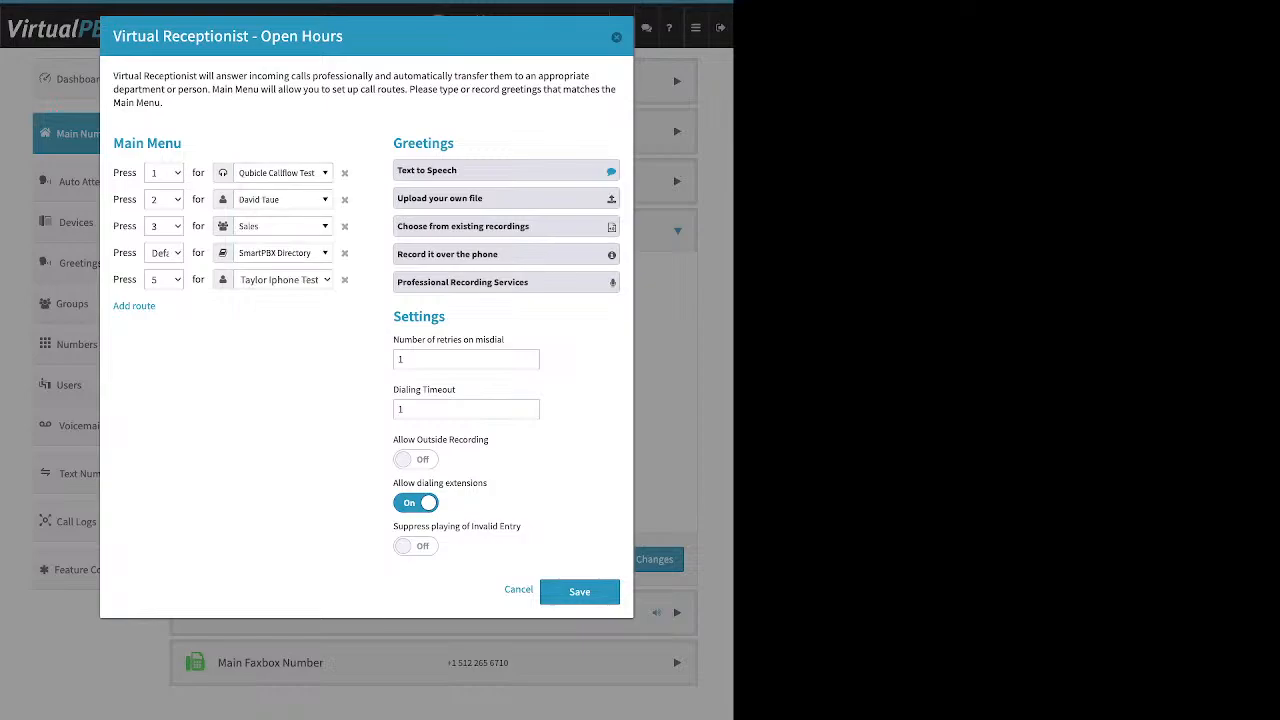
pyautogui.moveTo(455, 143); pyautogui.dragTo(393, 143)
pyautogui.click(450, 171)
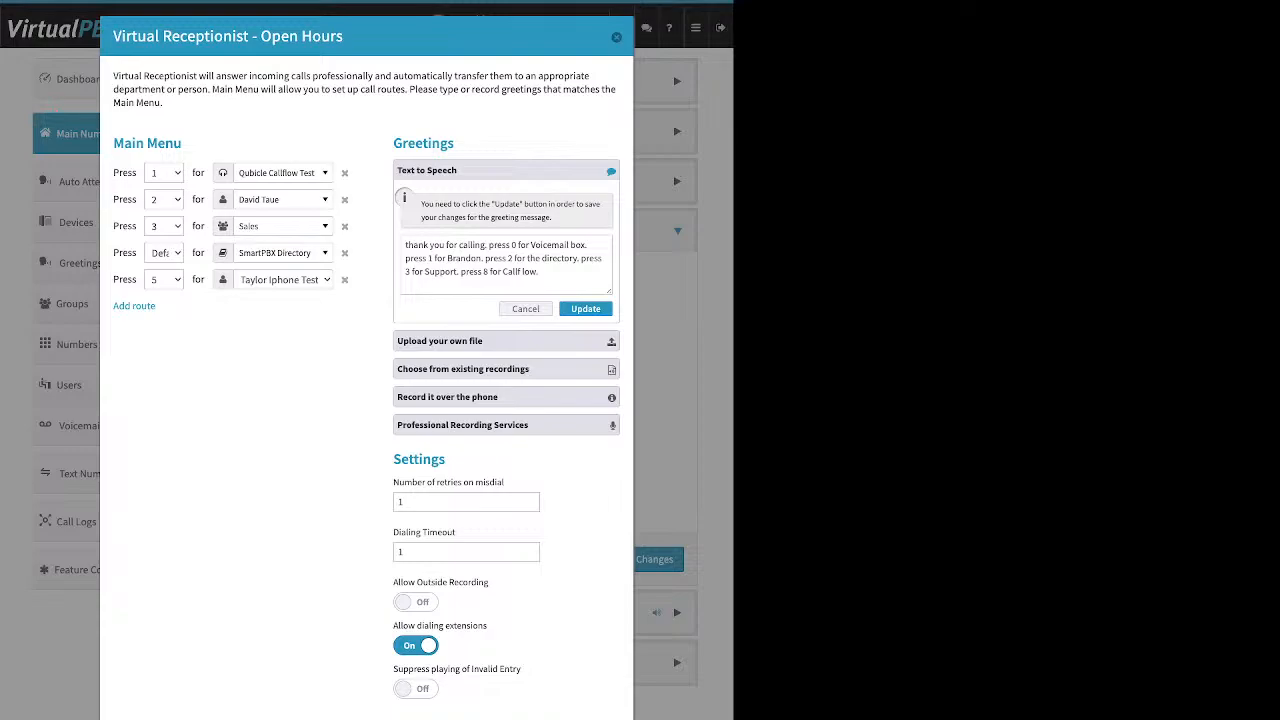
# Step: Compare the upload and text-to-speech greeting options, then show existing recordings such as MainOpenHoursMenuTTS
pyautogui.click(506, 341)
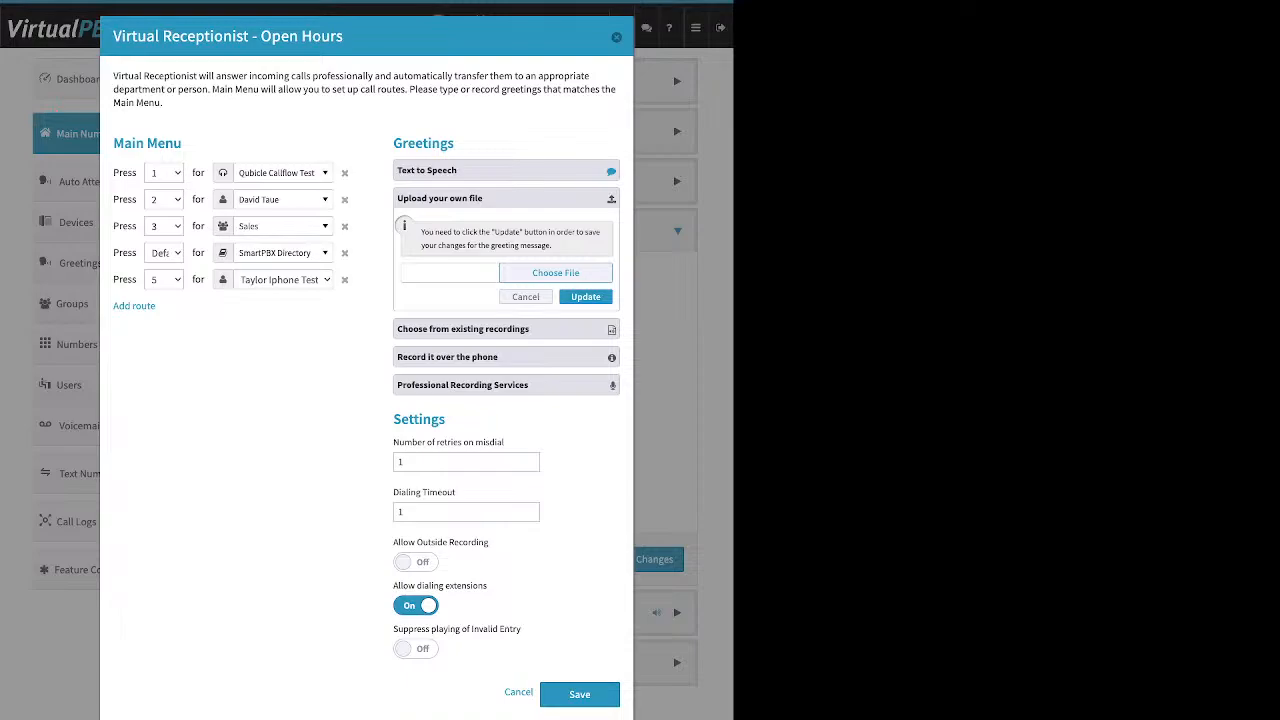
pyautogui.click(506, 171)
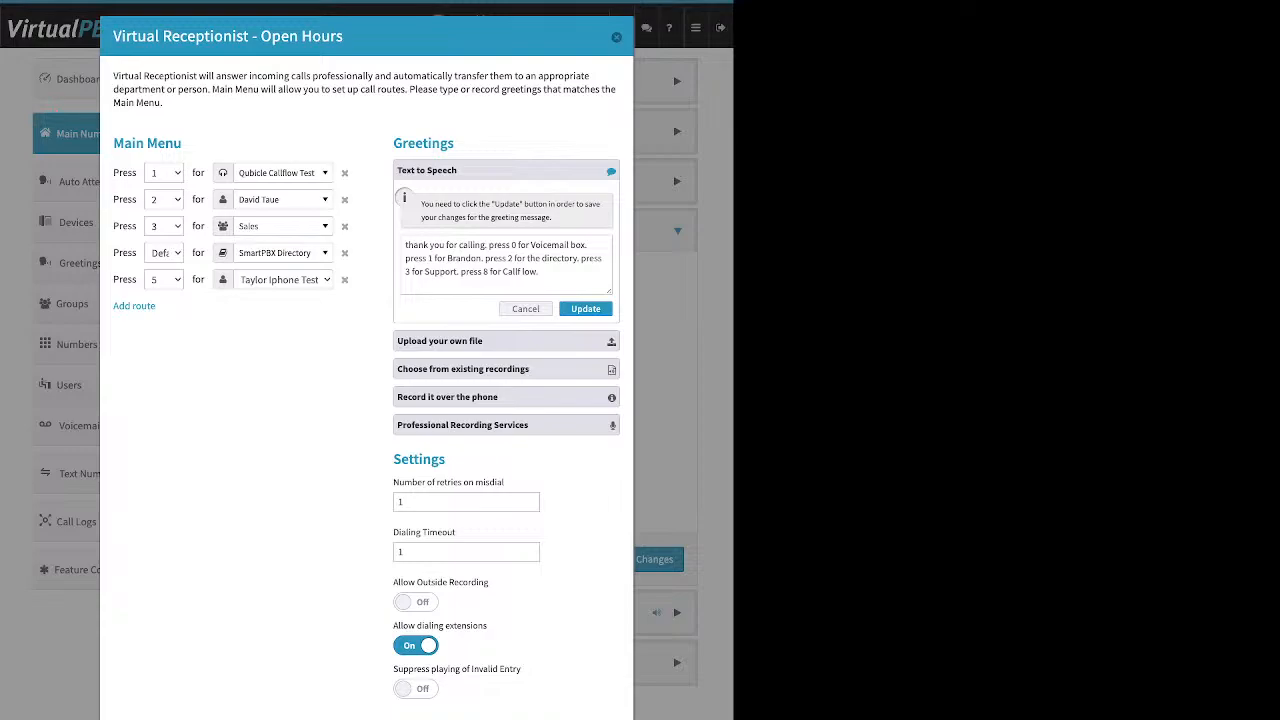
pyautogui.click(506, 369)
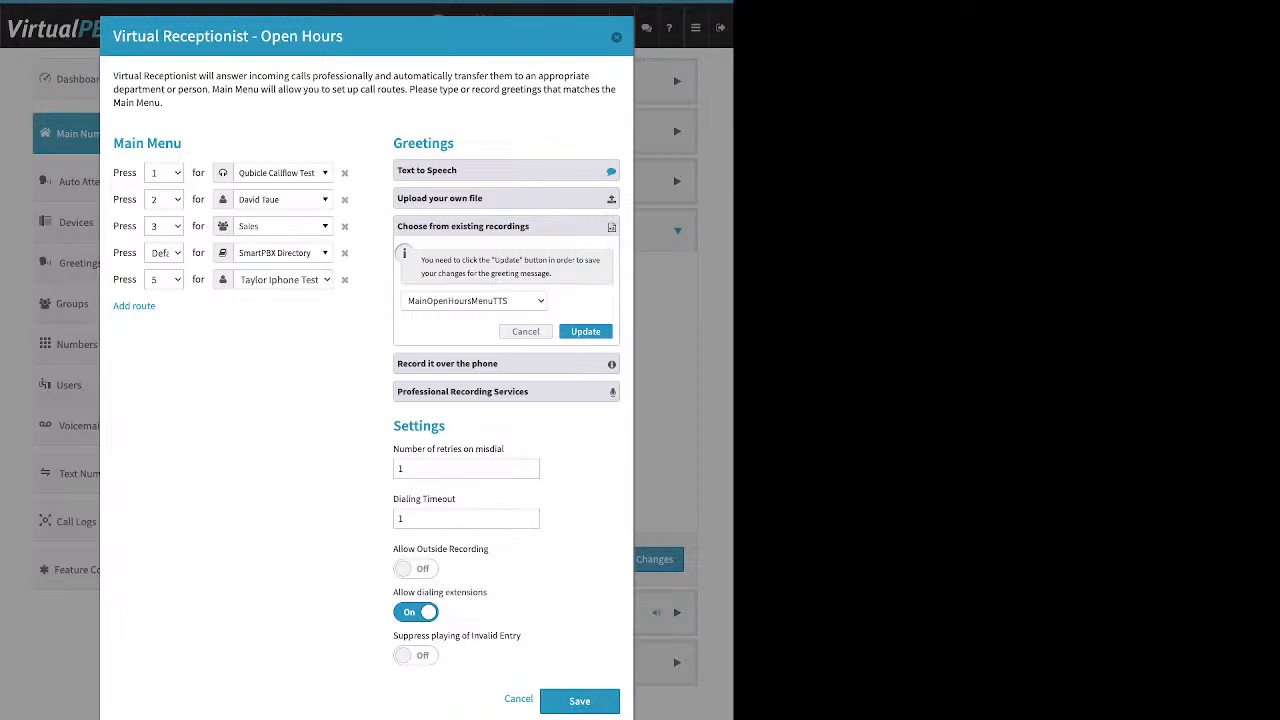
# Step: Review the record-by-phone instructions and PIN, and turn Allow Outside Recording on
pyautogui.click(506, 364)
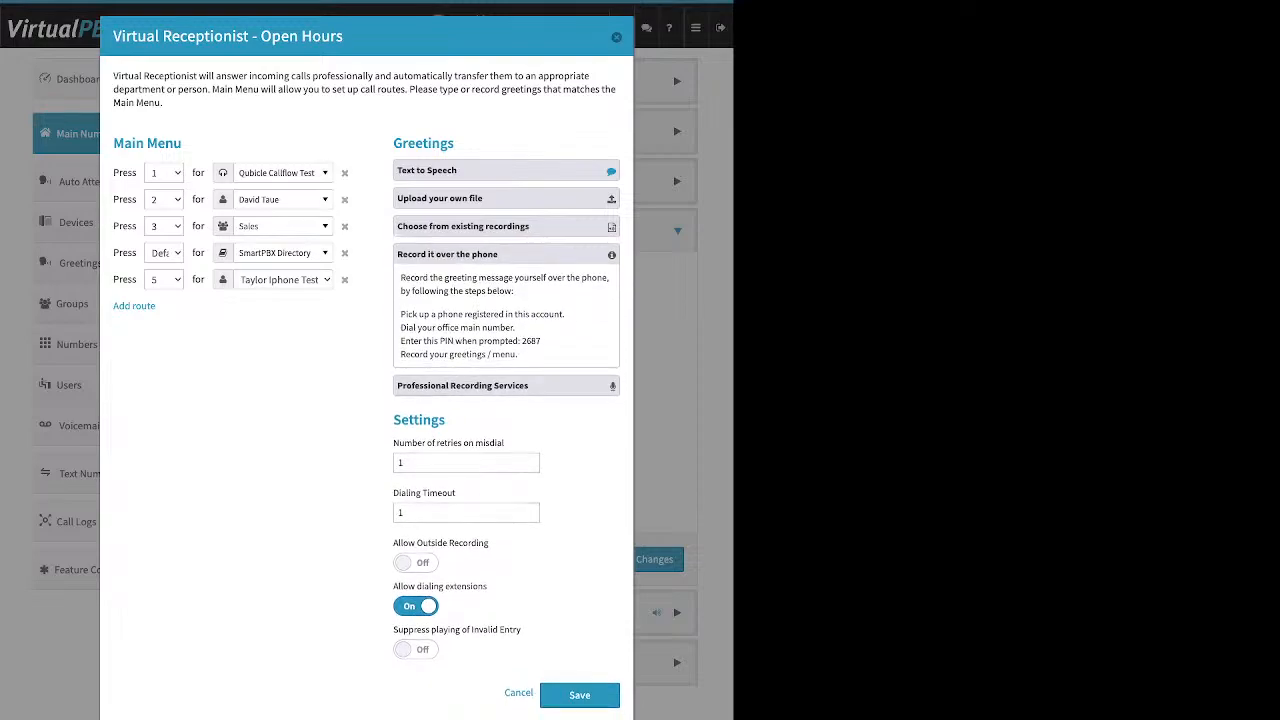
pyautogui.moveTo(566, 314); pyautogui.dragTo(400, 314)
pyautogui.moveTo(490, 543); pyautogui.dragTo(476, 543)
pyautogui.moveTo(447, 420); pyautogui.dragTo(393, 420)
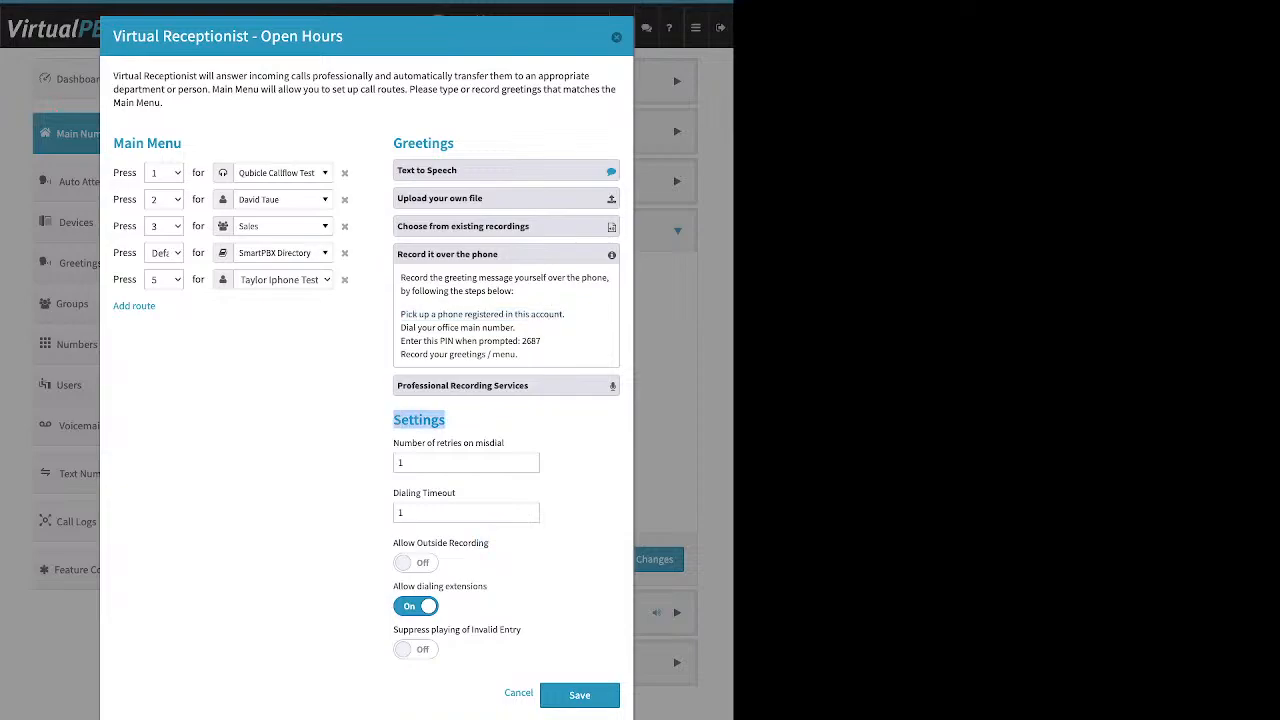
pyautogui.moveTo(490, 543); pyautogui.dragTo(393, 543)
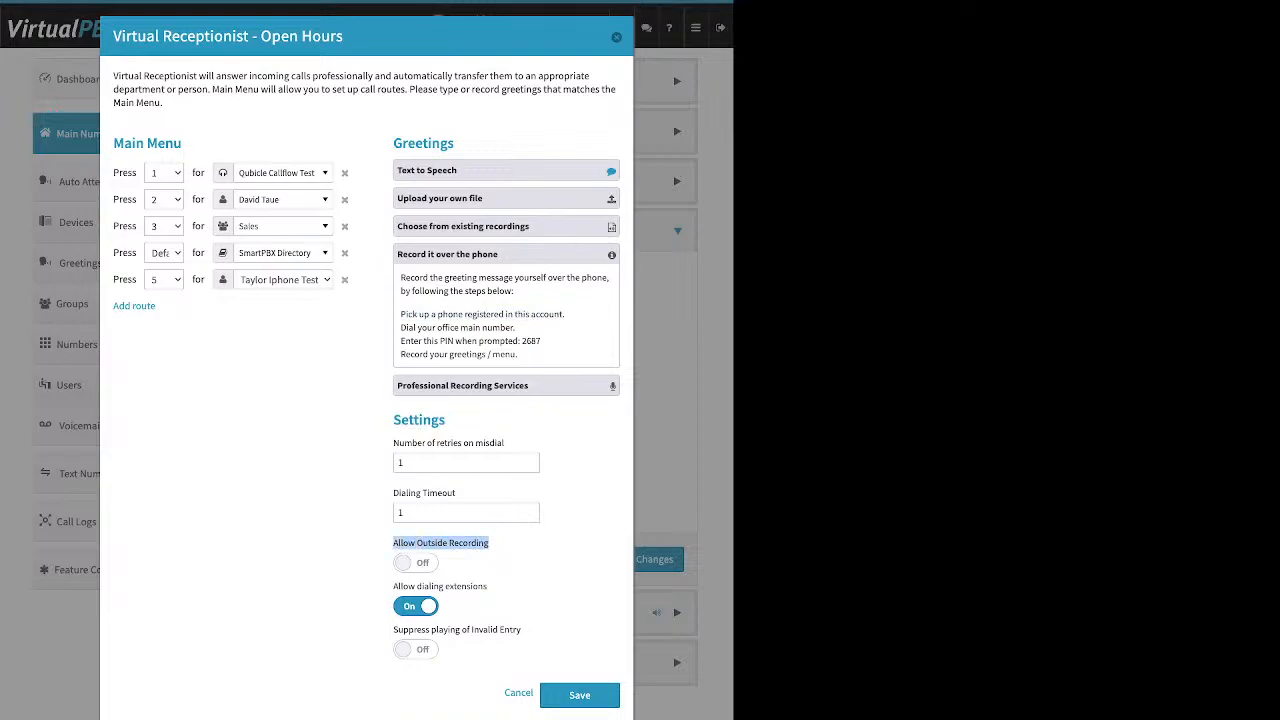
pyautogui.click(416, 563)
pyautogui.moveTo(542, 341); pyautogui.dragTo(522, 341)
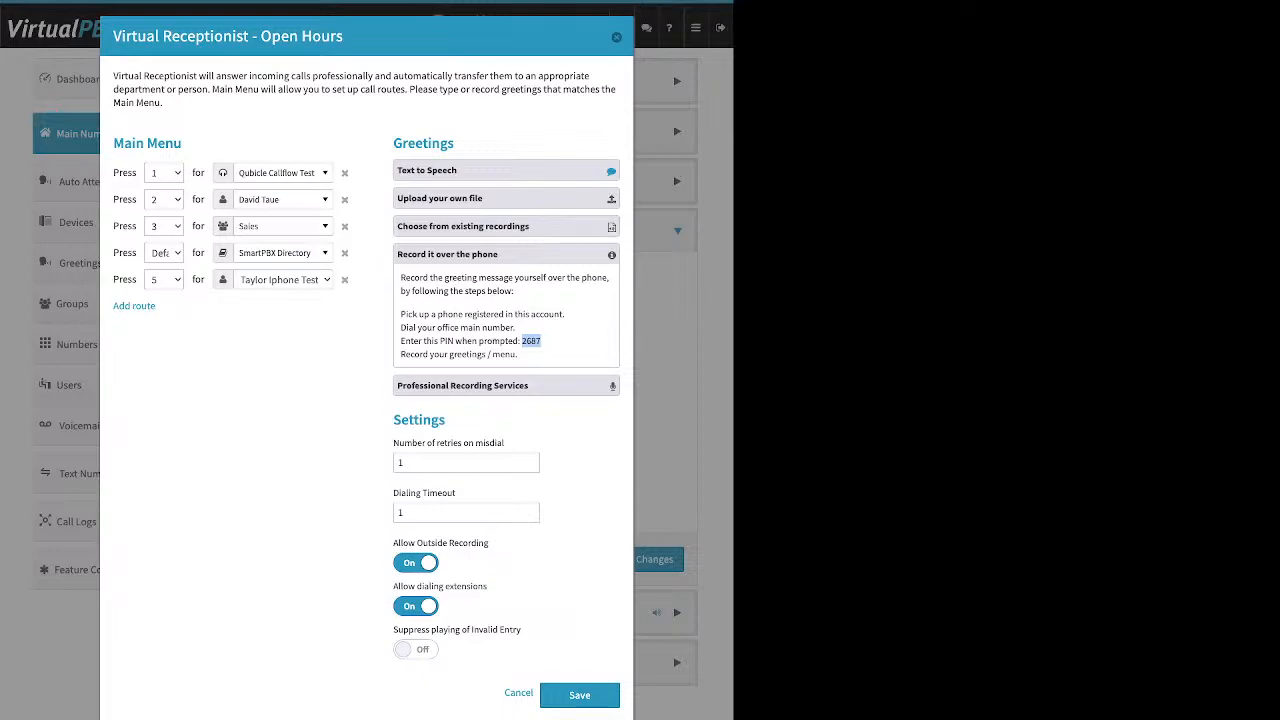
# Step: Look over Professional Recording Services and upload options, then collapse the greeting options
pyautogui.click(506, 386)
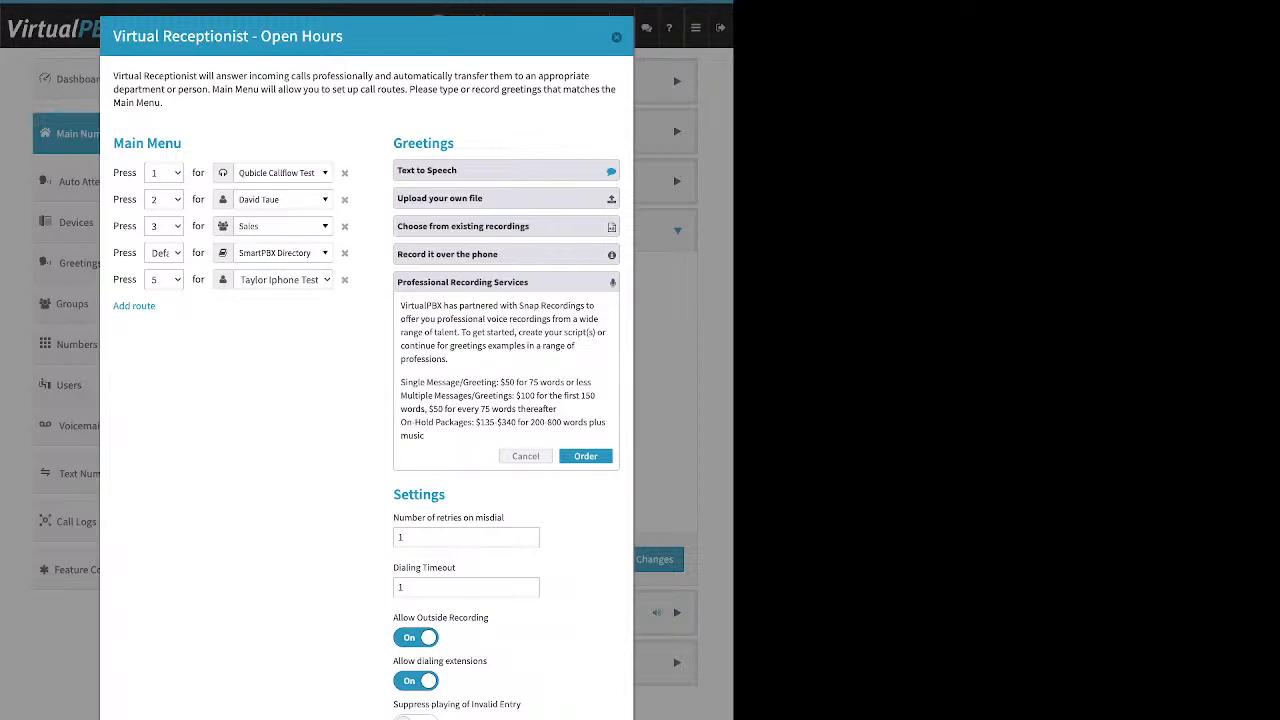
pyautogui.click(506, 198)
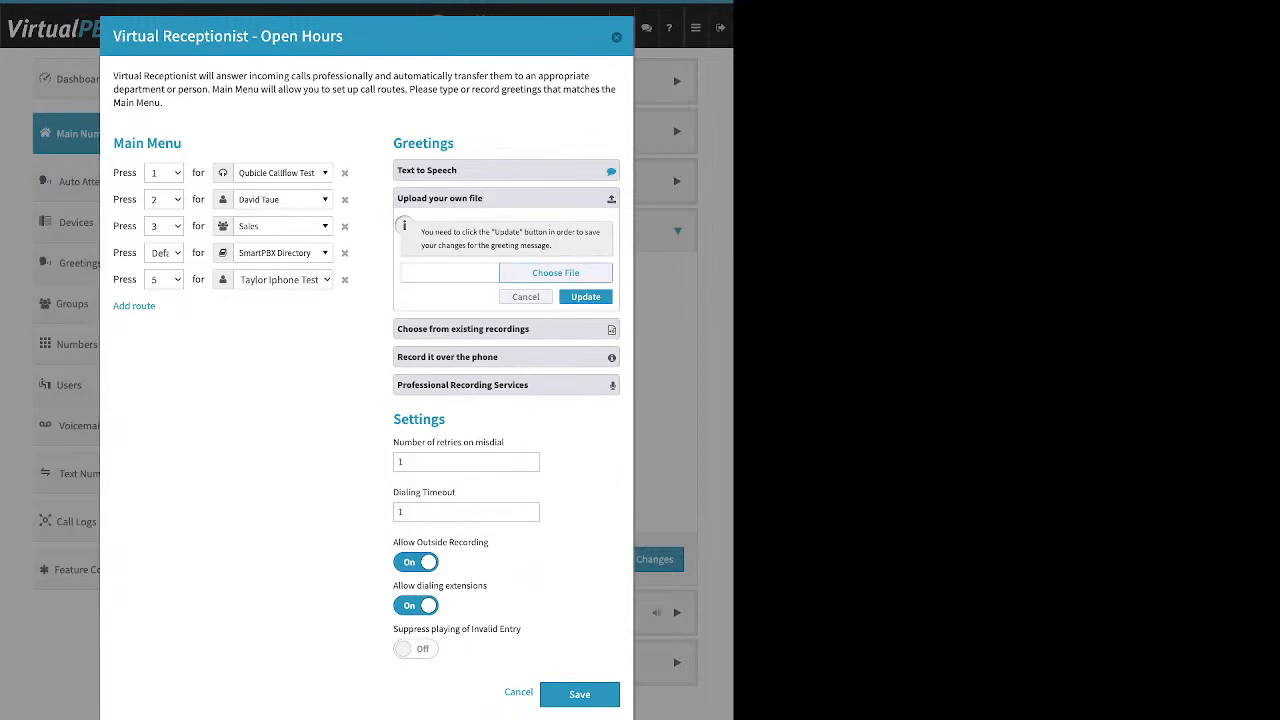
pyautogui.click(506, 198)
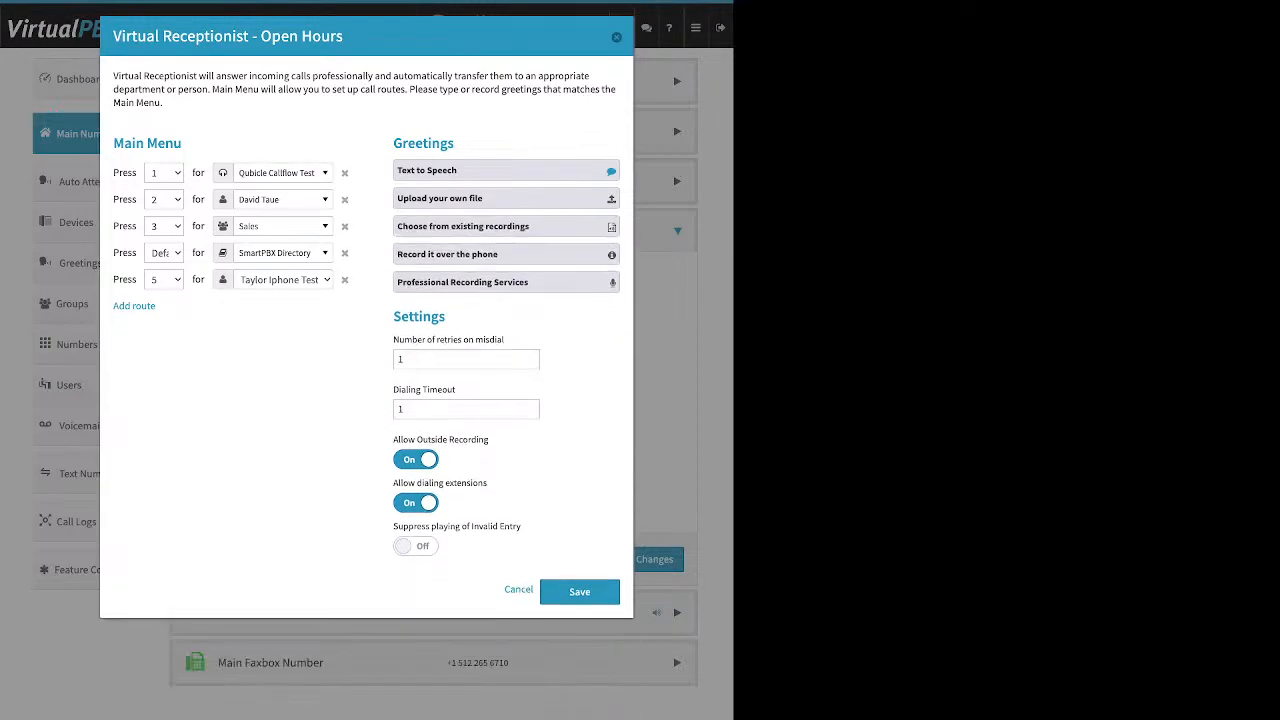
# Step: Leave the misdial retries value unchanged and set Dialing Timeout to 5
pyautogui.moveTo(392, 329); pyautogui.dragTo(392, 141)
pyautogui.click(398, 359)
pyautogui.moveTo(393, 339); pyautogui.dragTo(504, 339)
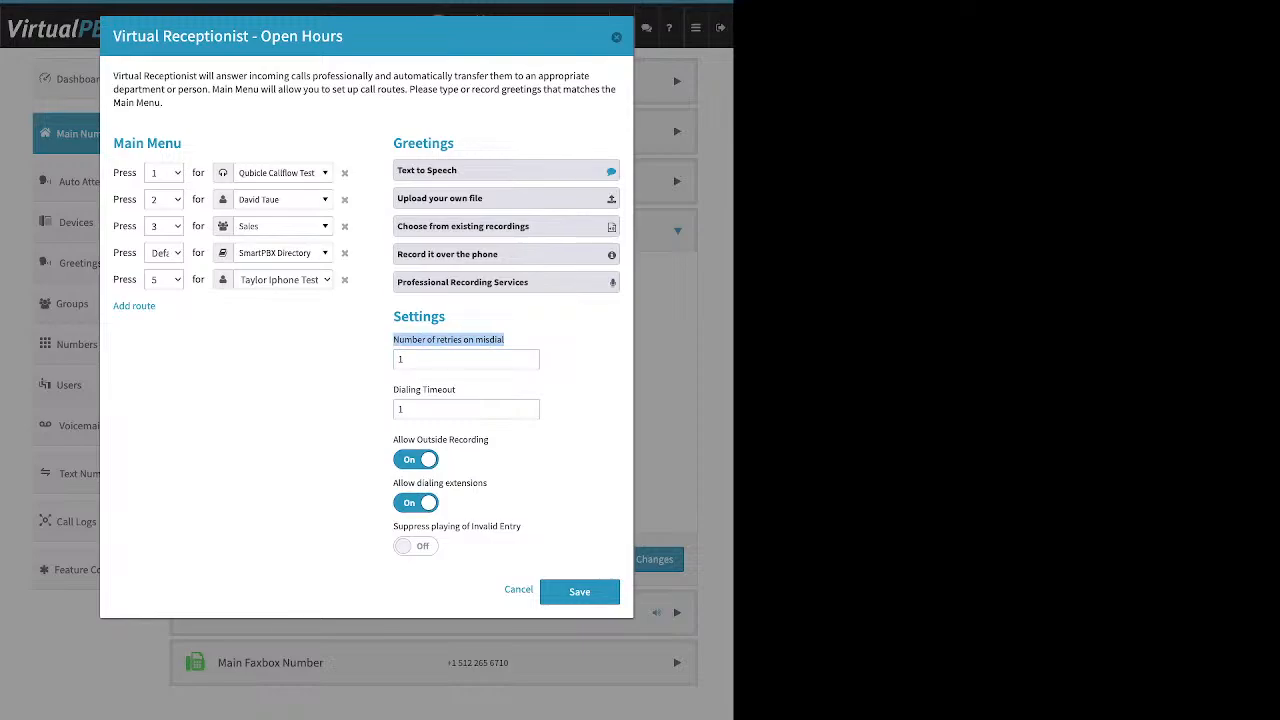
pyautogui.moveTo(420, 360); pyautogui.dragTo(396, 360)
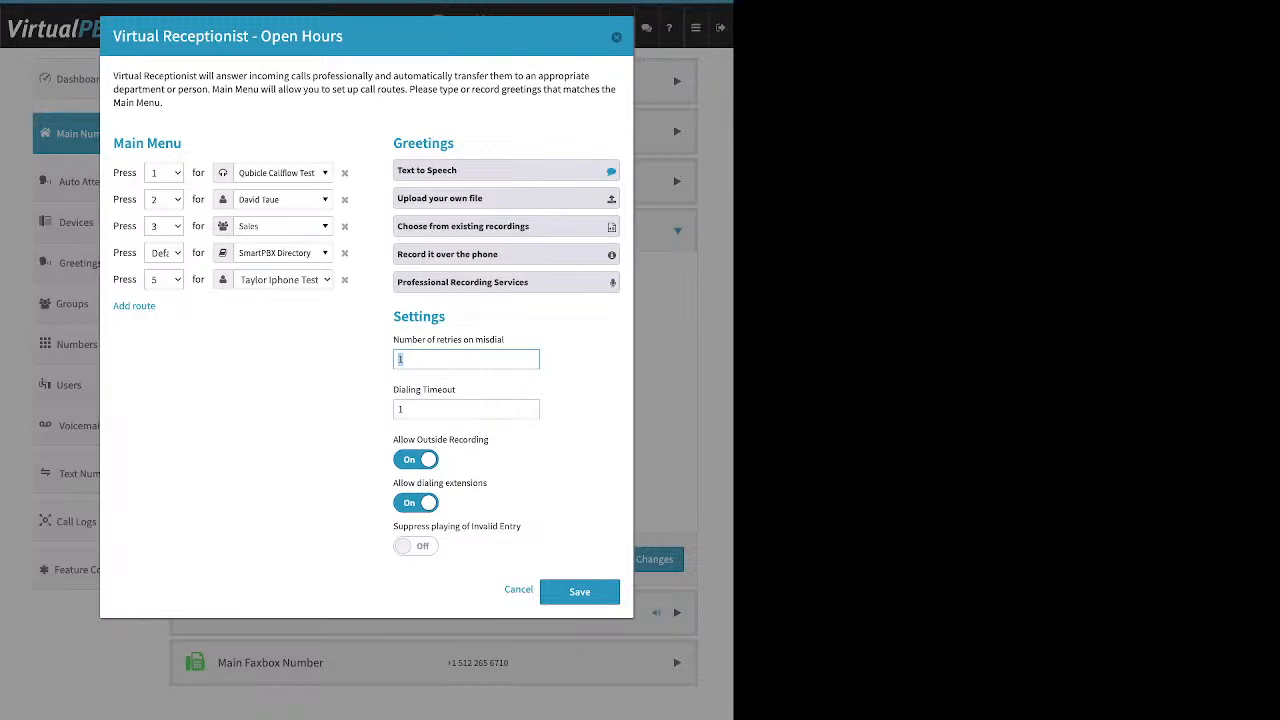
pyautogui.click(408, 409)
pyautogui.moveTo(399, 390); pyautogui.dragTo(456, 390)
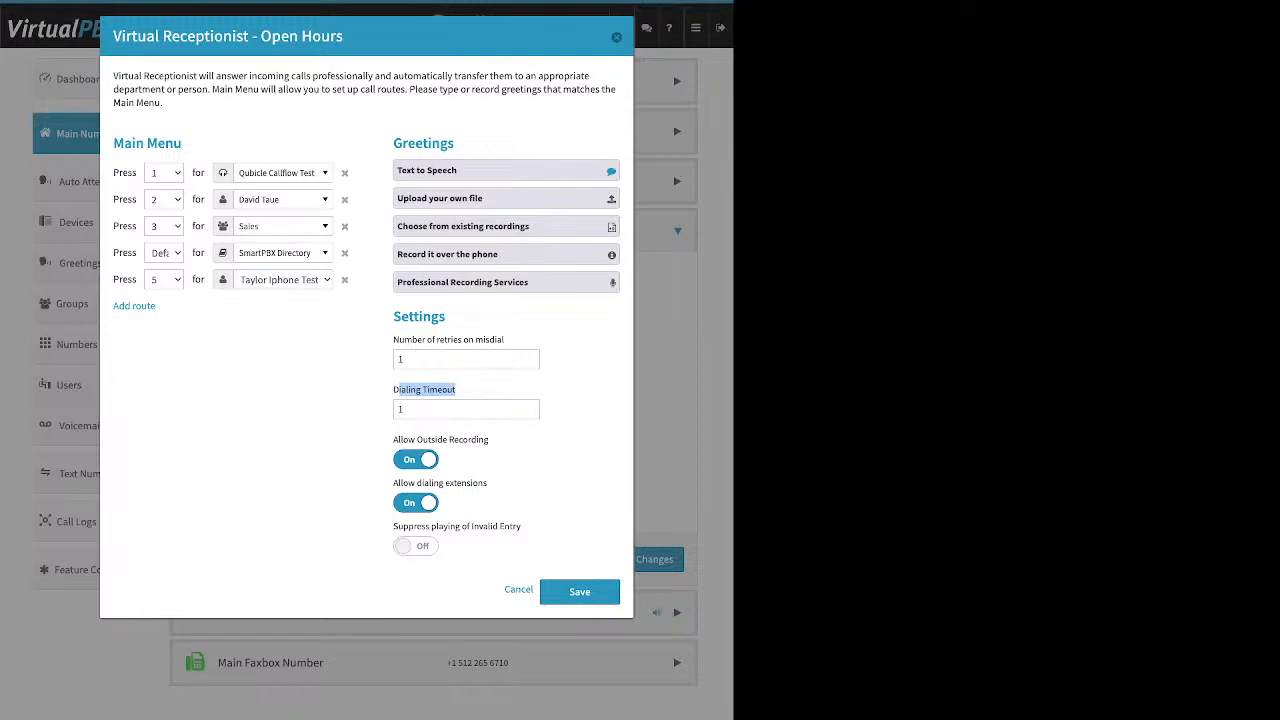
pyautogui.doubleClick(401, 409)
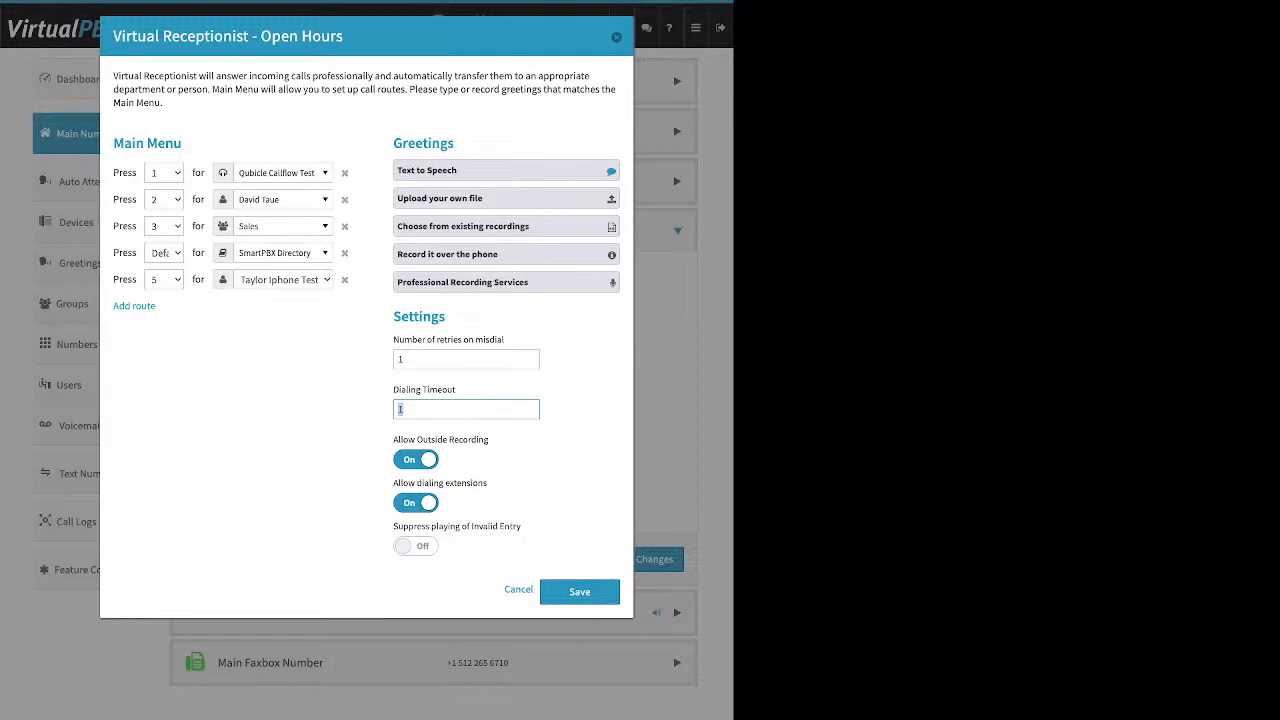
pyautogui.write('5')
# Step: Turn off Allow Outside Recording and Allow dialing extensions
pyautogui.click(416, 460)
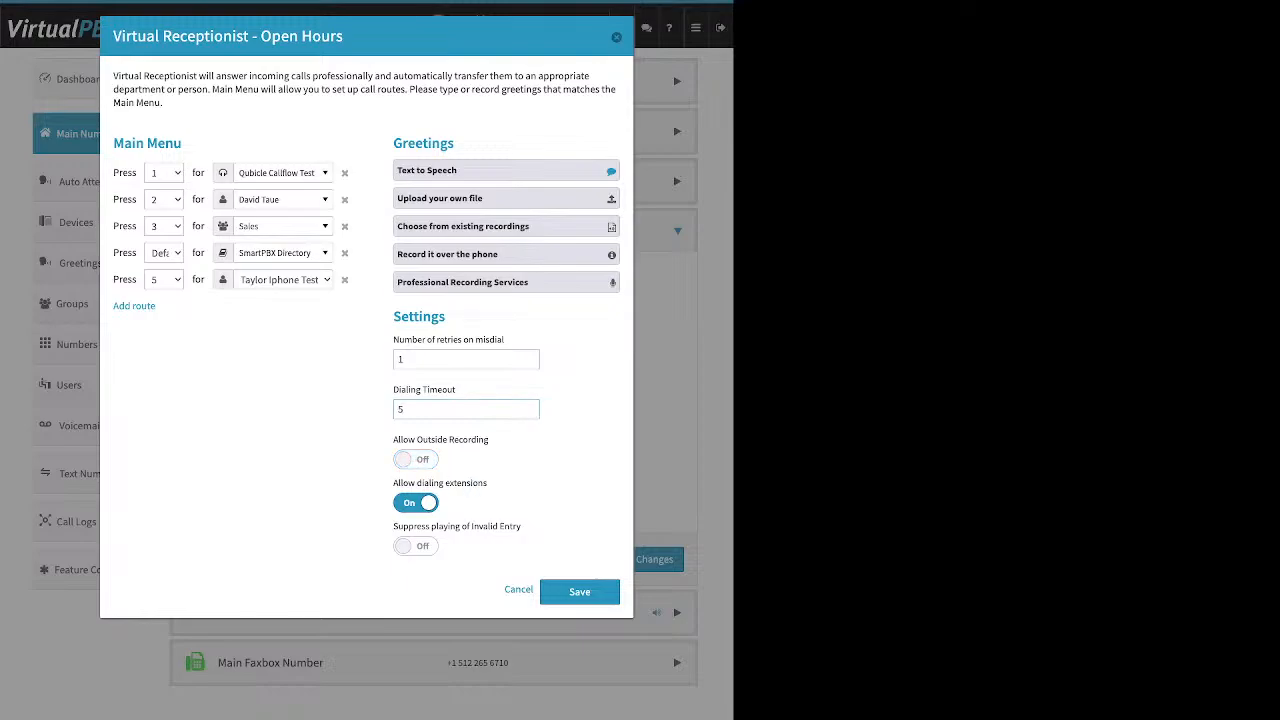
pyautogui.moveTo(489, 483); pyautogui.dragTo(392, 483)
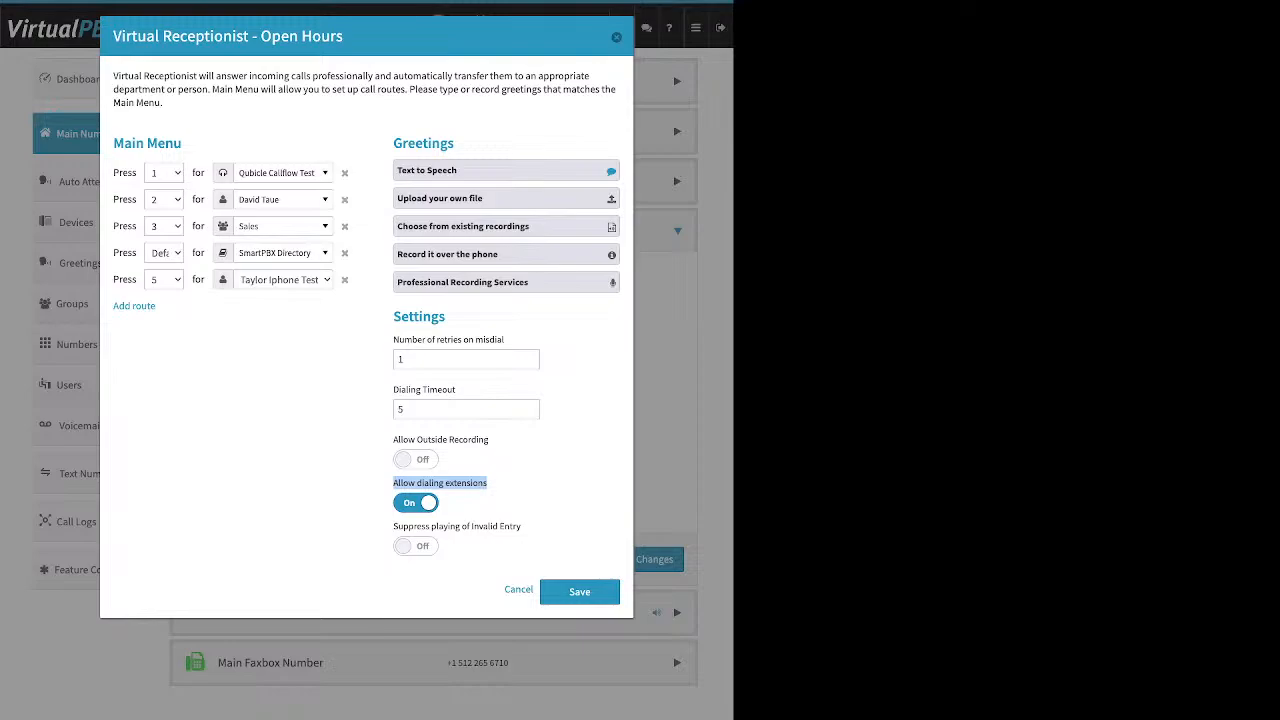
pyautogui.click(416, 503)
# Step: Delete the Default route, and turn on dialing extensions and Suppress playing of Invalid Entry
pyautogui.doubleClick(401, 359)
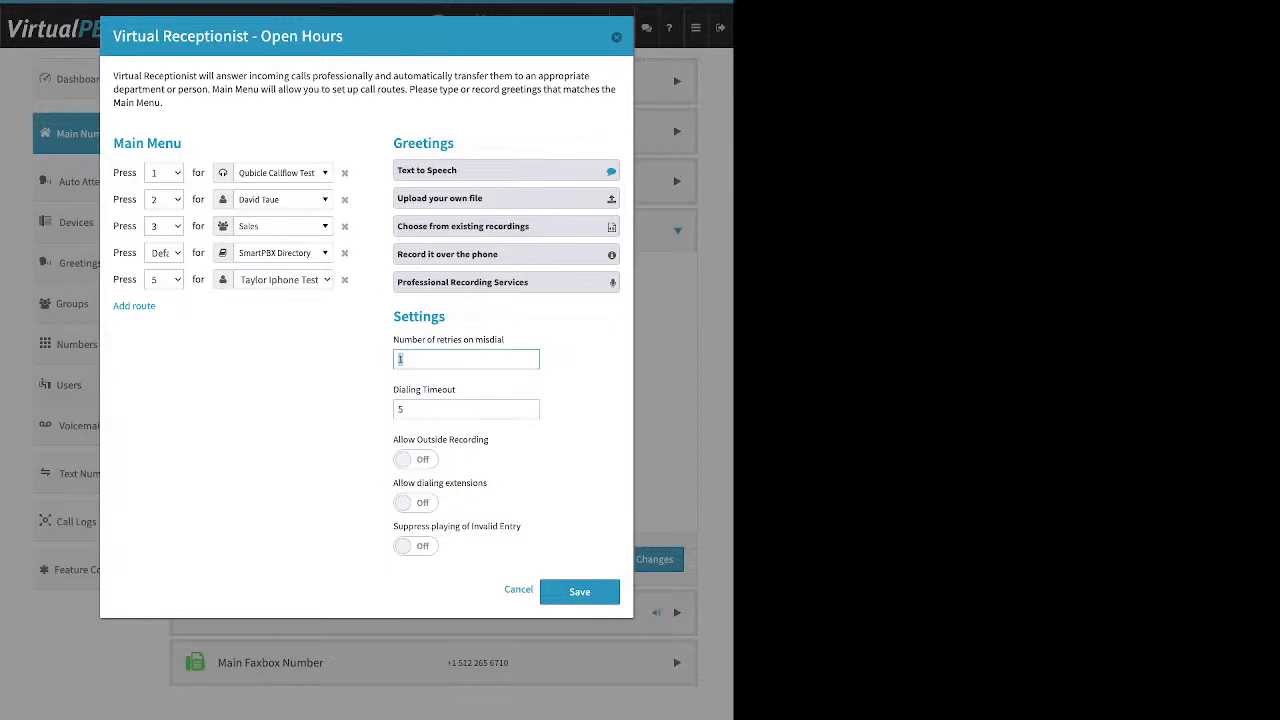
pyautogui.click(440, 390)
pyautogui.click(344, 252)
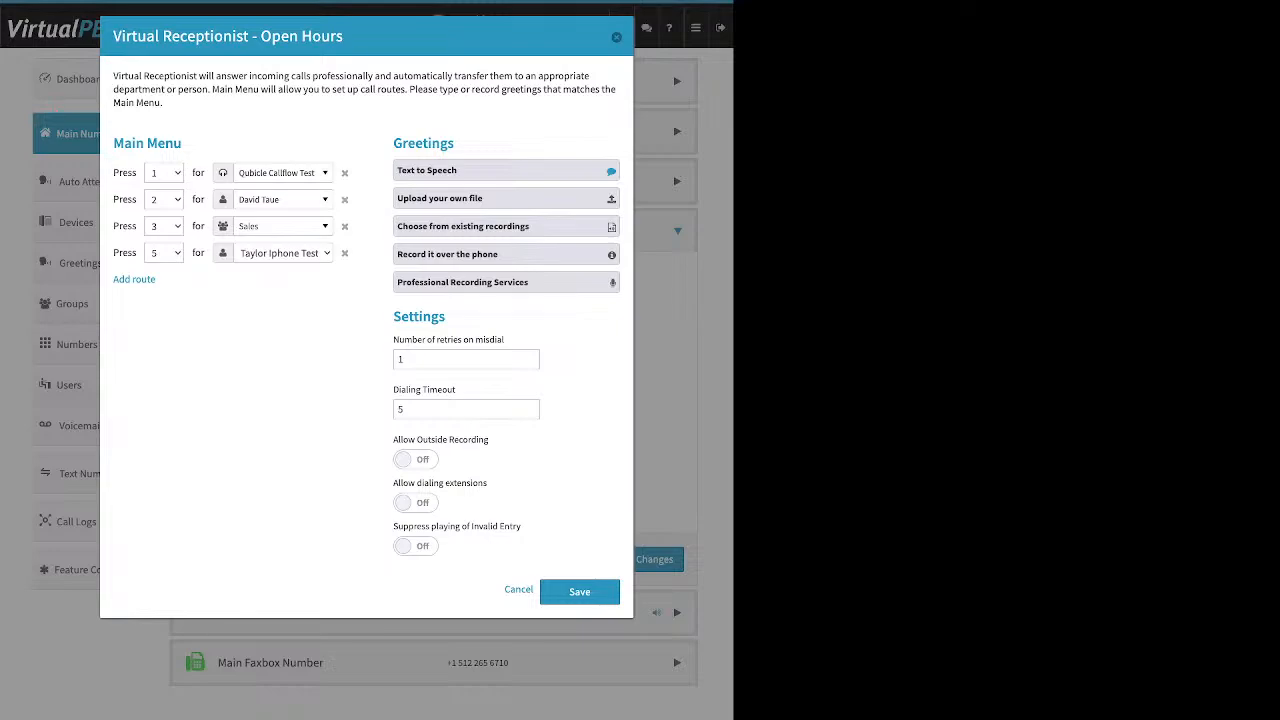
pyautogui.click(416, 503)
pyautogui.moveTo(522, 526); pyautogui.dragTo(393, 526)
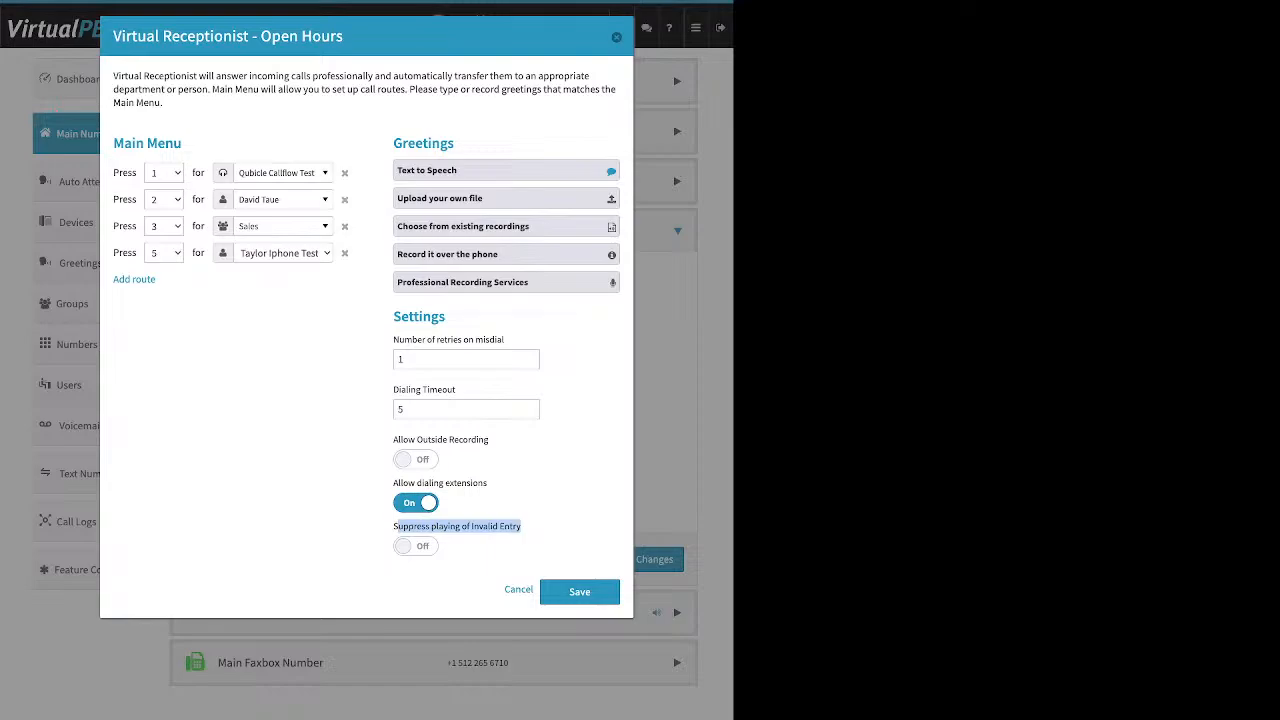
pyautogui.click(416, 546)
# Step: Re-add the Default route to SmartPBX Directory at the end and save the receptionist
pyautogui.click(134, 279)
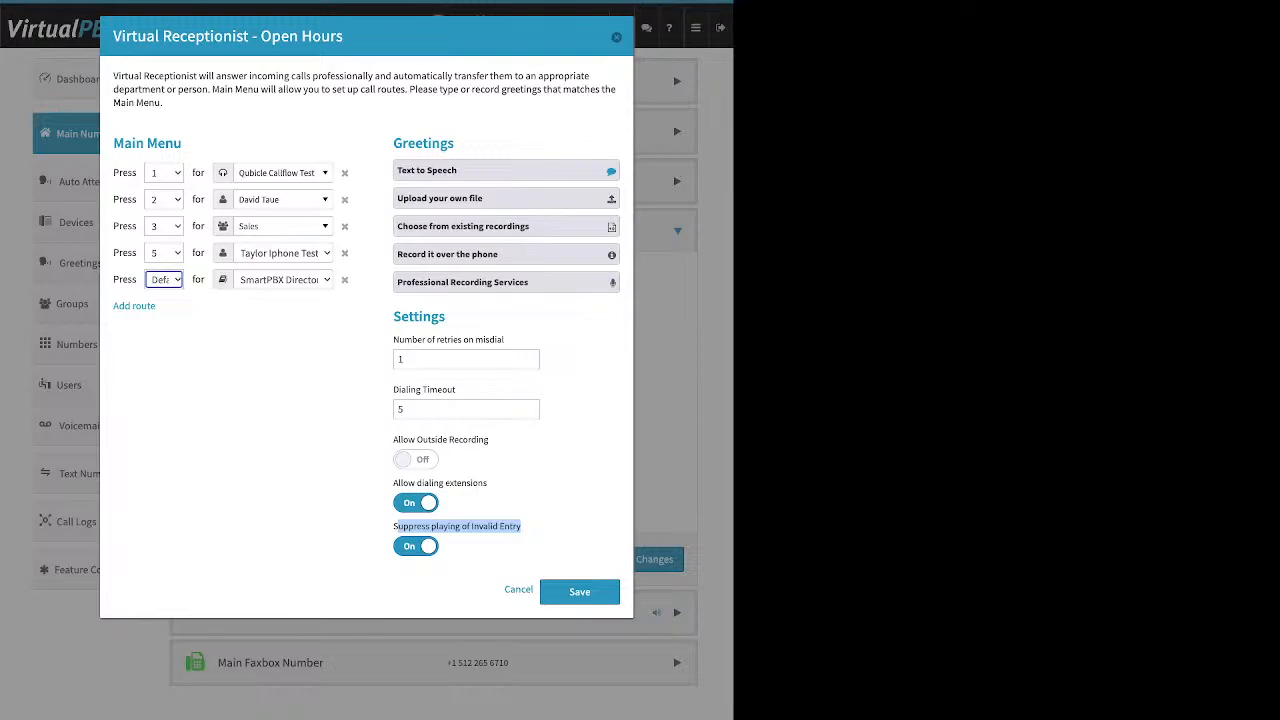
pyautogui.moveTo(183, 144); pyautogui.dragTo(455, 145)
pyautogui.moveTo(446, 316); pyautogui.dragTo(412, 316)
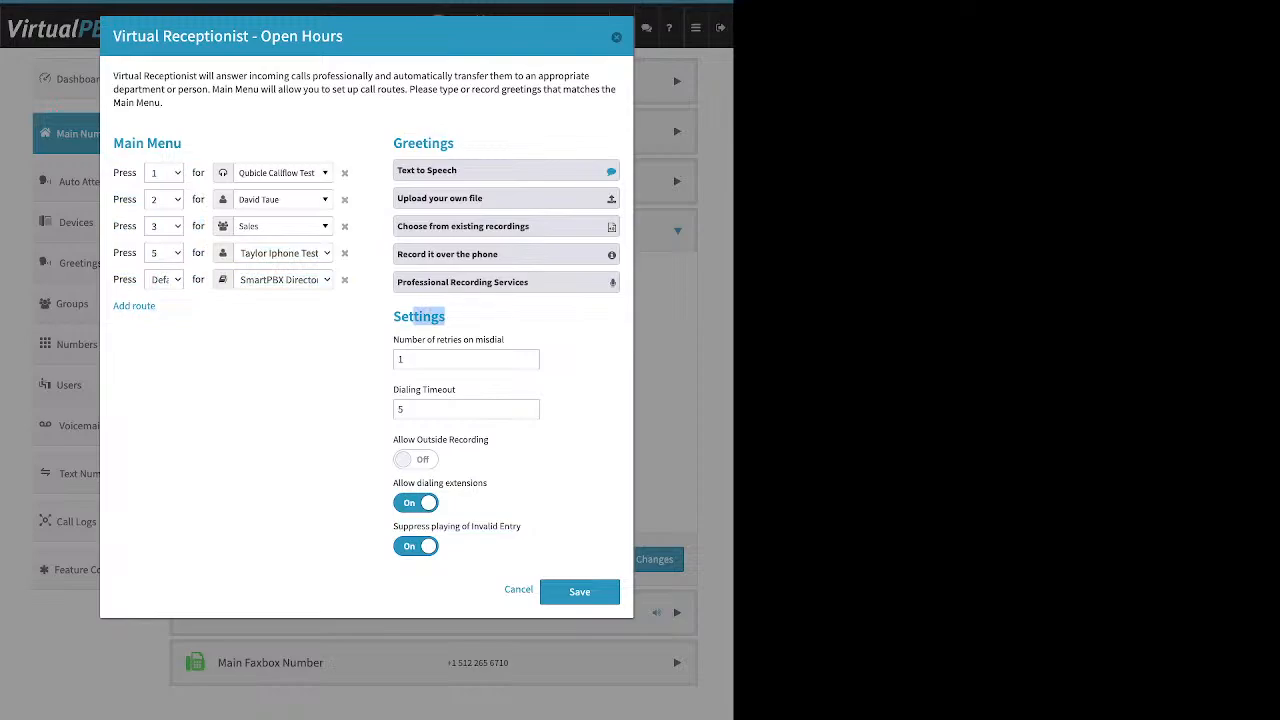
pyautogui.click(579, 591)
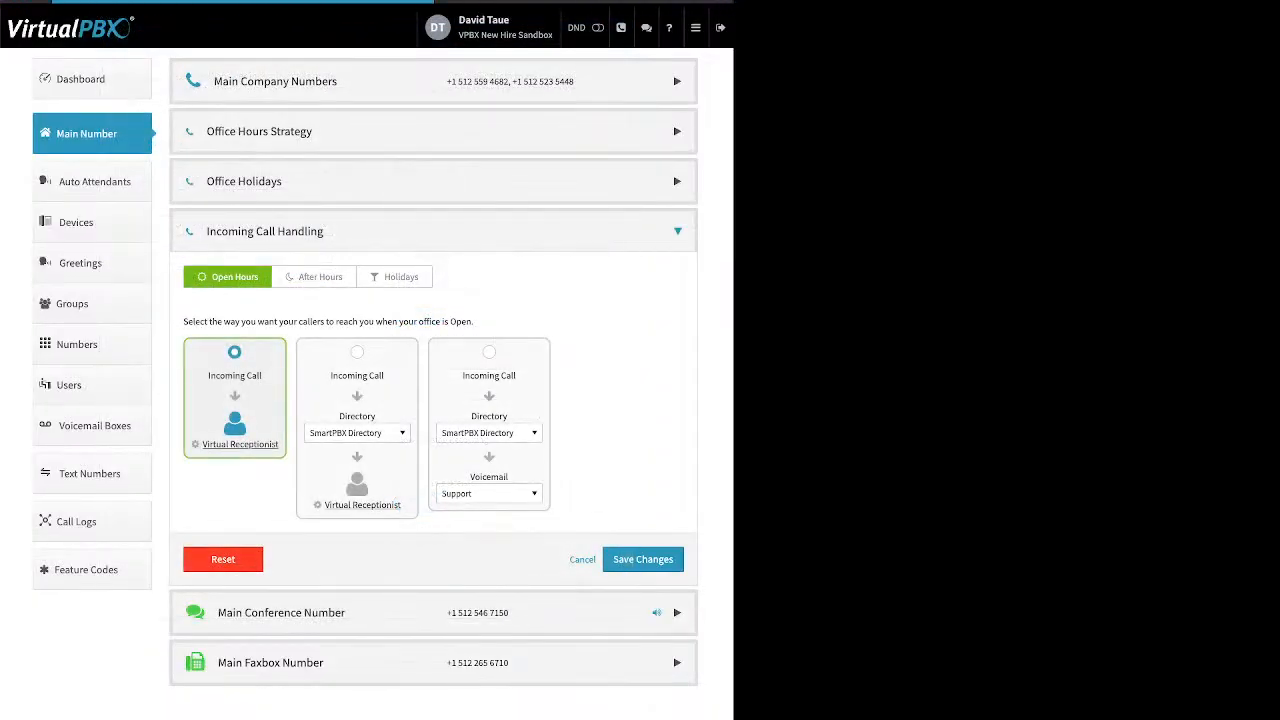
# Step: Save the call strategy changes and display the After Hours call handling options
pyautogui.click(643, 560)
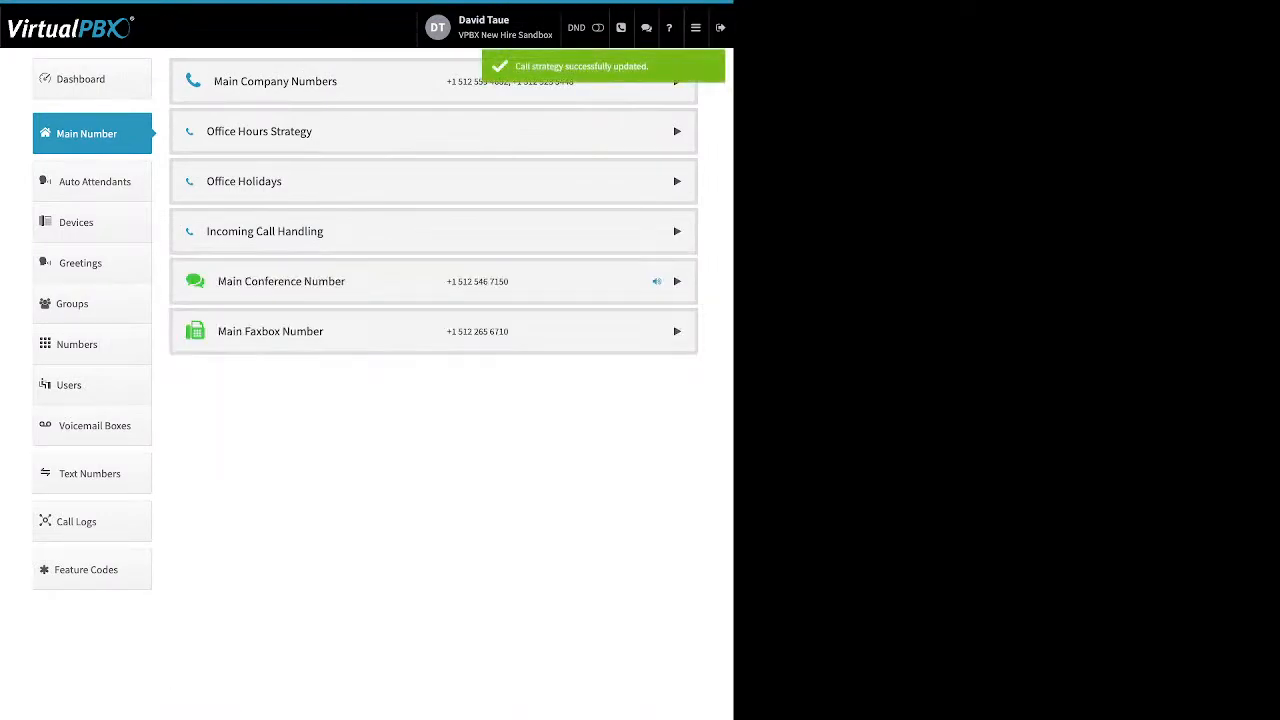
pyautogui.click(677, 231)
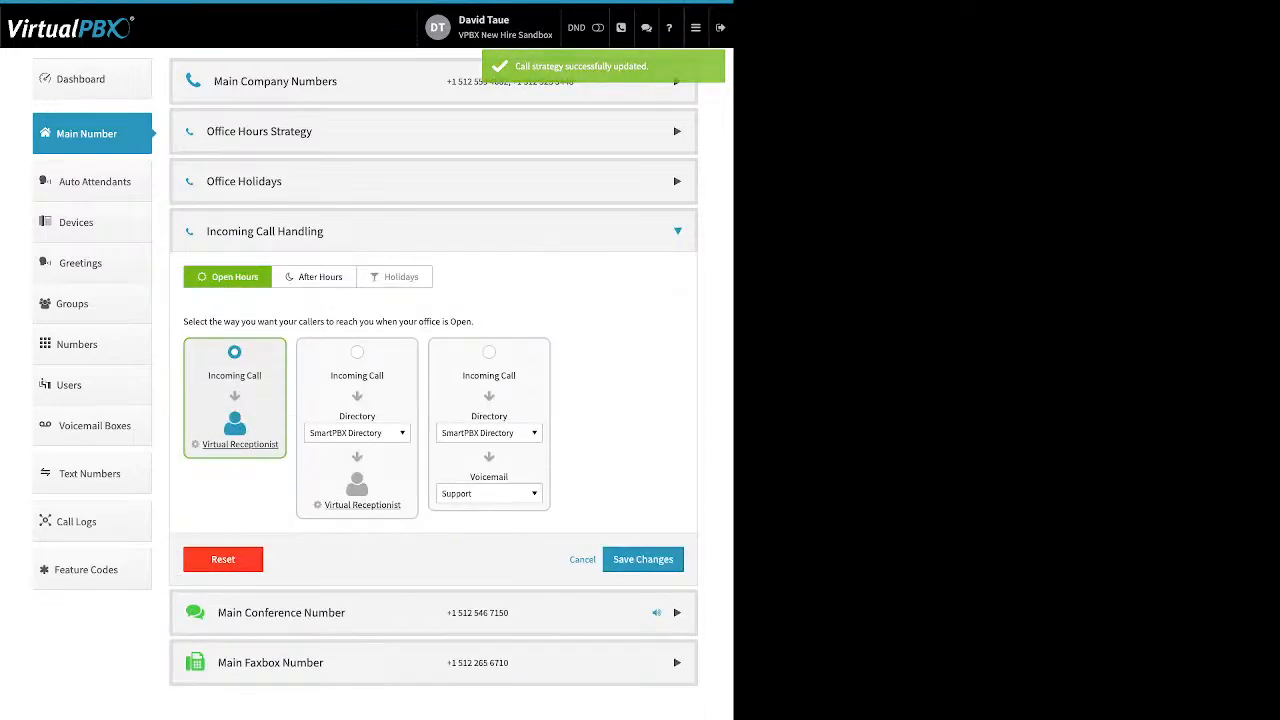
pyautogui.click(314, 277)
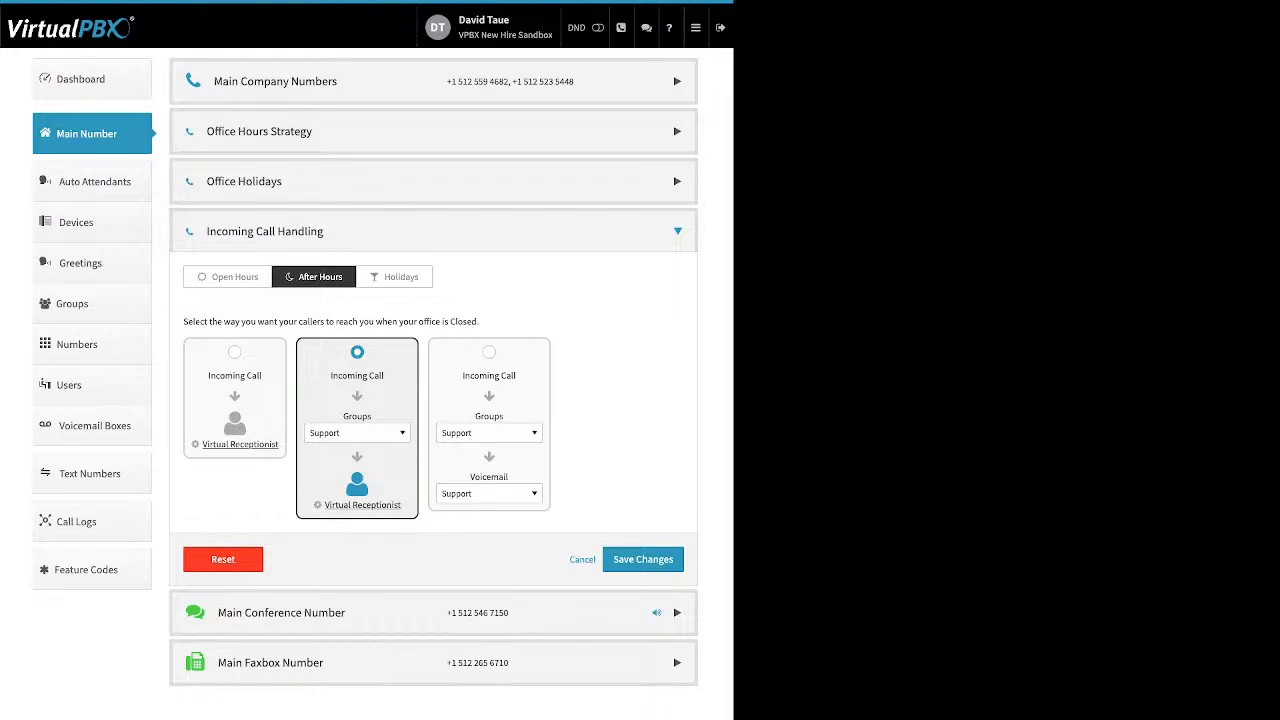
pyautogui.click(357, 433)
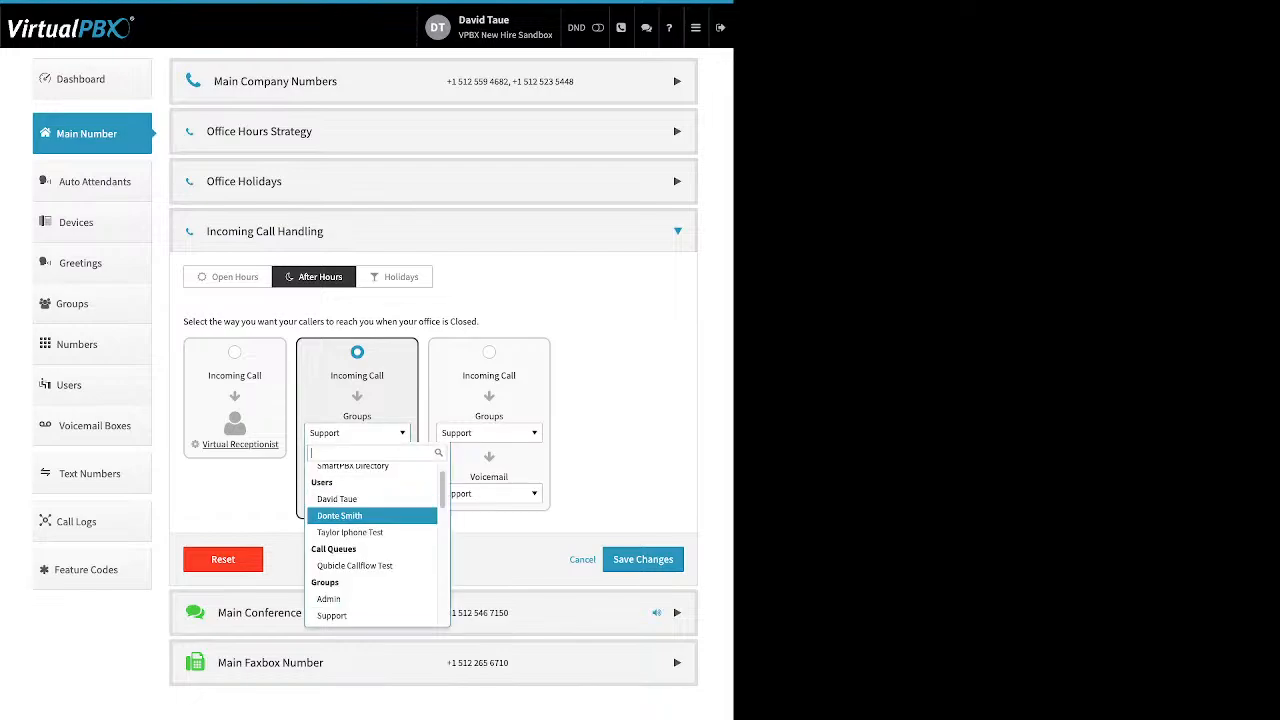
pyautogui.press('Down')
pyautogui.press('Down')
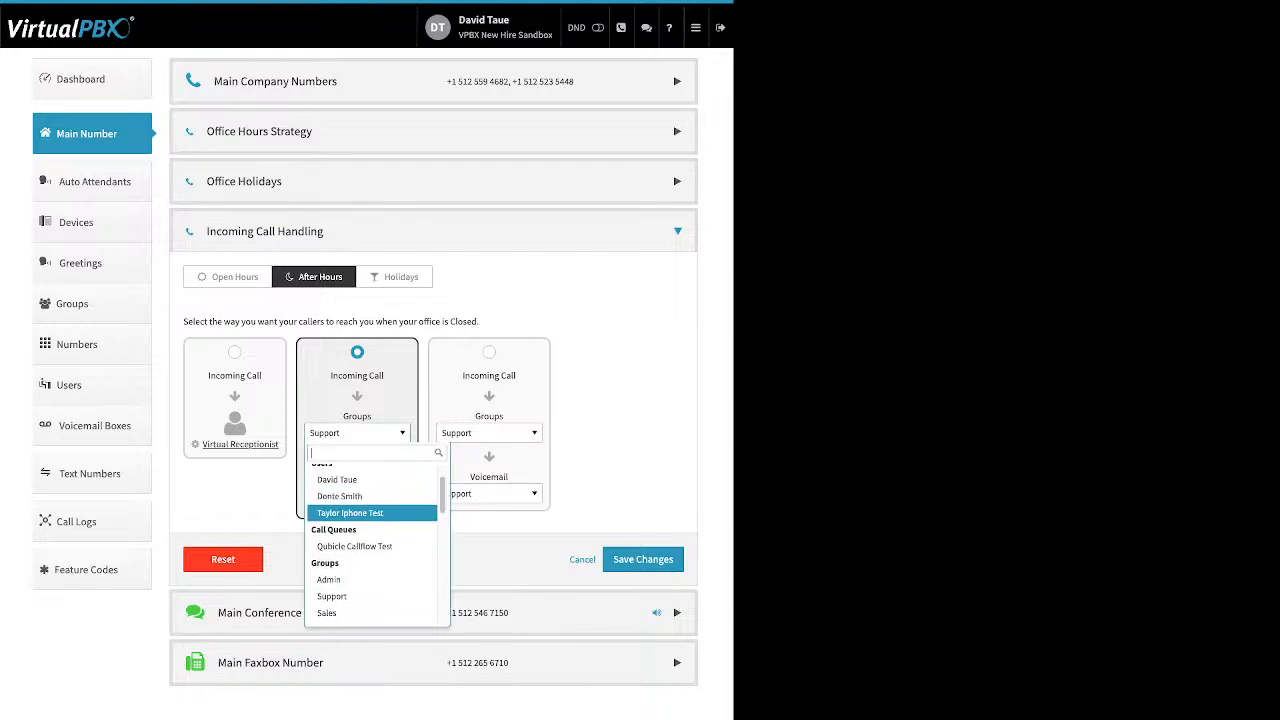
pyautogui.press('Down')
pyautogui.press('Down')
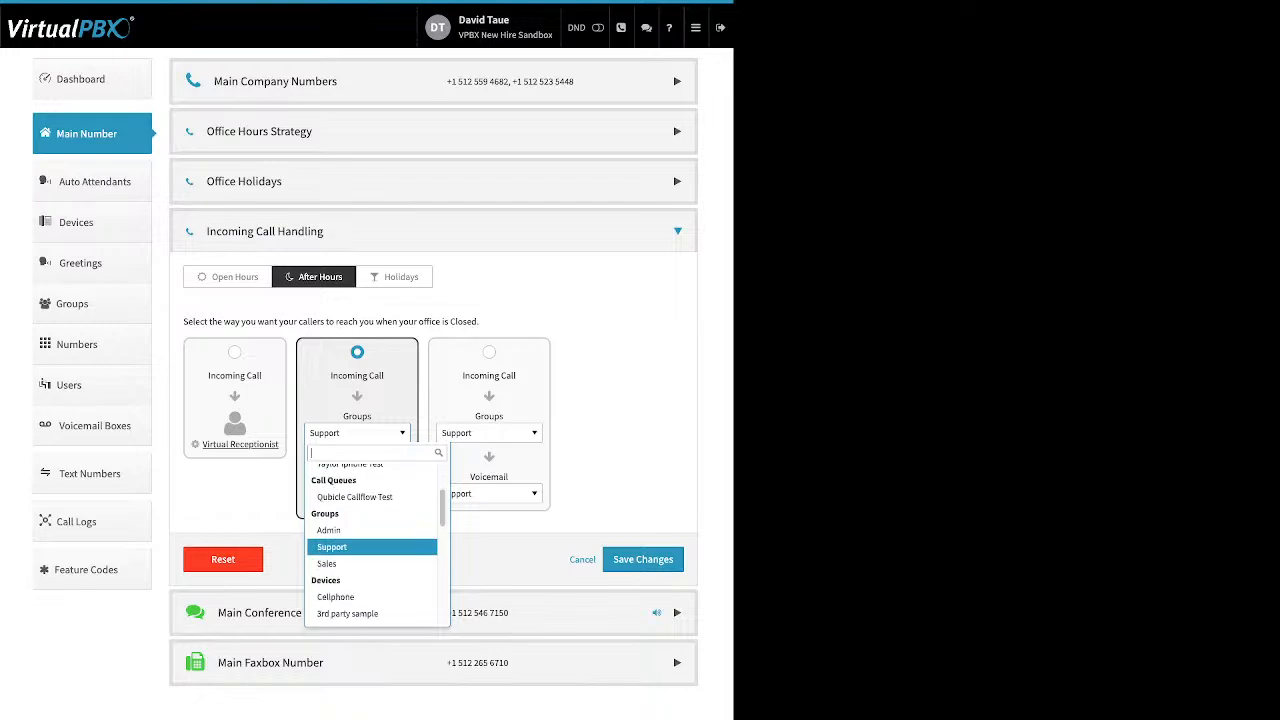
pyautogui.press('Up')
pyautogui.press('Down')
pyautogui.press('Down')
pyautogui.press('Down')
pyautogui.press('Down')
pyautogui.press('Down')
pyautogui.press('Down')
pyautogui.press('Down')
pyautogui.press('Down')
pyautogui.press('Down')
pyautogui.press('Down')
pyautogui.press('Down')
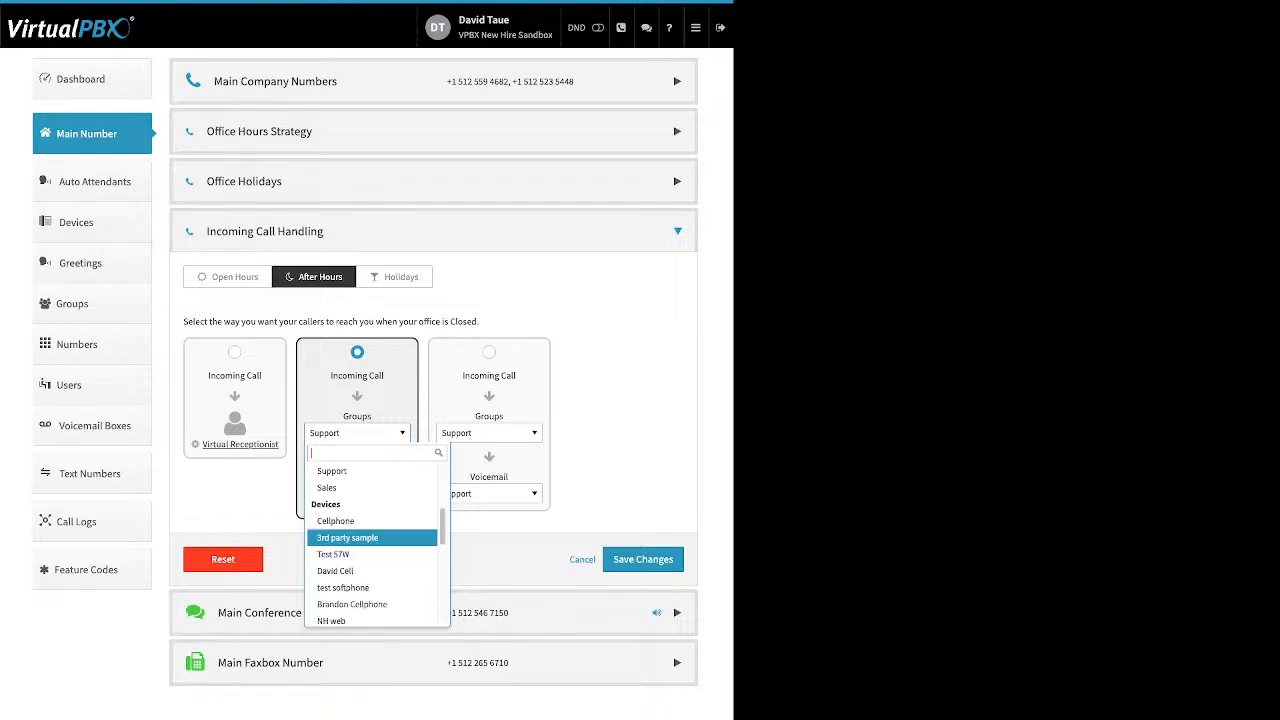
pyautogui.press('Down')
pyautogui.press('Down')
pyautogui.press('Down')
pyautogui.press('Down')
pyautogui.press('Down')
pyautogui.press('Down')
pyautogui.press('Down')
pyautogui.press('Down')
pyautogui.press('Down')
pyautogui.press('Down')
pyautogui.press('Down')
pyautogui.press('Down')
pyautogui.press('Down')
pyautogui.press('Down')
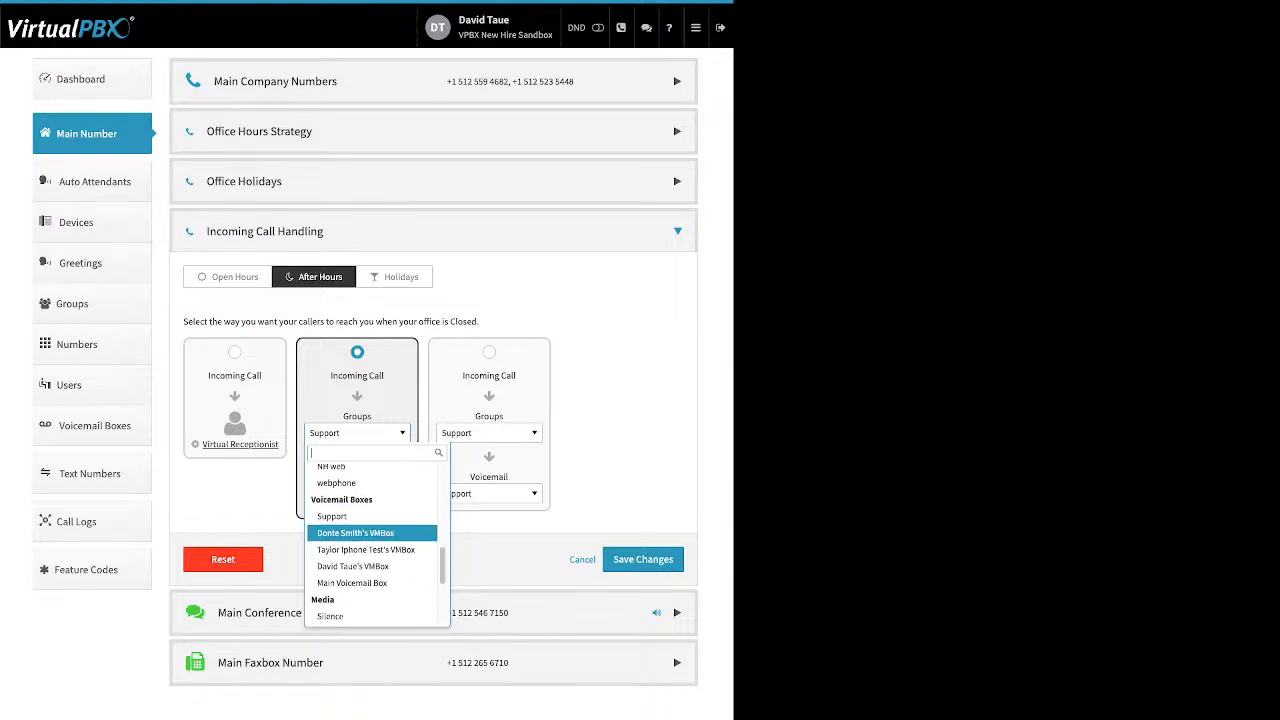
pyautogui.press('Escape')
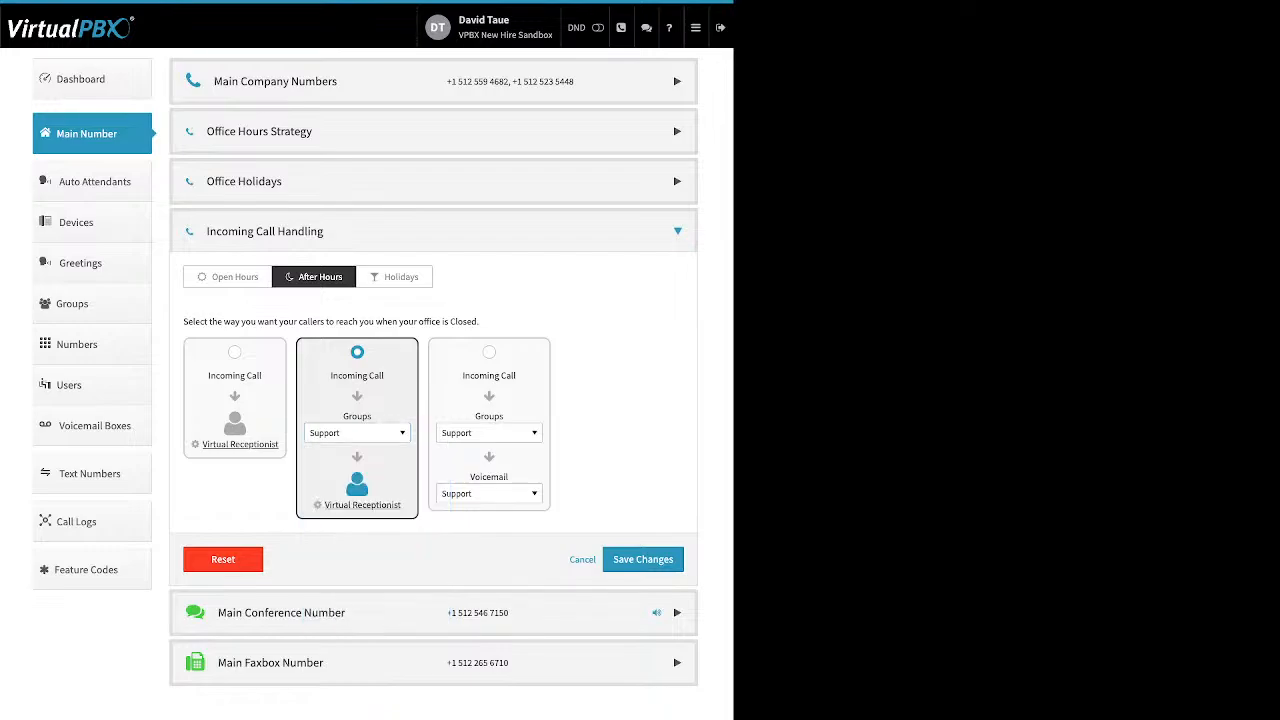
# Step: Inspect the After Hours receptionist's existing recordings, cancel without changes, and show the Holidays options
pyautogui.click(362, 505)
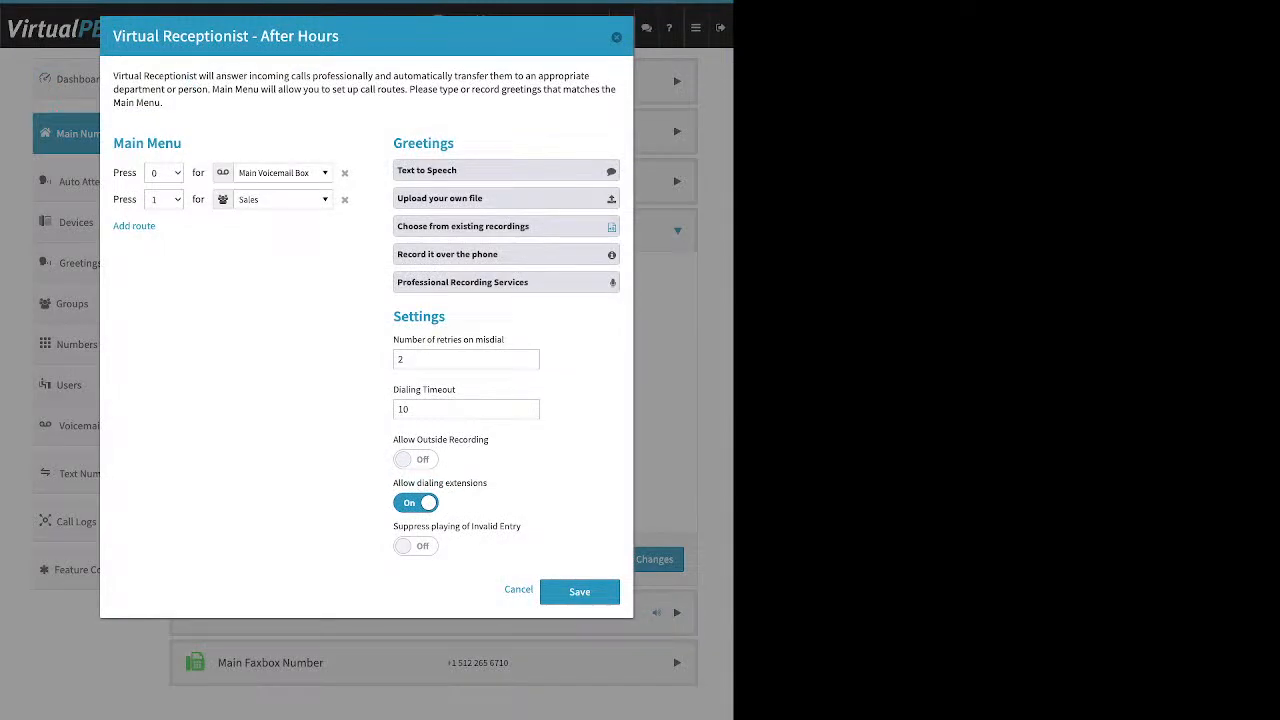
pyautogui.click(506, 227)
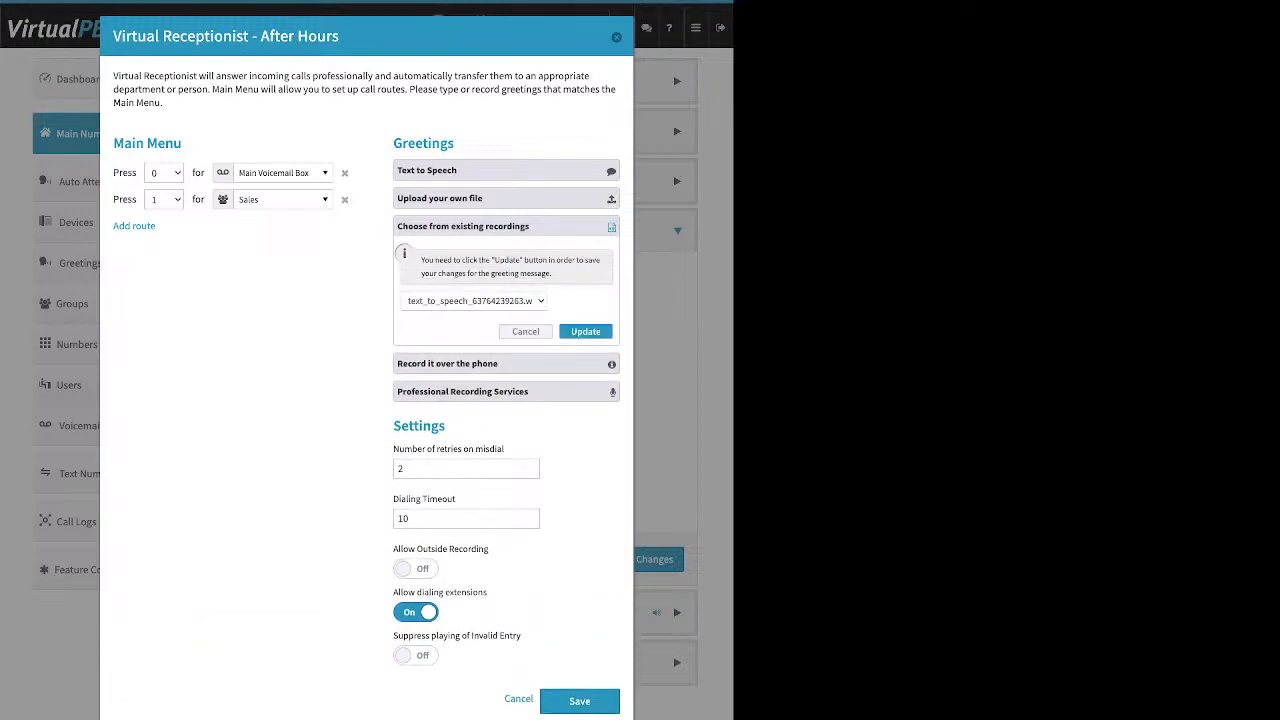
pyautogui.click(506, 227)
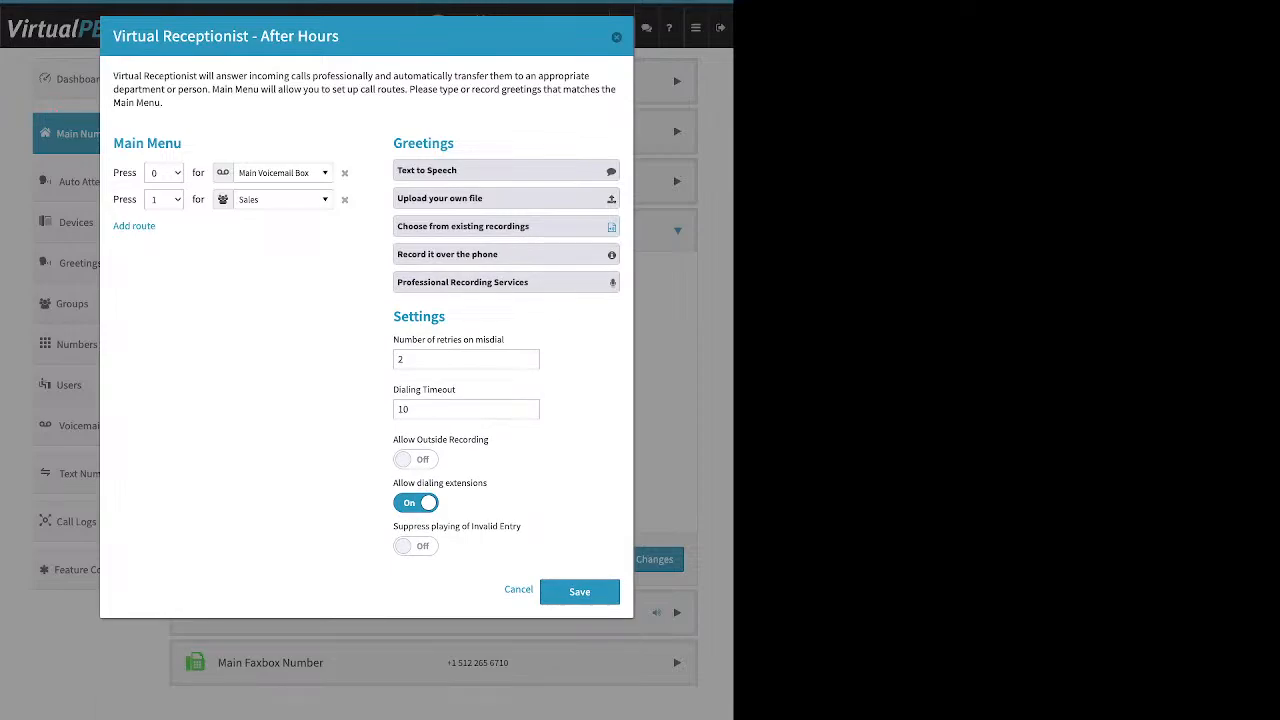
pyautogui.click(579, 592)
pyautogui.click(394, 277)
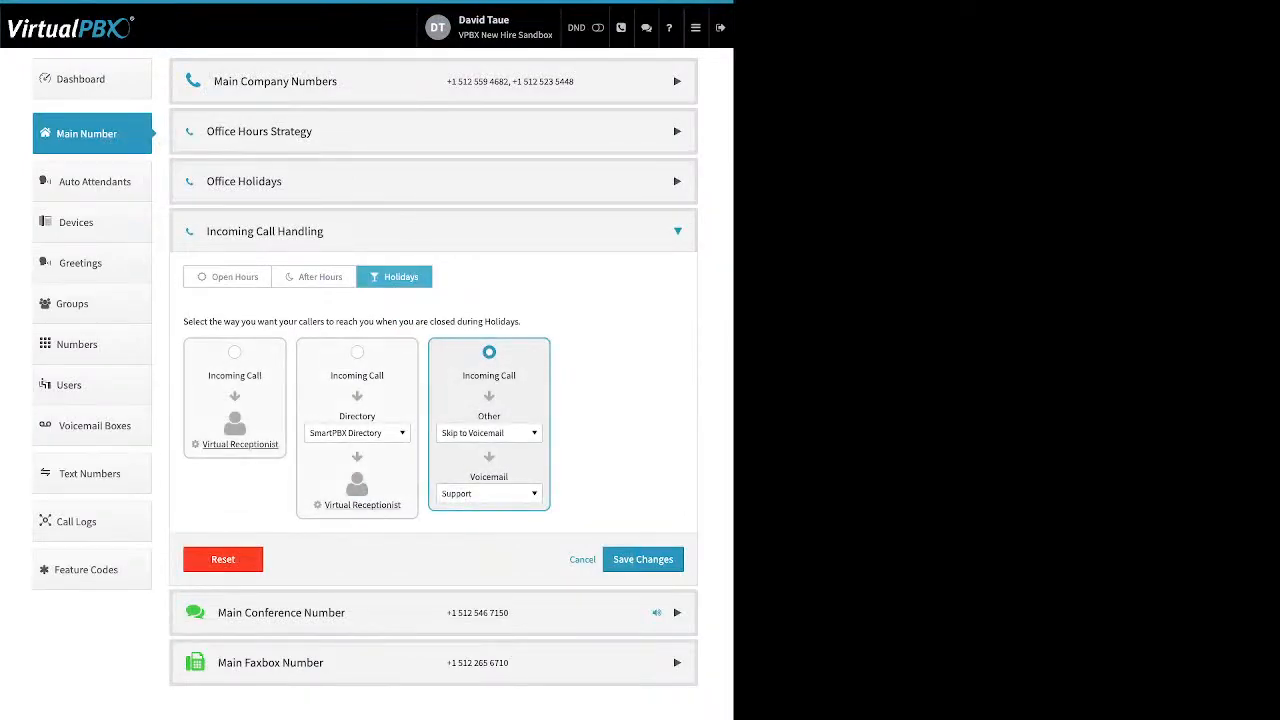
# Step: Keep Skip to Voicemail for holidays but change the voicemail box to Main Voicemail Box
pyautogui.click(489, 433)
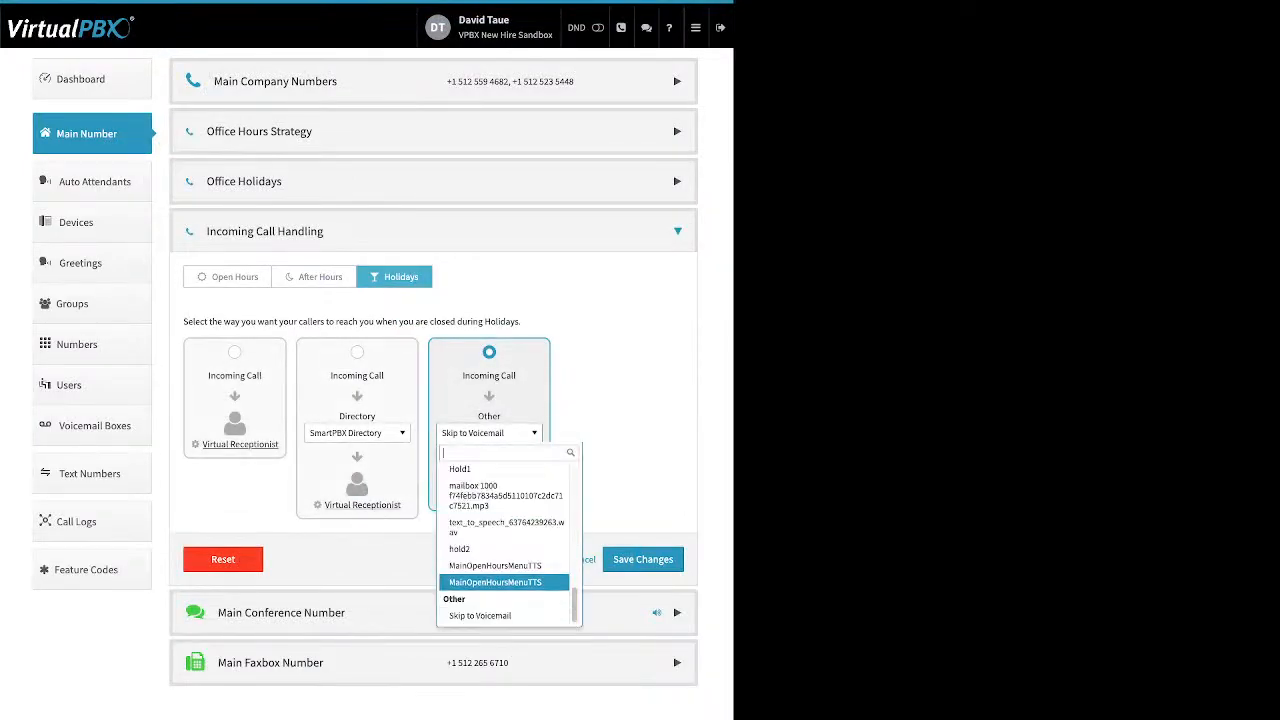
pyautogui.scroll(6, 503, 588)
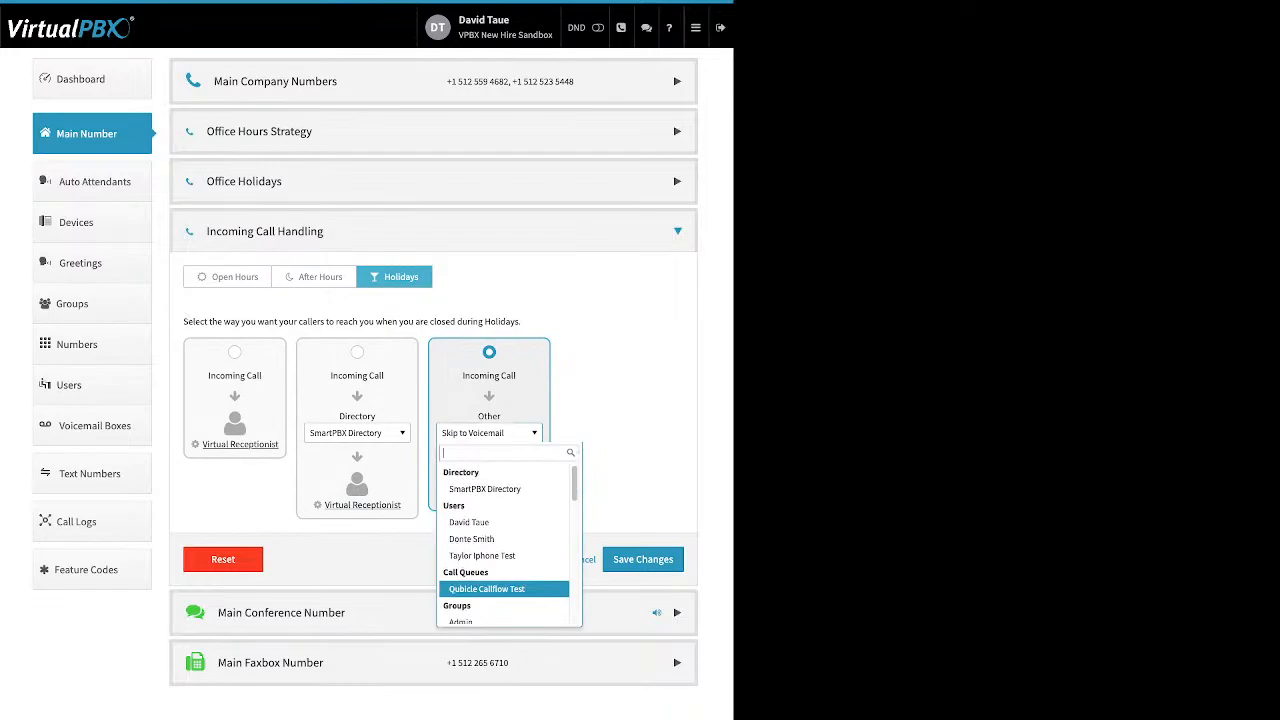
pyautogui.scroll(-3, 505, 540)
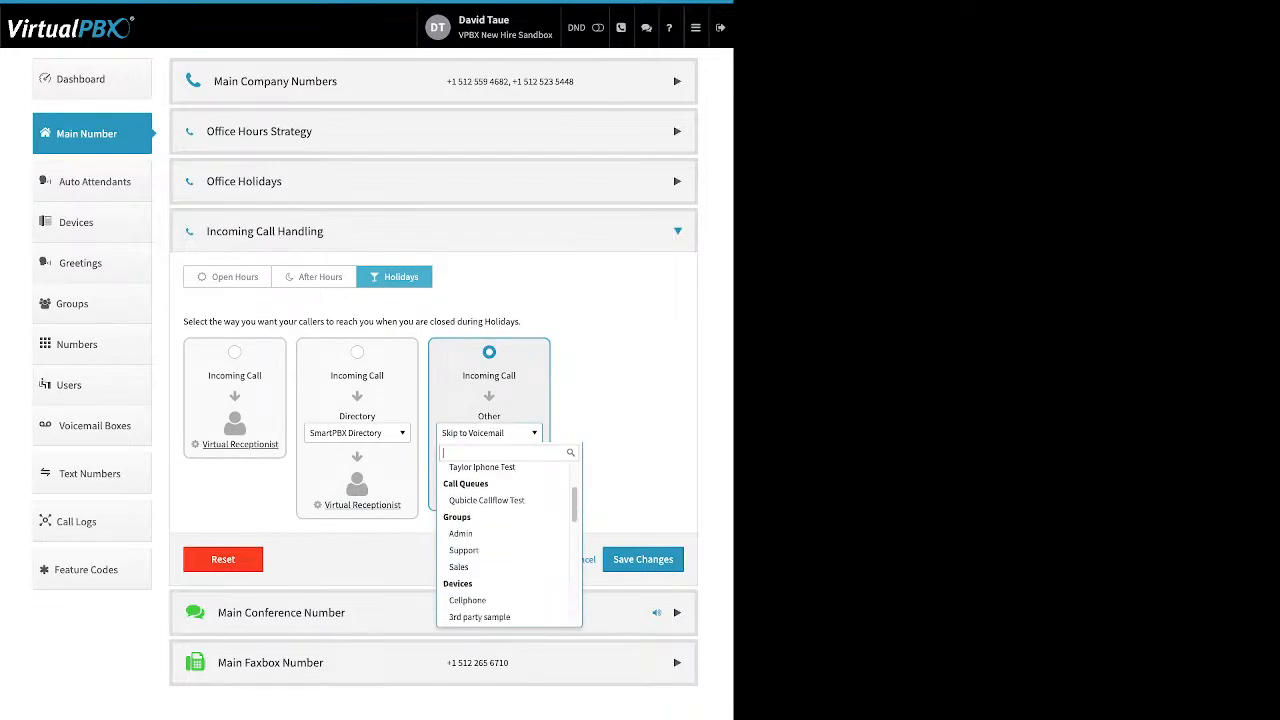
pyautogui.scroll(-8, 505, 583)
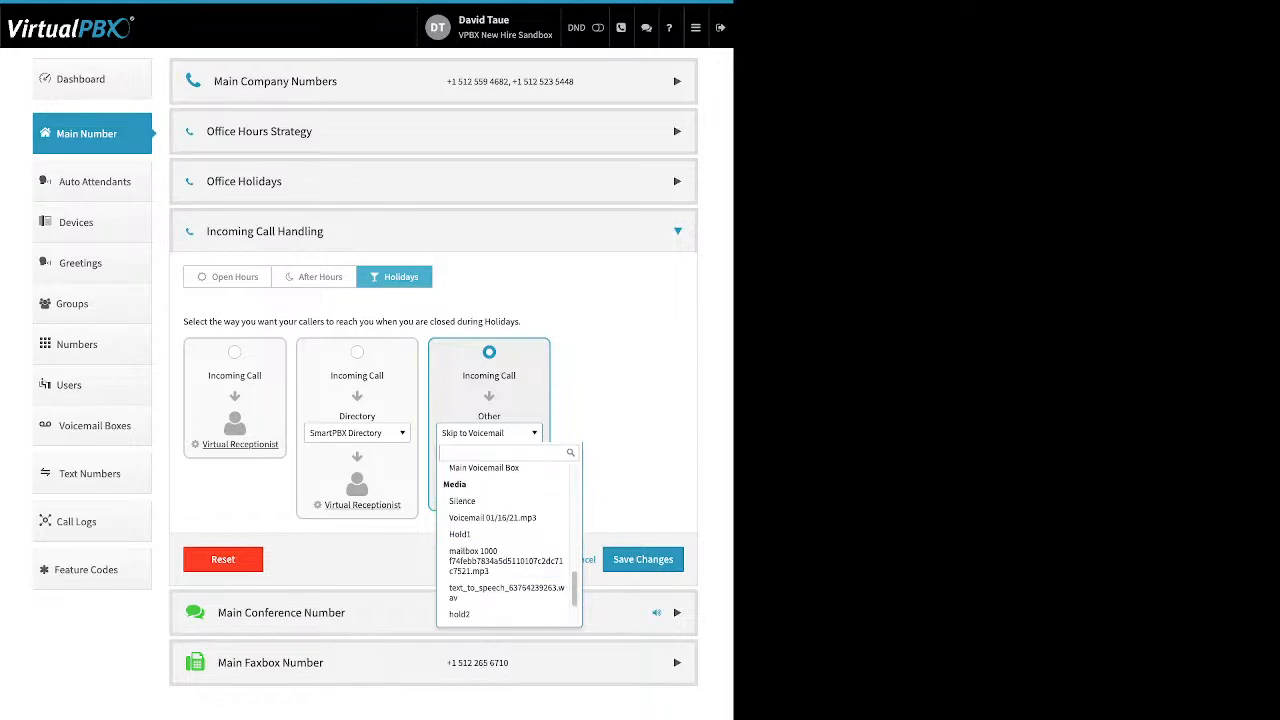
pyautogui.press('Escape')
pyautogui.click(489, 433)
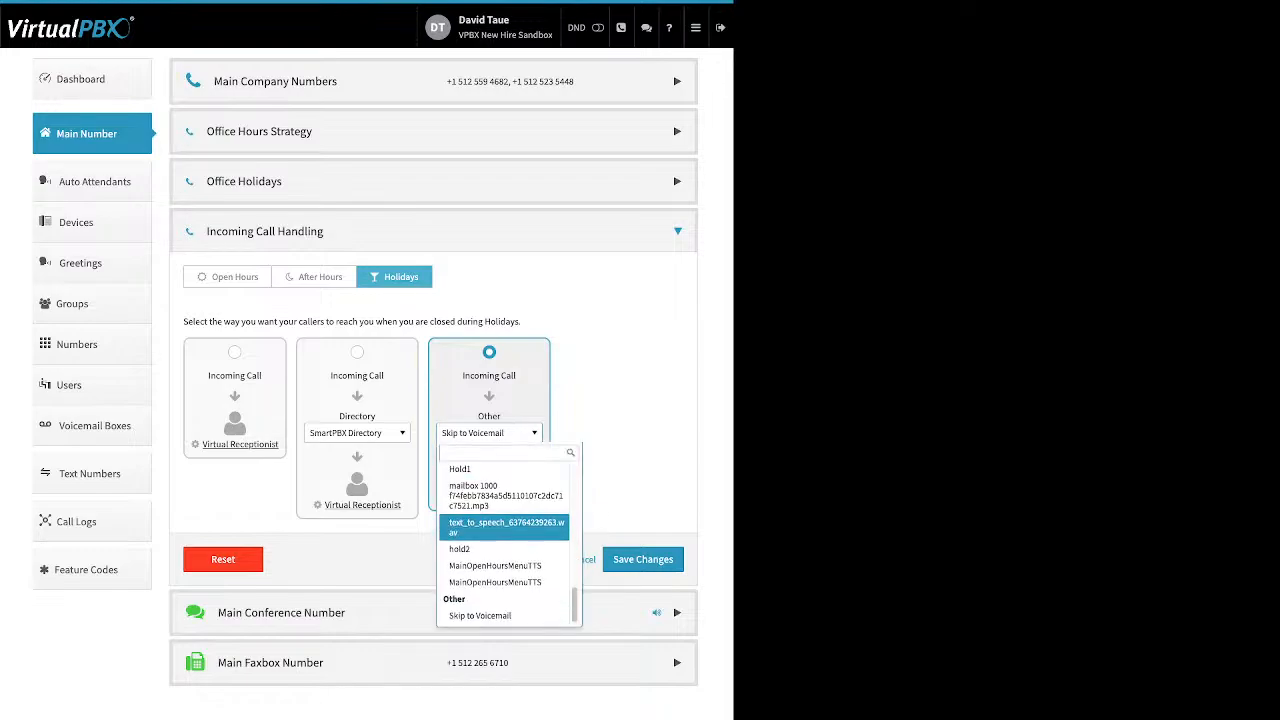
pyautogui.click(489, 616)
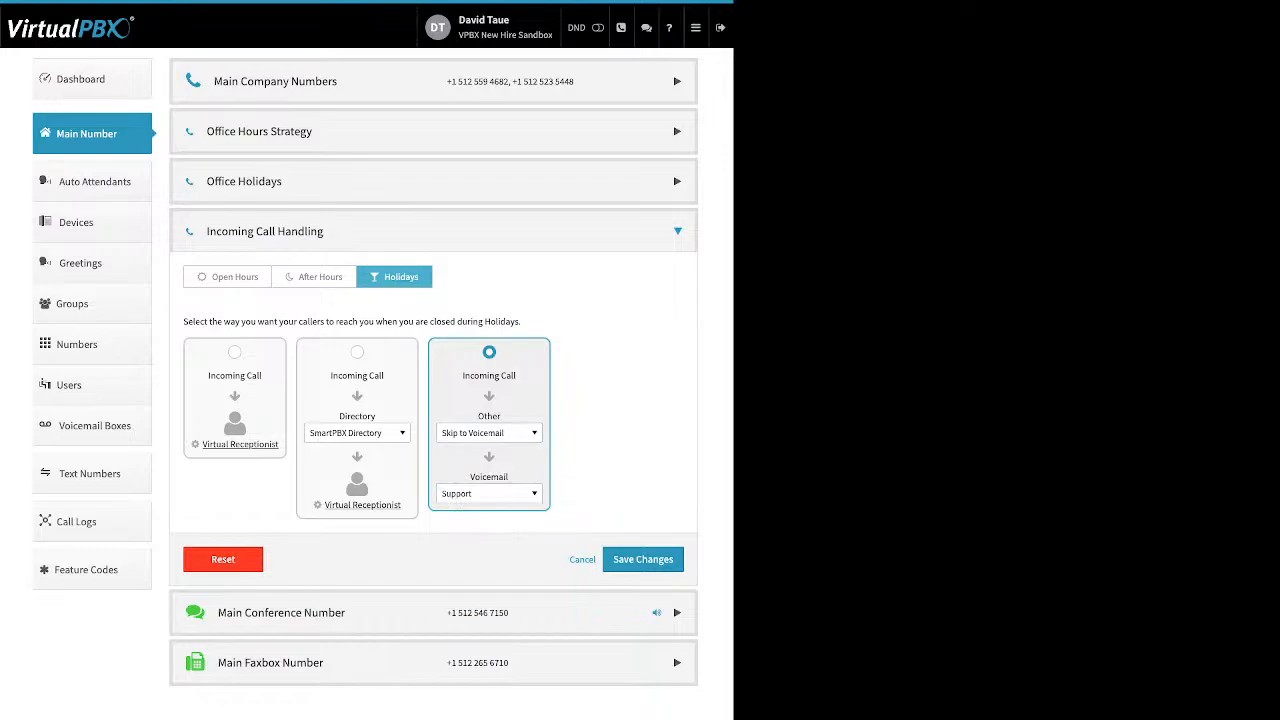
pyautogui.click(489, 494)
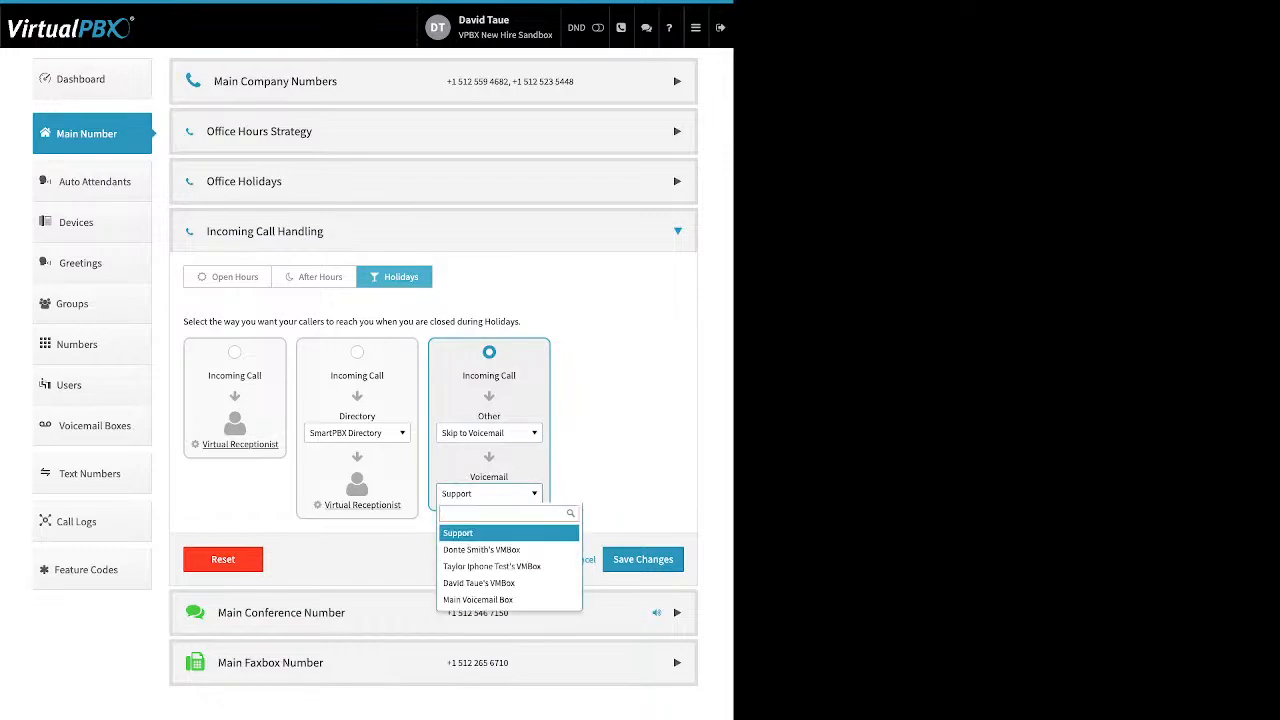
pyautogui.click(478, 599)
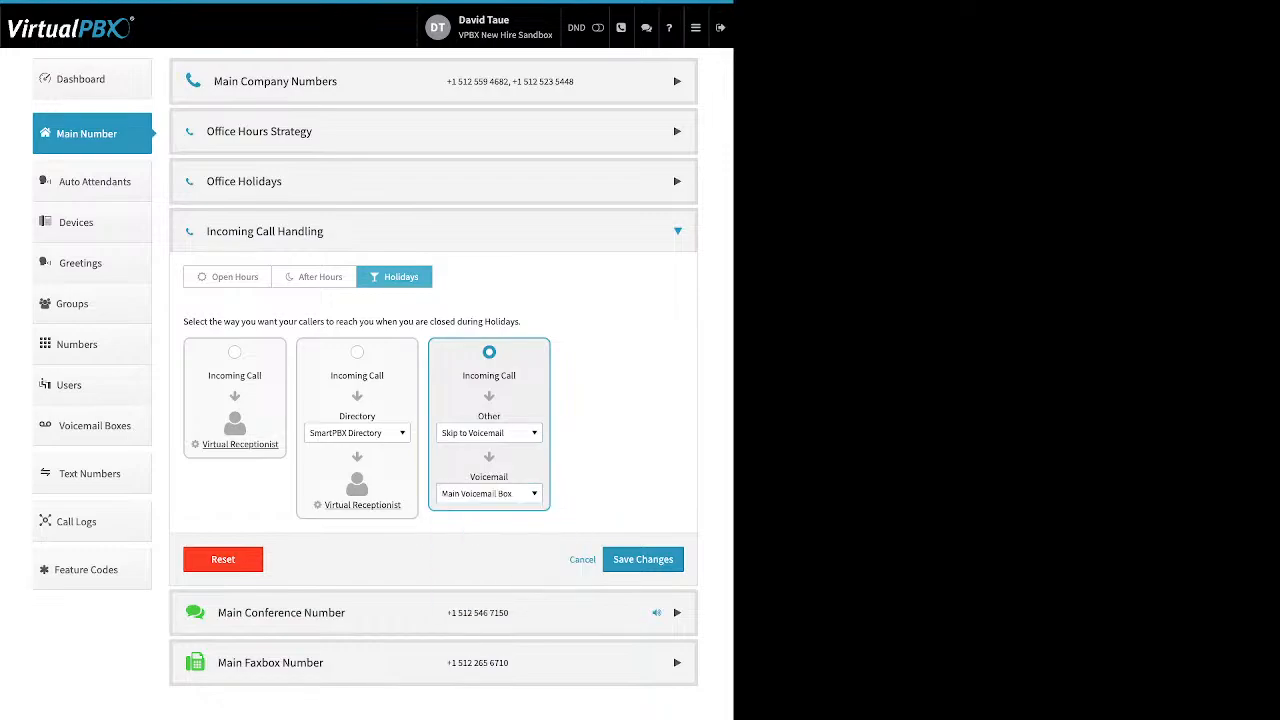
pyautogui.click(489, 494)
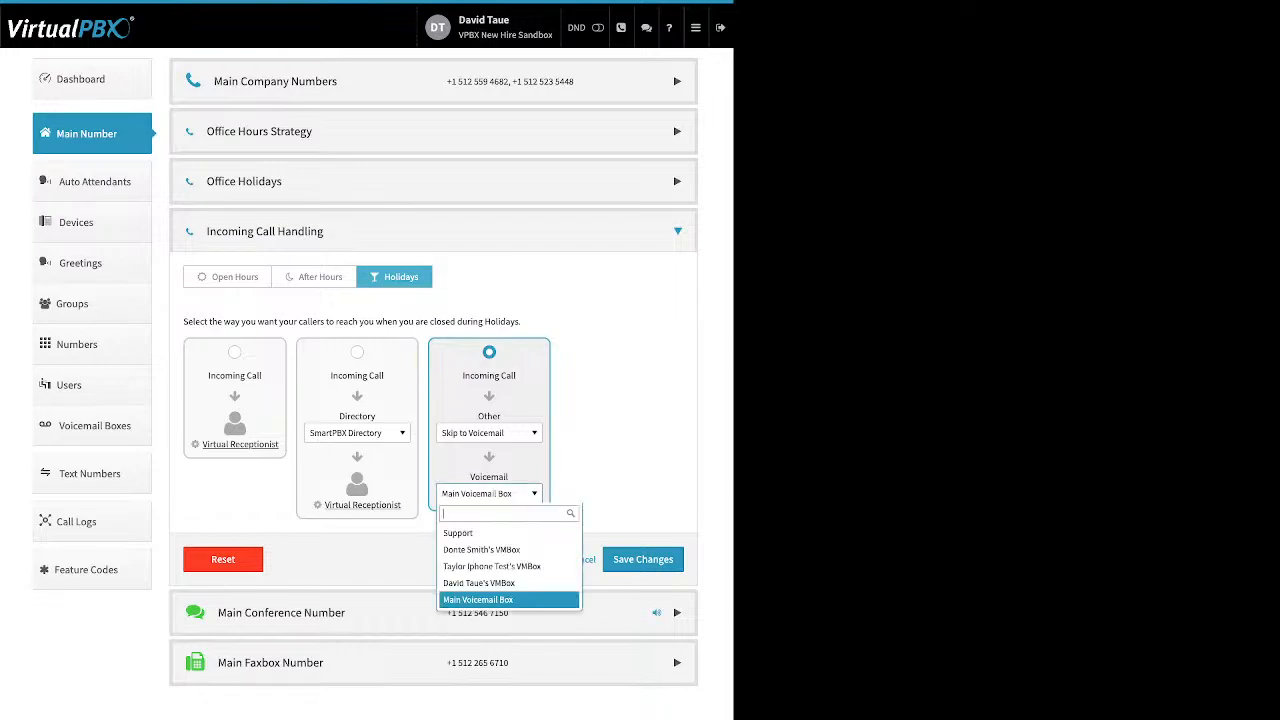
pyautogui.click(489, 494)
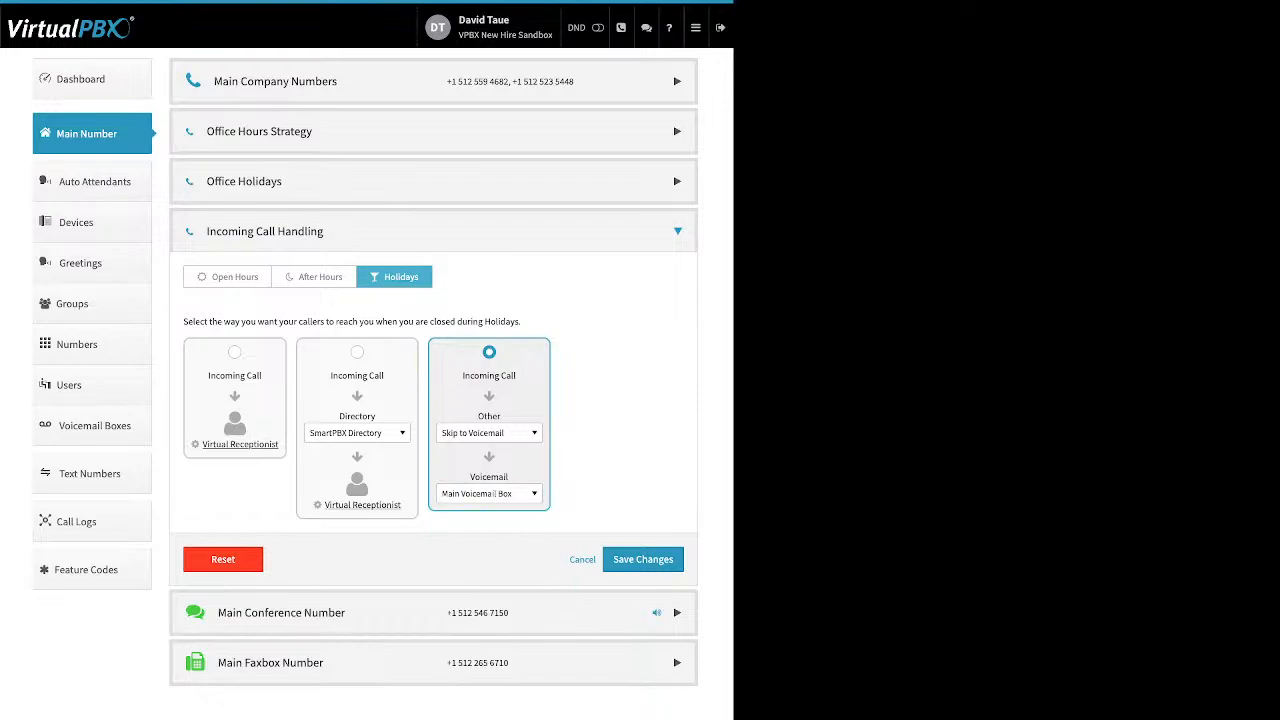
# Step: Save the holiday routing and expand the Main Conference Number details
pyautogui.click(615, 559)
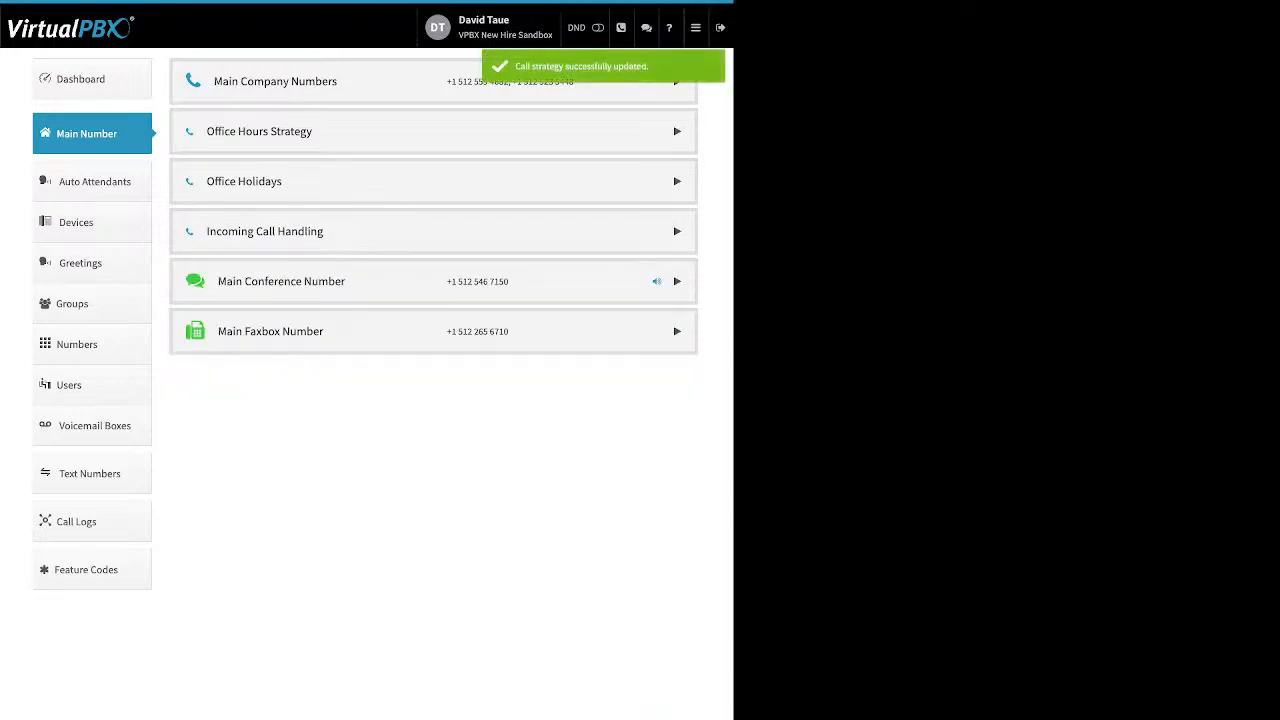
pyautogui.click(677, 281)
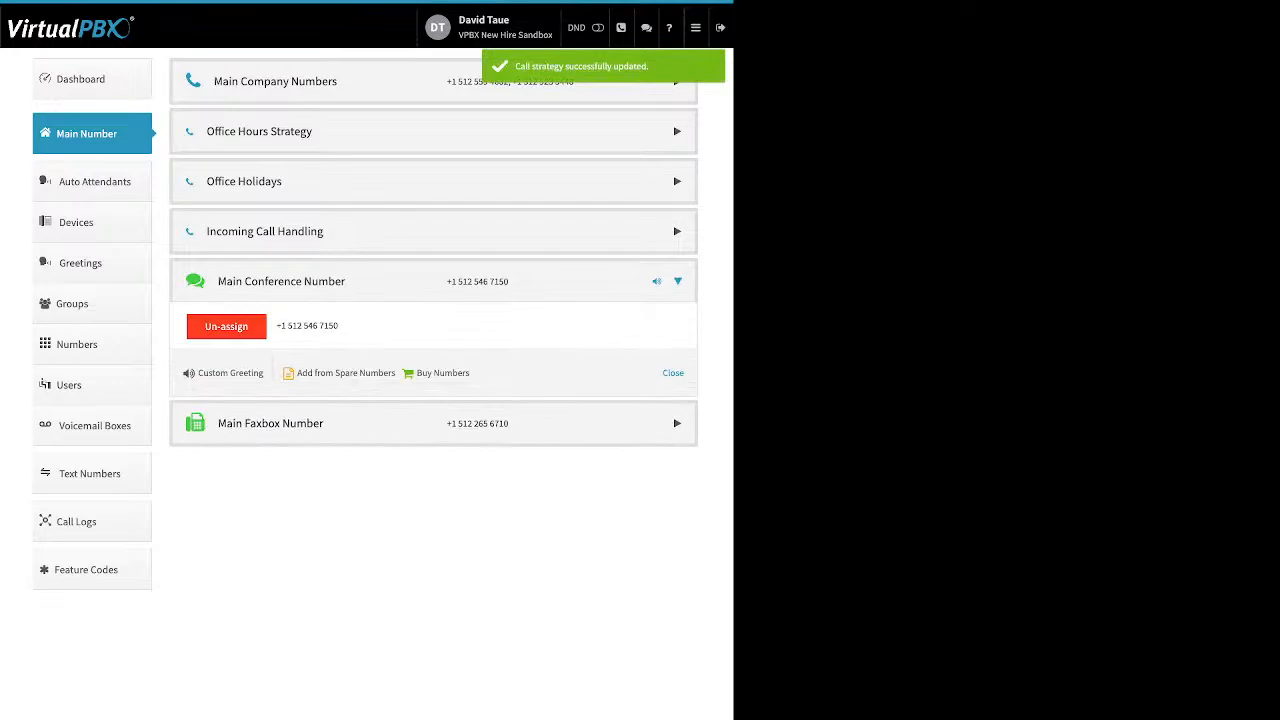
pyautogui.moveTo(470, 373); pyautogui.dragTo(306, 373)
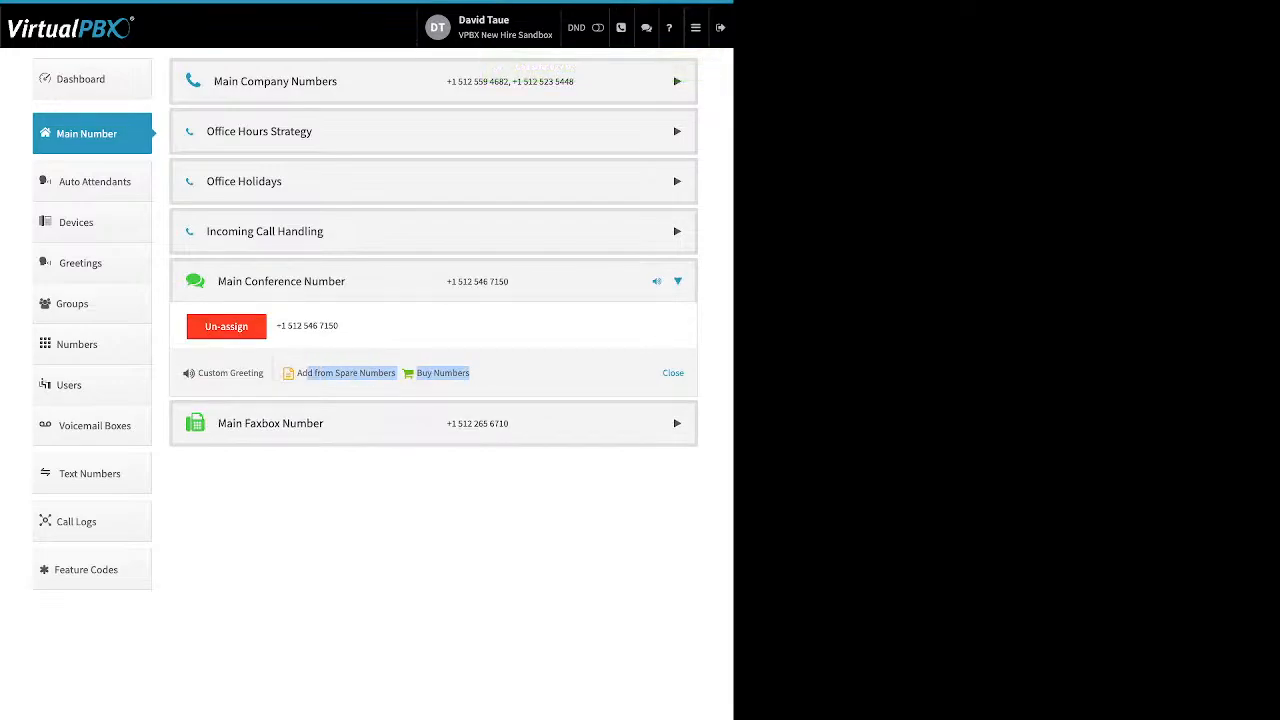
# Step: Set the Main Conference Number's custom greeting to Disabled and save
pyautogui.click(230, 373)
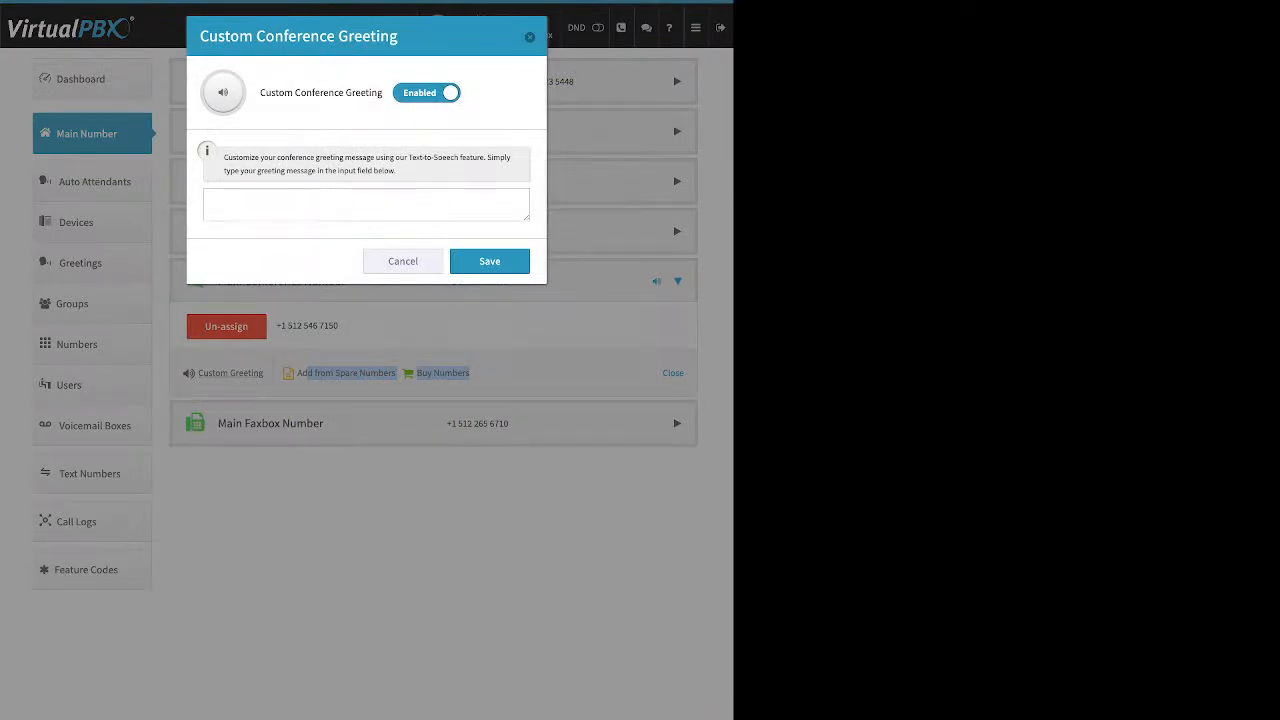
pyautogui.click(300, 204)
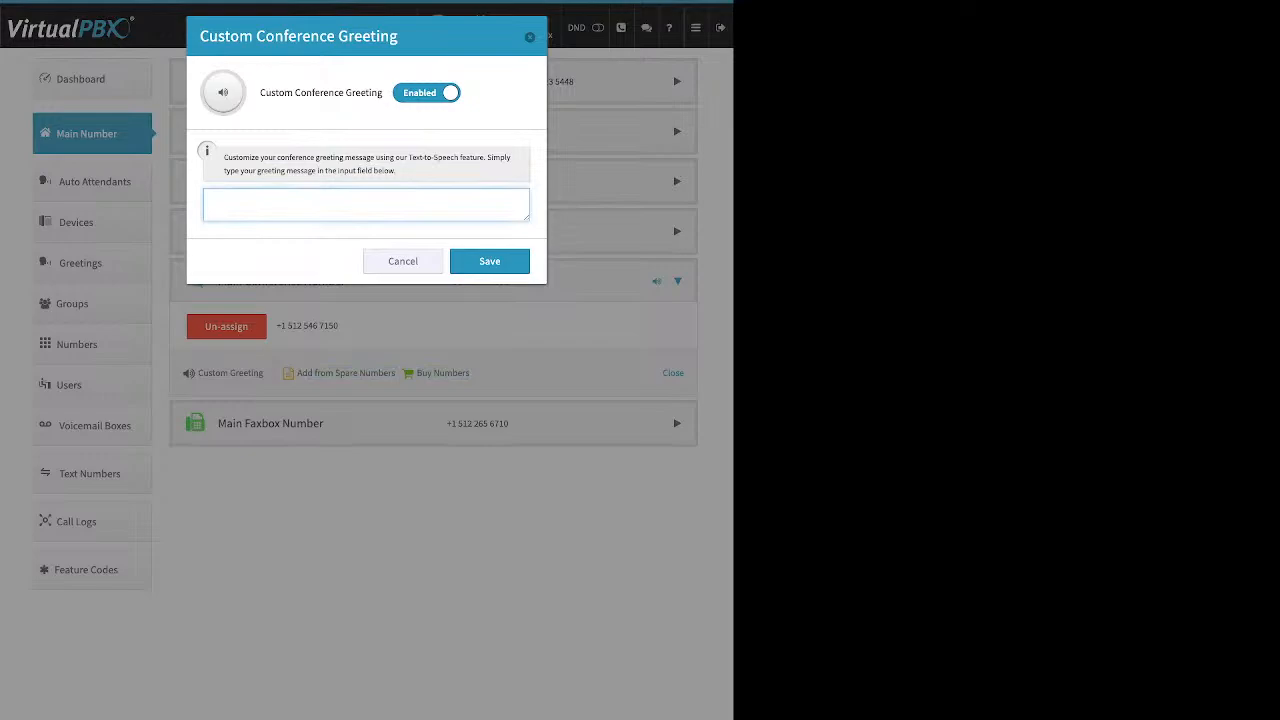
pyautogui.click(427, 93)
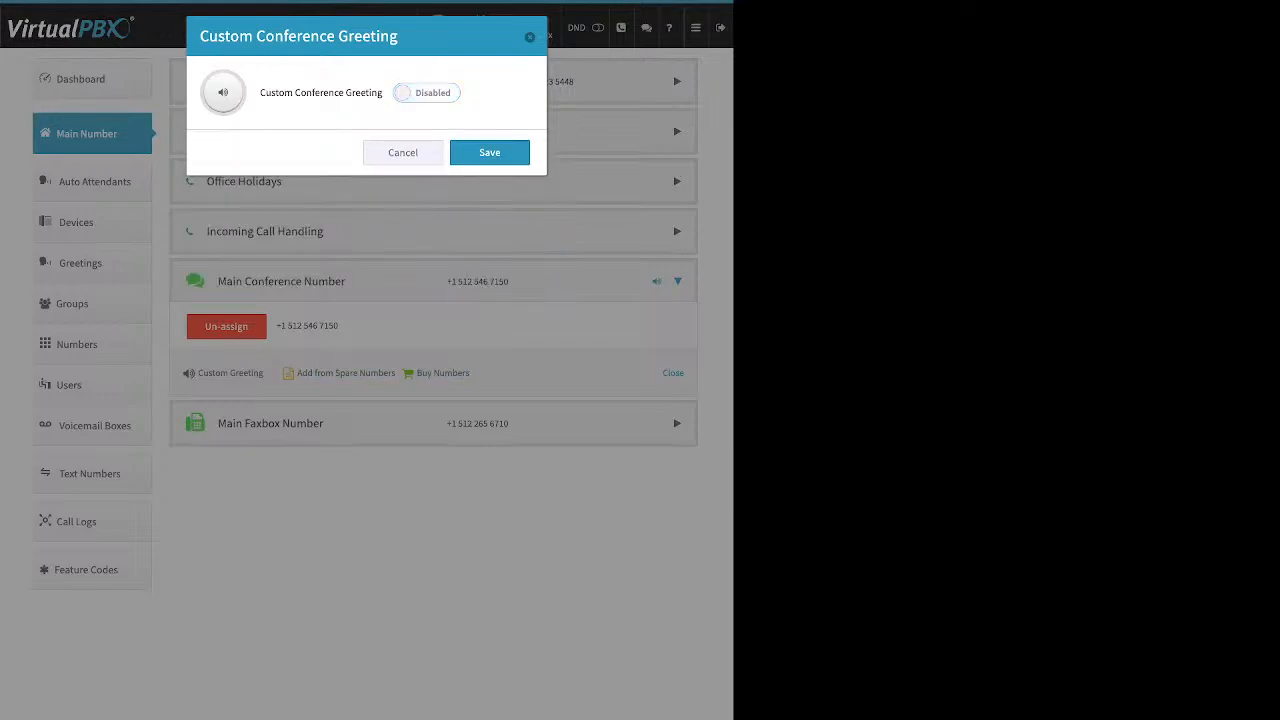
pyautogui.click(490, 153)
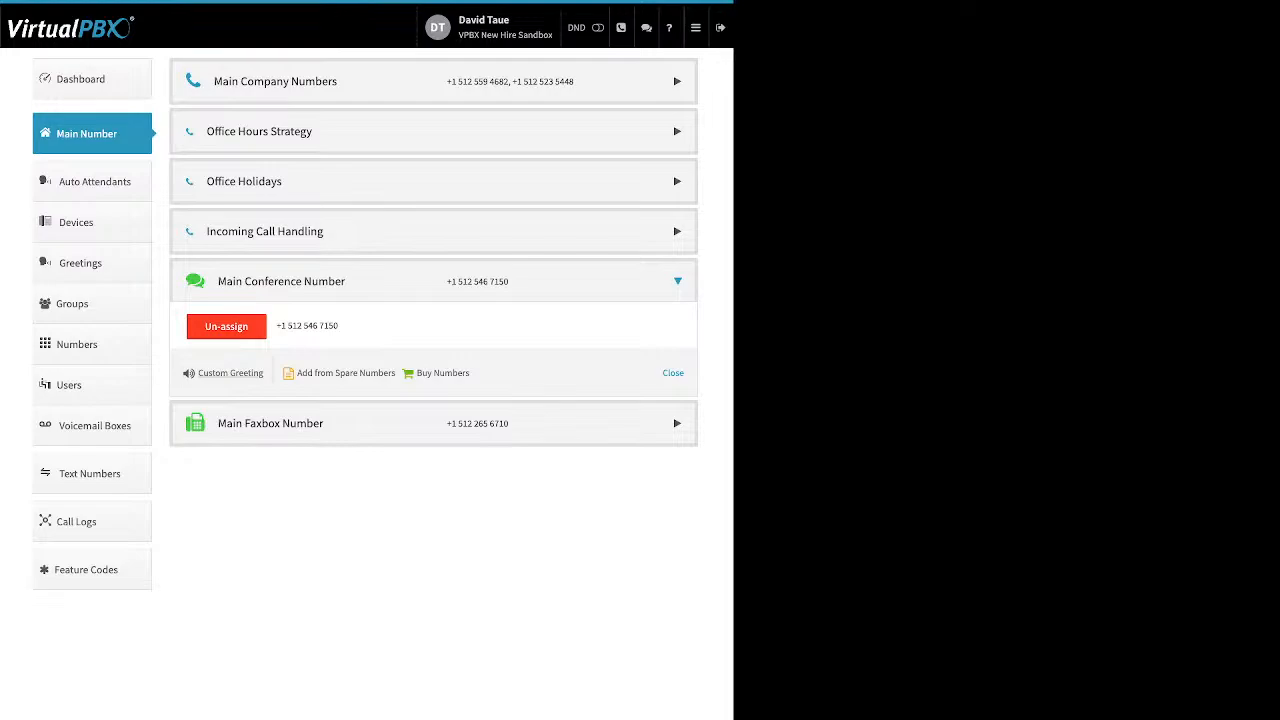
# Step: Review the Main Faxbox's notification email and permission settings, then close without saving
pyautogui.click(265, 423)
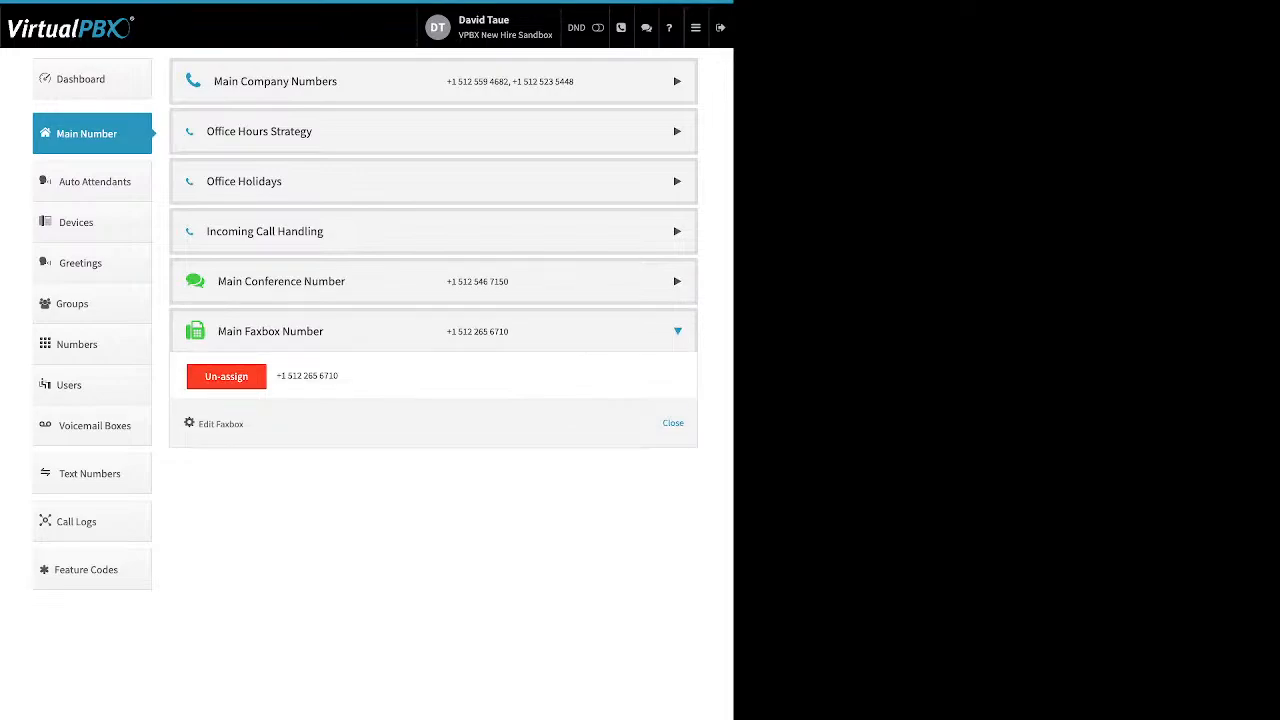
pyautogui.moveTo(244, 424); pyautogui.dragTo(208, 424)
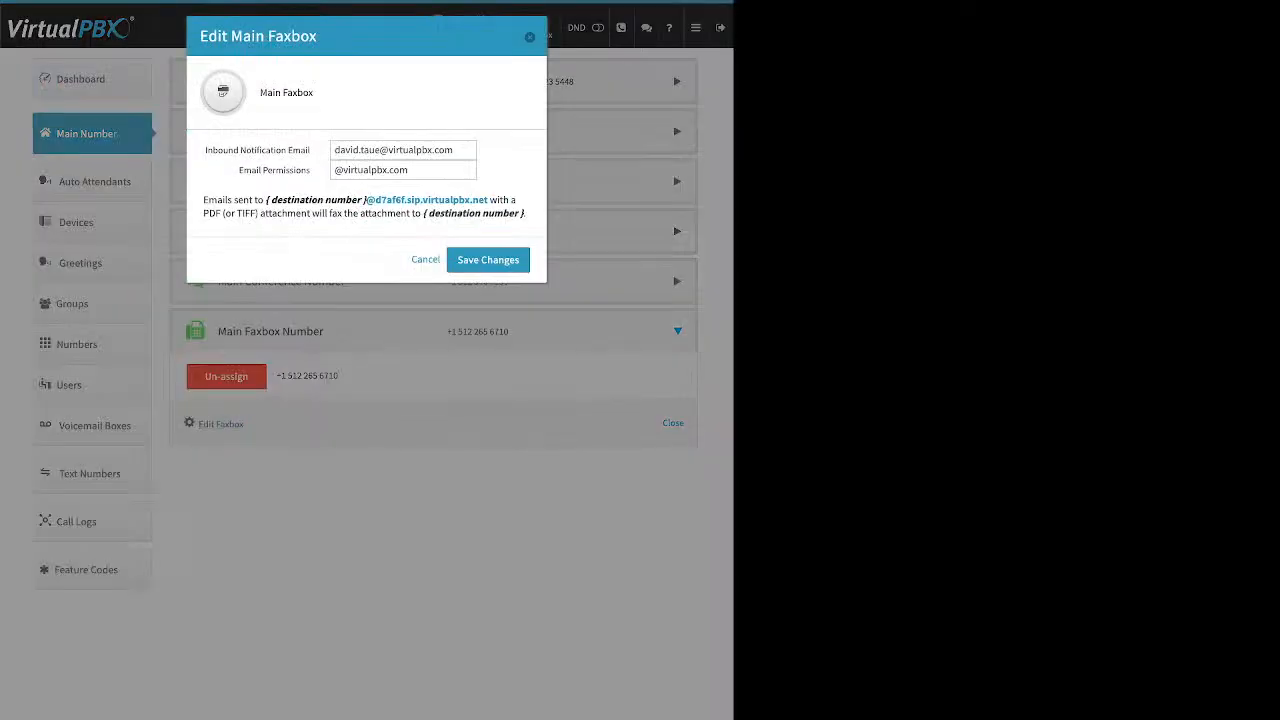
pyautogui.moveTo(312, 150); pyautogui.dragTo(212, 150)
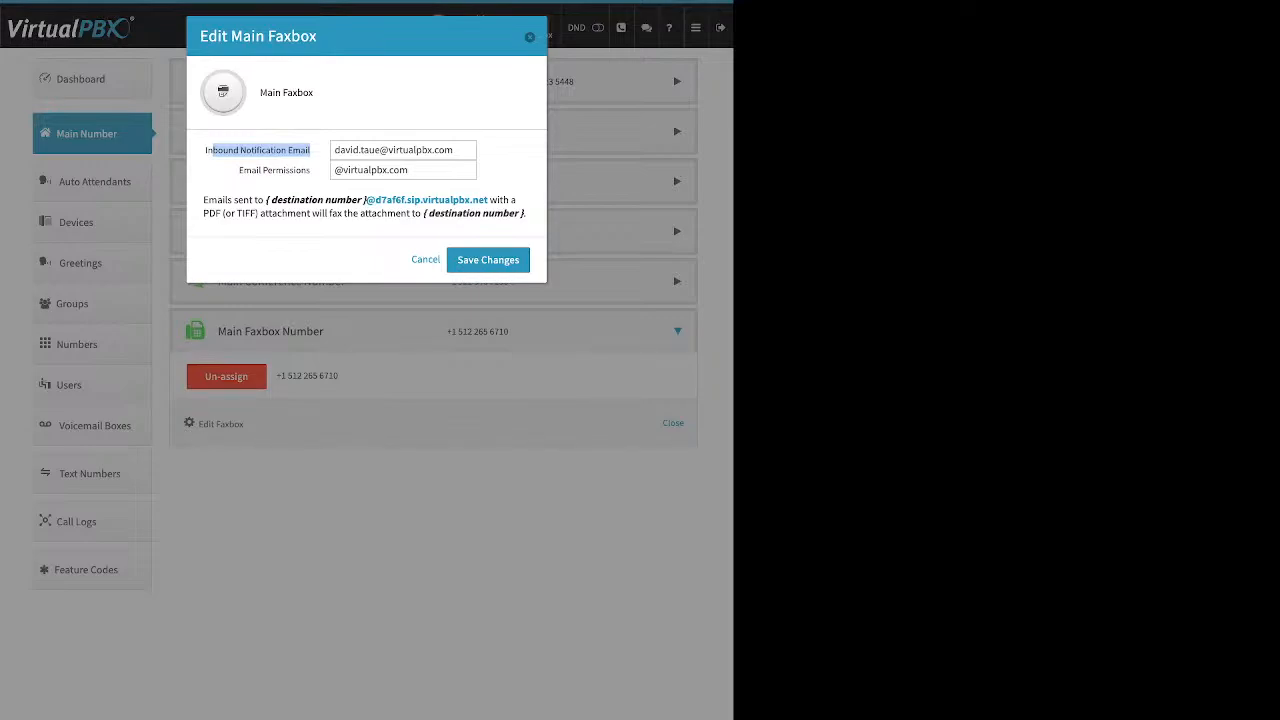
pyautogui.moveTo(239, 170); pyautogui.dragTo(311, 170)
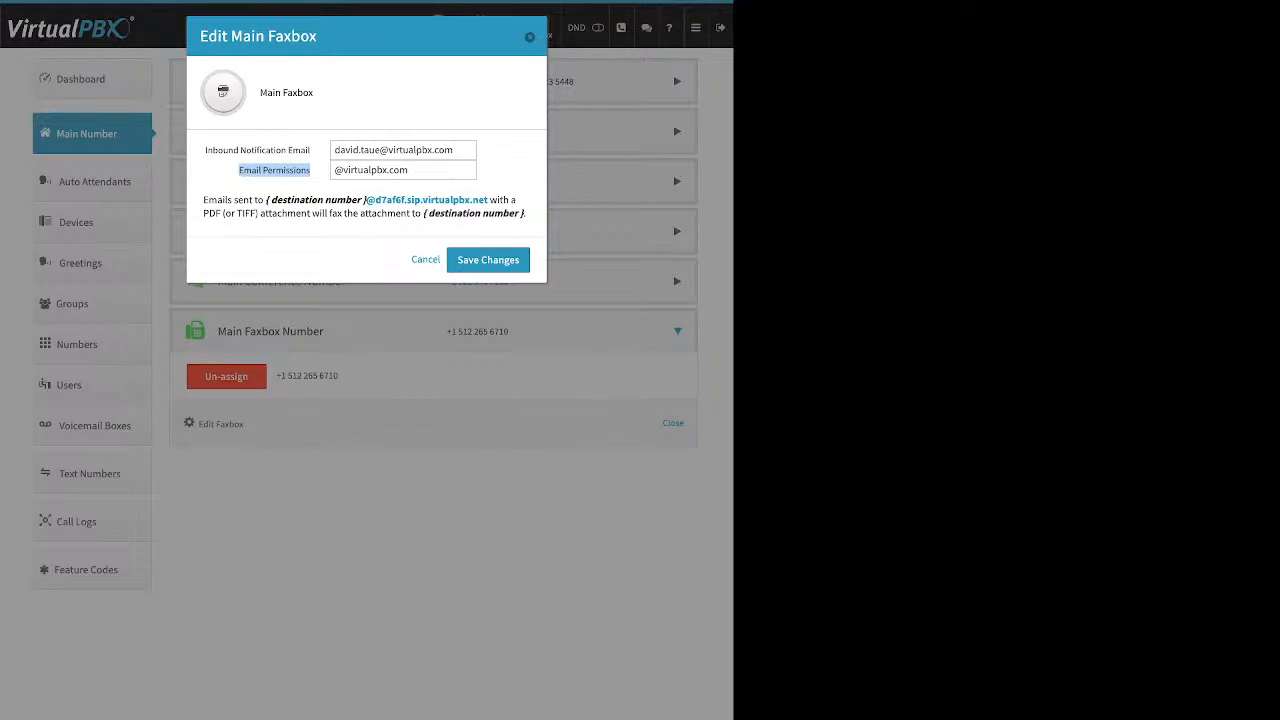
pyautogui.press('Escape')
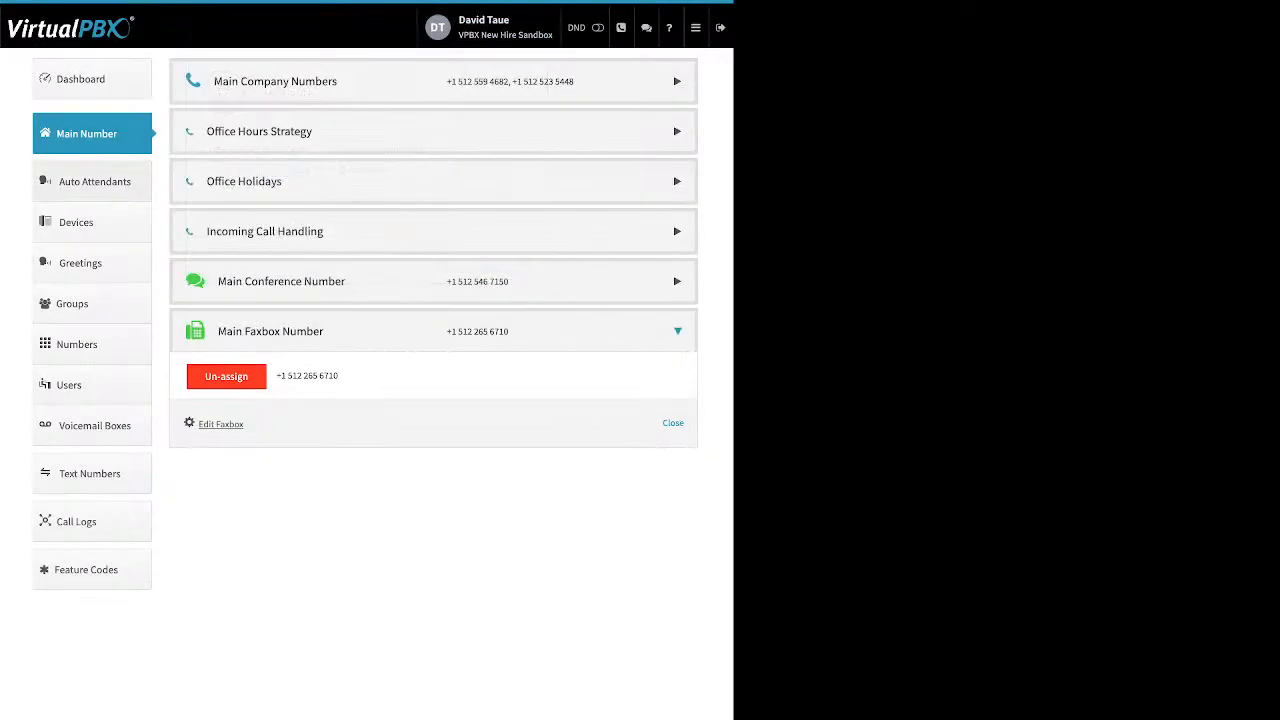
# Step: Go to the Auto Attendants page listing English 9001, Spanish 9002 and WalkintheDog 5001
pyautogui.click(92, 182)
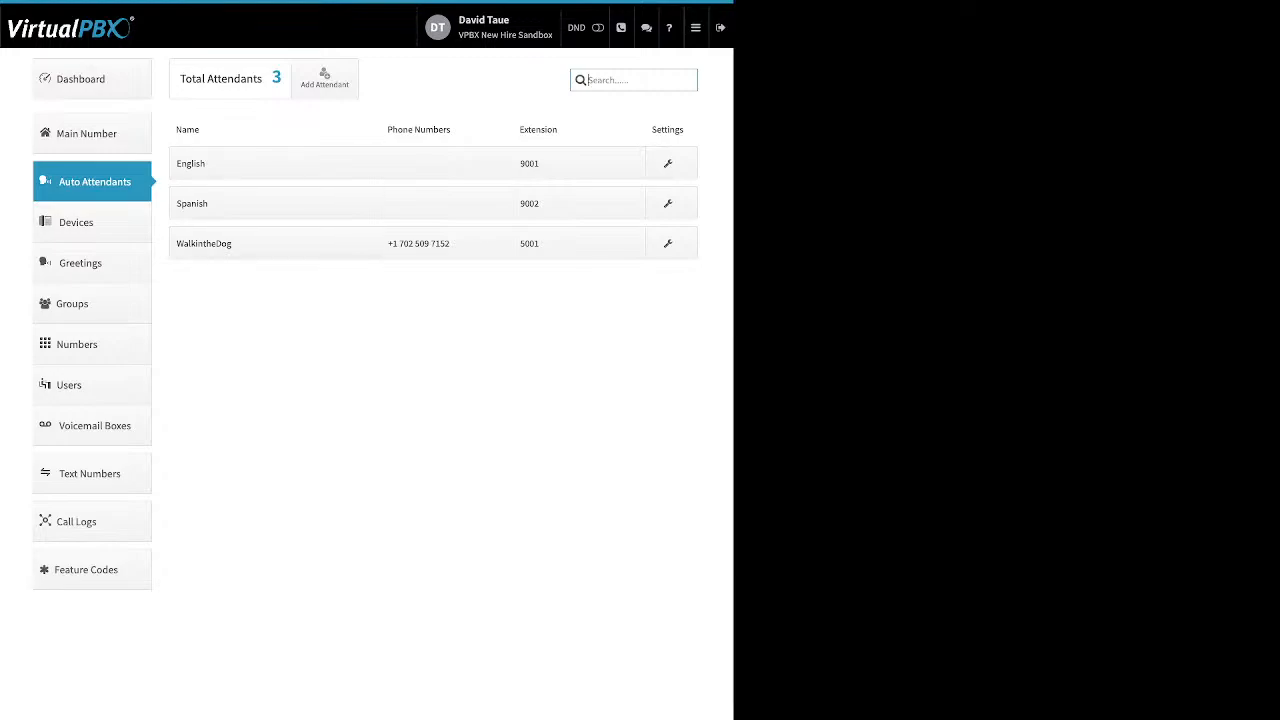
pyautogui.click(325, 78)
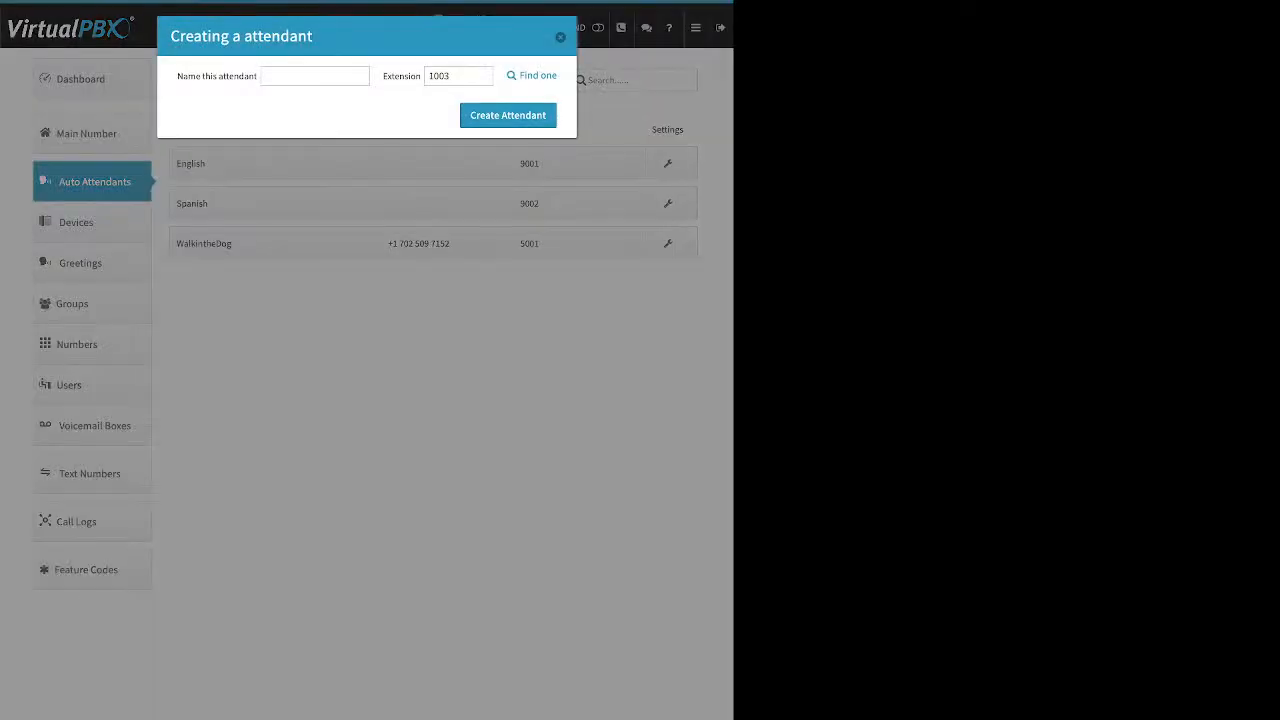
pyautogui.tripleClick(217, 76)
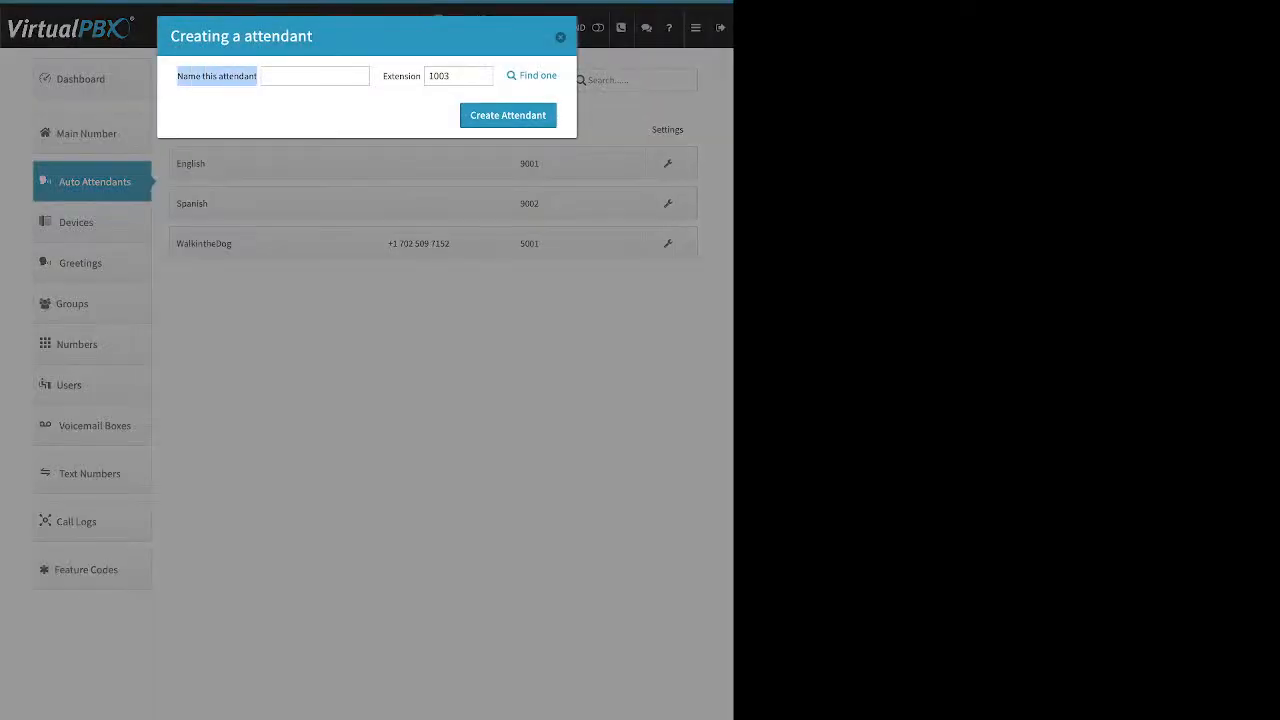
pyautogui.doubleClick(402, 76)
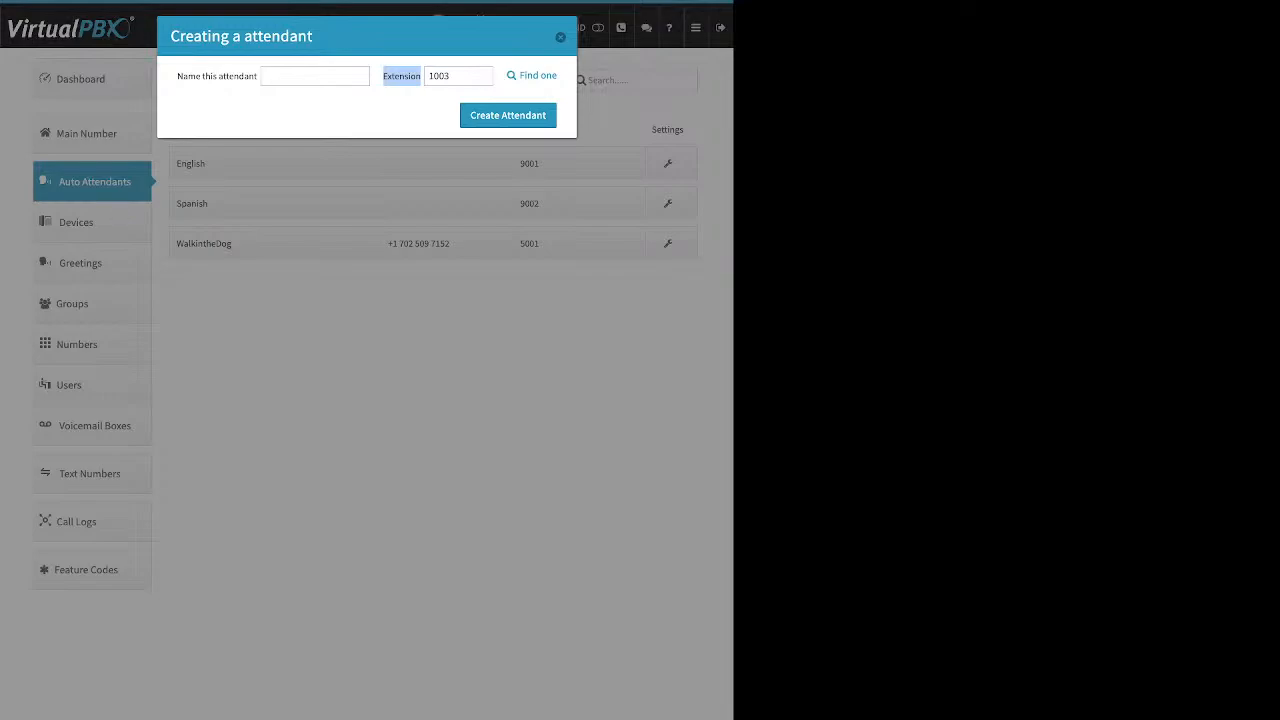
pyautogui.click(560, 37)
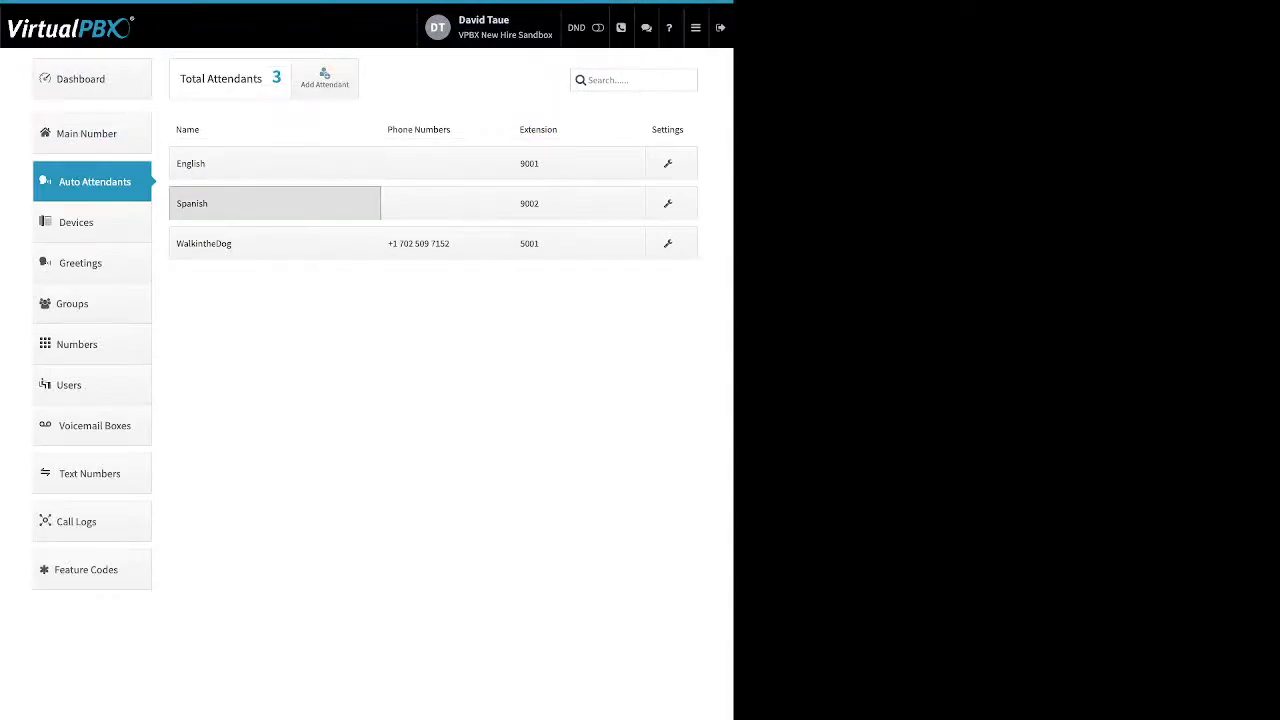
# Step: Set the Spanish attendant to Available in Main Menu and save it
pyautogui.click(275, 203)
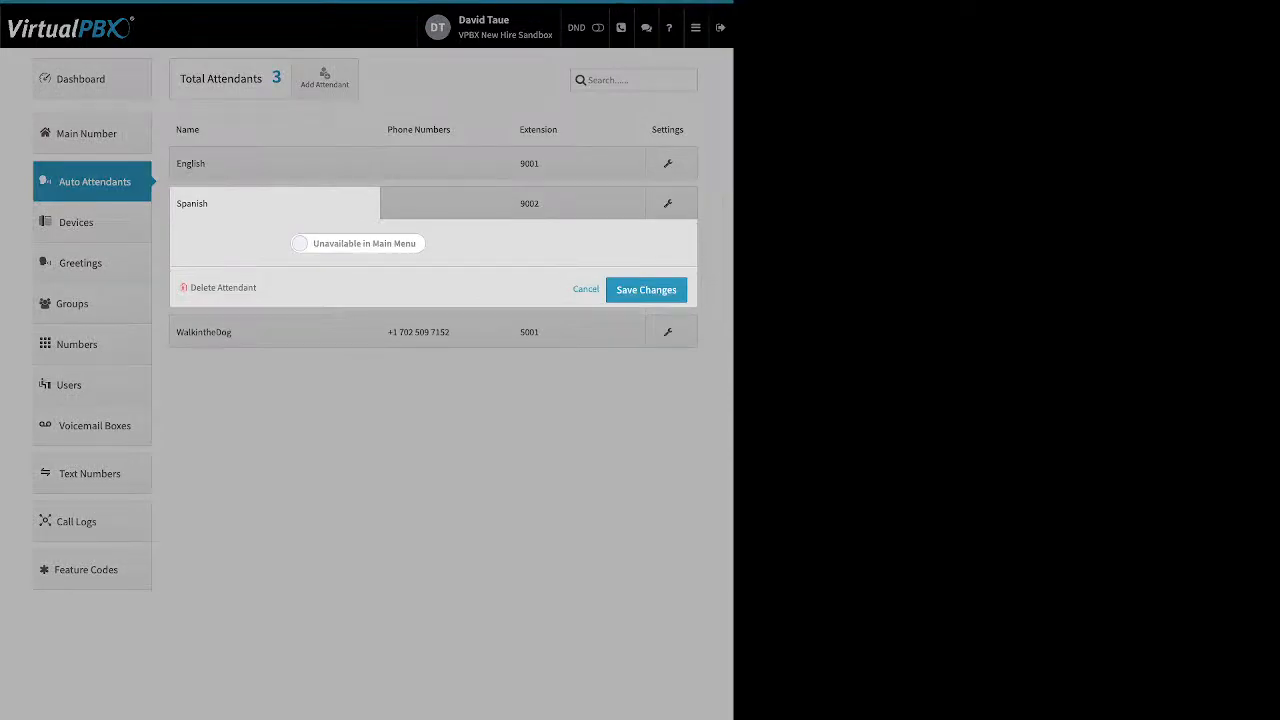
pyautogui.click(275, 203)
pyautogui.click(275, 243)
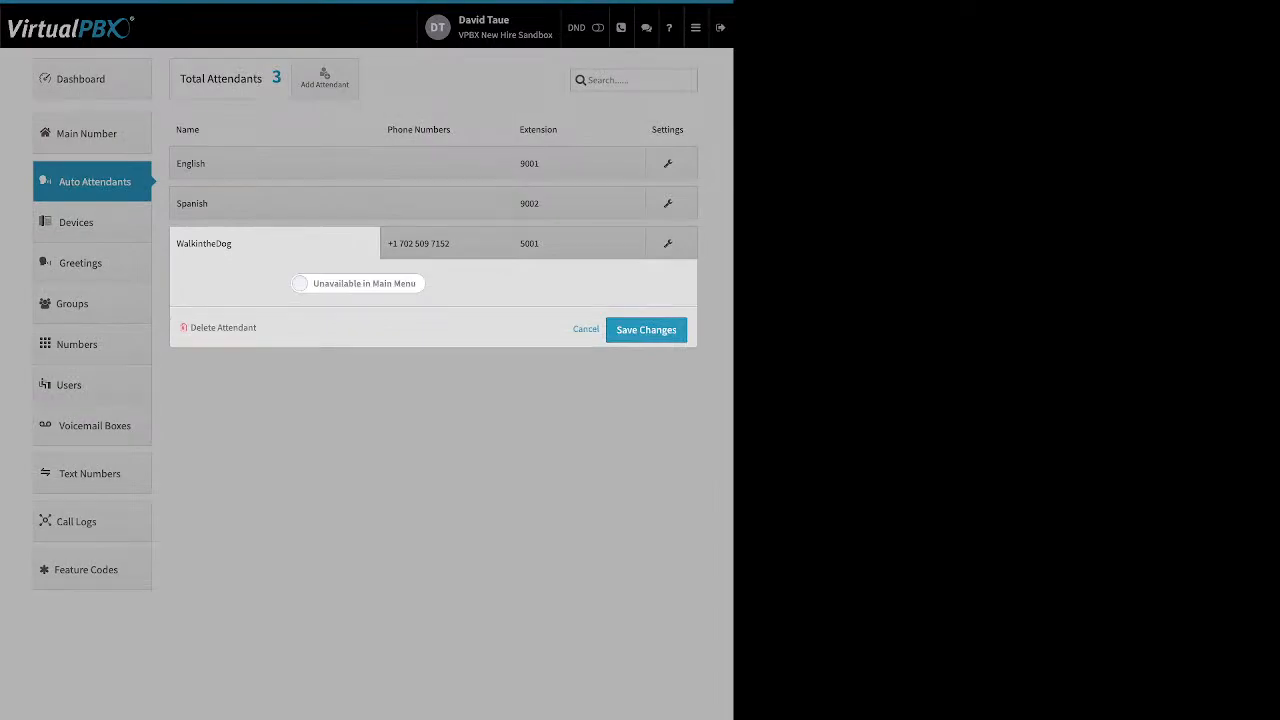
pyautogui.click(275, 243)
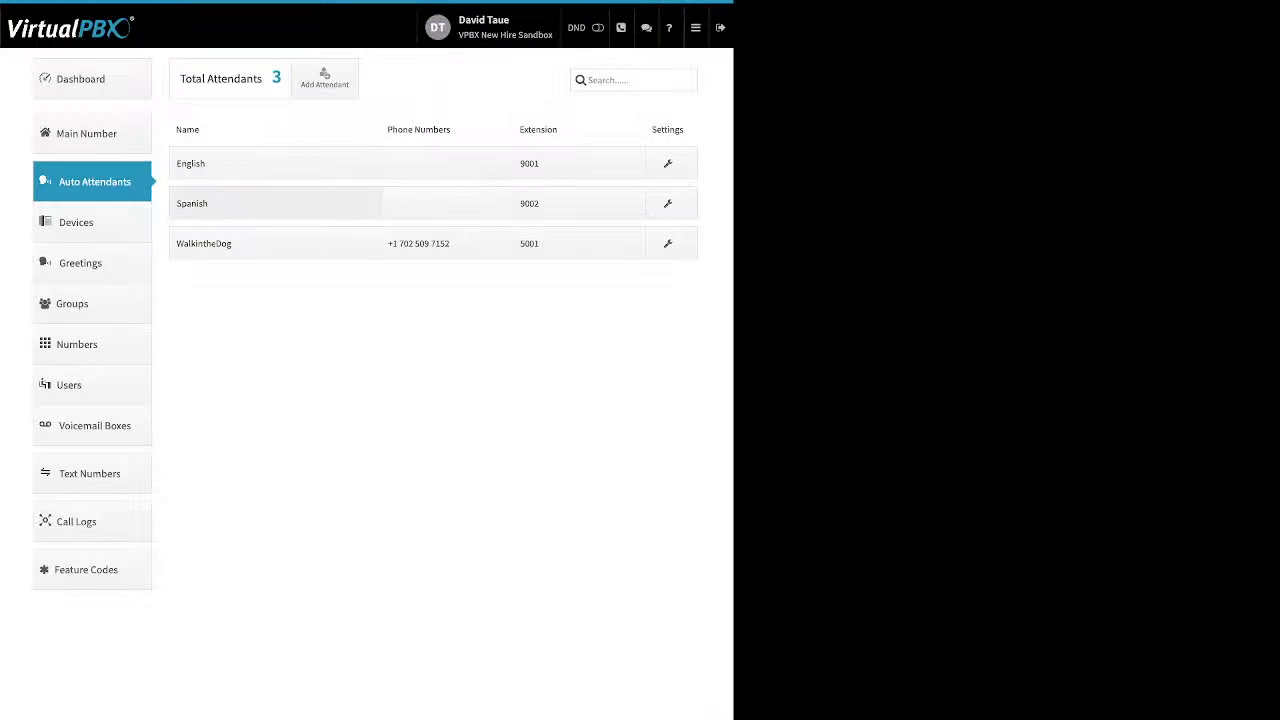
pyautogui.click(276, 203)
pyautogui.click(358, 243)
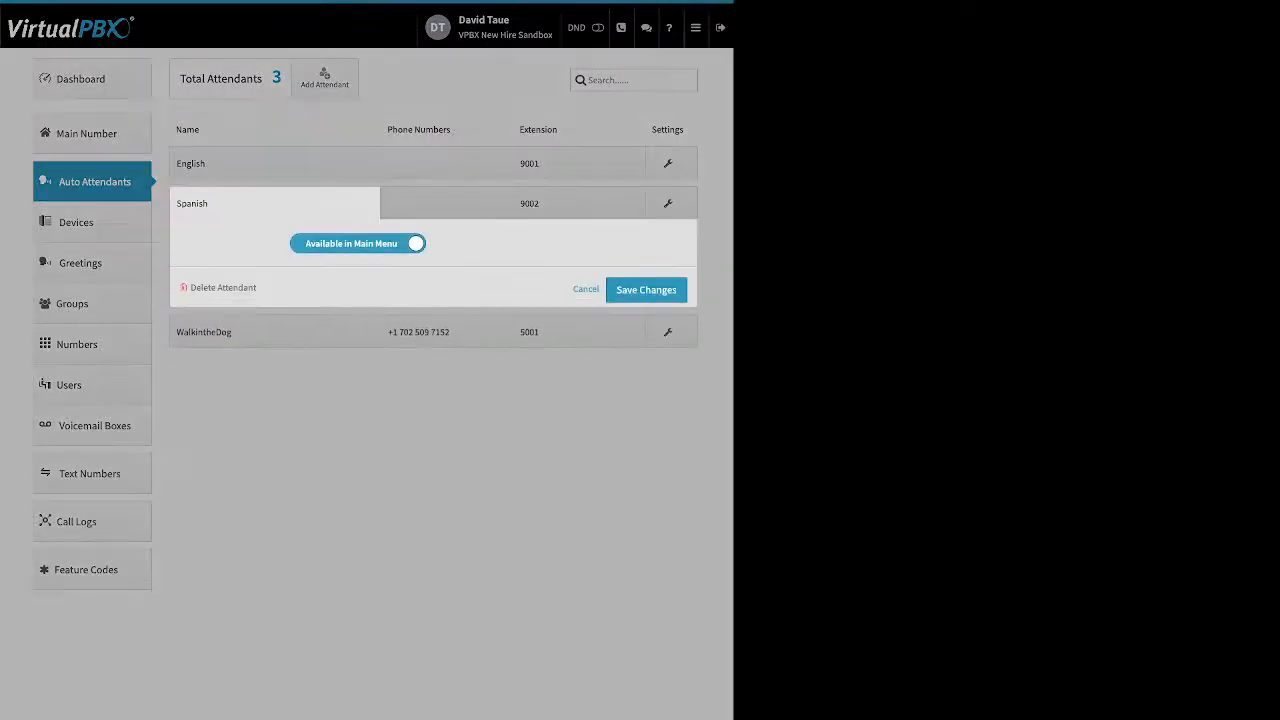
pyautogui.click(646, 290)
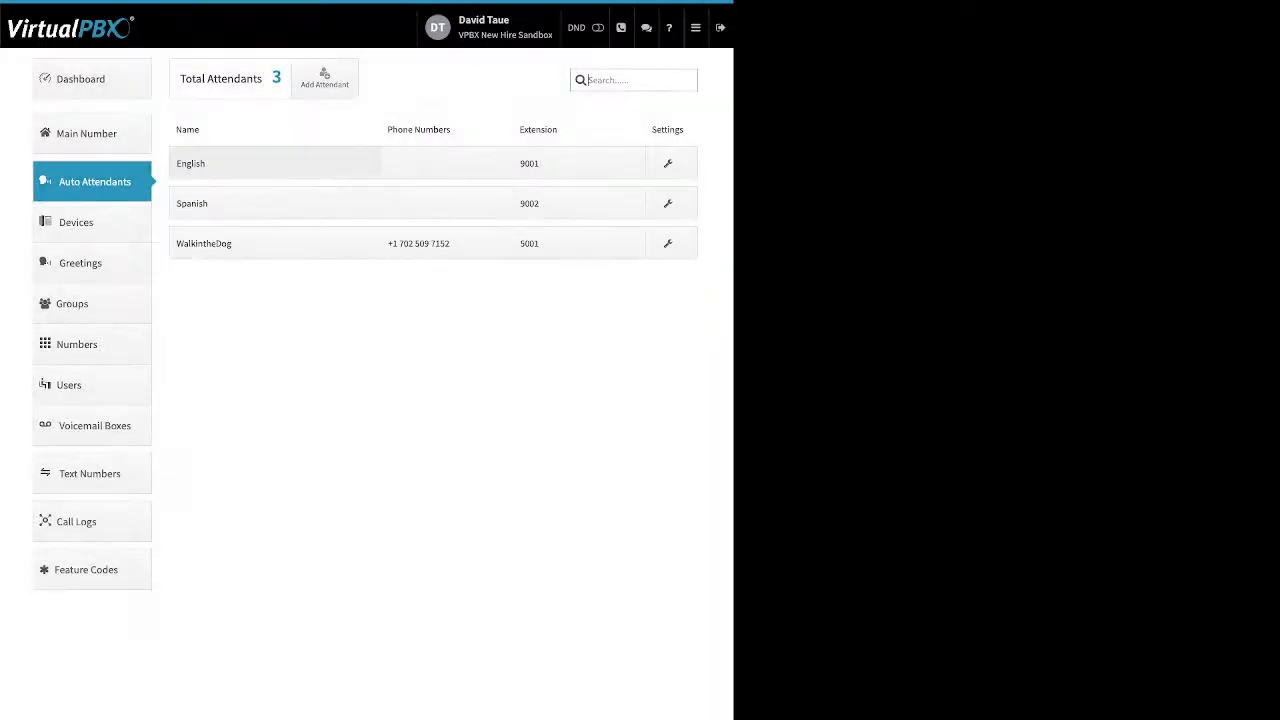
# Step: Set the English attendant to Available in Main Menu and save it
pyautogui.click(276, 163)
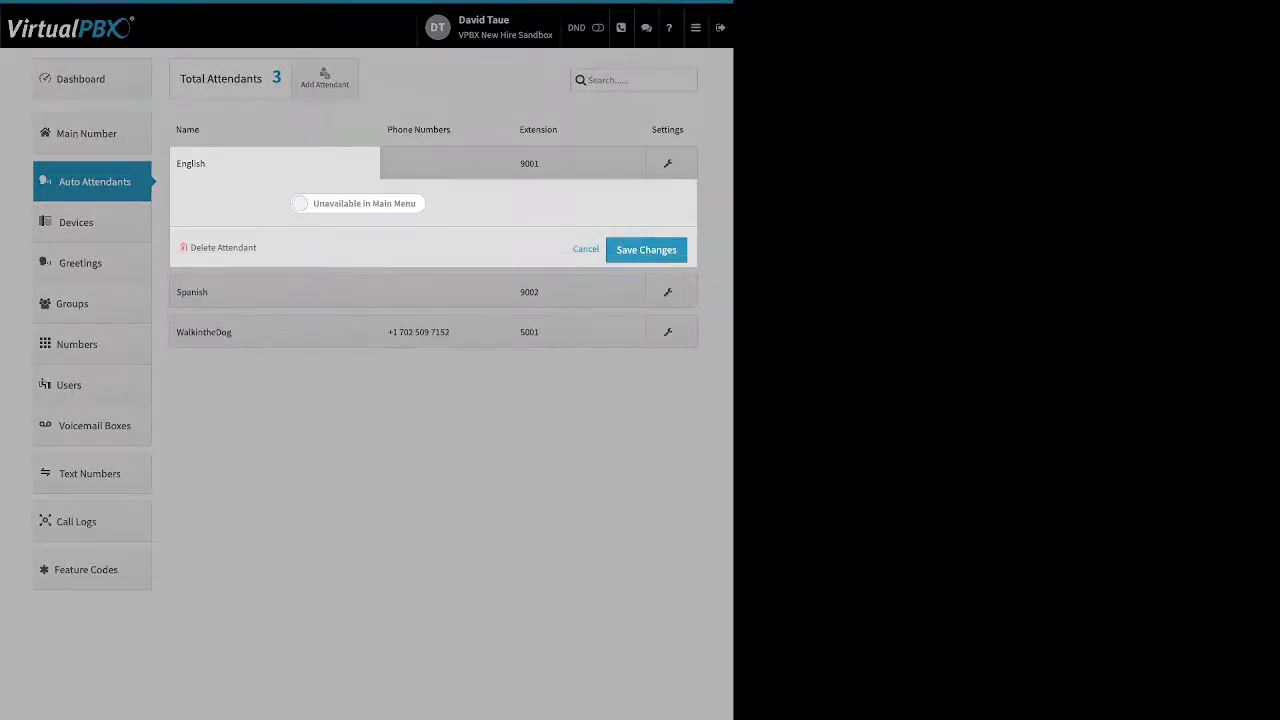
pyautogui.click(358, 203)
pyautogui.click(646, 249)
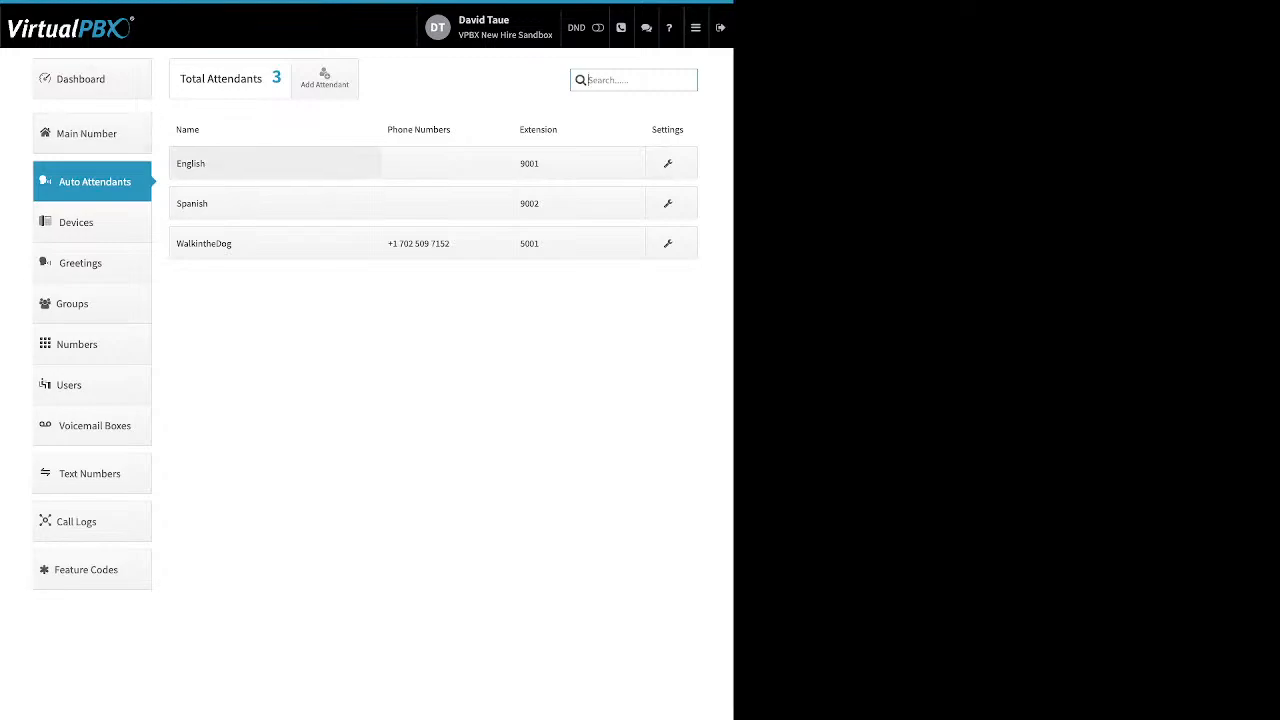
pyautogui.click(447, 163)
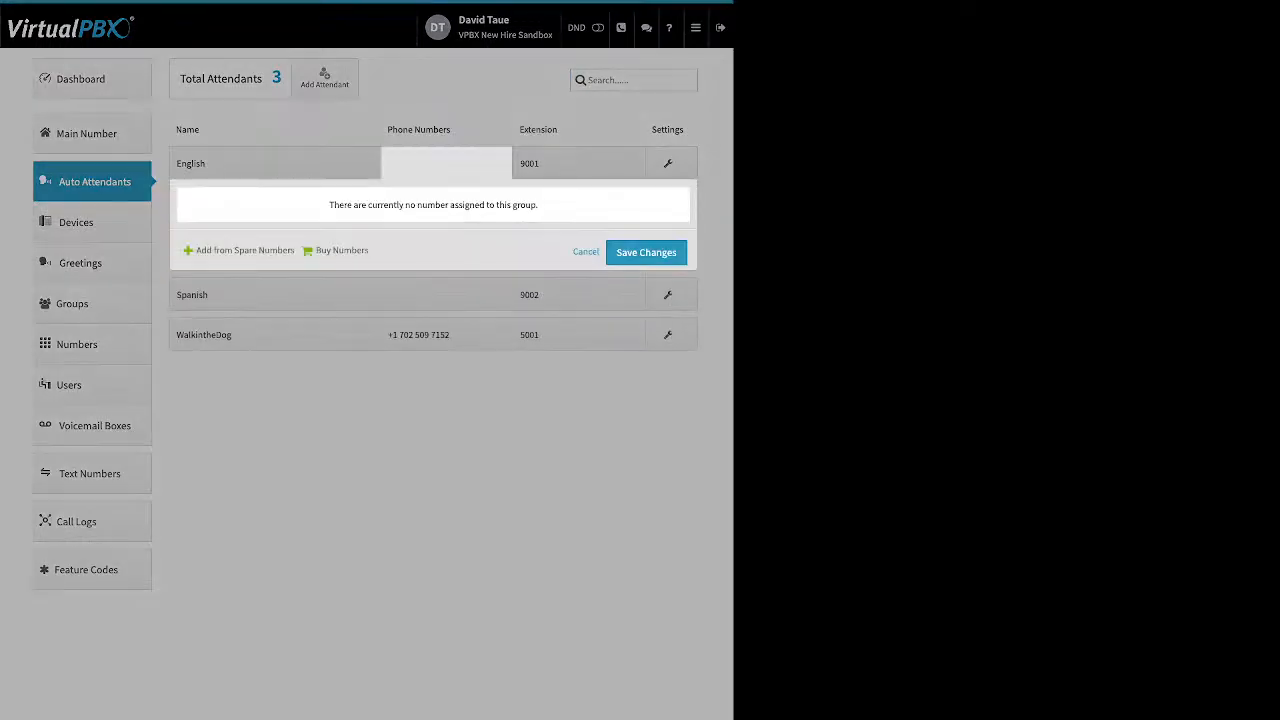
pyautogui.moveTo(297, 251); pyautogui.dragTo(265, 251)
pyautogui.click(586, 252)
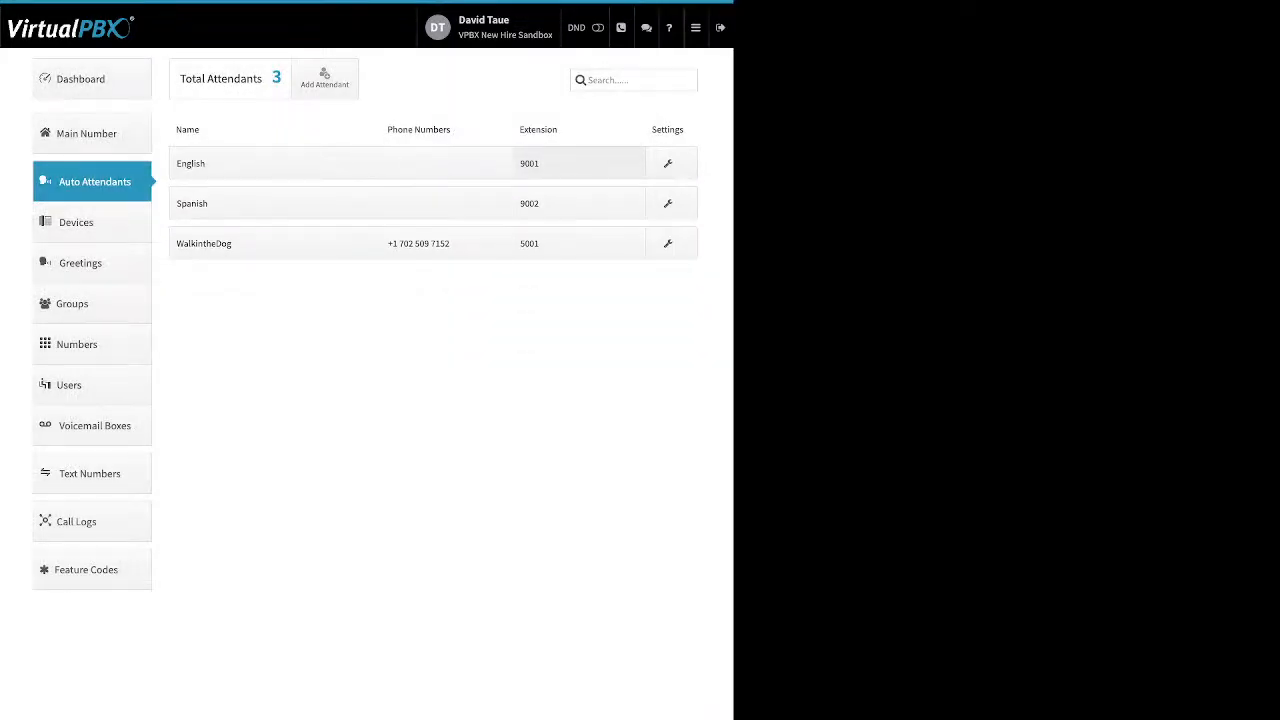
pyautogui.click(579, 163)
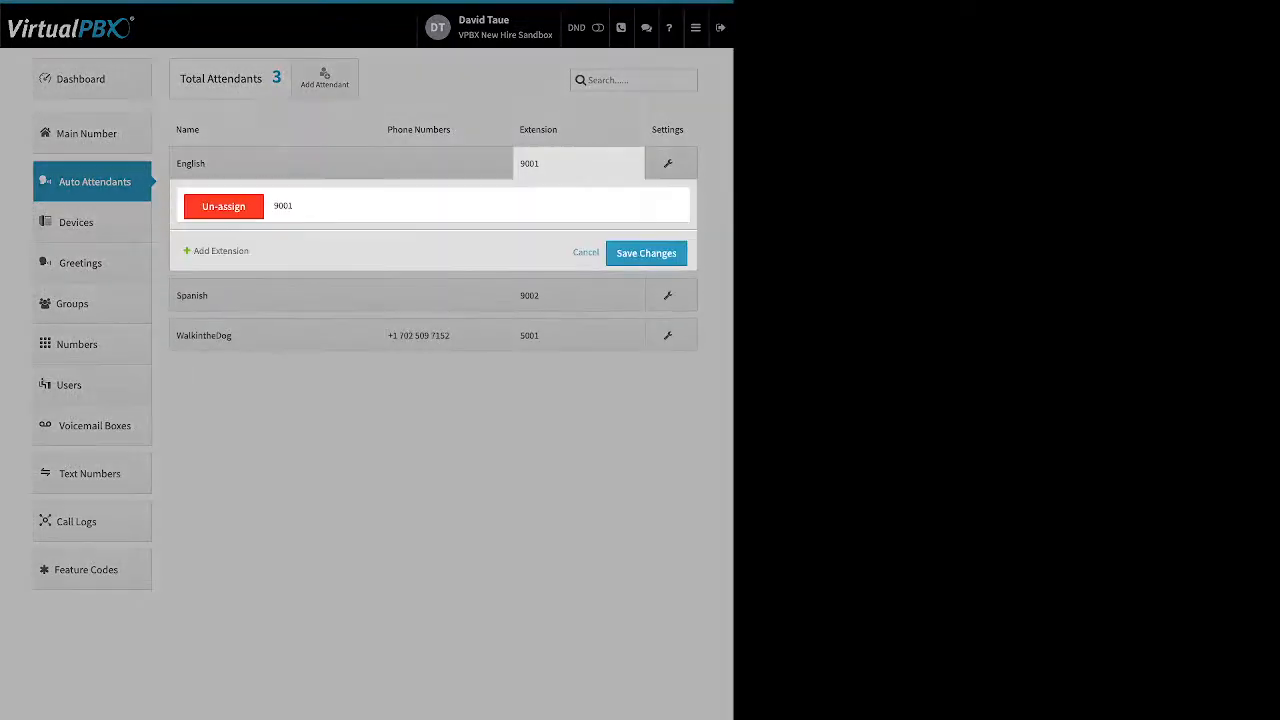
pyautogui.click(586, 252)
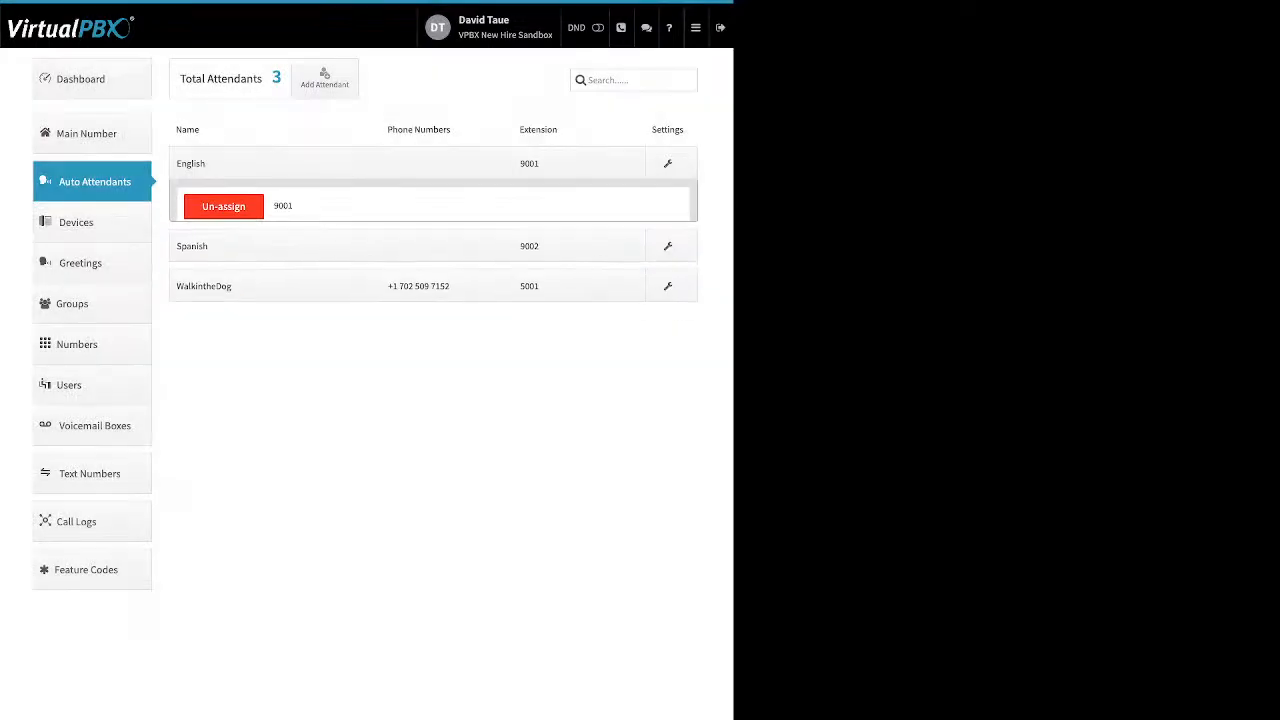
pyautogui.click(668, 243)
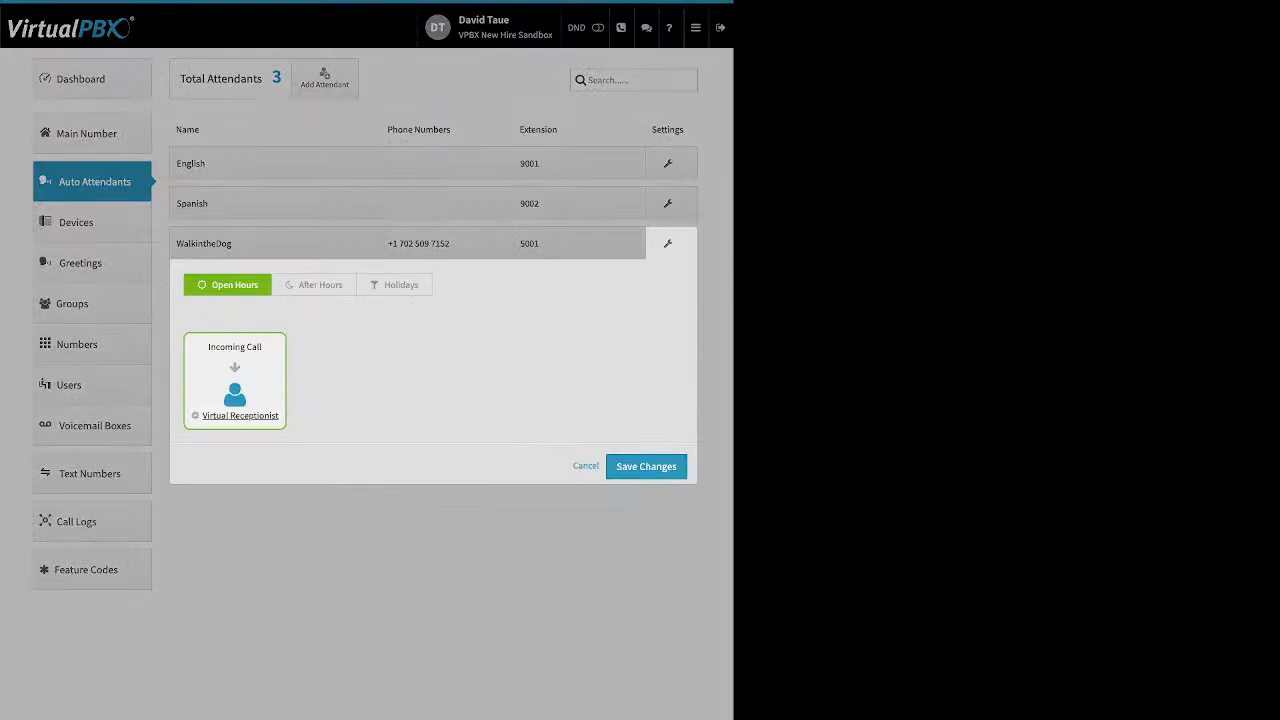
# Step: Review WalkintheDog's After Hours, Holidays and Open Hours routing, then go to Devices
pyautogui.click(314, 285)
pyautogui.click(395, 285)
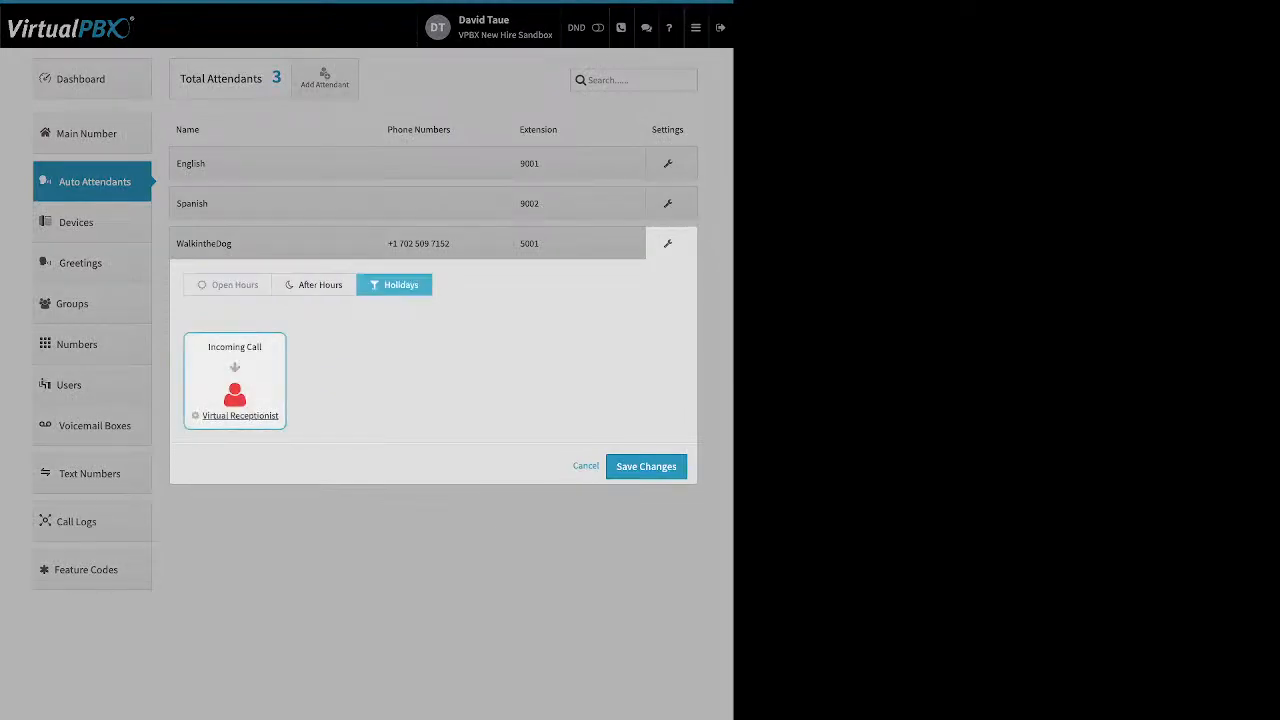
pyautogui.click(228, 285)
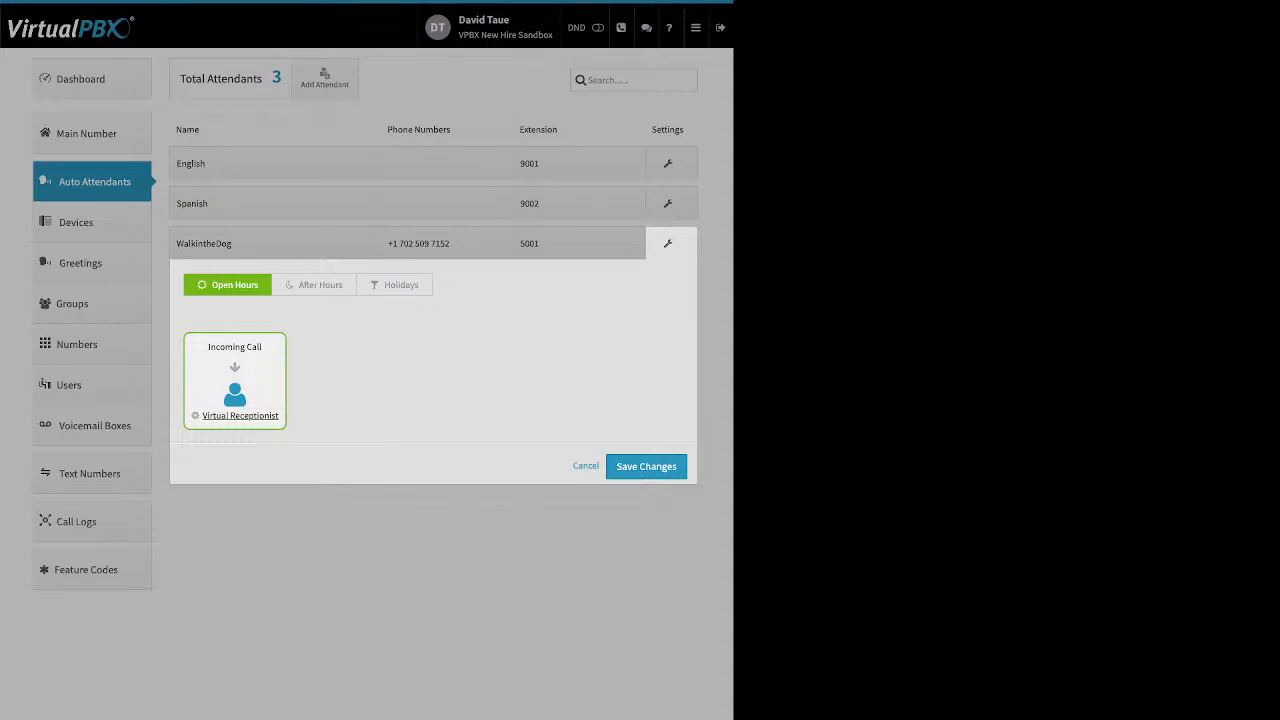
pyautogui.click(586, 466)
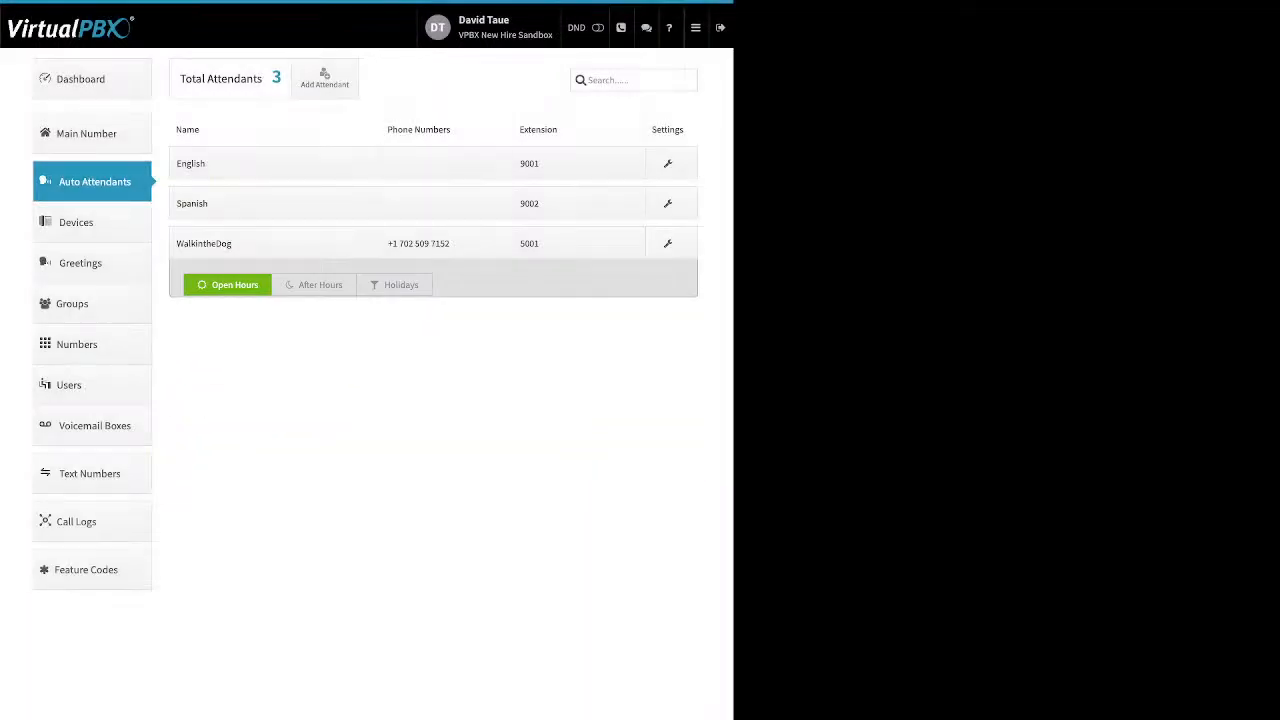
pyautogui.click(76, 223)
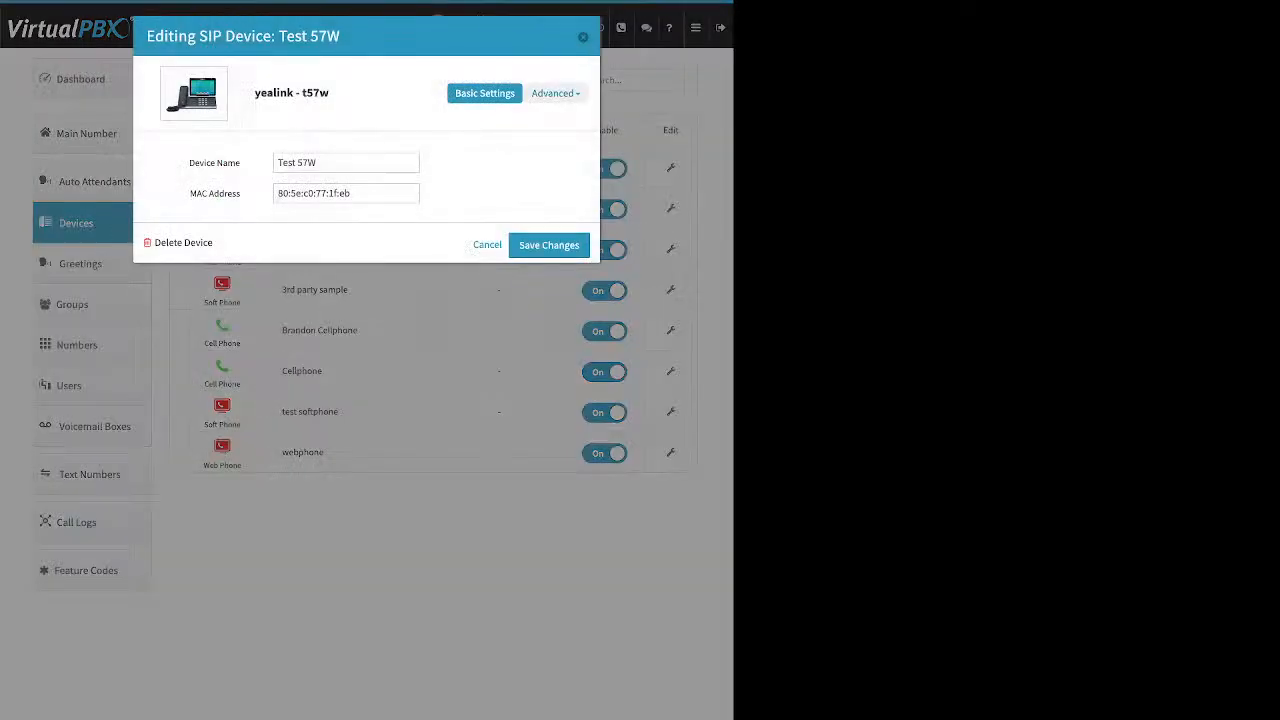
# Step: Look over the Test 57W phone's SIP credentials and audio codec settings
pyautogui.click(556, 93)
pyautogui.click(496, 118)
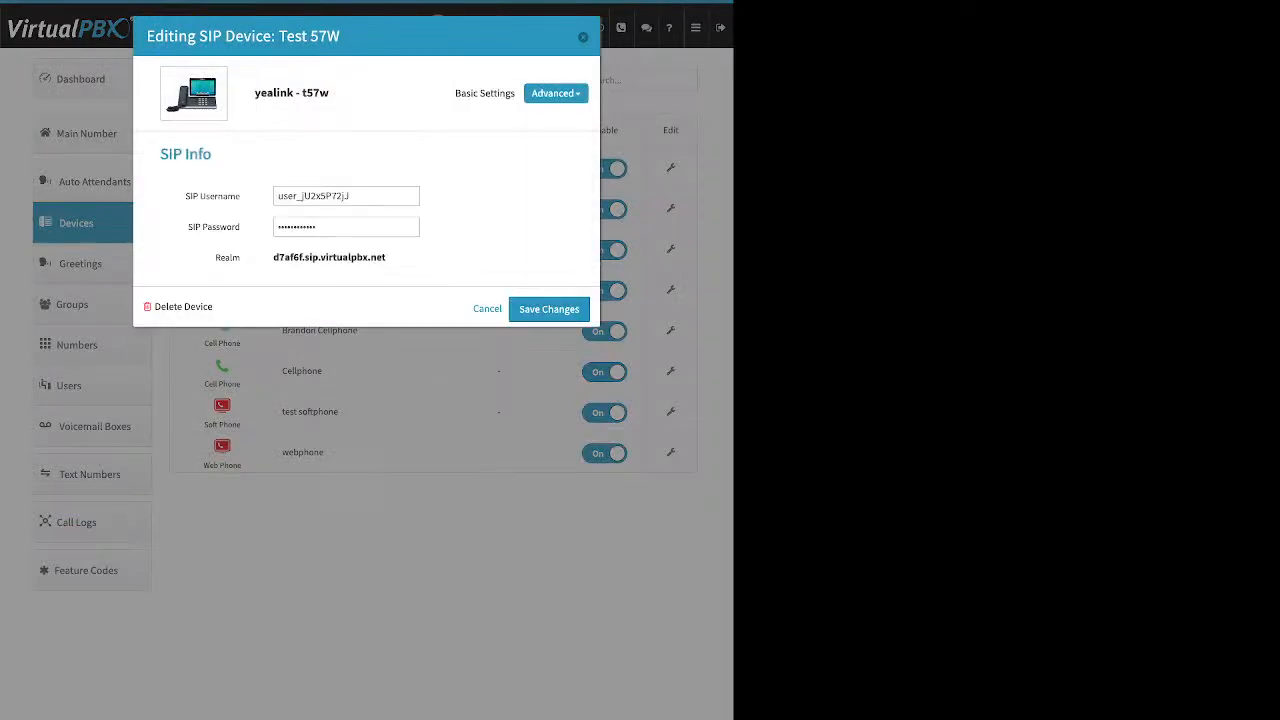
pyautogui.click(556, 93)
pyautogui.click(500, 134)
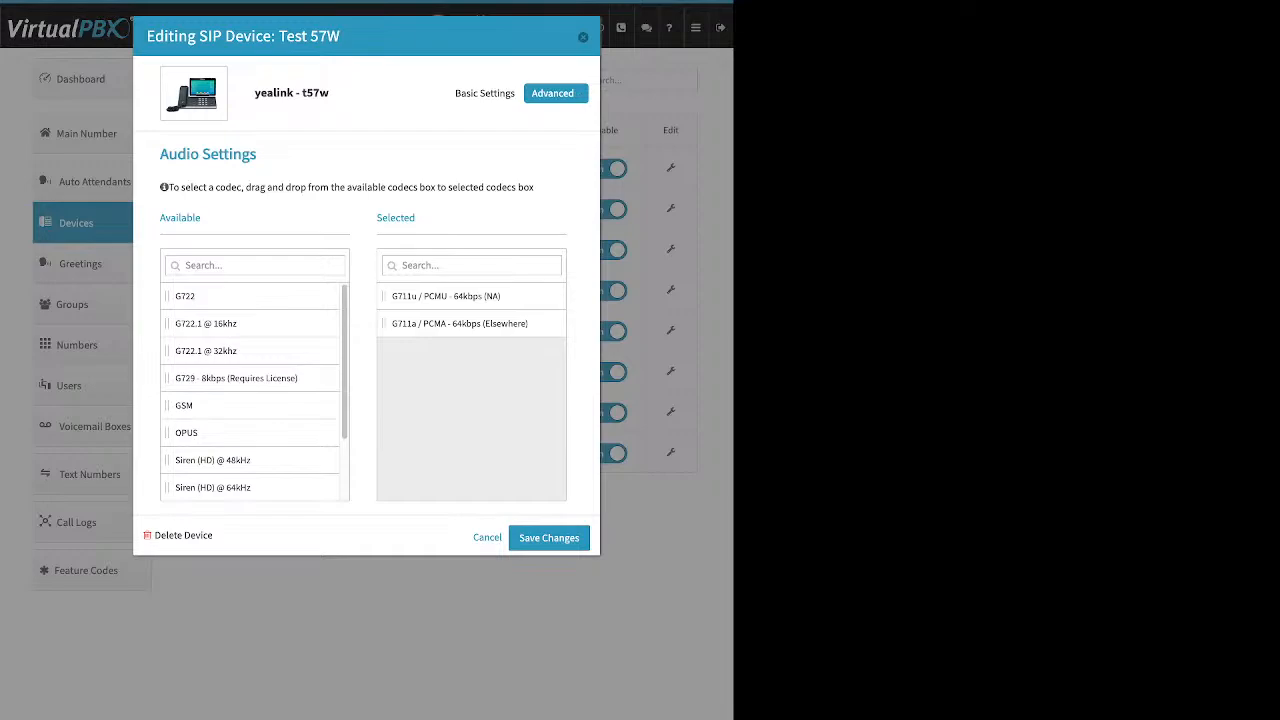
pyautogui.click(556, 93)
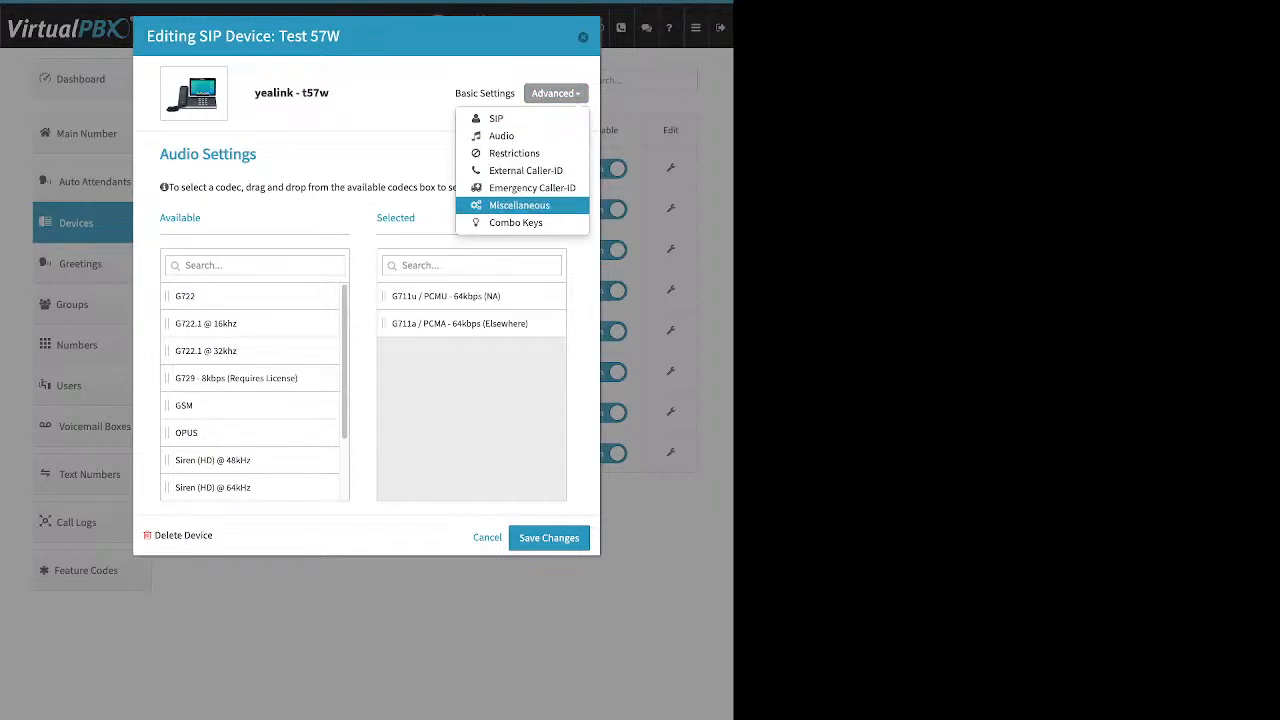
pyautogui.click(530, 188)
pyautogui.click(346, 196)
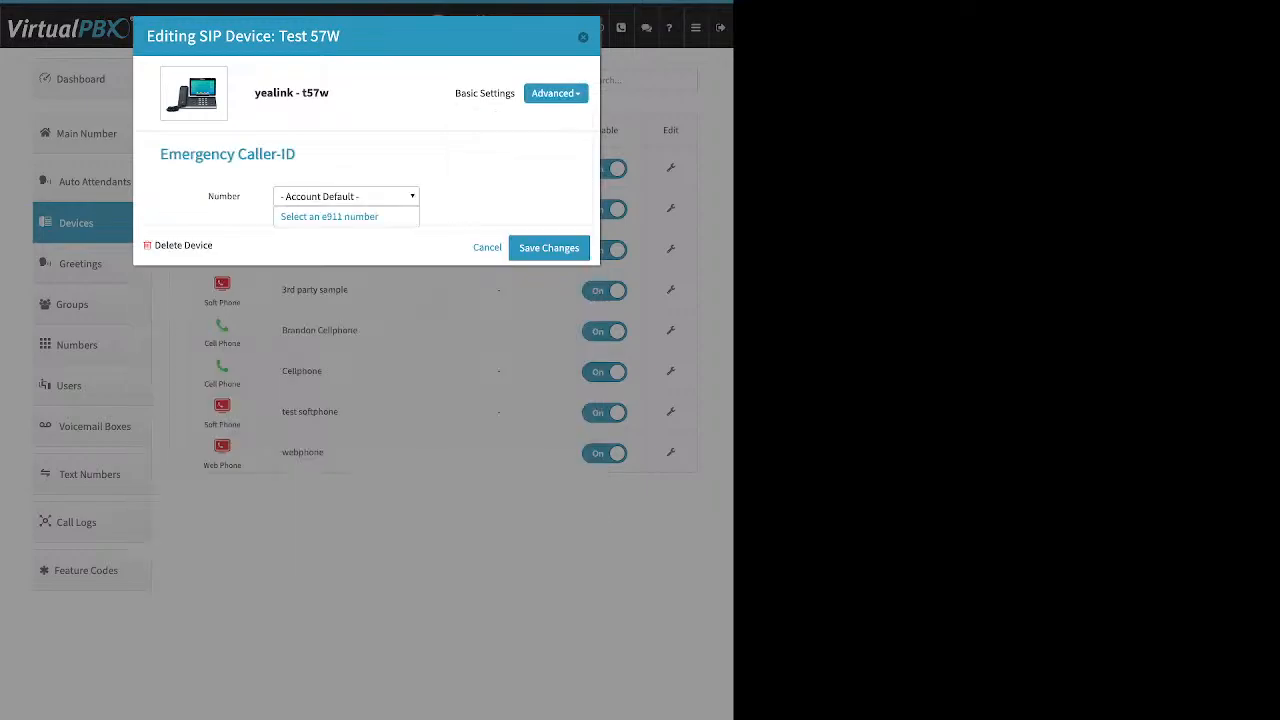
pyautogui.click(310, 212)
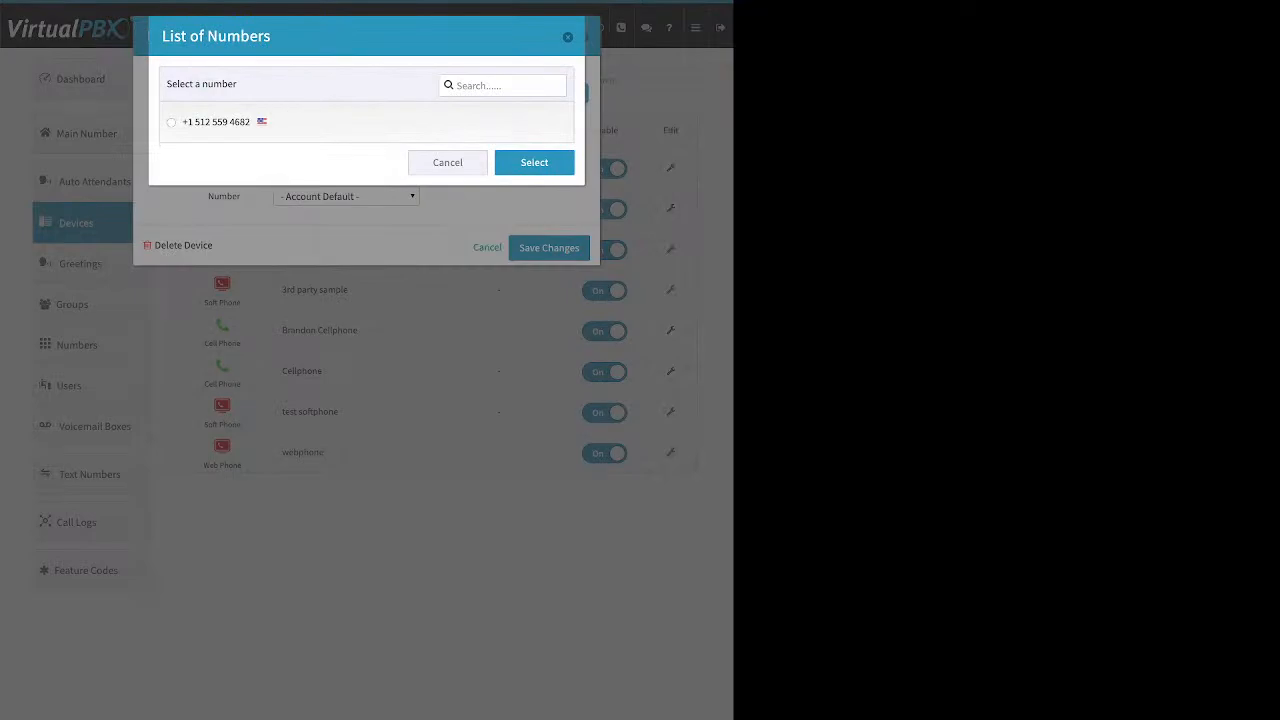
pyautogui.click(171, 122)
pyautogui.click(534, 162)
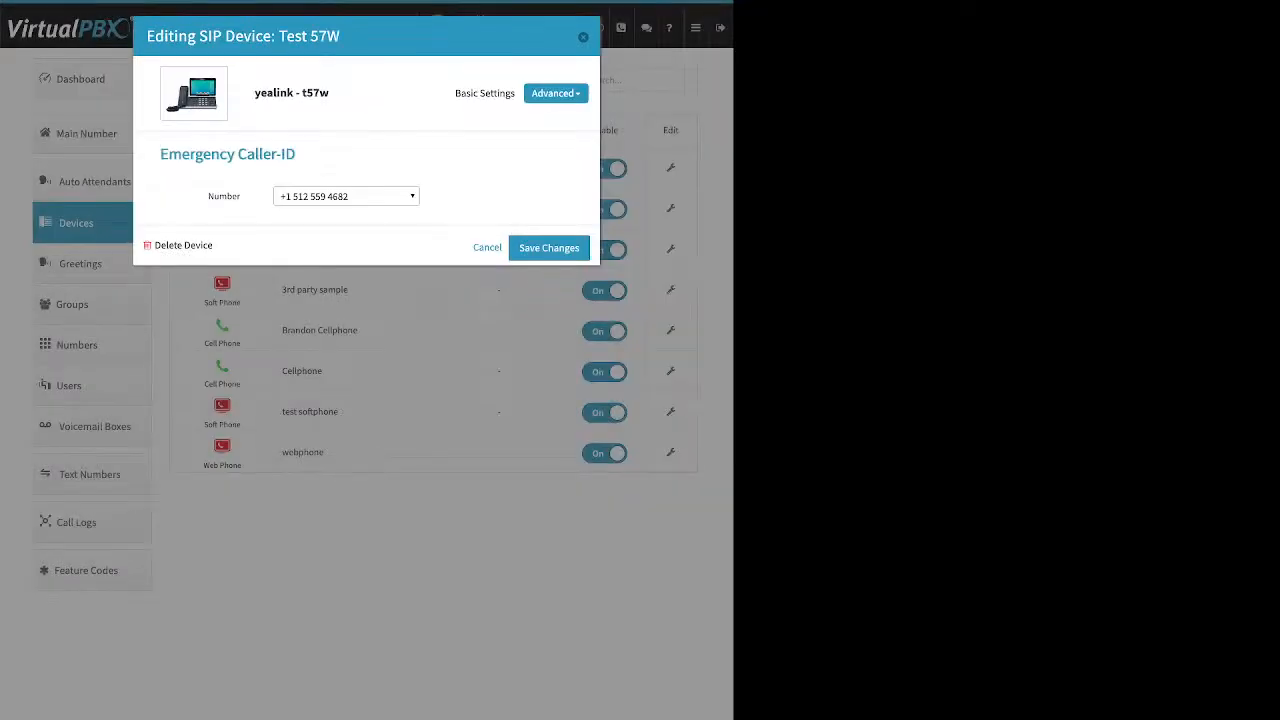
pyautogui.click(548, 247)
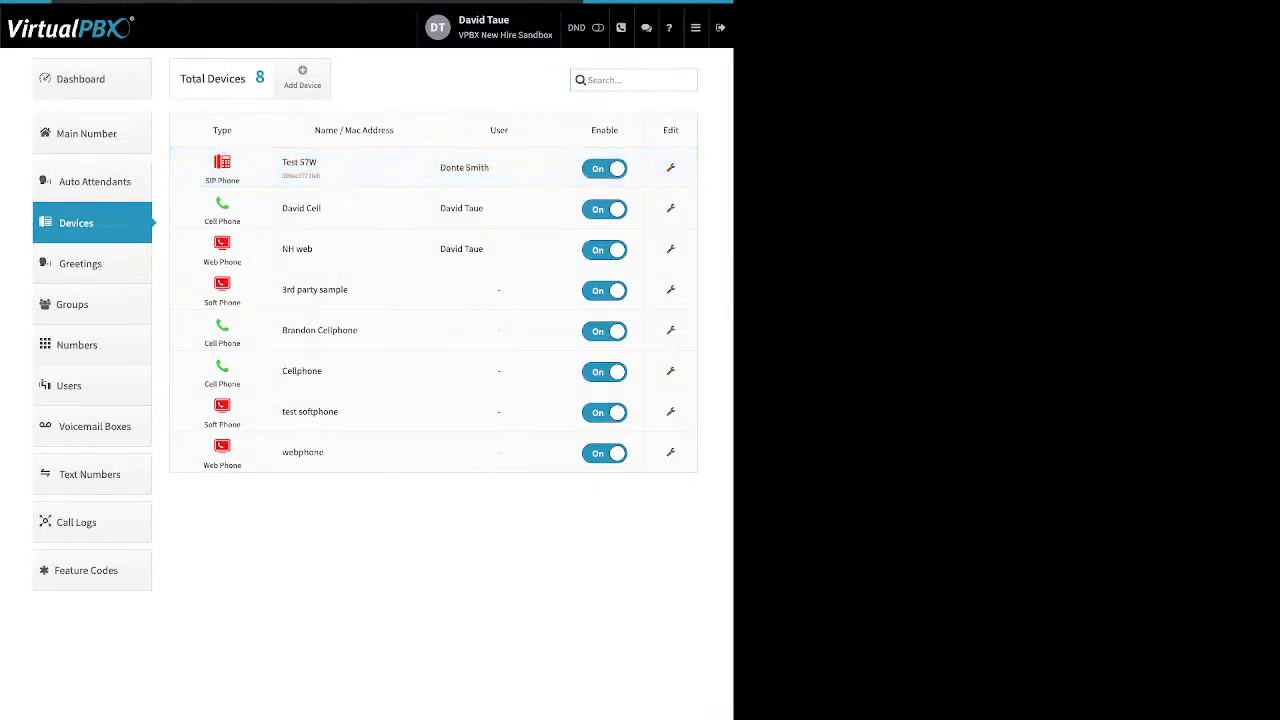
pyautogui.click(671, 168)
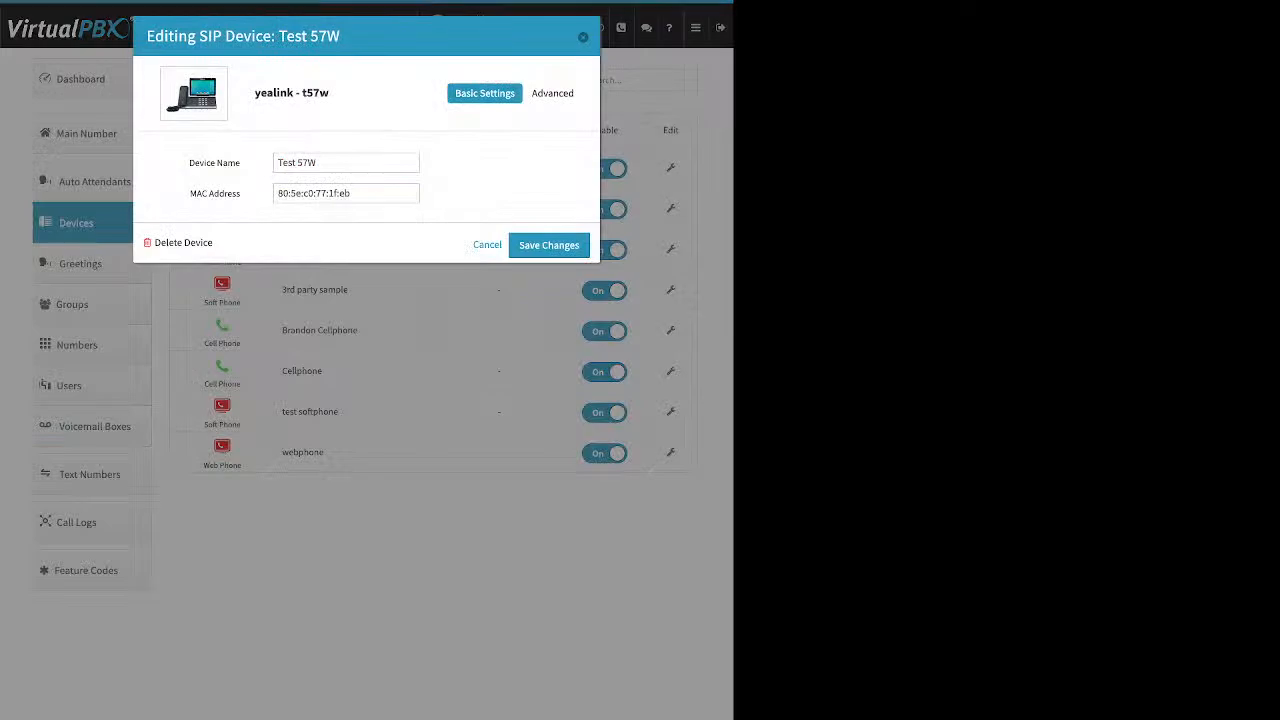
pyautogui.click(555, 93)
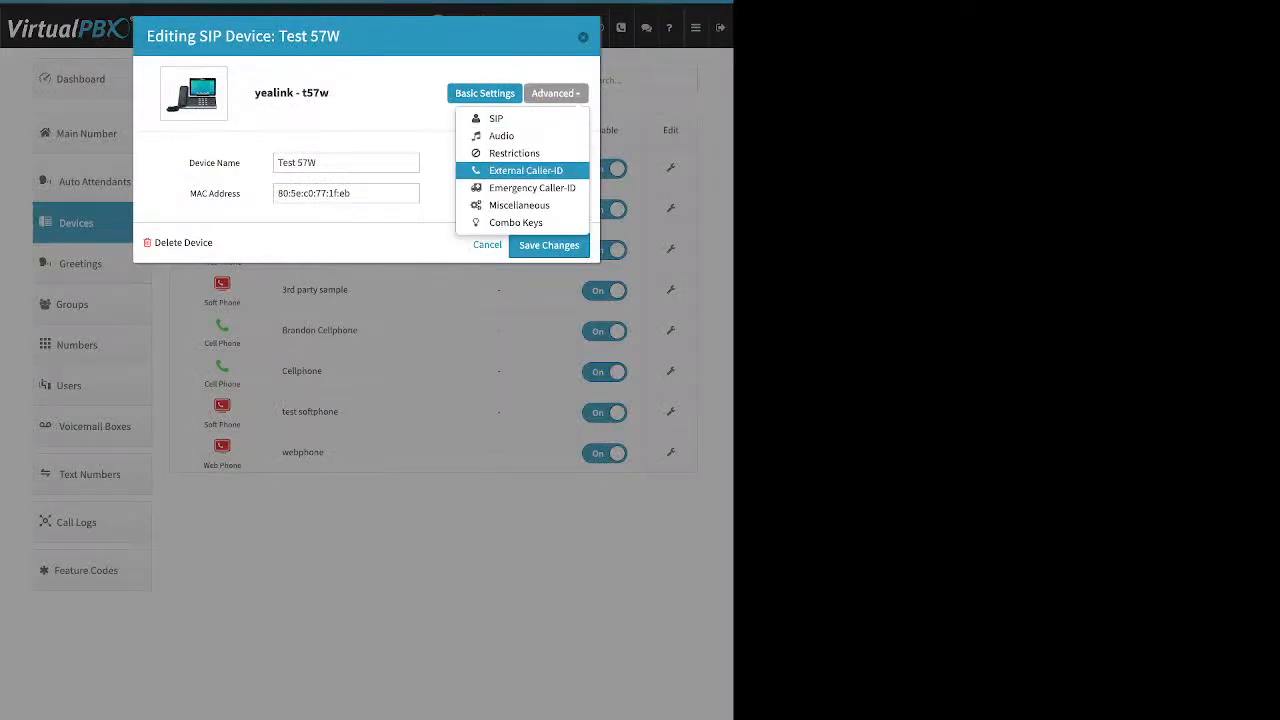
pyautogui.click(510, 167)
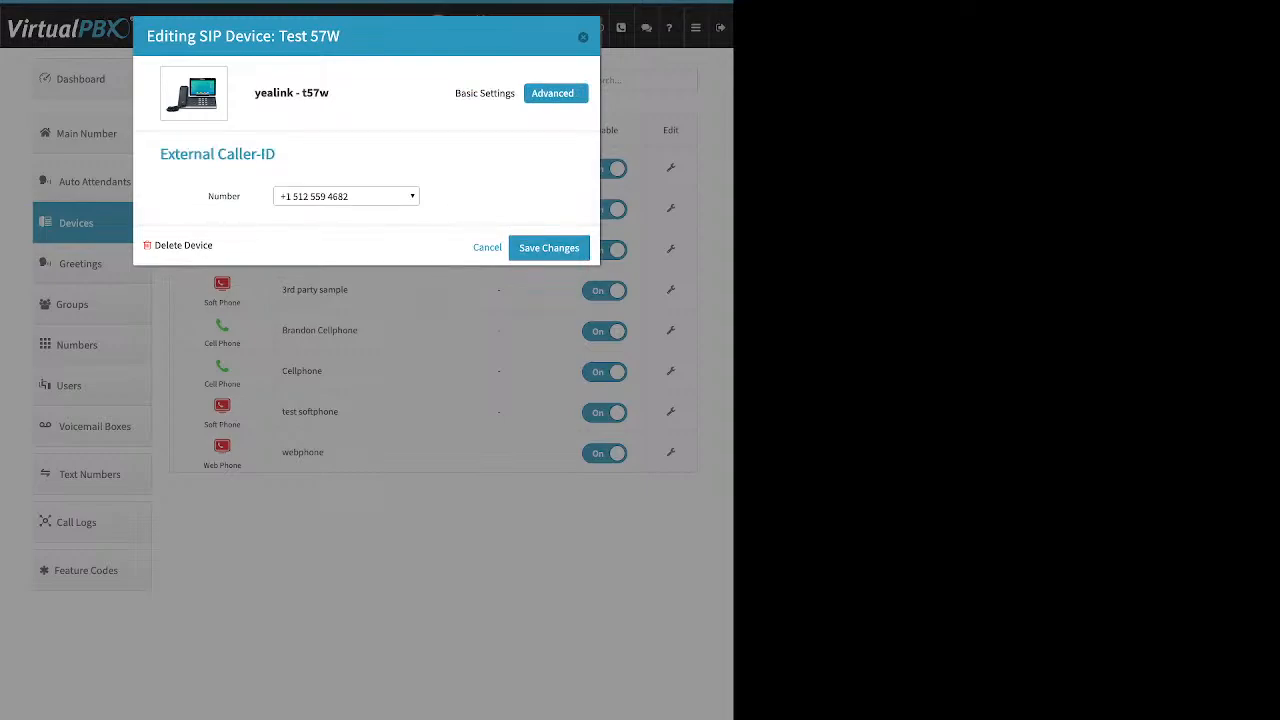
pyautogui.click(555, 93)
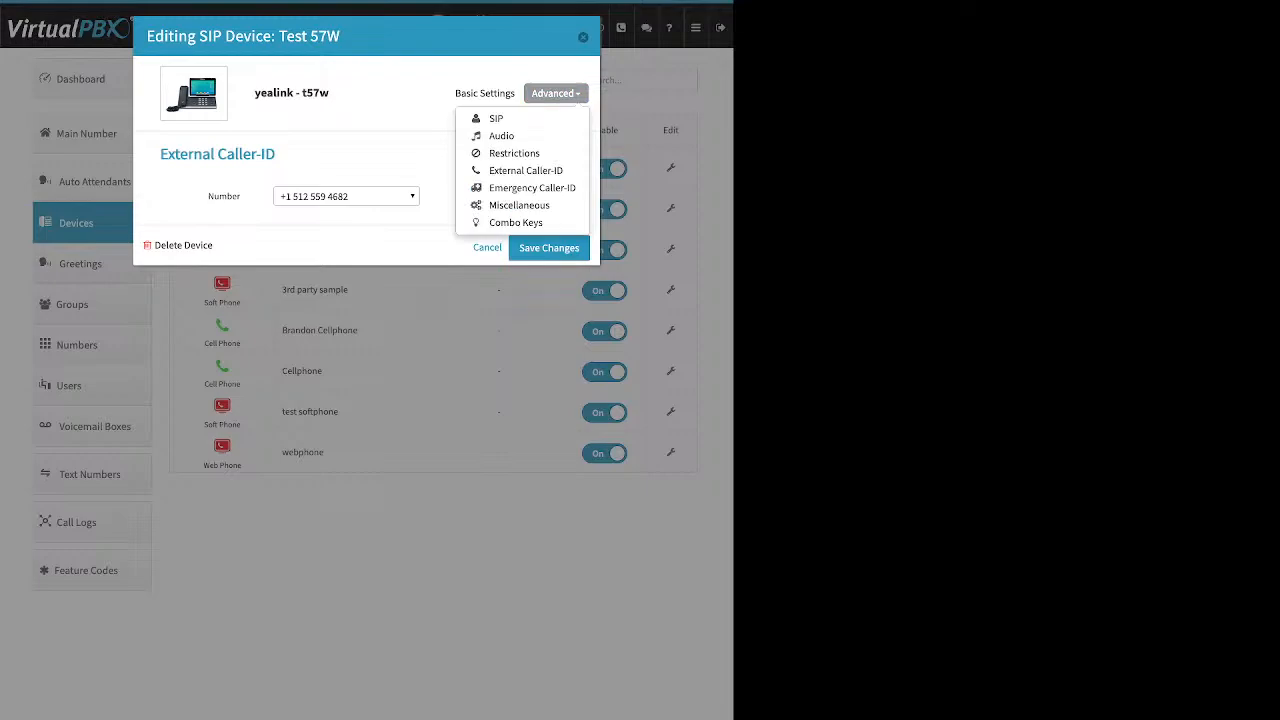
pyautogui.click(583, 37)
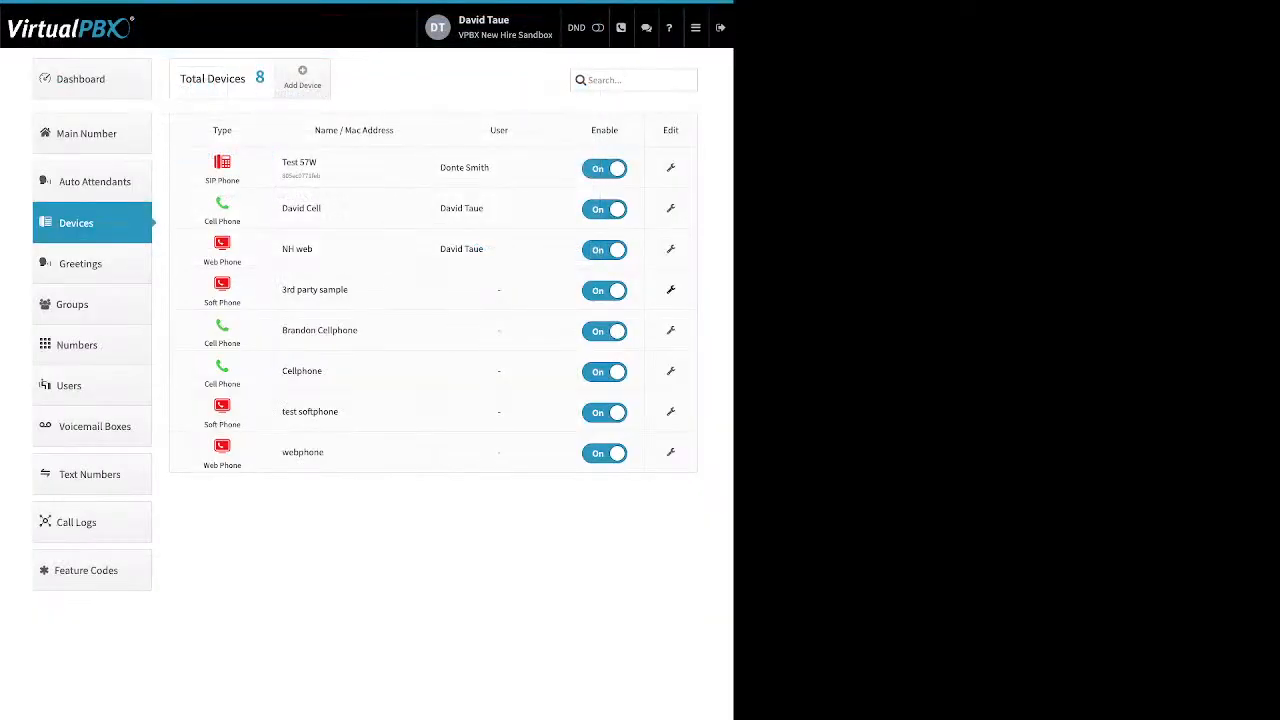
pyautogui.click(671, 290)
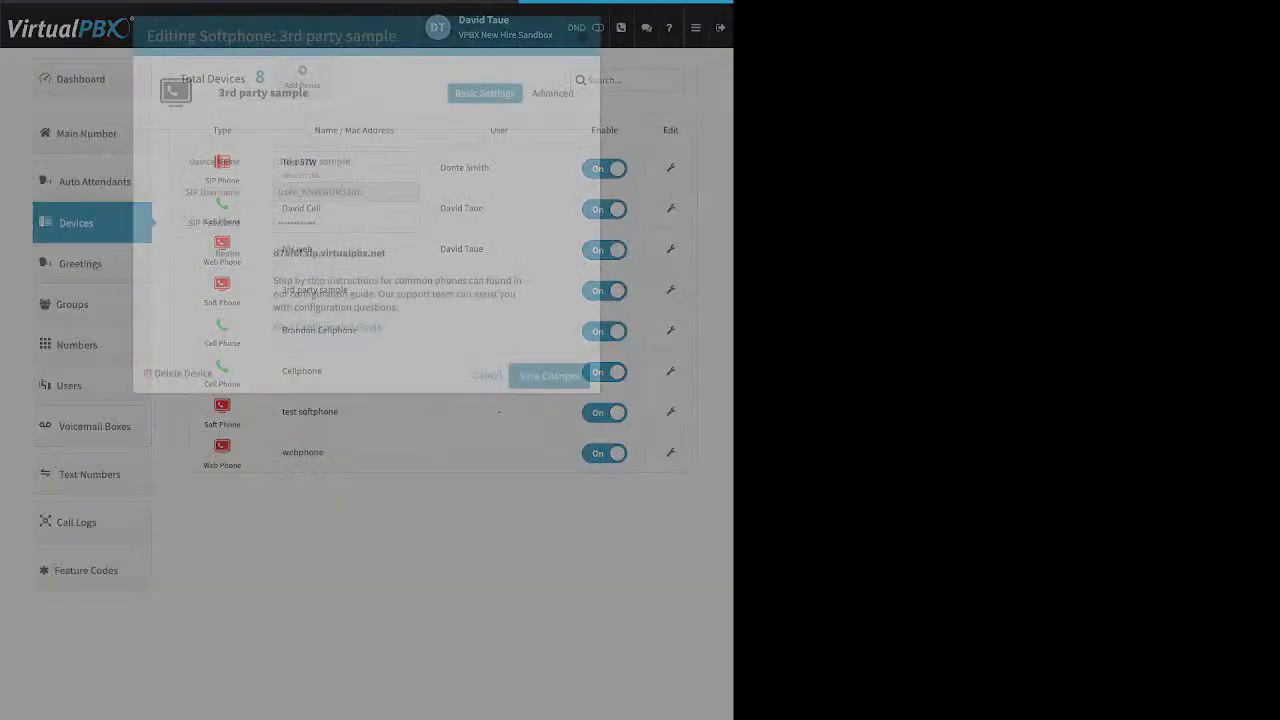
pyautogui.click(553, 93)
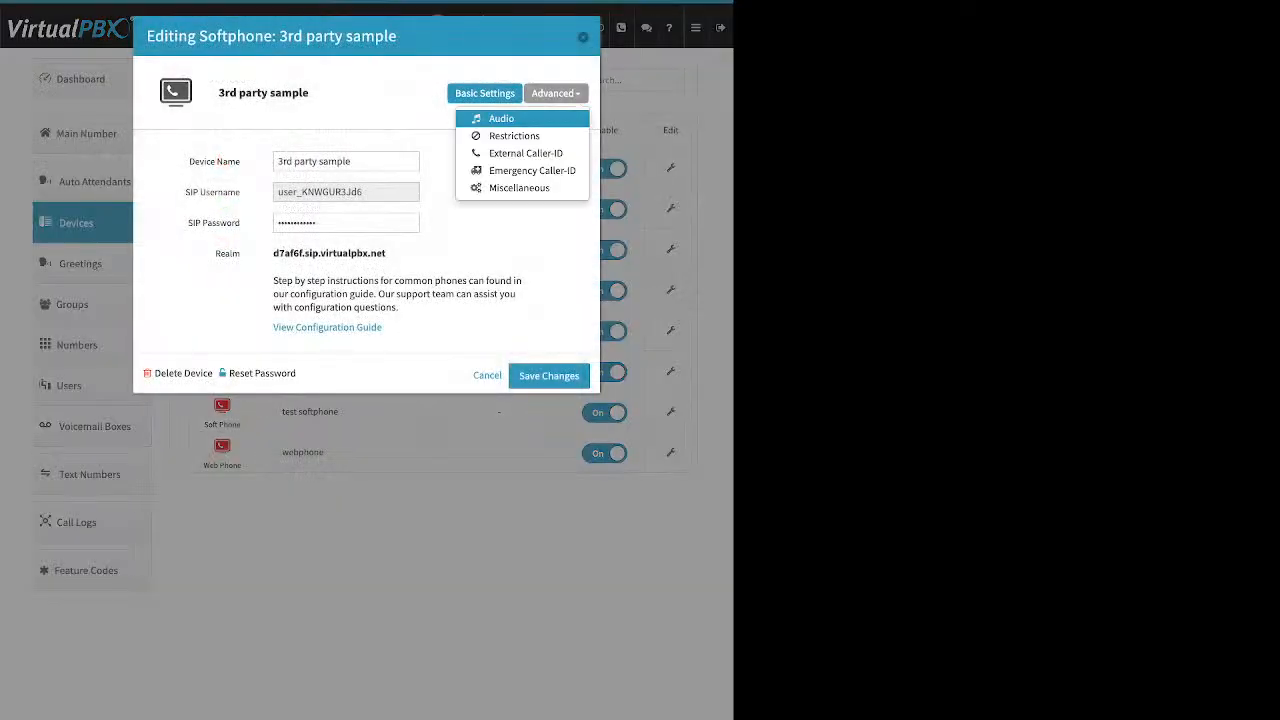
pyautogui.click(532, 170)
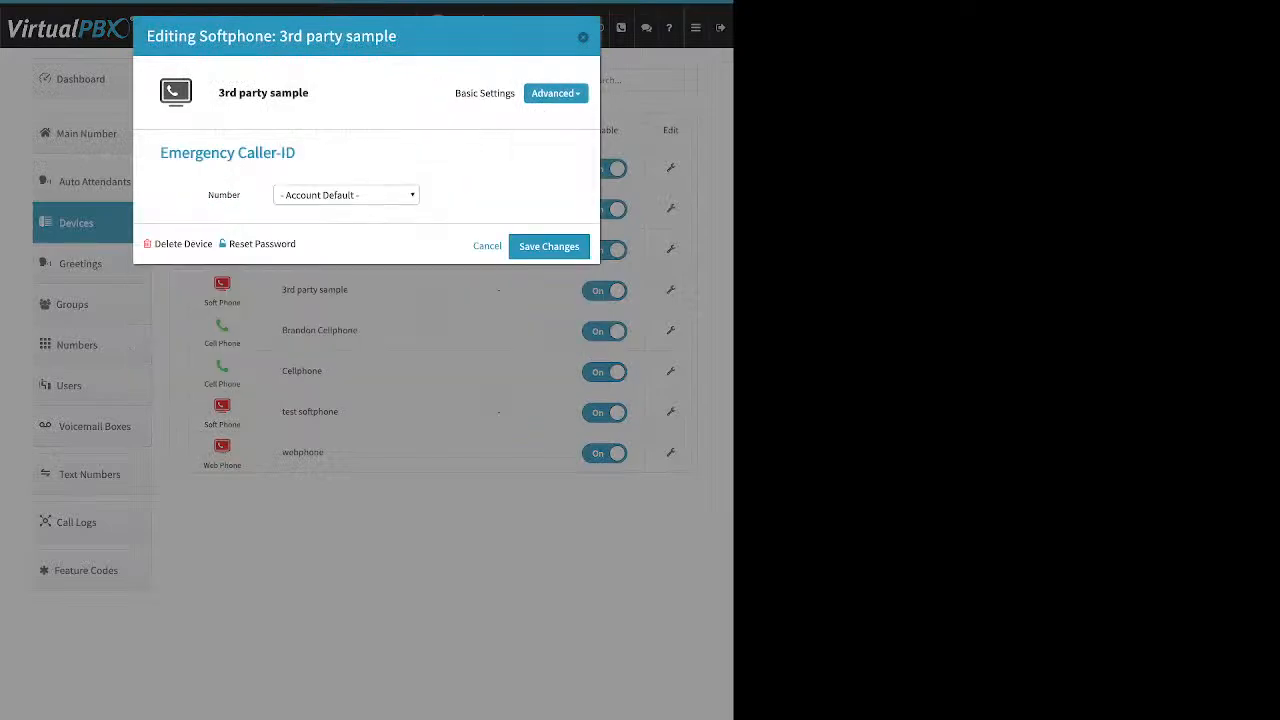
pyautogui.click(346, 195)
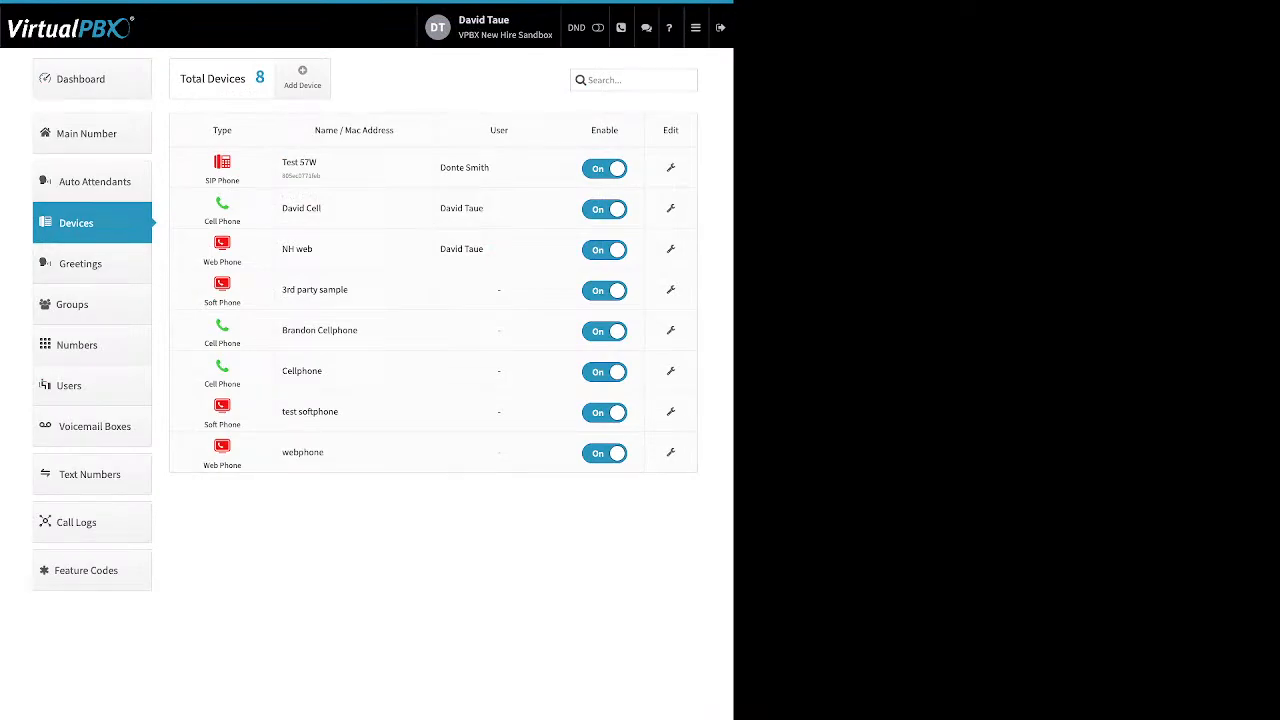
# Step: Start adding a Soft Phone, cancel it, and open the Greetings page
pyautogui.click(302, 78)
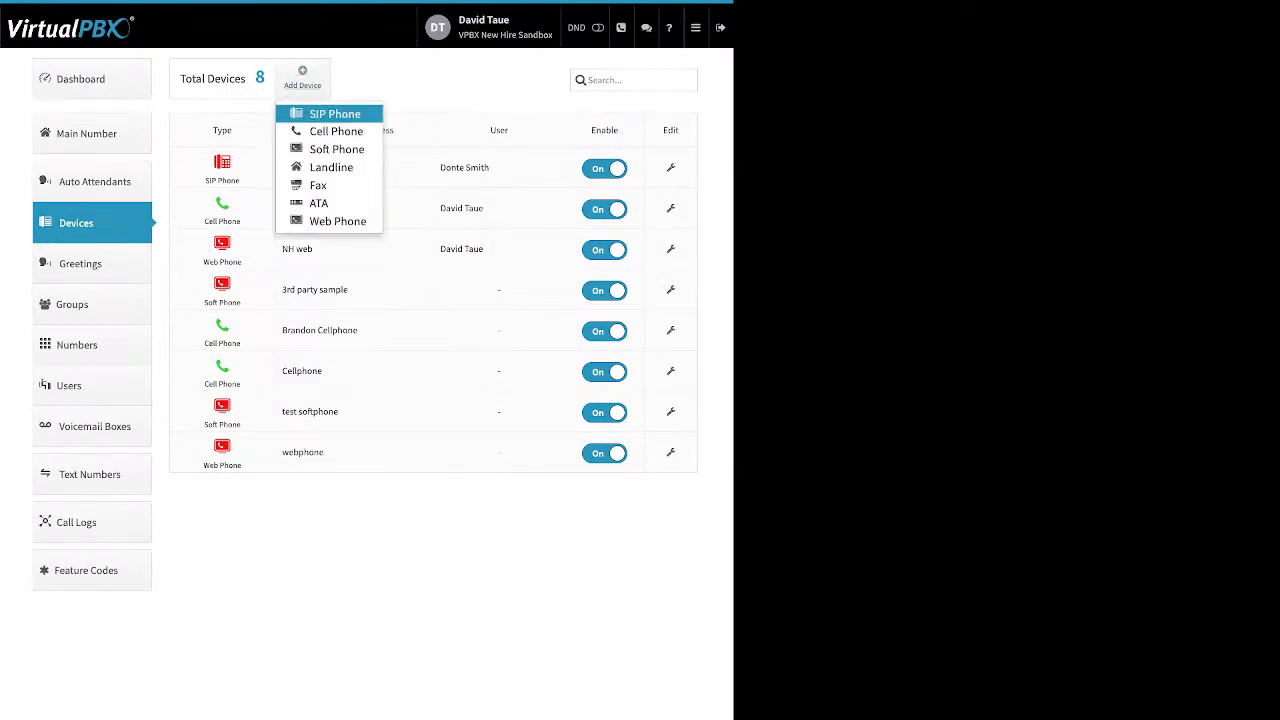
pyautogui.click(333, 149)
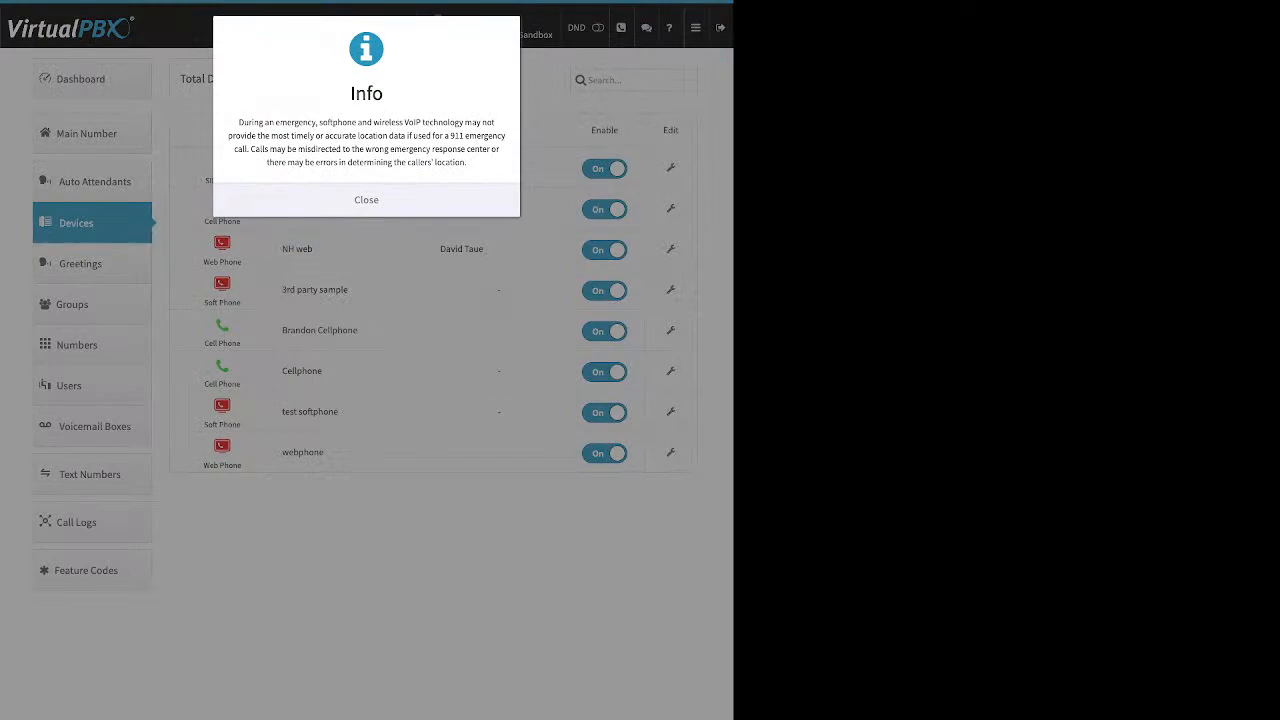
pyautogui.click(366, 200)
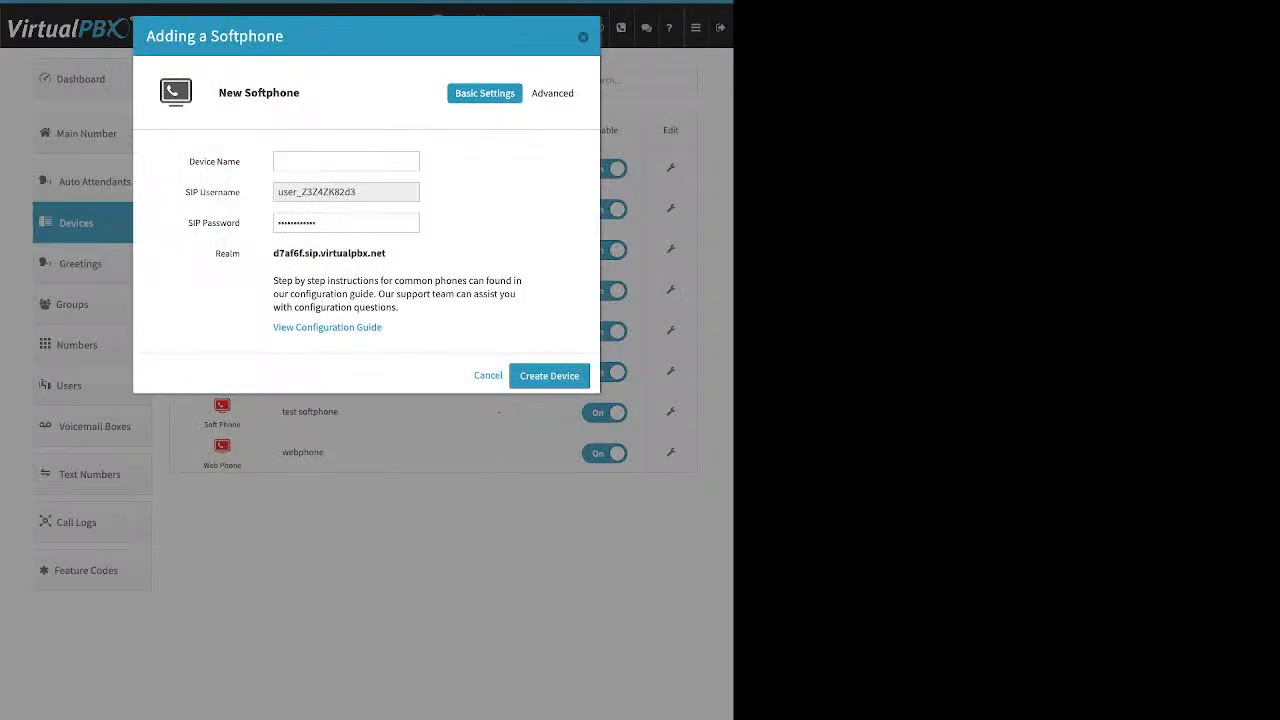
pyautogui.click(583, 37)
pyautogui.click(81, 264)
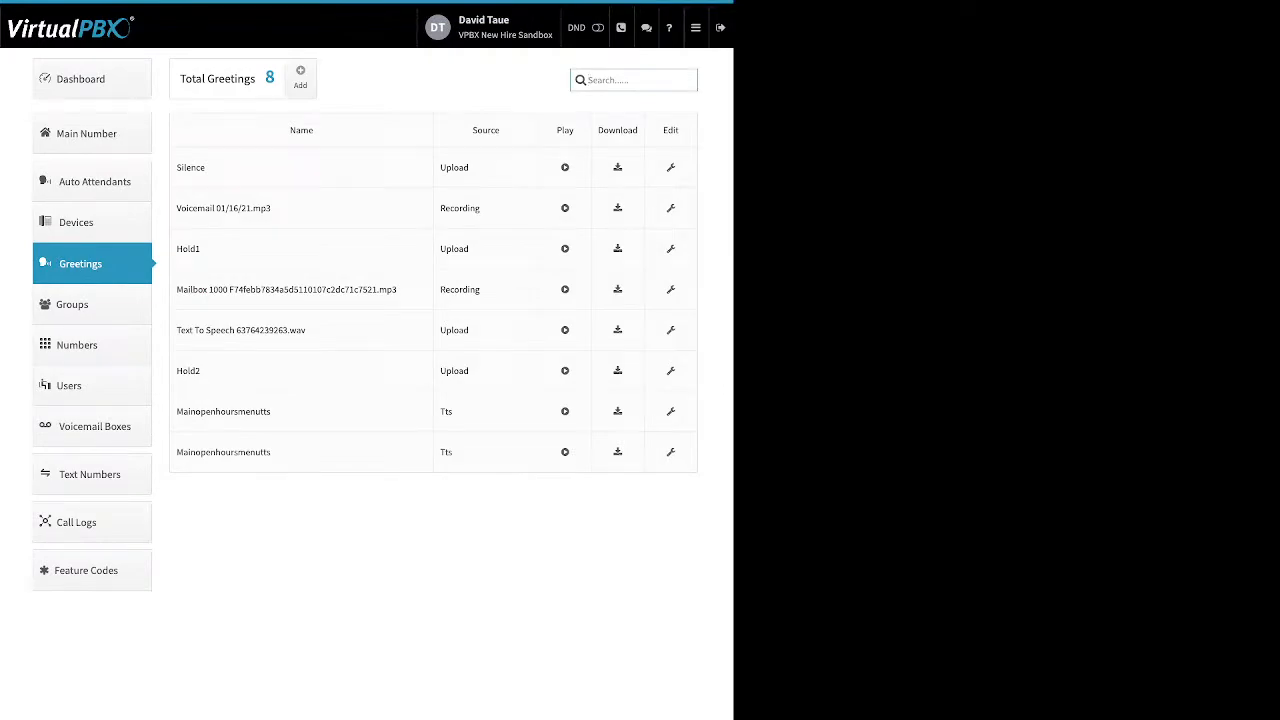
pyautogui.moveTo(482, 209); pyautogui.dragTo(439, 209)
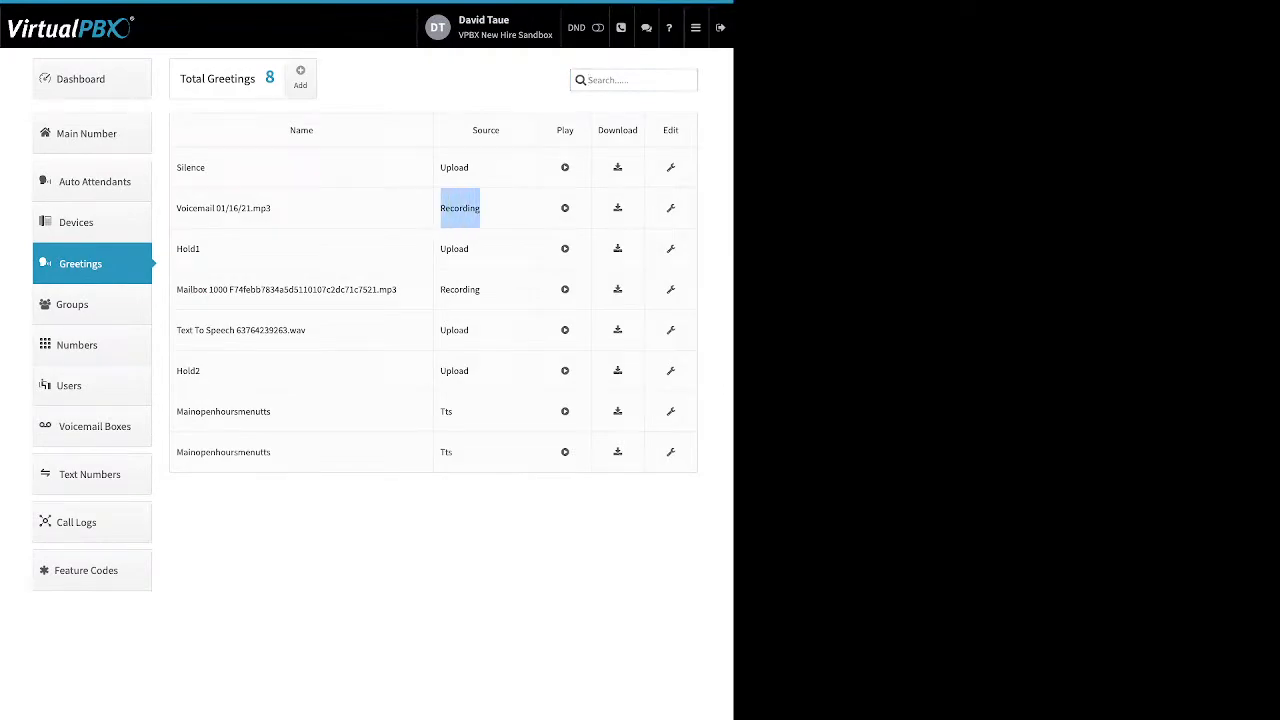
pyautogui.moveTo(470, 249); pyautogui.dragTo(440, 249)
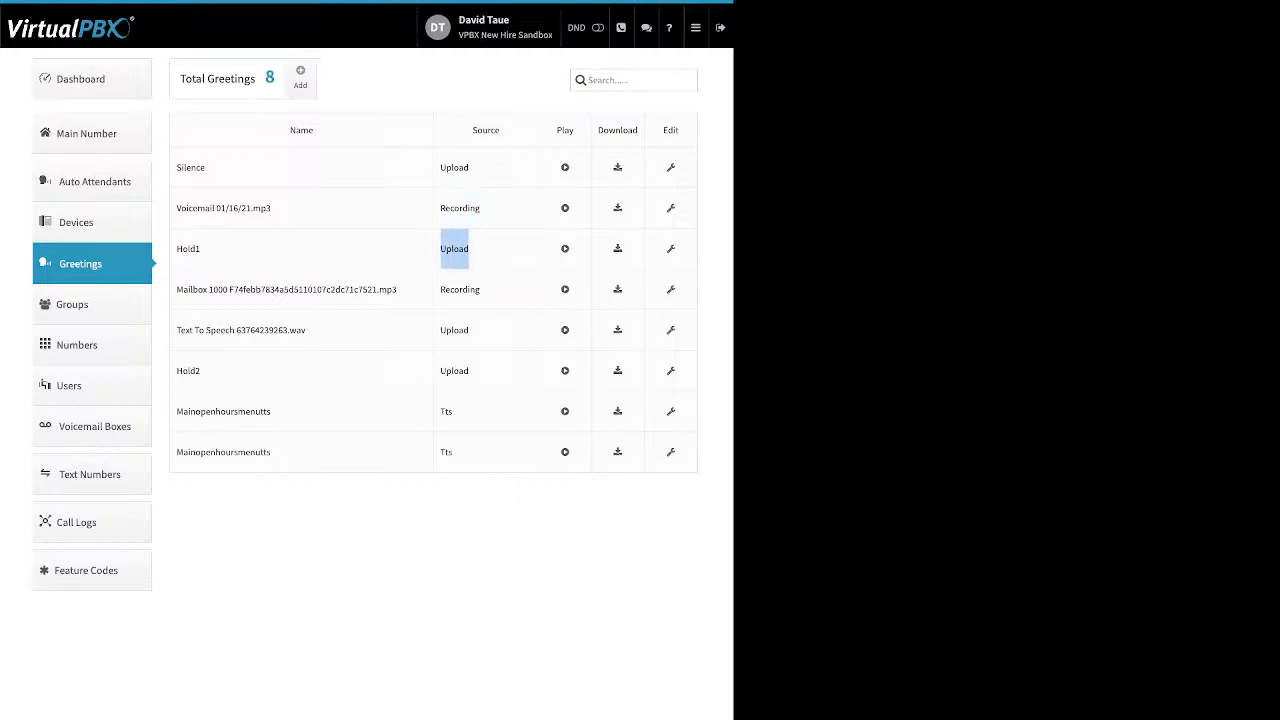
pyautogui.click(455, 249)
pyautogui.moveTo(460, 412); pyautogui.dragTo(440, 412)
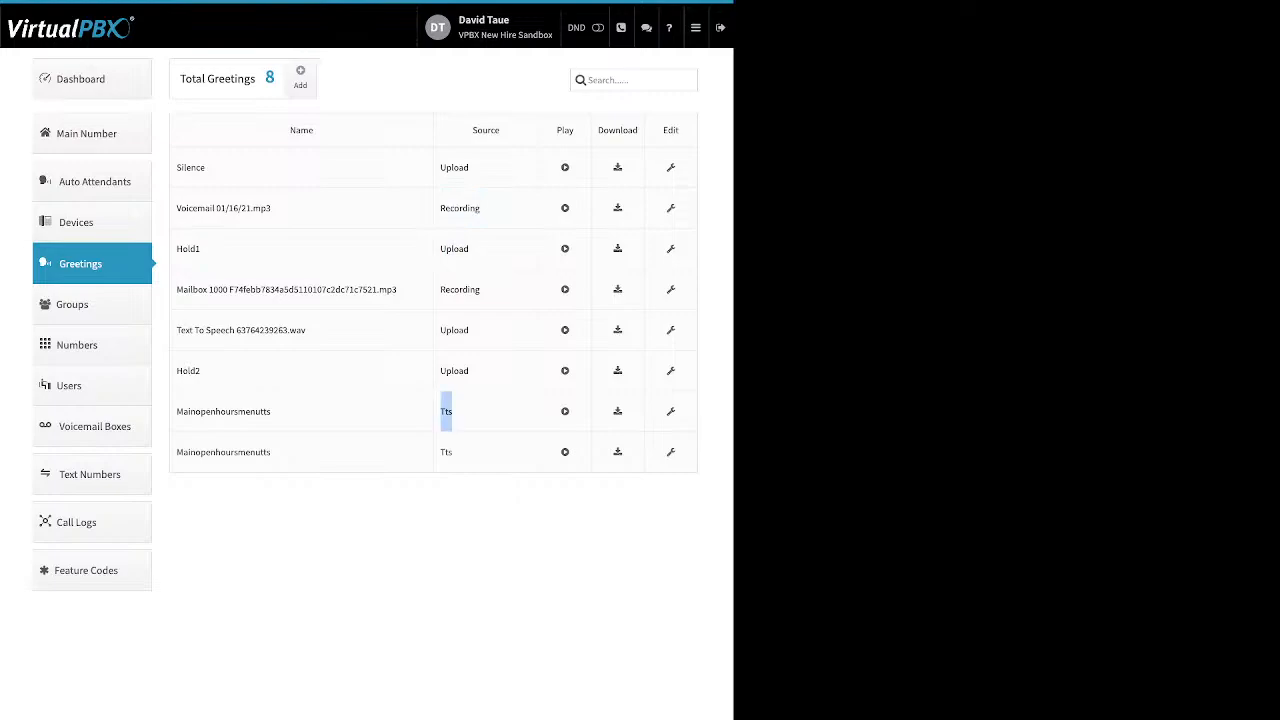
pyautogui.moveTo(271, 452); pyautogui.dragTo(183, 452)
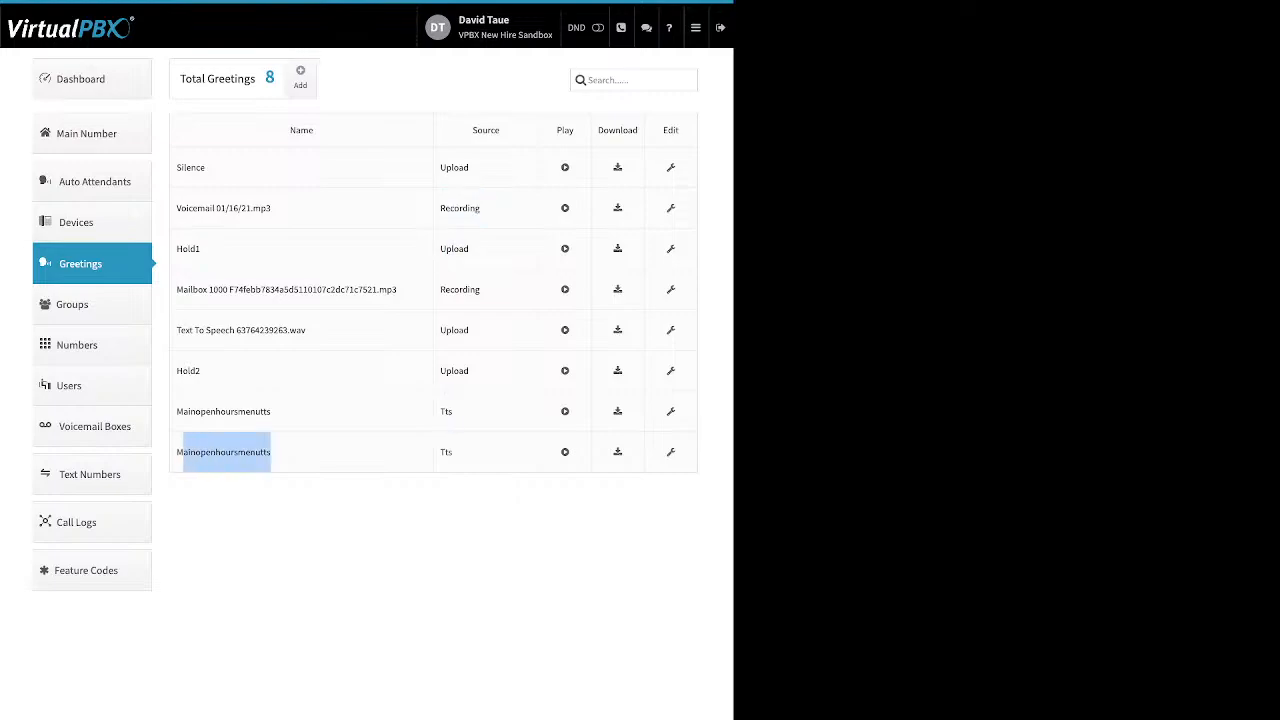
pyautogui.moveTo(271, 411); pyautogui.dragTo(183, 411)
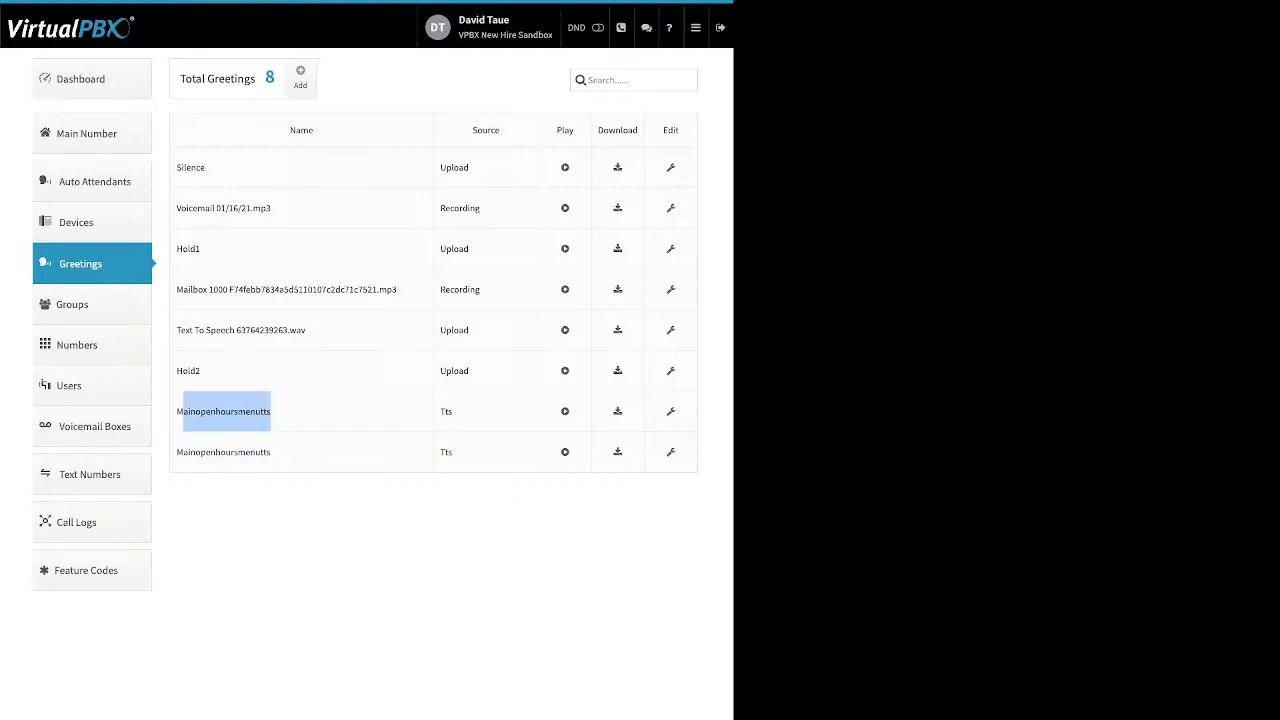
pyautogui.click(220, 411)
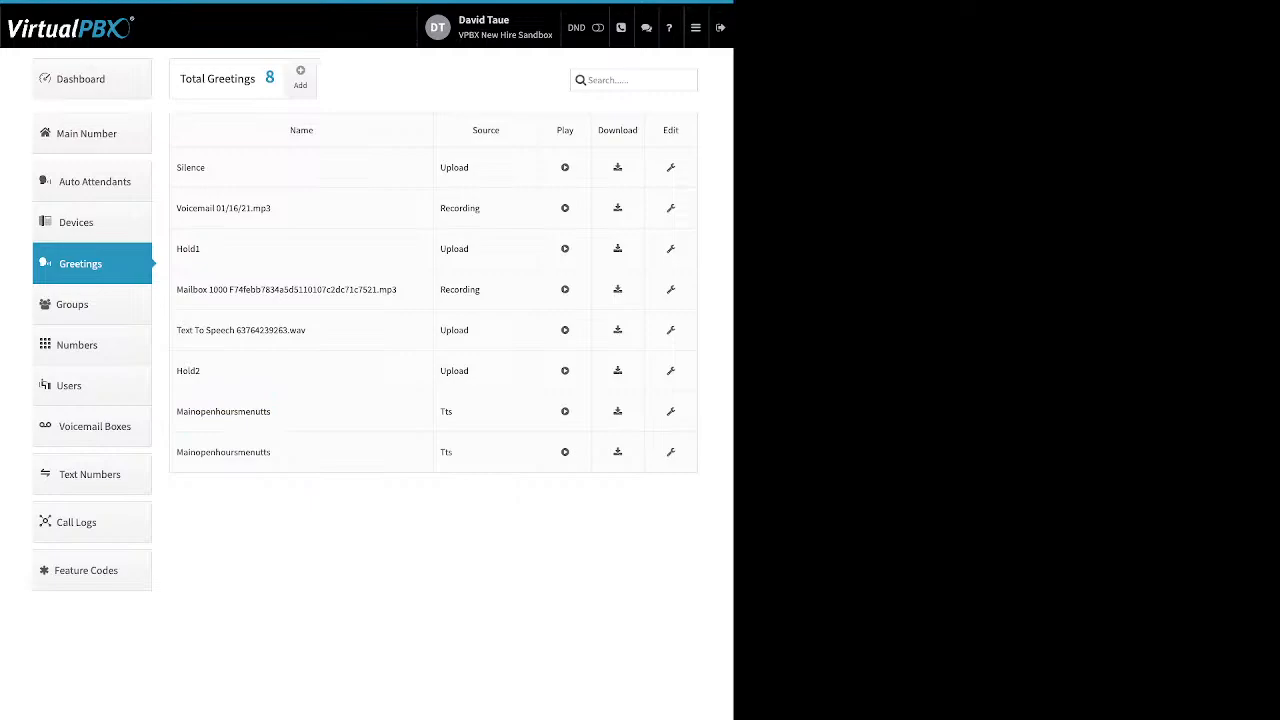
pyautogui.moveTo(574, 130); pyautogui.dragTo(562, 130)
pyautogui.moveTo(639, 130); pyautogui.dragTo(598, 130)
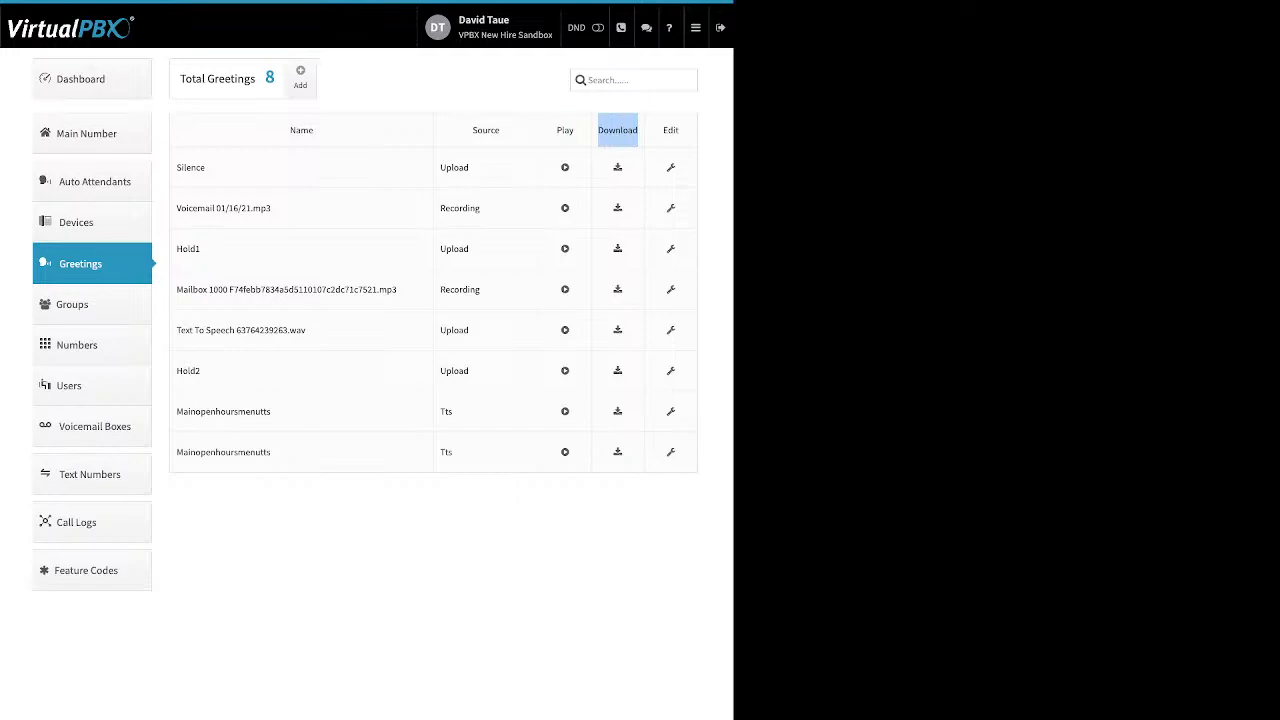
# Step: Change the last Mainopenhoursmenutts greeting's name to 'Maingreeting Test?' and save
pyautogui.click(671, 452)
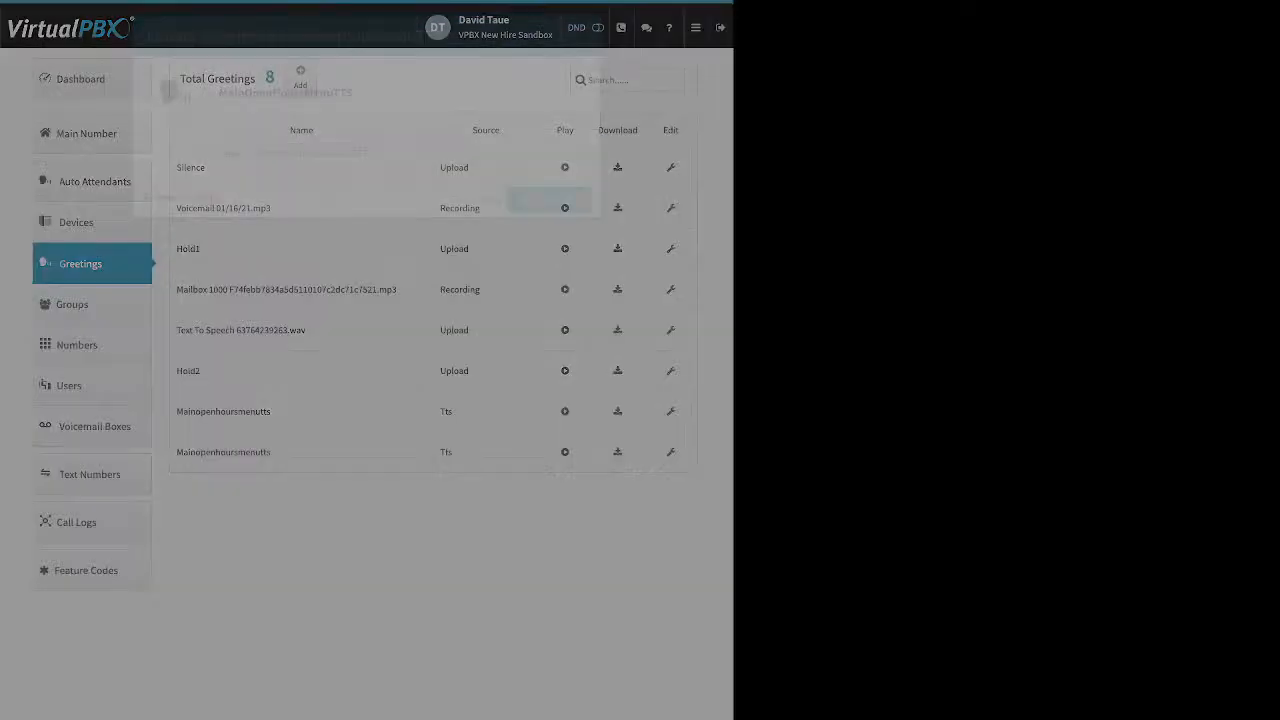
pyautogui.click(369, 153)
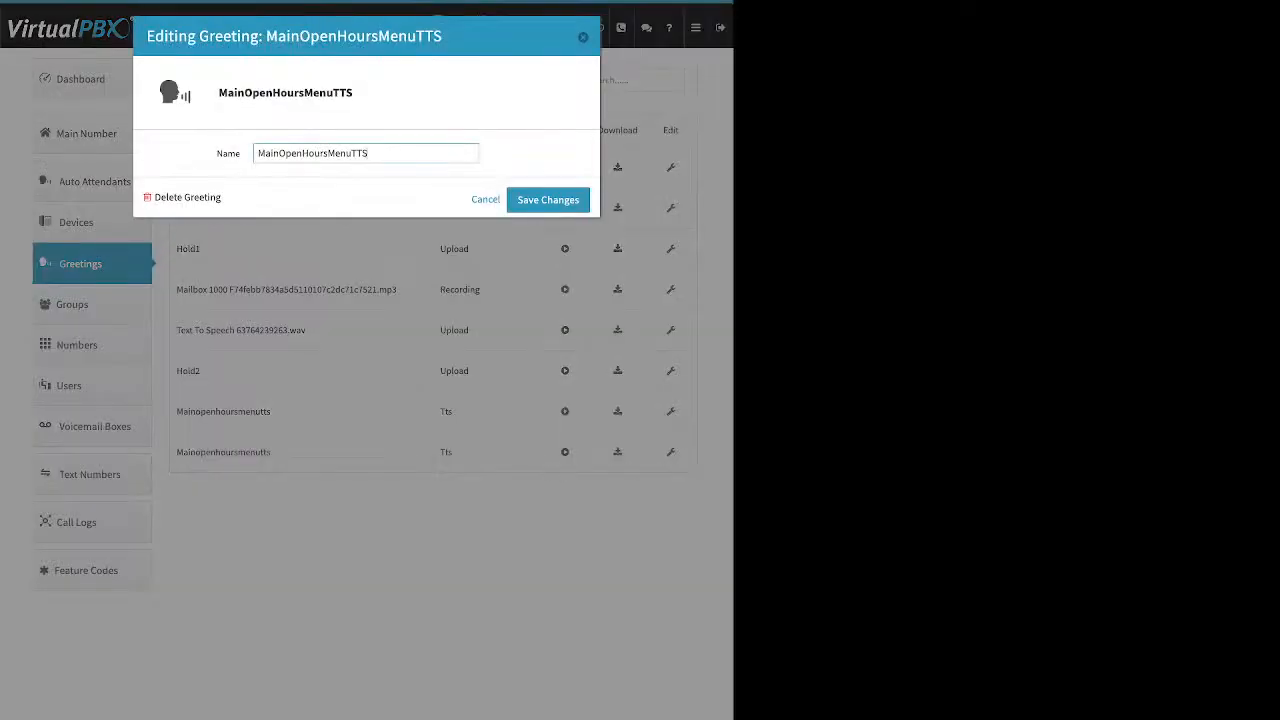
pyautogui.moveTo(369, 153); pyautogui.dragTo(258, 153)
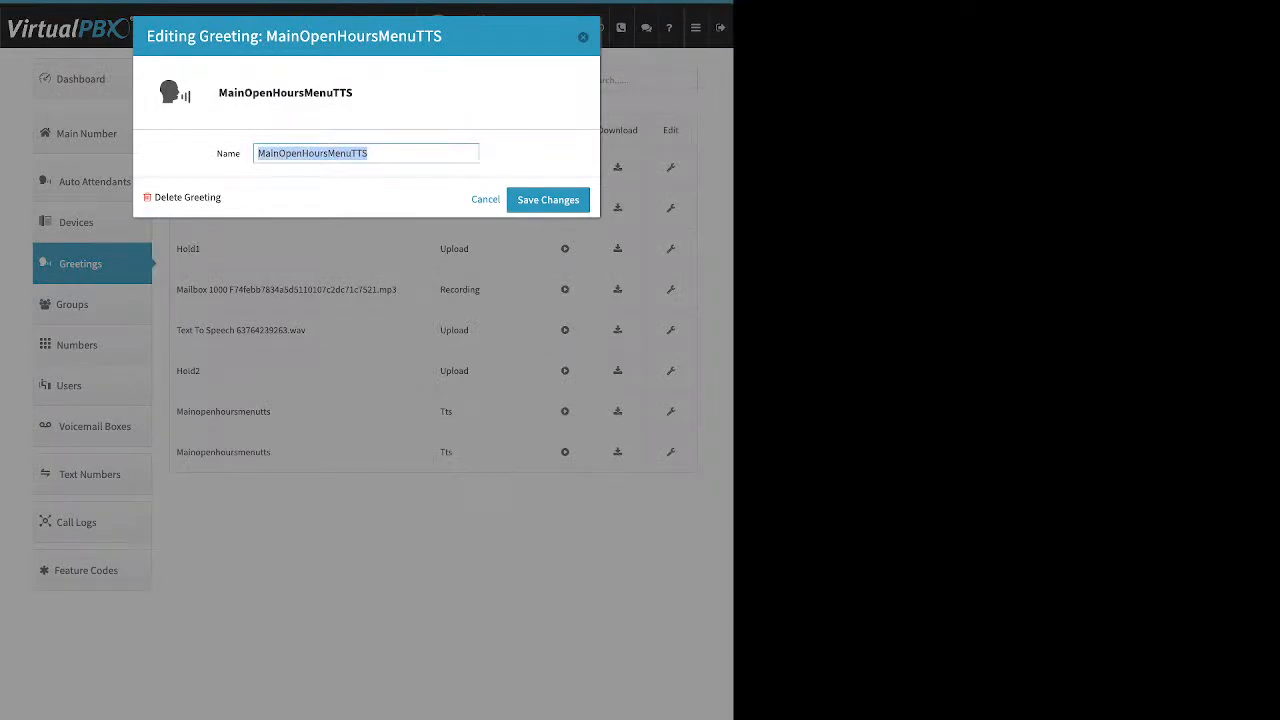
pyautogui.write('Maingr')
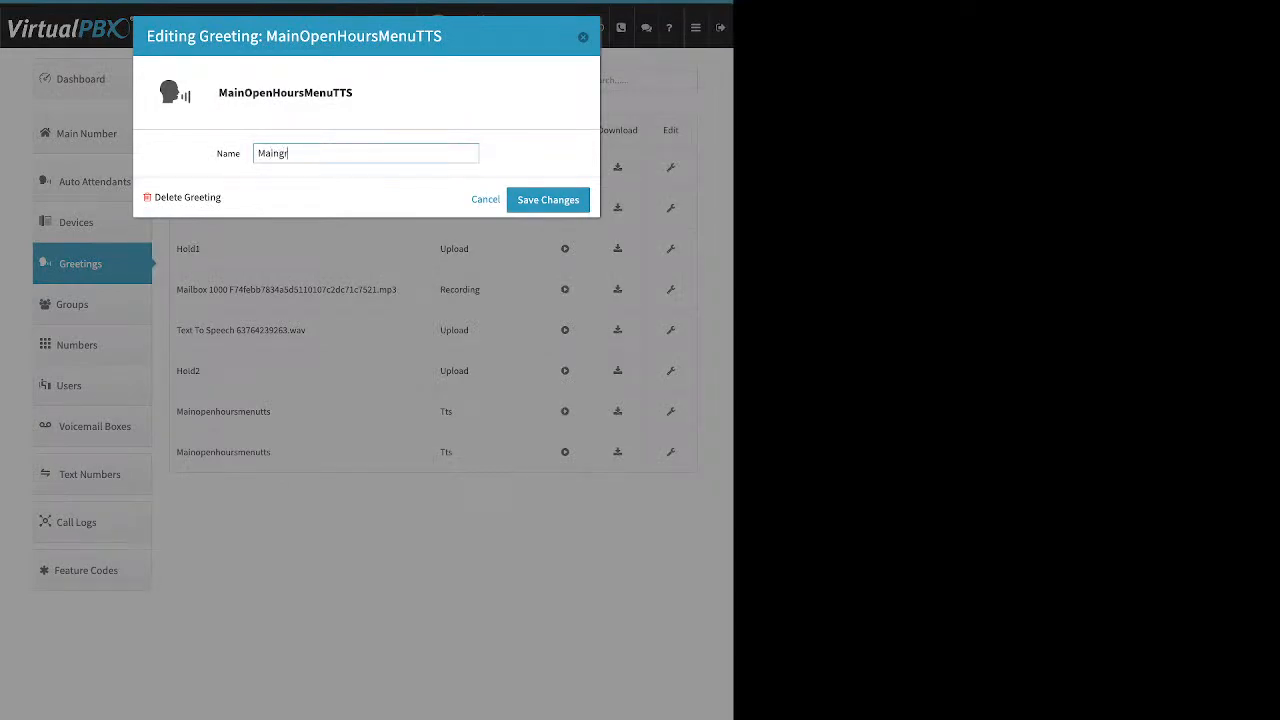
pyautogui.write('reeting test?')
pyautogui.moveTo(221, 197); pyautogui.dragTo(175, 197)
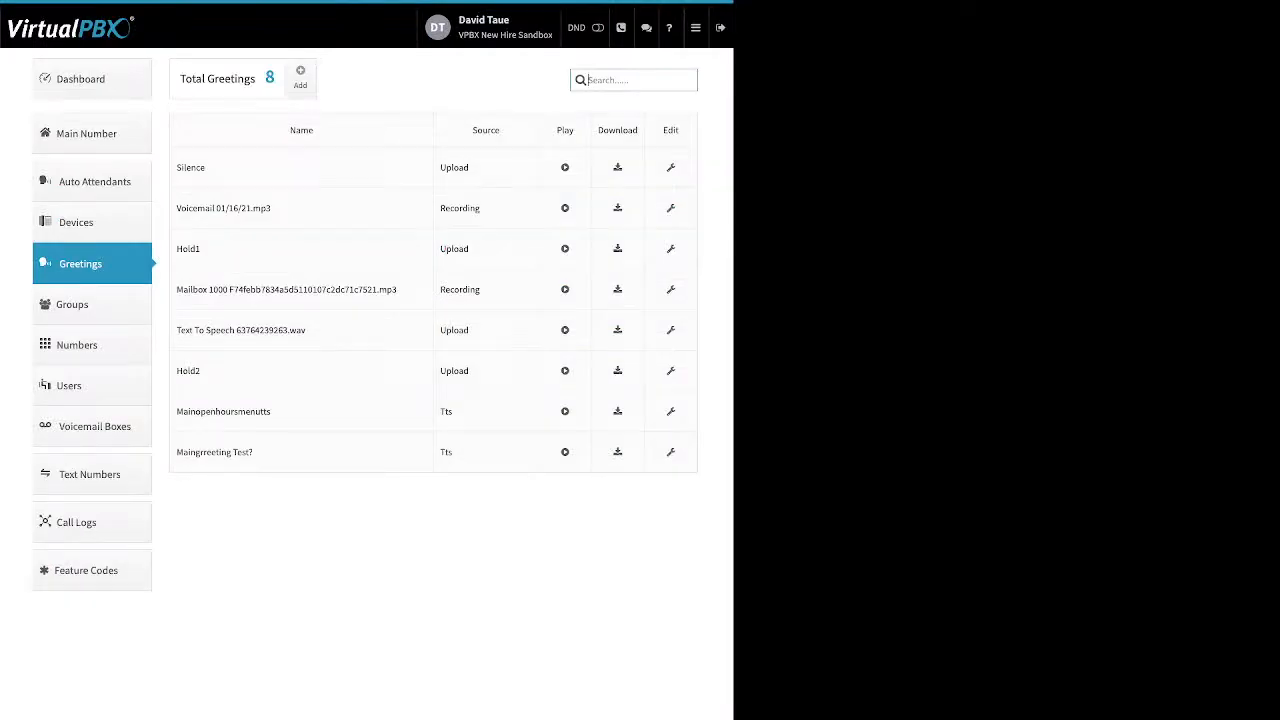
# Step: Browse the in-use phone numbers, then switch to the Spare Numbers list
pyautogui.click(91, 345)
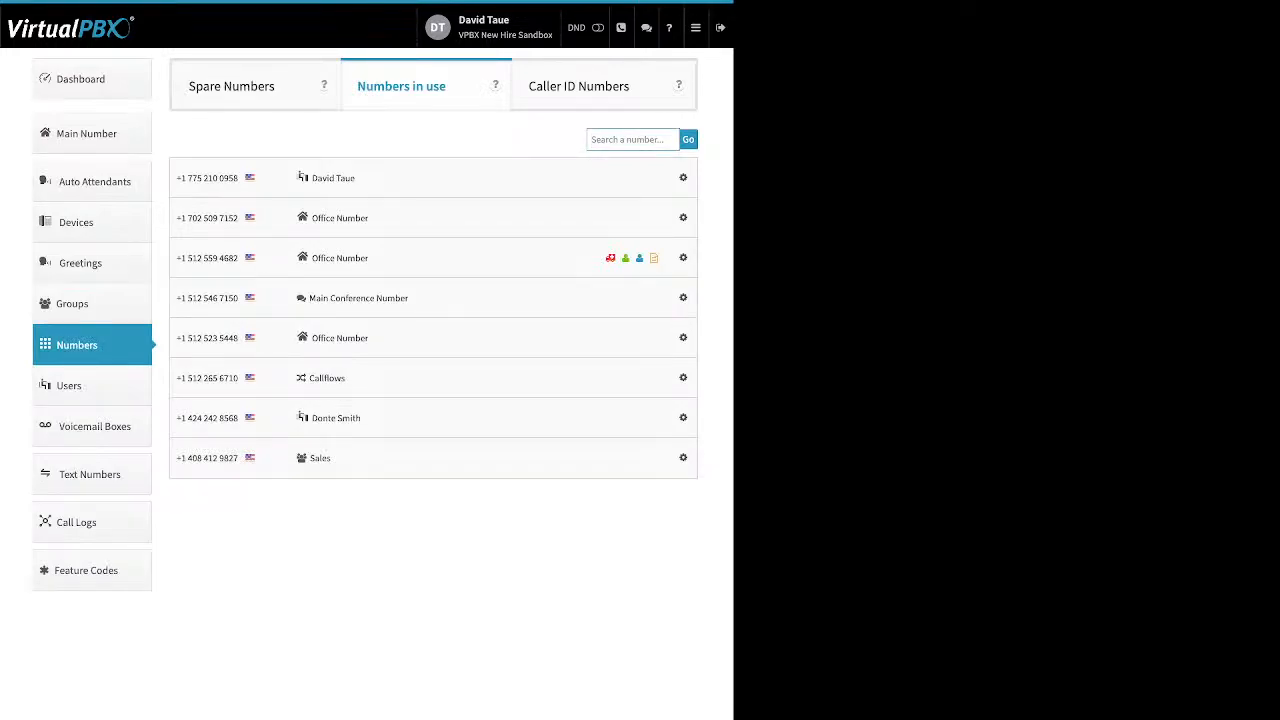
pyautogui.click(683, 178)
pyautogui.click(232, 86)
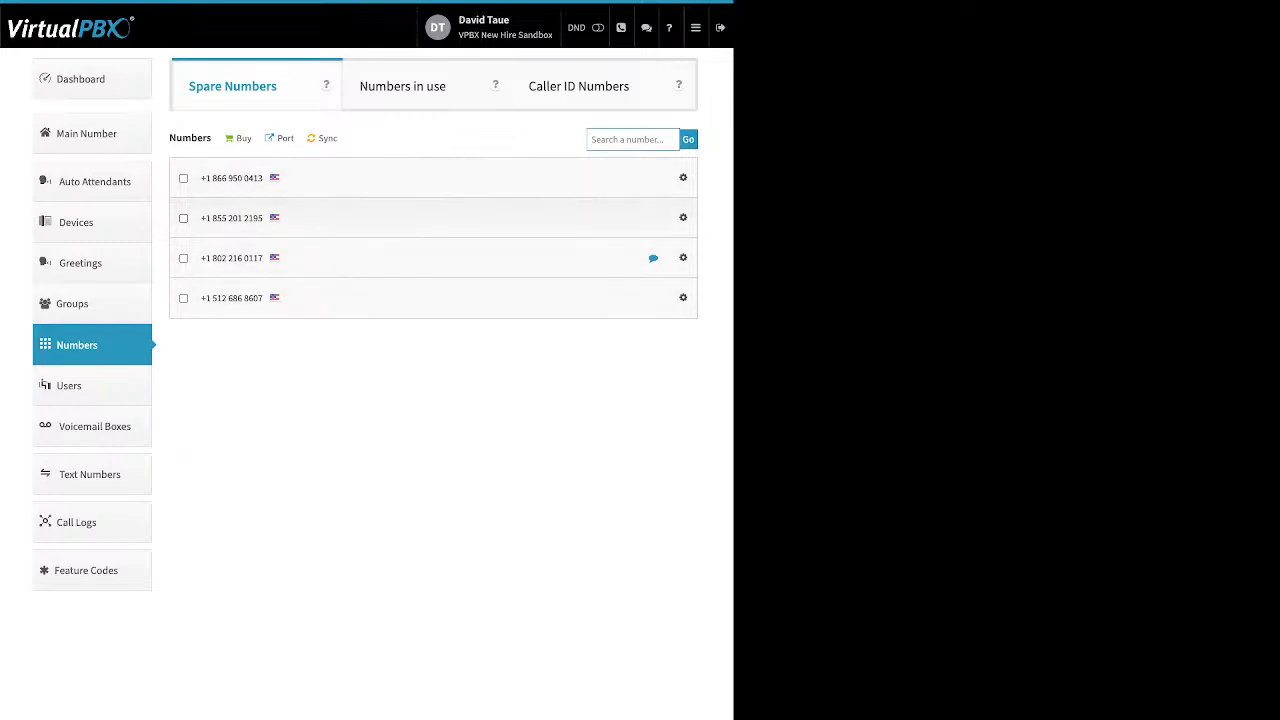
# Step: Delete the first two spare numbers and open the Port requests page
pyautogui.click(183, 218)
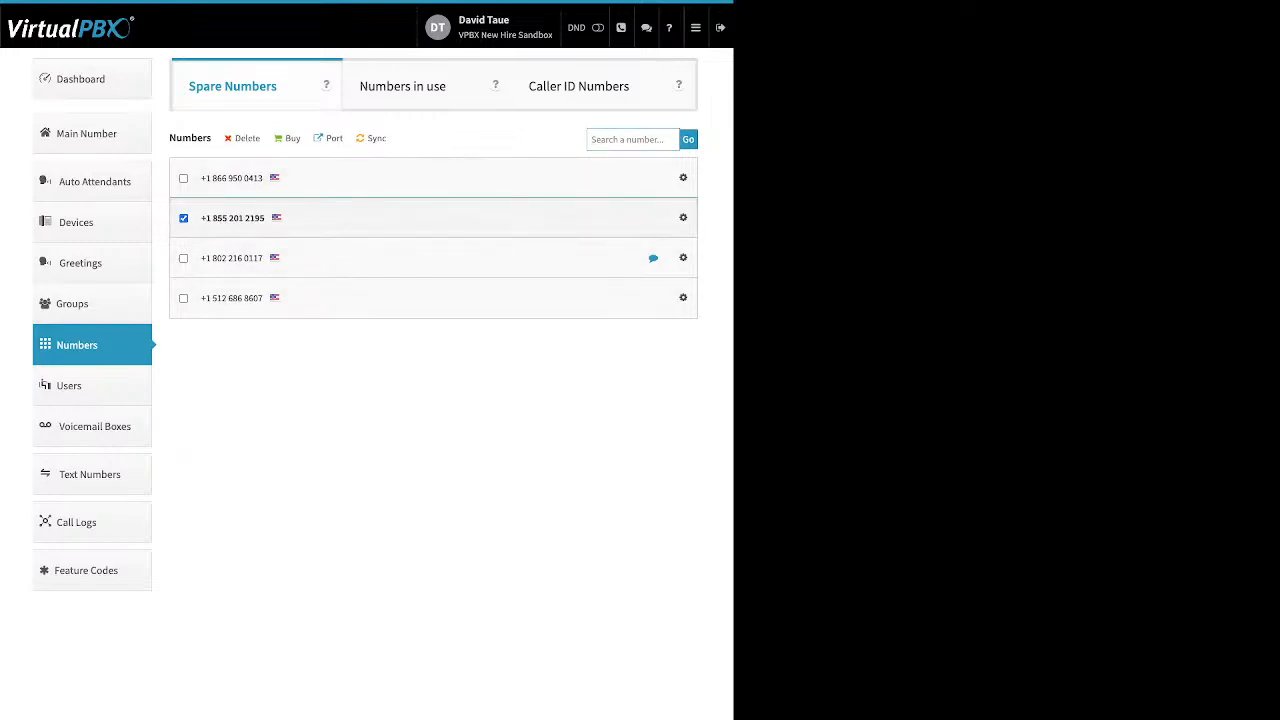
pyautogui.click(183, 178)
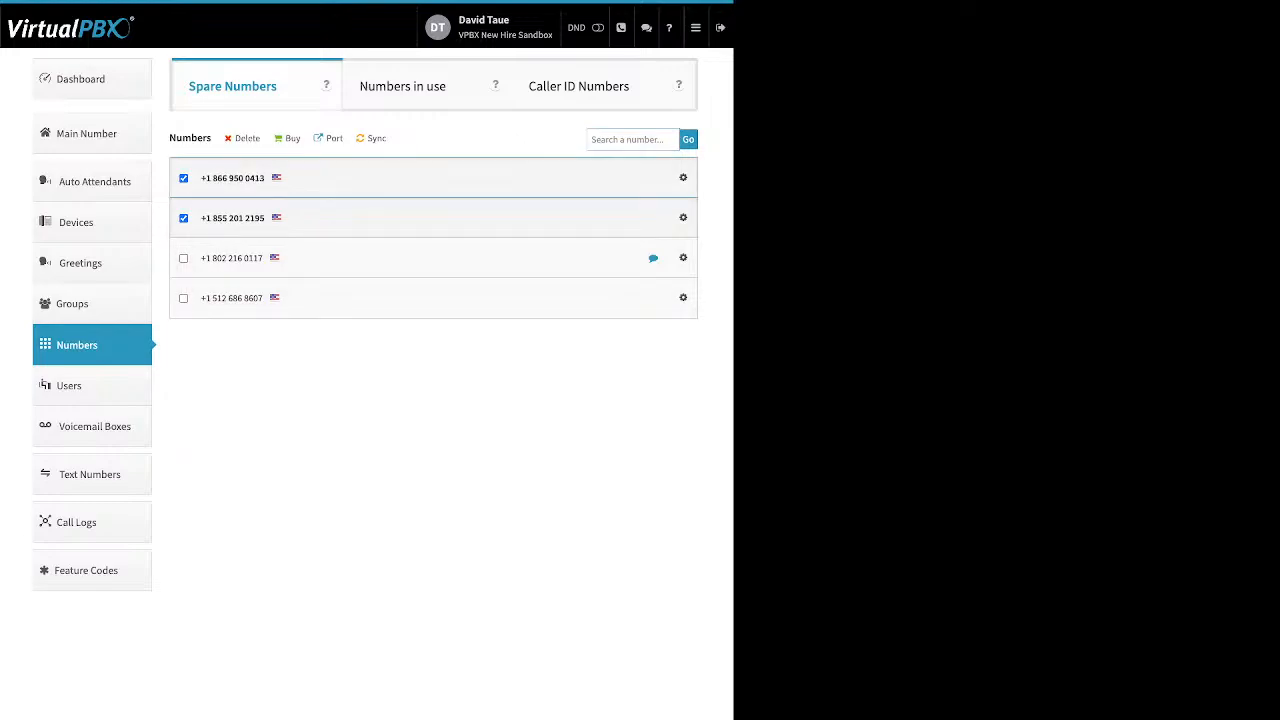
pyautogui.moveTo(261, 139); pyautogui.dragTo(234, 139)
pyautogui.click(247, 138)
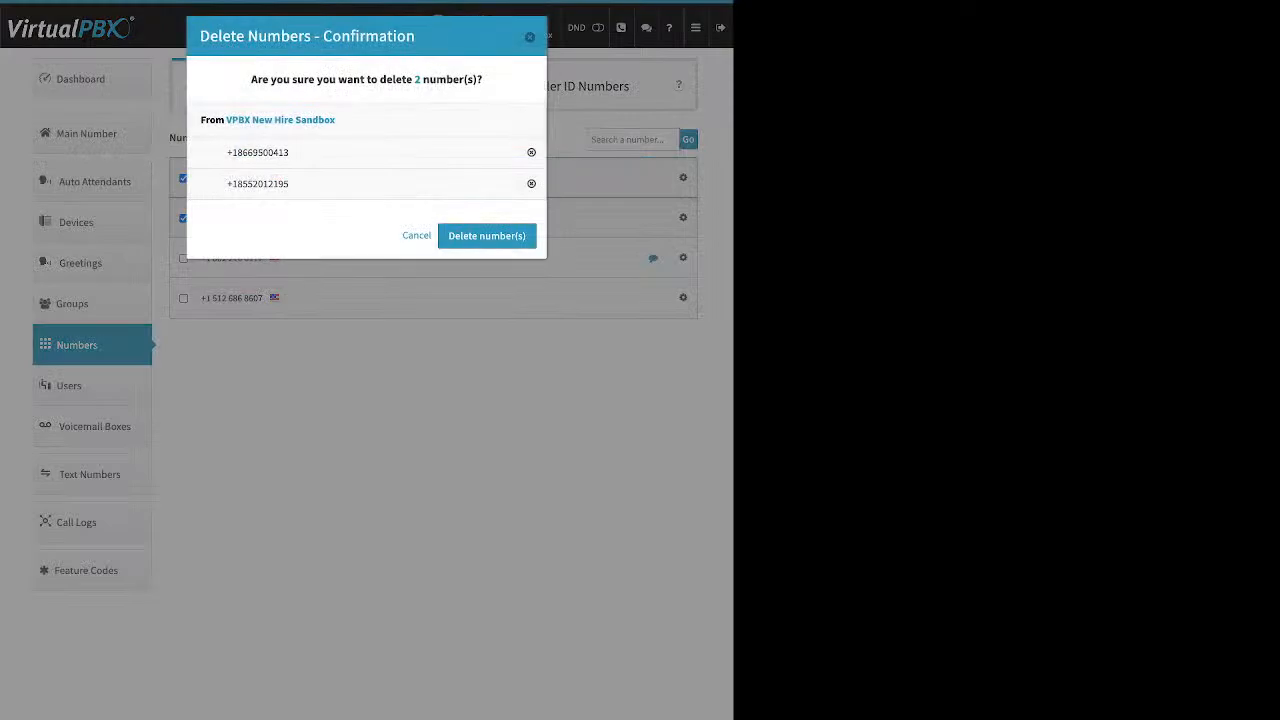
pyautogui.click(487, 235)
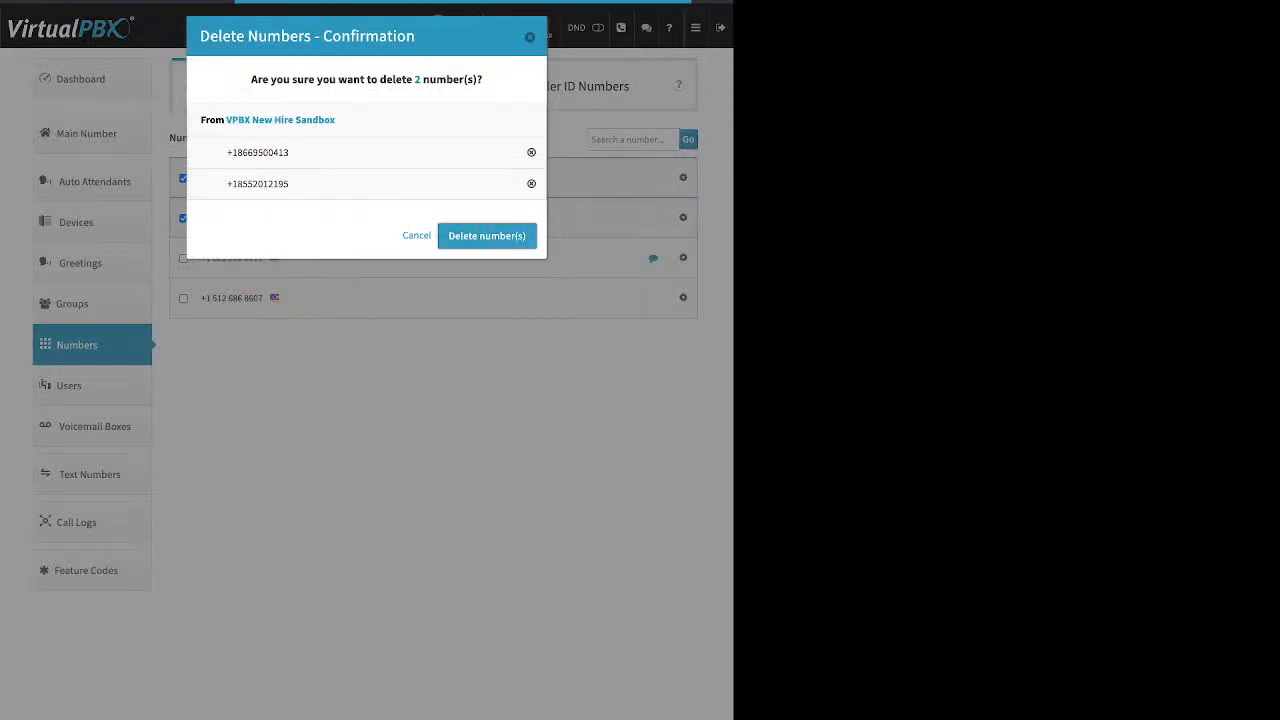
pyautogui.click(366, 384)
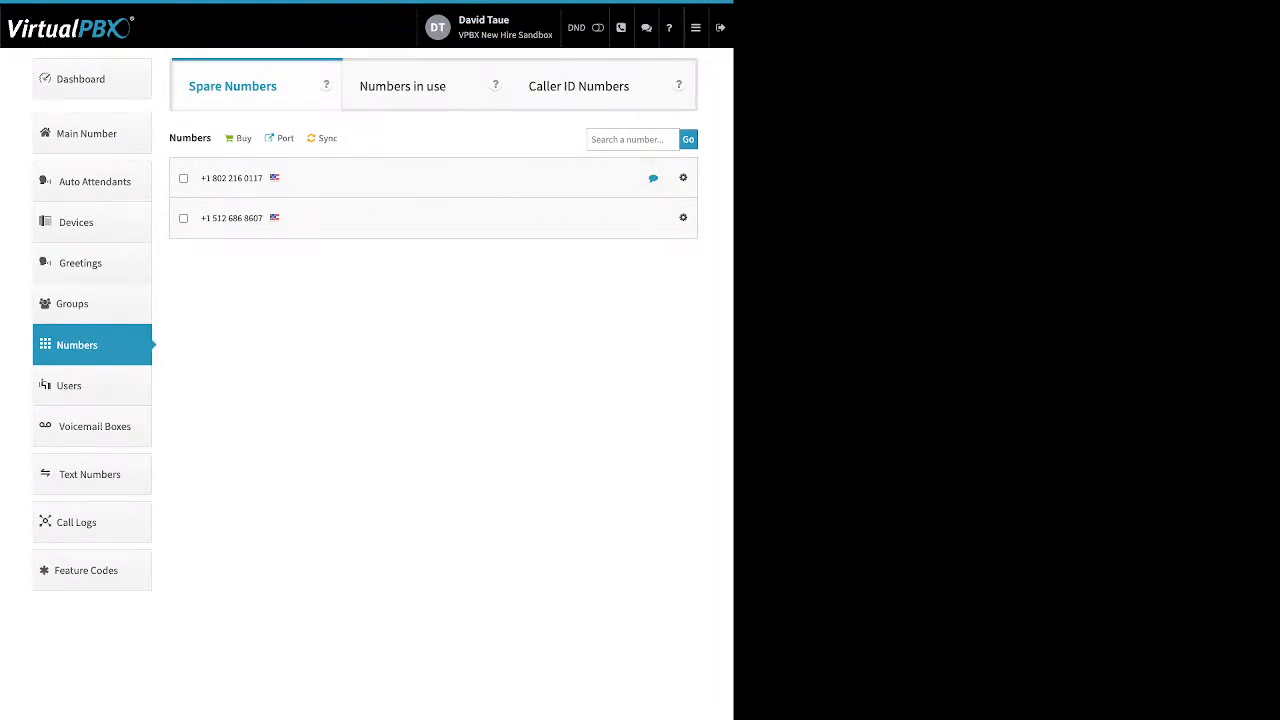
pyautogui.doubleClick(244, 138)
pyautogui.doubleClick(285, 138)
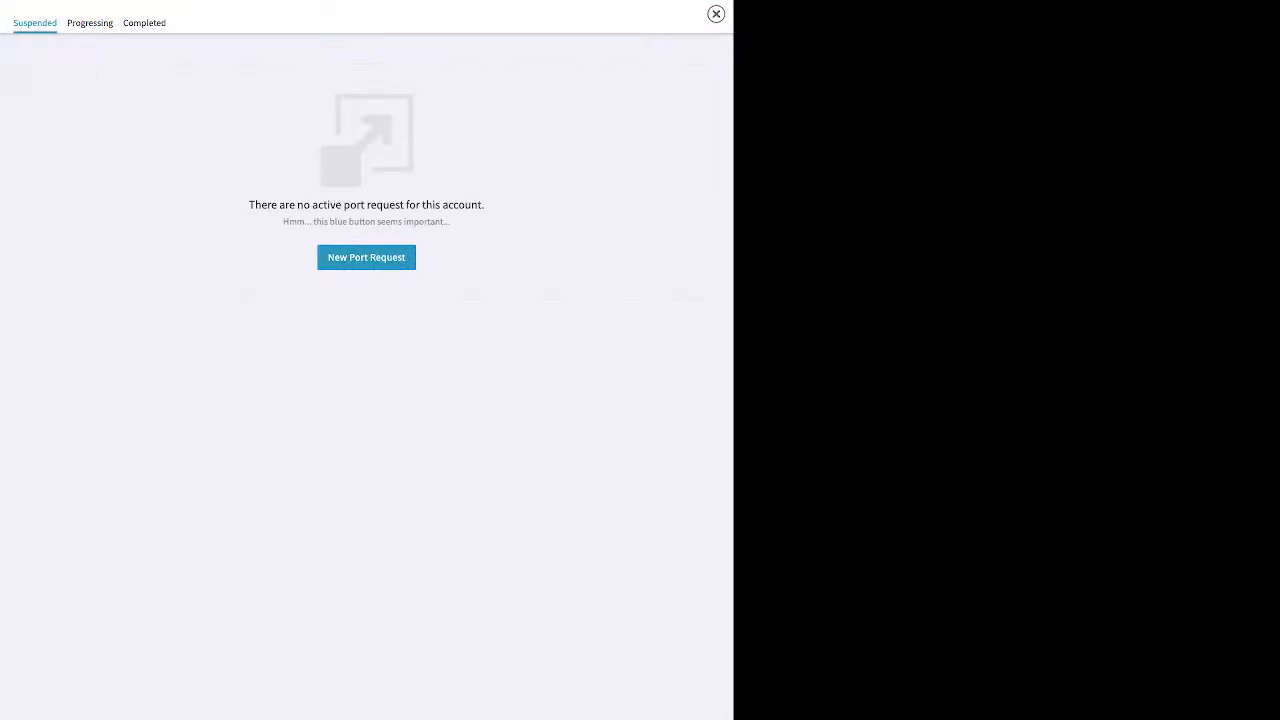
# Step: Create port request 'test' for U.S. Local Numbers and advance to ownership verification
pyautogui.click(366, 258)
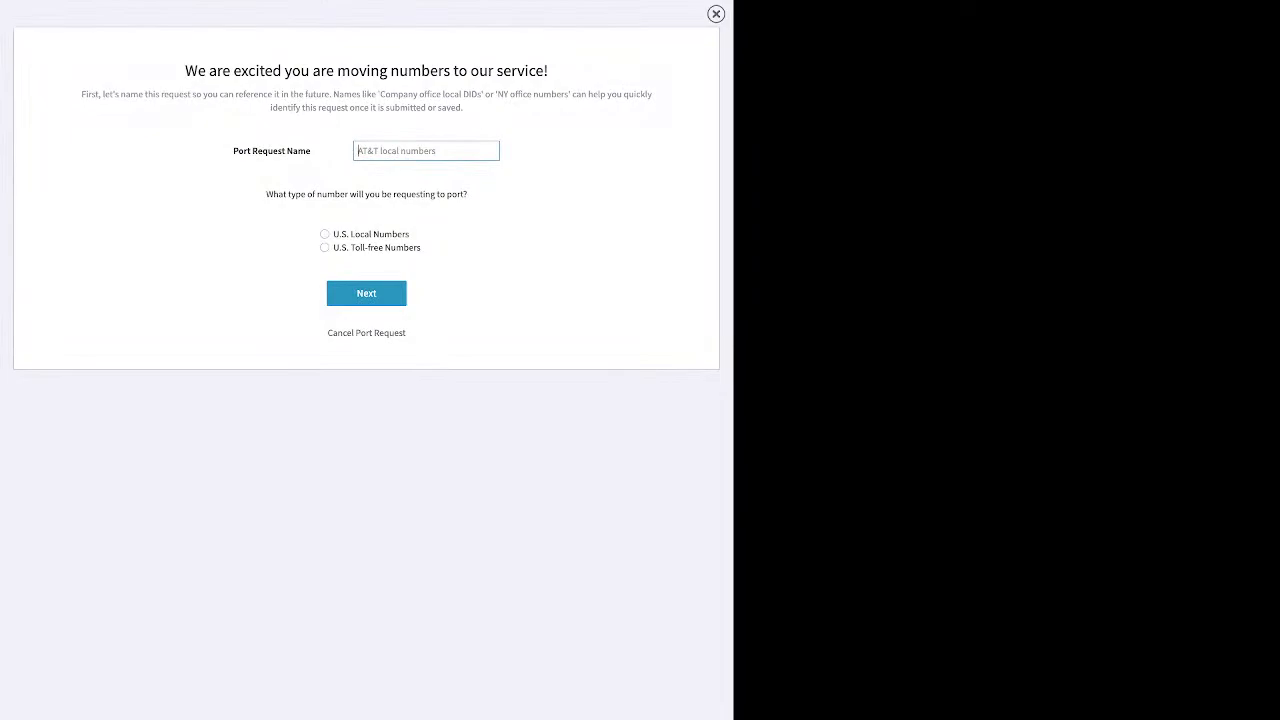
pyautogui.write('test')
pyautogui.click(325, 234)
pyautogui.click(366, 293)
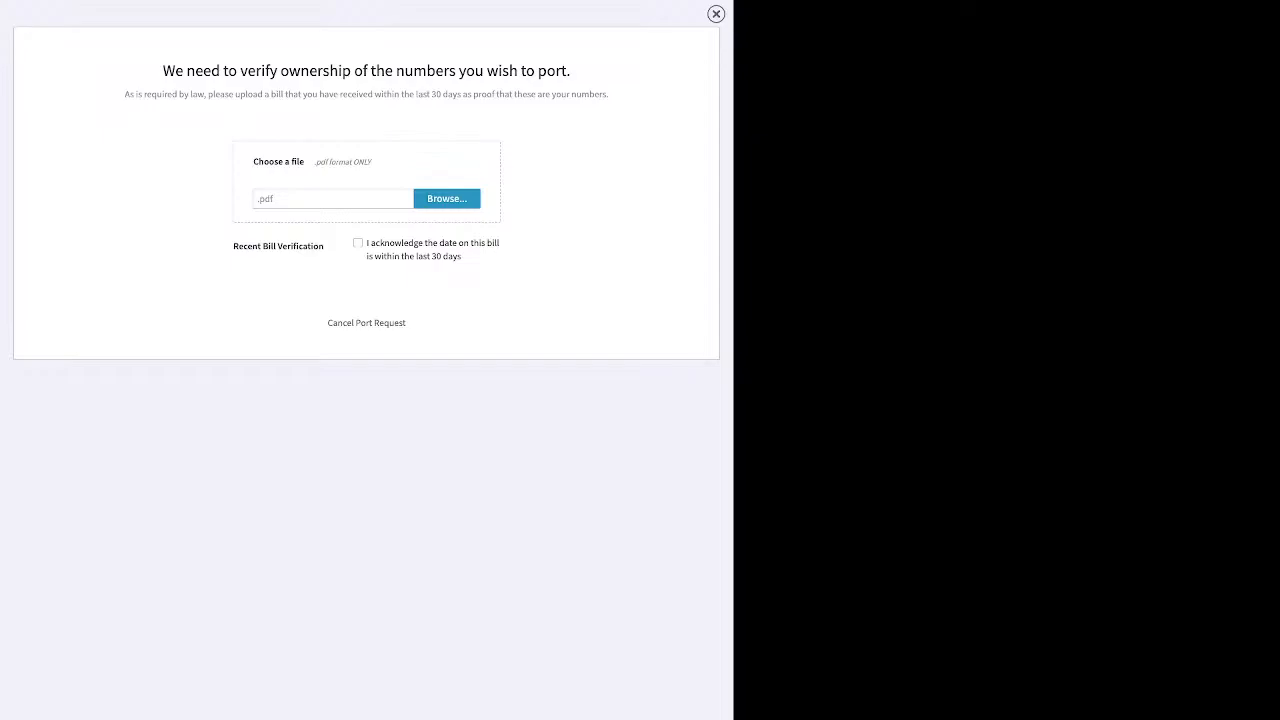
# Step: Close the port request overlay to return to the Spare Numbers list
pyautogui.click(716, 14)
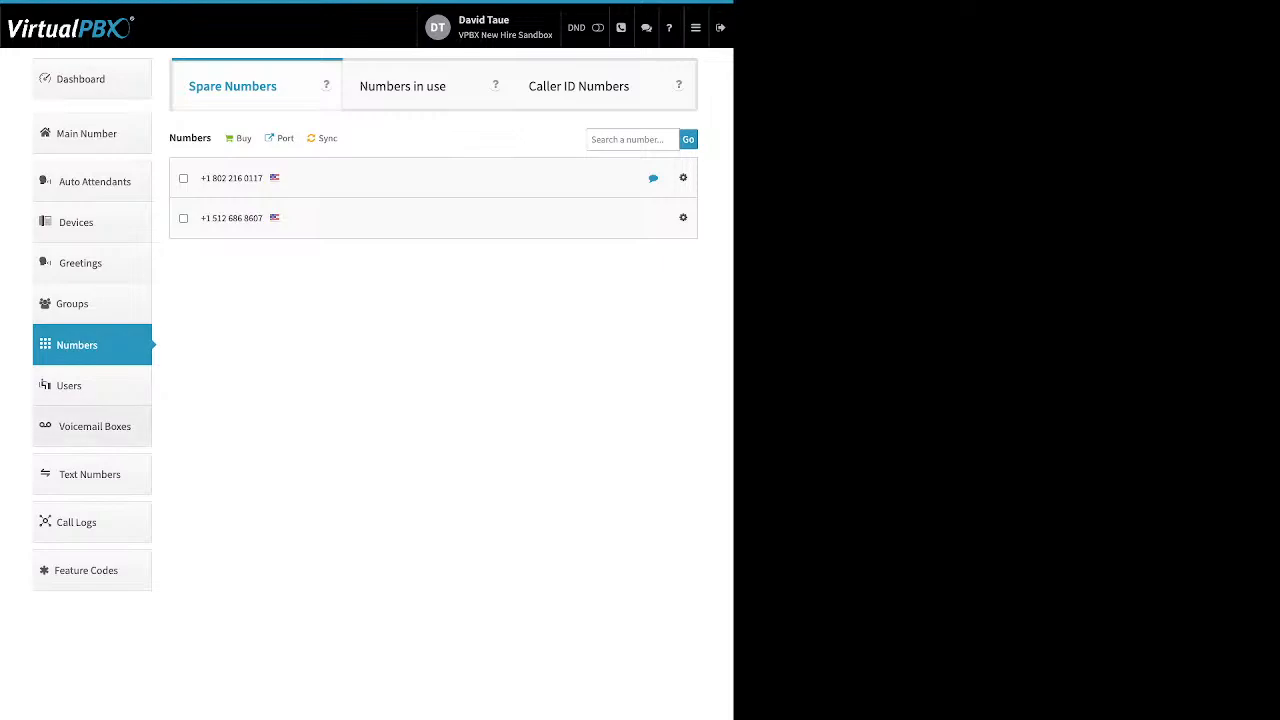
# Step: In Voicemail Boxes, abandon a new-box form and open the Support box for editing
pyautogui.click(94, 427)
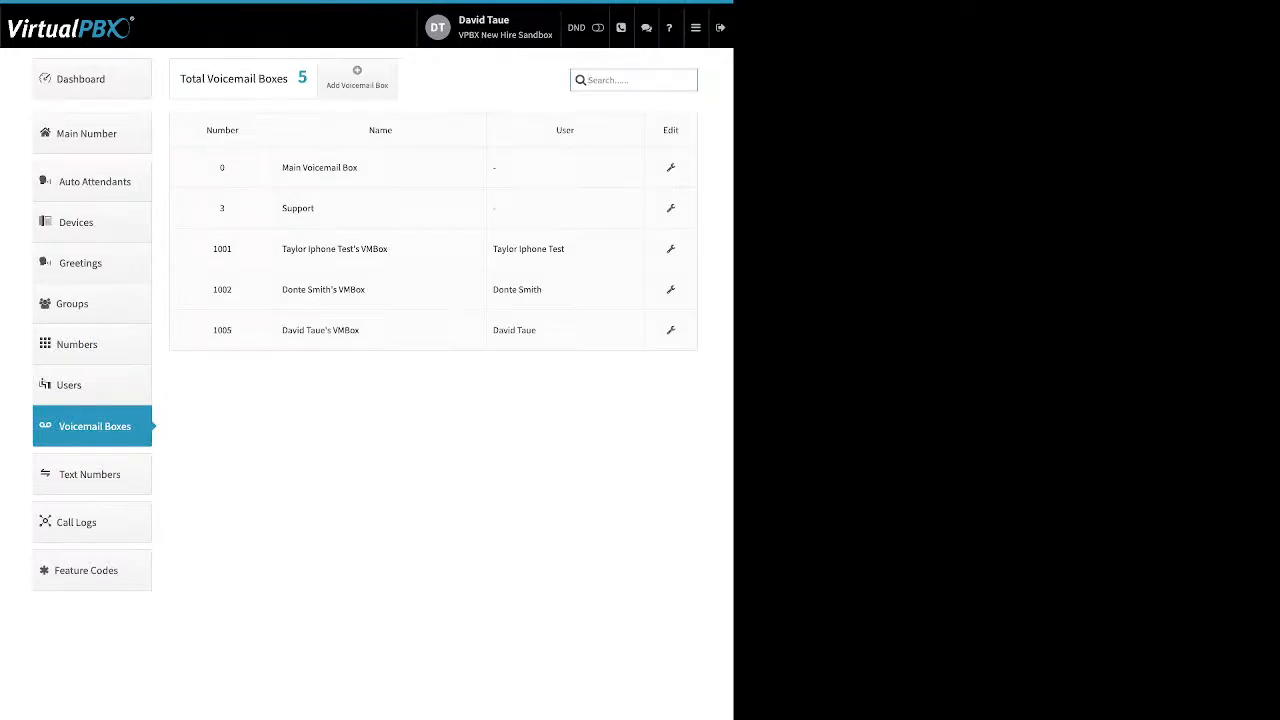
pyautogui.moveTo(575, 130); pyautogui.dragTo(562, 130)
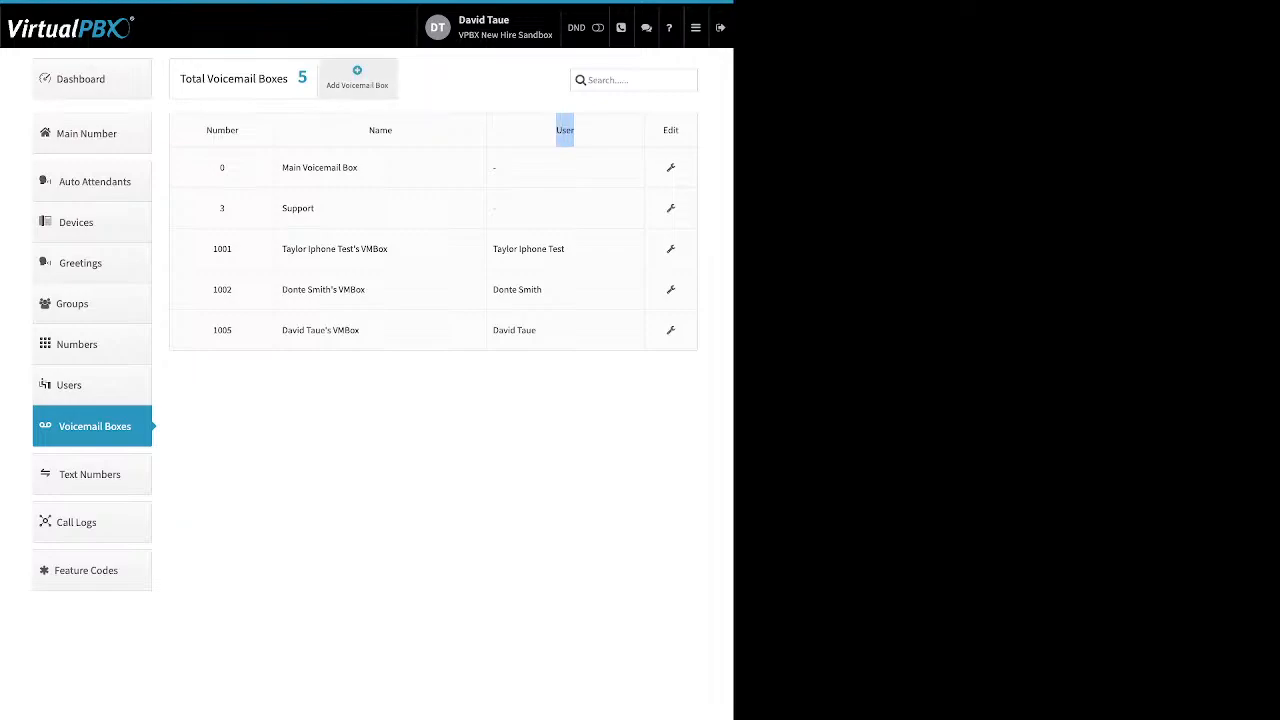
pyautogui.click(357, 77)
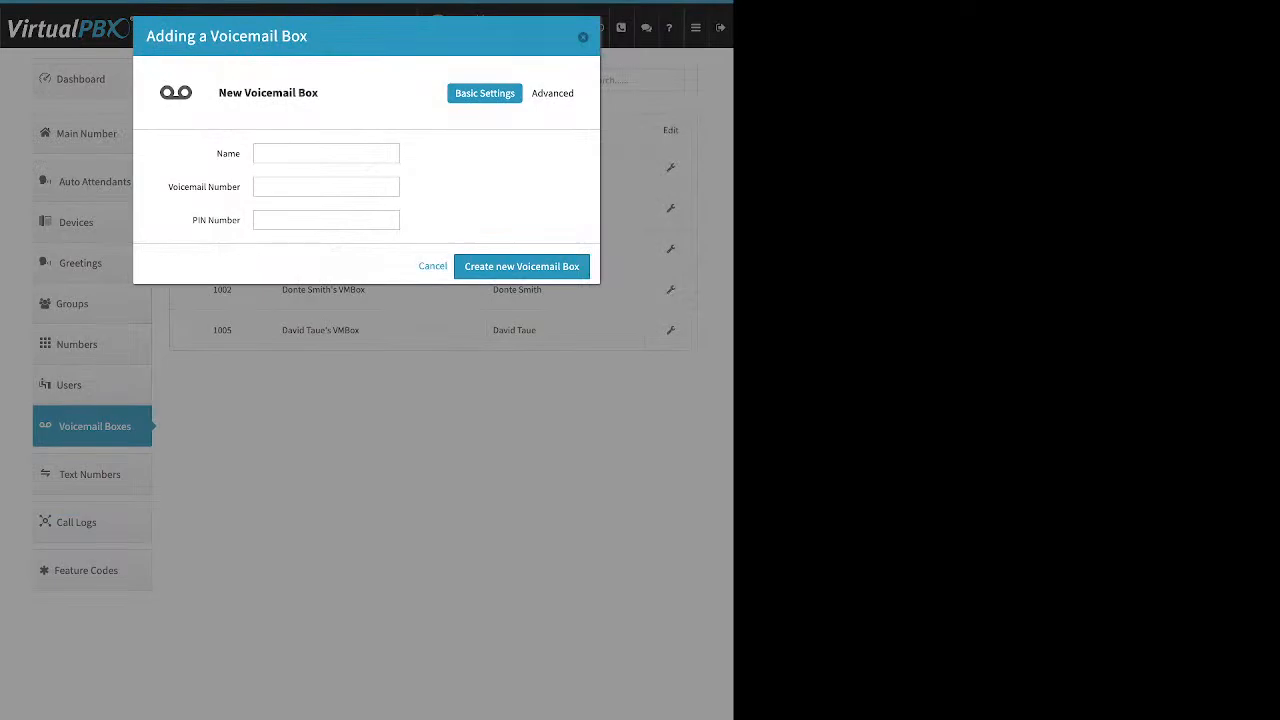
pyautogui.moveTo(216, 153); pyautogui.dragTo(242, 187)
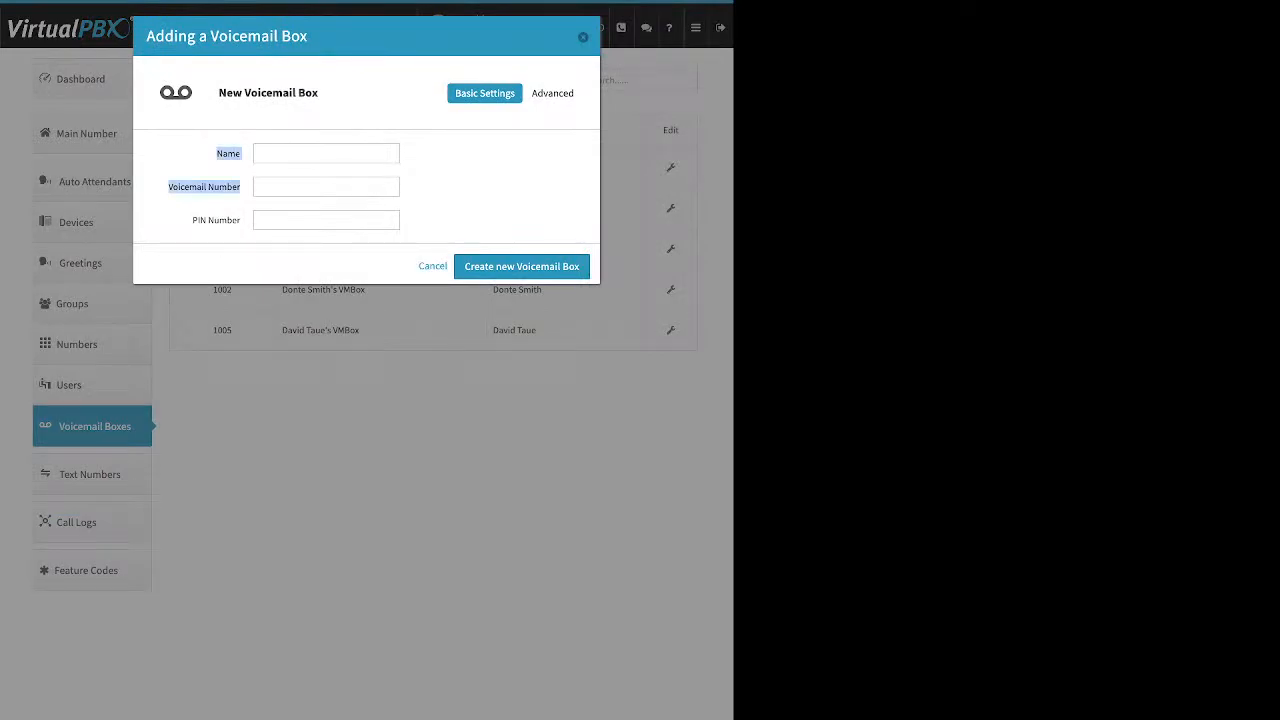
pyautogui.moveTo(192, 220); pyautogui.dragTo(241, 220)
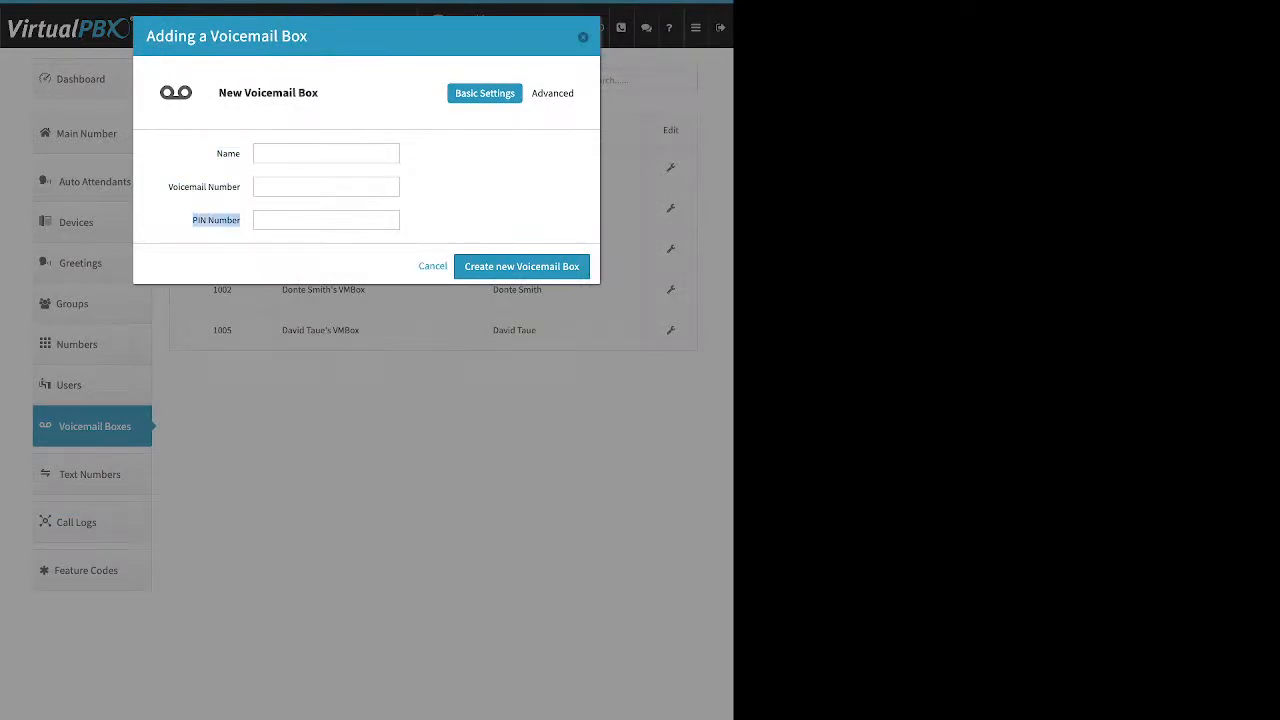
pyautogui.press('Escape')
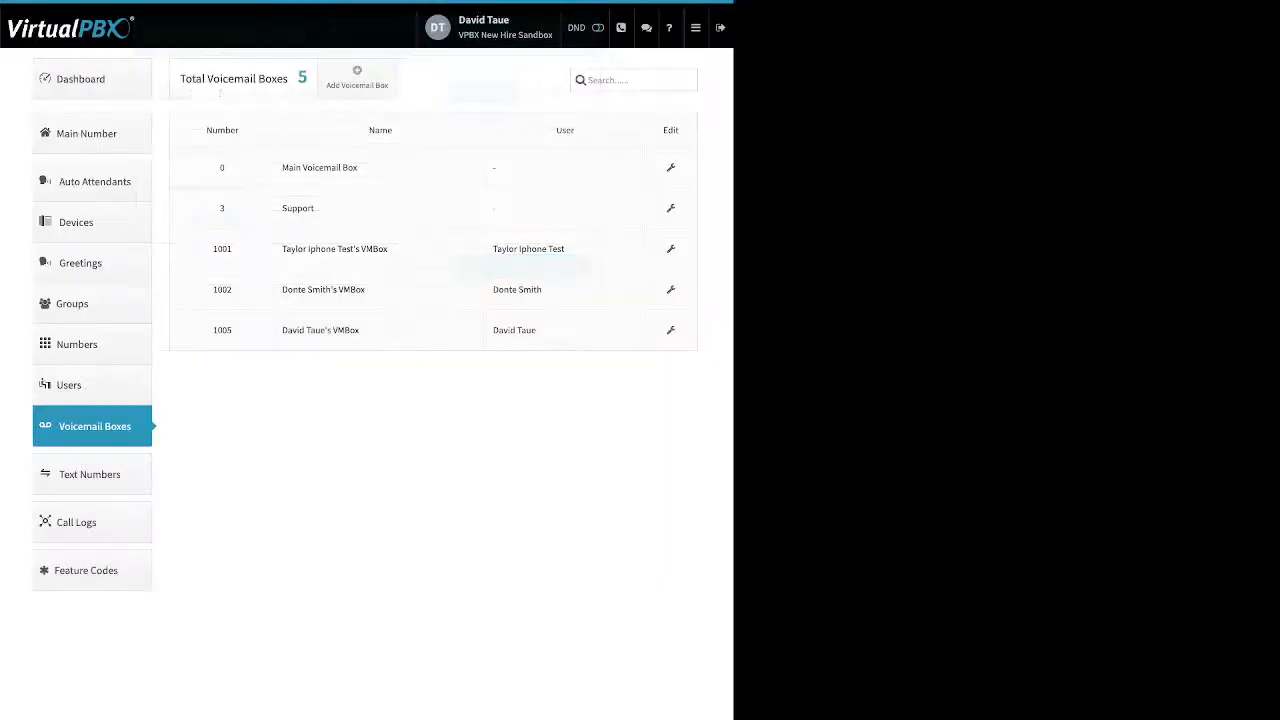
pyautogui.click(671, 208)
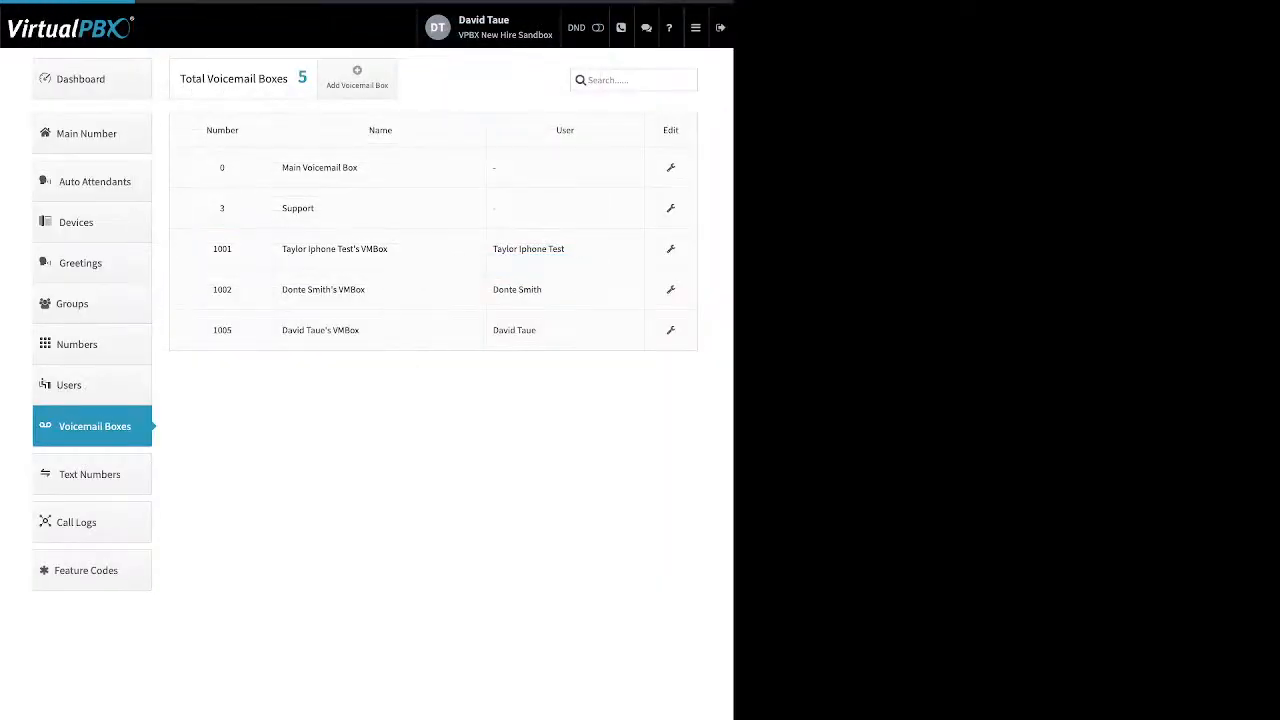
pyautogui.click(556, 93)
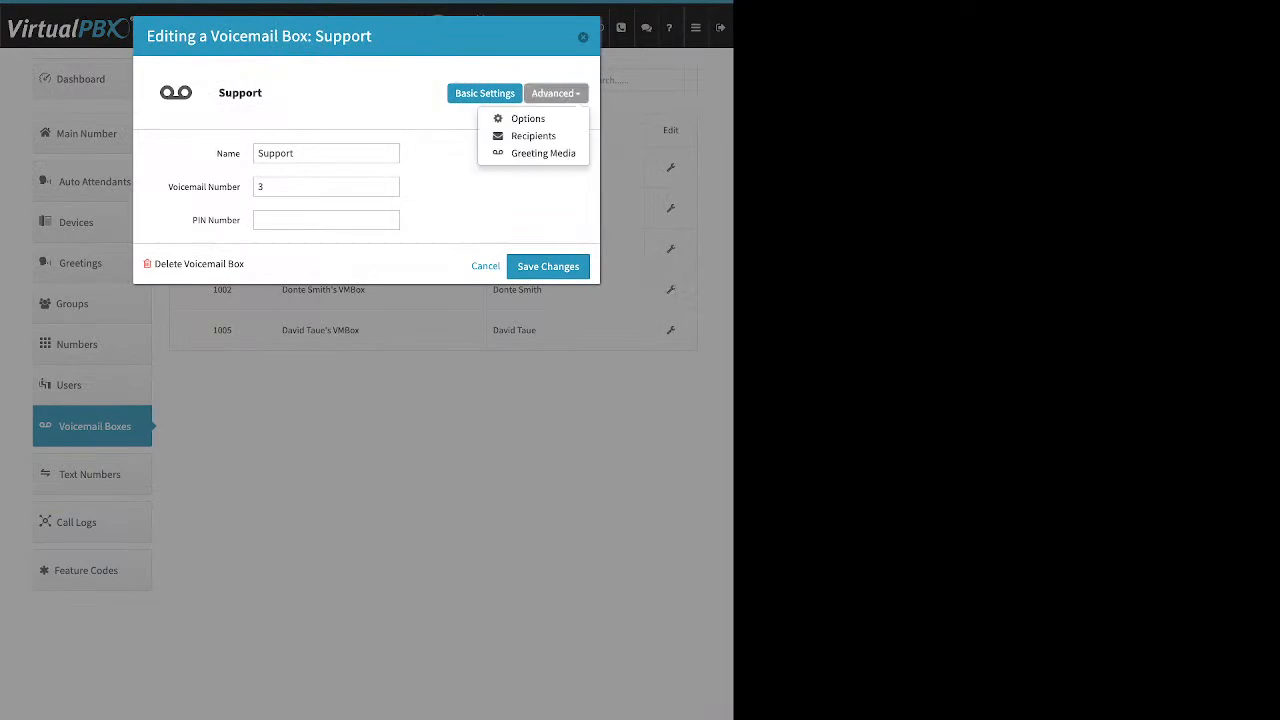
pyautogui.click(543, 153)
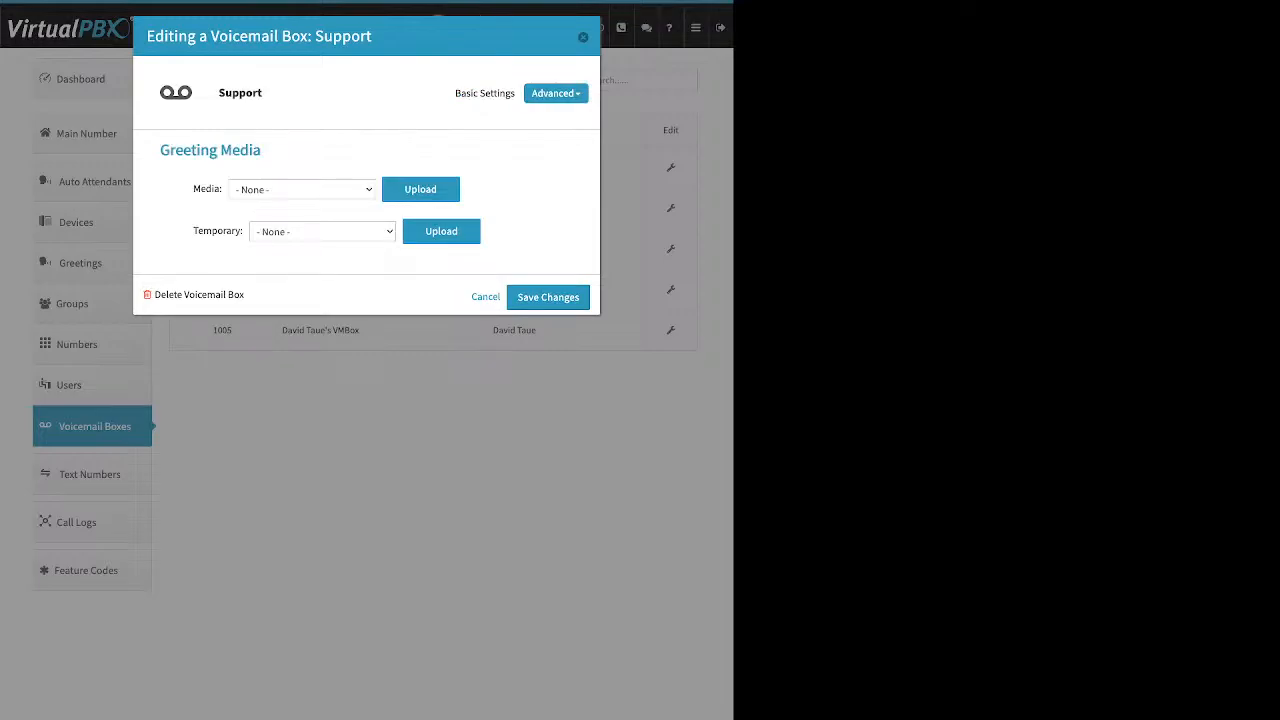
pyautogui.click(484, 93)
pyautogui.moveTo(172, 187); pyautogui.dragTo(240, 221)
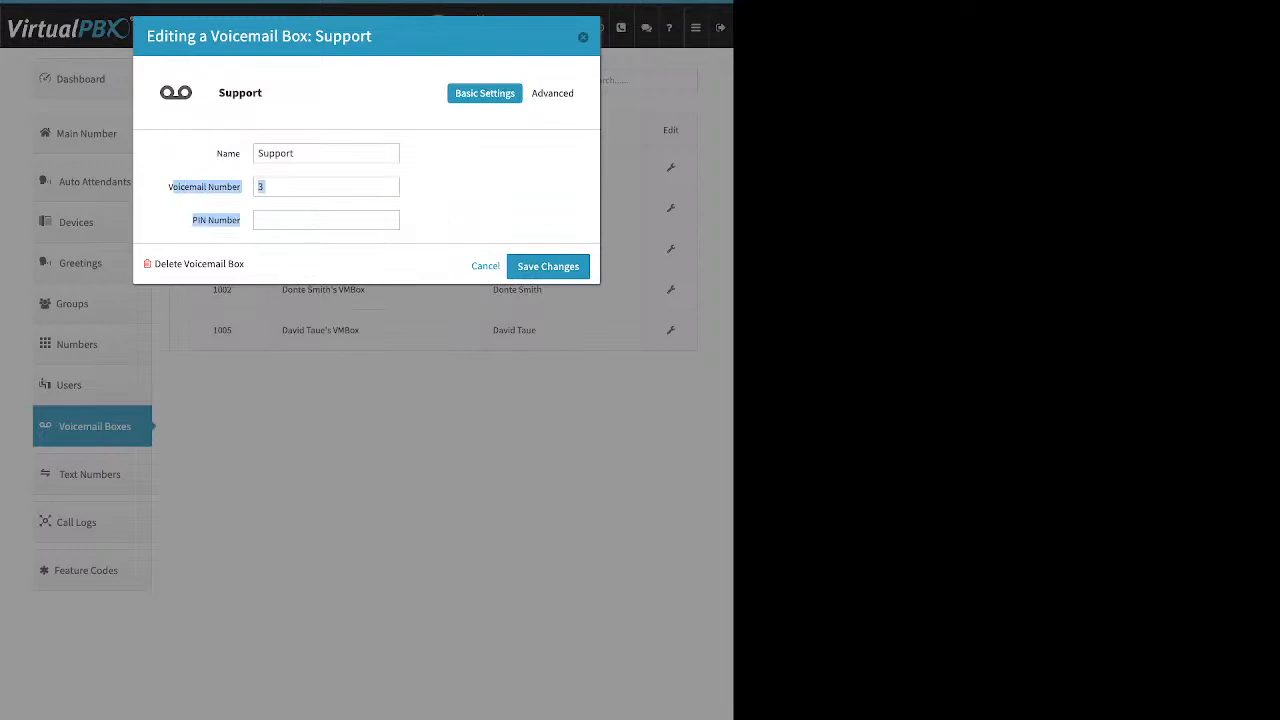
pyautogui.click(326, 220)
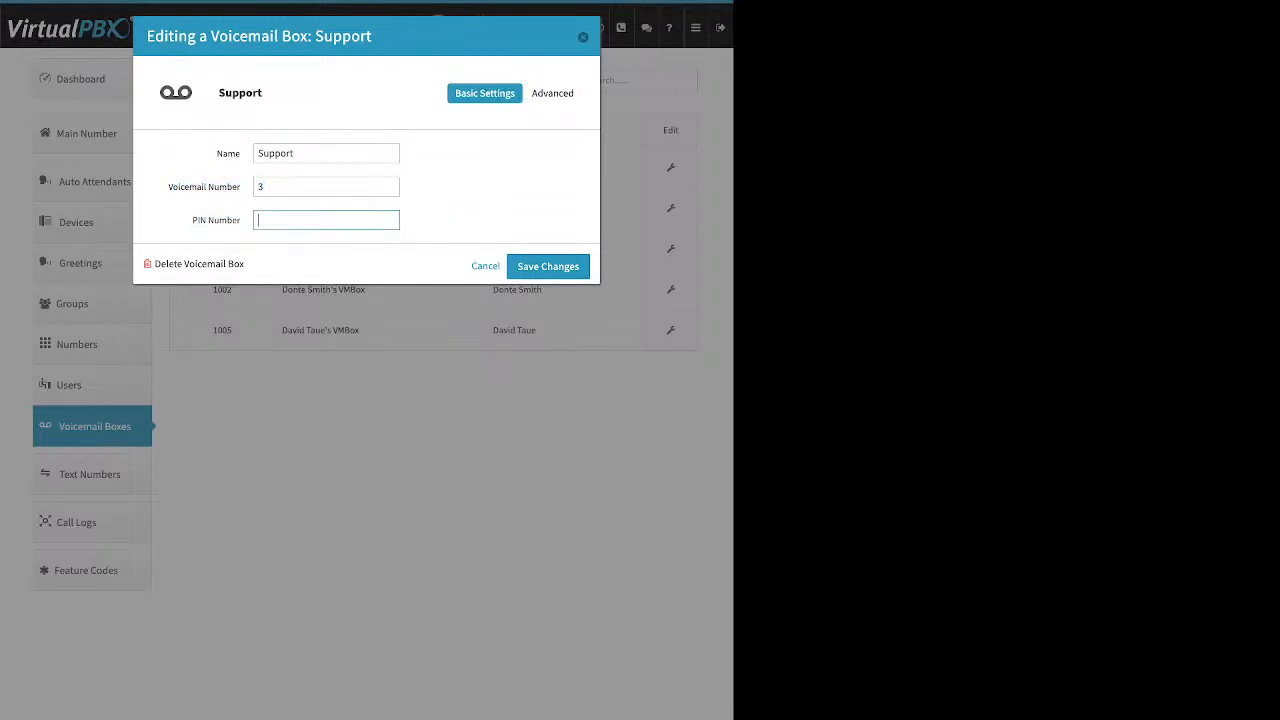
pyautogui.click(548, 266)
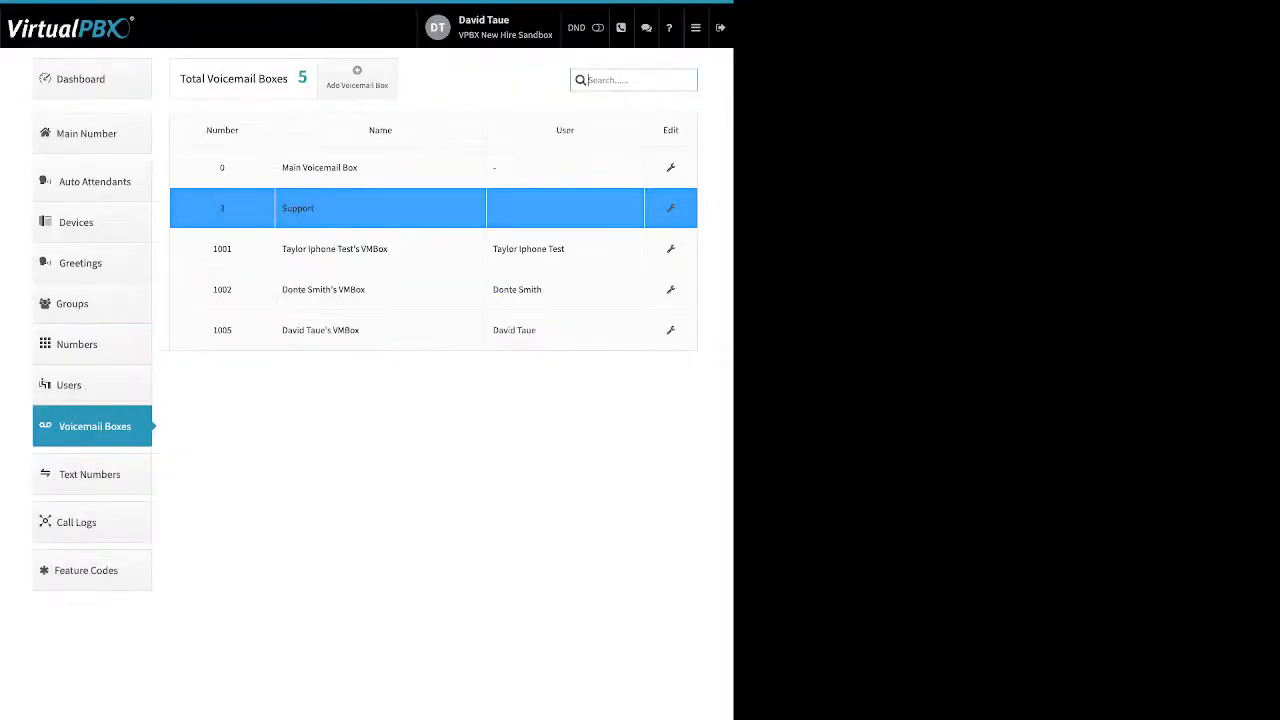
# Step: Reopen the Support box and view its Greeting Media settings, with Media and Temporary both None
pyautogui.click(671, 208)
pyautogui.click(552, 93)
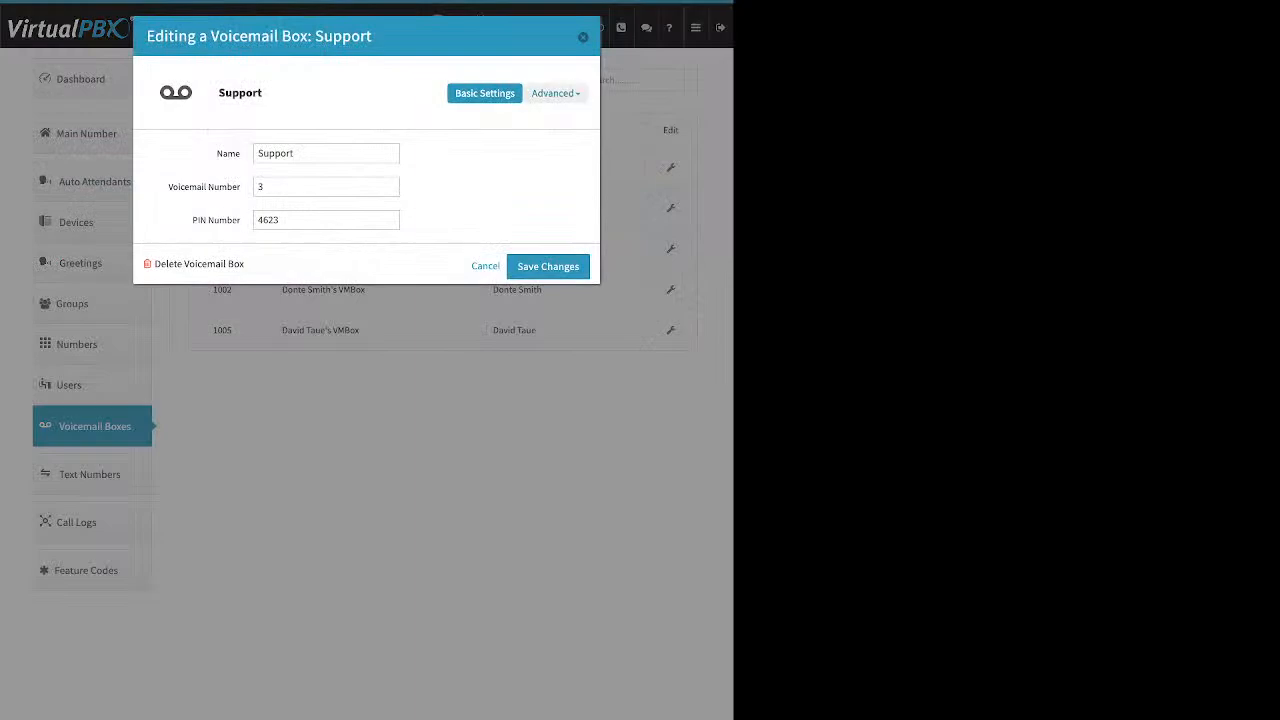
pyautogui.click(543, 153)
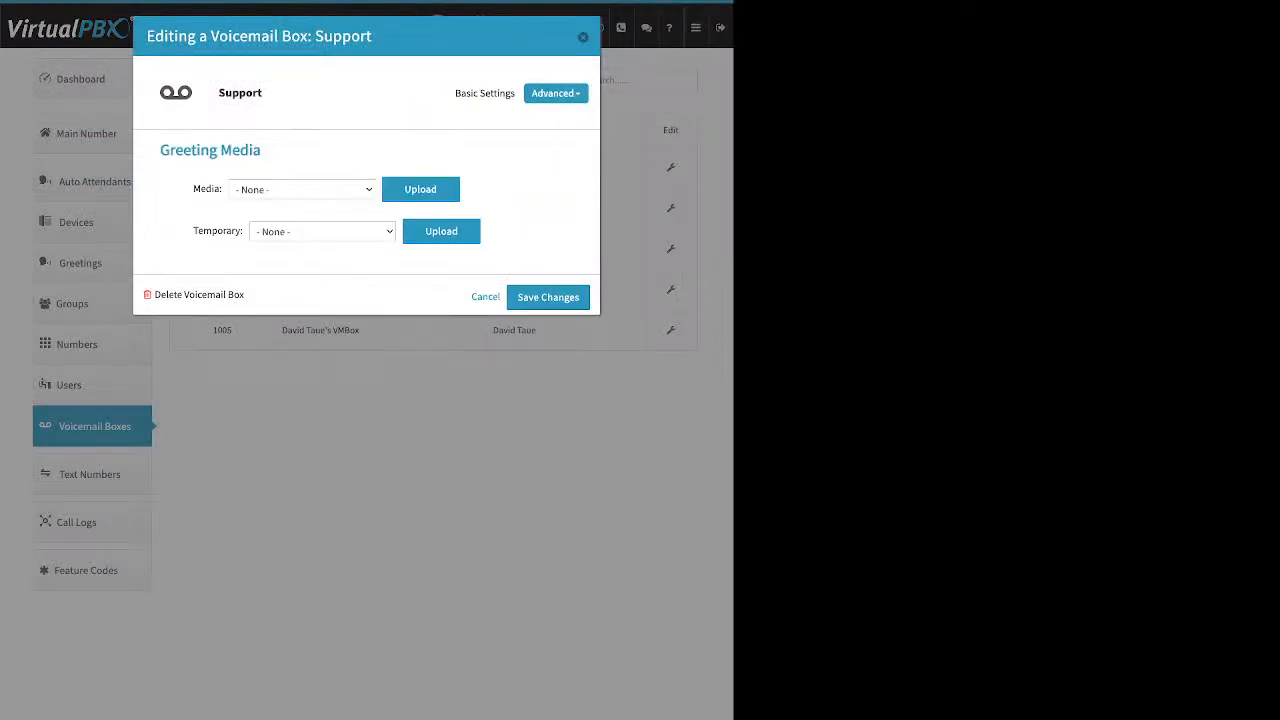
pyautogui.moveTo(193, 231); pyautogui.dragTo(241, 231)
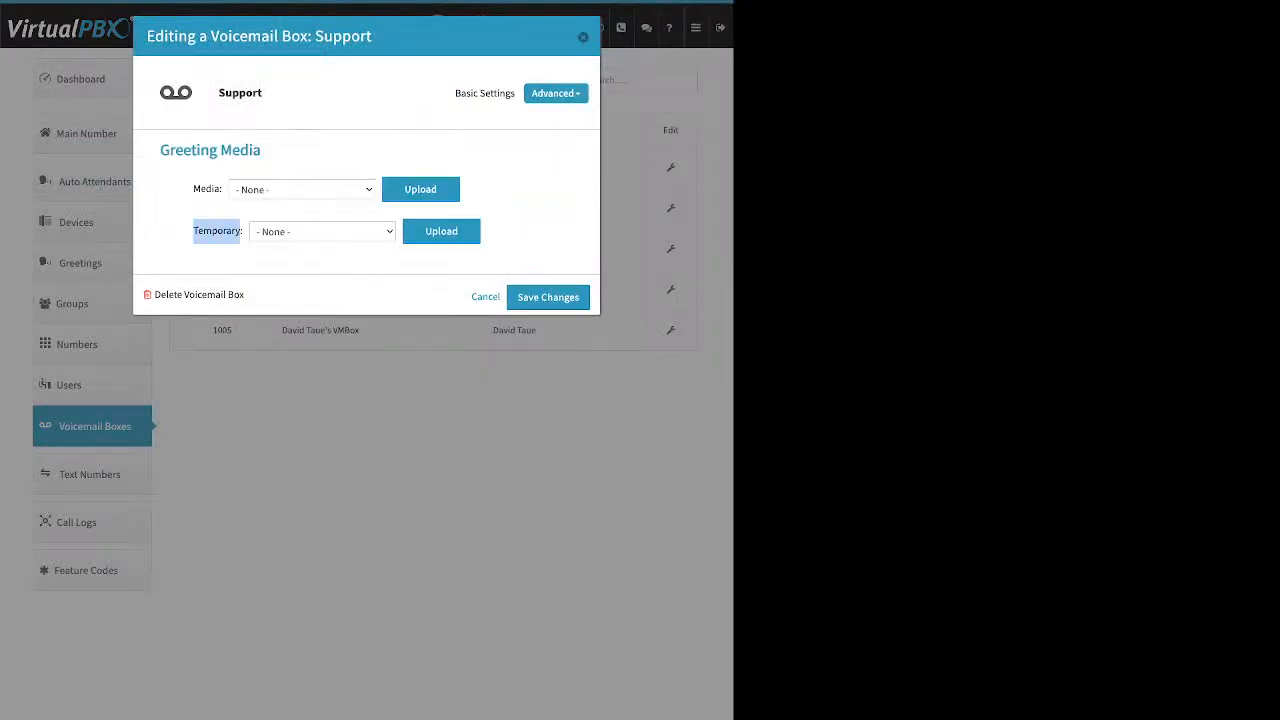
pyautogui.moveTo(194, 189); pyautogui.dragTo(212, 189)
pyautogui.click(212, 190)
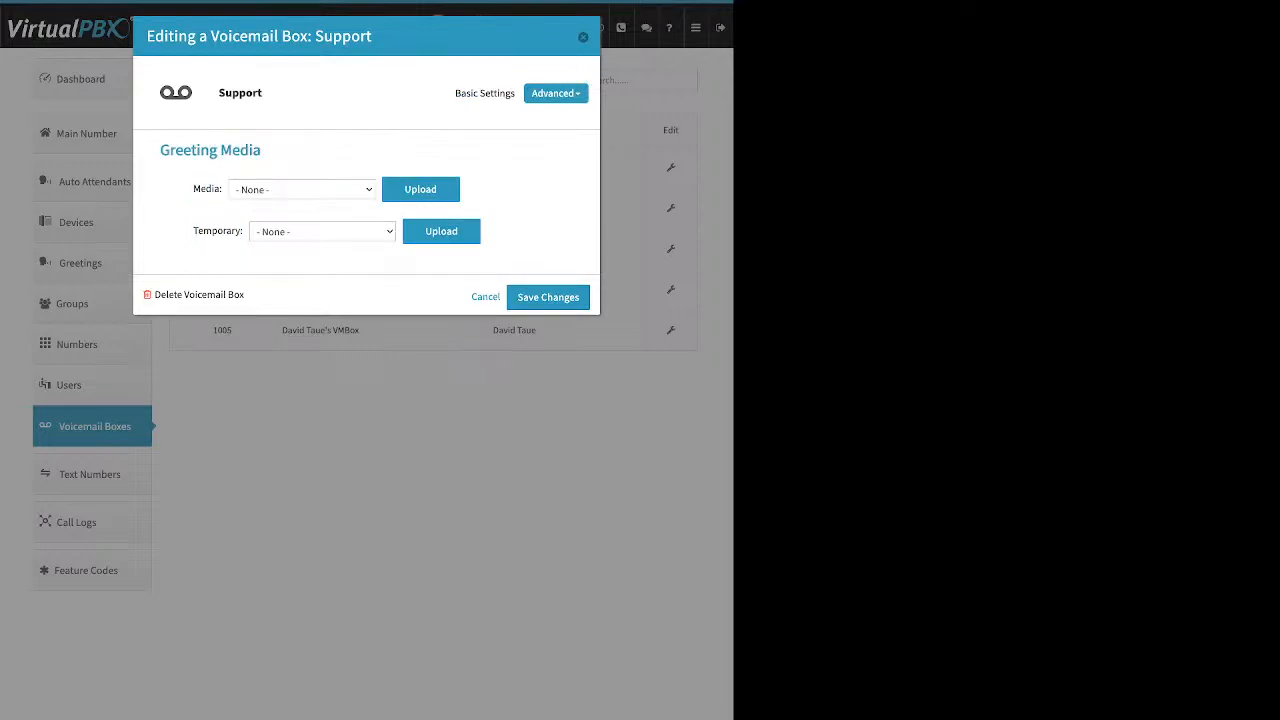
pyautogui.moveTo(193, 231); pyautogui.dragTo(228, 231)
pyautogui.click(556, 93)
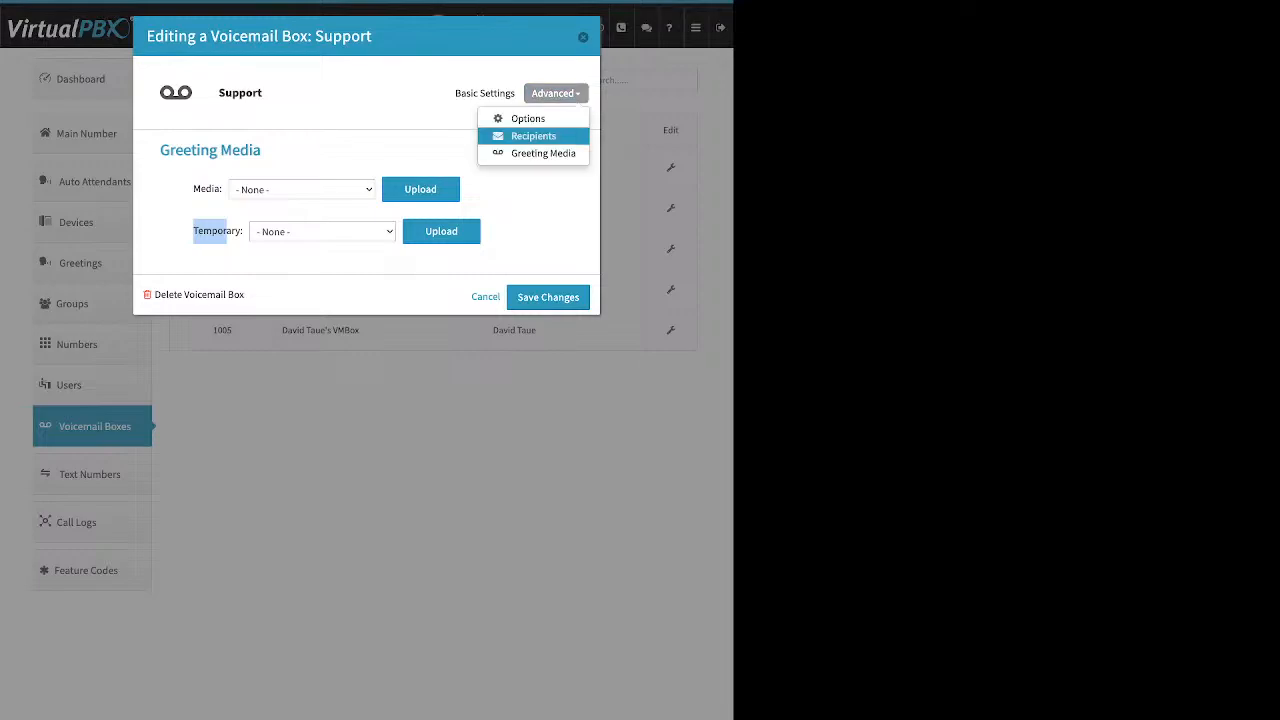
# Step: Switch to the Support box's Recipients settings and start adding a notification recipient
pyautogui.click(533, 136)
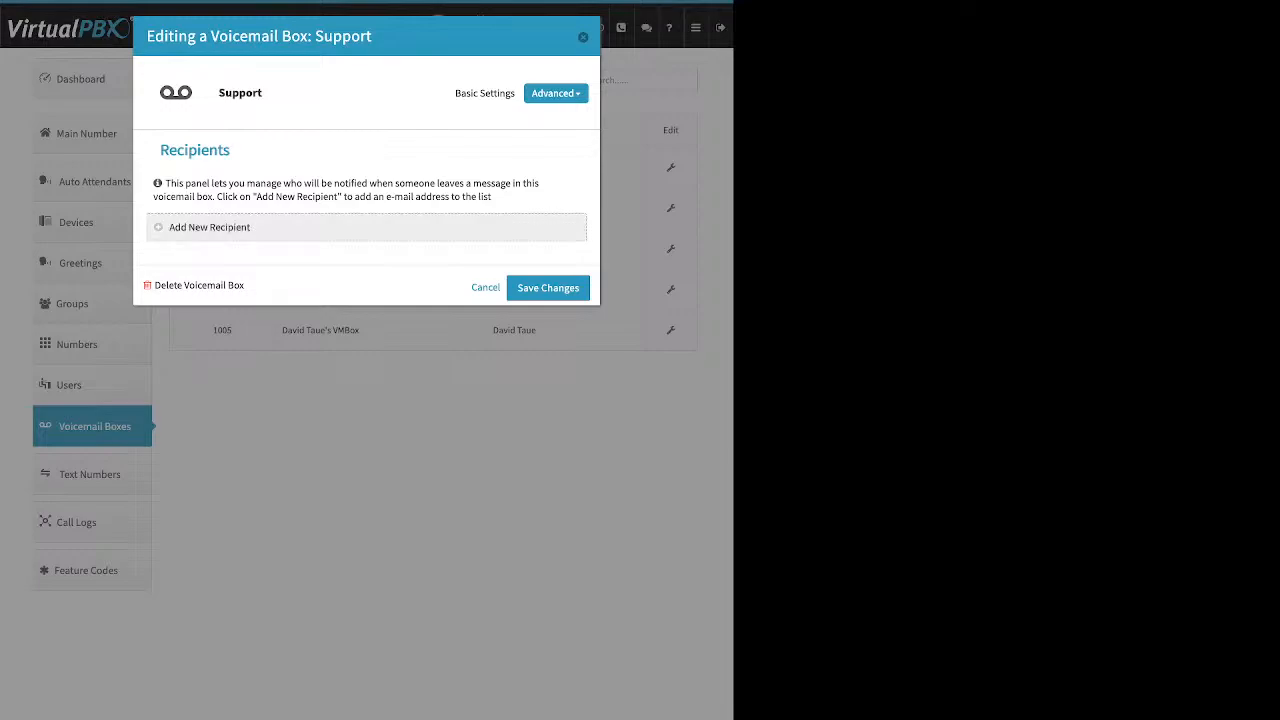
pyautogui.click(209, 228)
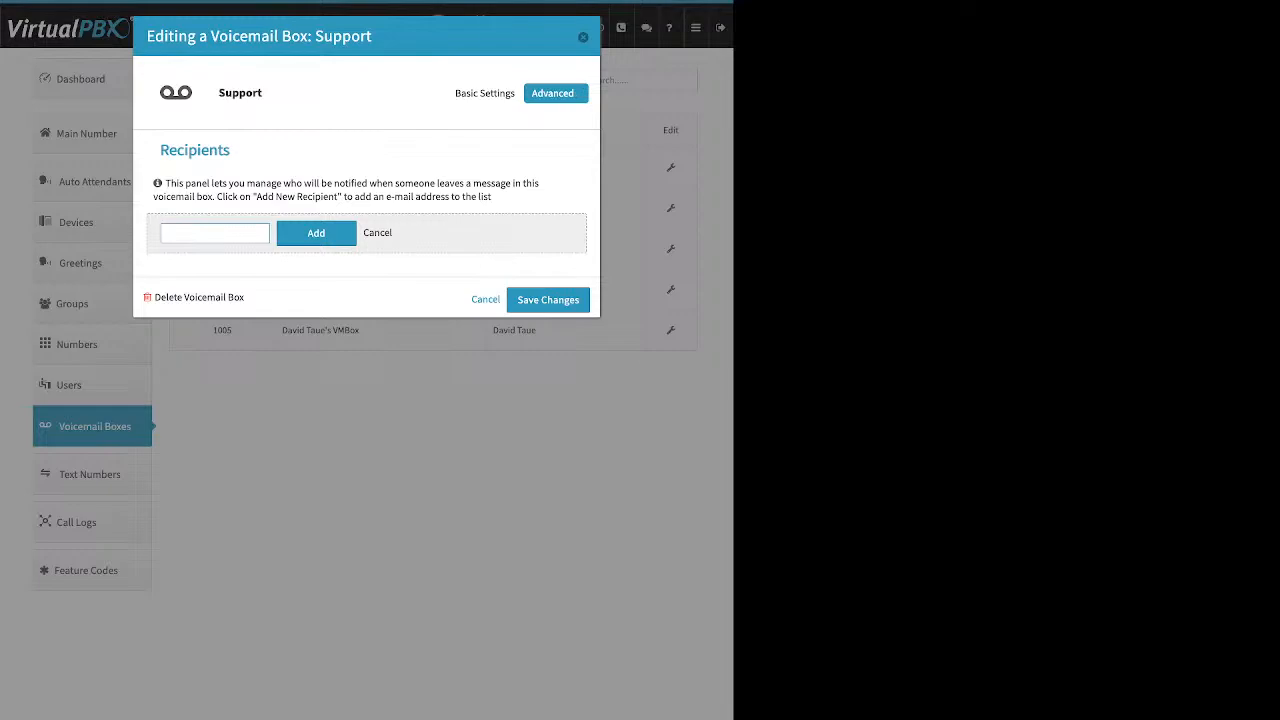
pyautogui.click(556, 93)
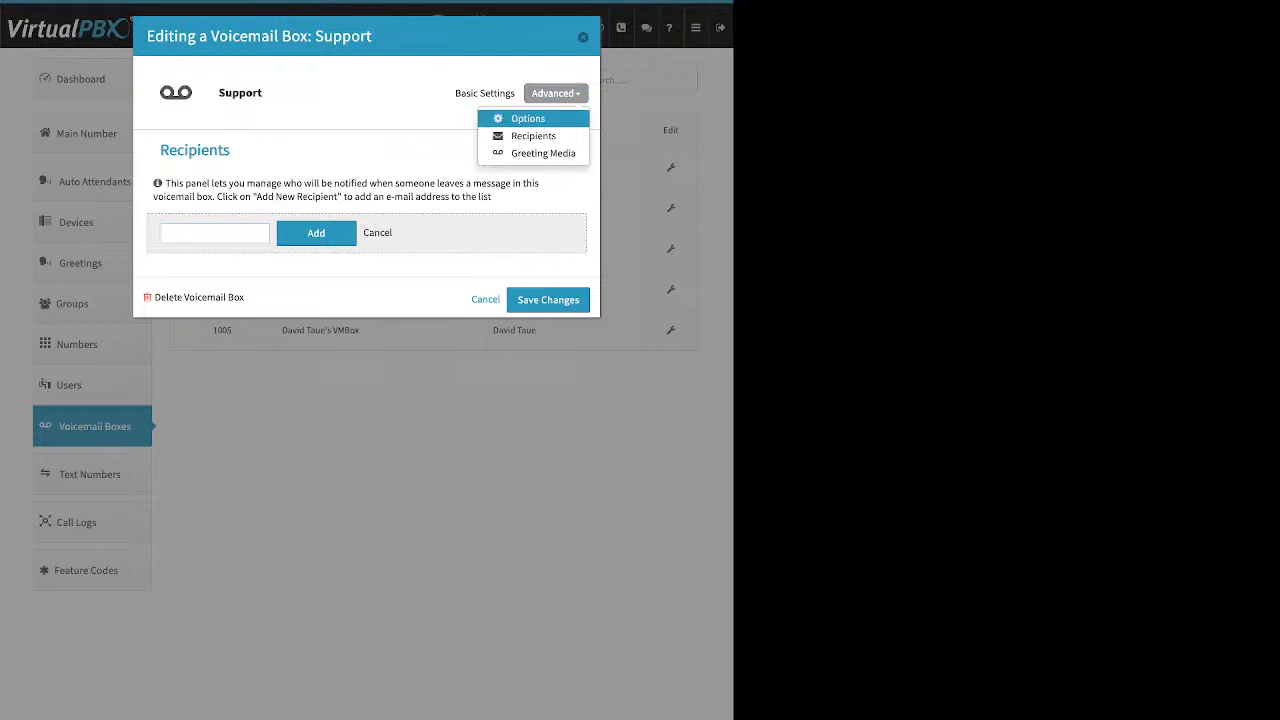
# Step: Enable Delete after Notification in the Support box's Options, then close its editor
pyautogui.click(528, 118)
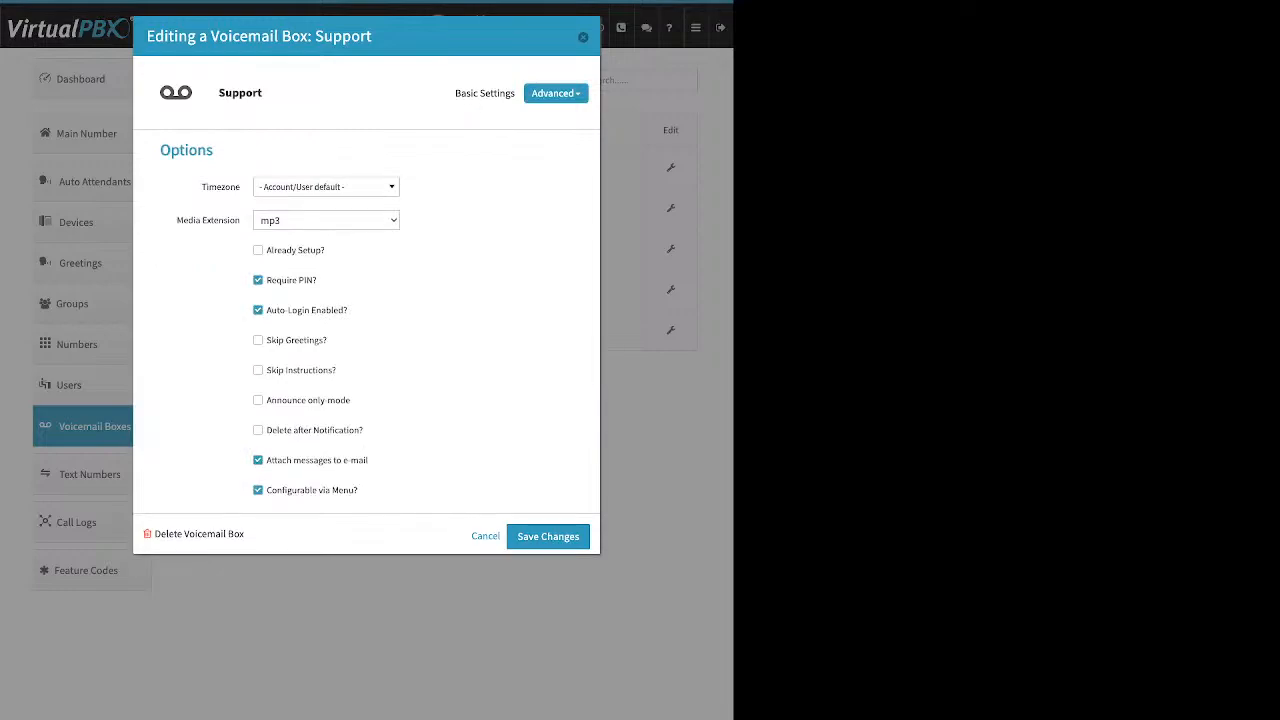
pyautogui.moveTo(326, 250); pyautogui.dragTo(272, 250)
pyautogui.moveTo(368, 460); pyautogui.dragTo(266, 460)
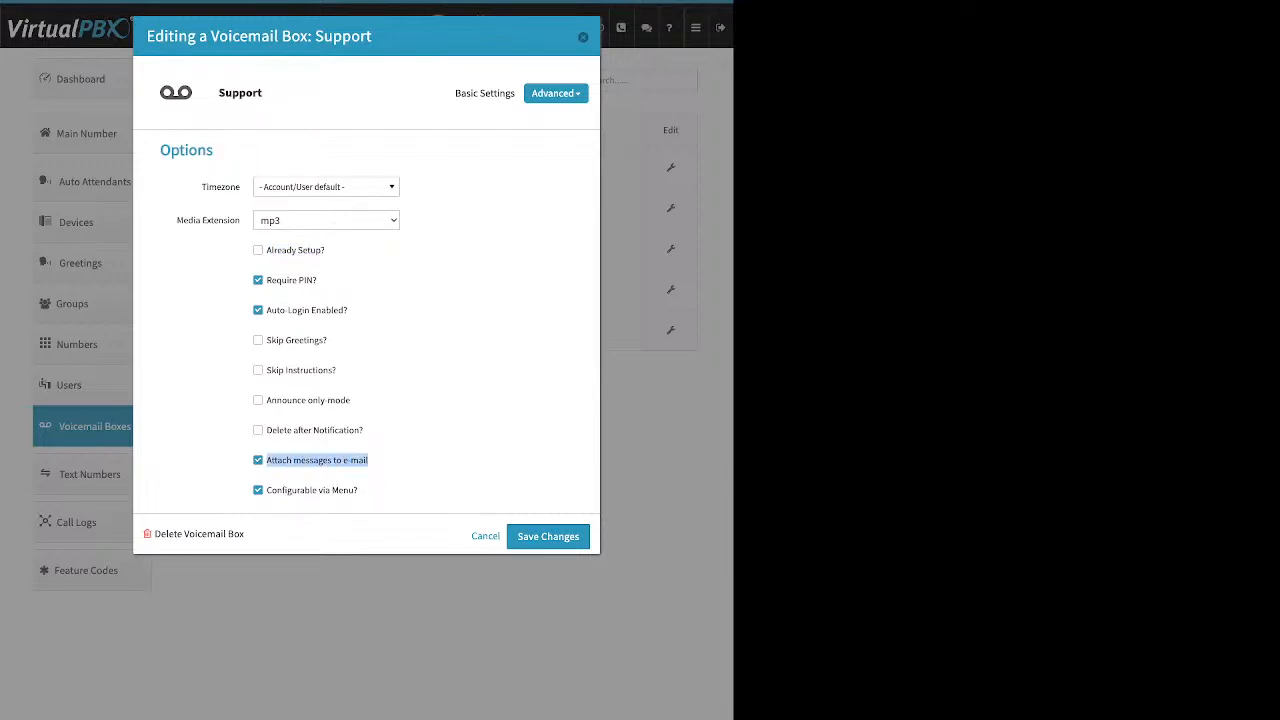
pyautogui.moveTo(363, 430); pyautogui.dragTo(266, 430)
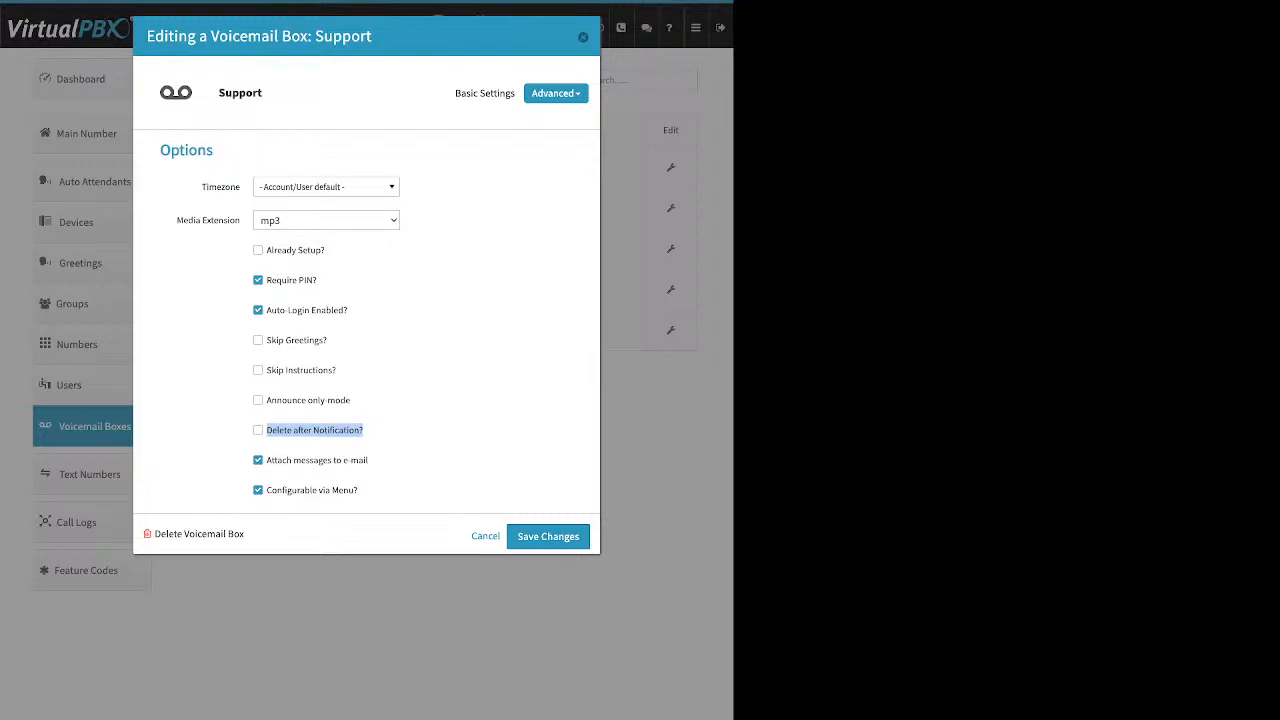
pyautogui.click(258, 430)
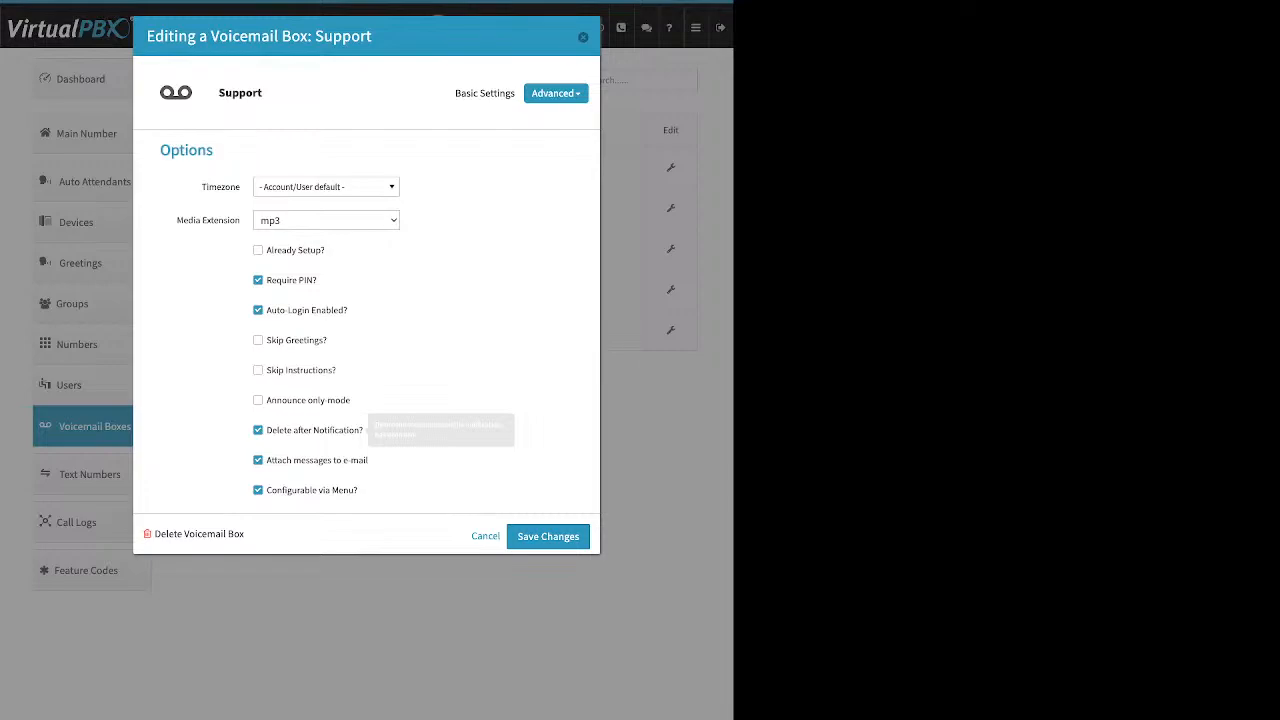
pyautogui.click(583, 37)
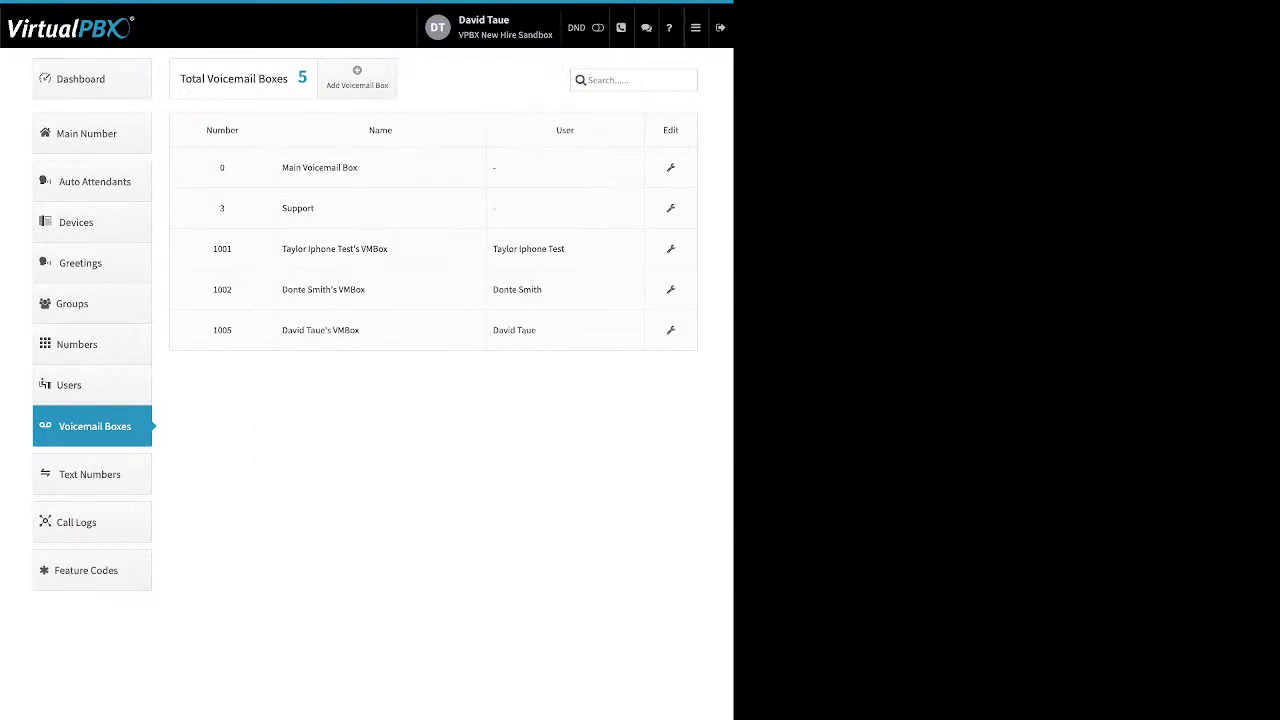
# Step: Review this week's call logs, expanding the 10:47:28, 09:29:55 and 09:10:42 call details
pyautogui.click(92, 522)
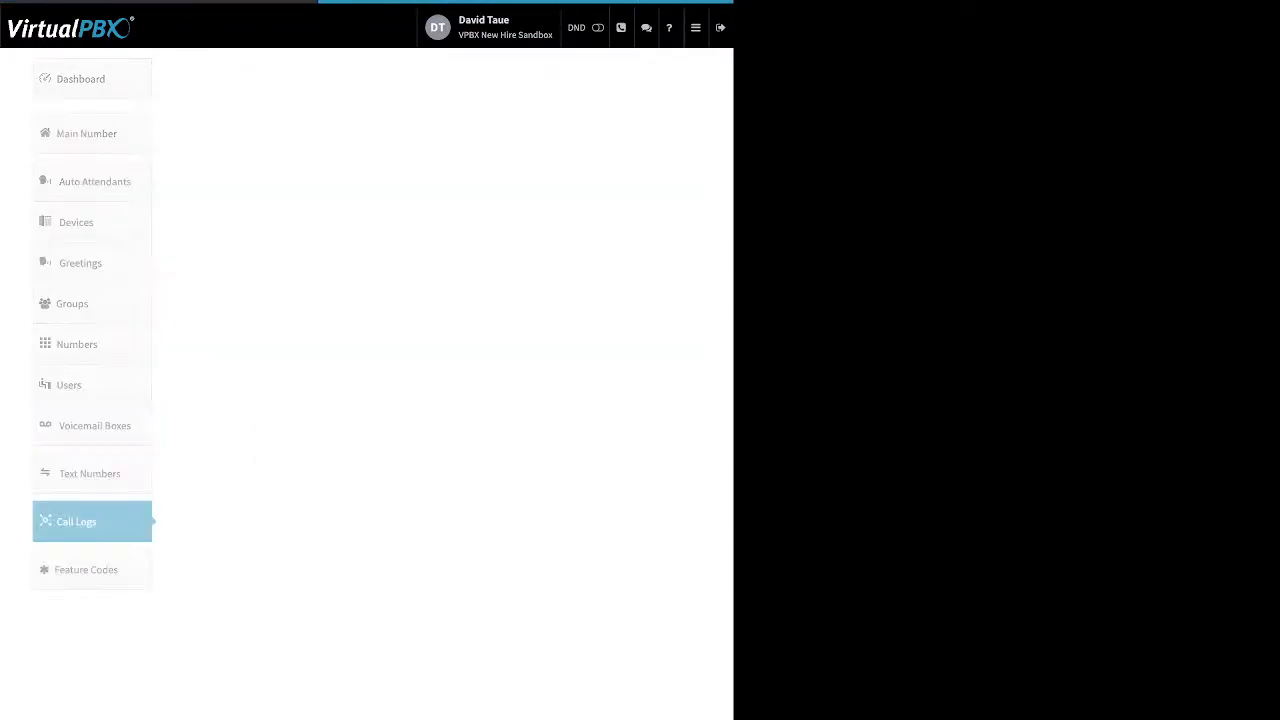
pyautogui.click(261, 102)
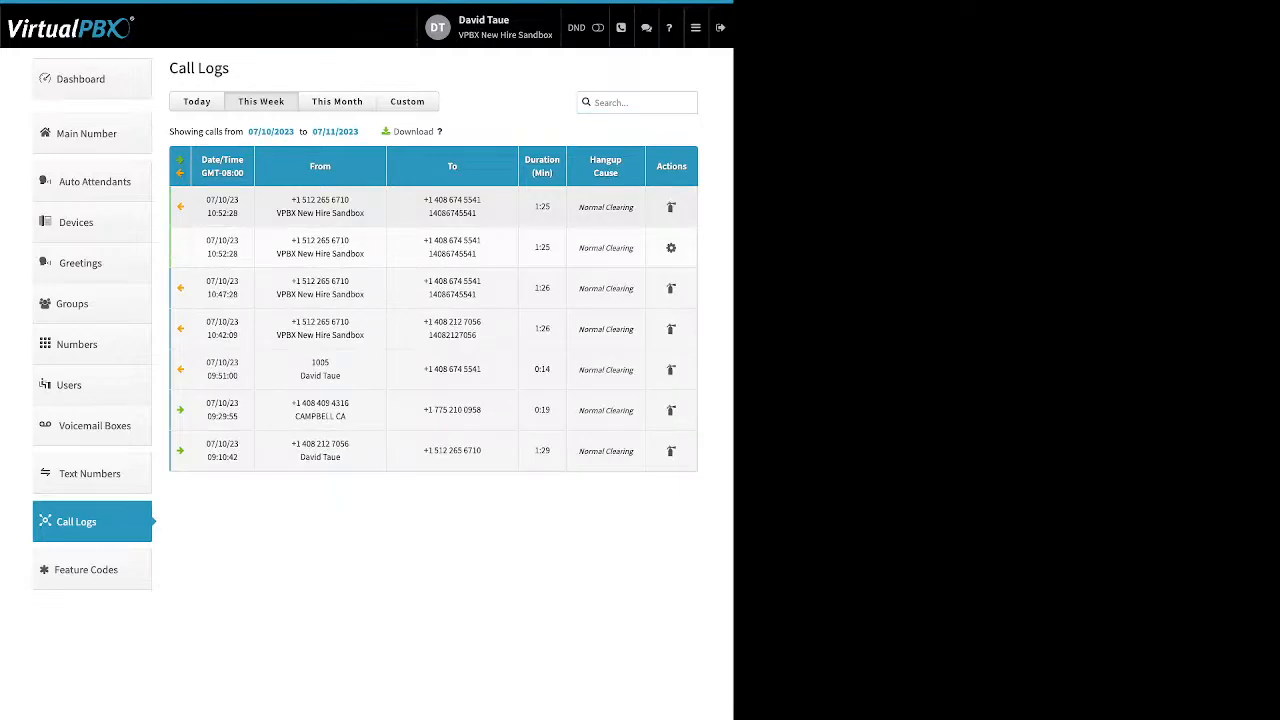
pyautogui.click(452, 207)
pyautogui.click(452, 248)
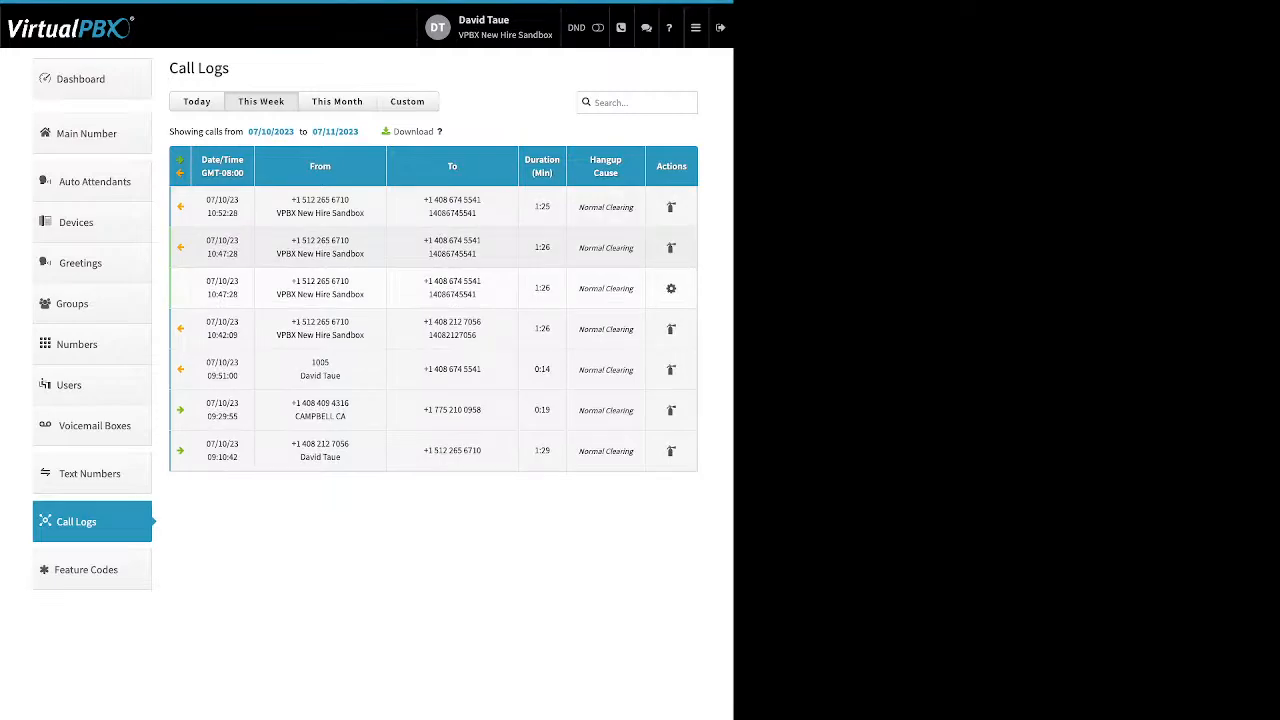
pyautogui.click(452, 248)
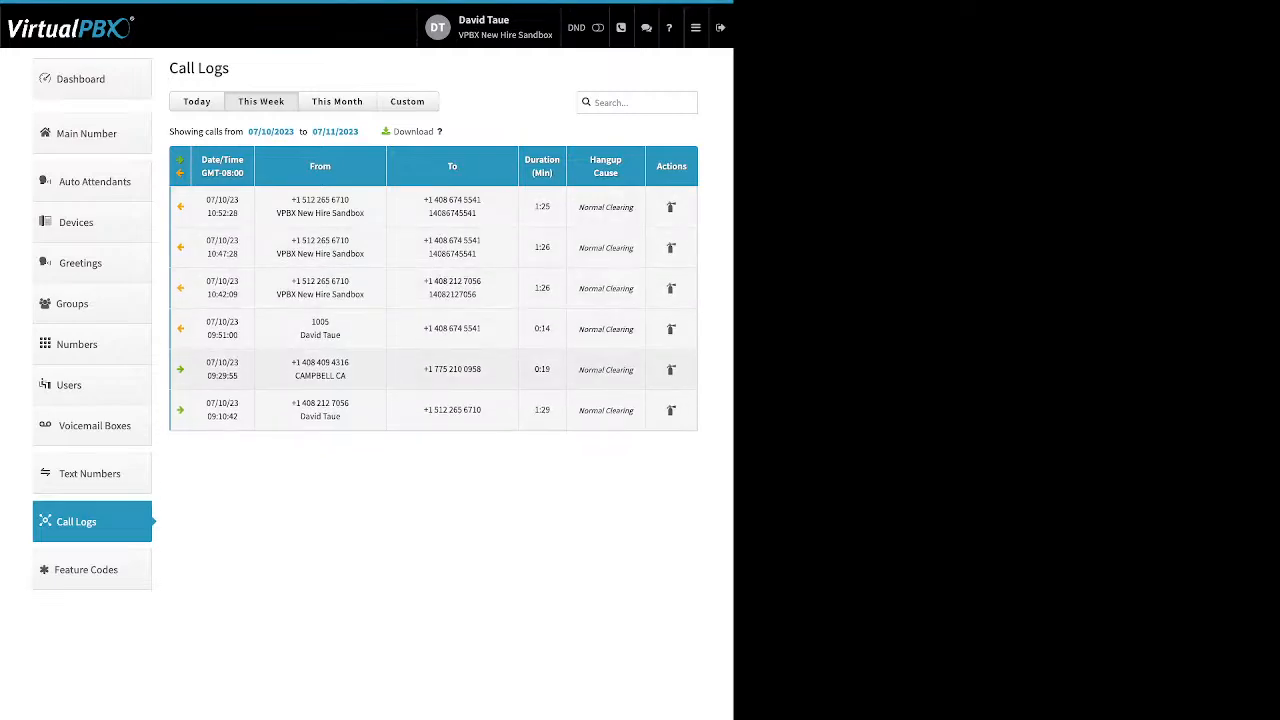
pyautogui.click(452, 370)
pyautogui.scroll(-1, 452, 314)
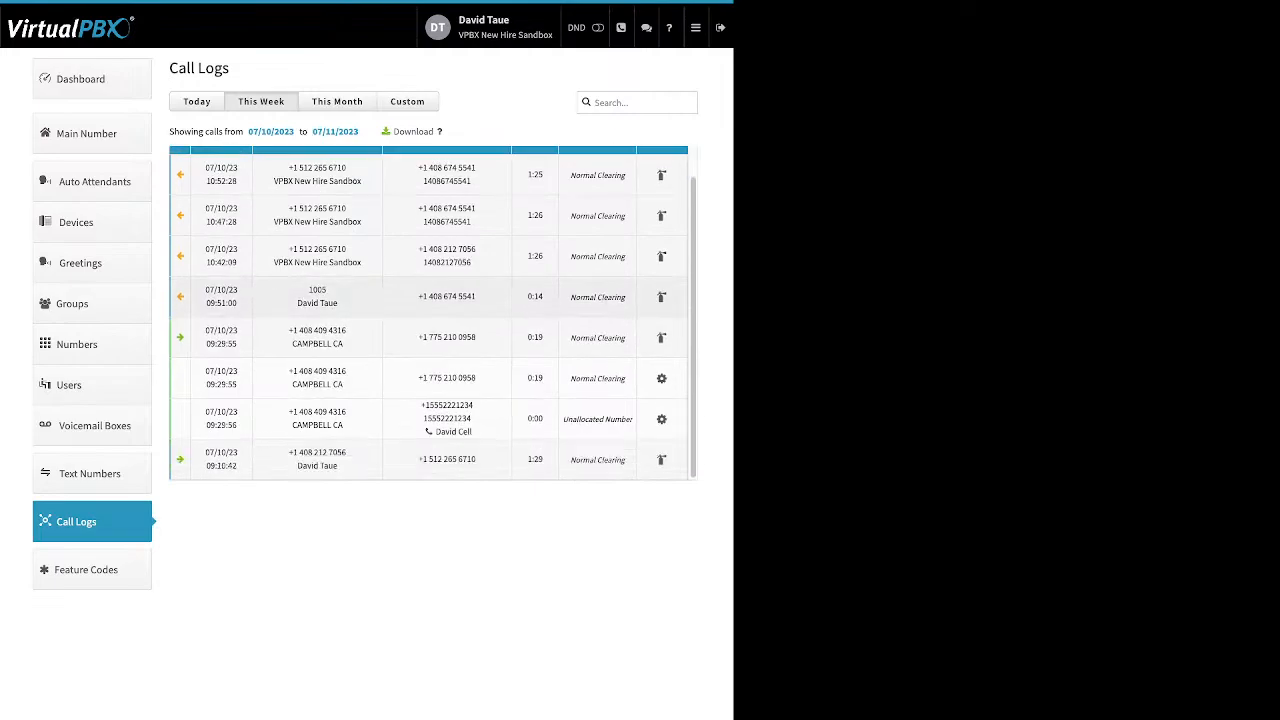
pyautogui.moveTo(472, 431); pyautogui.dragTo(436, 431)
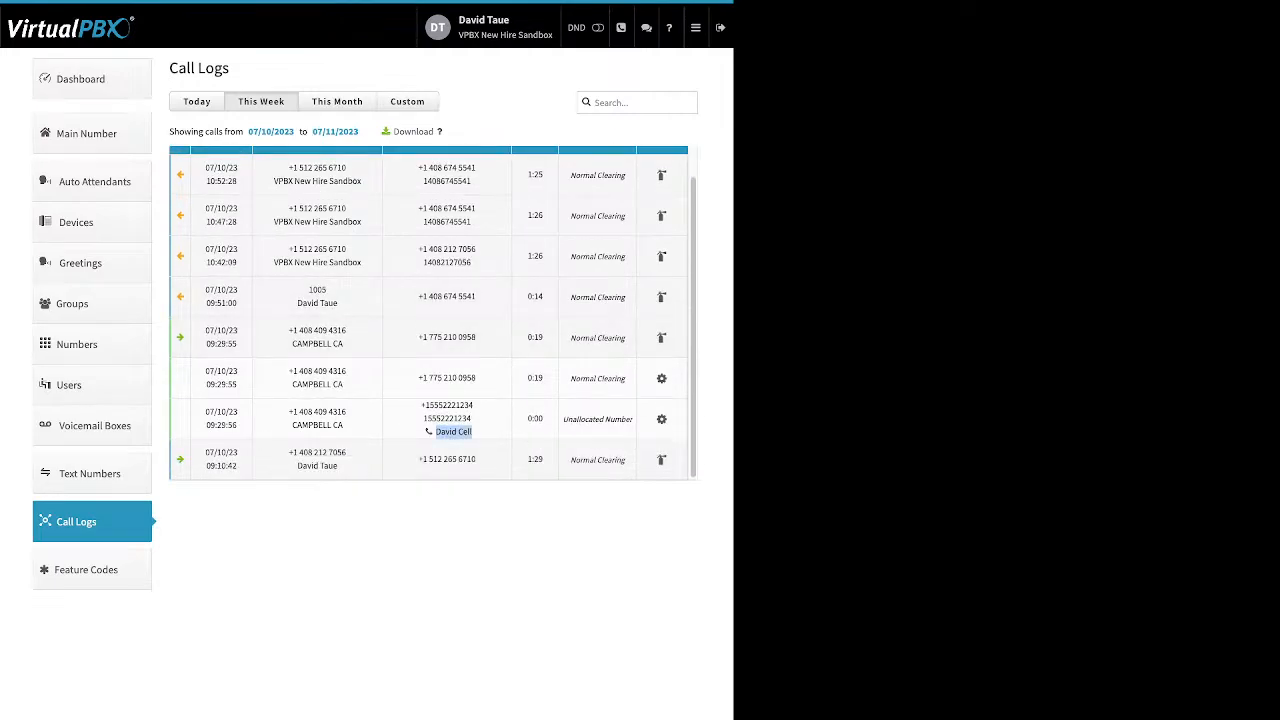
pyautogui.click(447, 460)
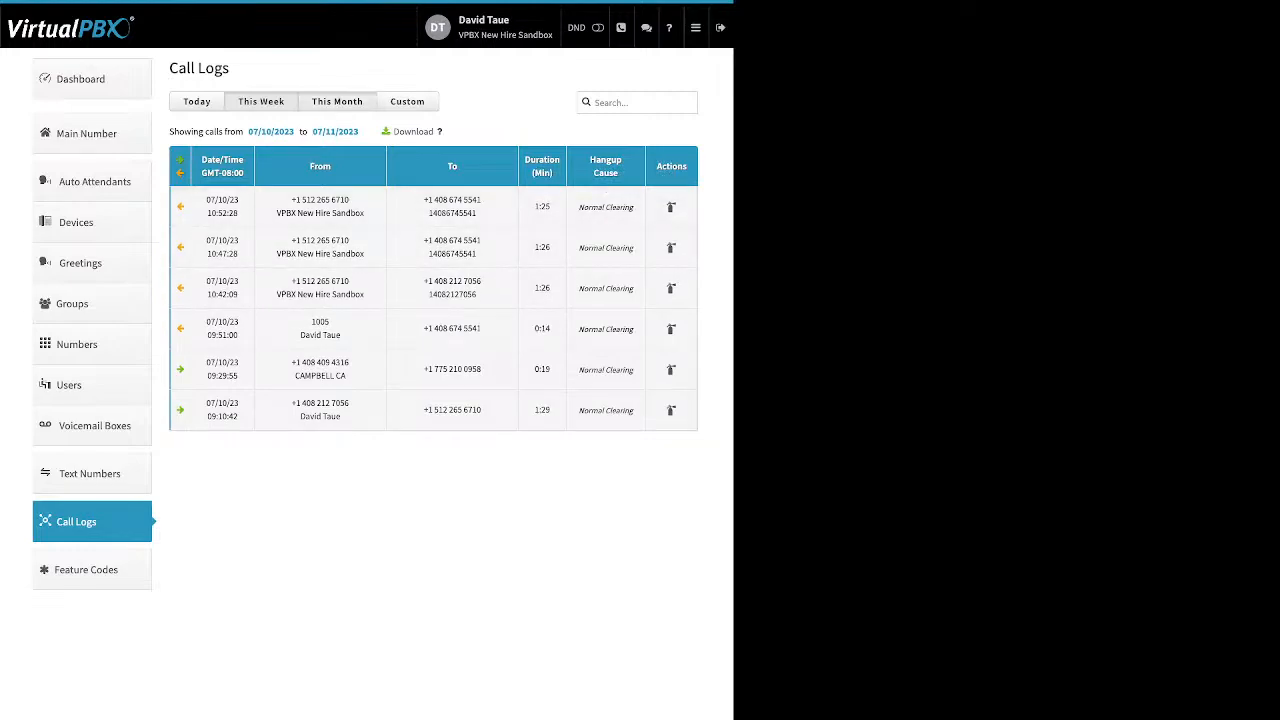
# Step: Filter the call logs to a custom June 2023 range, then open Feature Codes
pyautogui.click(337, 102)
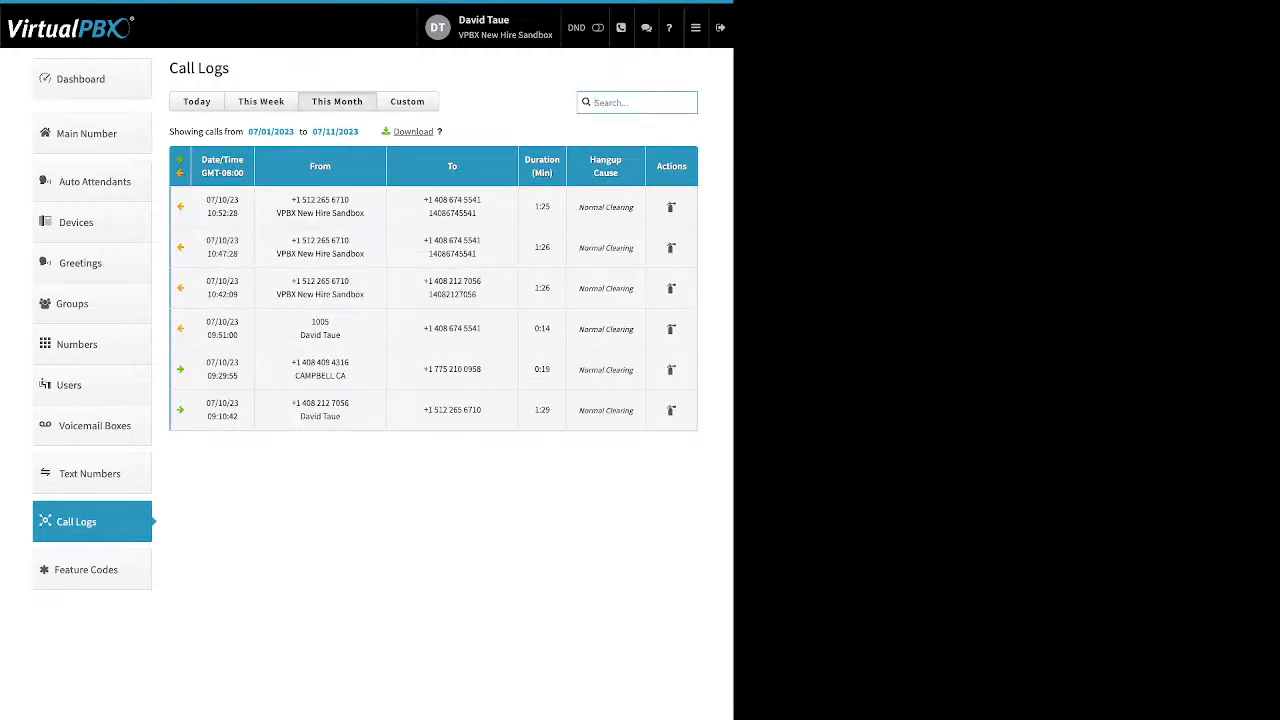
pyautogui.click(407, 101)
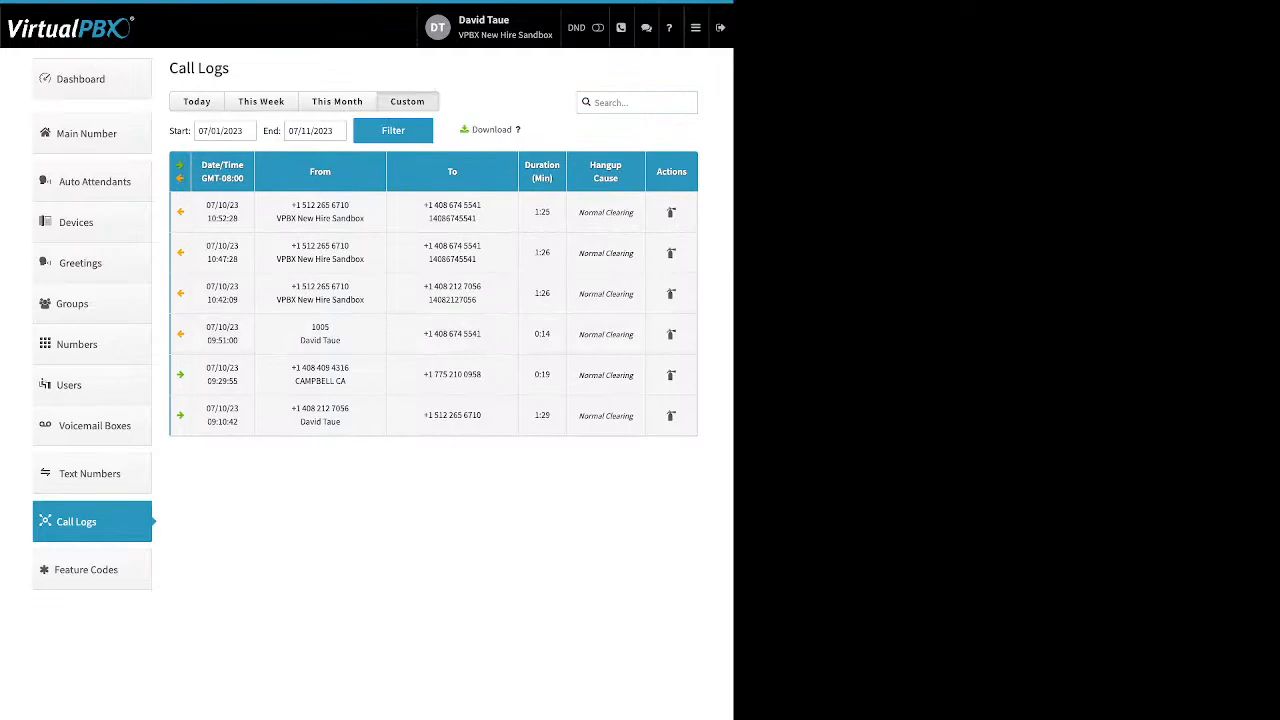
pyautogui.click(242, 131)
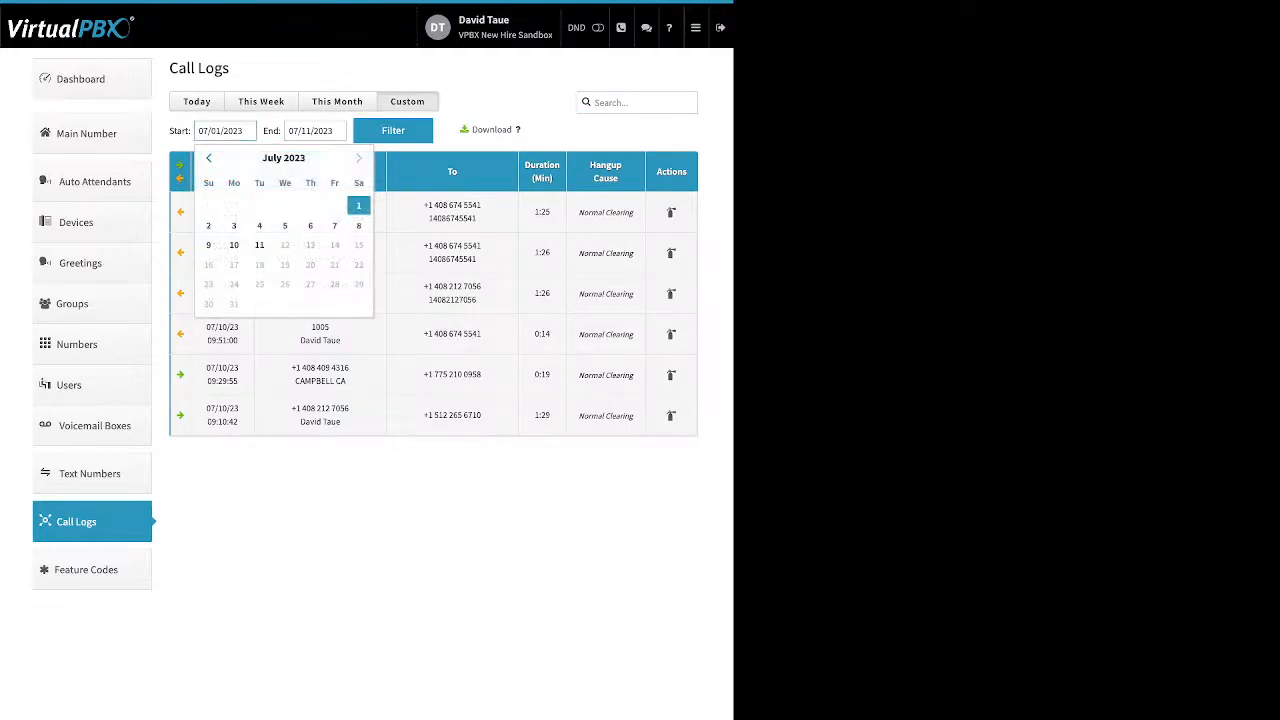
pyautogui.click(209, 158)
pyautogui.click(310, 205)
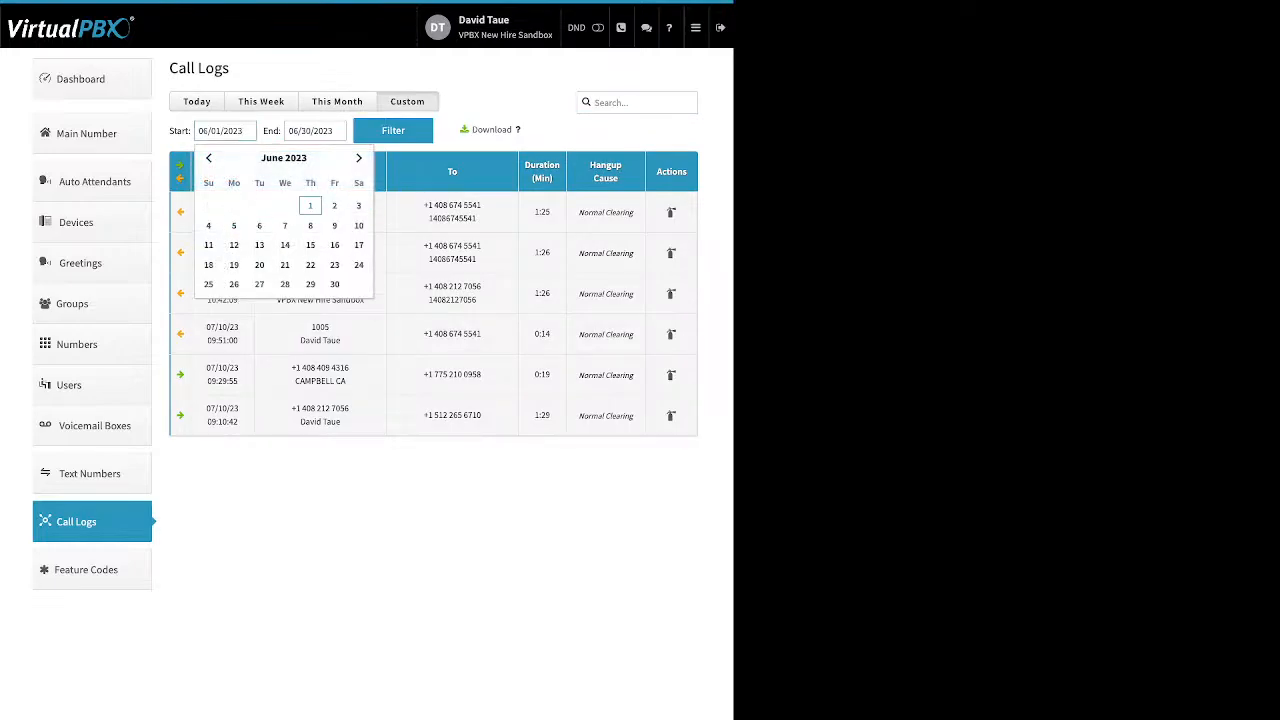
pyautogui.click(393, 131)
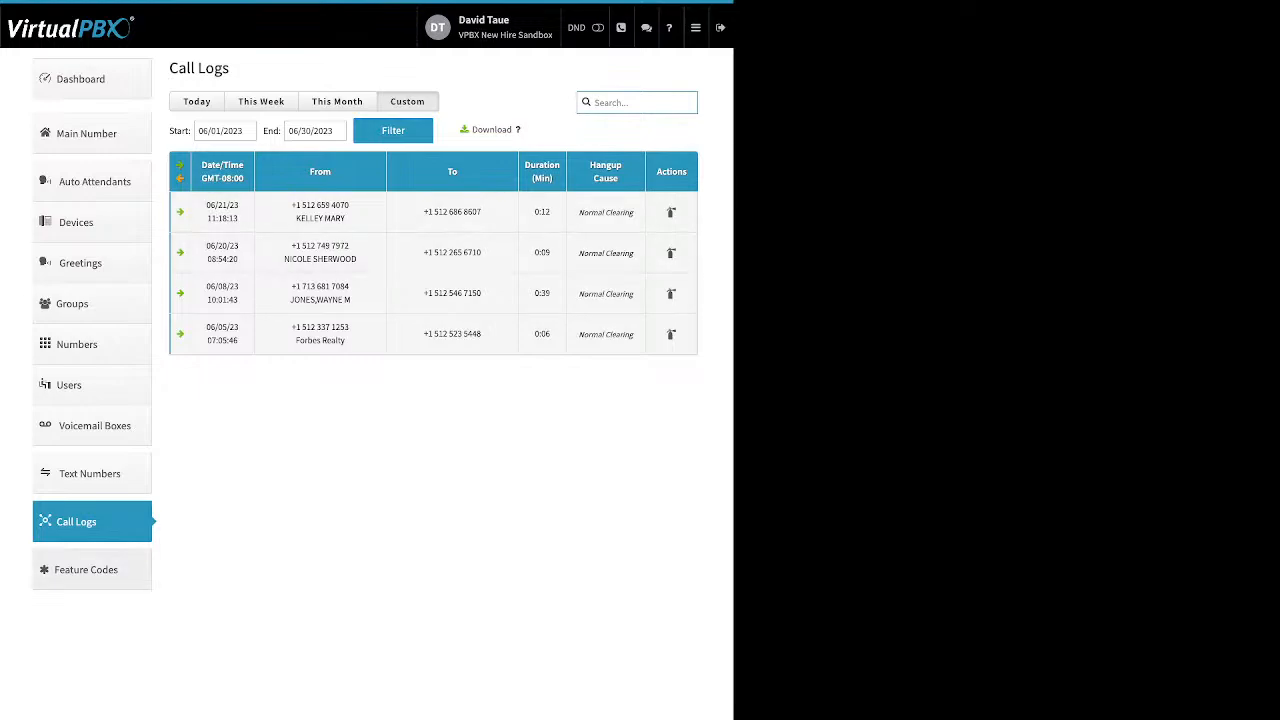
pyautogui.click(92, 570)
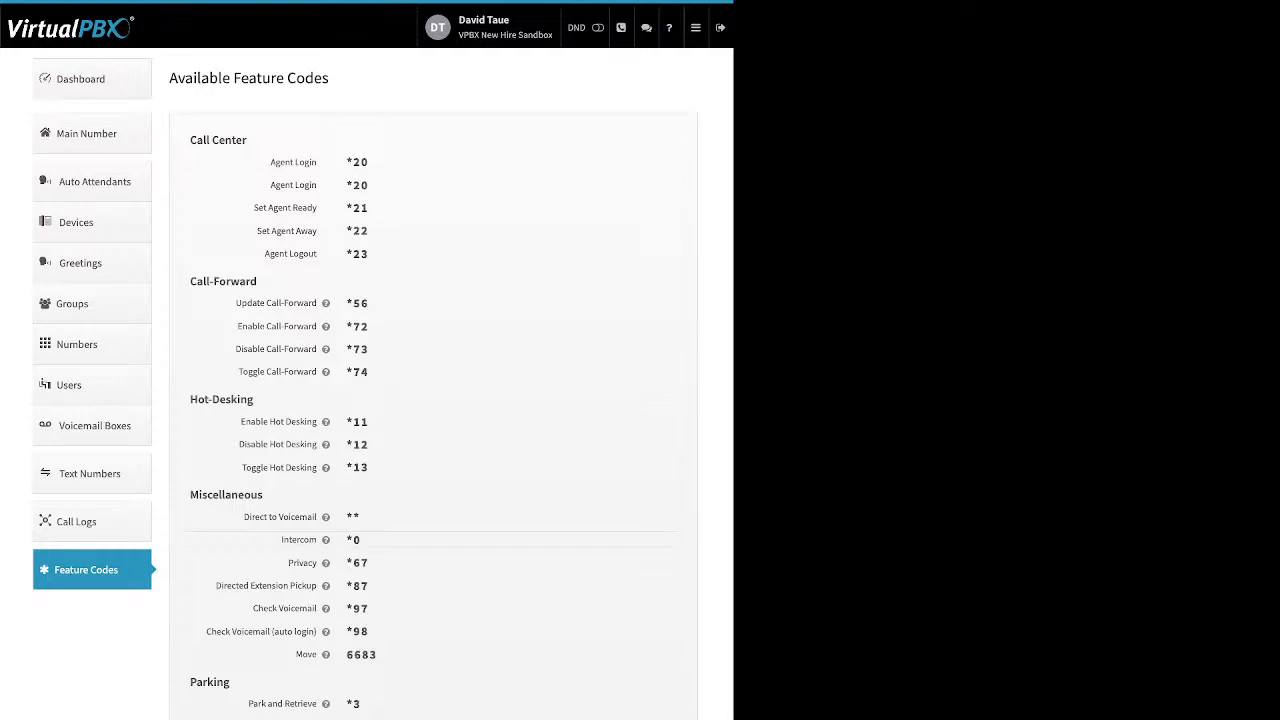
# Step: Go to the Blacklist Settings page from the account sections menu
pyautogui.moveTo(325, 303)
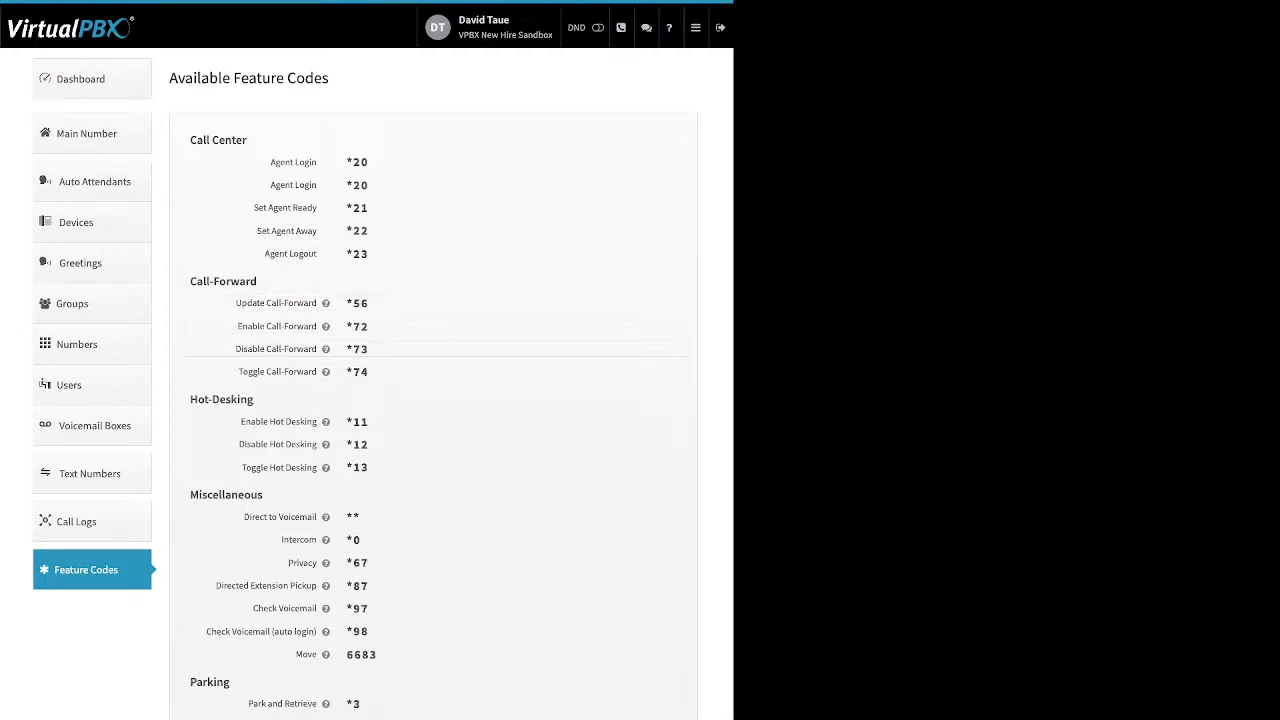
pyautogui.click(696, 28)
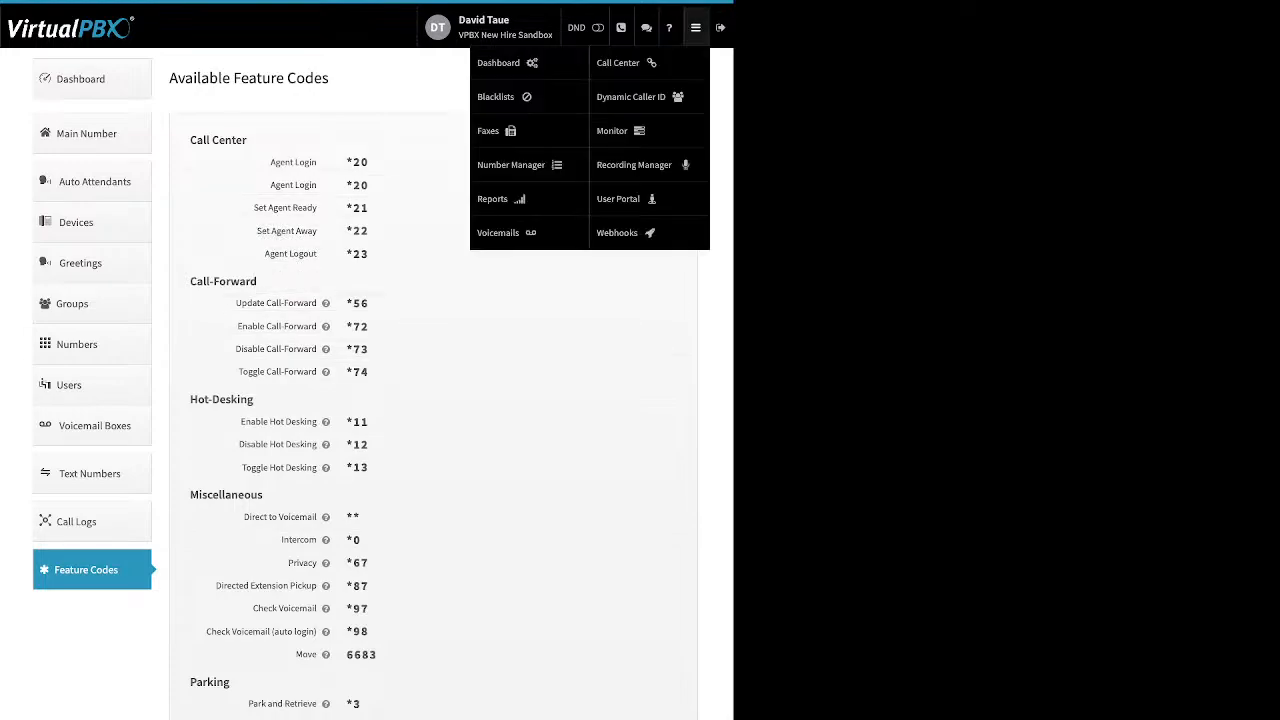
pyautogui.click(496, 96)
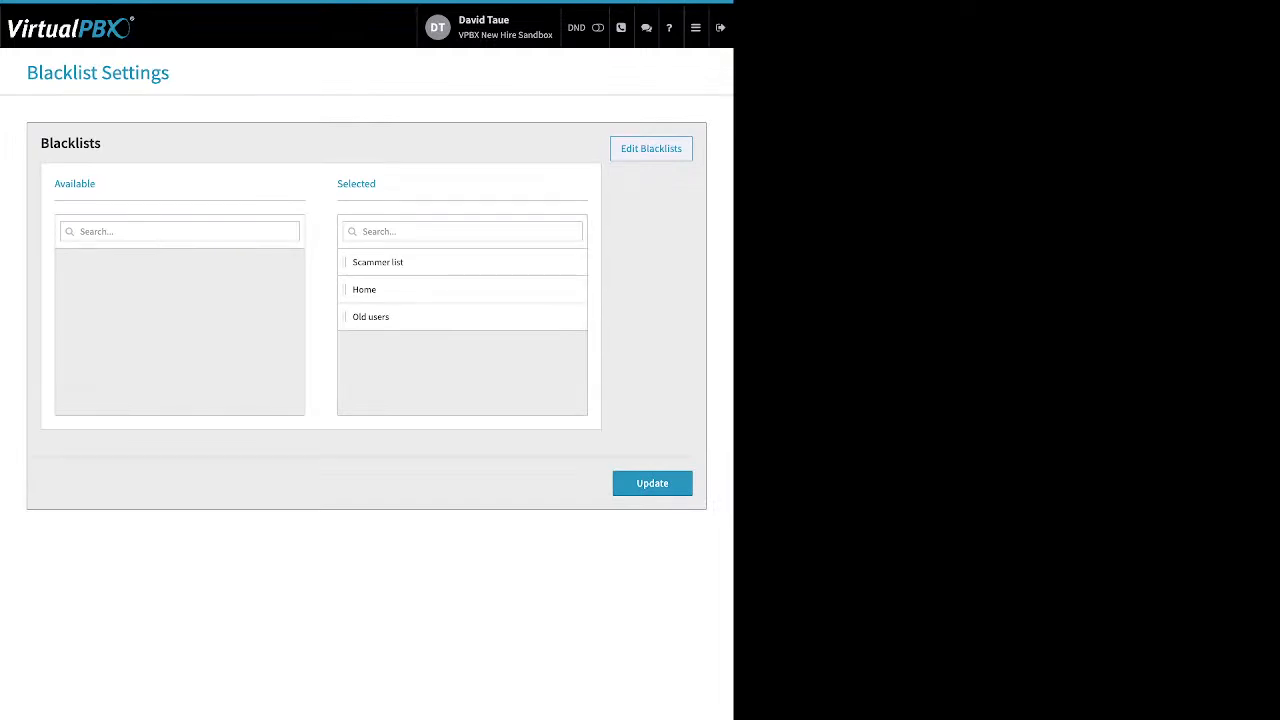
# Step: Open the Home blacklist for editing, leaving Block Anonymous turned off
pyautogui.click(651, 149)
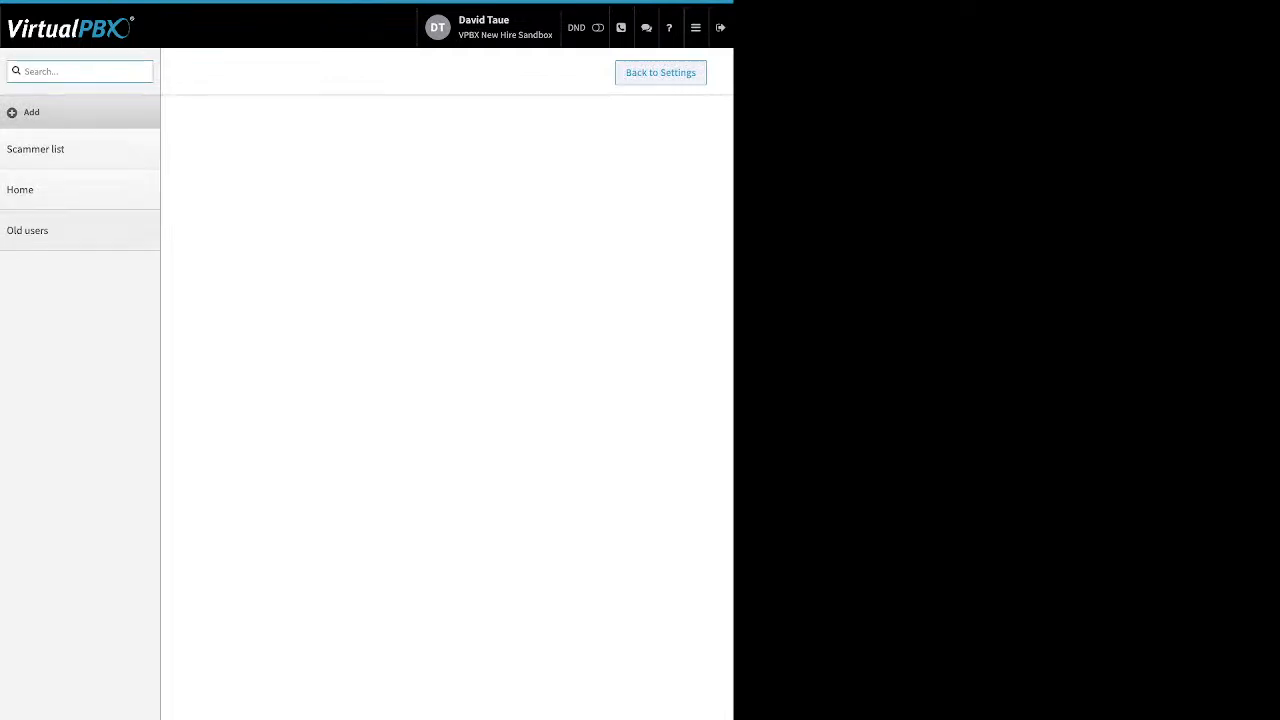
pyautogui.click(60, 190)
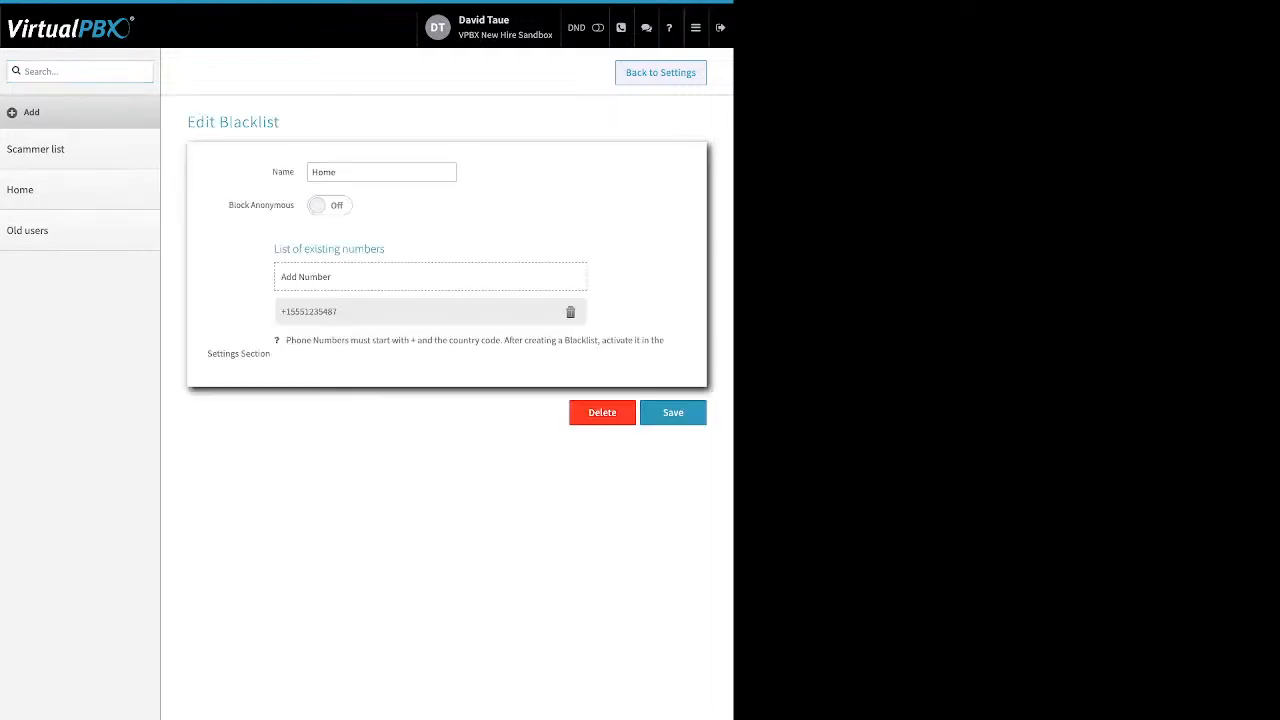
pyautogui.doubleClick(283, 172)
pyautogui.moveTo(228, 205); pyautogui.dragTo(294, 205)
pyautogui.click(330, 205)
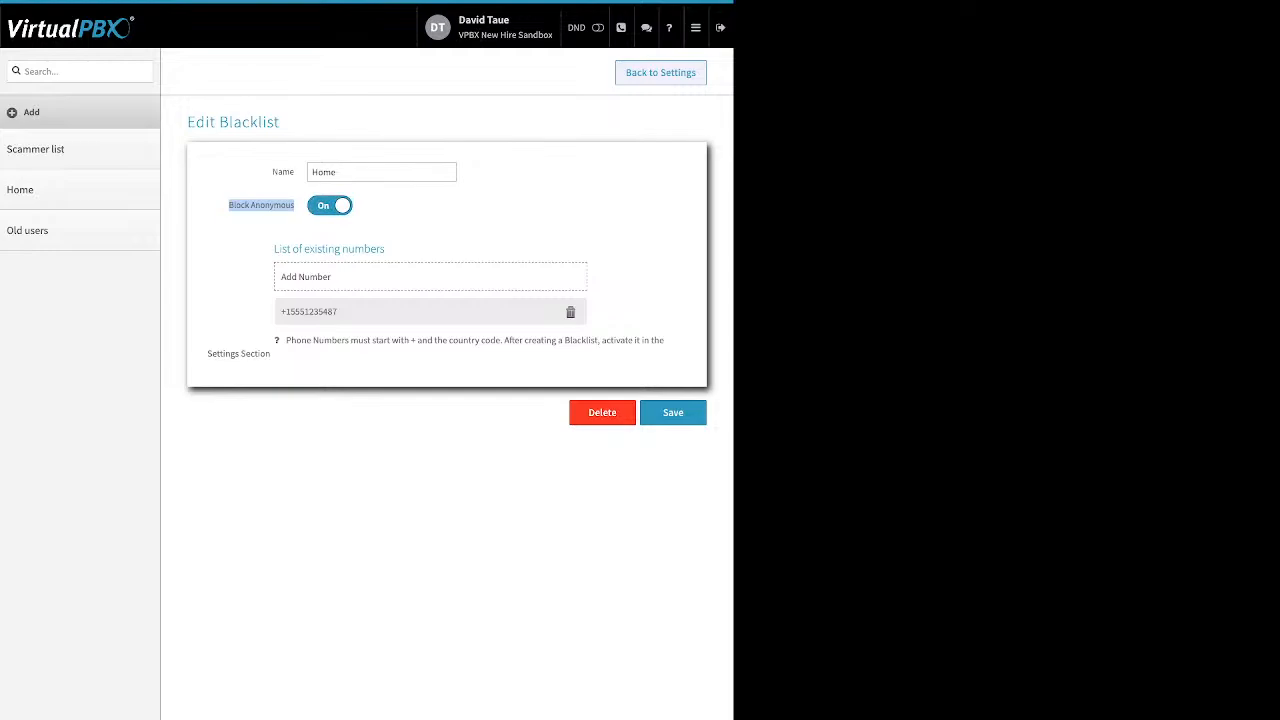
pyautogui.click(262, 205)
pyautogui.click(330, 205)
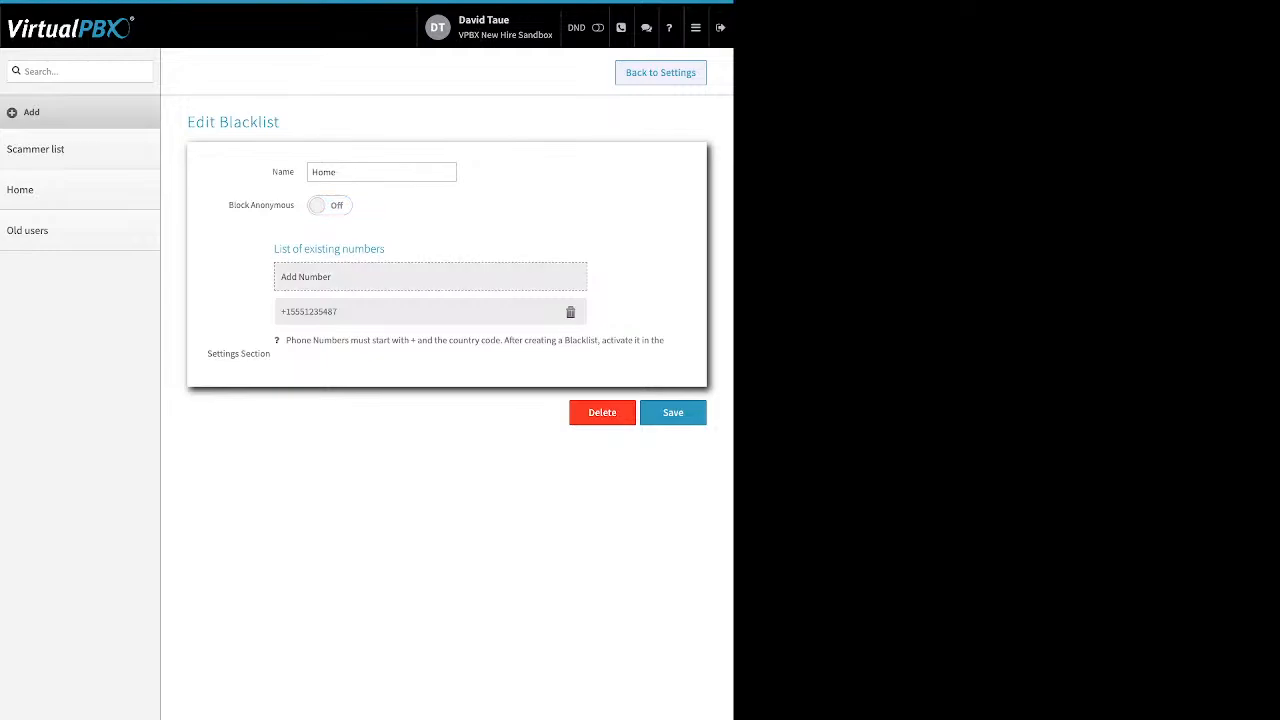
# Step: Discard the empty Add Number row and save the Home blacklist
pyautogui.click(430, 277)
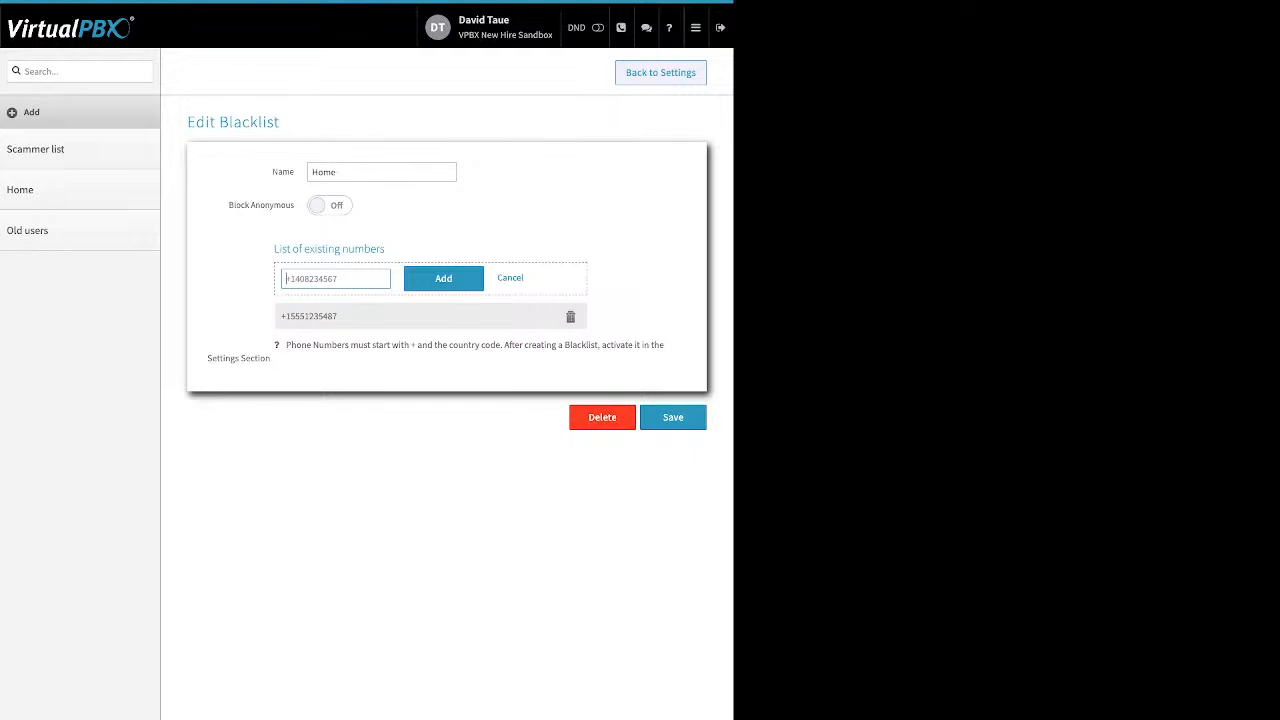
pyautogui.click(510, 278)
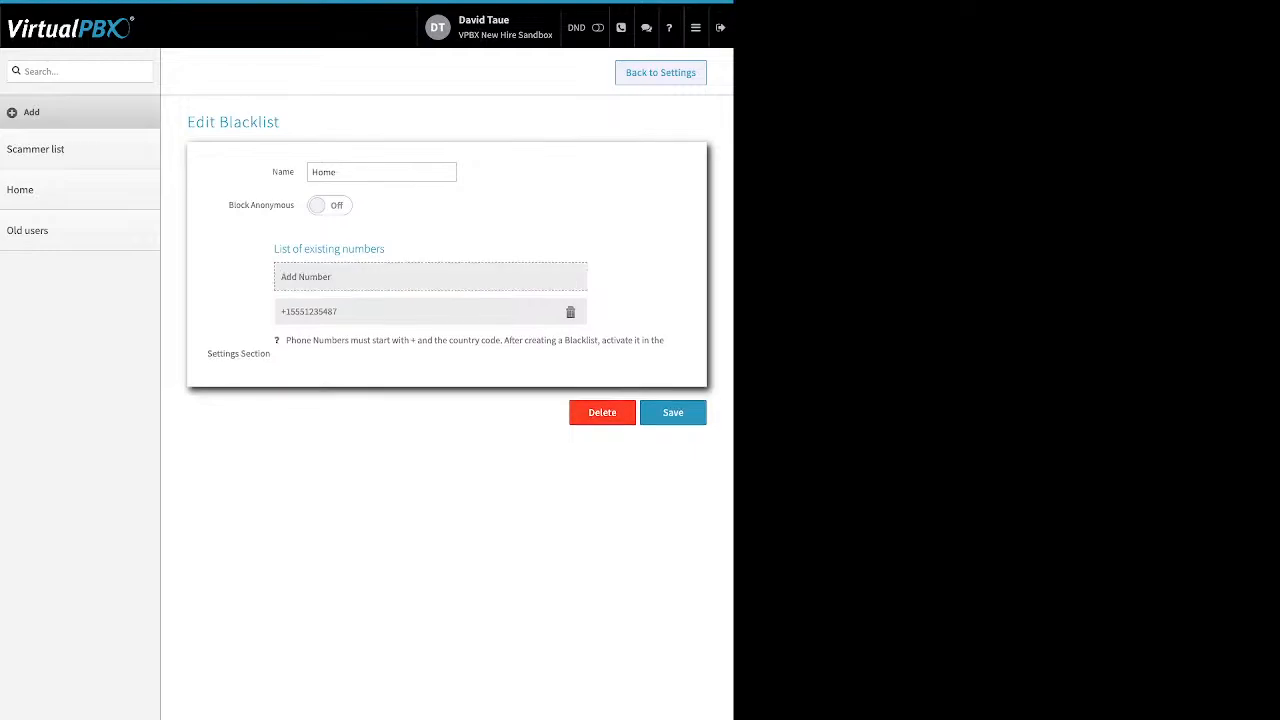
pyautogui.click(673, 412)
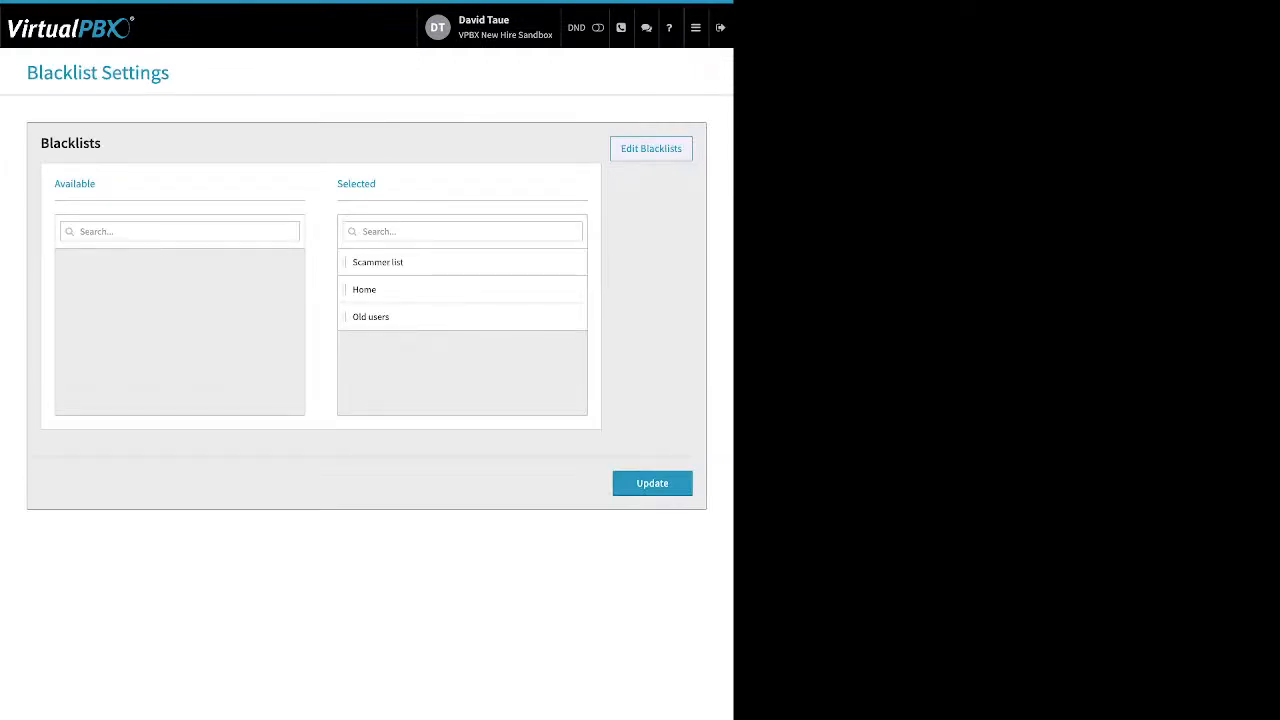
# Step: Move Home from the Selected to the Available blacklists and apply the update
pyautogui.moveTo(337, 184); pyautogui.dragTo(377, 184)
pyautogui.moveTo(364, 289); pyautogui.dragTo(130, 263)
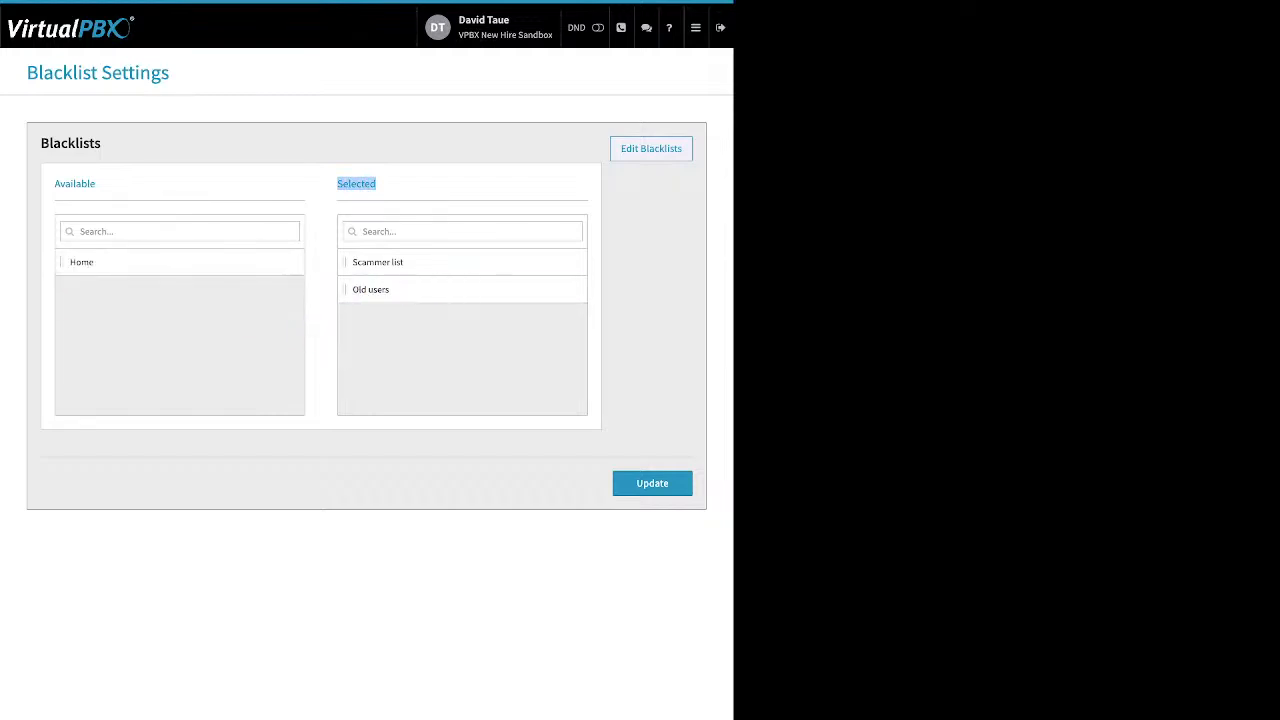
pyautogui.click(652, 483)
pyautogui.click(696, 28)
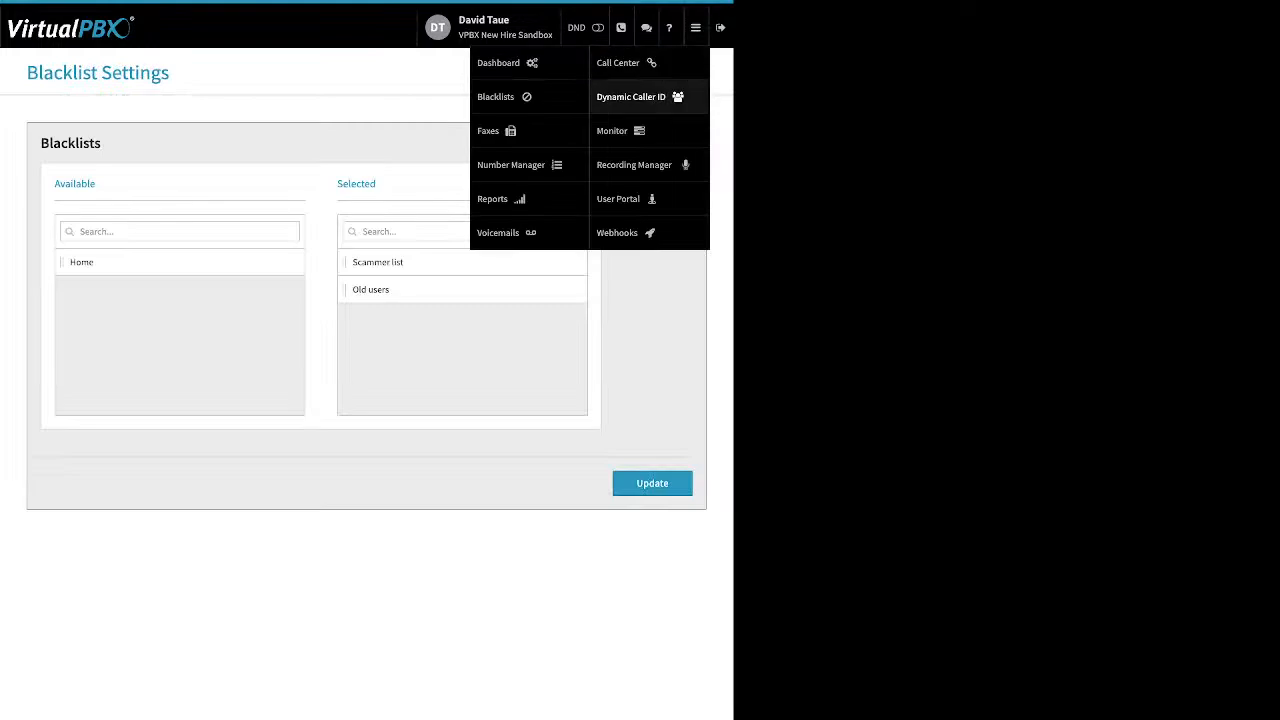
# Step: Open Faxes and view the main faxbox's received inbound fax
pyautogui.click(492, 131)
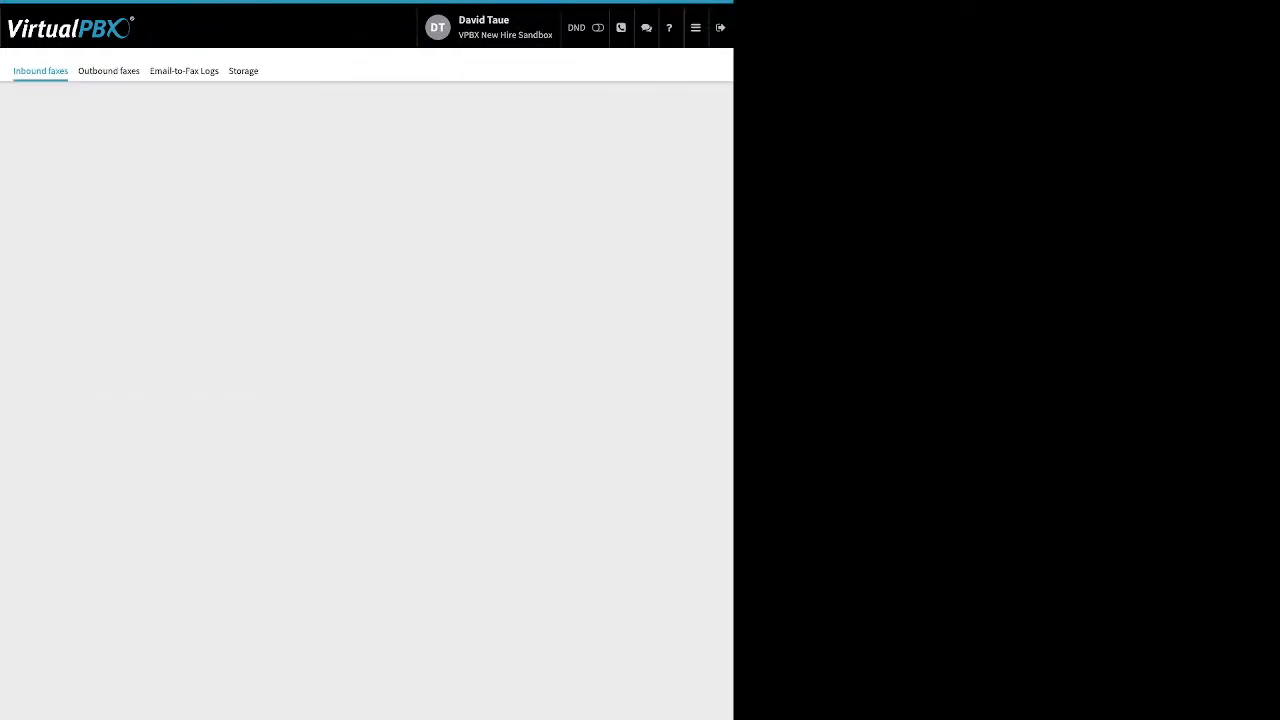
pyautogui.click(366, 194)
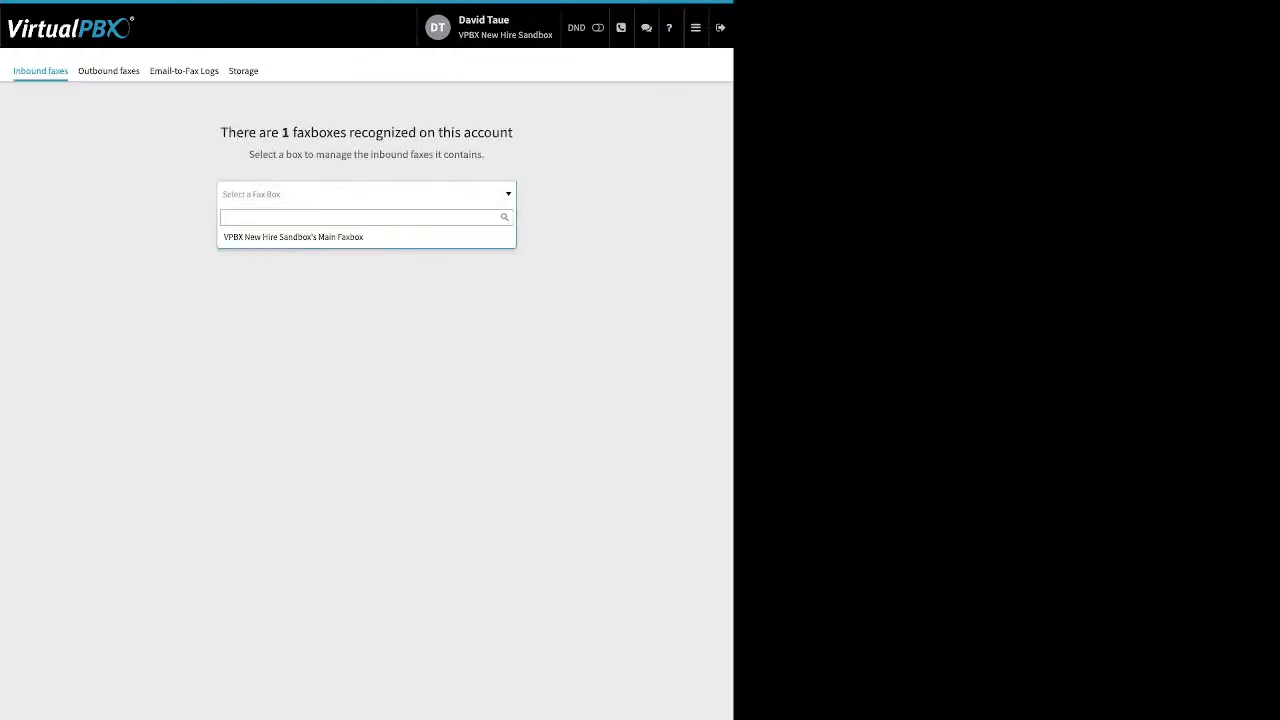
pyautogui.click(366, 237)
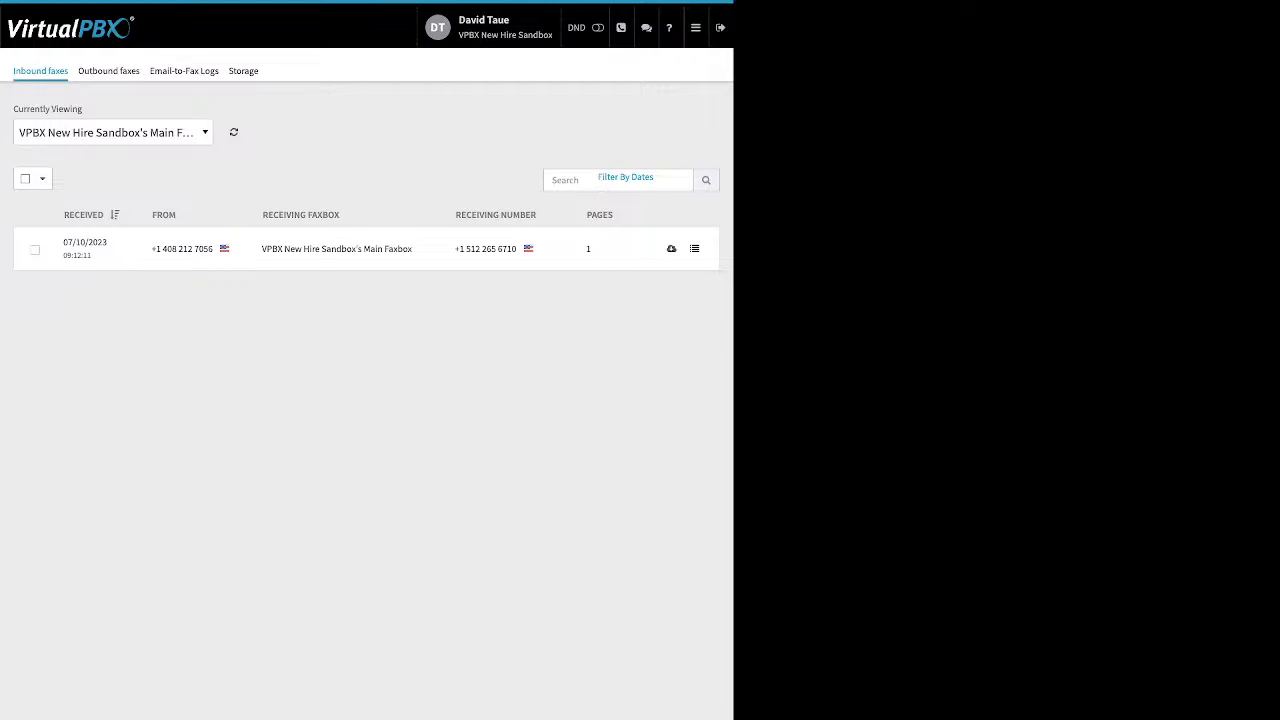
pyautogui.click(35, 250)
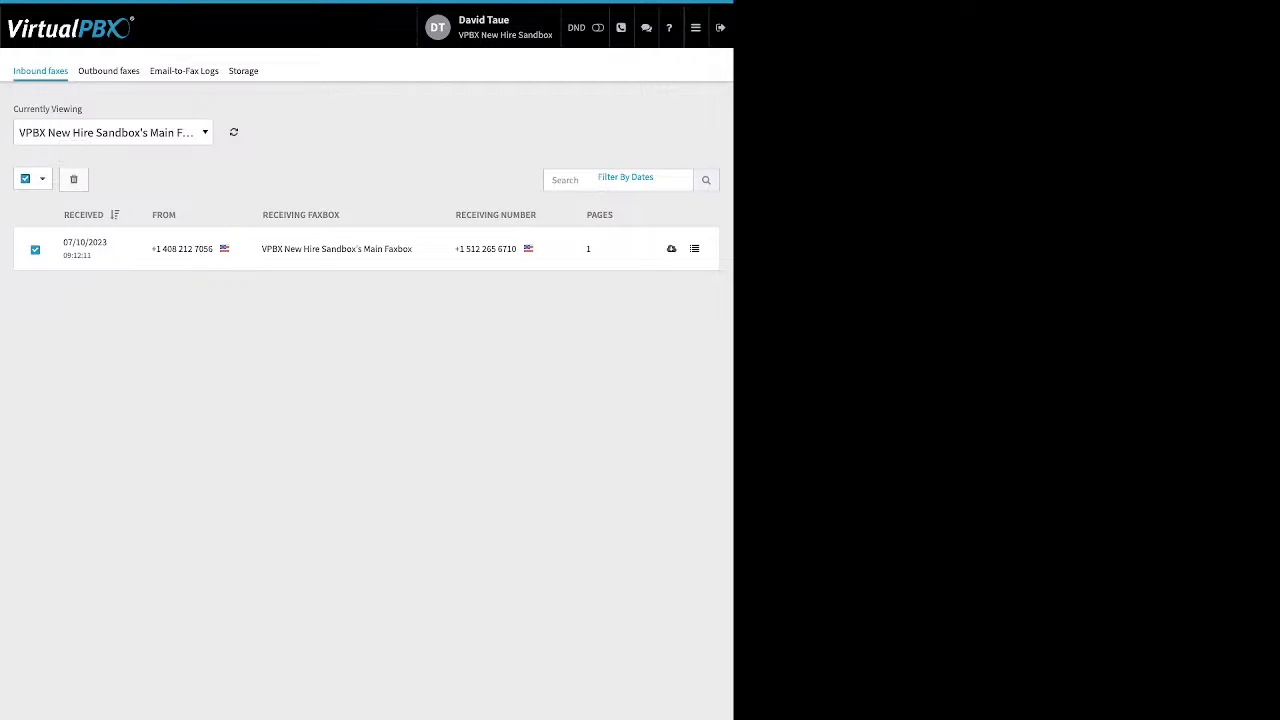
# Step: Review the main faxbox's outbound faxes, one failed and one successful
pyautogui.click(108, 70)
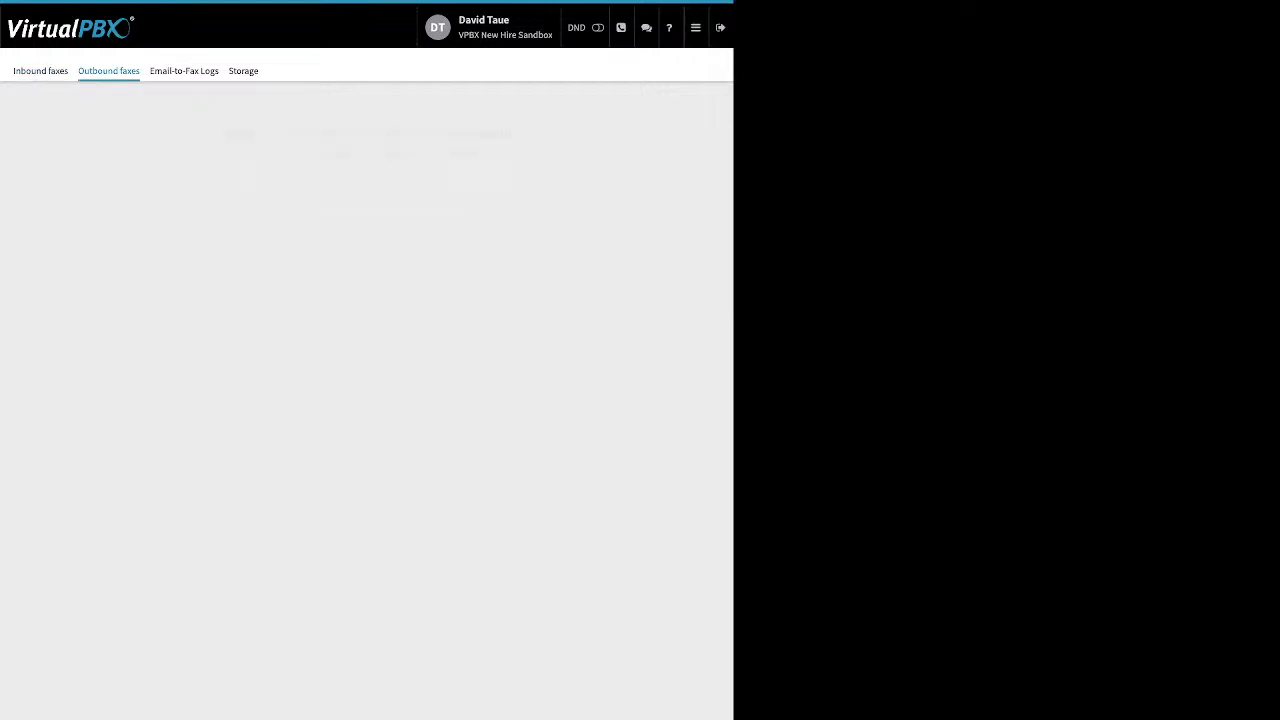
pyautogui.click(365, 194)
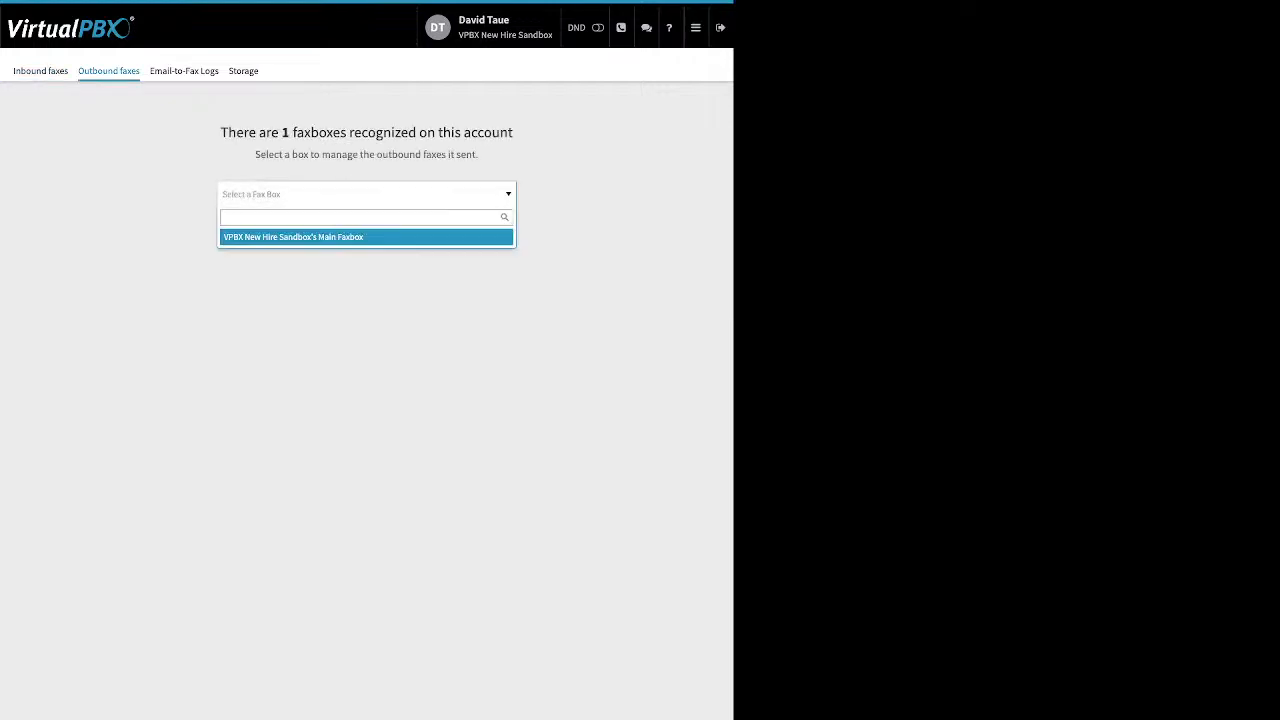
pyautogui.click(293, 237)
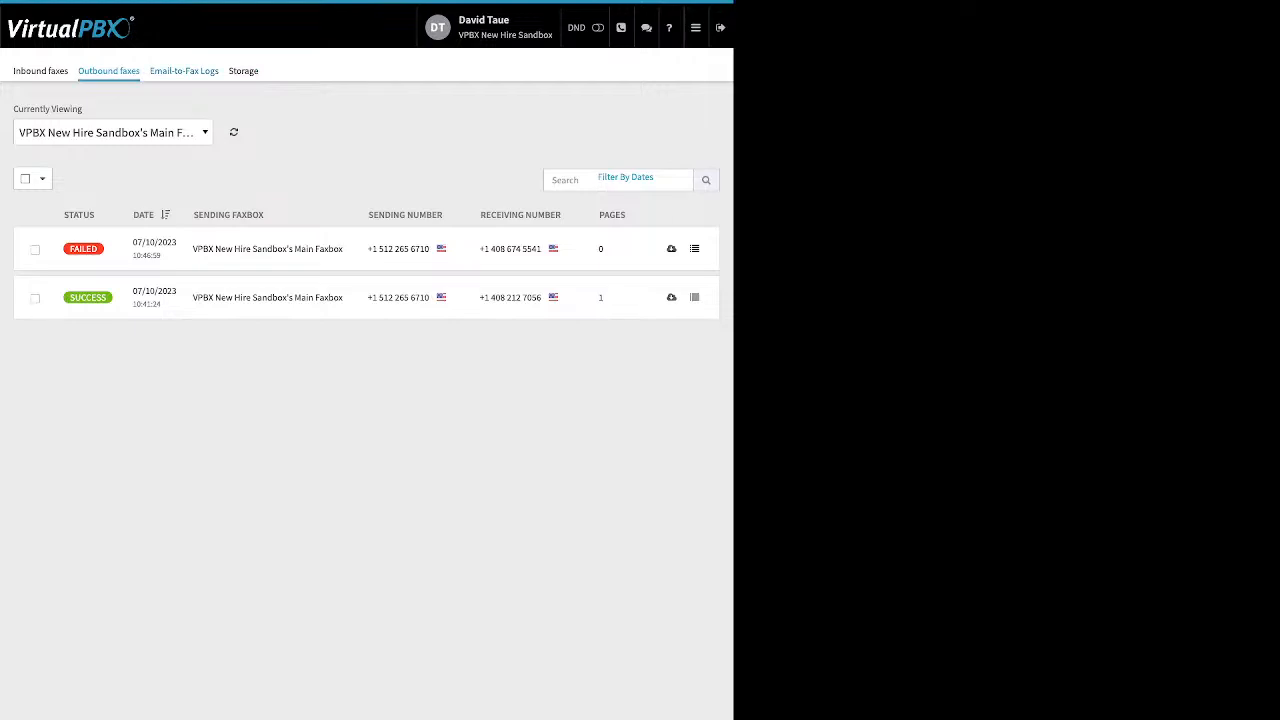
pyautogui.click(184, 70)
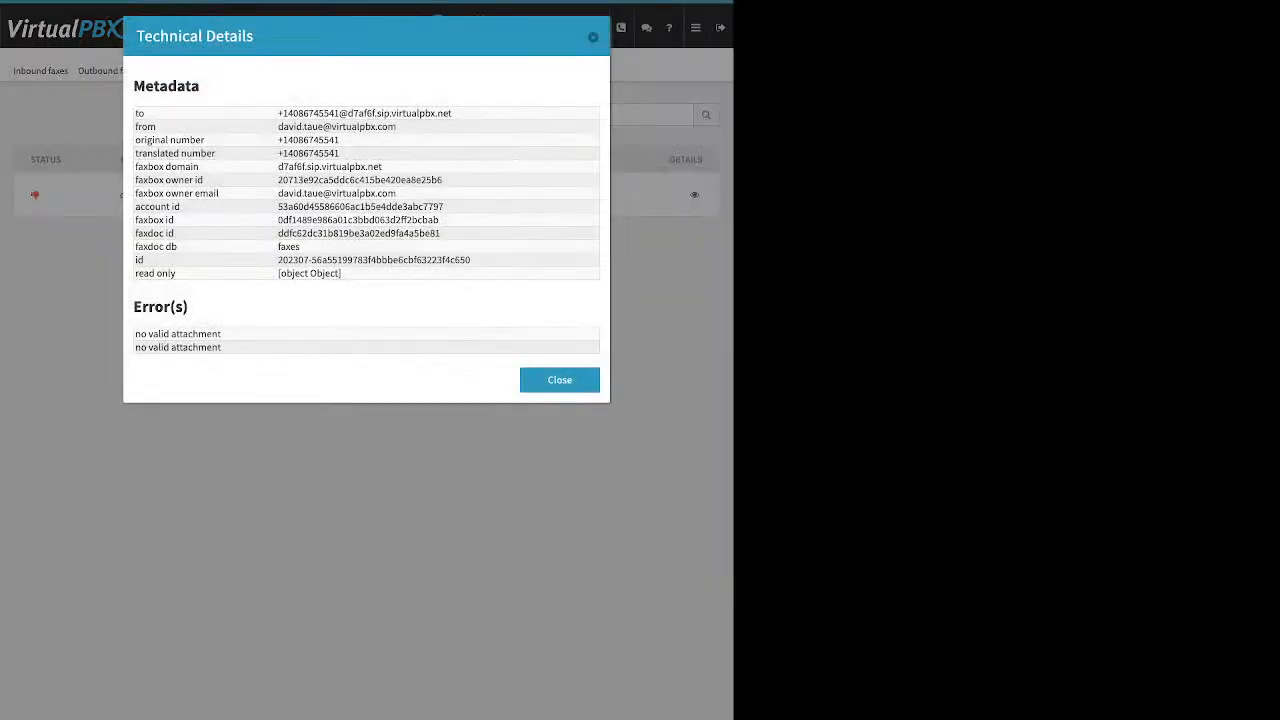
# Step: Check the failed entry's two 'no valid attachment' errors, then close the Technical Details
pyautogui.moveTo(222, 348); pyautogui.dragTo(135, 333)
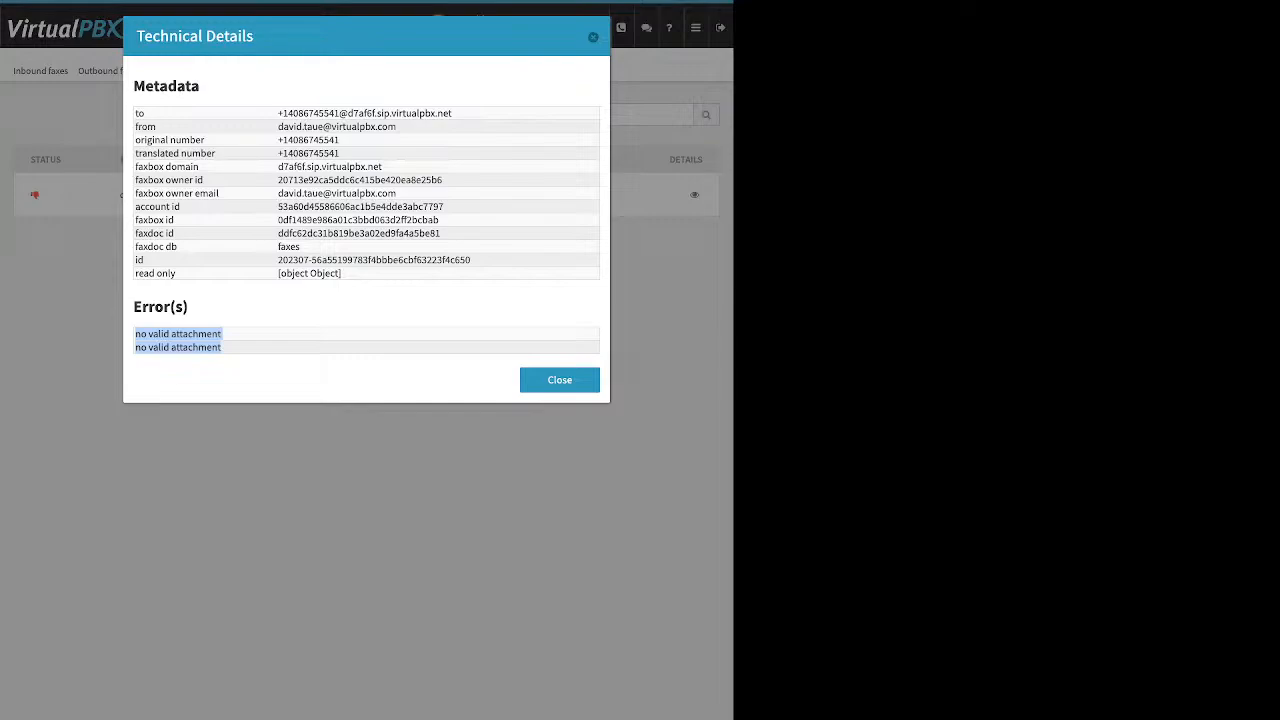
pyautogui.press('Escape')
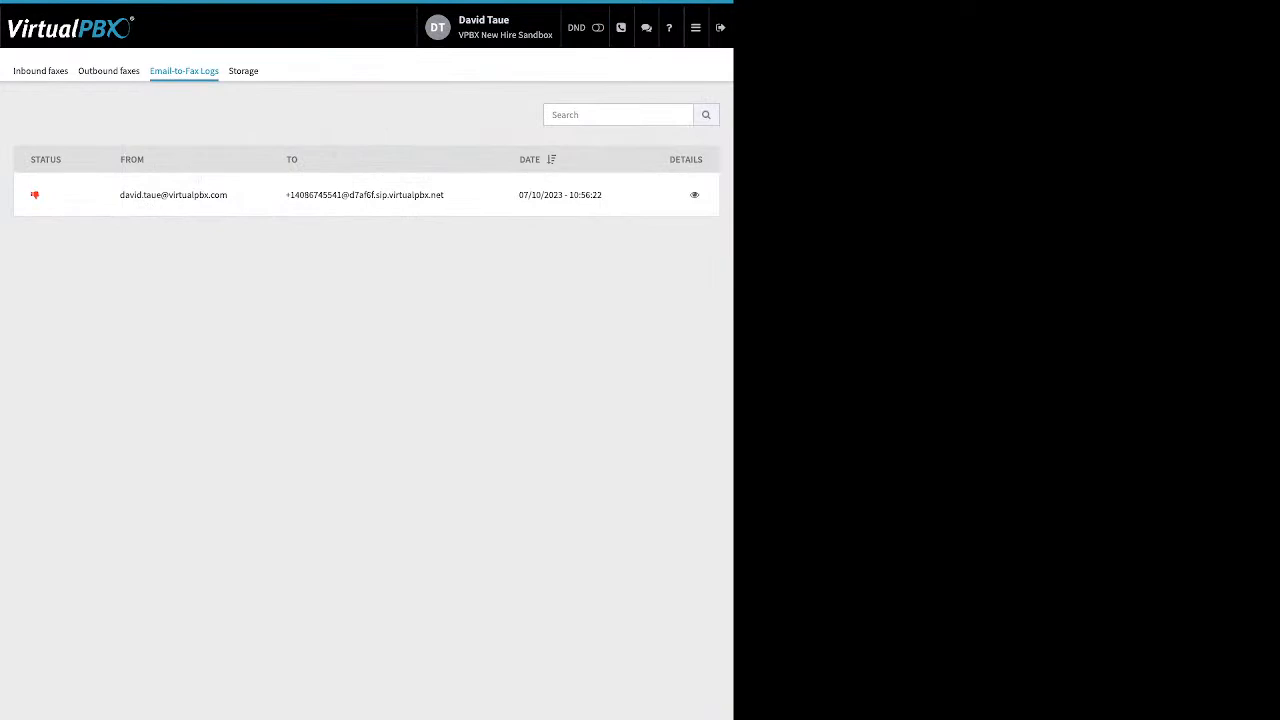
pyautogui.click(696, 28)
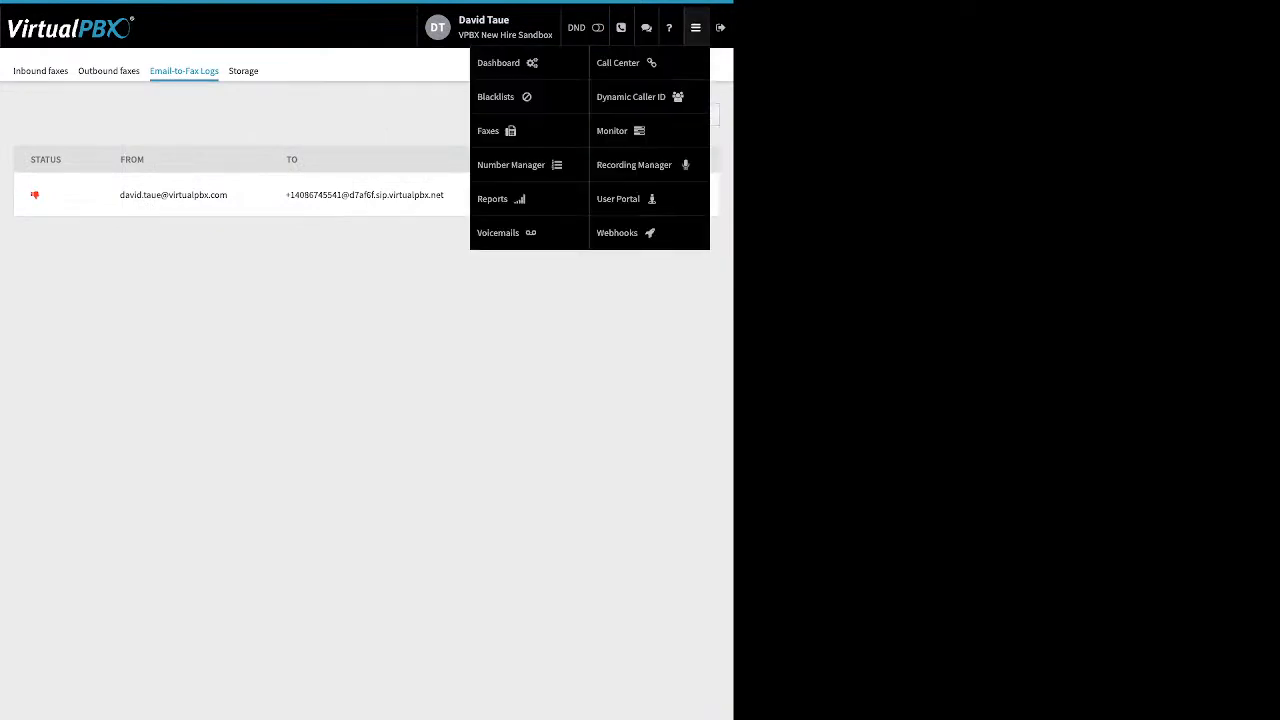
# Step: Open the Number Manager to view the account's two spare numbers
pyautogui.click(511, 165)
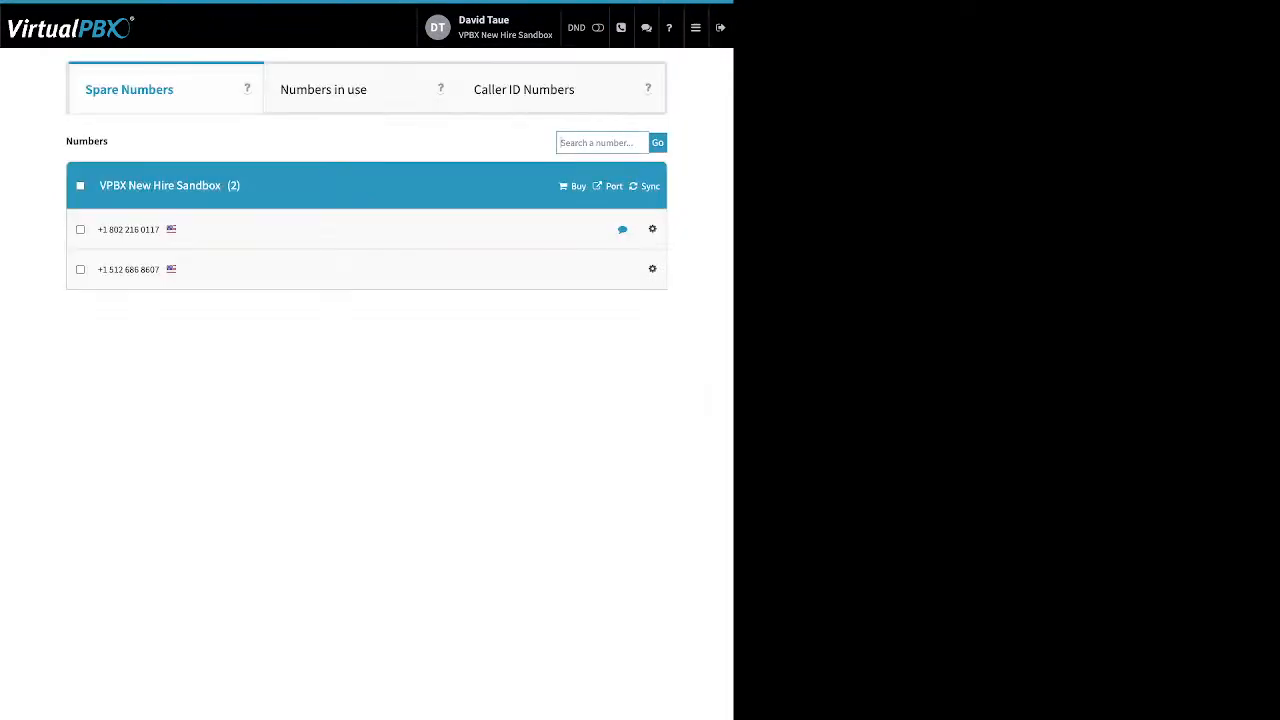
pyautogui.click(696, 28)
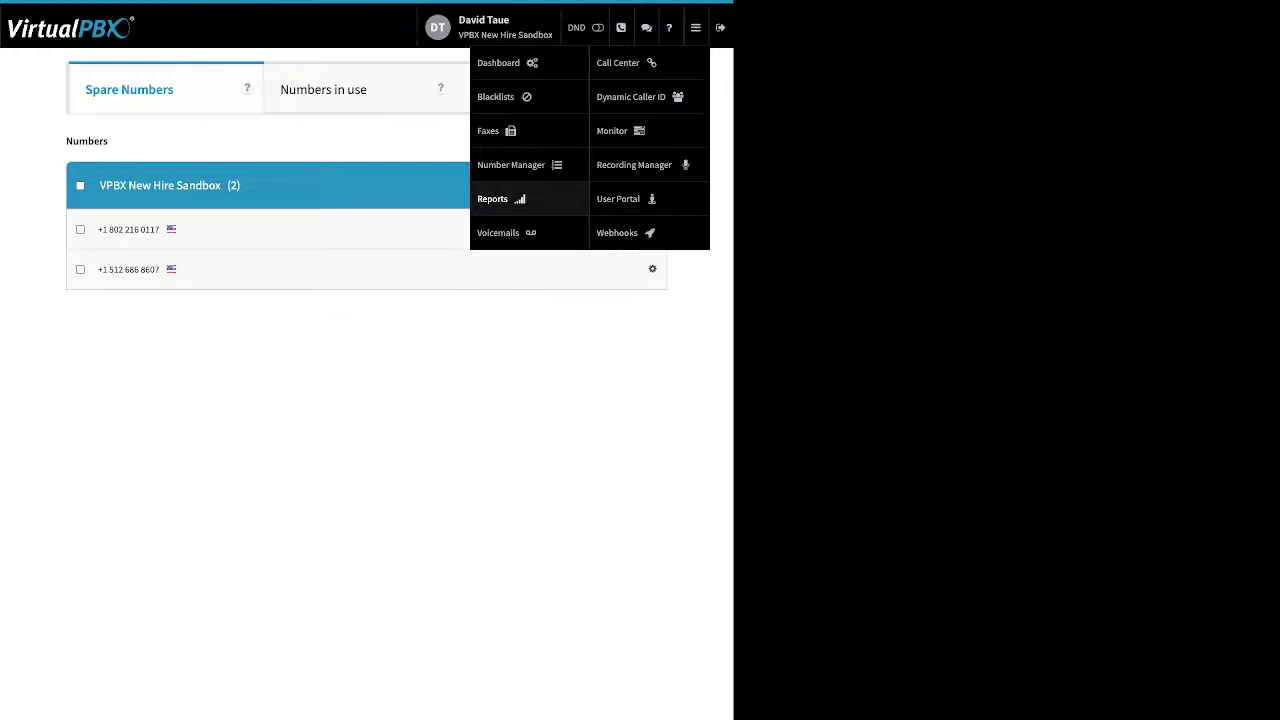
# Step: Go to Voicemails and pick the account owner's voicemail box from the box selector
pyautogui.moveTo(696, 28)
pyautogui.click(498, 232)
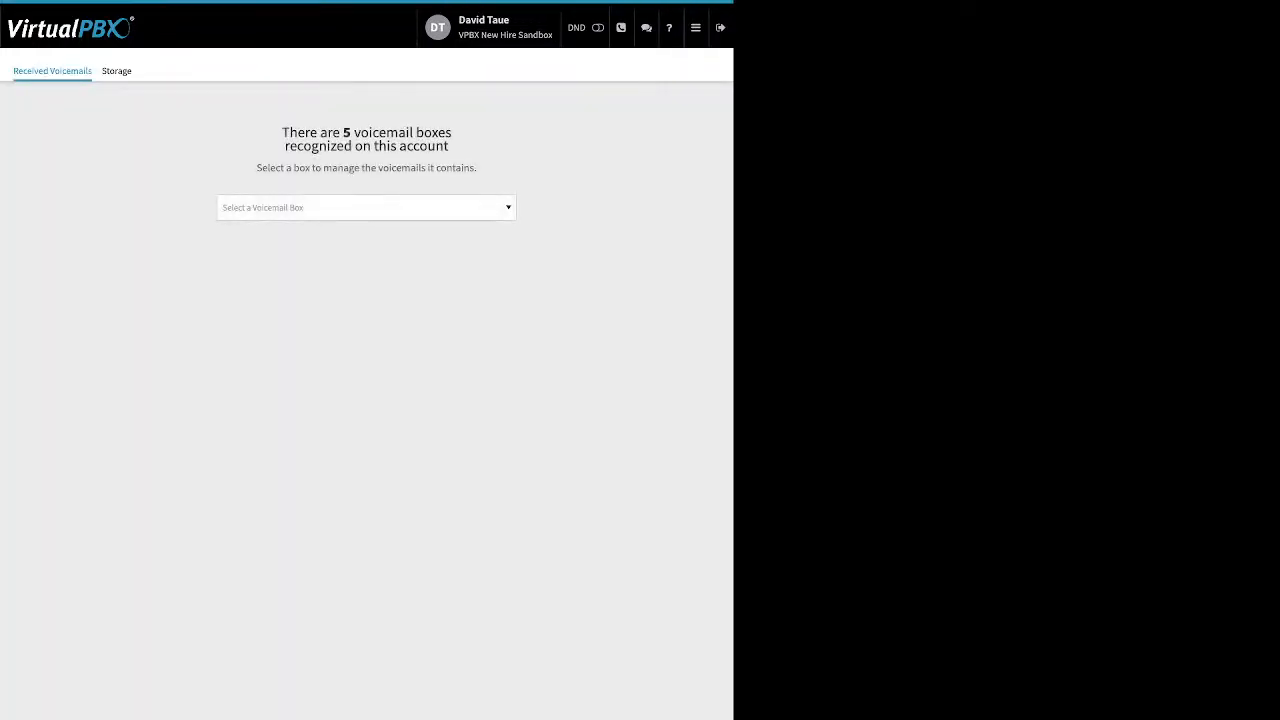
pyautogui.click(366, 208)
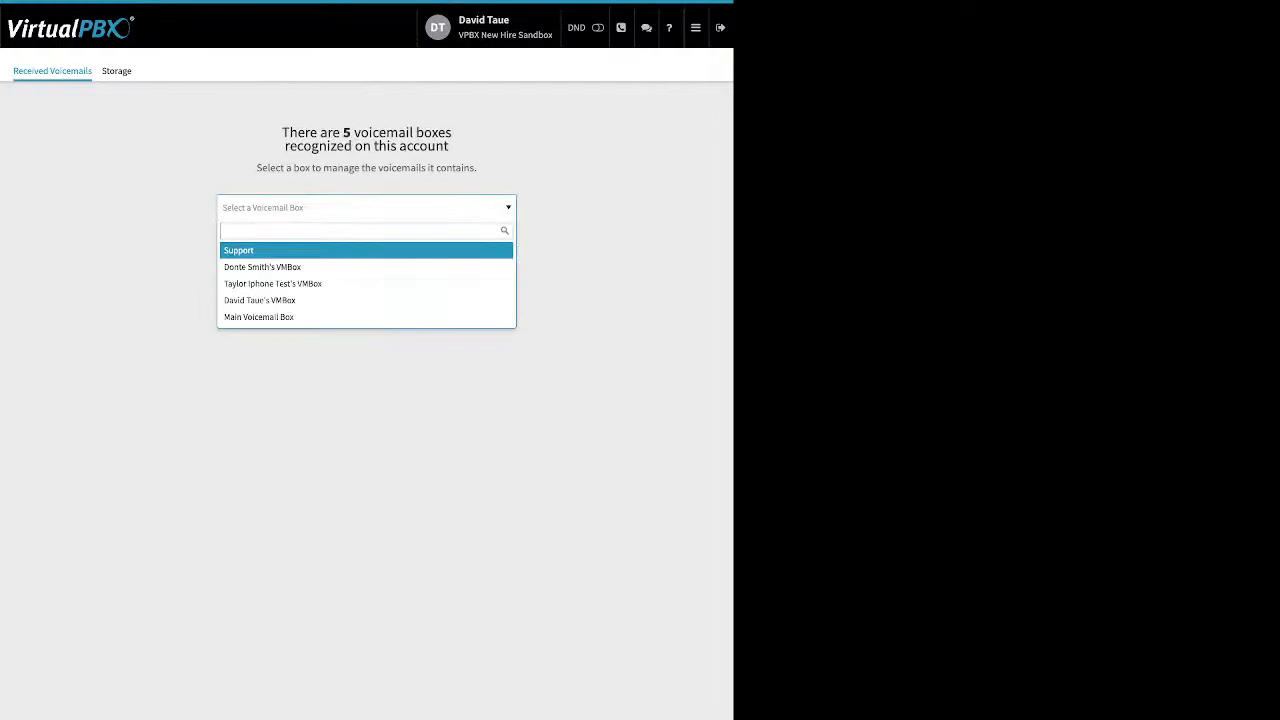
pyautogui.press('Down')
pyautogui.press('Down')
pyautogui.press('Down')
pyautogui.press('Return')
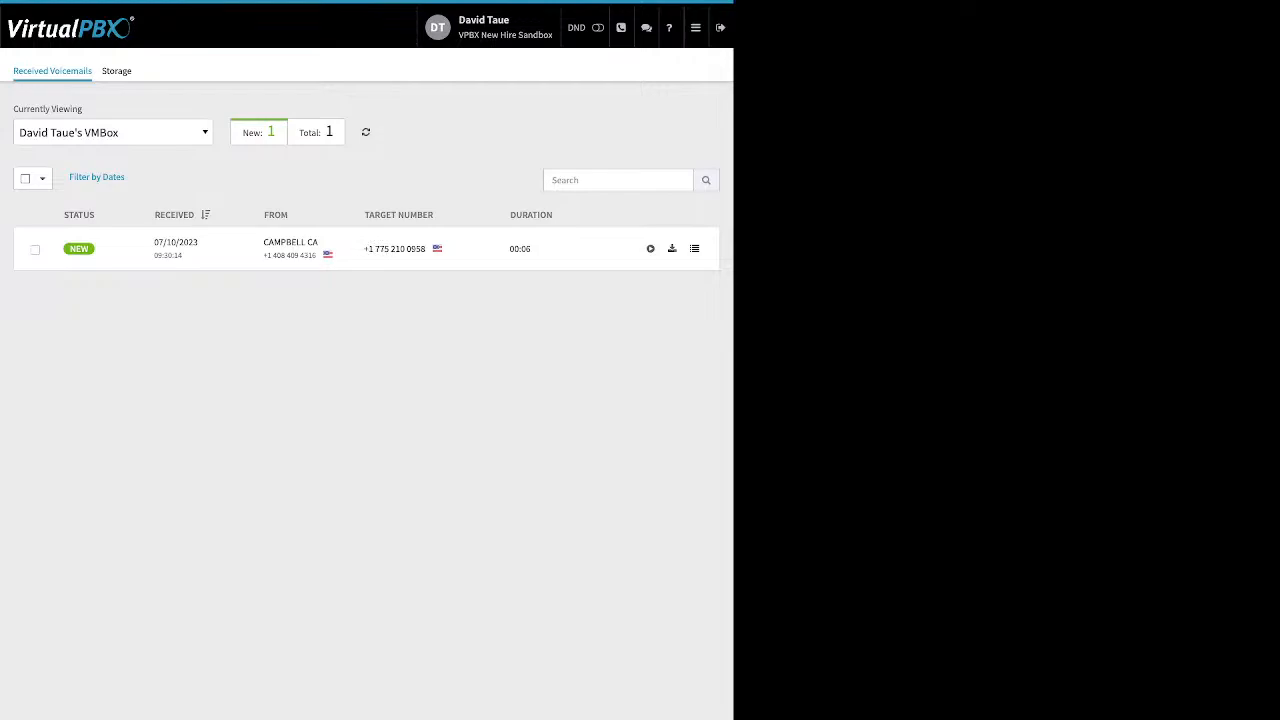
# Step: Select the new 6-second voicemail and inspect its Move To and Mark As options without changing anything
pyautogui.click(35, 250)
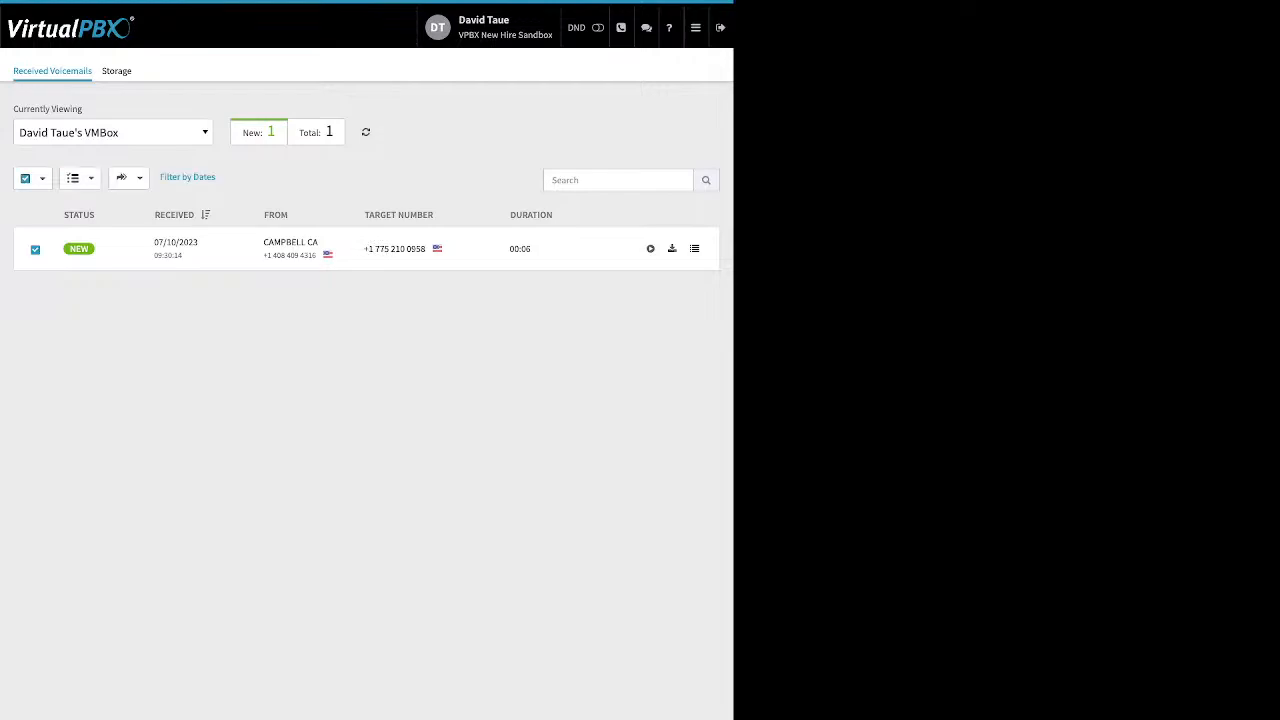
pyautogui.click(128, 177)
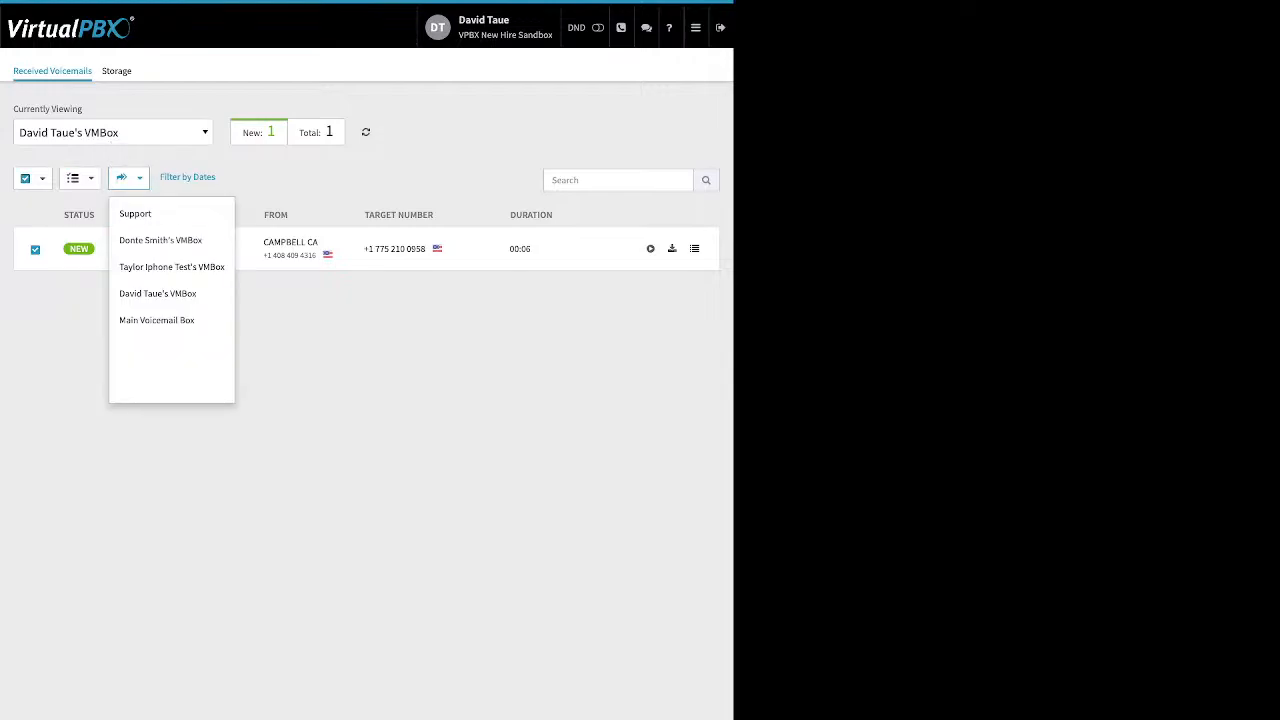
pyautogui.click(128, 177)
pyautogui.click(80, 178)
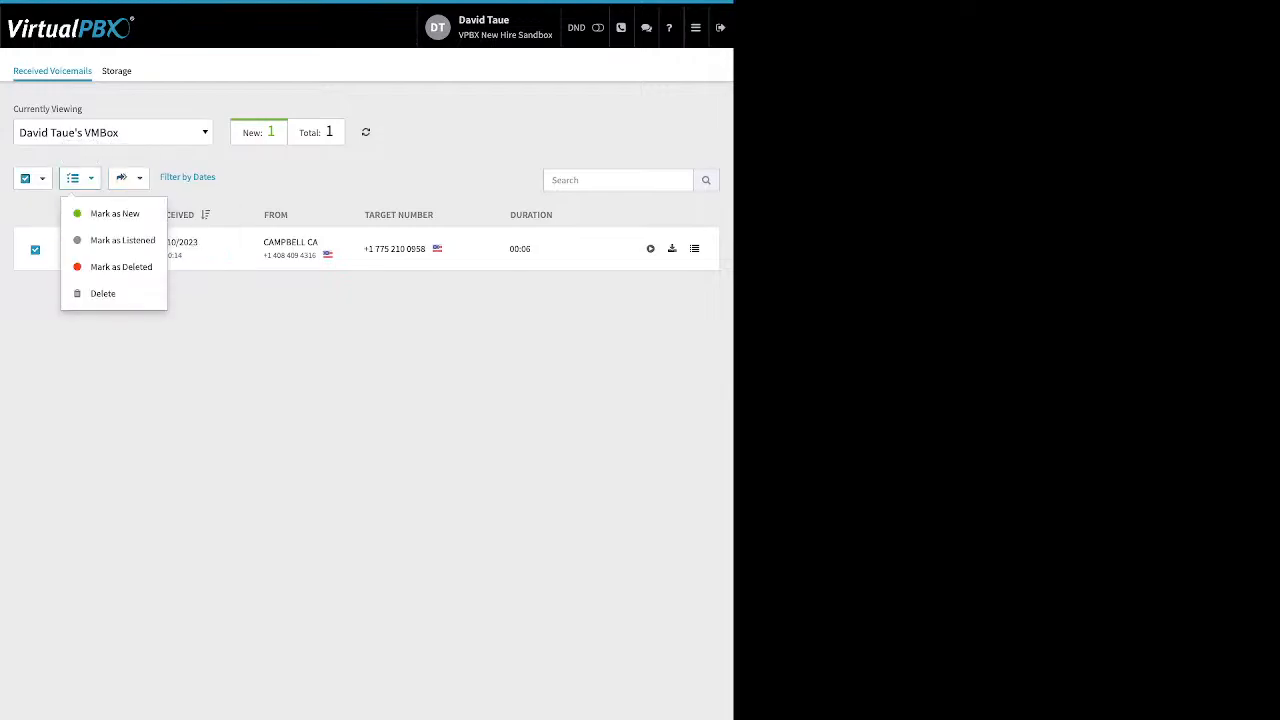
pyautogui.click(80, 178)
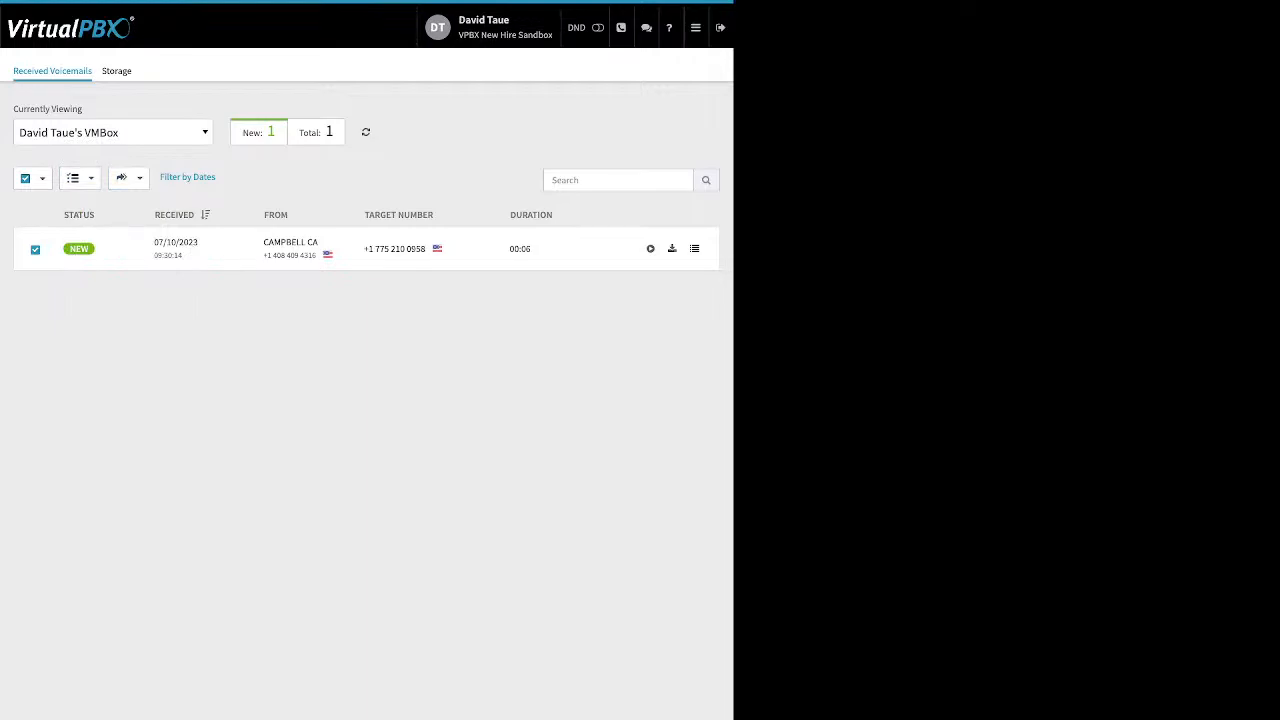
pyautogui.click(695, 27)
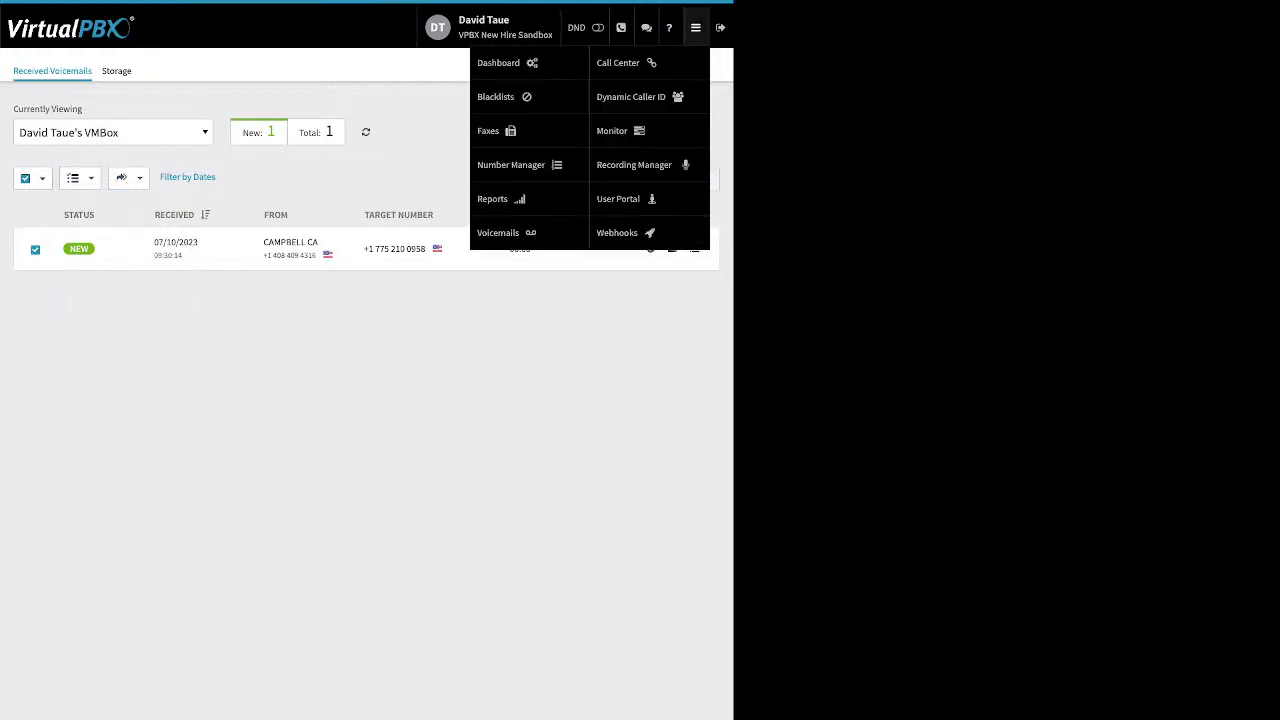
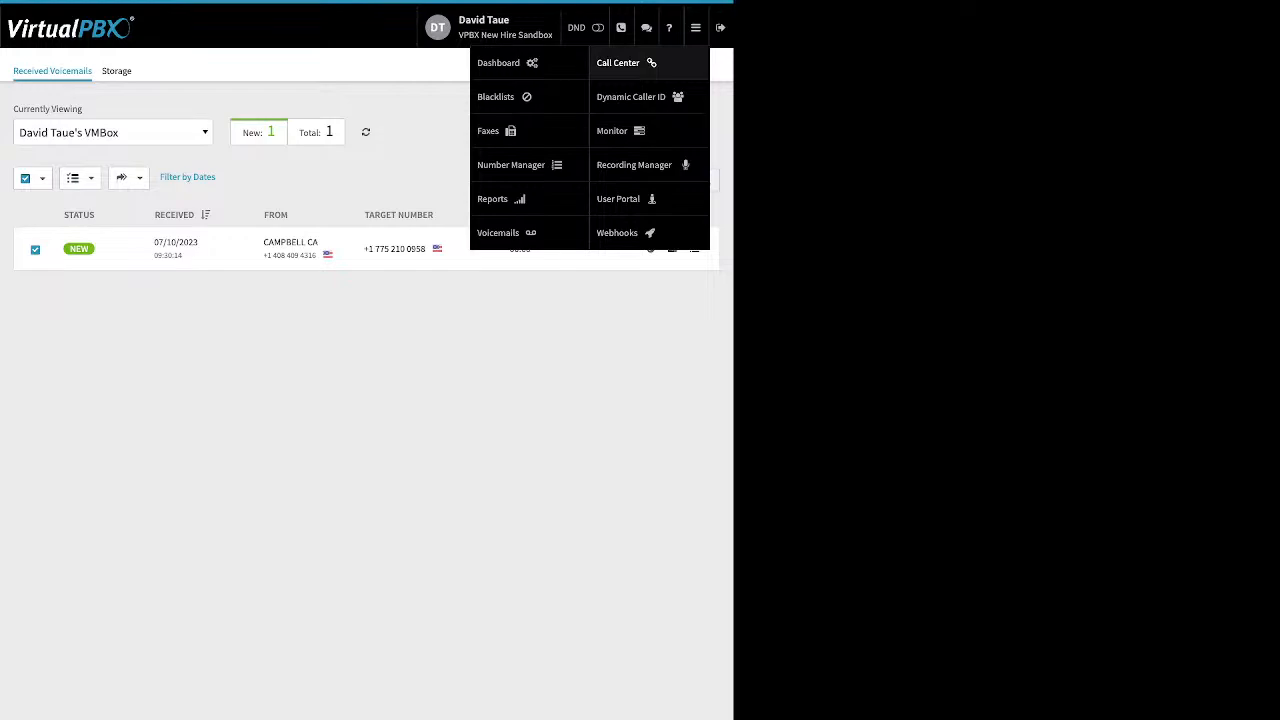
pyautogui.click(631, 96)
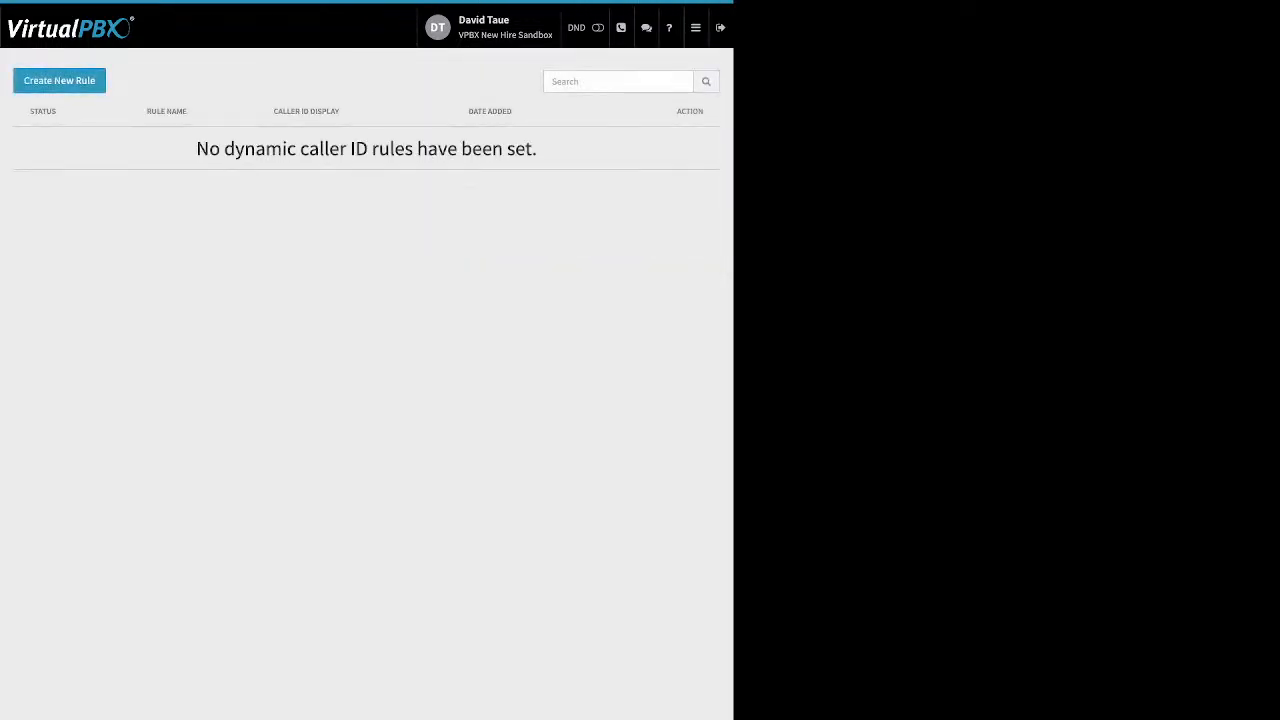
pyautogui.click(59, 80)
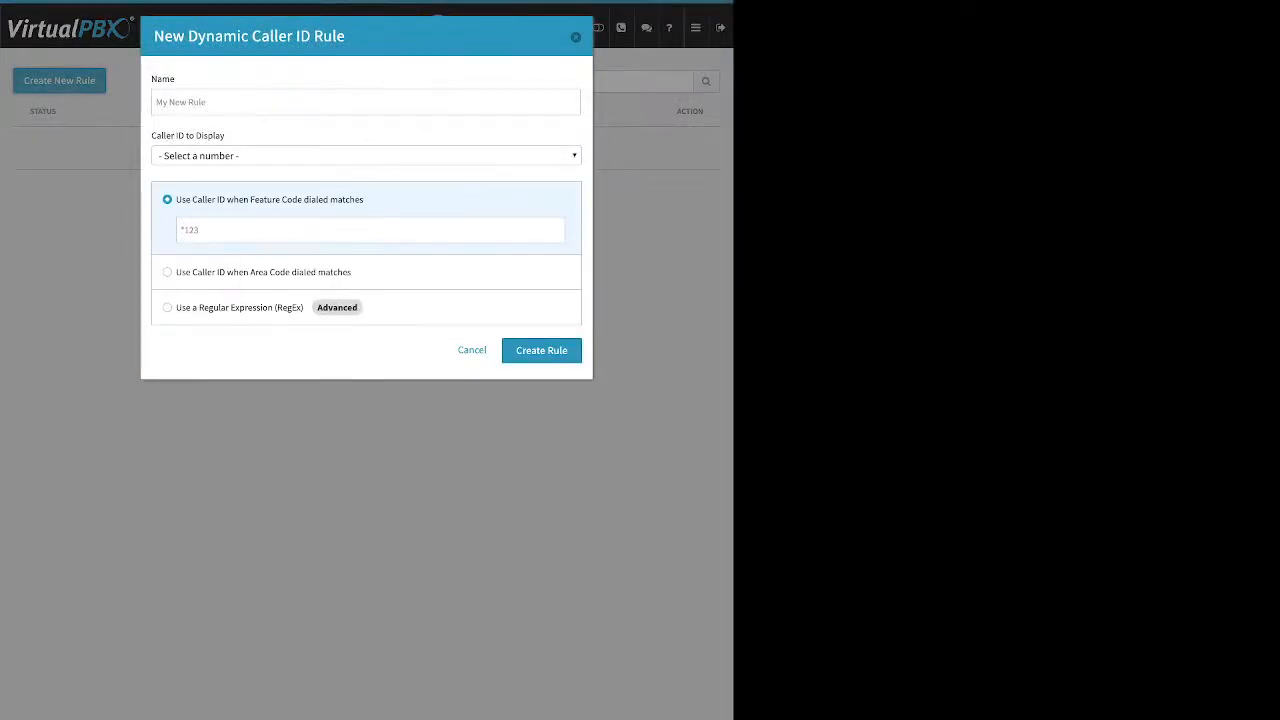
pyautogui.click(365, 102)
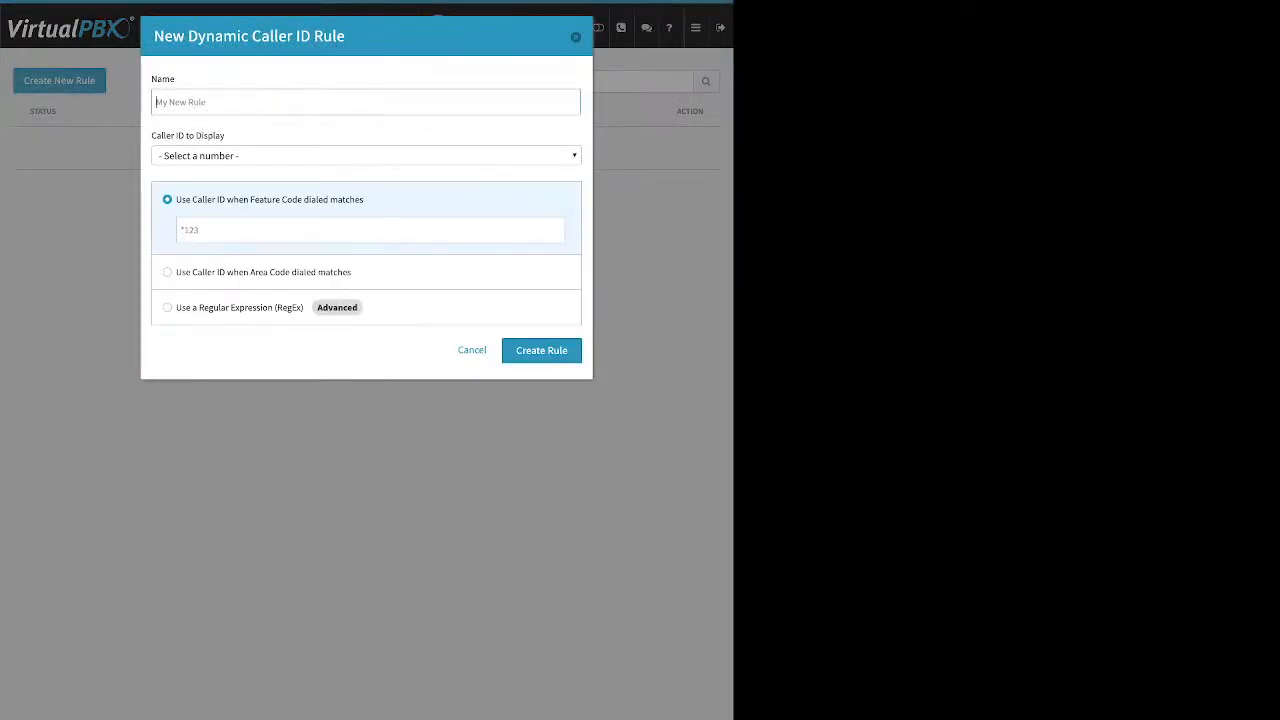
pyautogui.write('Vegas')
pyautogui.click(366, 156)
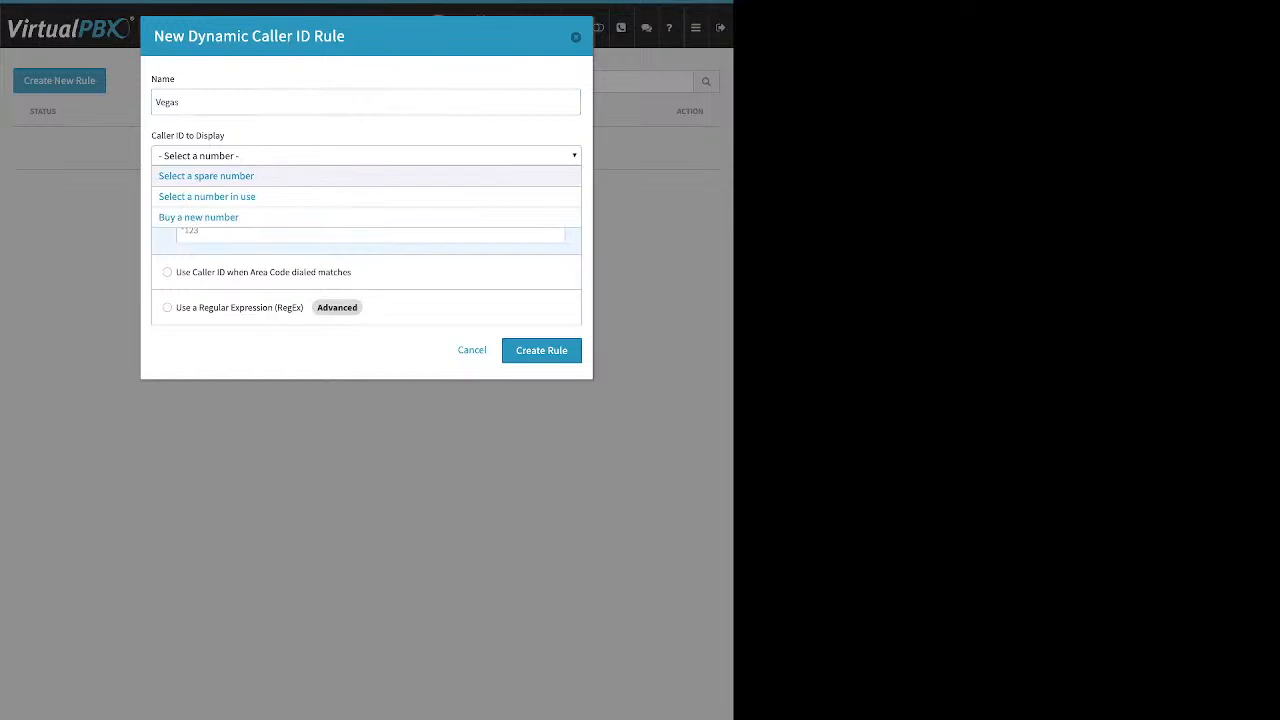
pyautogui.click(207, 196)
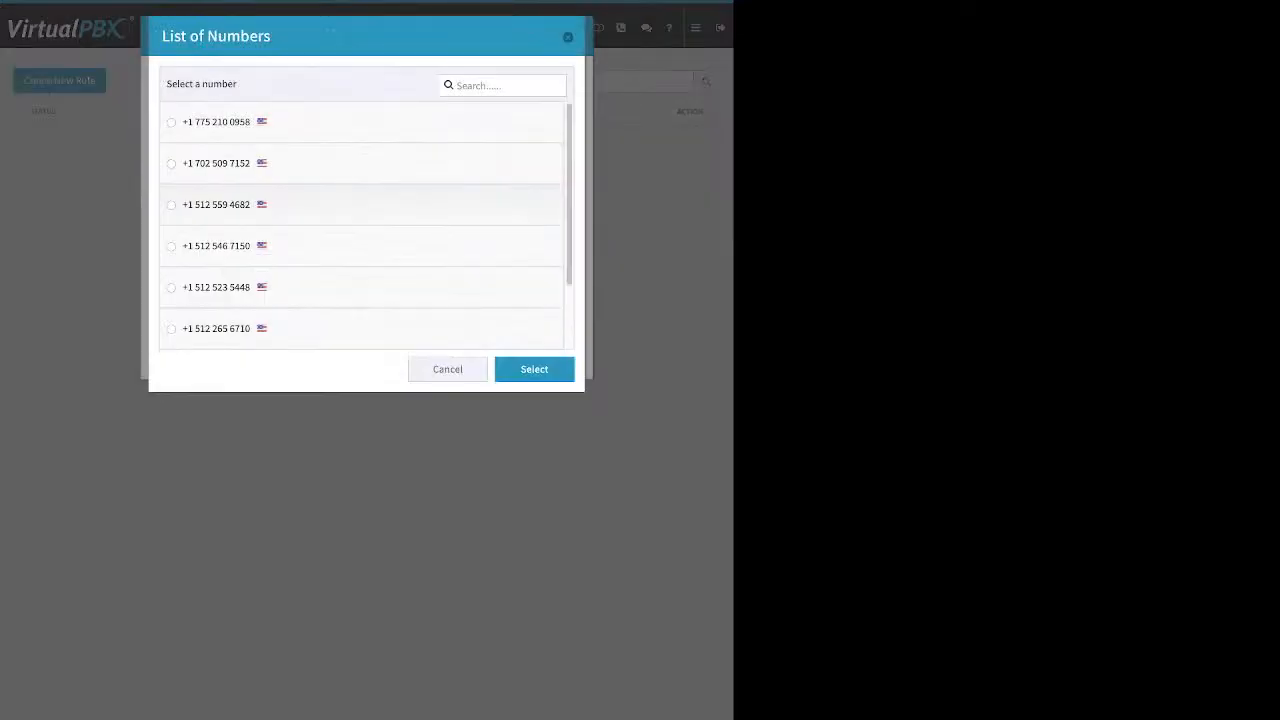
pyautogui.click(172, 164)
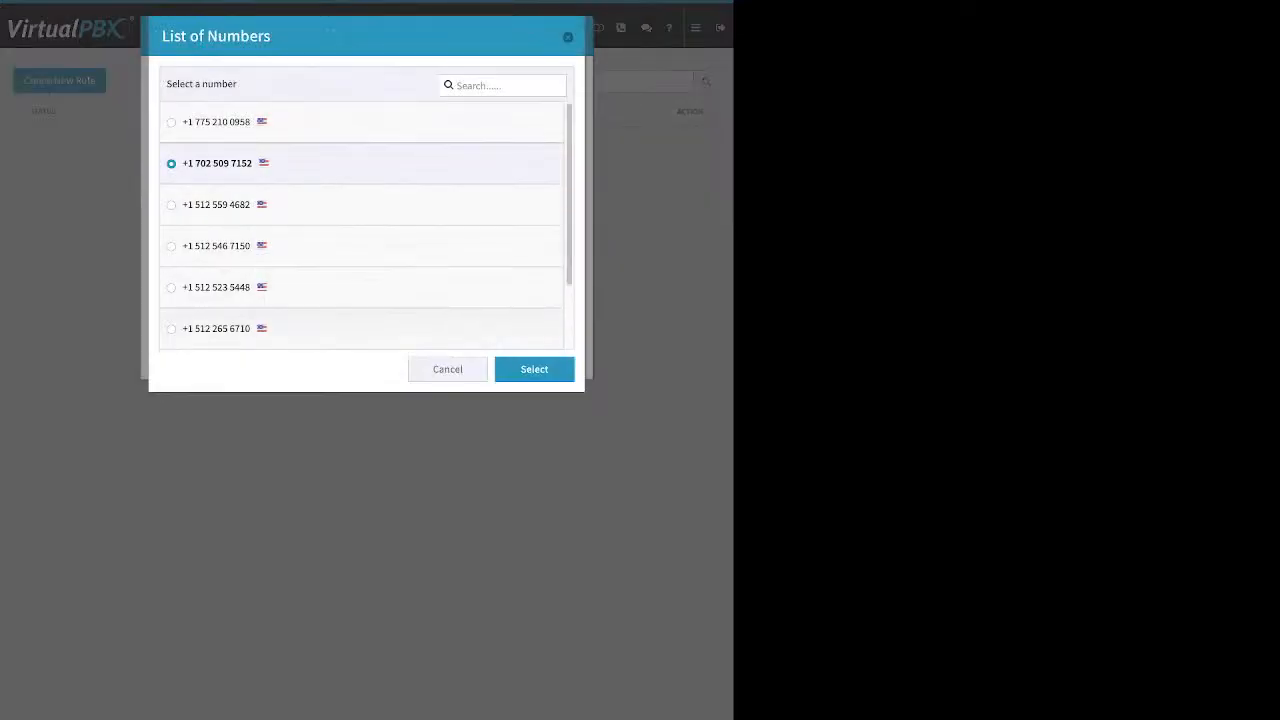
pyautogui.click(534, 370)
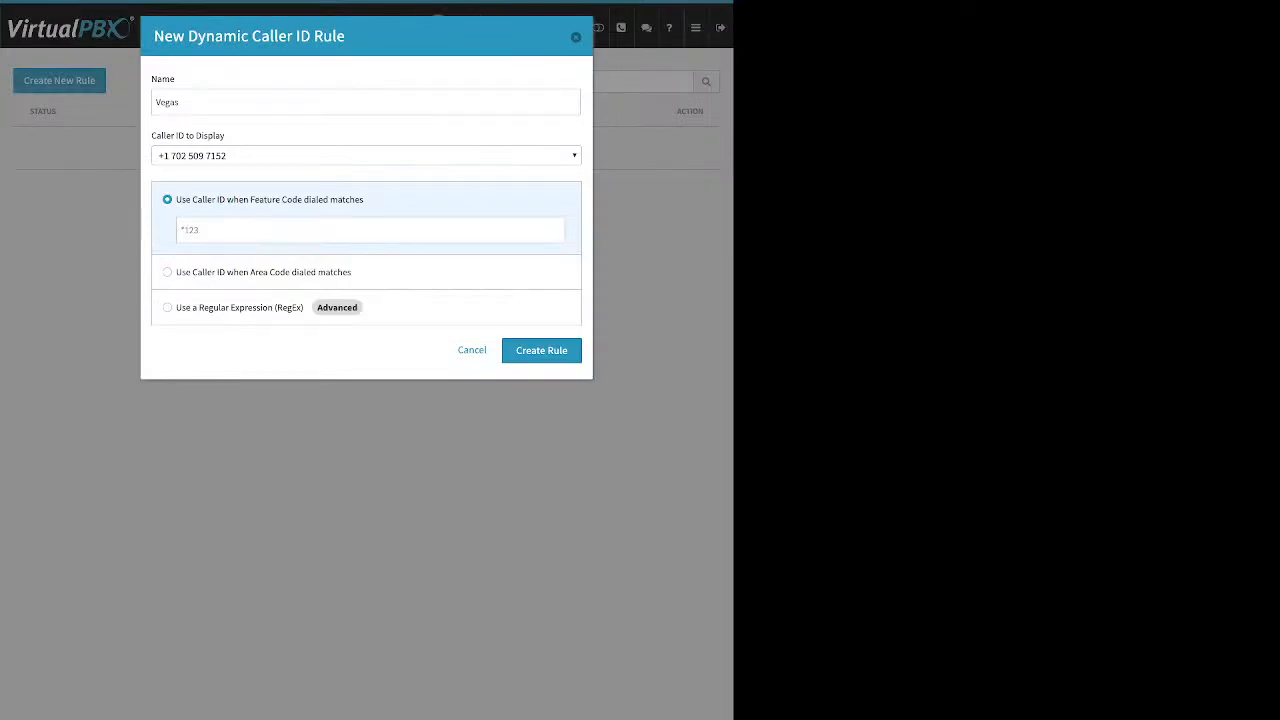
pyautogui.click(168, 272)
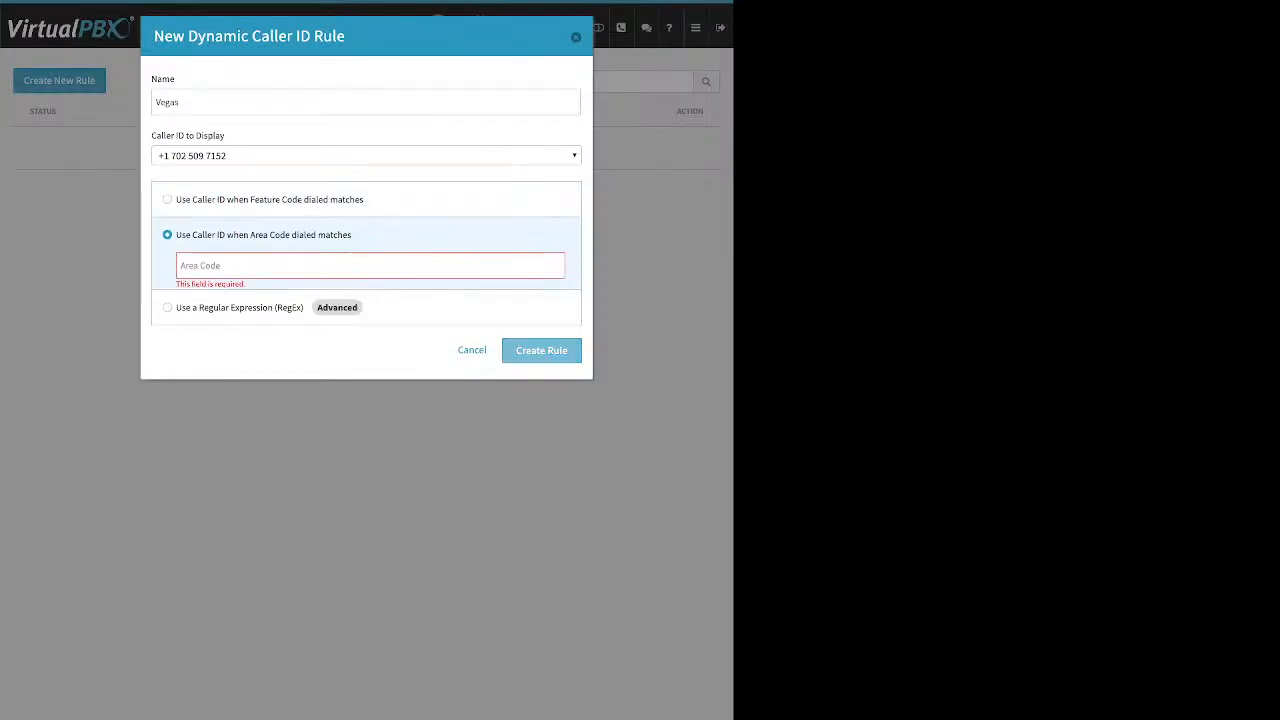
pyautogui.write('702')
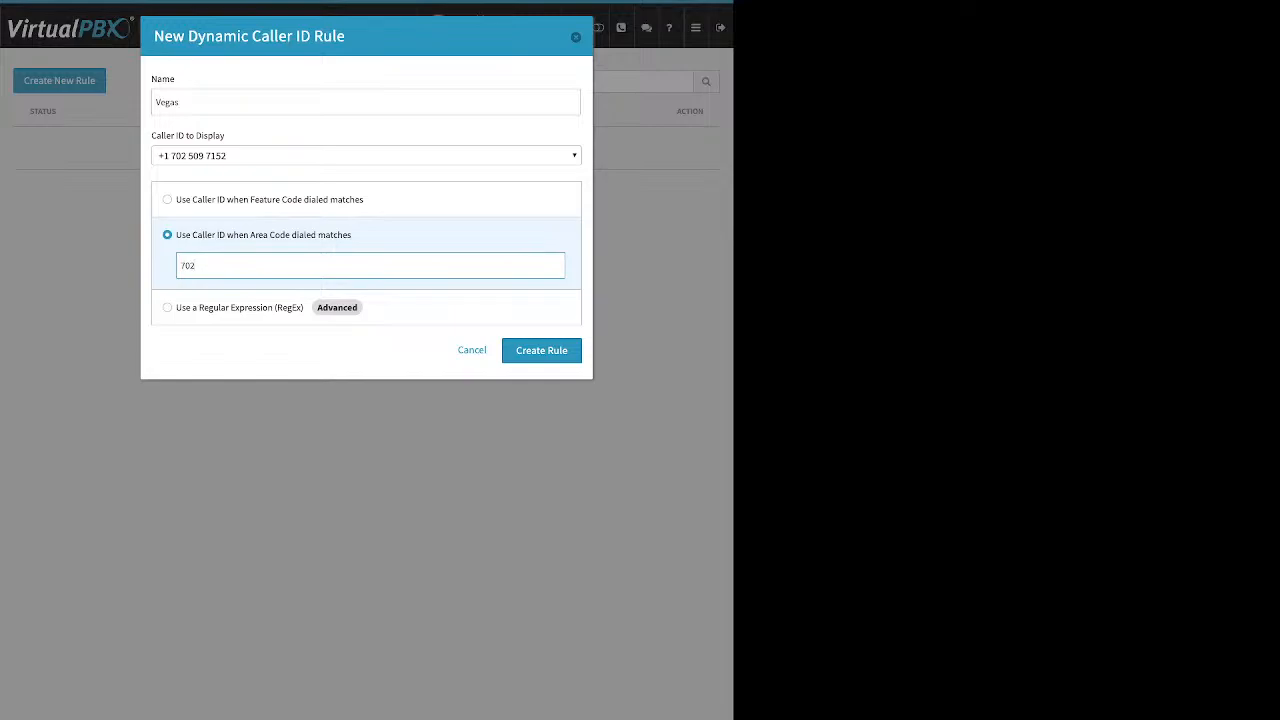
pyautogui.press('Return')
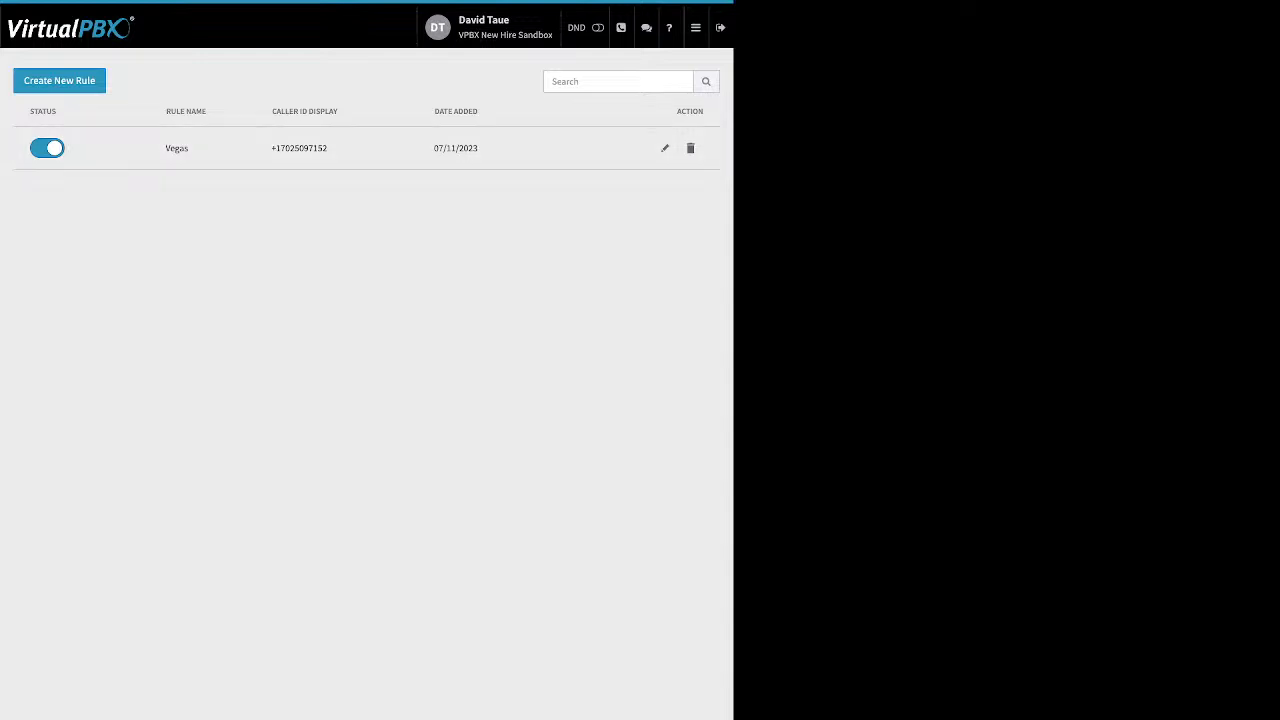
# Step: Start a second dynamic caller ID rule named San Jose with feature code *408
pyautogui.click(59, 81)
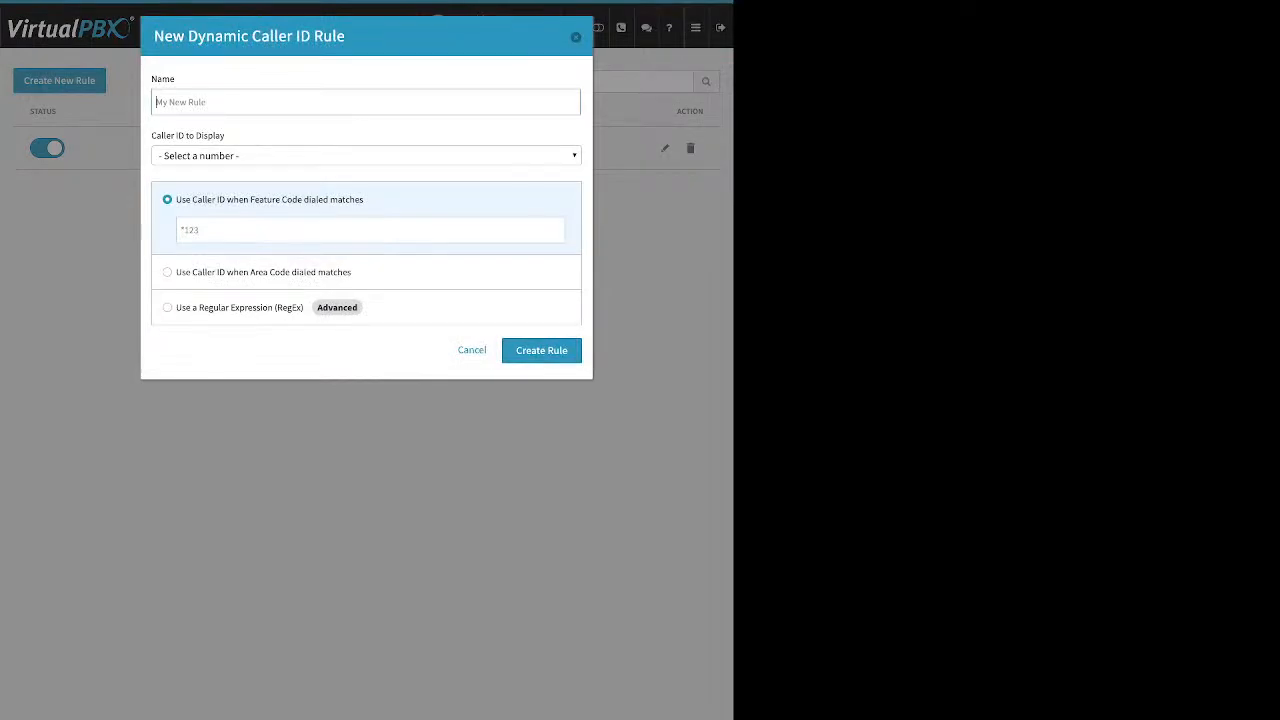
pyautogui.write('San Jose')
pyautogui.click(182, 230)
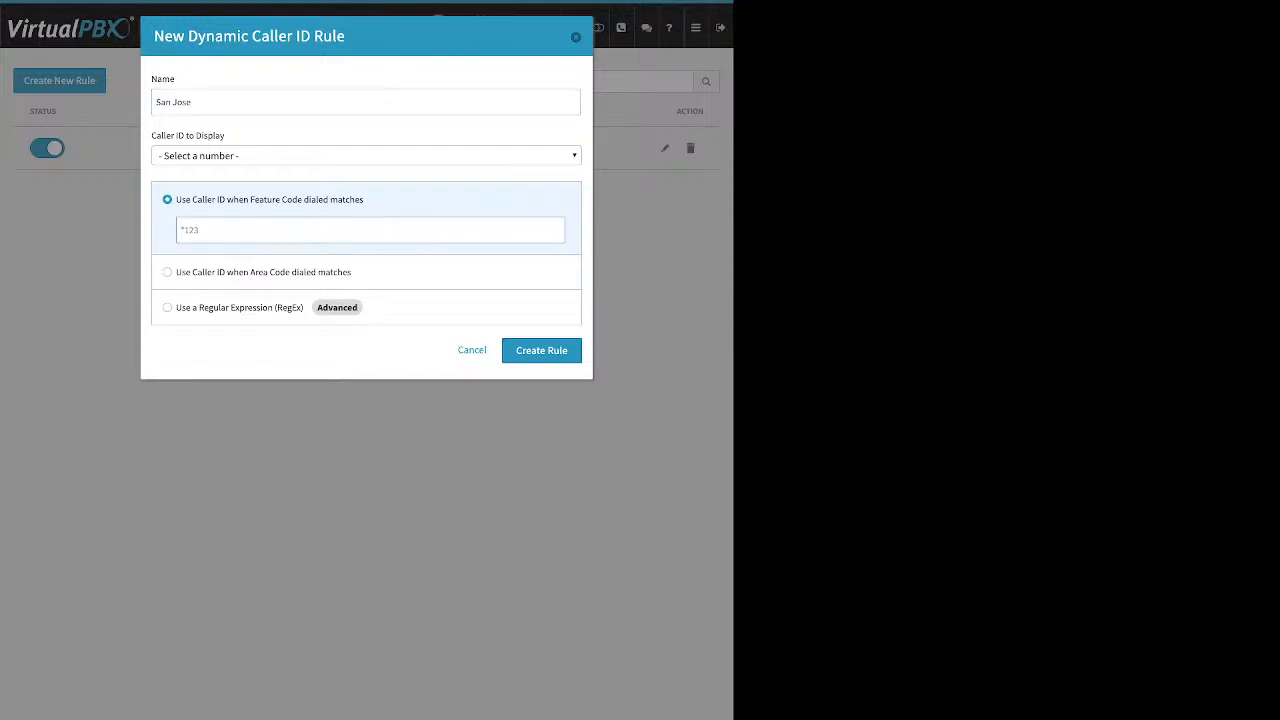
pyautogui.write('*408')
# Step: Browse the in-use and spare caller ID number lists, closing each without choosing a number
pyautogui.click(366, 156)
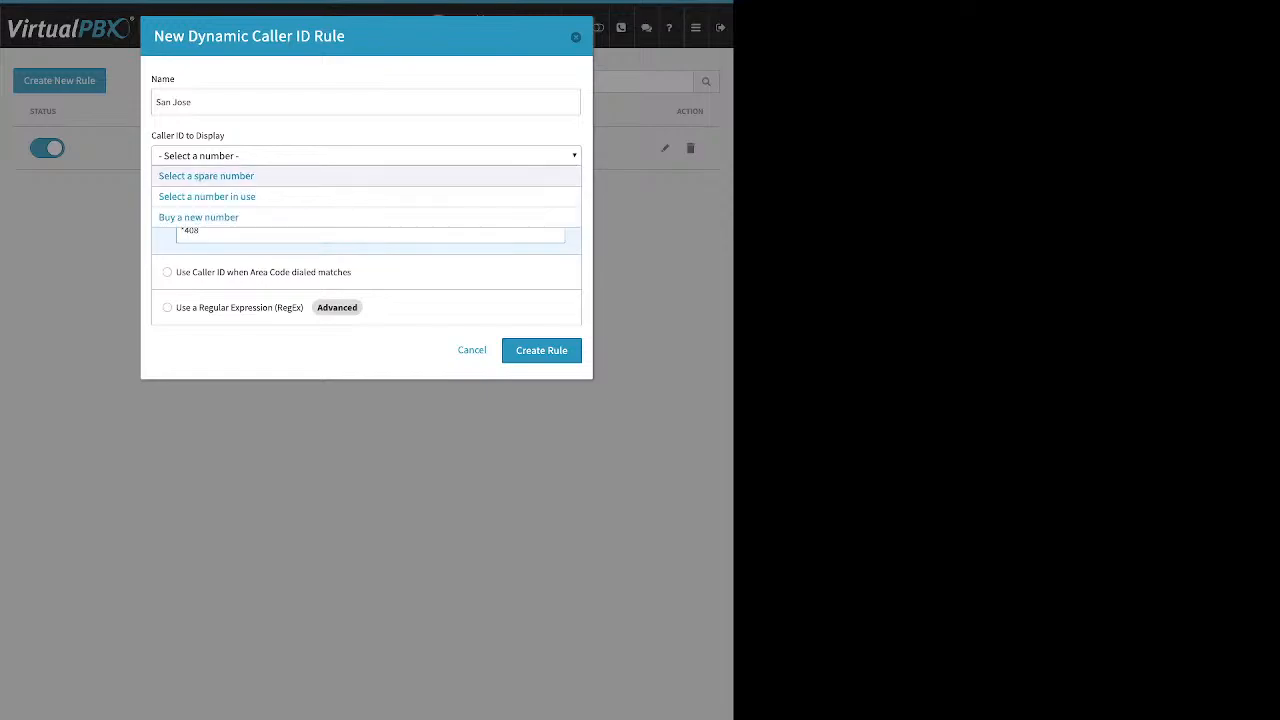
pyautogui.click(207, 197)
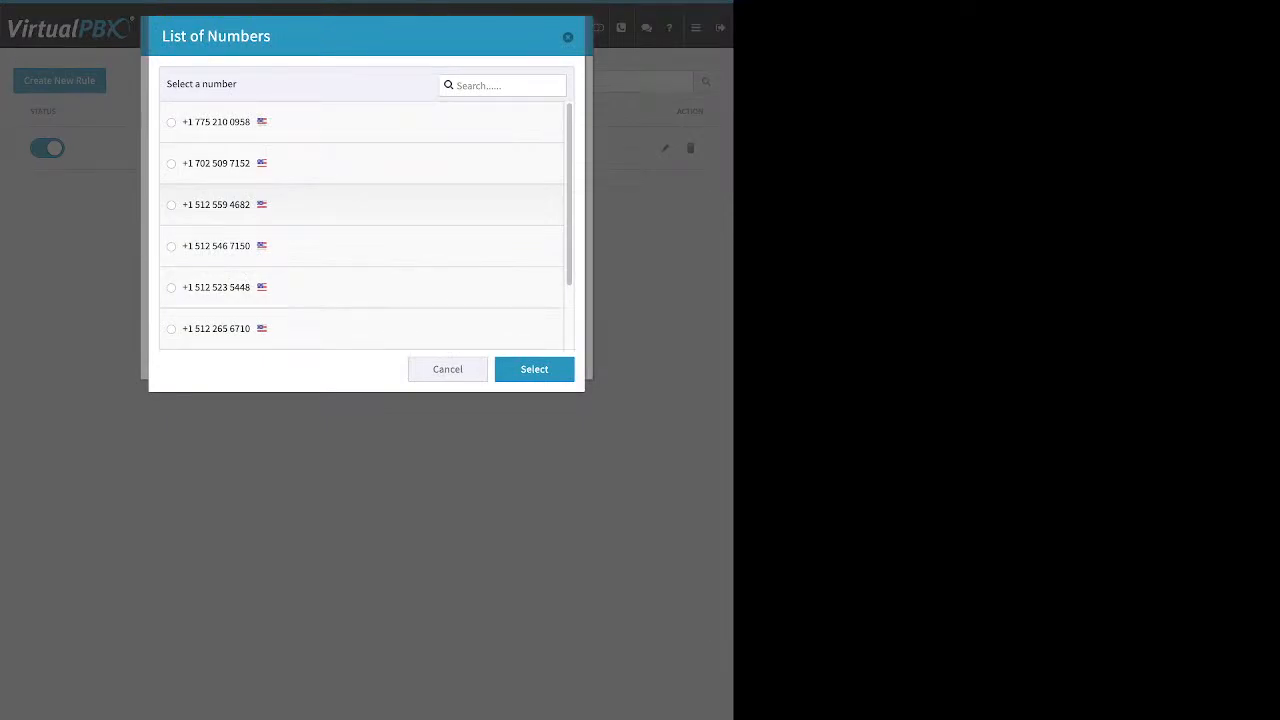
pyautogui.click(447, 369)
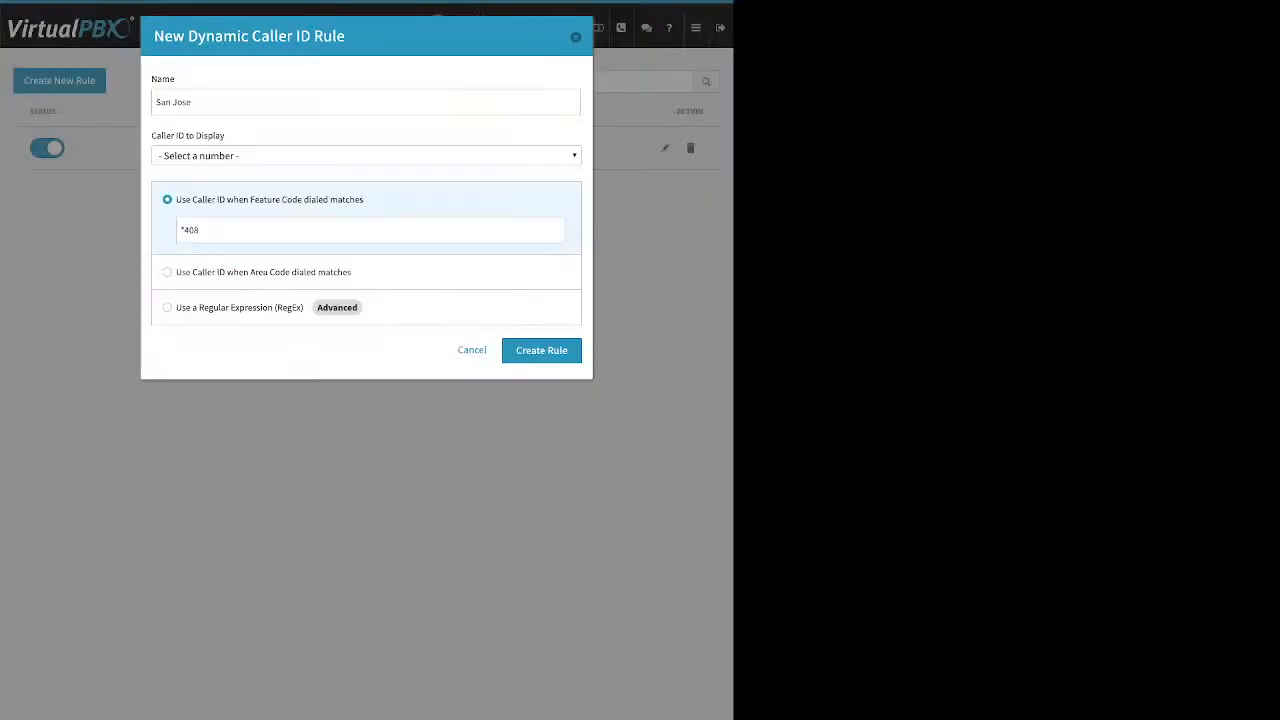
pyautogui.click(366, 156)
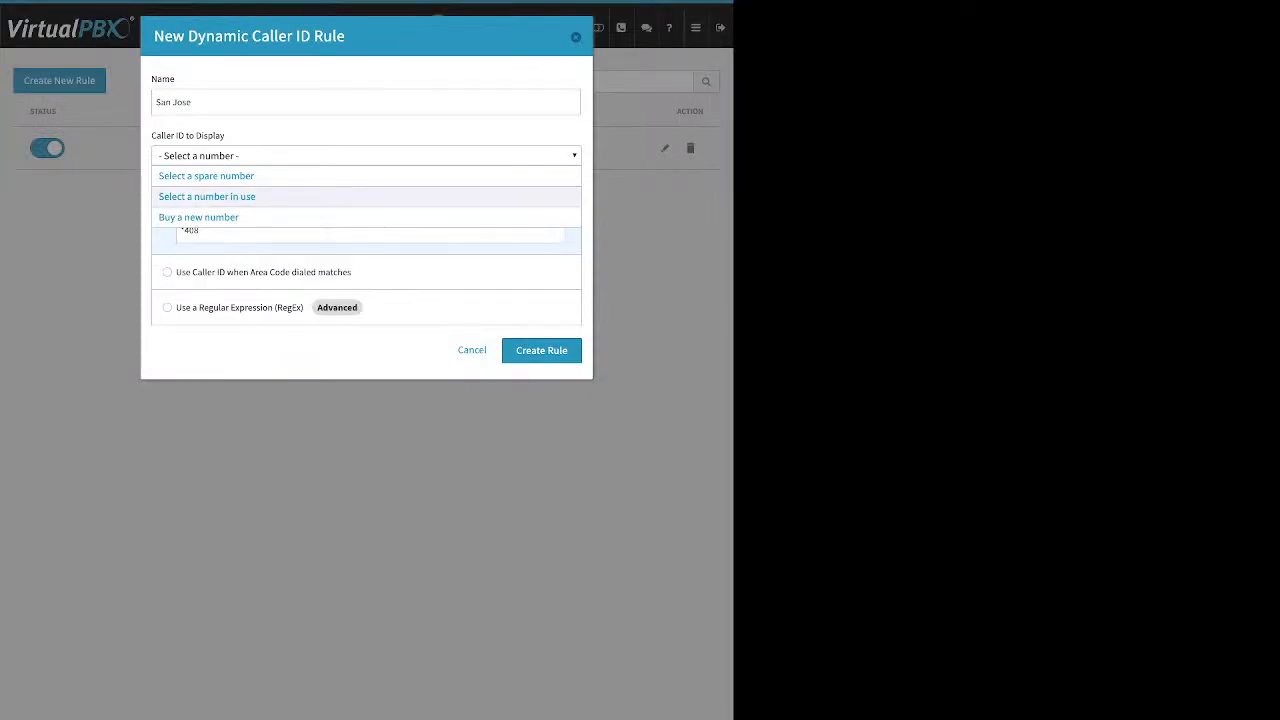
pyautogui.click(206, 176)
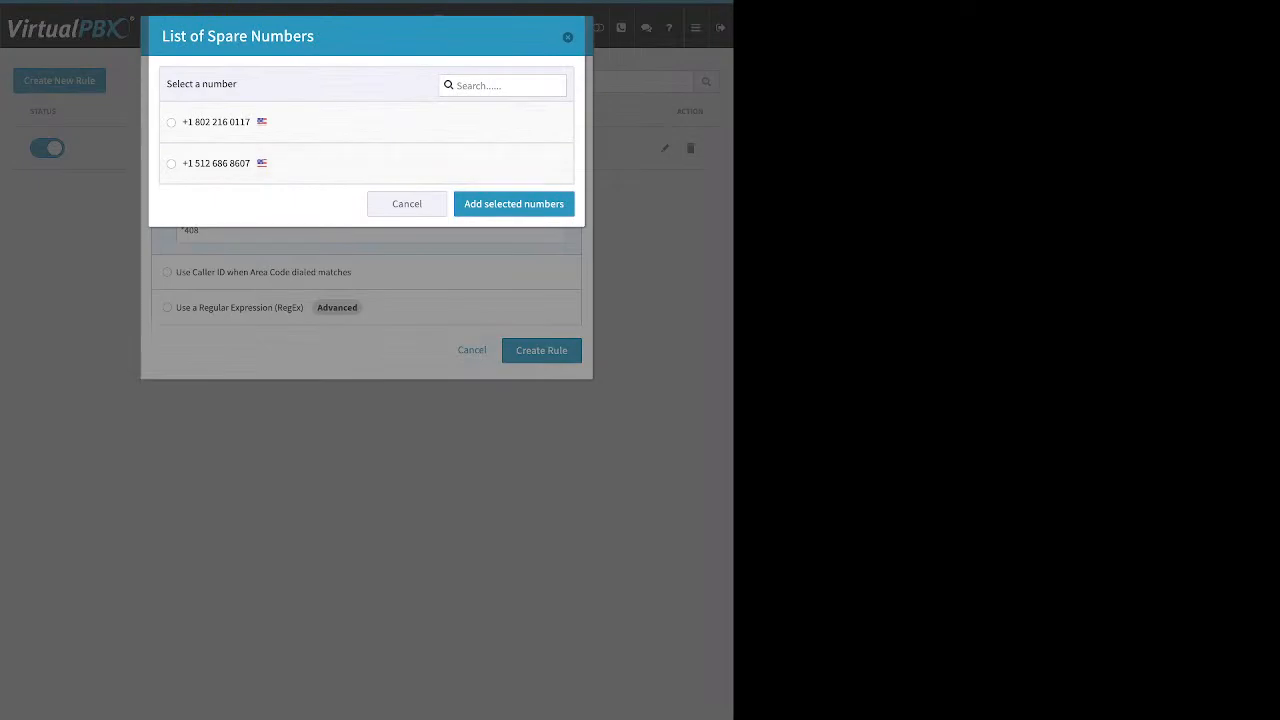
pyautogui.click(407, 204)
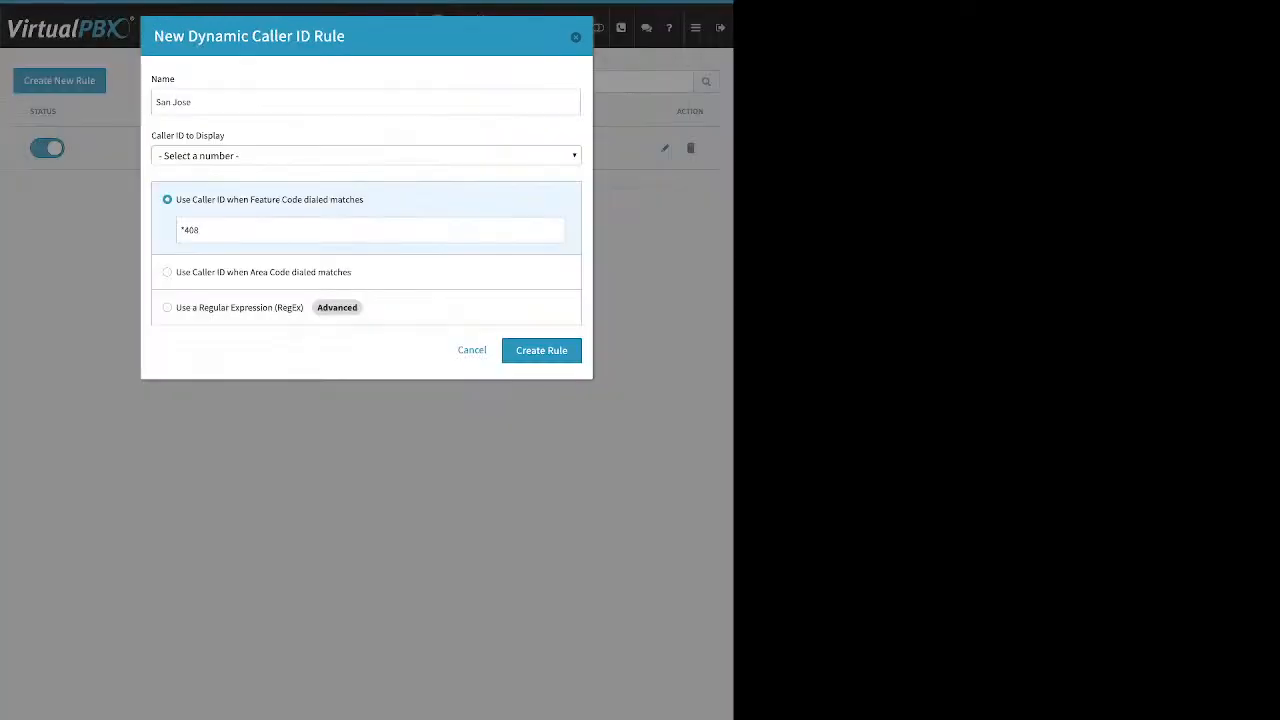
pyautogui.click(366, 156)
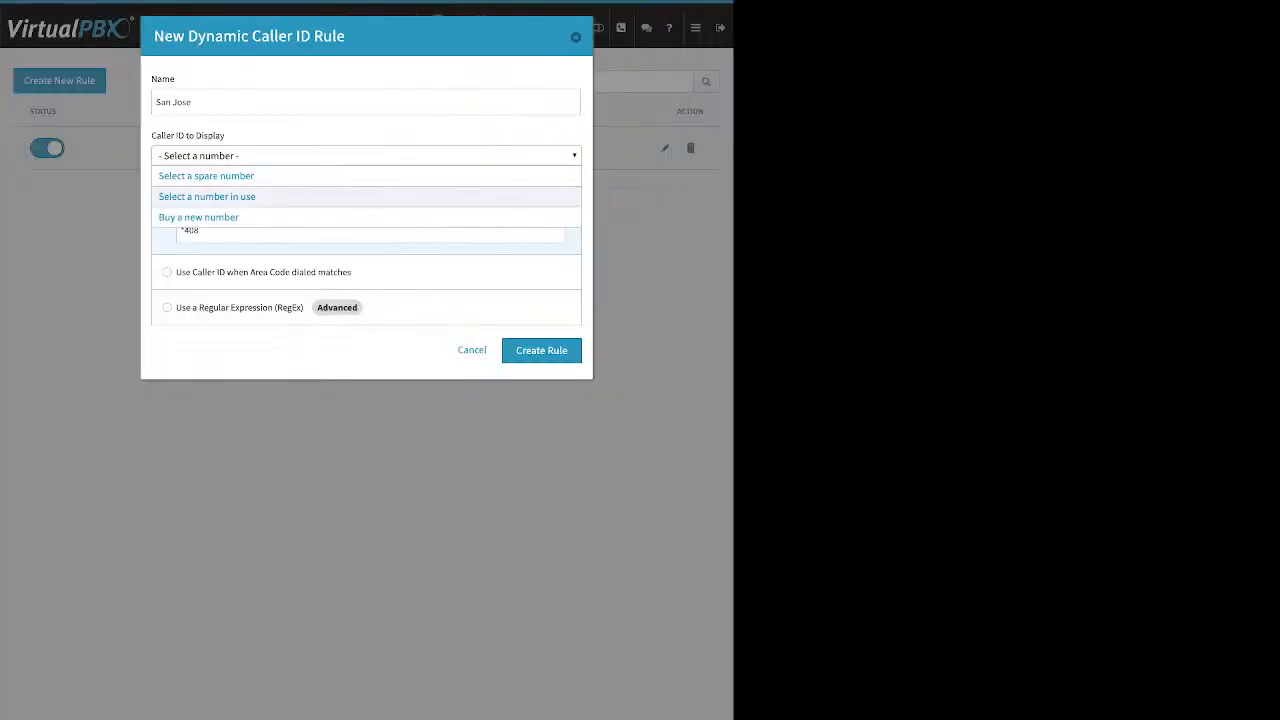
pyautogui.click(207, 176)
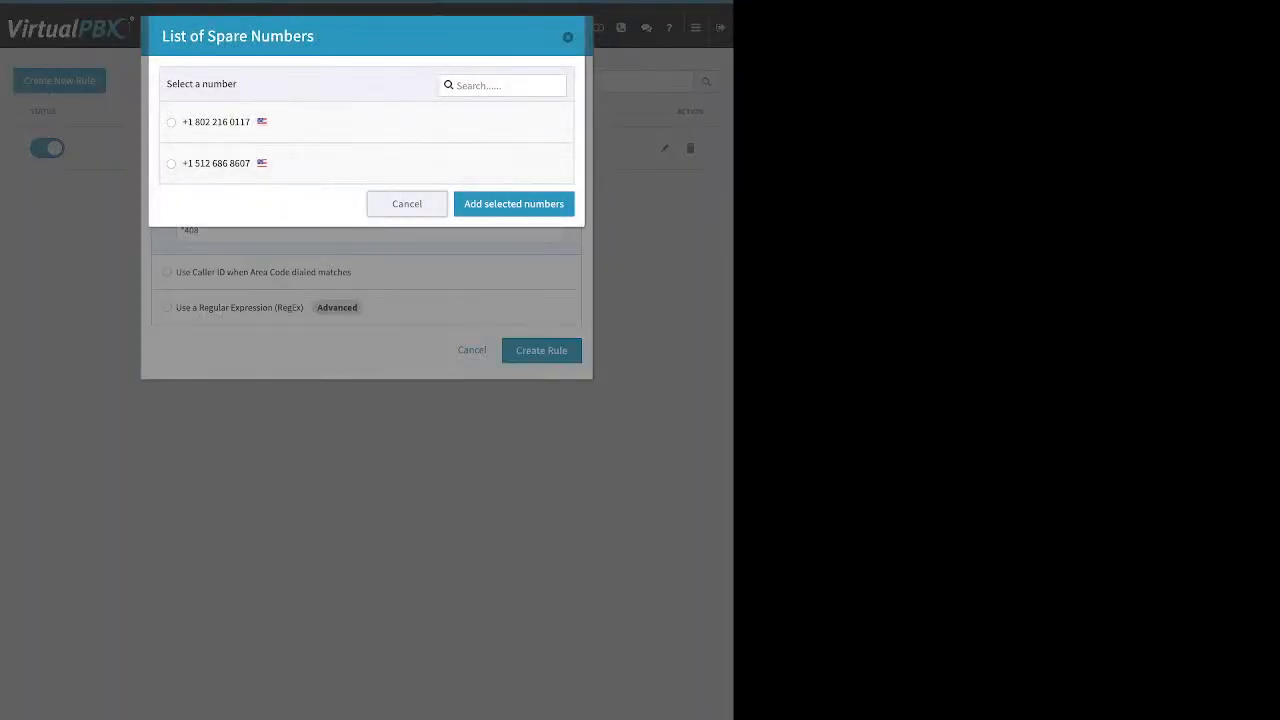
pyautogui.click(407, 204)
pyautogui.click(390, 156)
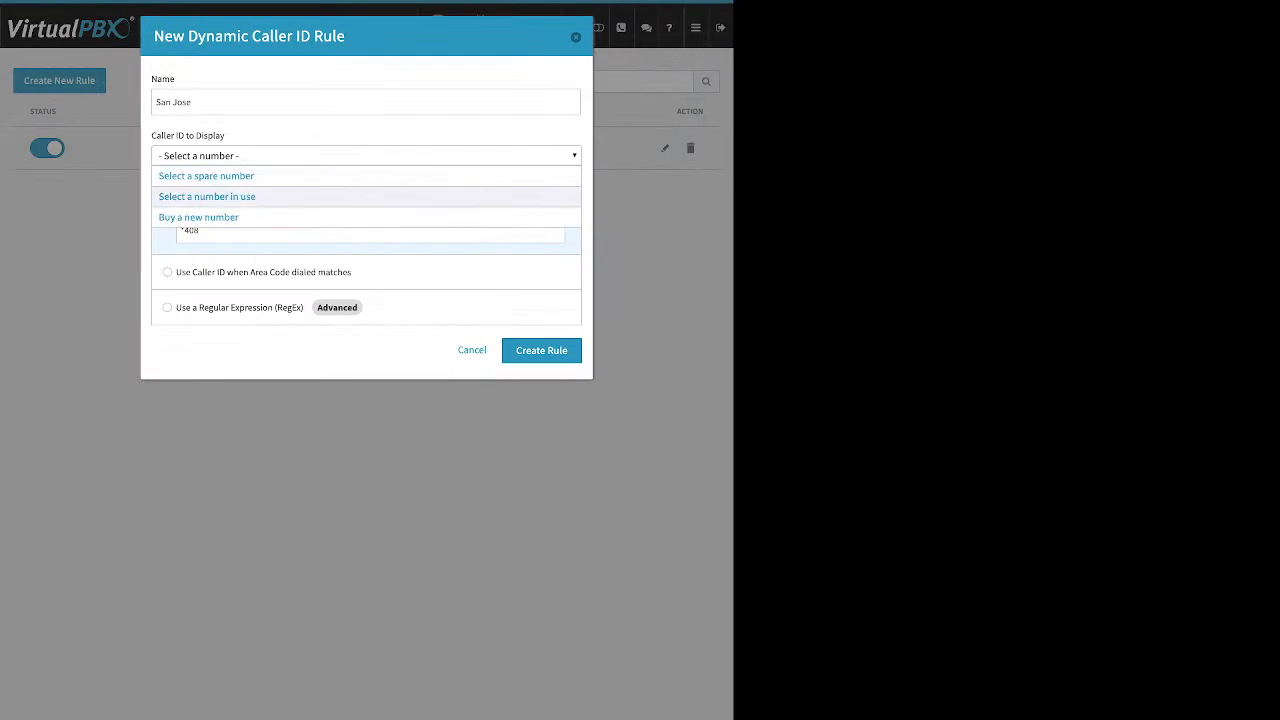
pyautogui.click(207, 196)
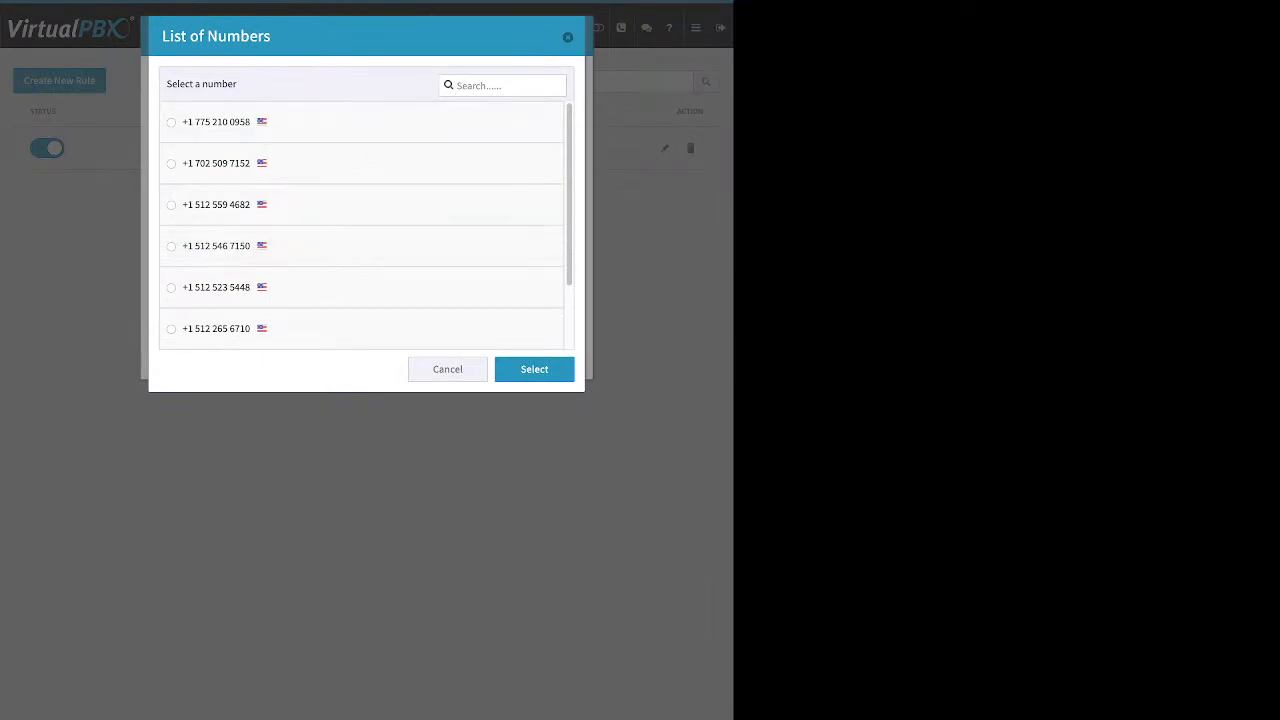
pyautogui.click(447, 369)
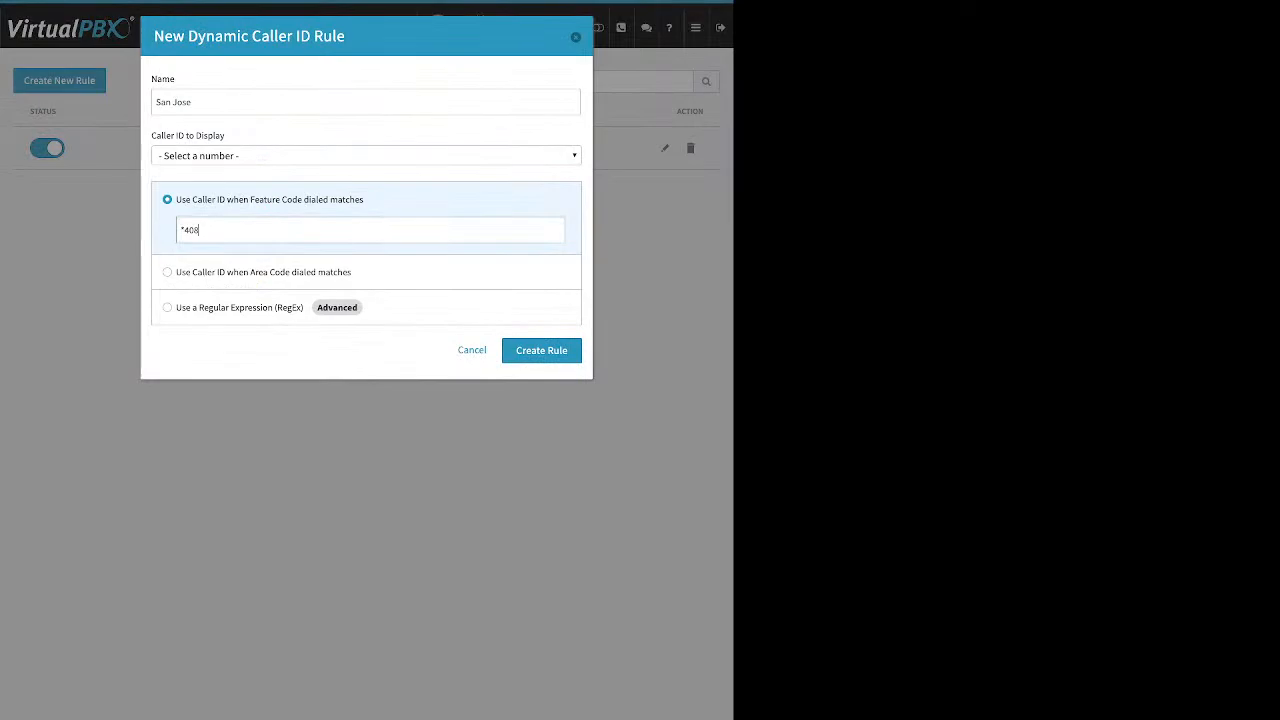
pyautogui.press('BackSpace')
pyautogui.press('BackSpace')
pyautogui.write('512')
pyautogui.press('BackSpace')
pyautogui.press('BackSpace')
pyautogui.press('BackSpace')
pyautogui.write('802')
pyautogui.click(366, 156)
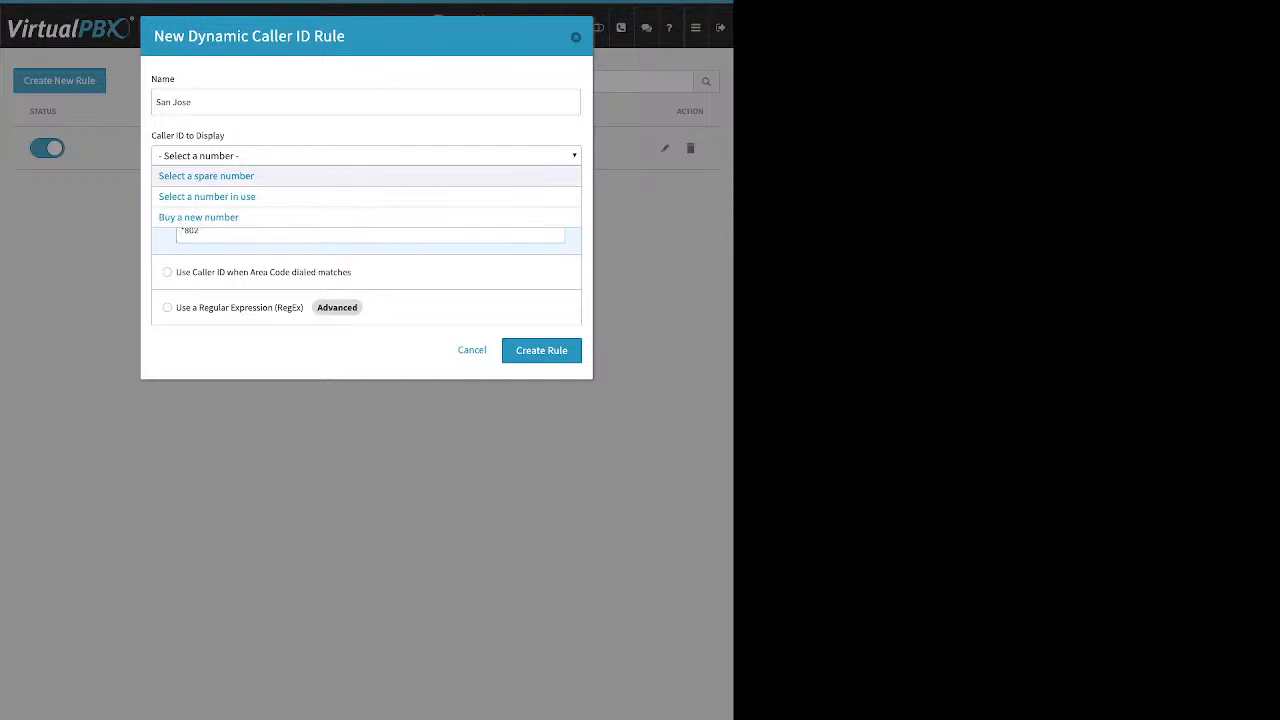
pyautogui.click(206, 176)
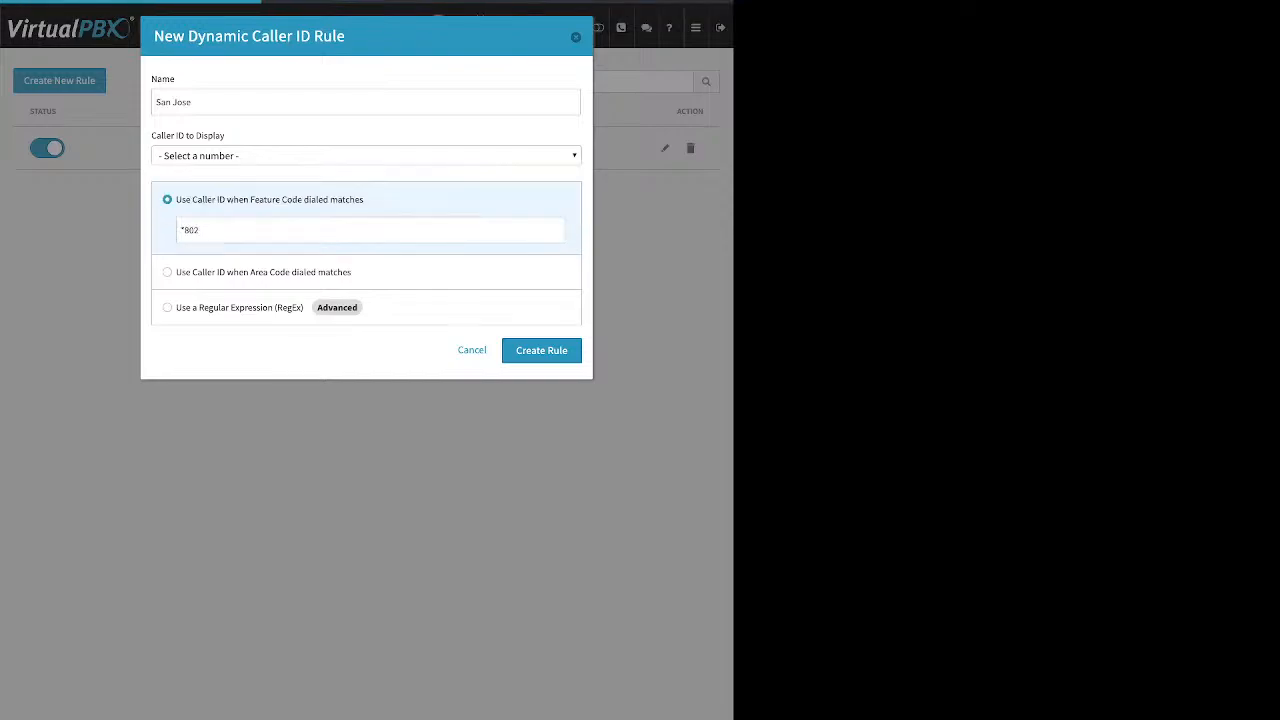
pyautogui.click(171, 122)
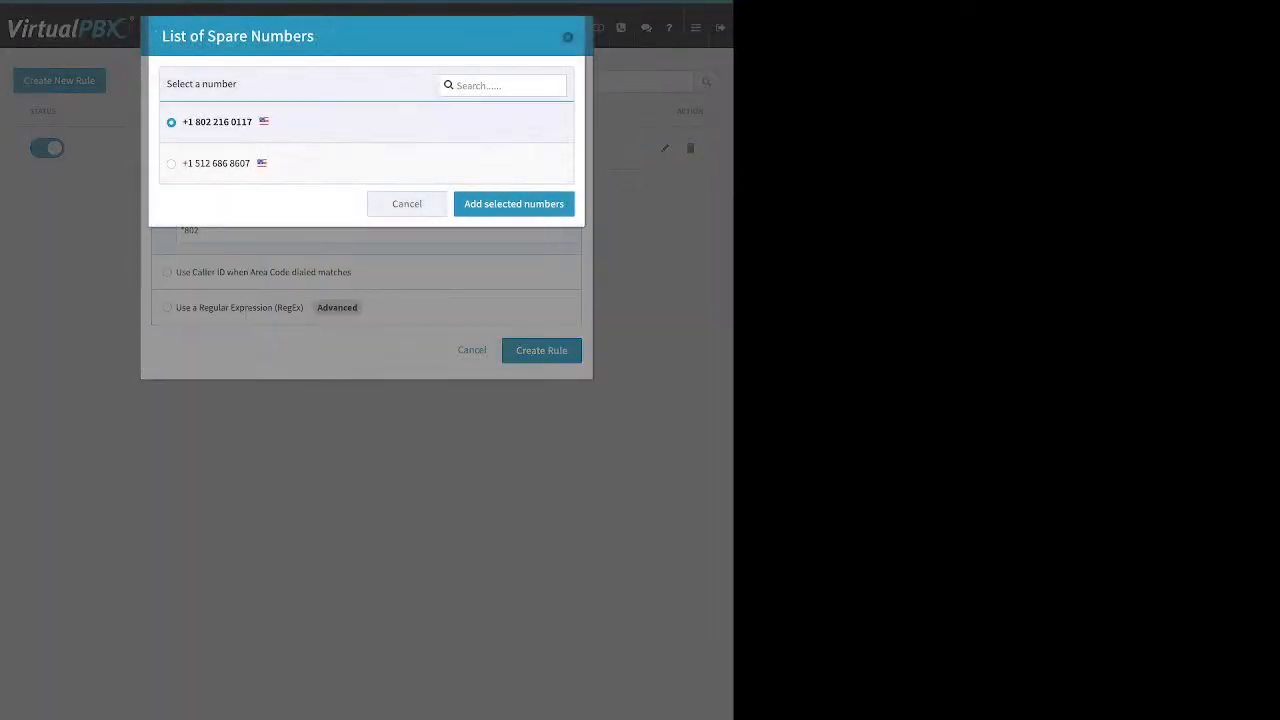
pyautogui.click(514, 204)
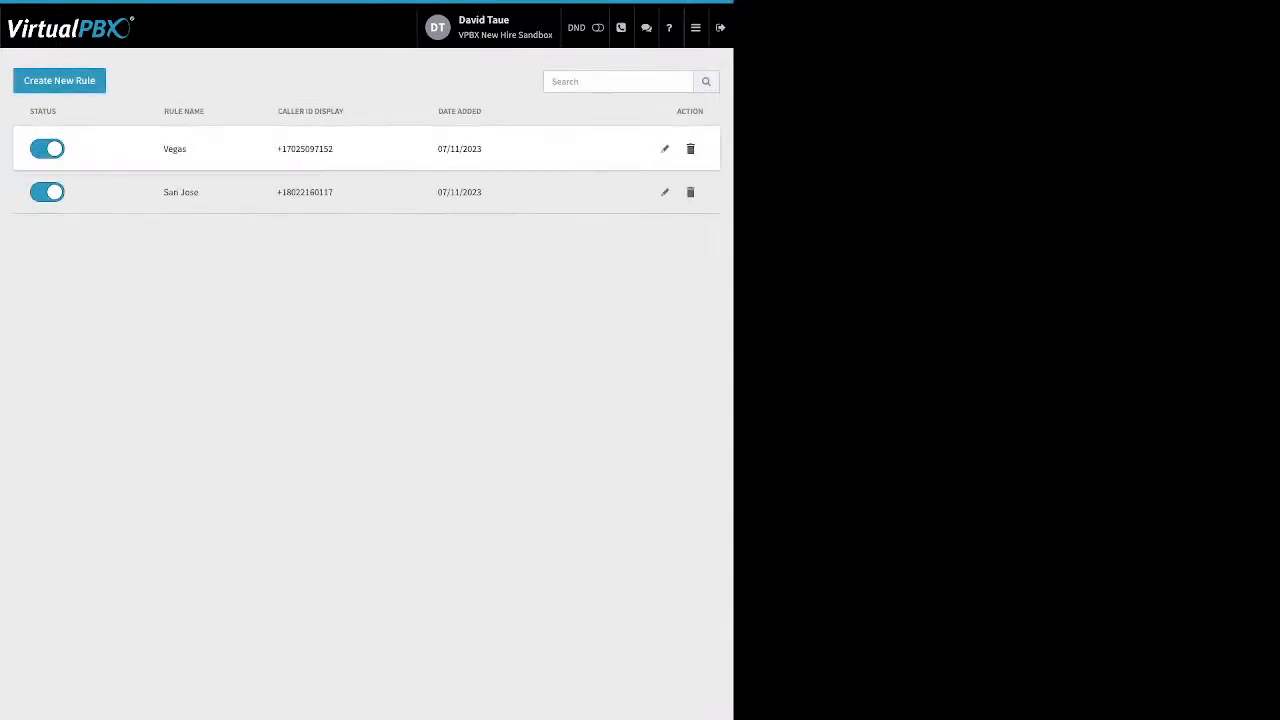
# Step: On the Monitor page, filter the Employees list to Available after briefly trying Busy
pyautogui.click(696, 28)
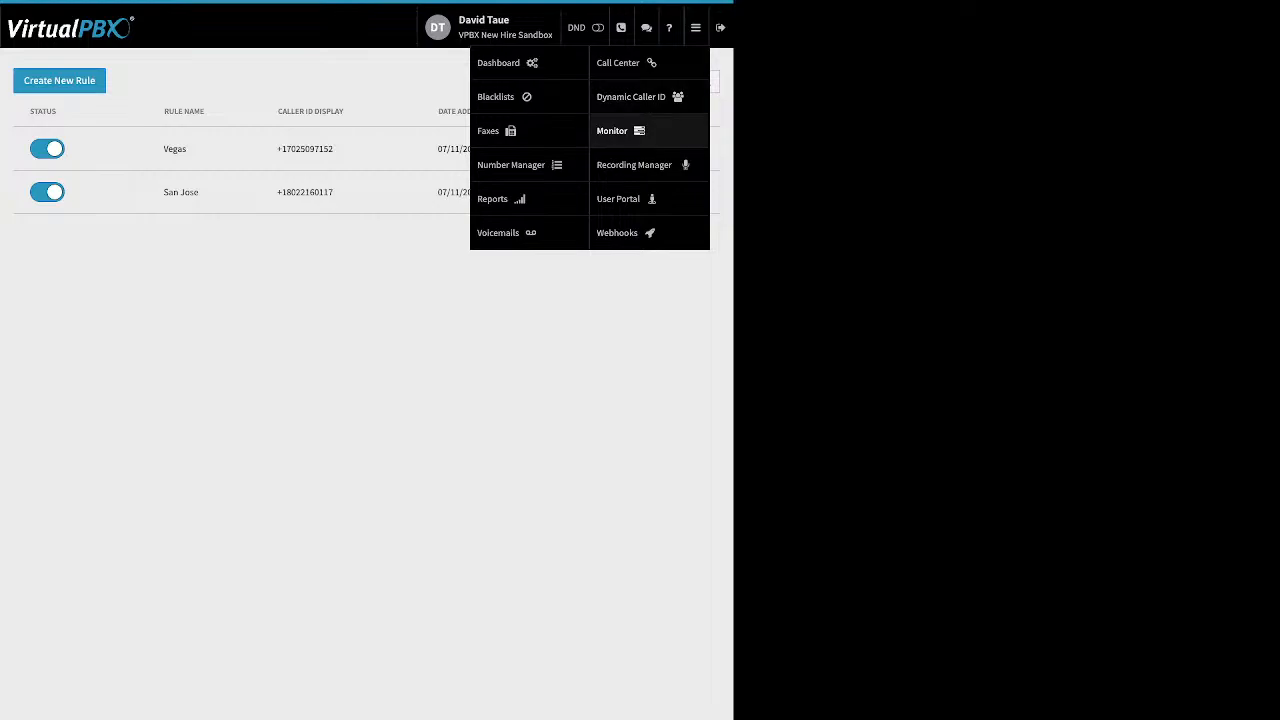
pyautogui.click(612, 130)
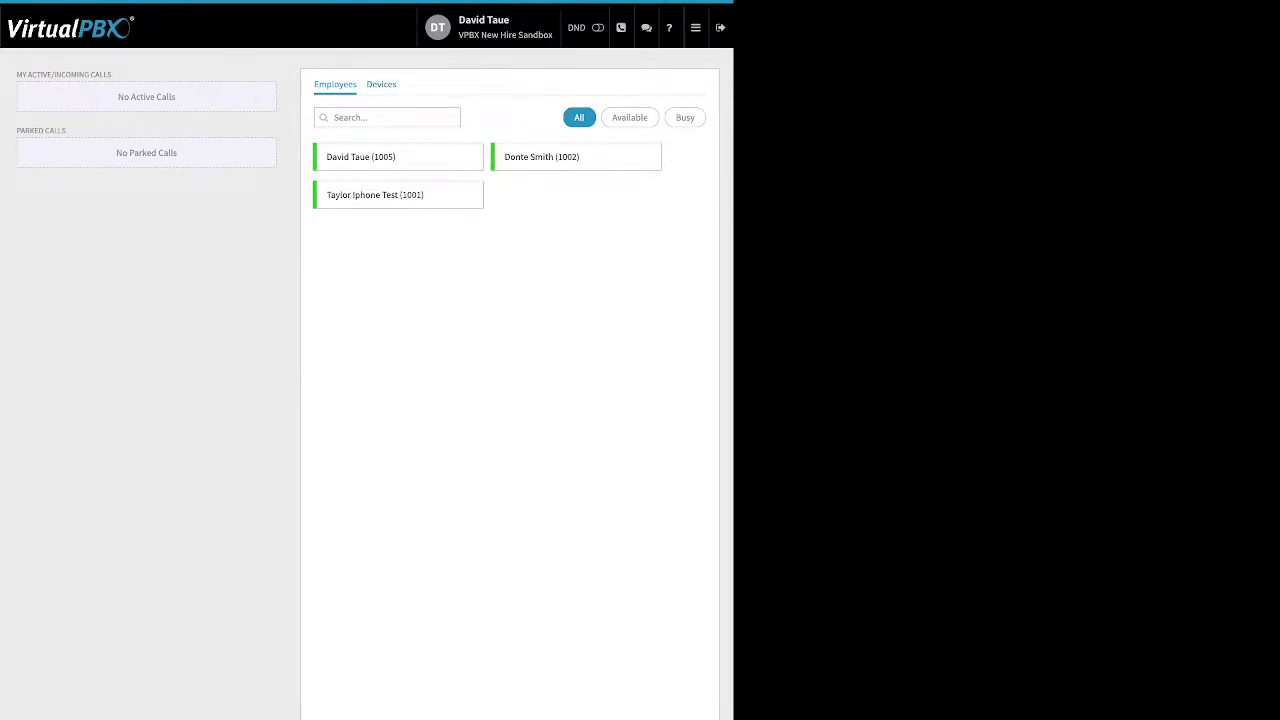
pyautogui.click(381, 84)
pyautogui.click(335, 84)
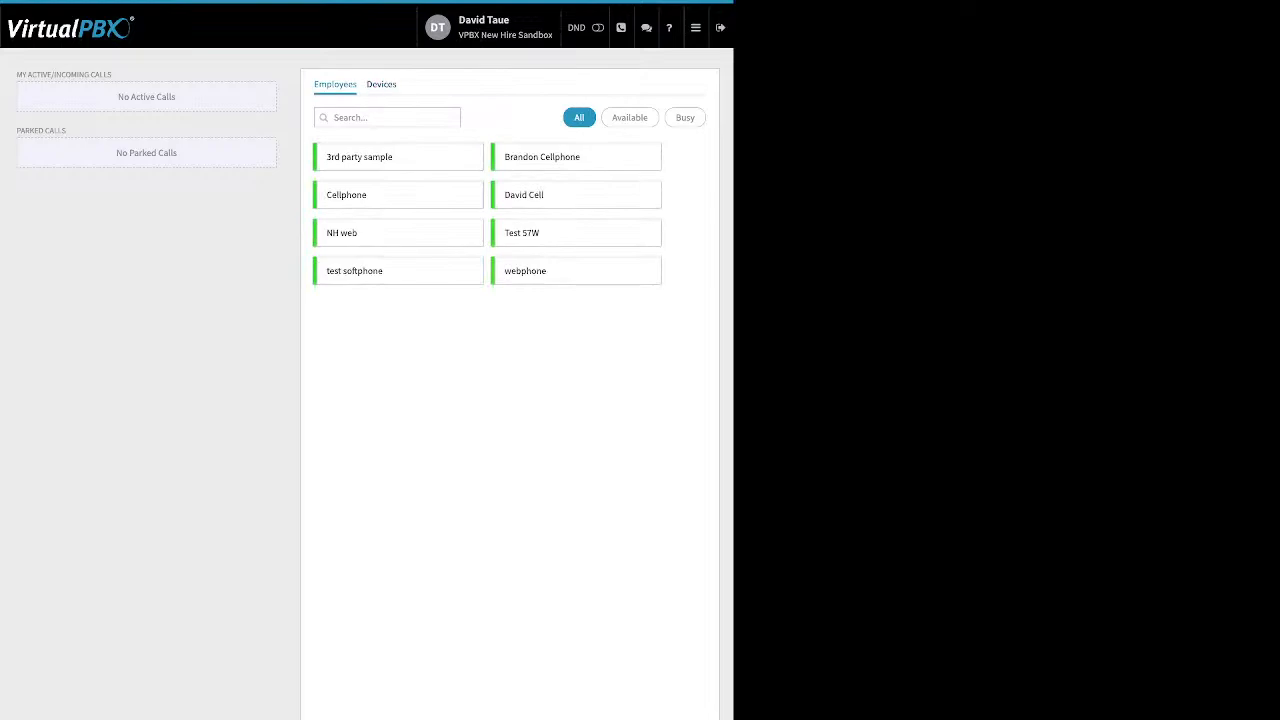
pyautogui.click(630, 118)
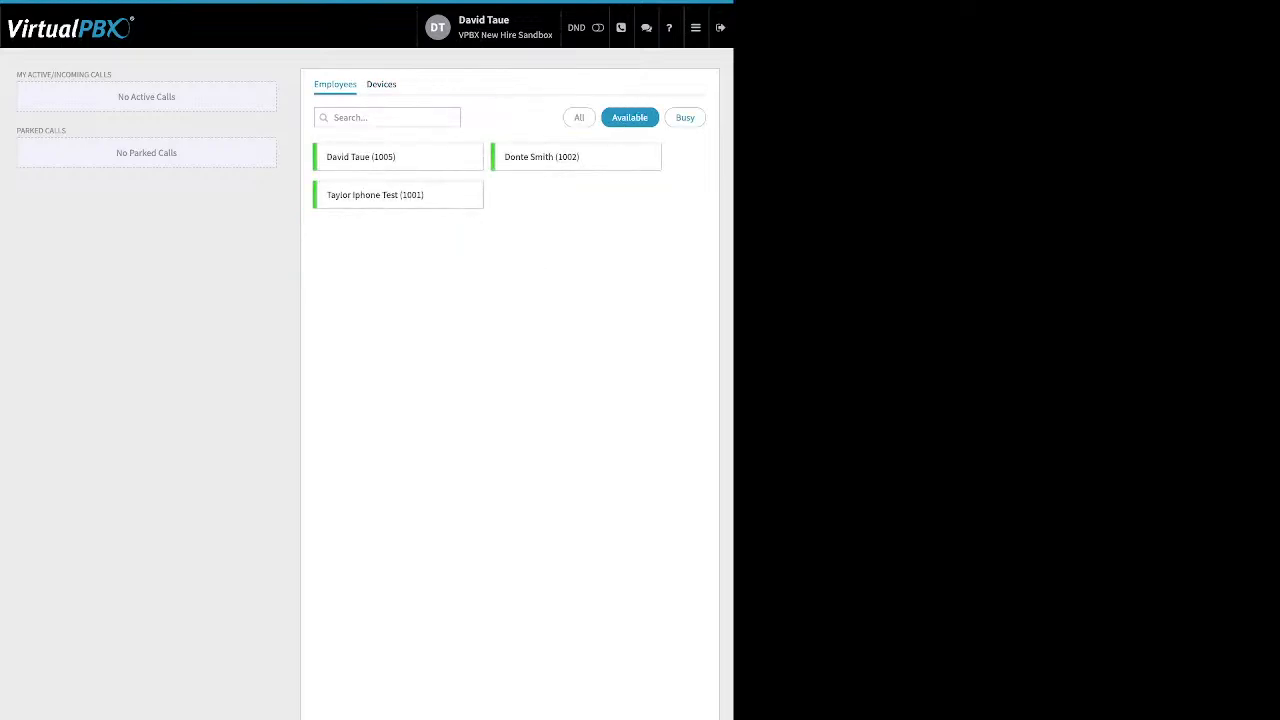
pyautogui.click(685, 118)
pyautogui.click(630, 118)
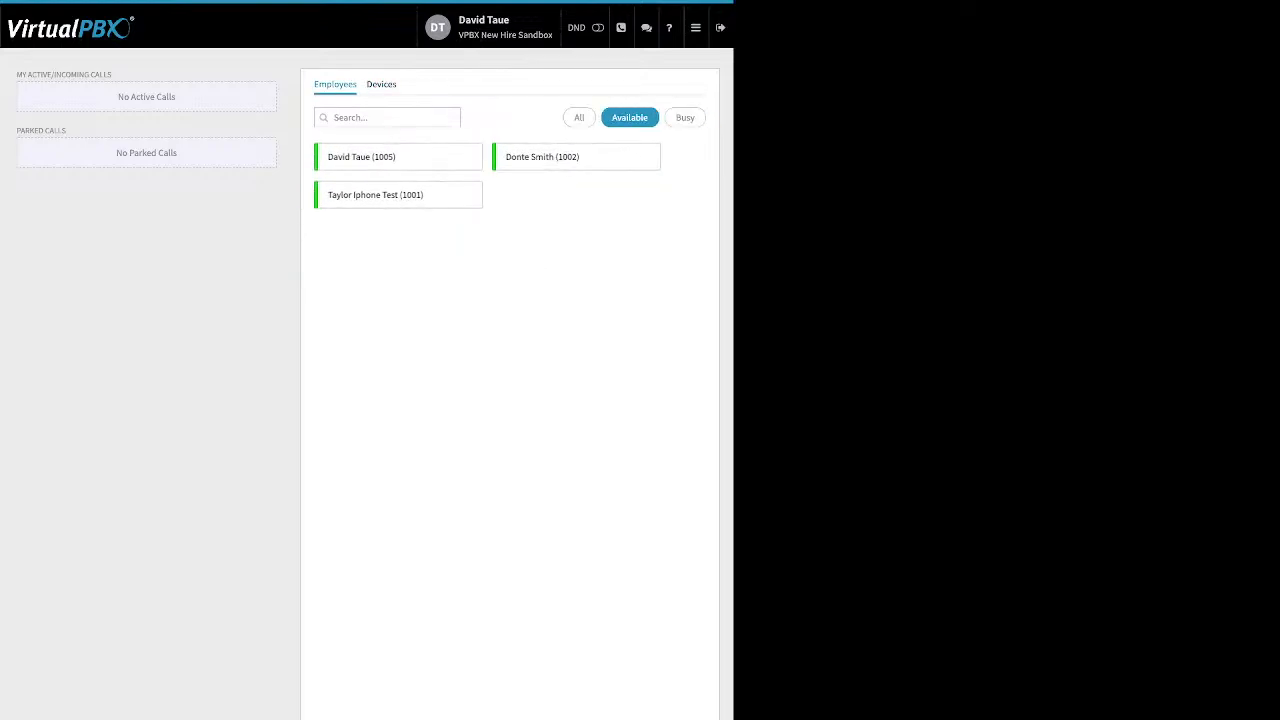
# Step: Highlight the MY ACTIVE/INCOMING CALLS and PARKED CALLS labels on the Monitor page
pyautogui.moveTo(113, 75); pyautogui.dragTo(20, 178)
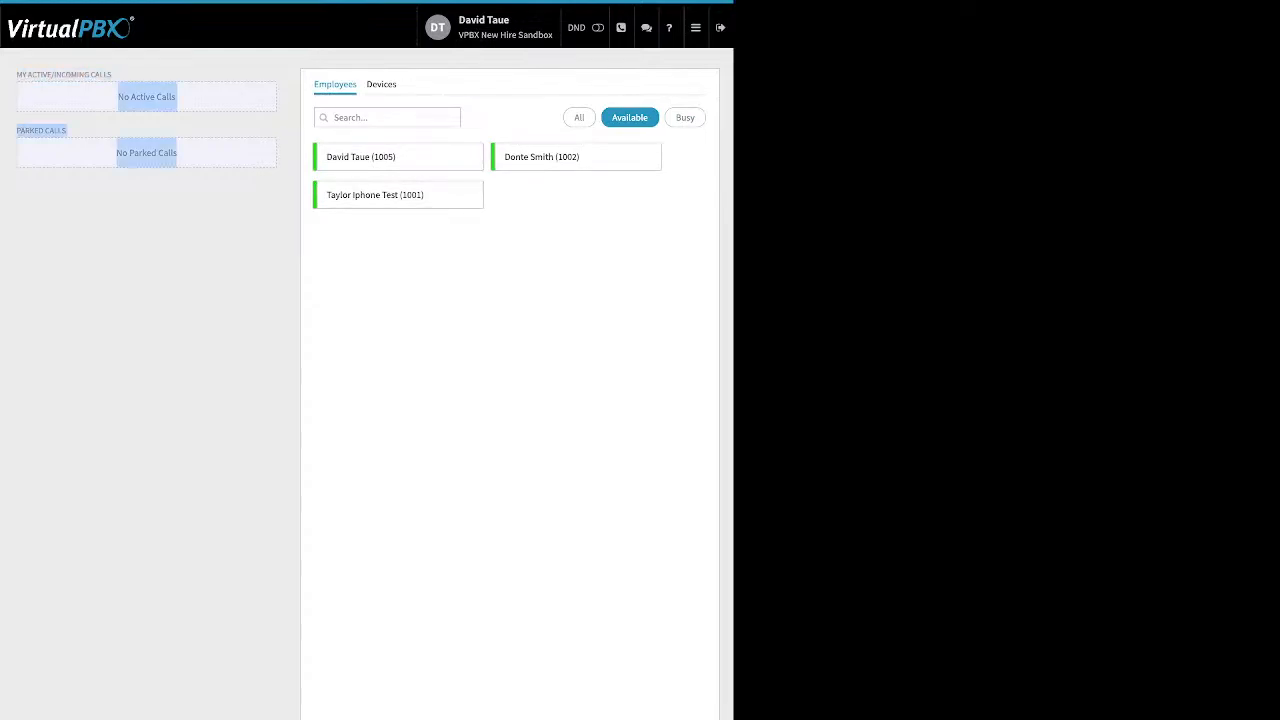
pyautogui.click(20, 178)
pyautogui.moveTo(16, 75); pyautogui.dragTo(129, 97)
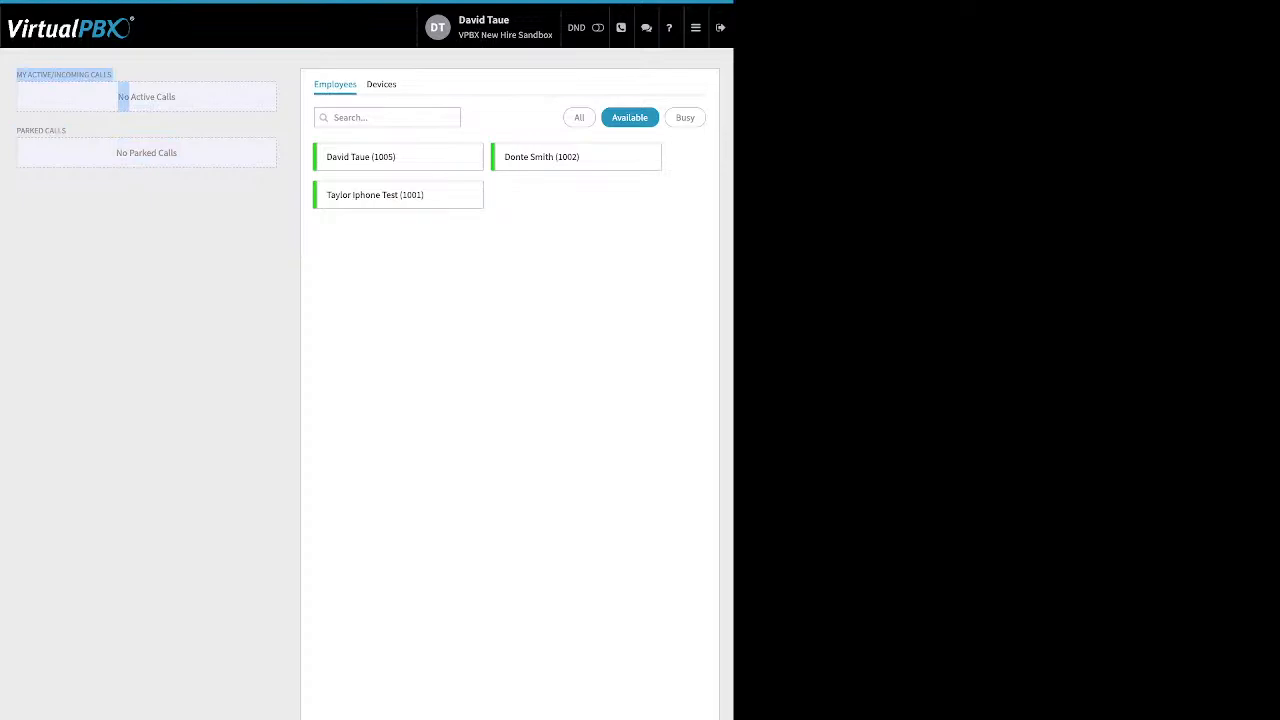
pyautogui.click(129, 98)
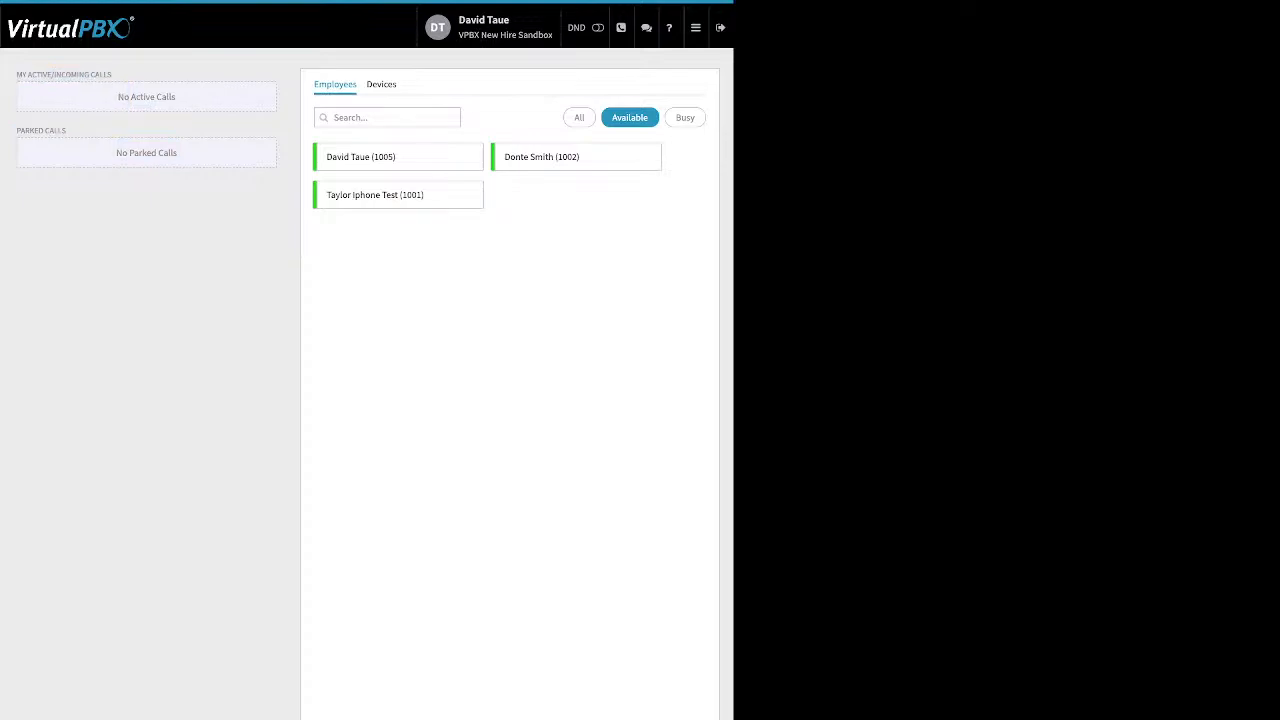
pyautogui.moveTo(66, 131); pyautogui.dragTo(16, 131)
pyautogui.moveTo(696, 28)
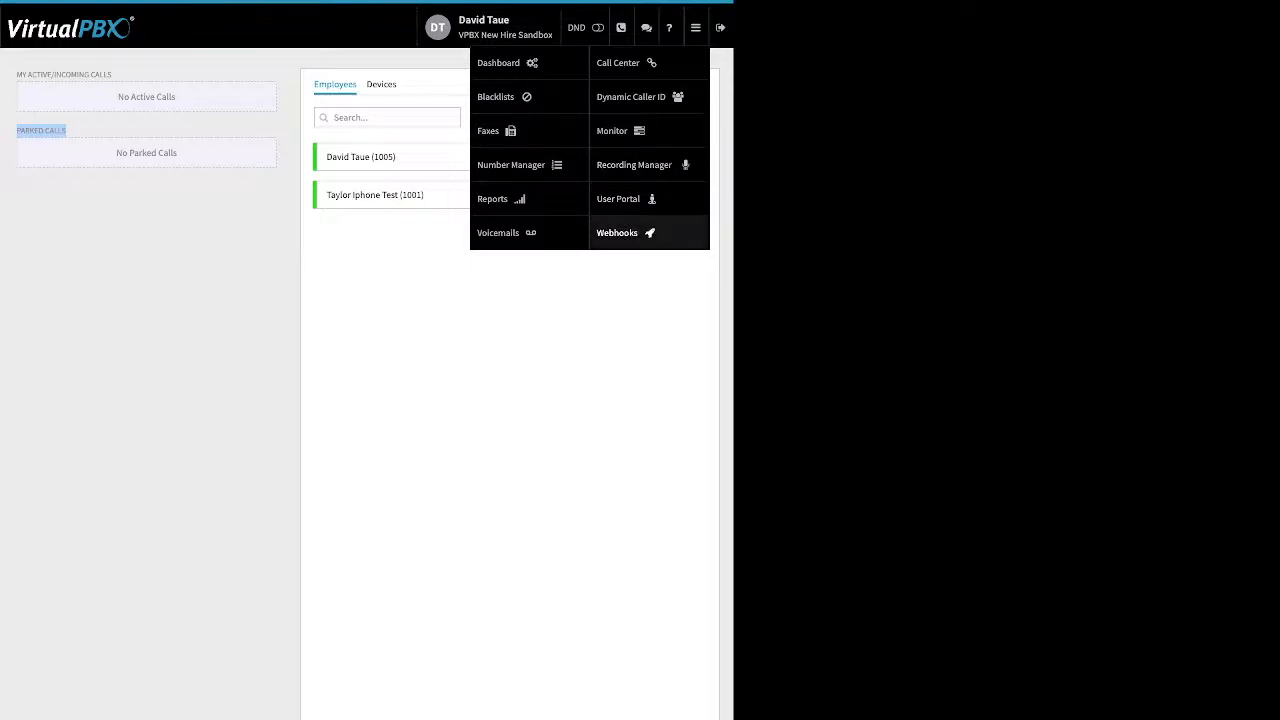
# Step: Go to Webhooks and bring up a blank Create New Webhook form
pyautogui.click(618, 233)
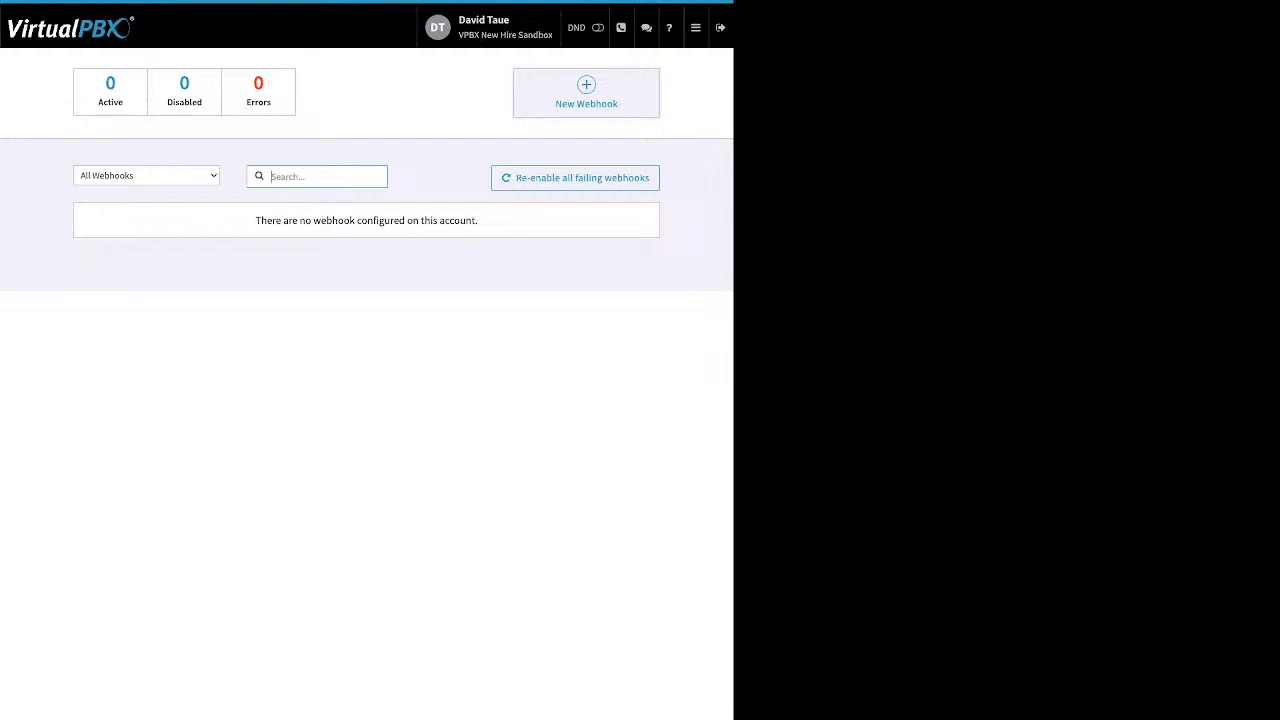
pyautogui.click(586, 92)
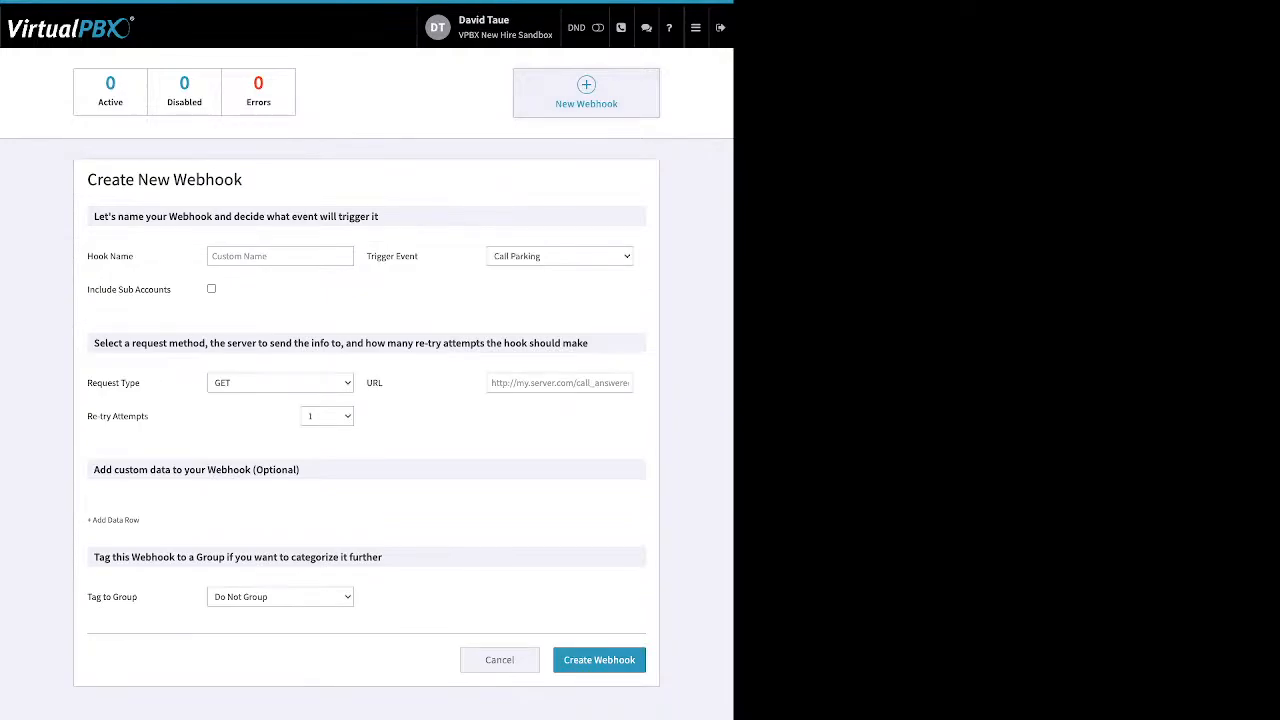
pyautogui.click(695, 27)
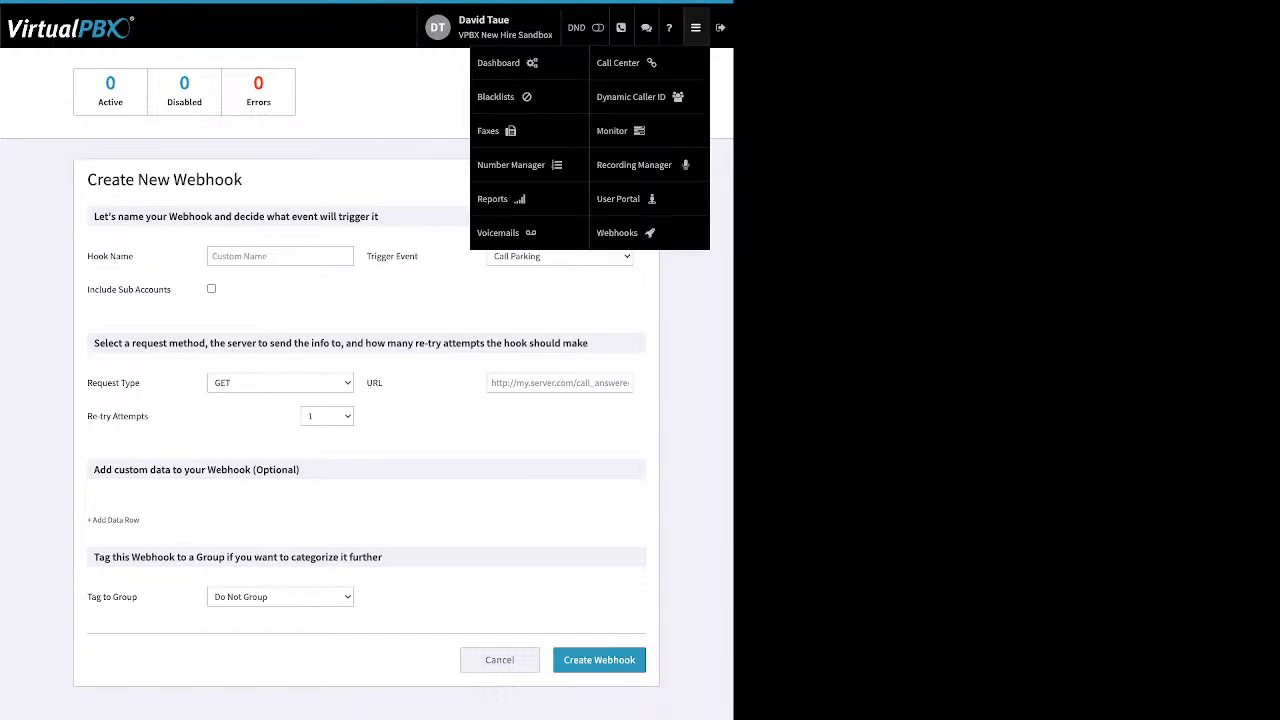
# Step: In the User Portal, tick the voicemail, view its bulk status options unchanged, then show Call History
pyautogui.click(626, 199)
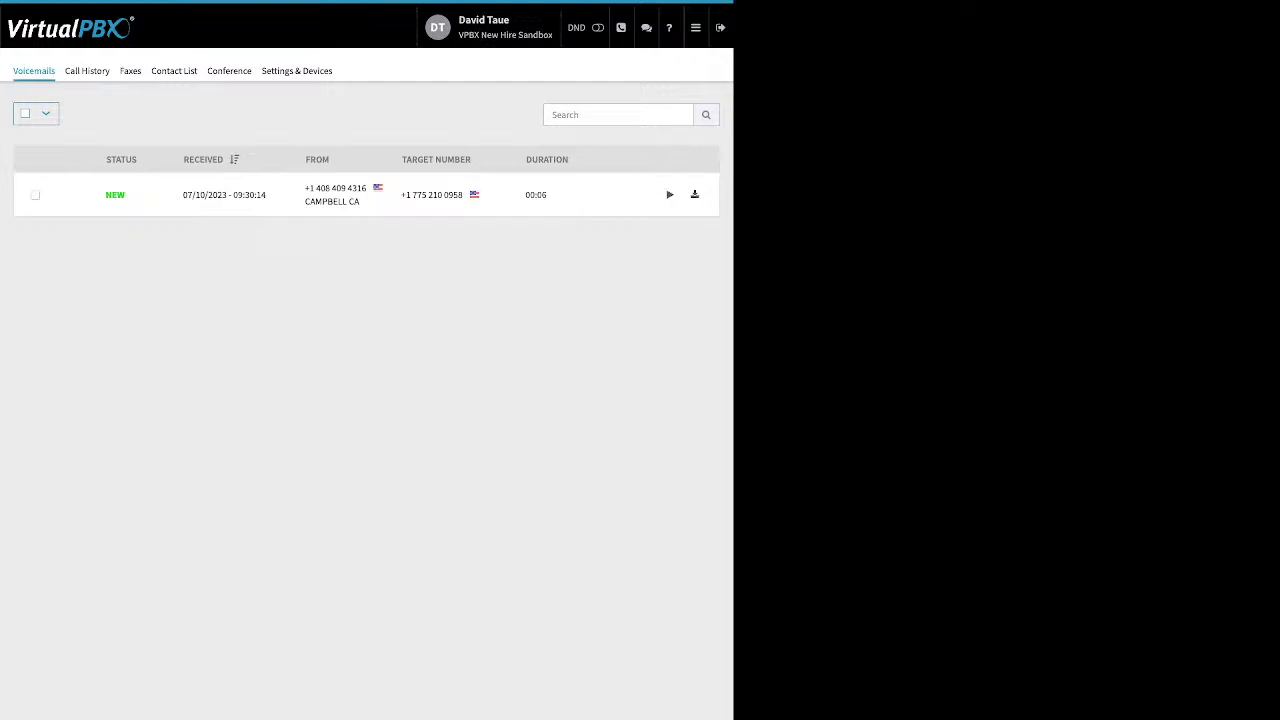
pyautogui.click(35, 195)
pyautogui.click(93, 113)
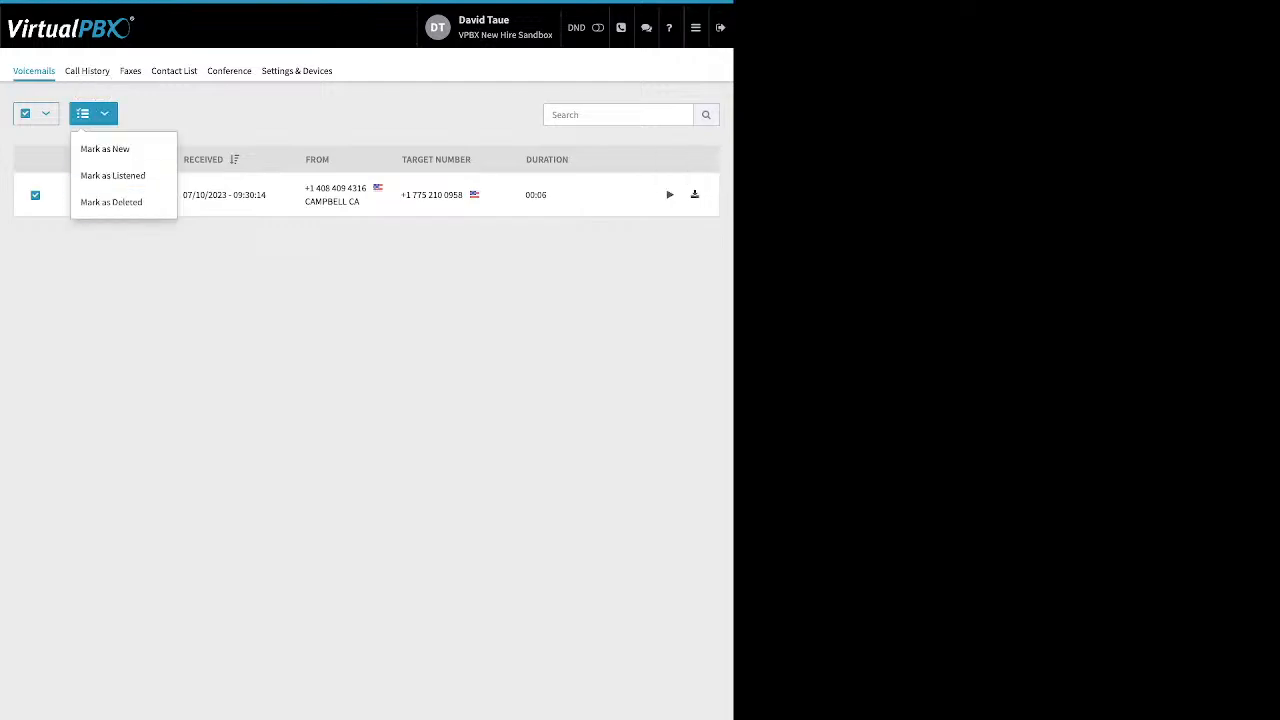
pyautogui.click(105, 148)
pyautogui.click(87, 71)
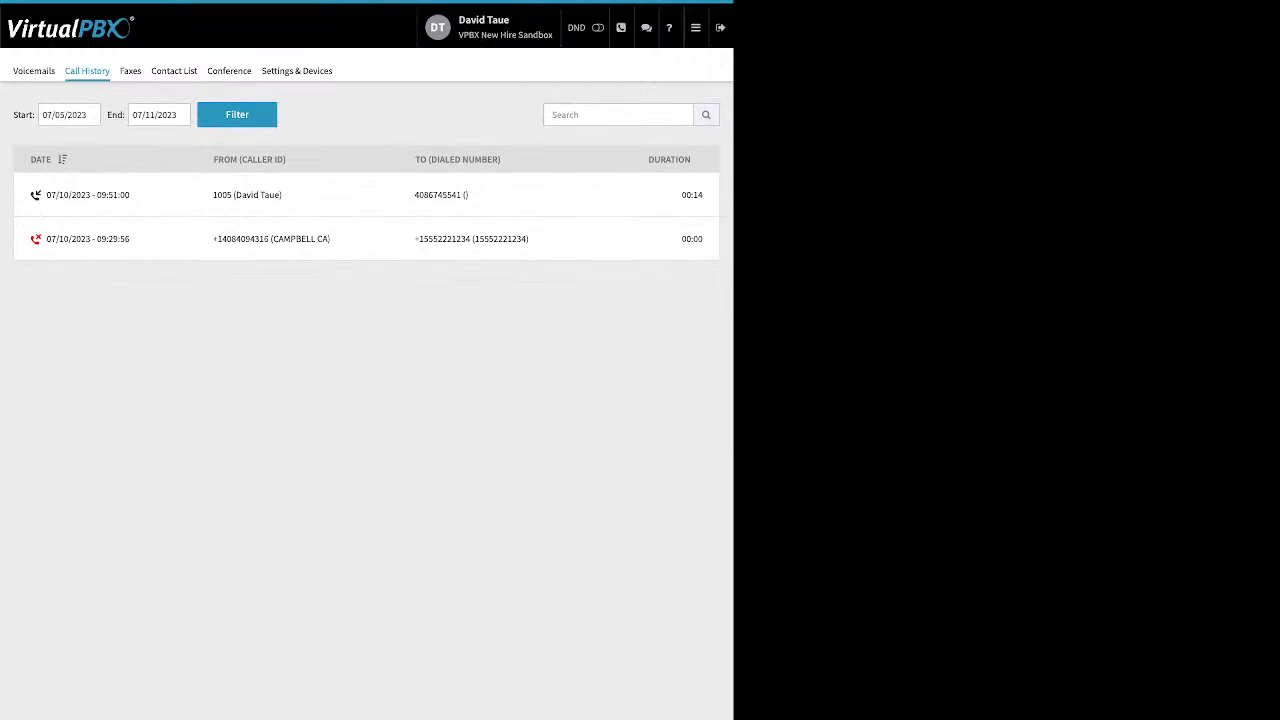
# Step: Look over the portal's Faxes and Contact List, then bring up the Conference page
pyautogui.click(130, 71)
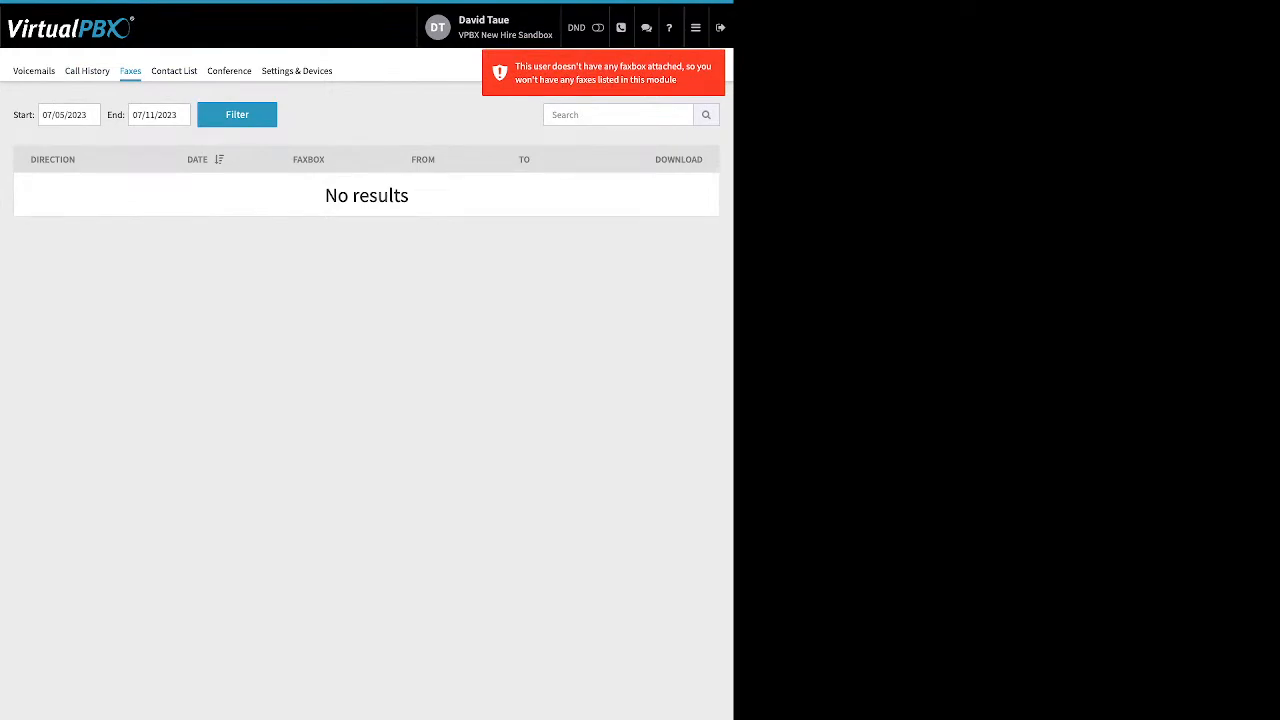
pyautogui.click(174, 71)
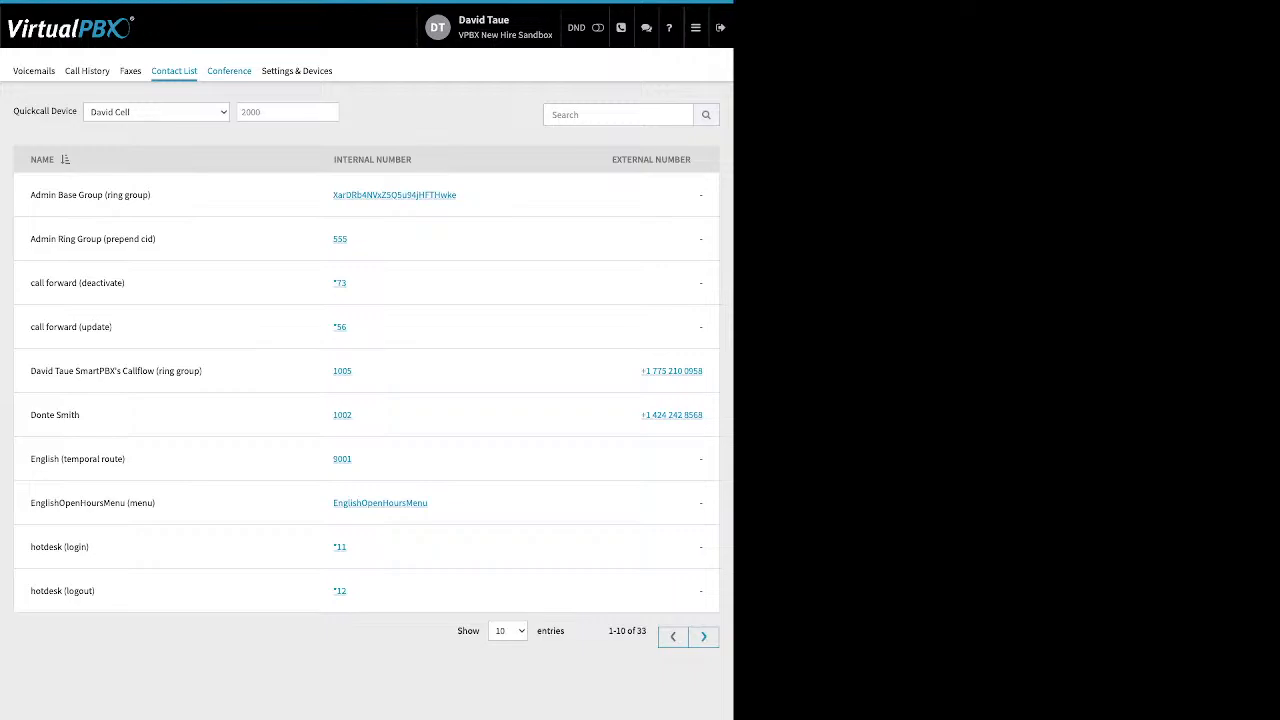
pyautogui.click(229, 71)
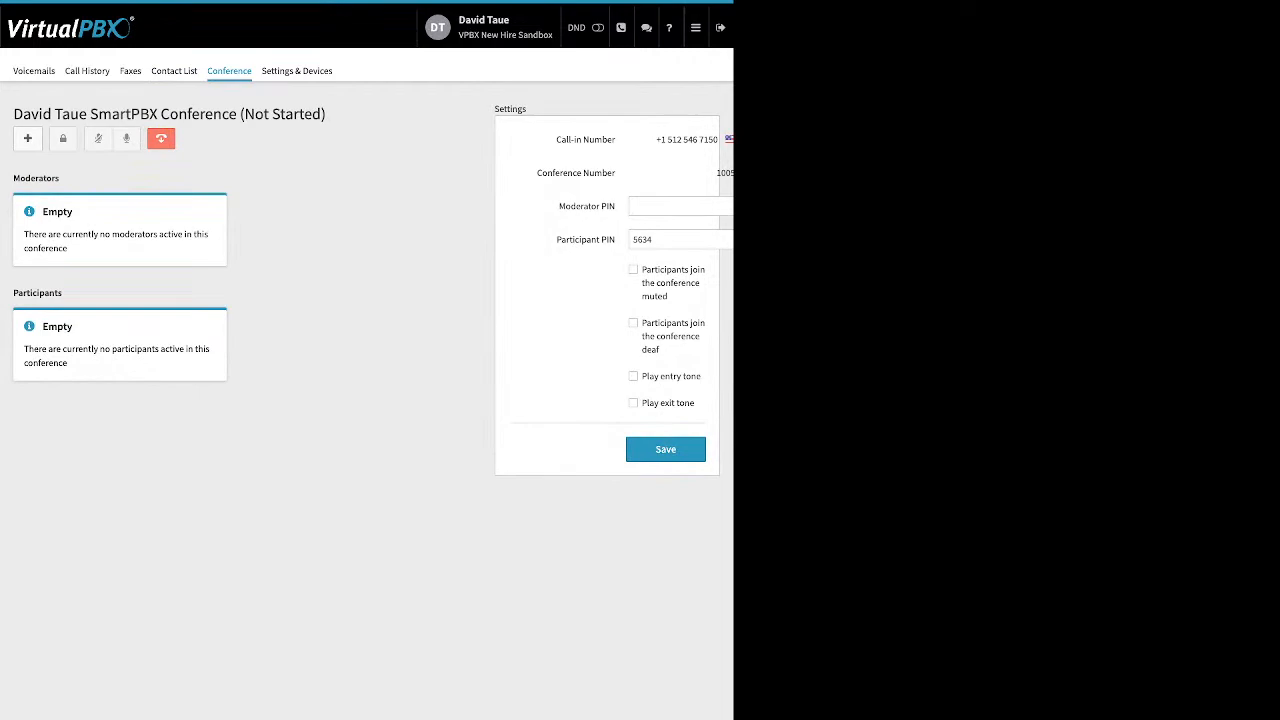
# Step: Enter a moderator PIN, enable the exit and entry tones, and save the conference settings
pyautogui.moveTo(557, 206); pyautogui.dragTo(660, 248)
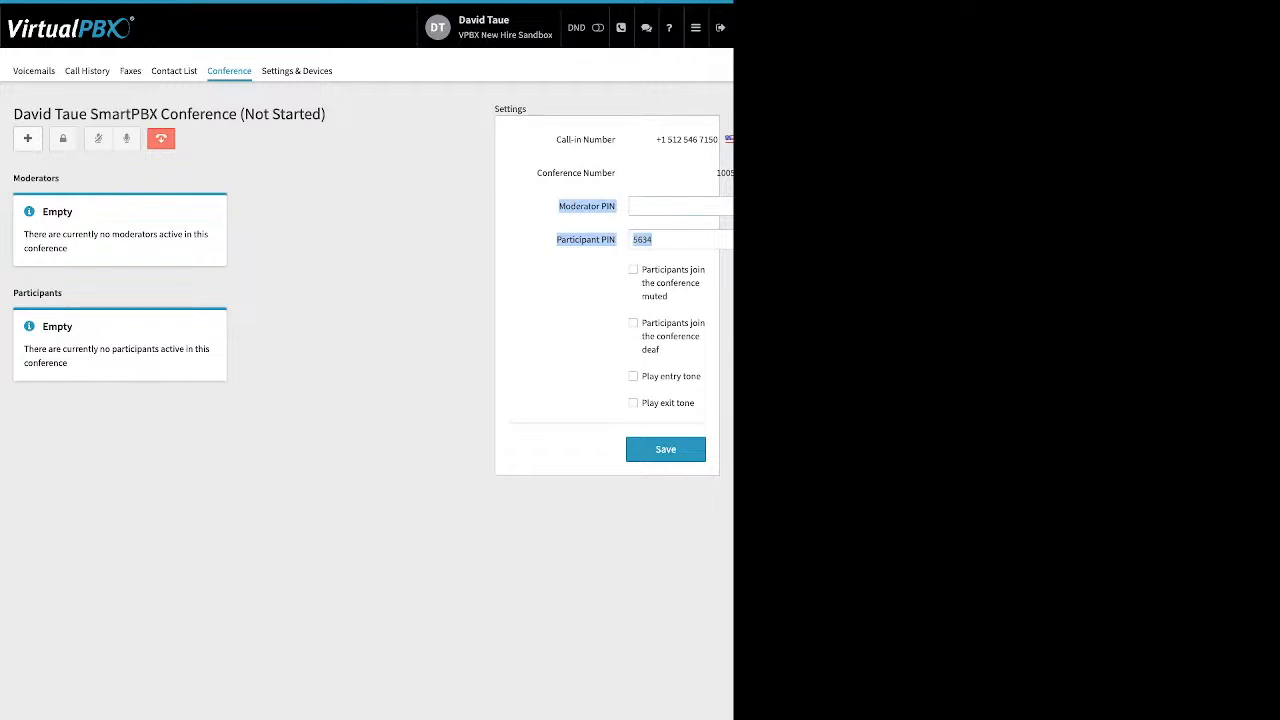
pyautogui.click(680, 206)
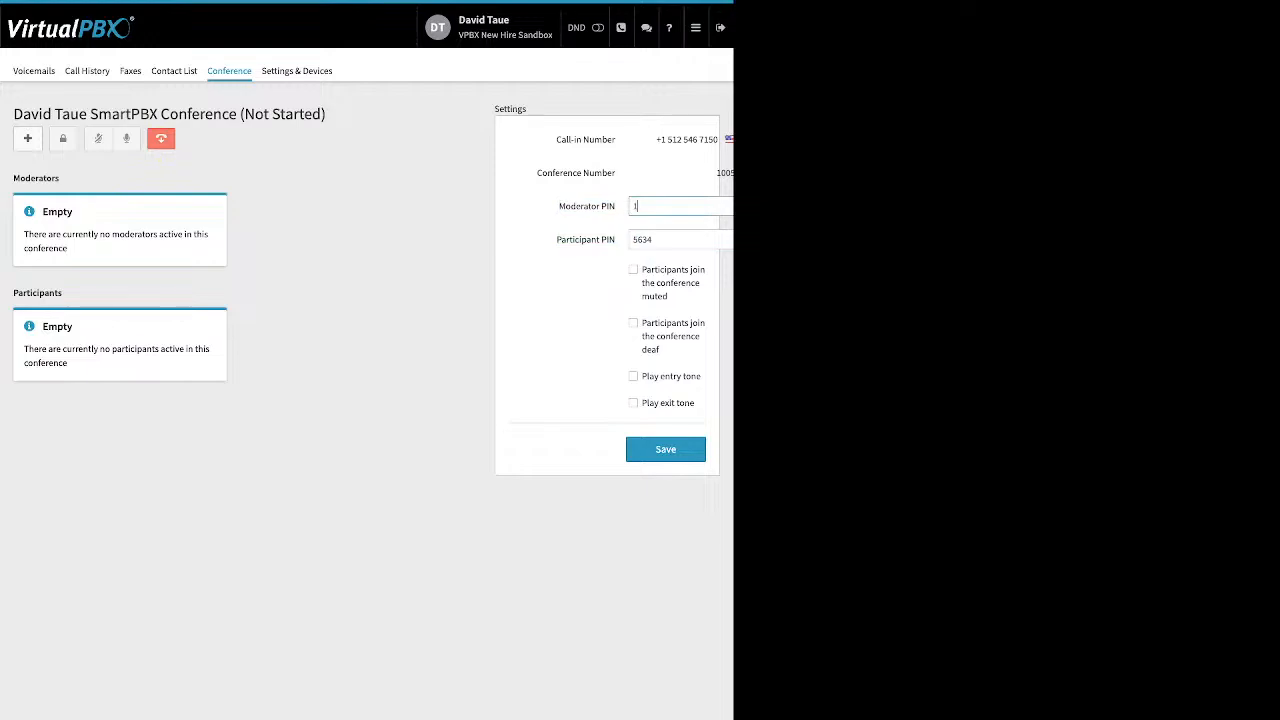
pyautogui.doubleClick(633, 269)
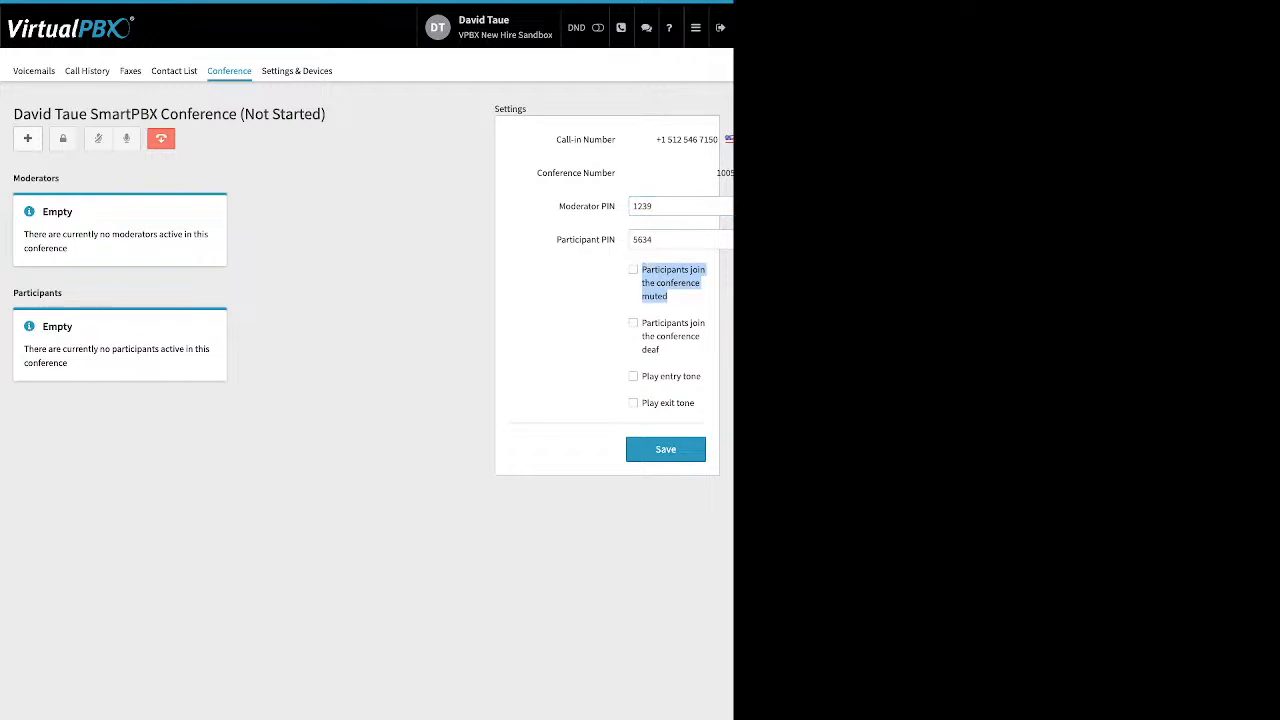
pyautogui.doubleClick(633, 323)
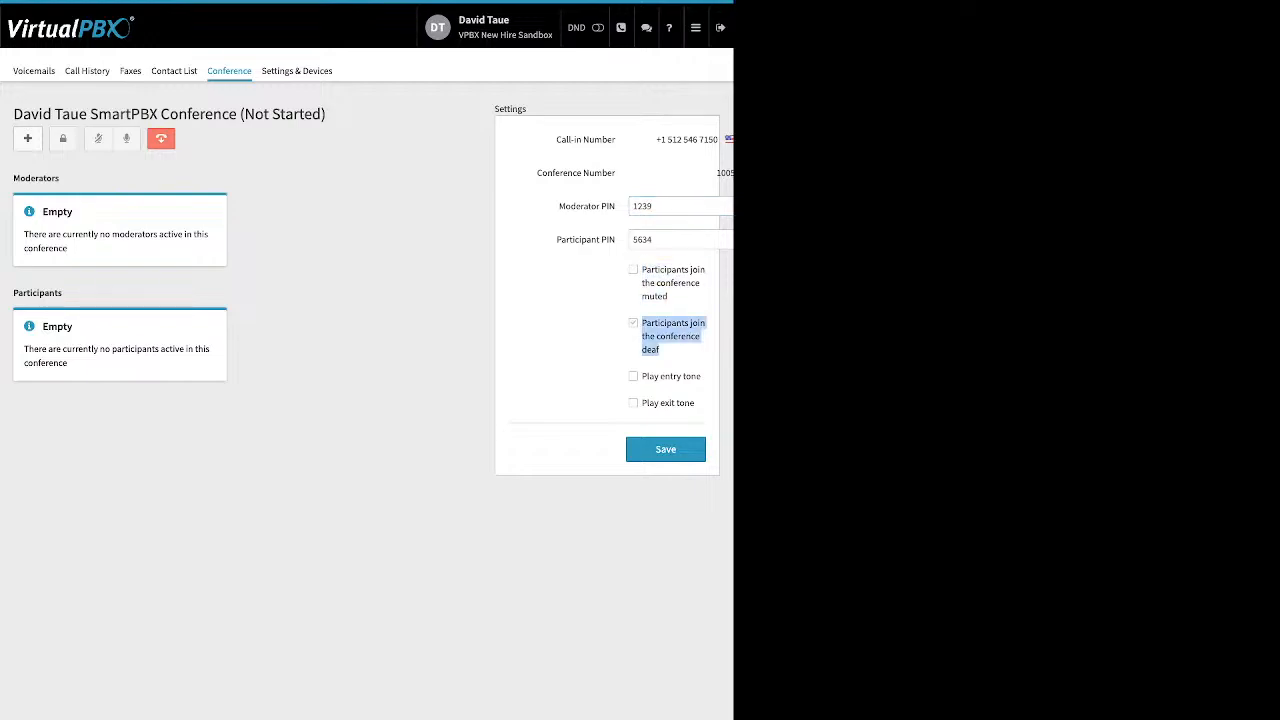
pyautogui.doubleClick(633, 376)
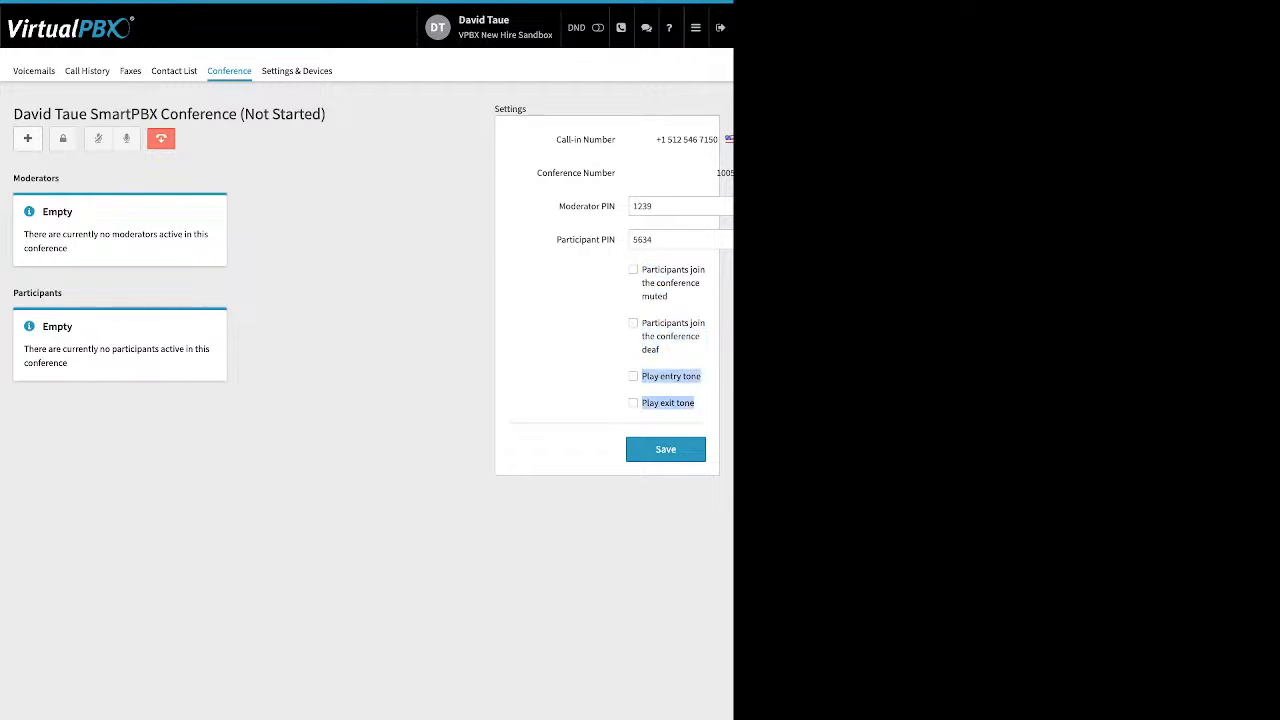
pyautogui.click(633, 403)
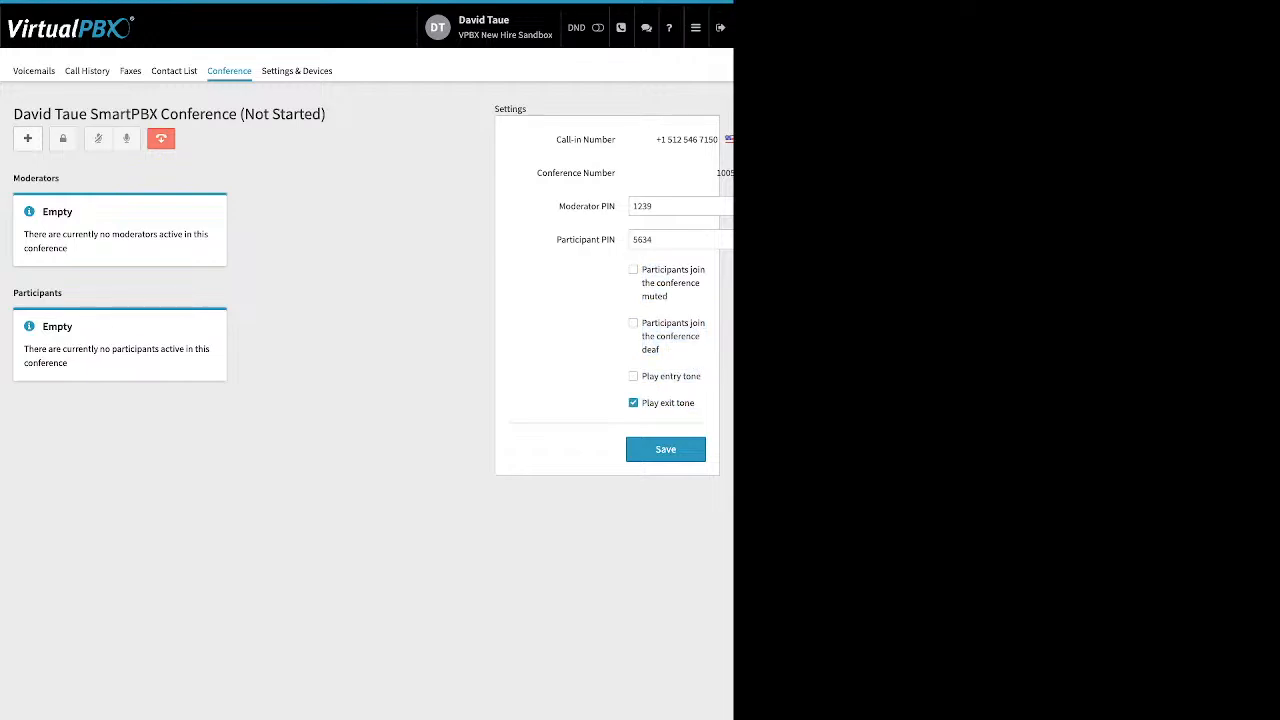
pyautogui.click(633, 376)
pyautogui.click(665, 449)
# Step: In Settings & Devices, enable call forwarding to a forwarding phone number and save
pyautogui.click(297, 71)
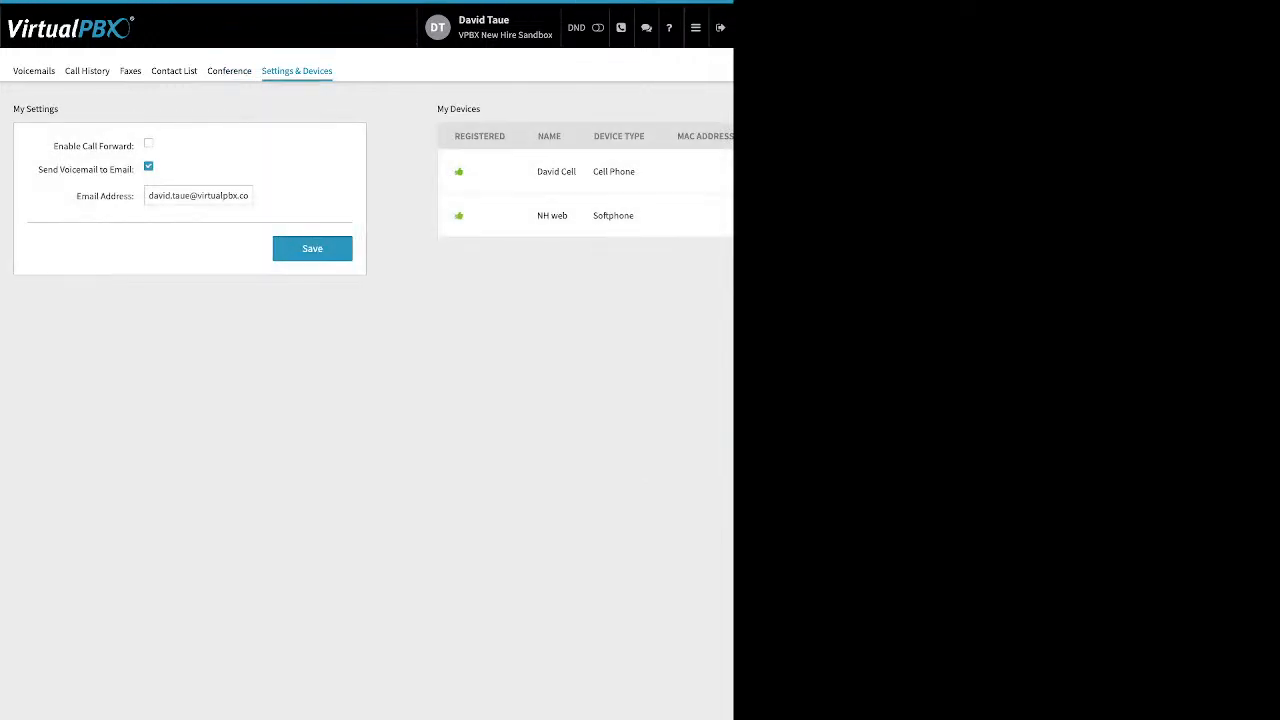
pyautogui.moveTo(53, 146); pyautogui.dragTo(134, 146)
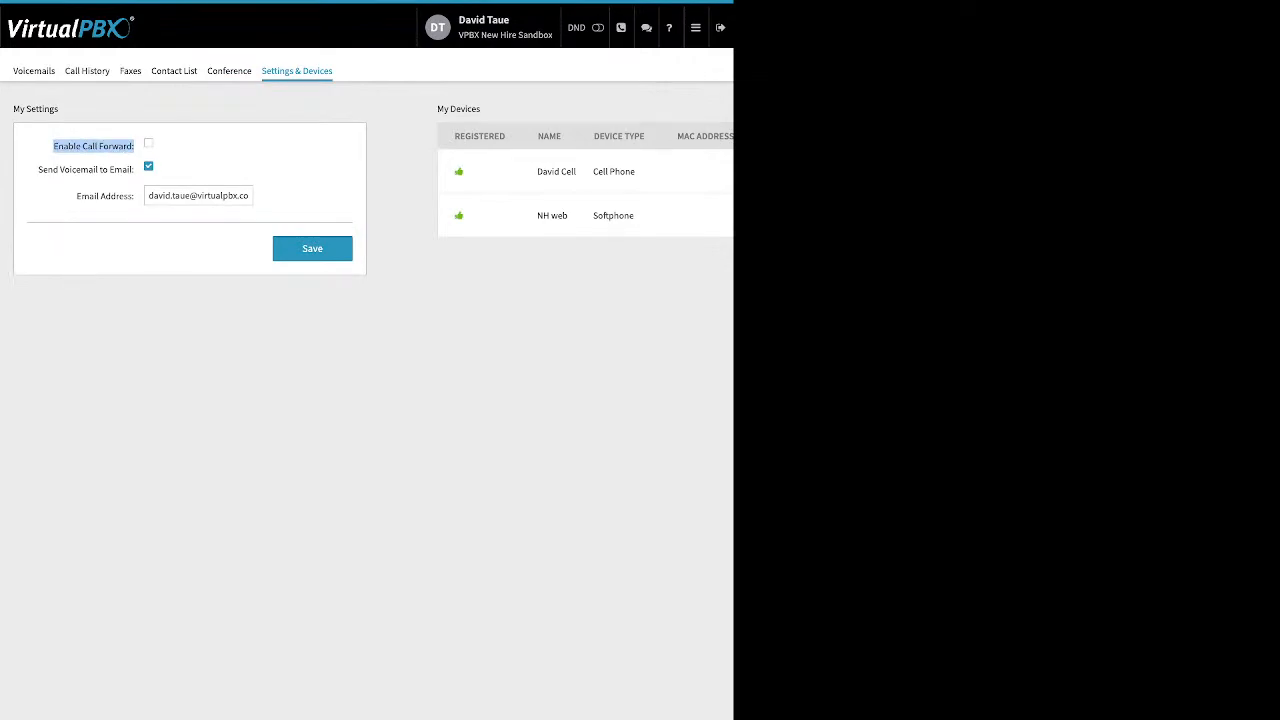
pyautogui.click(148, 143)
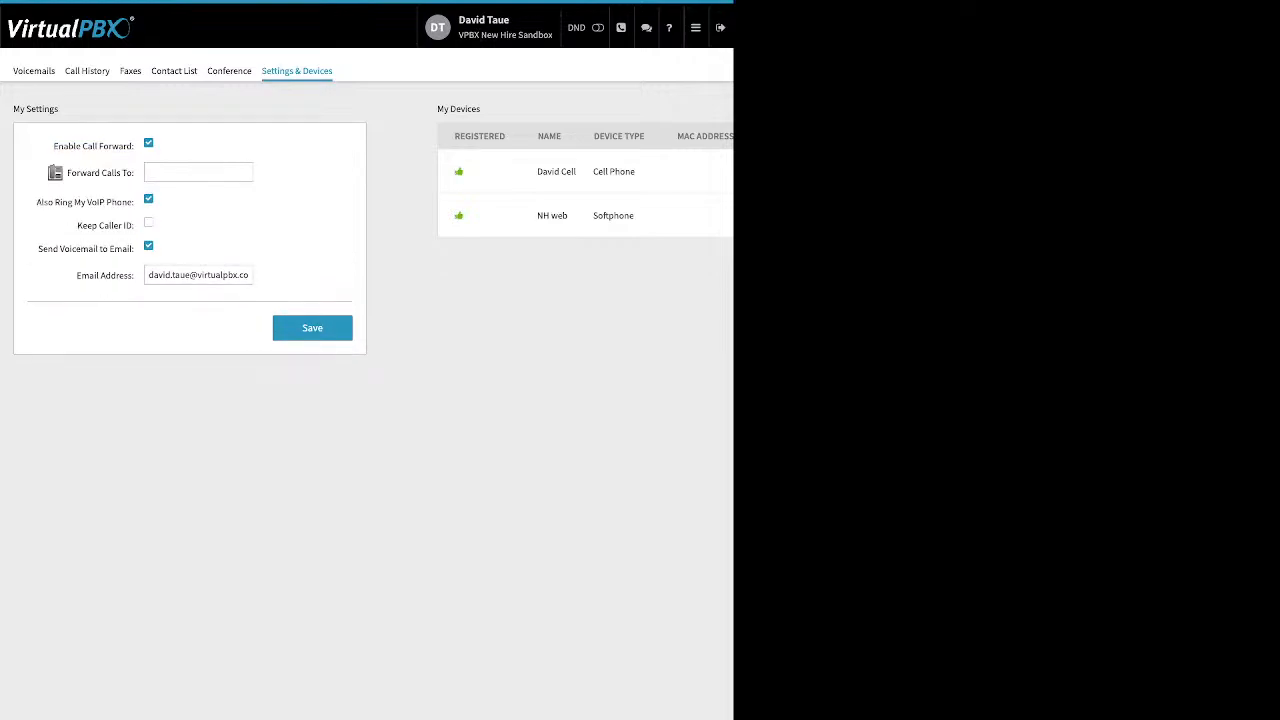
pyautogui.click(198, 172)
pyautogui.click(331, 333)
# Step: Turn call forwarding back off, save, and return to the account Dashboard
pyautogui.click(149, 143)
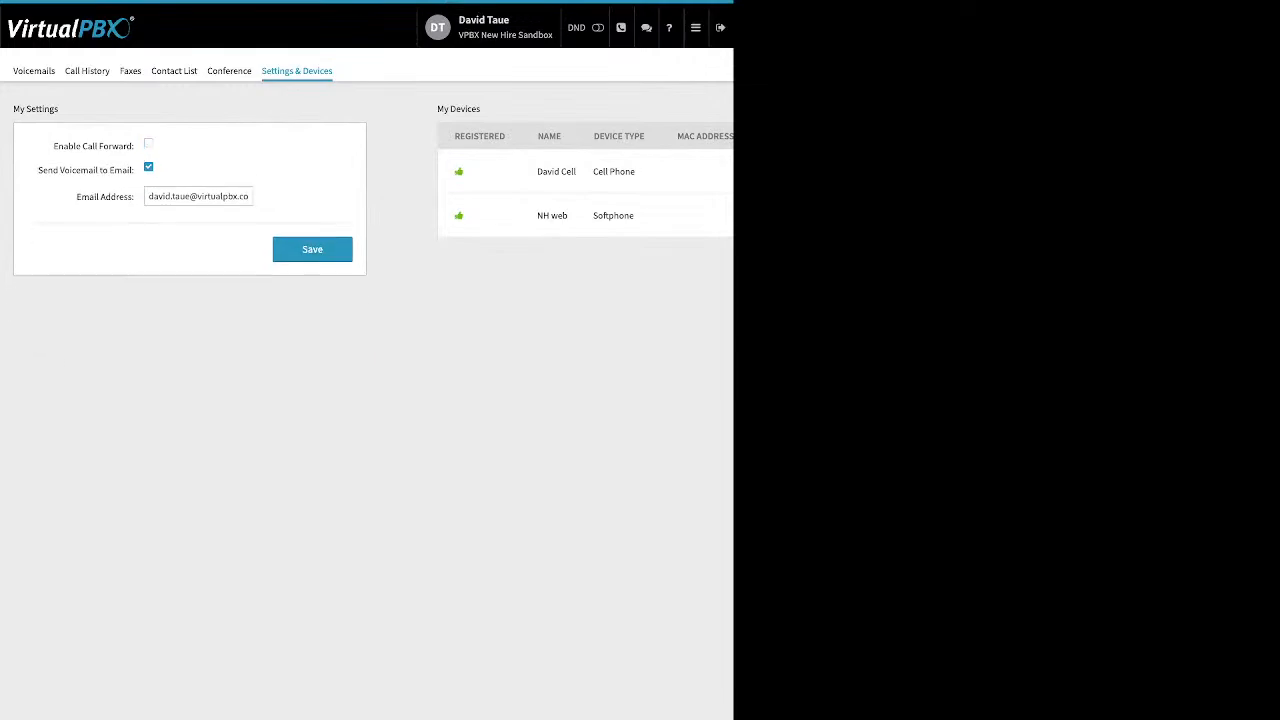
pyautogui.click(312, 249)
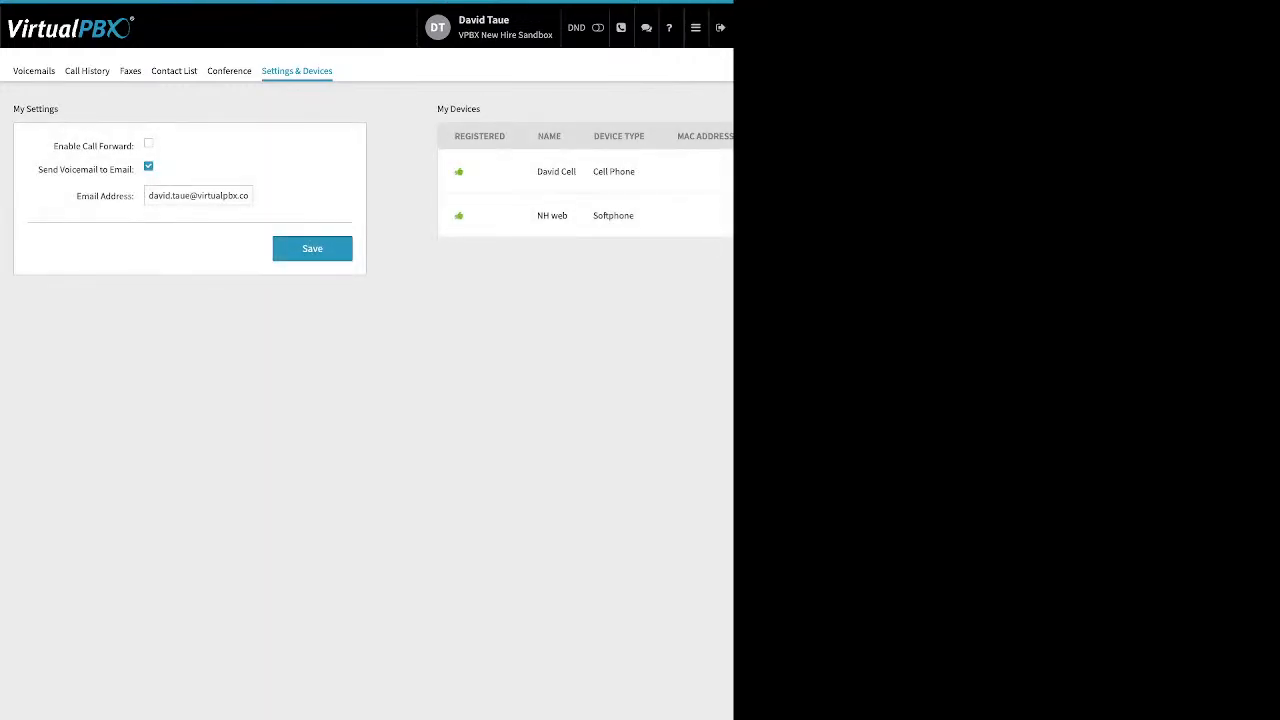
pyautogui.click(695, 27)
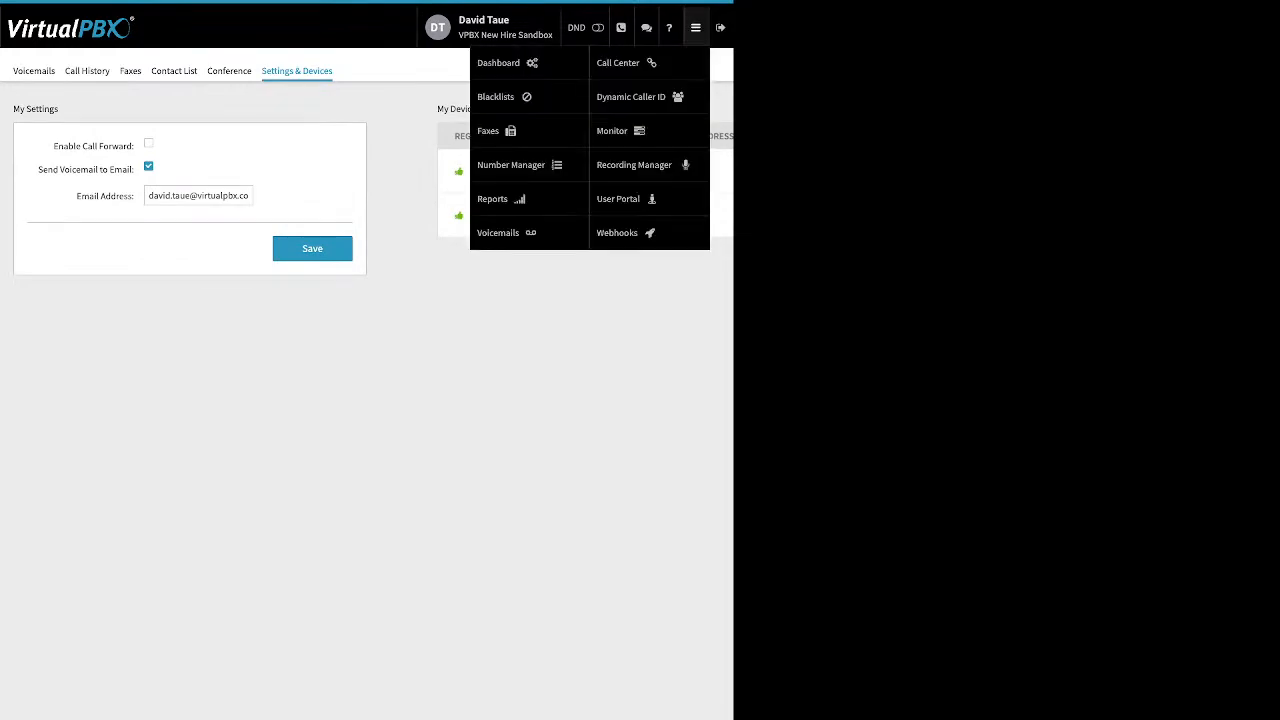
pyautogui.click(498, 62)
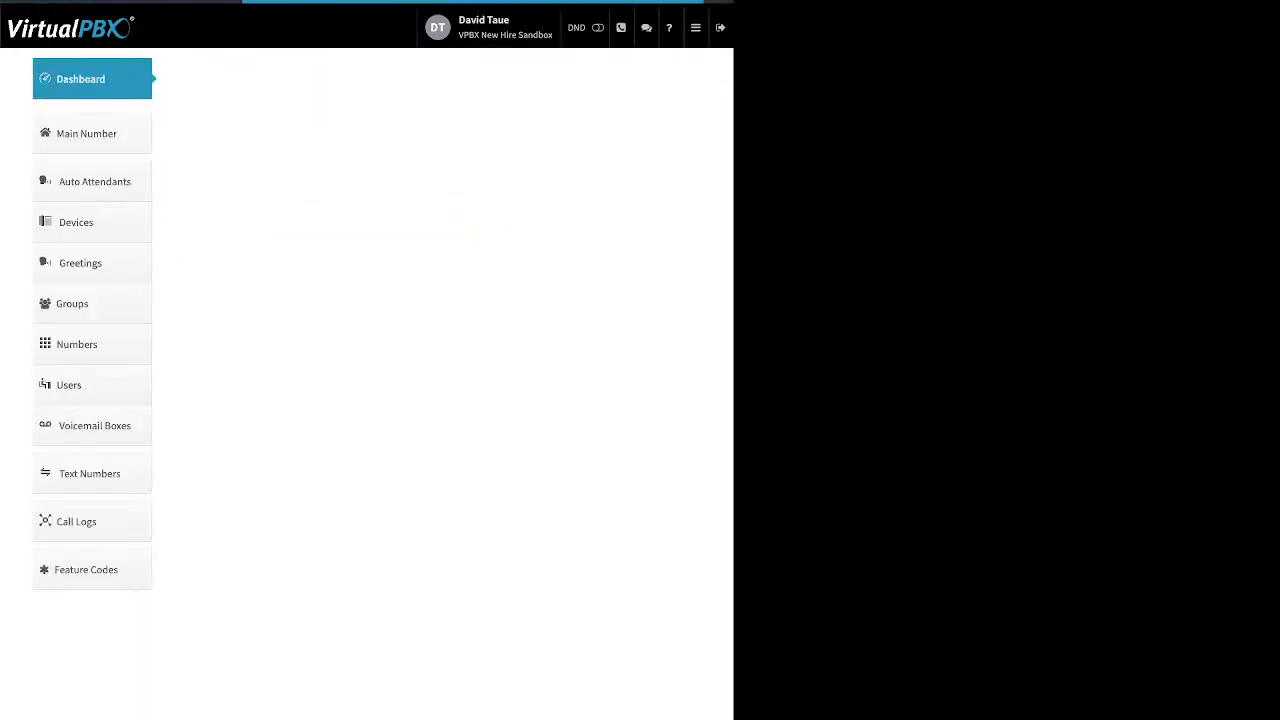